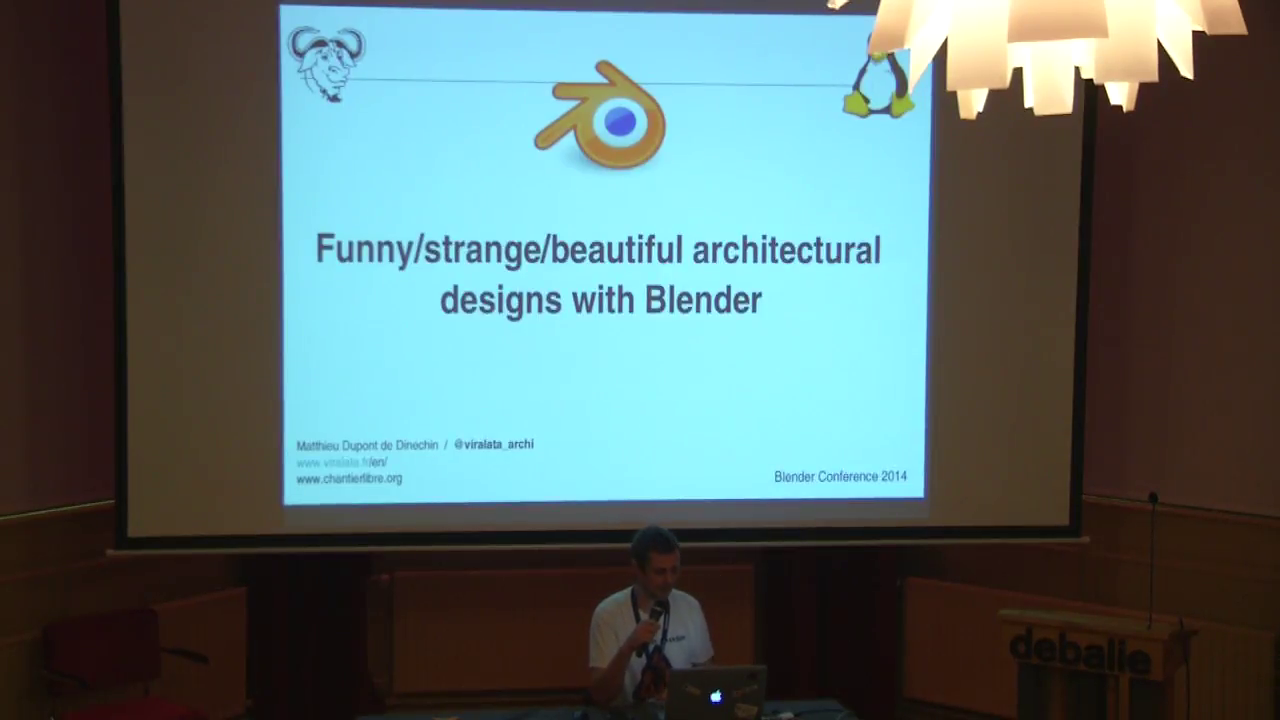
Advance the slides from the title through Introduction to the 'Case 1 : nothing but a cube' slide.
key("Right")
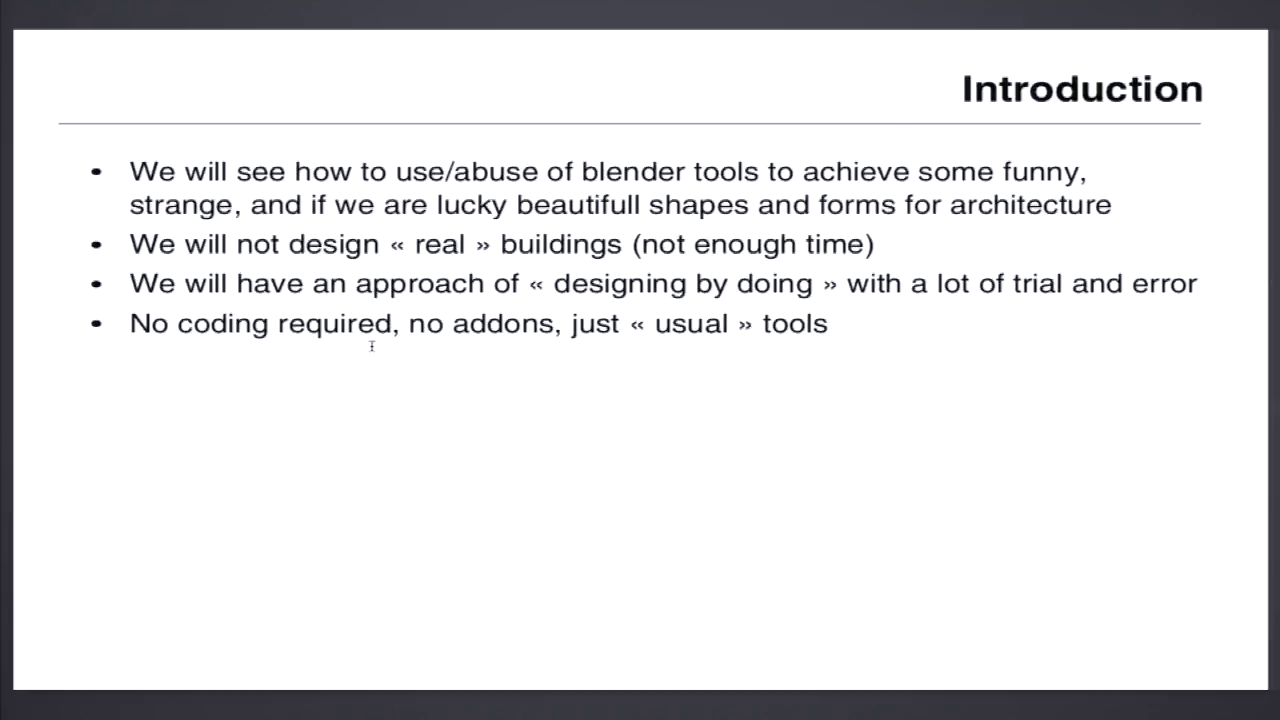
key("Right")
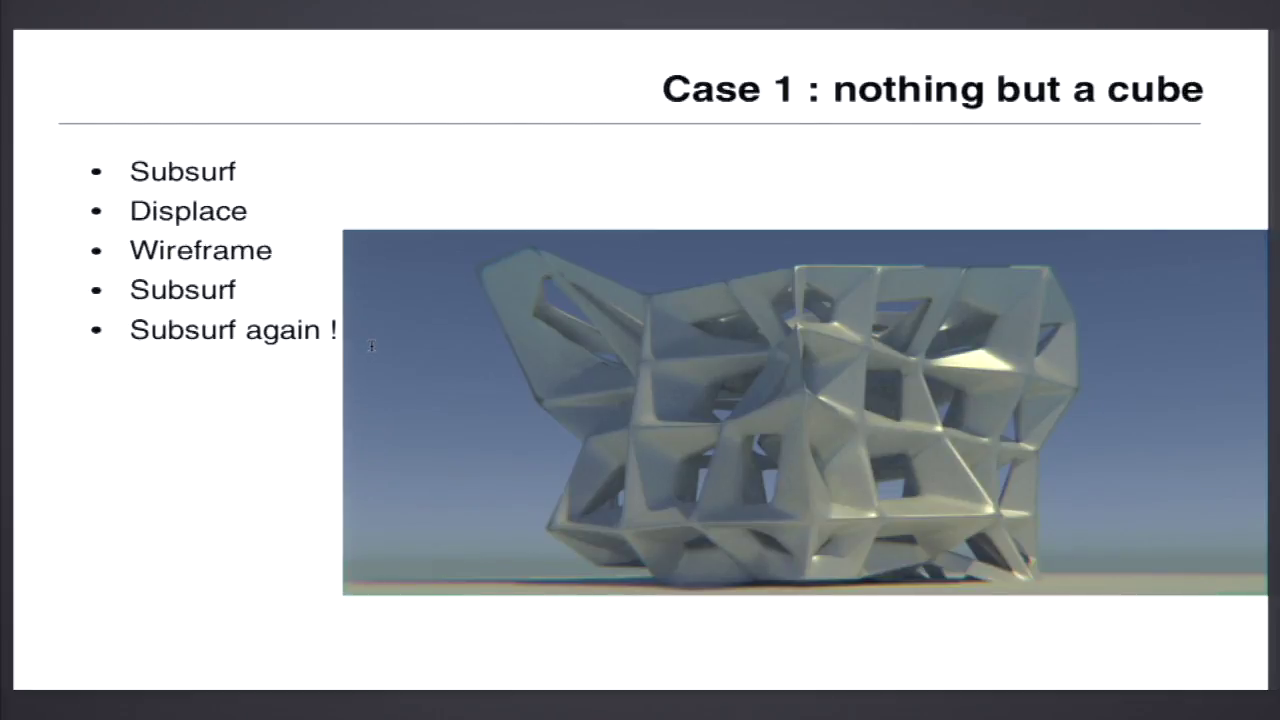
Step past the Case 2 curves slide to 'Case 4 : Softbodies and displacement'.
key("Right")
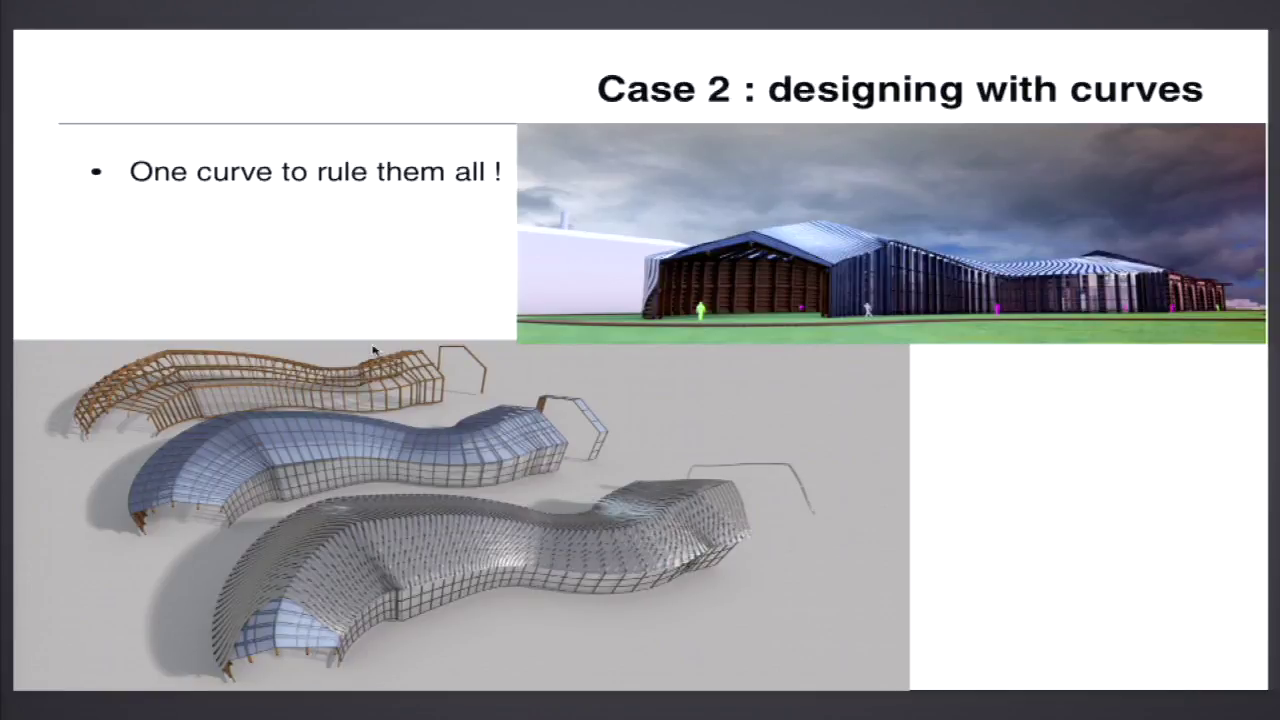
key("Right")
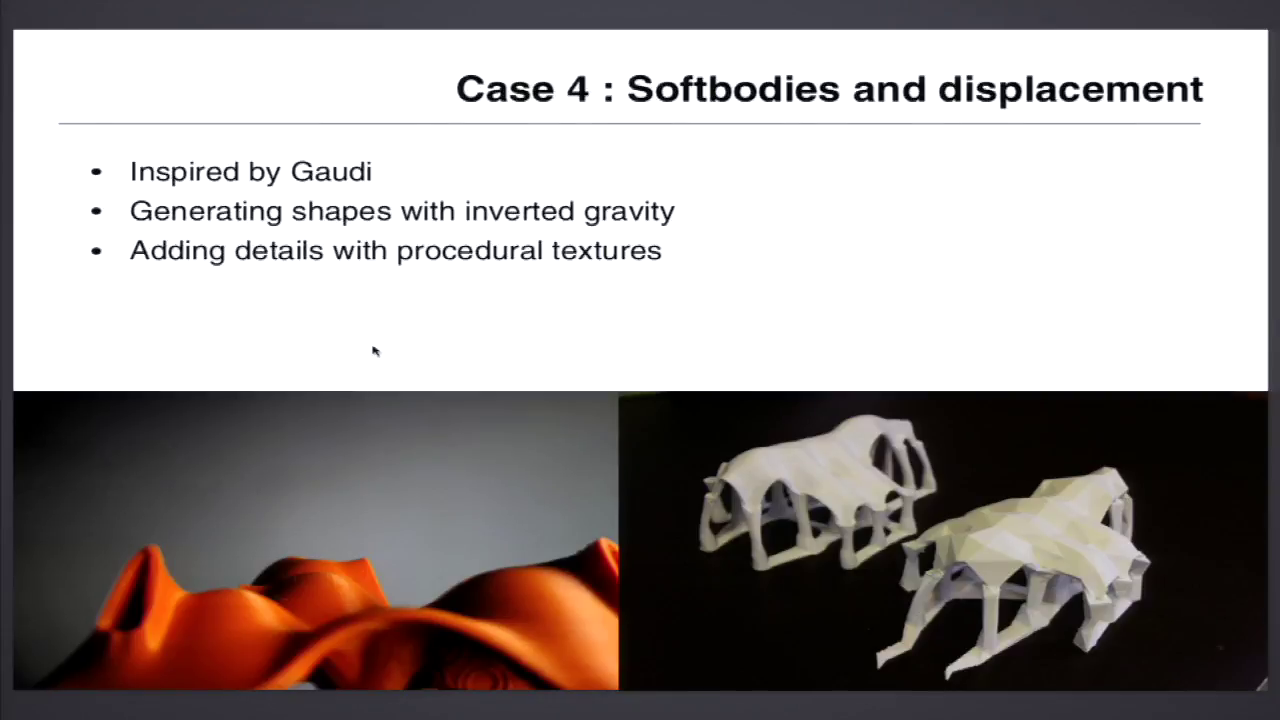
Advance past the Gaudi slide to 'Used in Blender', page 7 of 9.
key("Right")
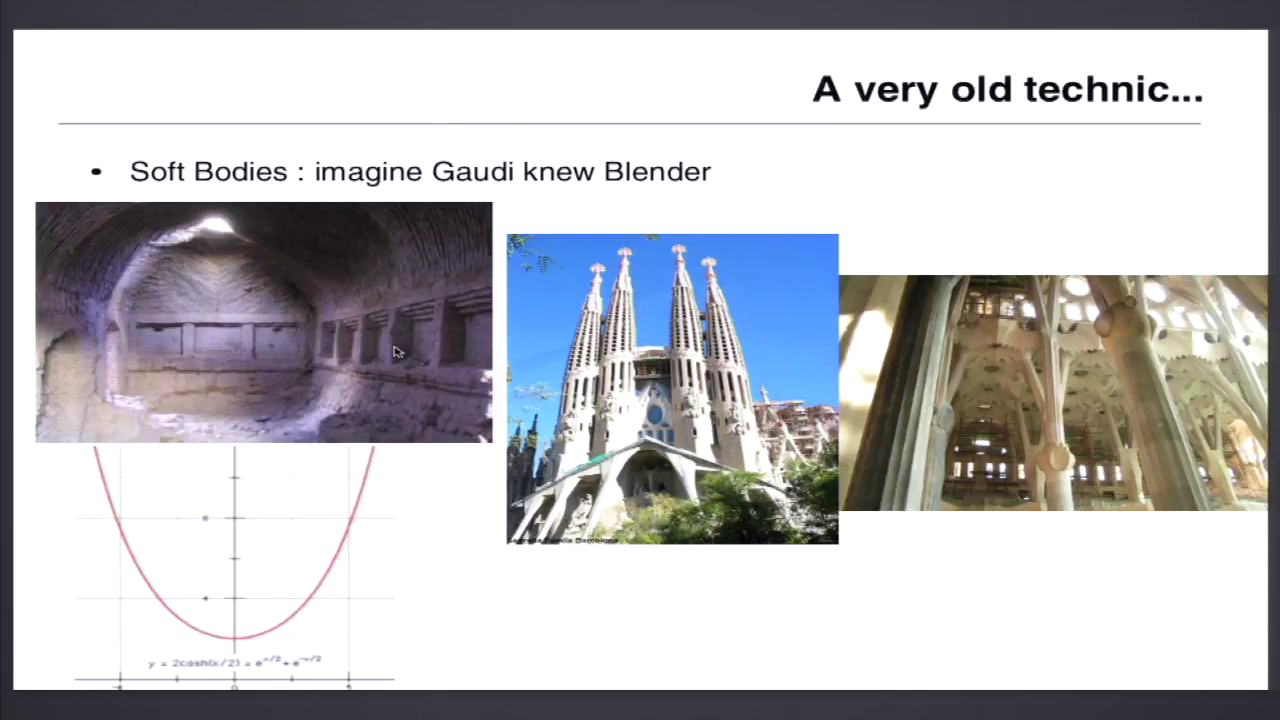
key("Right")
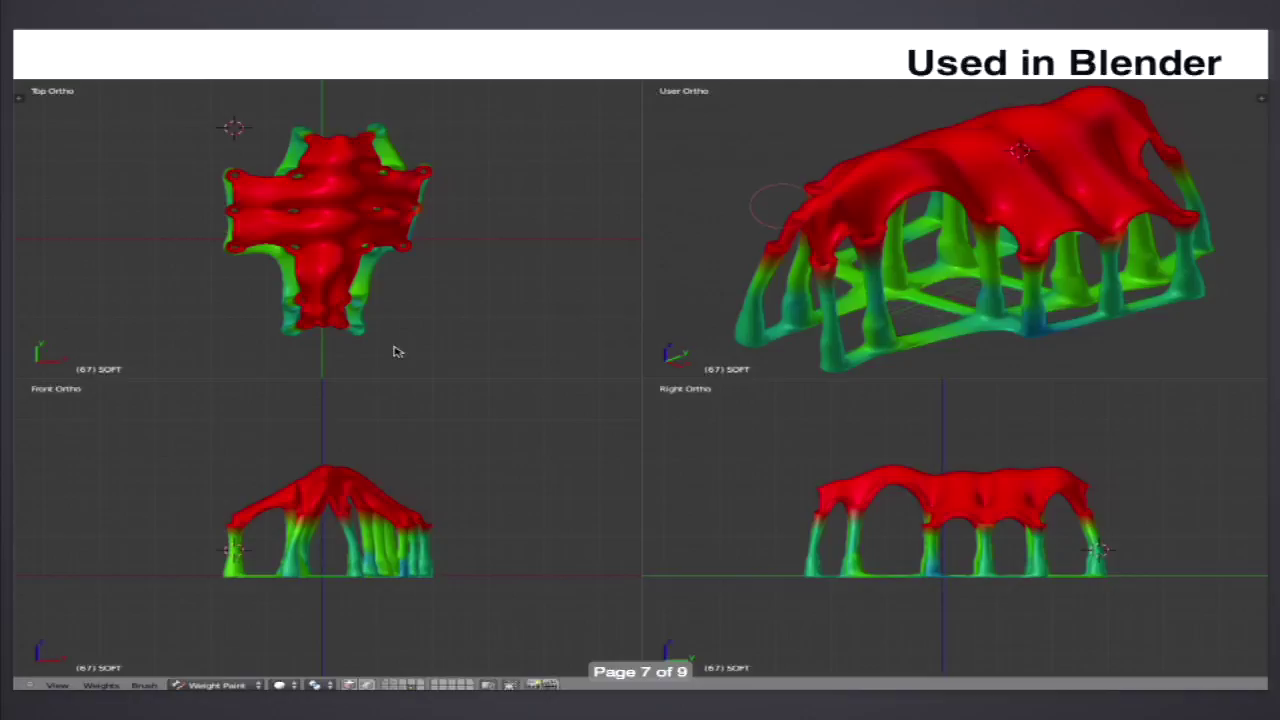
Advance to the final 'Thank you - Merci' slide, then switch over to Blender.
key("Right")
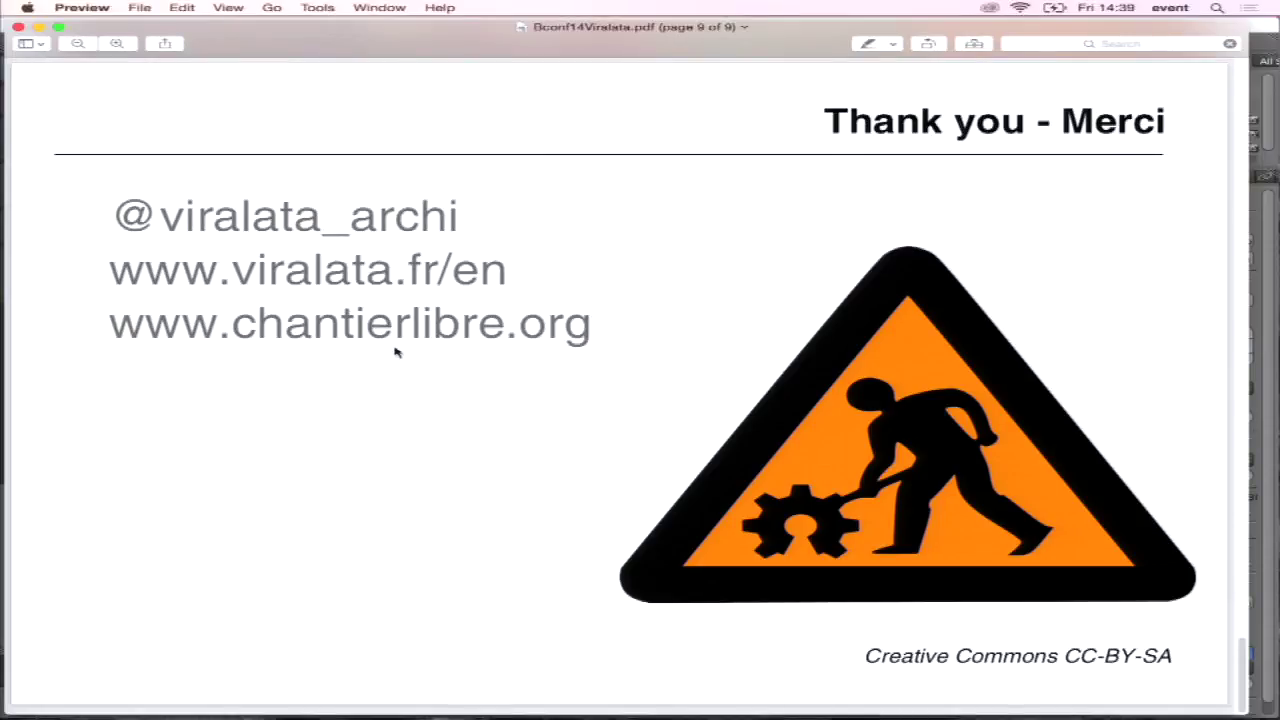
key("super+Tab")
In the BlenderConf14 folder, select cyclesolairesontitres.avi and dismiss the warning alert.
key("super+Tab")
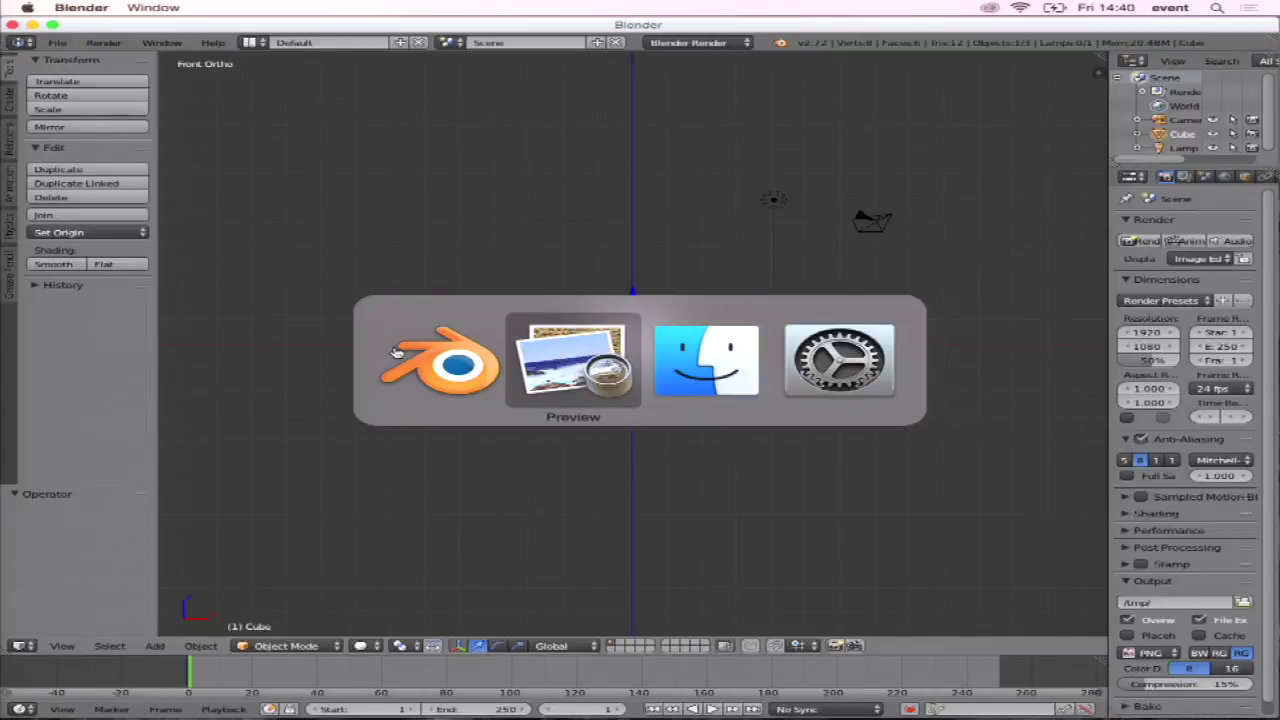
key("super+Tab")
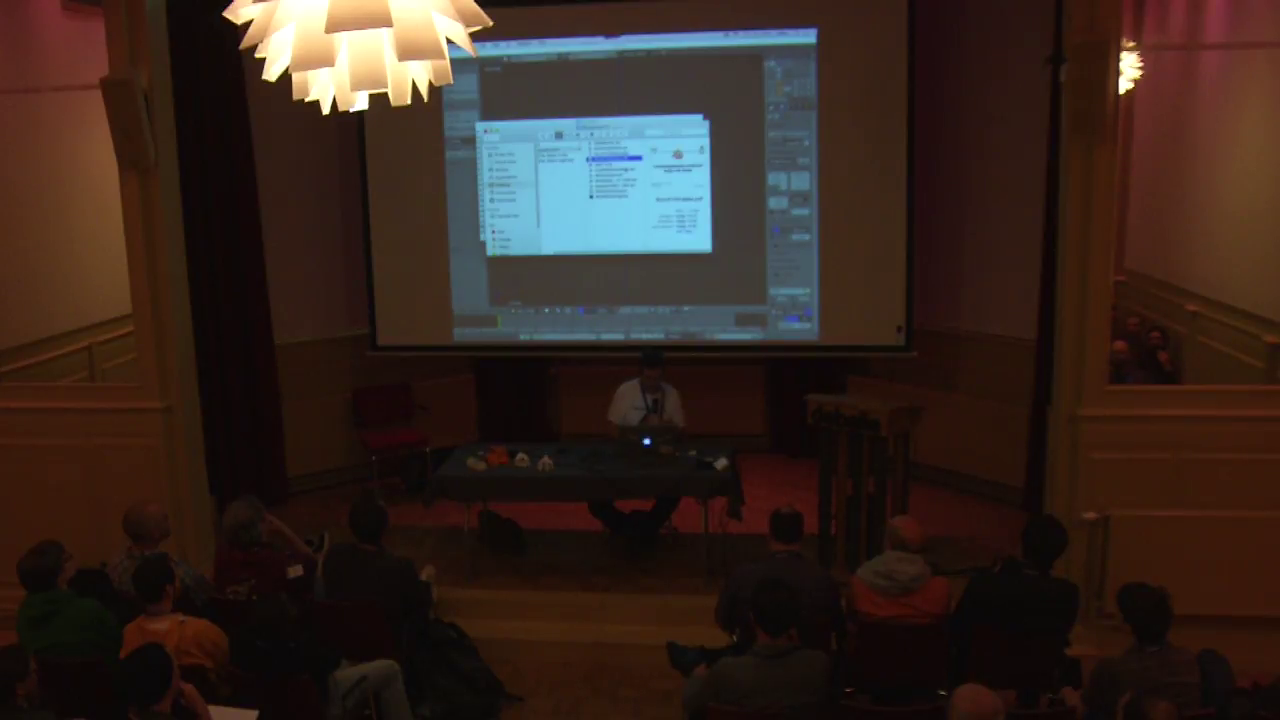
left_click(613, 170)
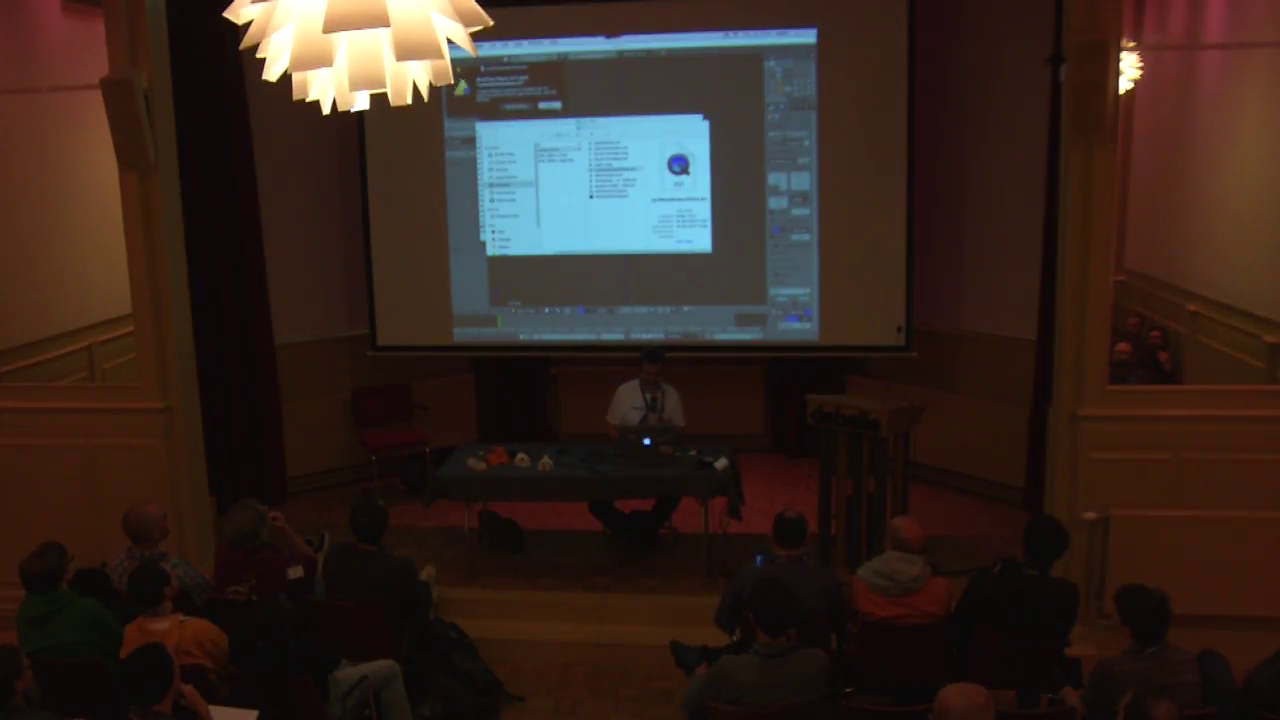
left_click(549, 104)
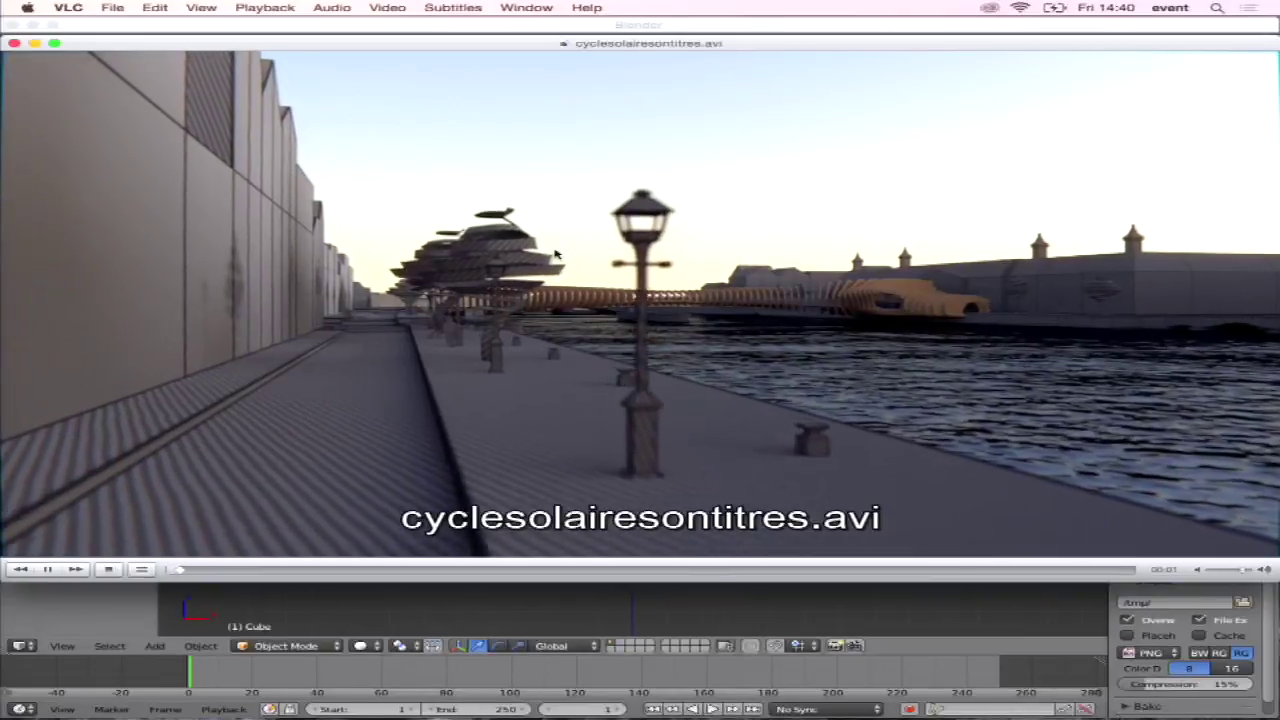
Watch cyclesolairesontitres.avi fullscreen, skip ahead to 01:29, then exit fullscreen and close it.
double_click(557, 254)
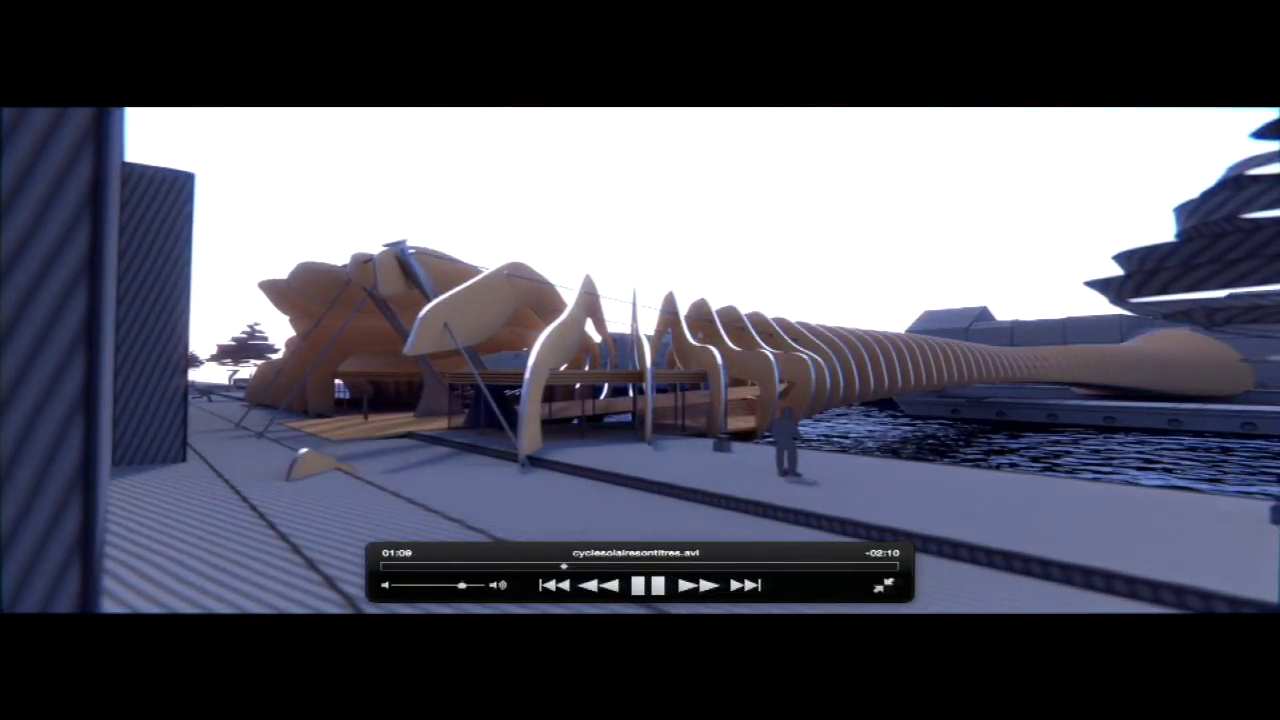
left_click(615, 567)
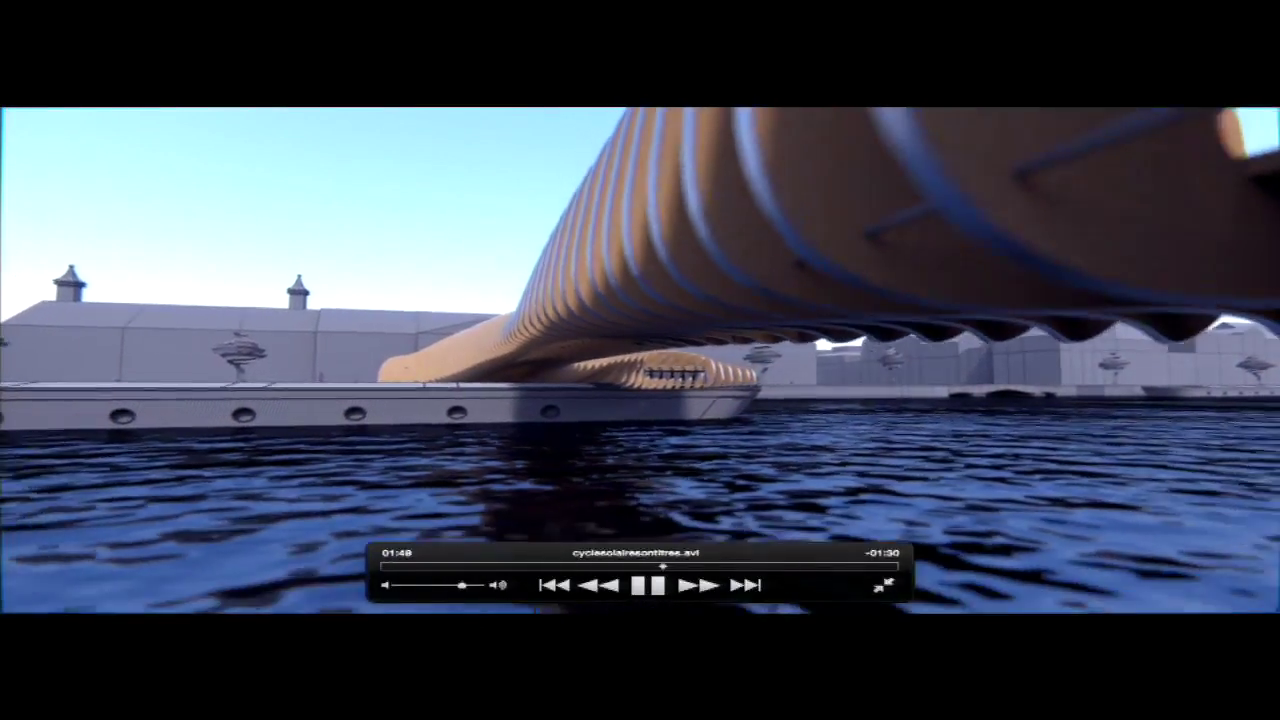
key("Escape")
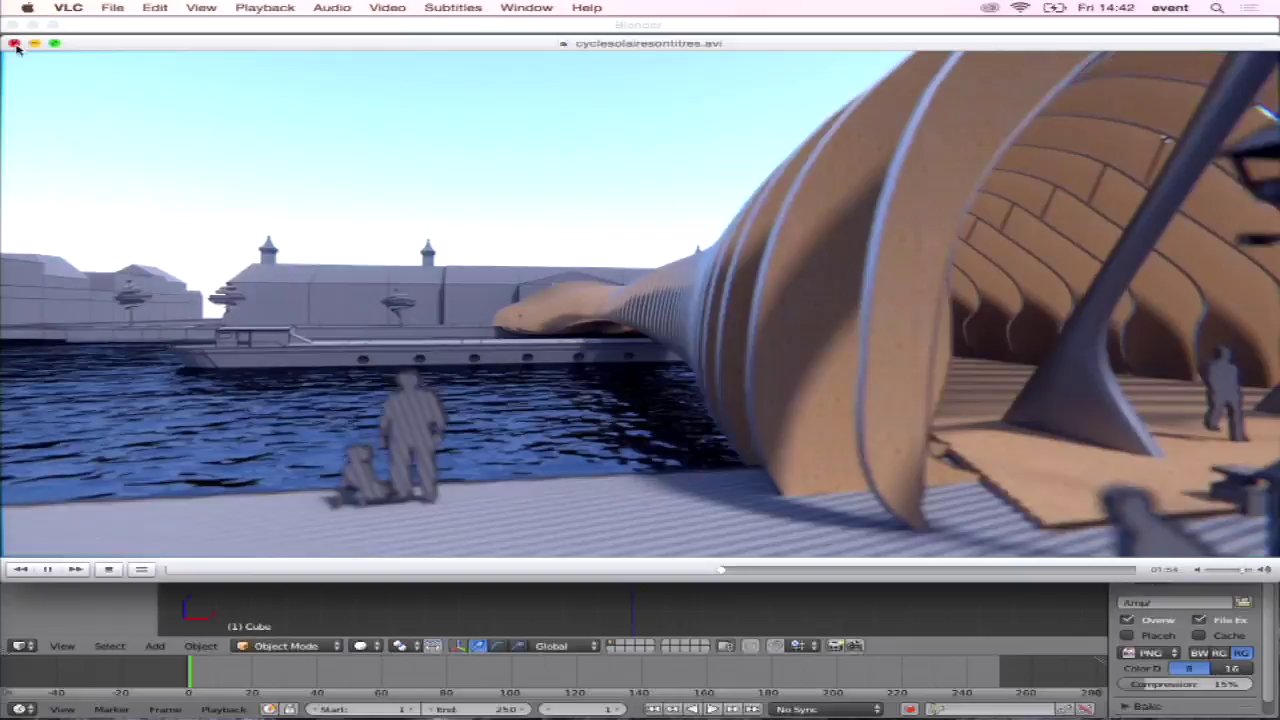
left_click(14, 43)
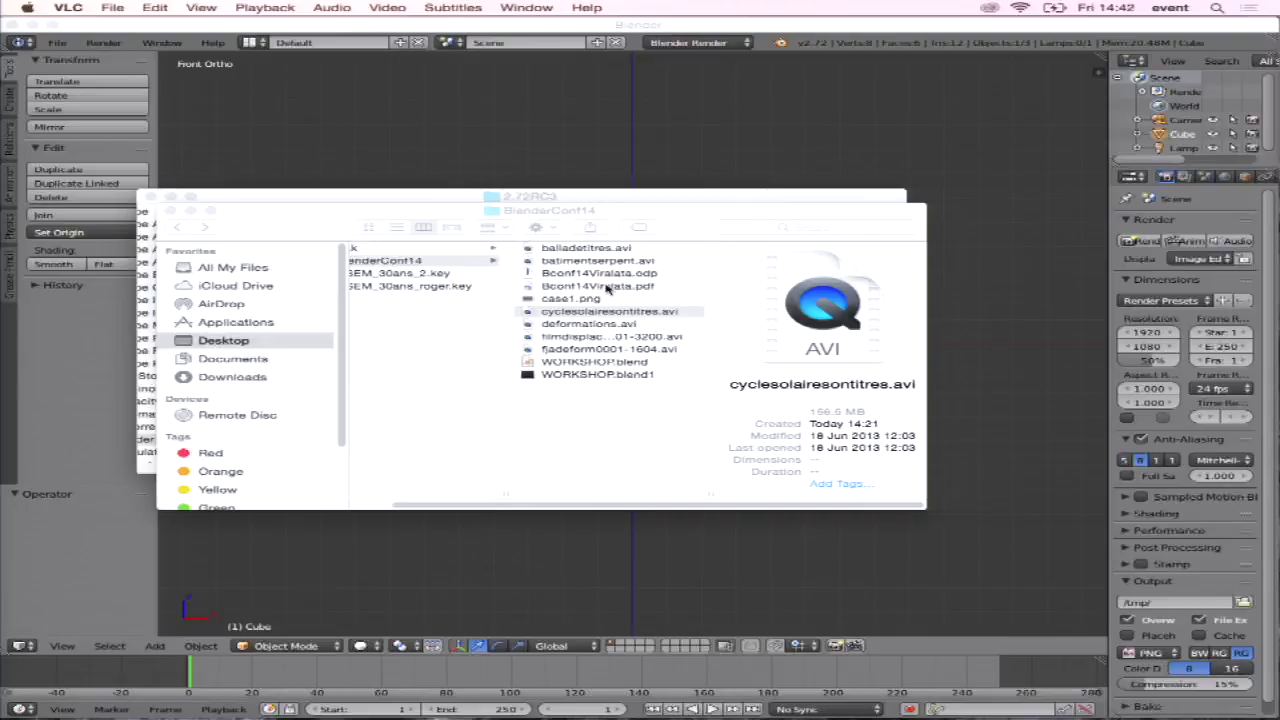
Open deformations.avi with VLC after QuickTime Player fails to open it.
double_click(607, 329)
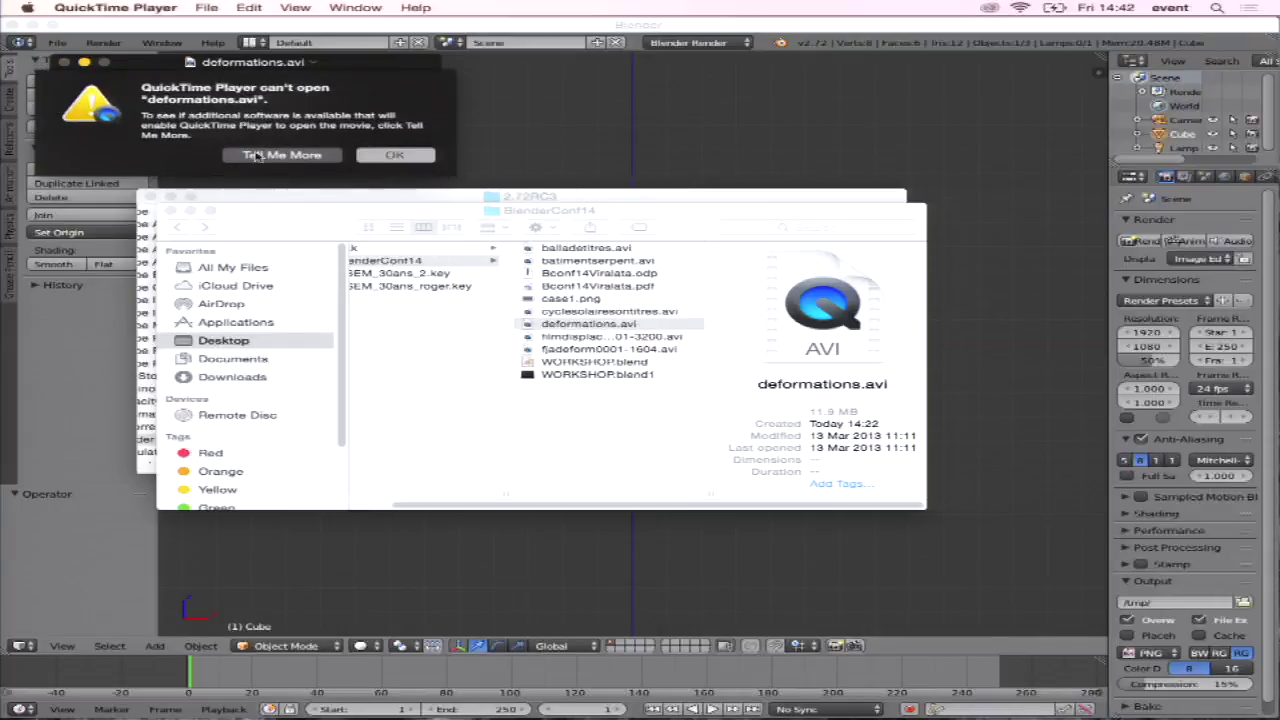
left_click(395, 154)
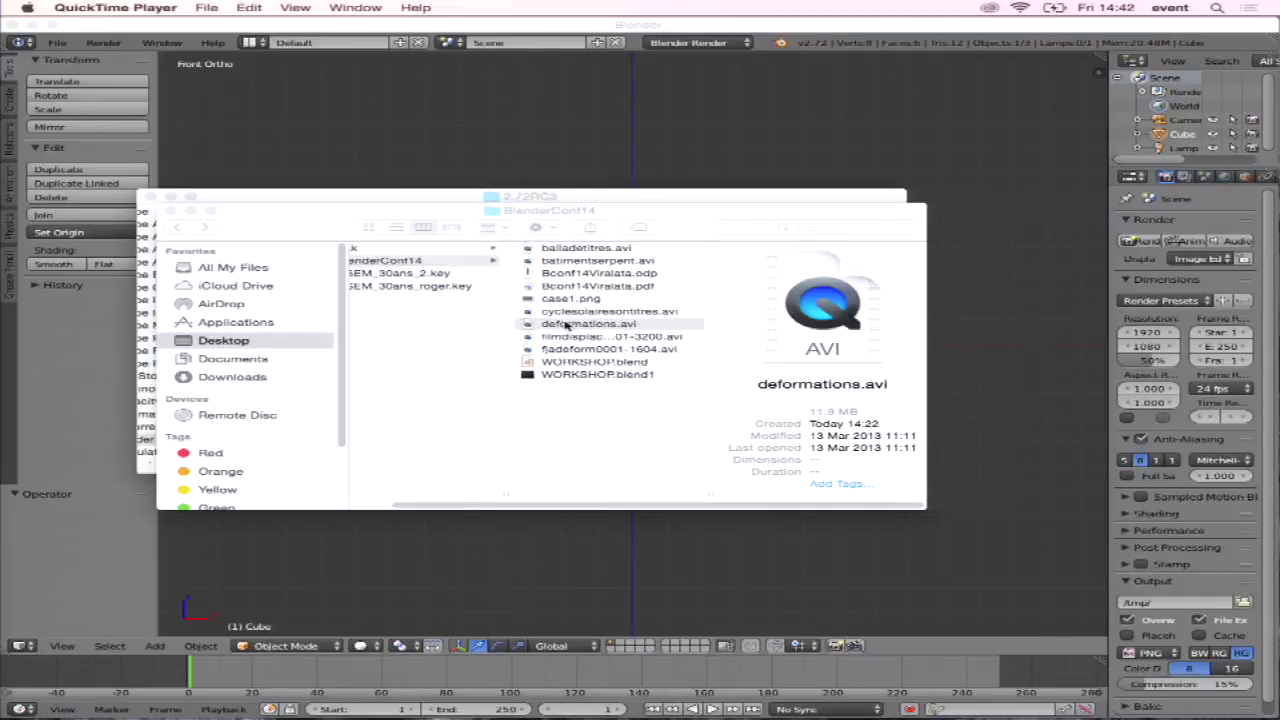
right_click(566, 326)
mouse_move(622, 341)
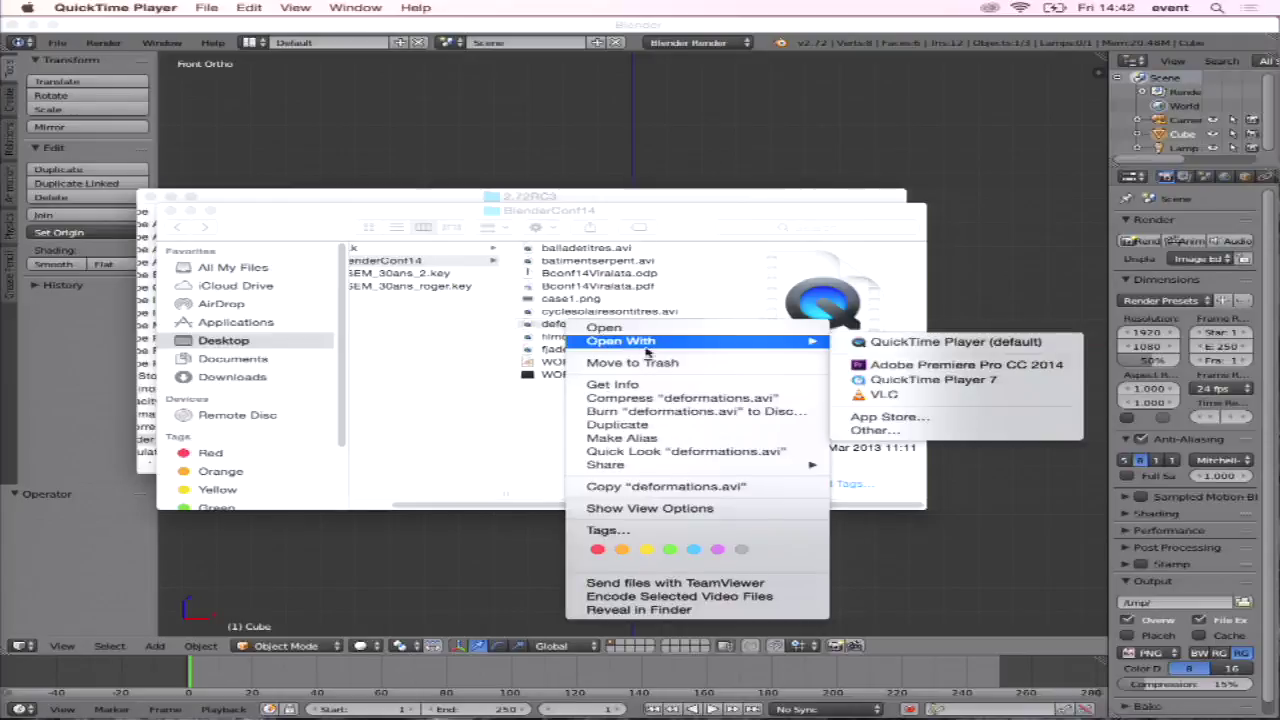
left_click(862, 395)
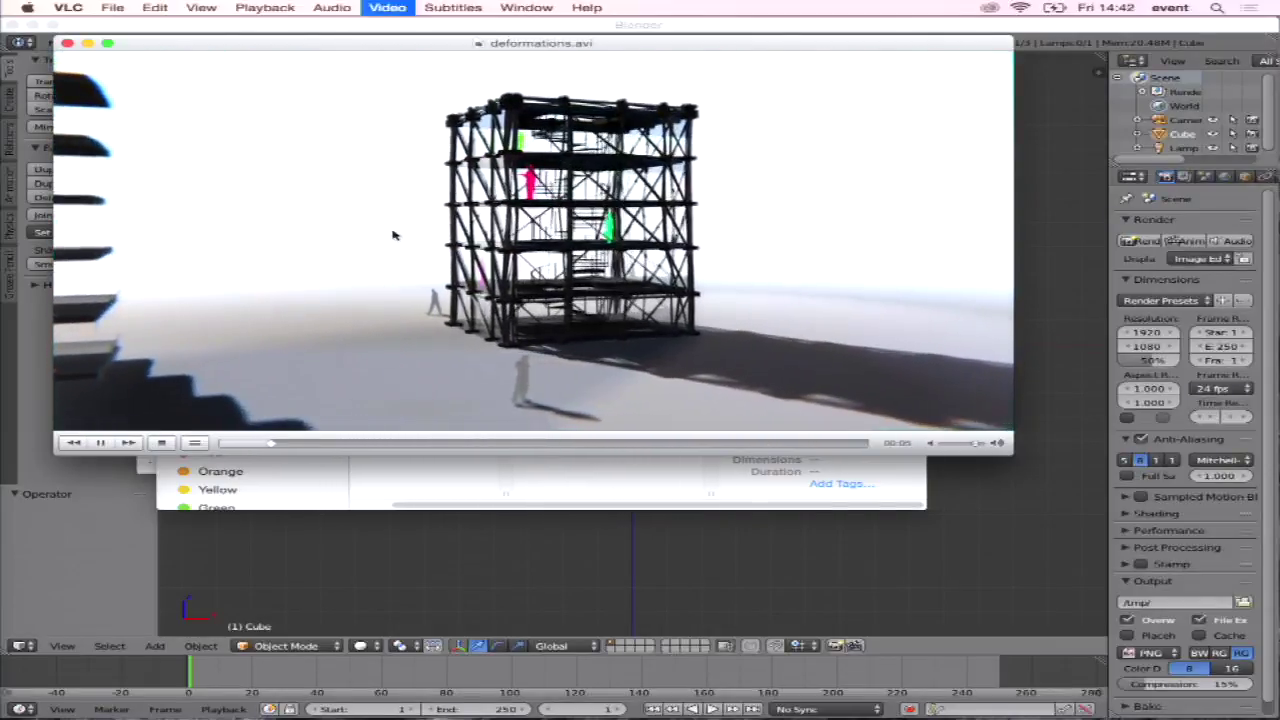
Watch deformations.avi fullscreen to its end, then bring the Finder window back to front.
double_click(393, 235)
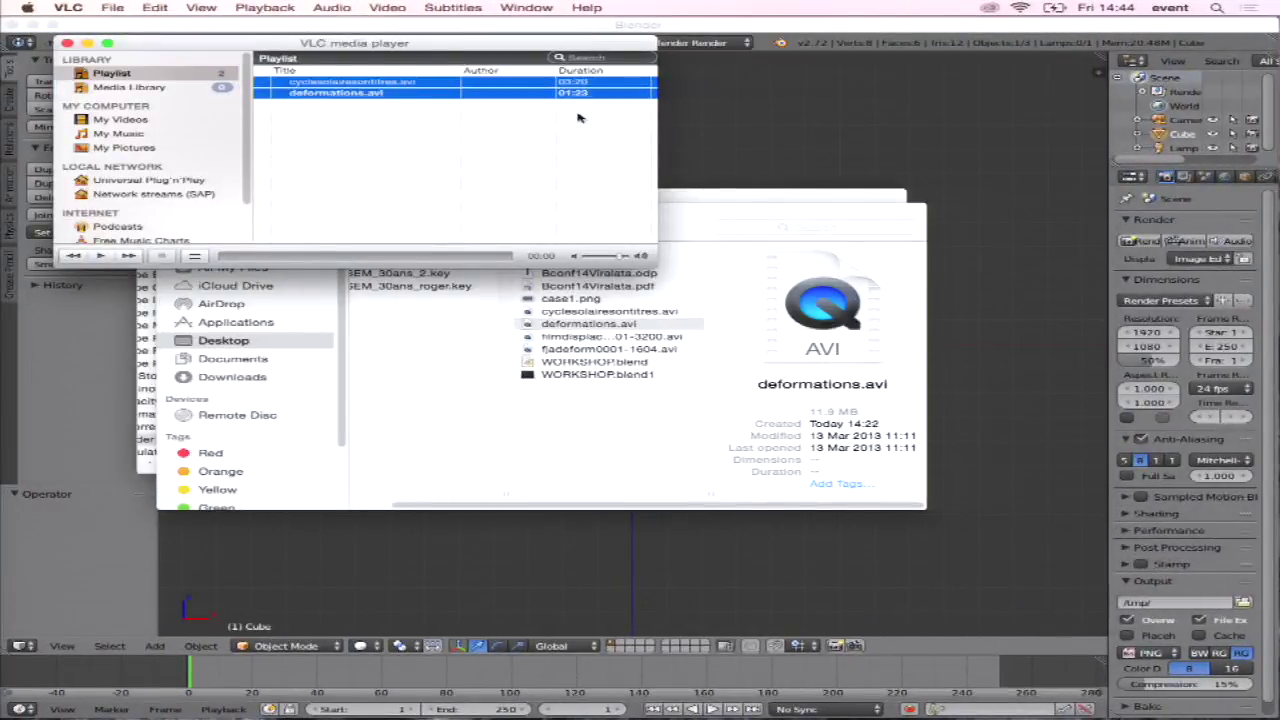
left_click(602, 410)
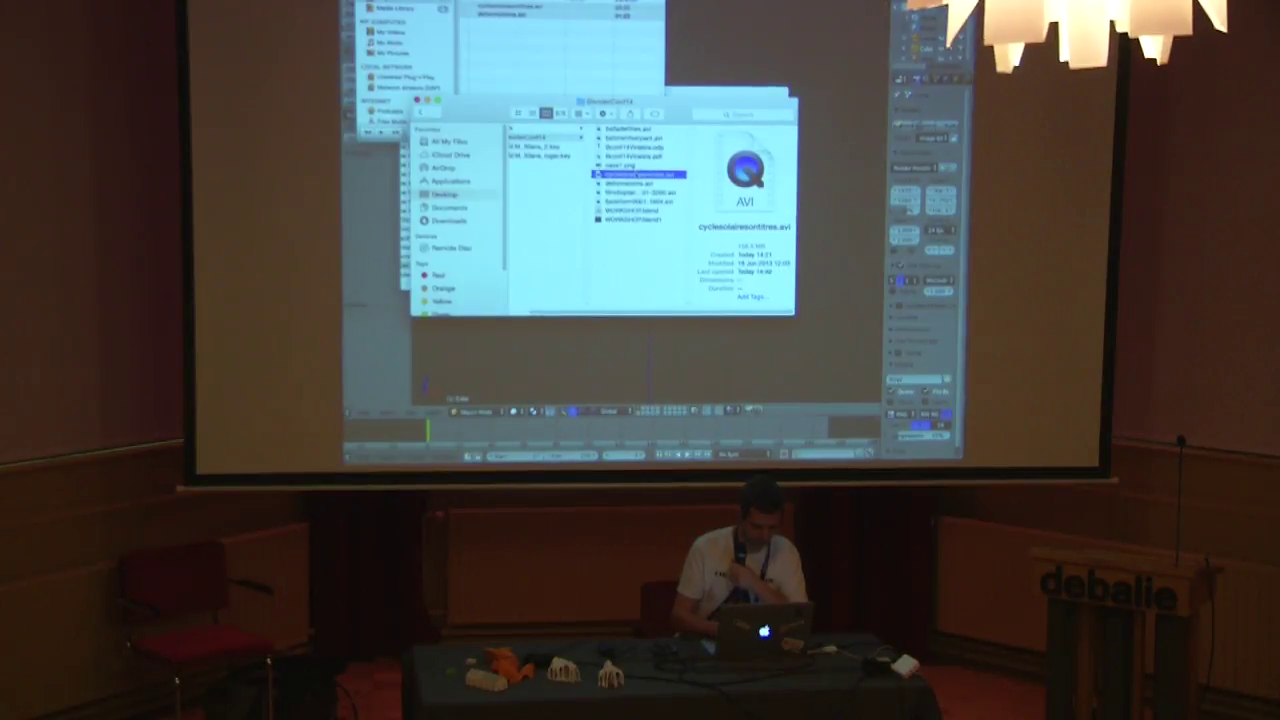
Open cyclesolairesontitres.avi in VLC, then close its video window.
right_click(638, 175)
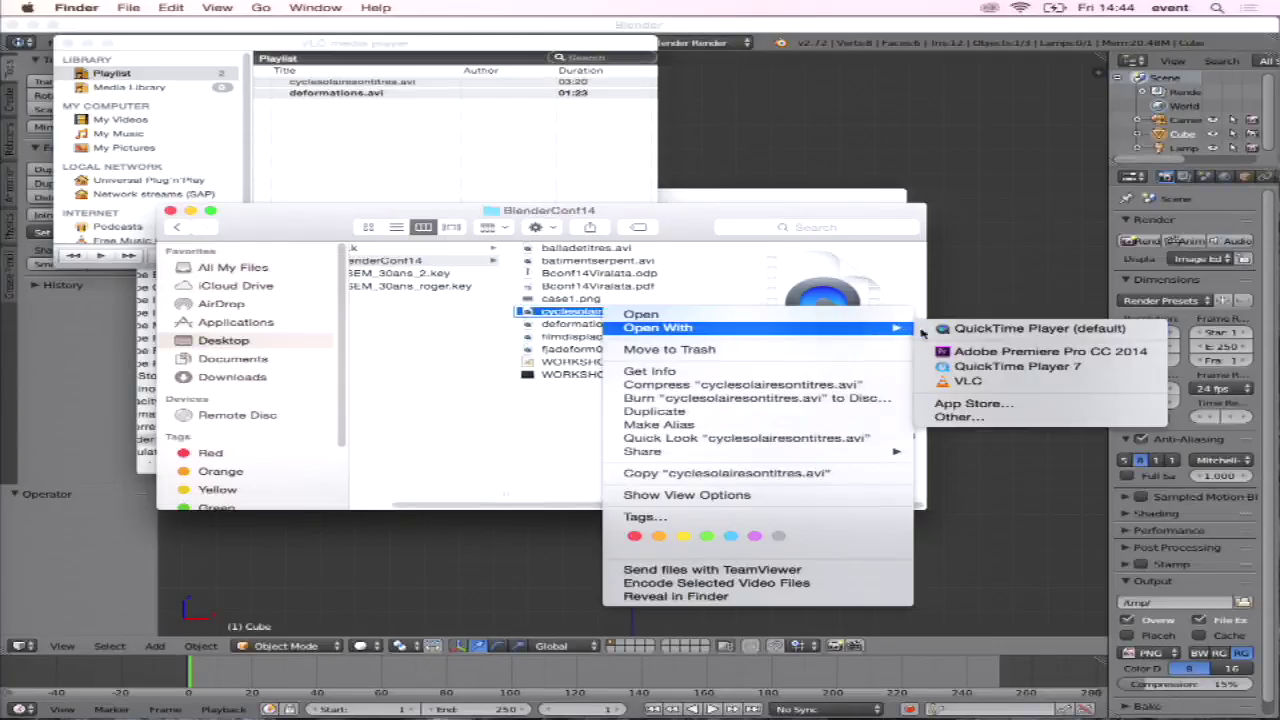
left_click(962, 383)
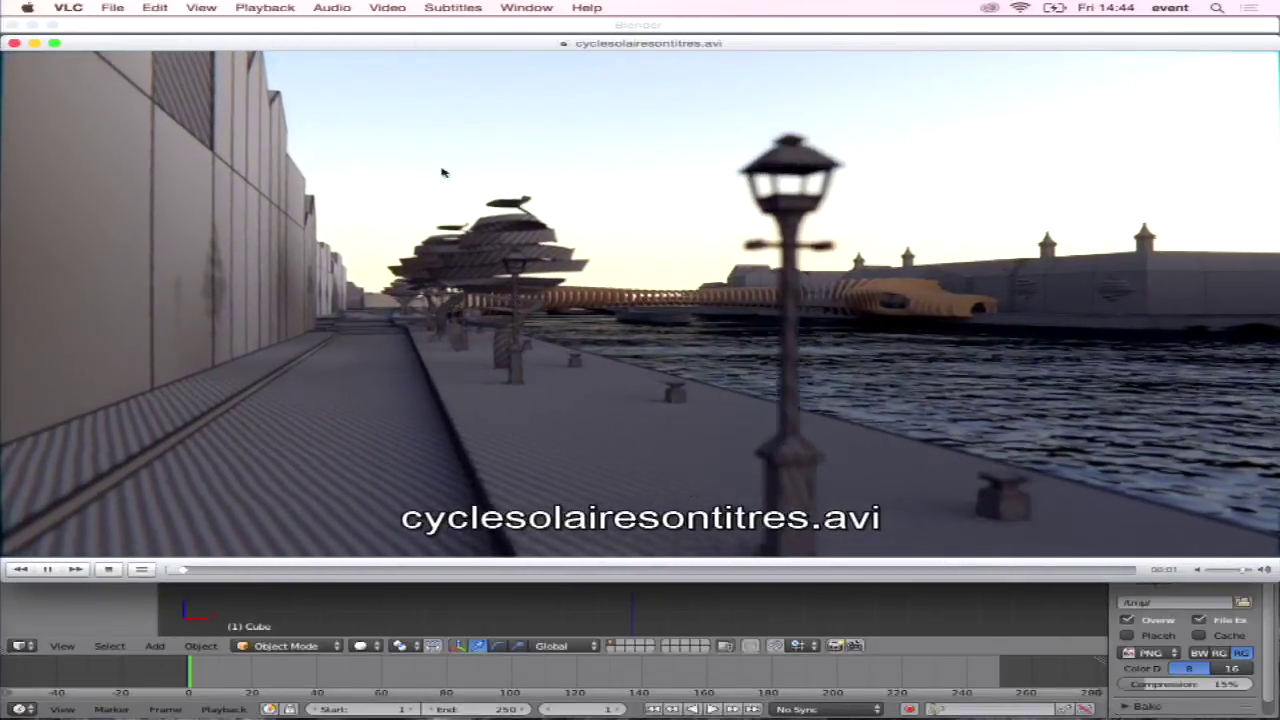
left_click(14, 44)
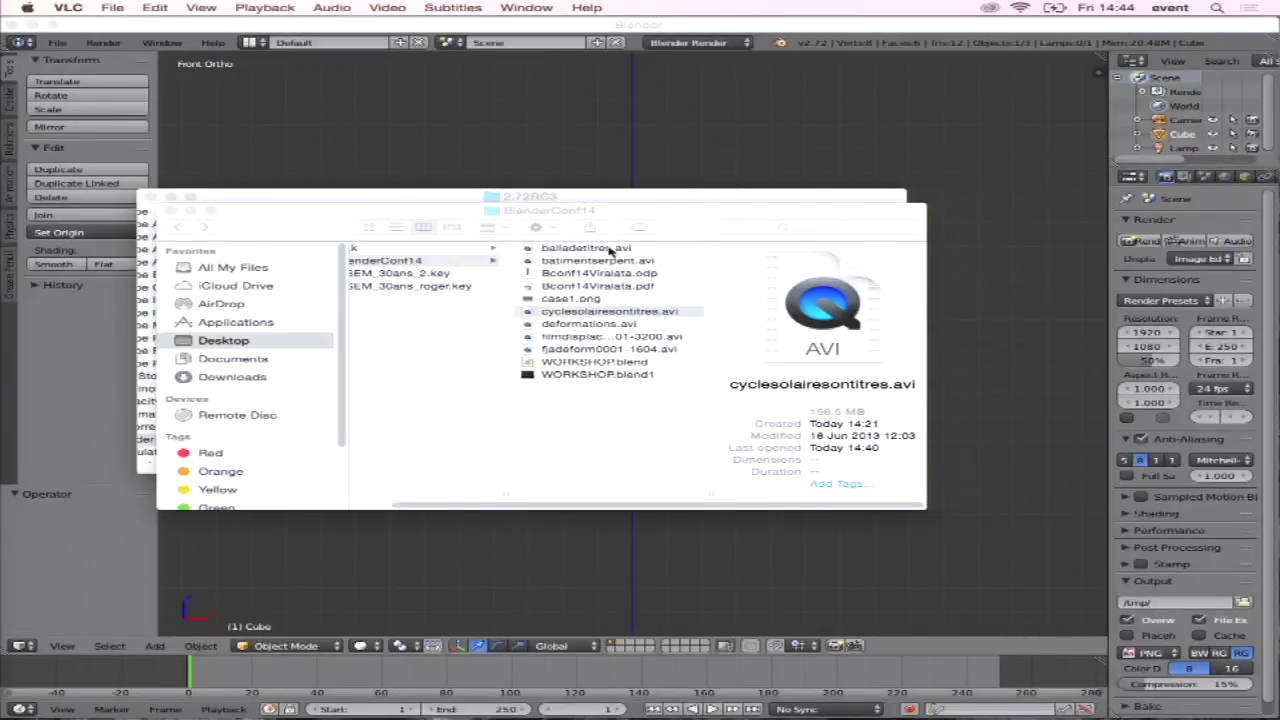
Quit VLC and open balladetitres.avi in VLC from Finder.
key("super+q")
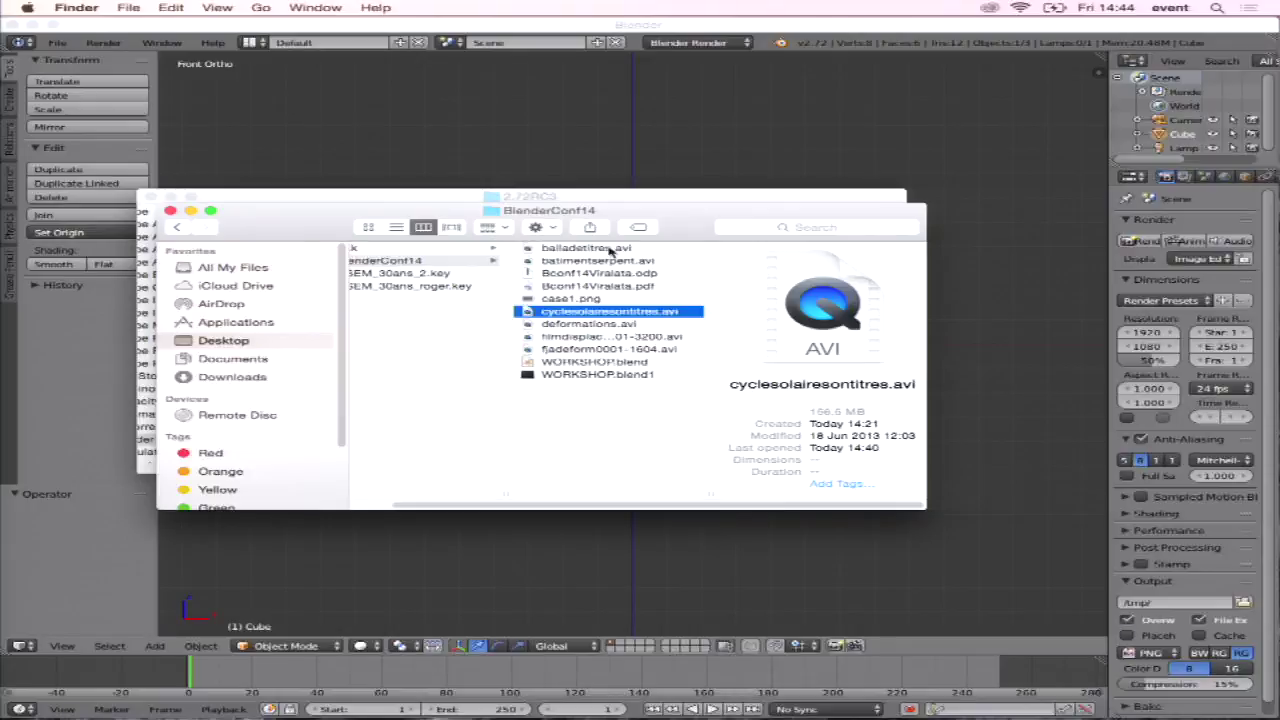
right_click(609, 250)
mouse_move(665, 267)
left_click(907, 321)
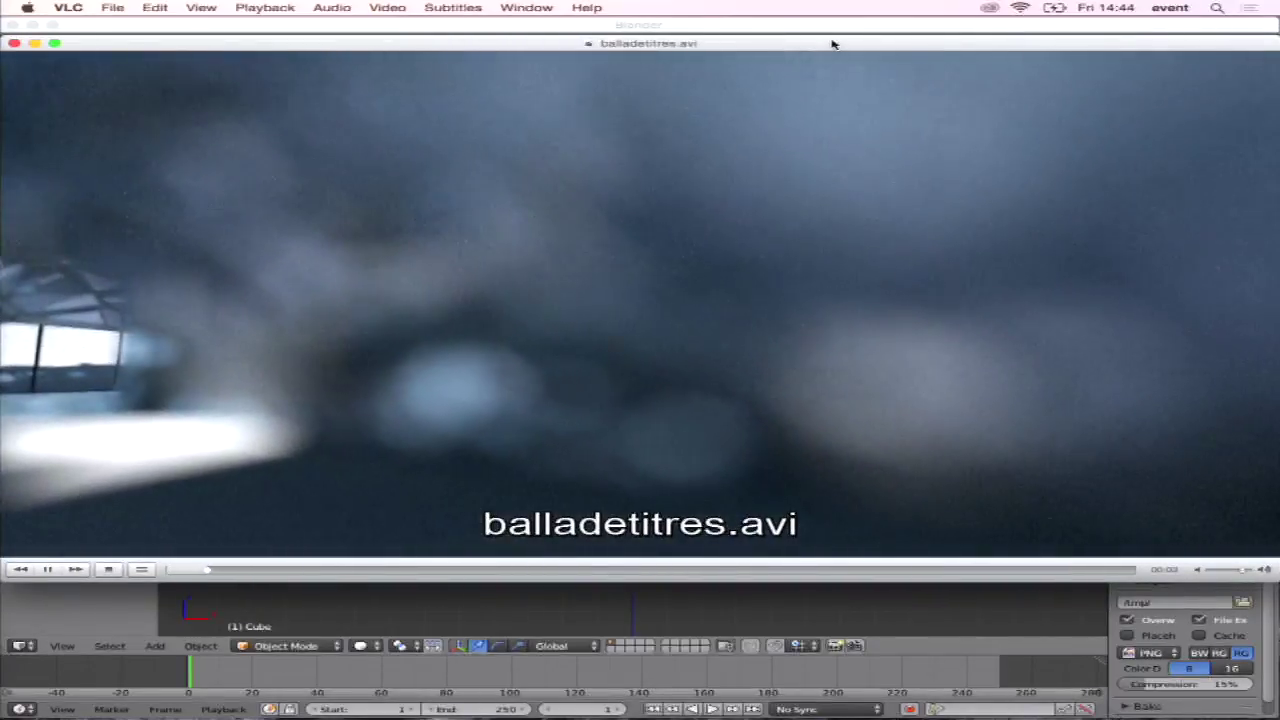
Play balladetitres.avi fullscreen, skip ahead to 01:25, then leave fullscreen and close VLC.
key("super+f")
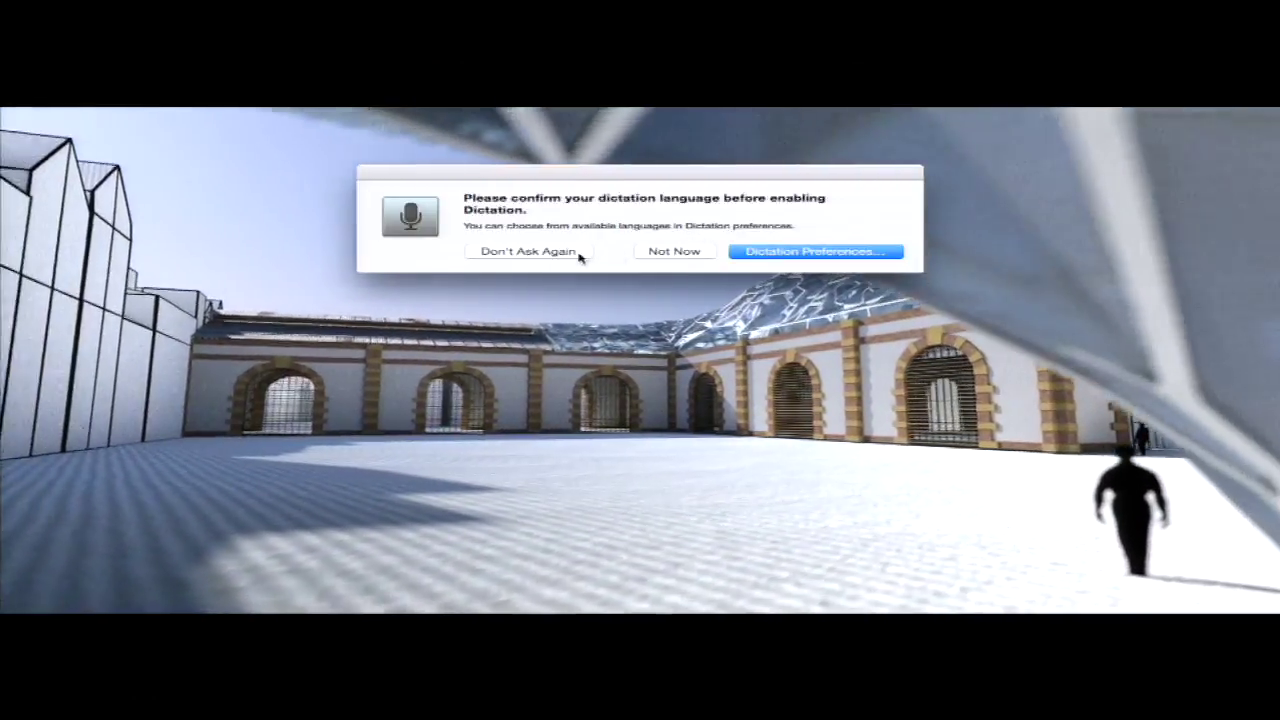
left_click(578, 251)
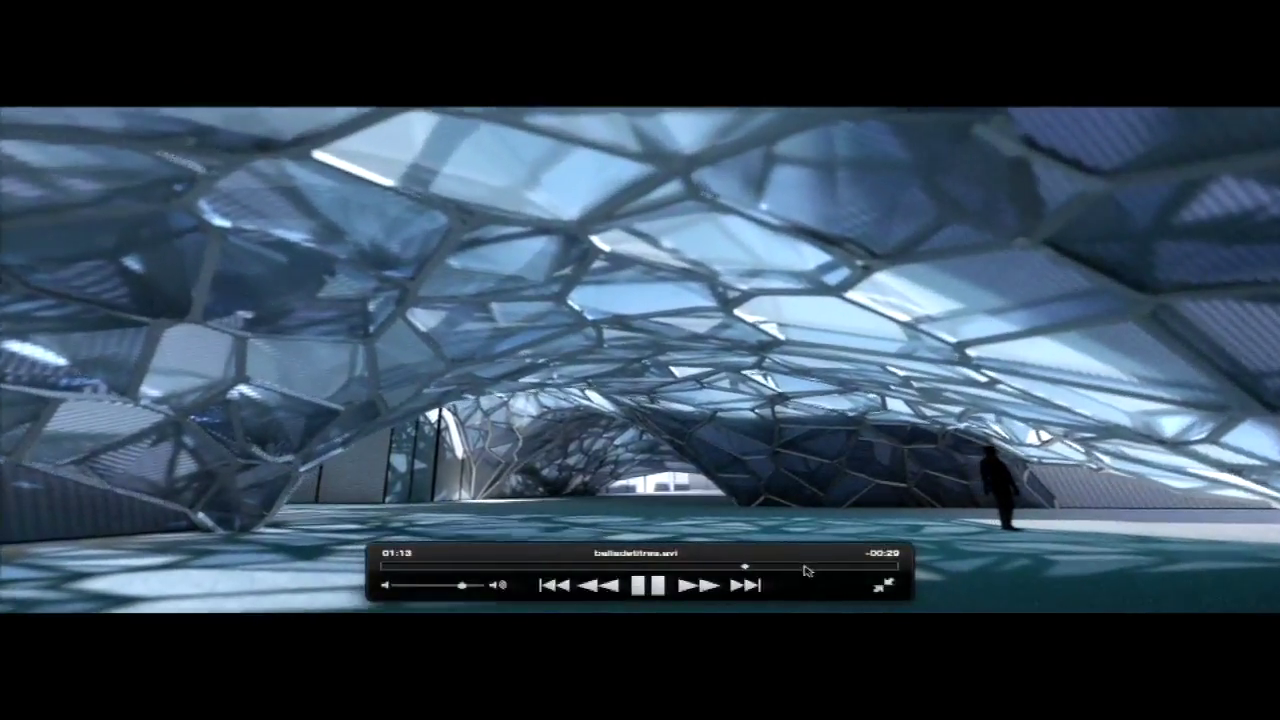
left_click(806, 567)
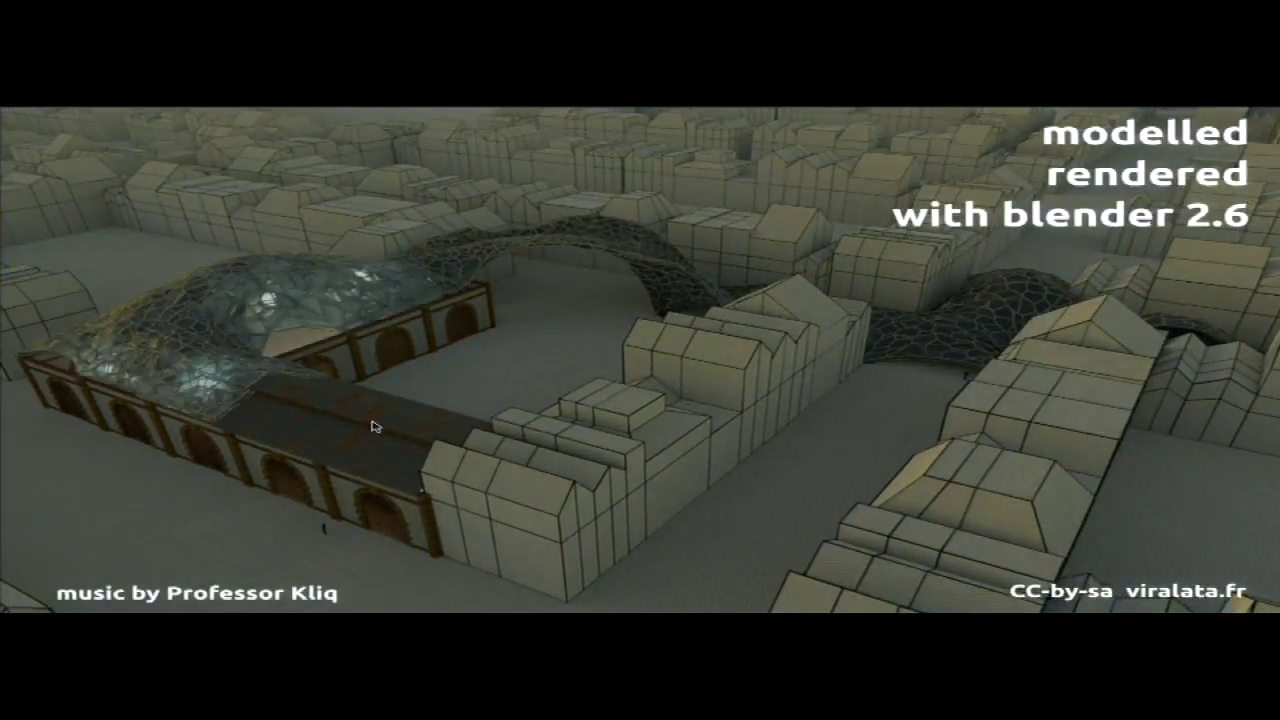
double_click(371, 426)
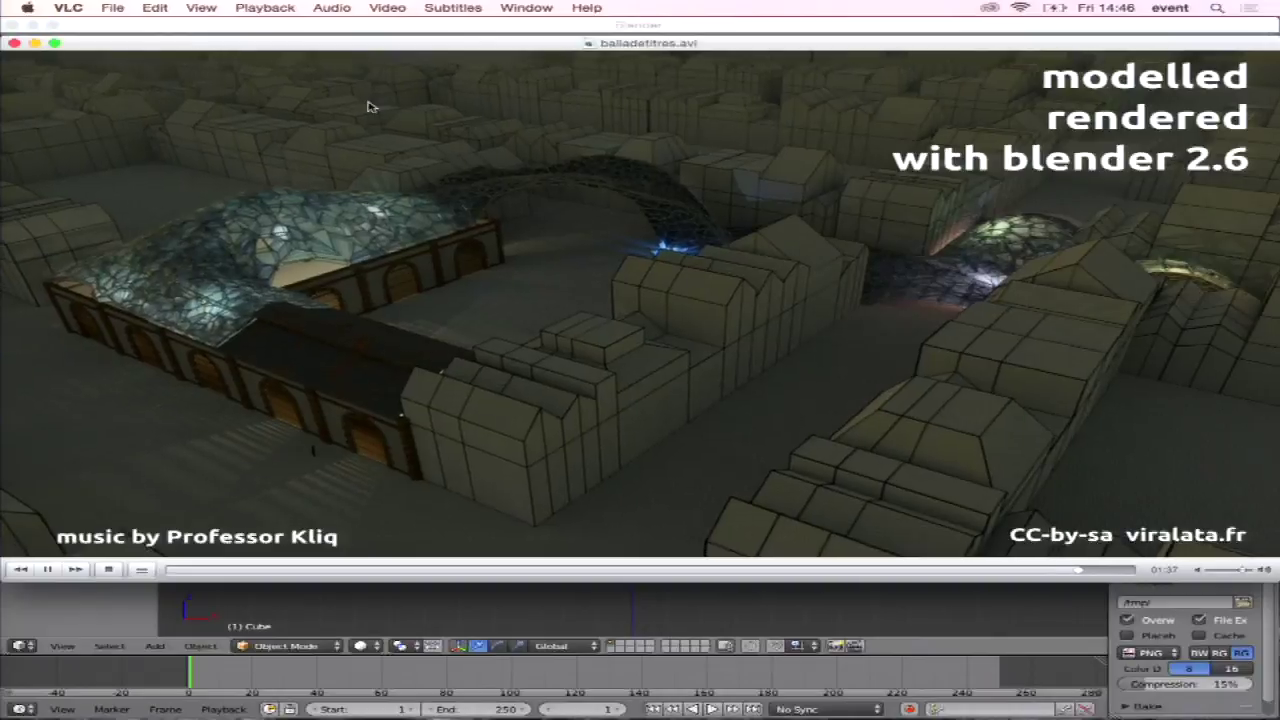
left_click(14, 43)
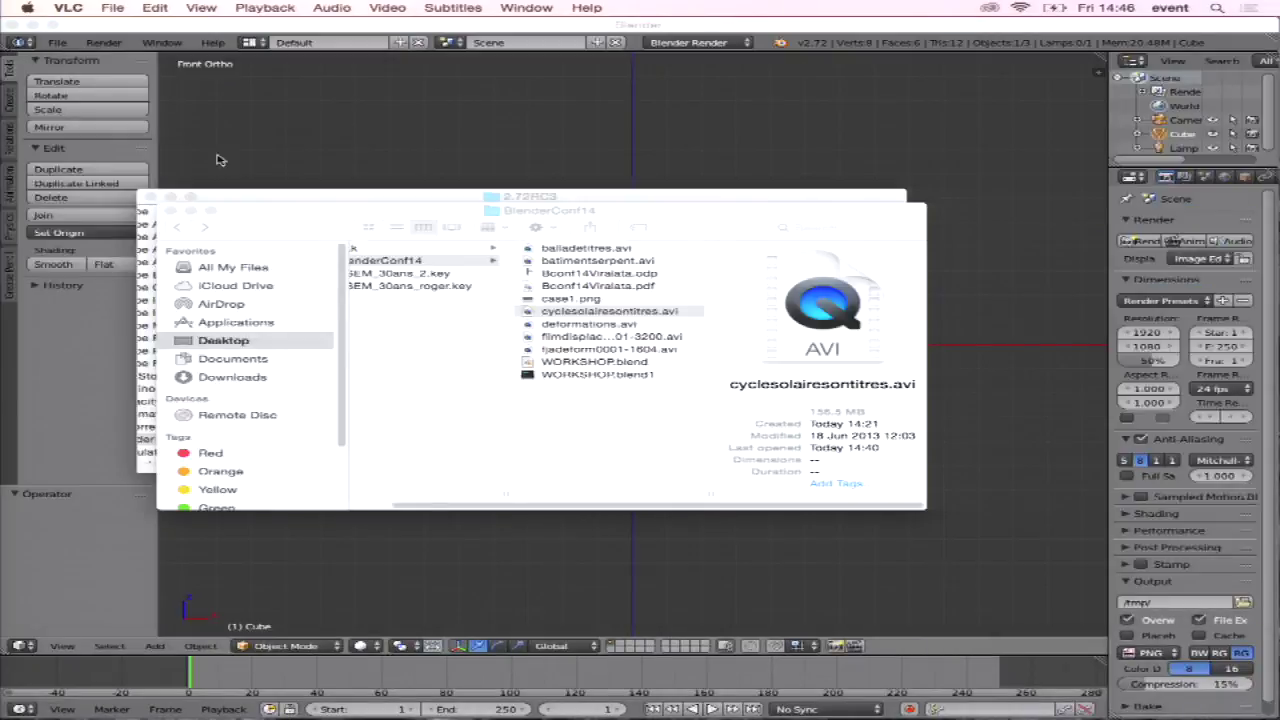
Dismiss the leftover file browser, then orbit and zoom the default cube into perspective.
left_click(373, 145)
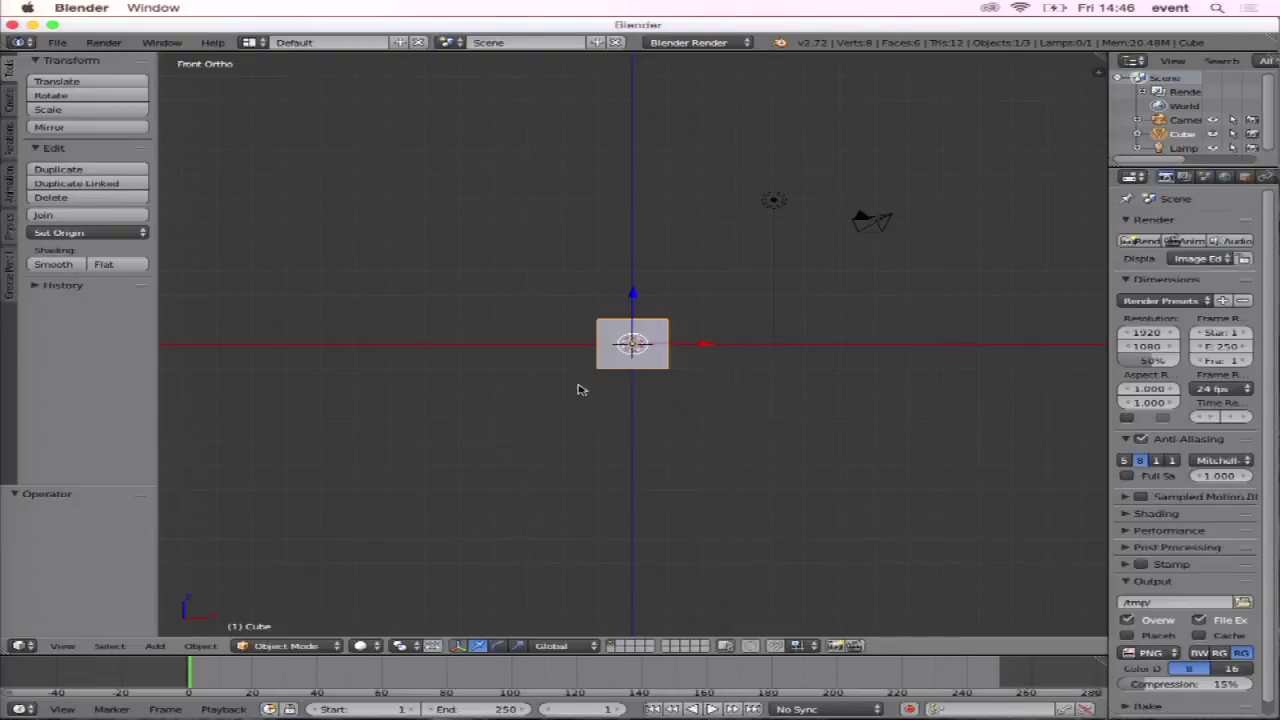
mouse_move(508, 423)
middle_mouse_down()
mouse_move(557, 391)
mouse_move(577, 417)
mouse_move(643, 403)
mouse_move(617, 403)
middle_mouse_up()
scroll(591, 402, "up", 5)
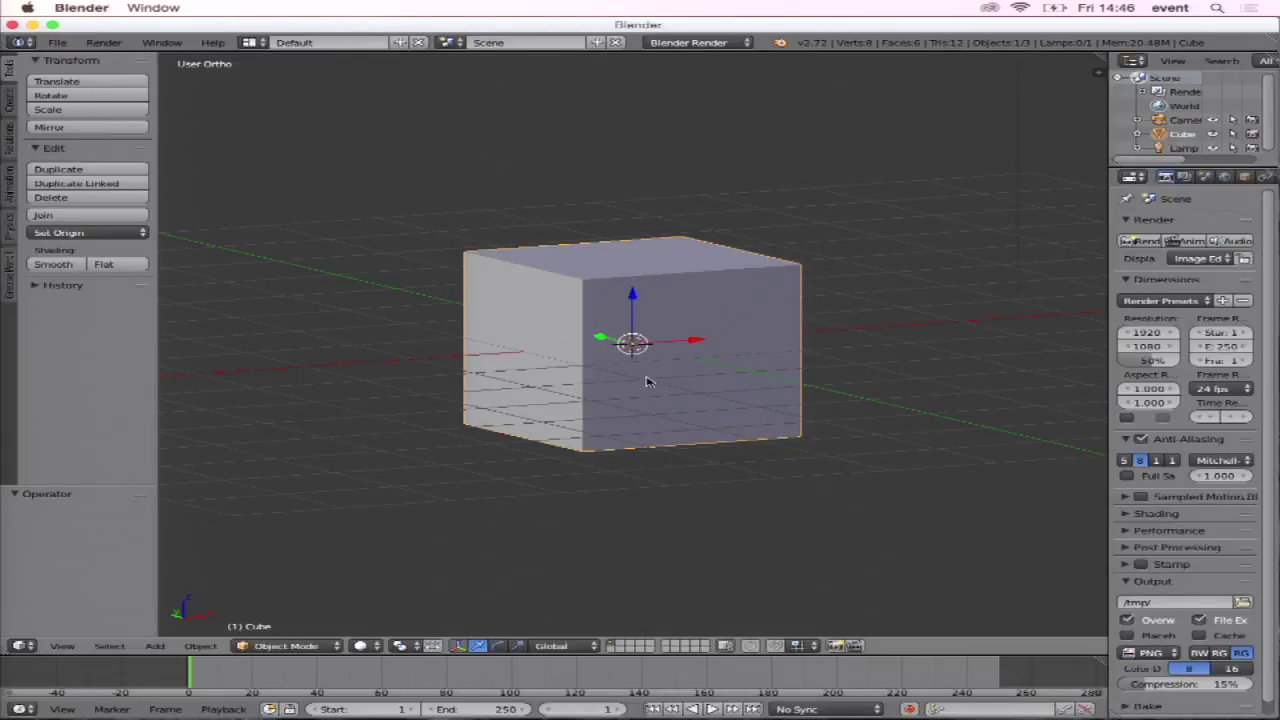
scroll(652, 380, "down", 4)
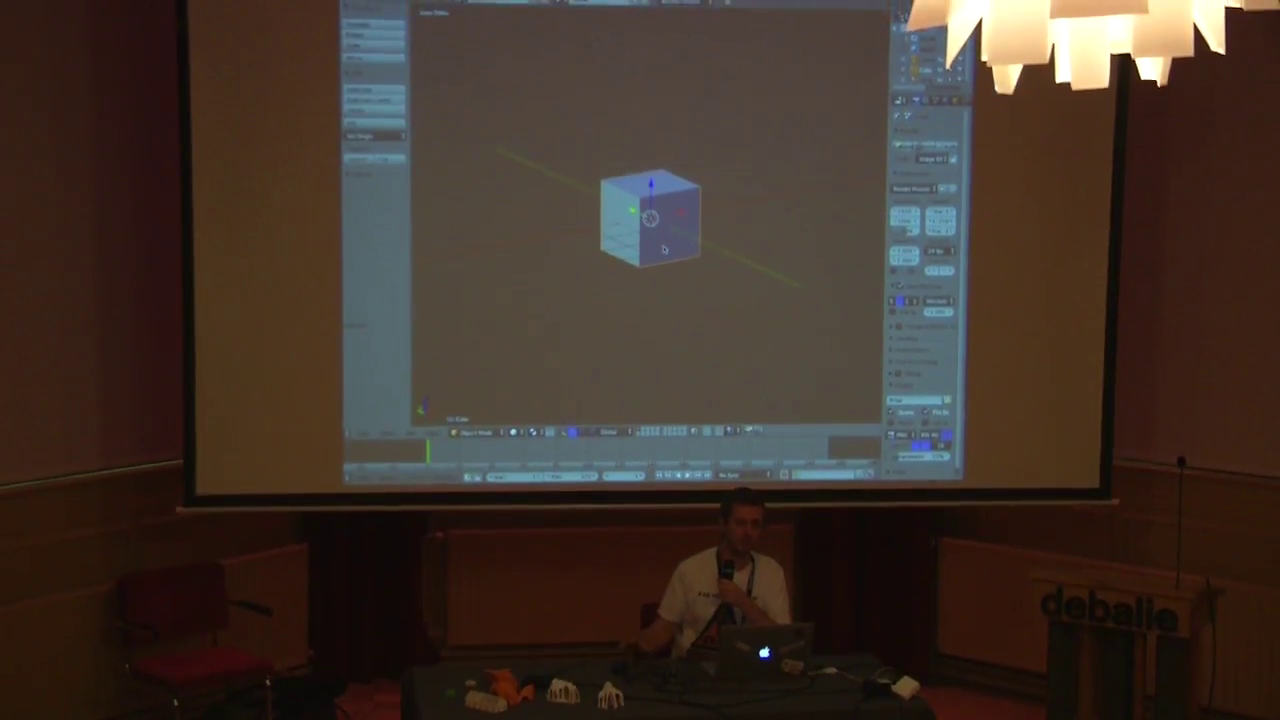
scroll(665, 245, "down", 3)
scroll(670, 258, "up", 5)
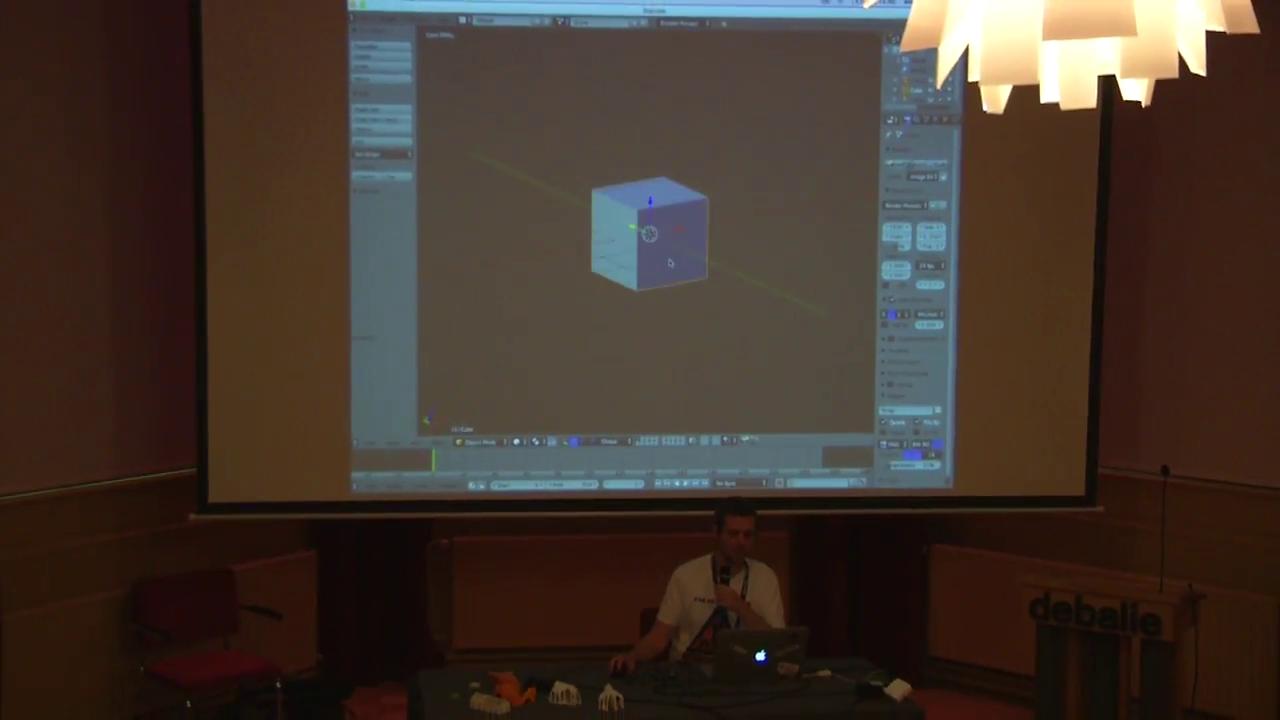
scroll(668, 258, "up", 3)
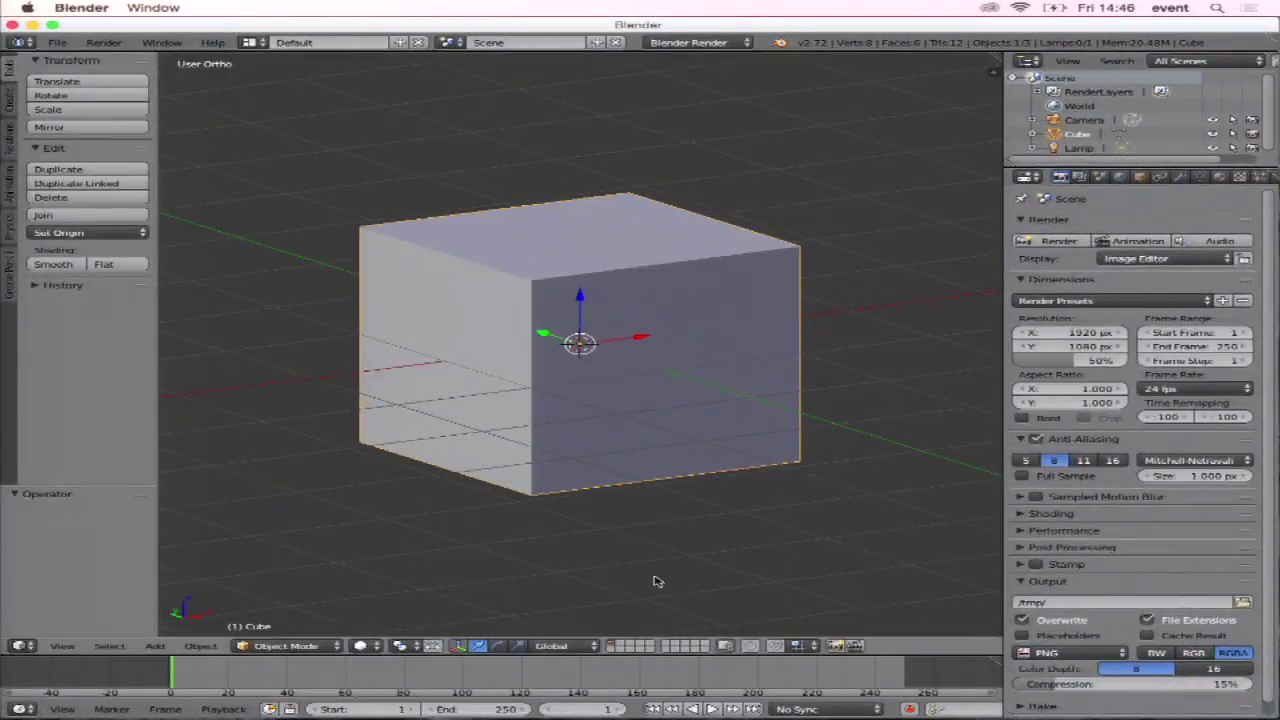
Merge the timeline into the 3D view and show the cube's Modifiers tab.
left_click_drag(7, 650, 33, 665)
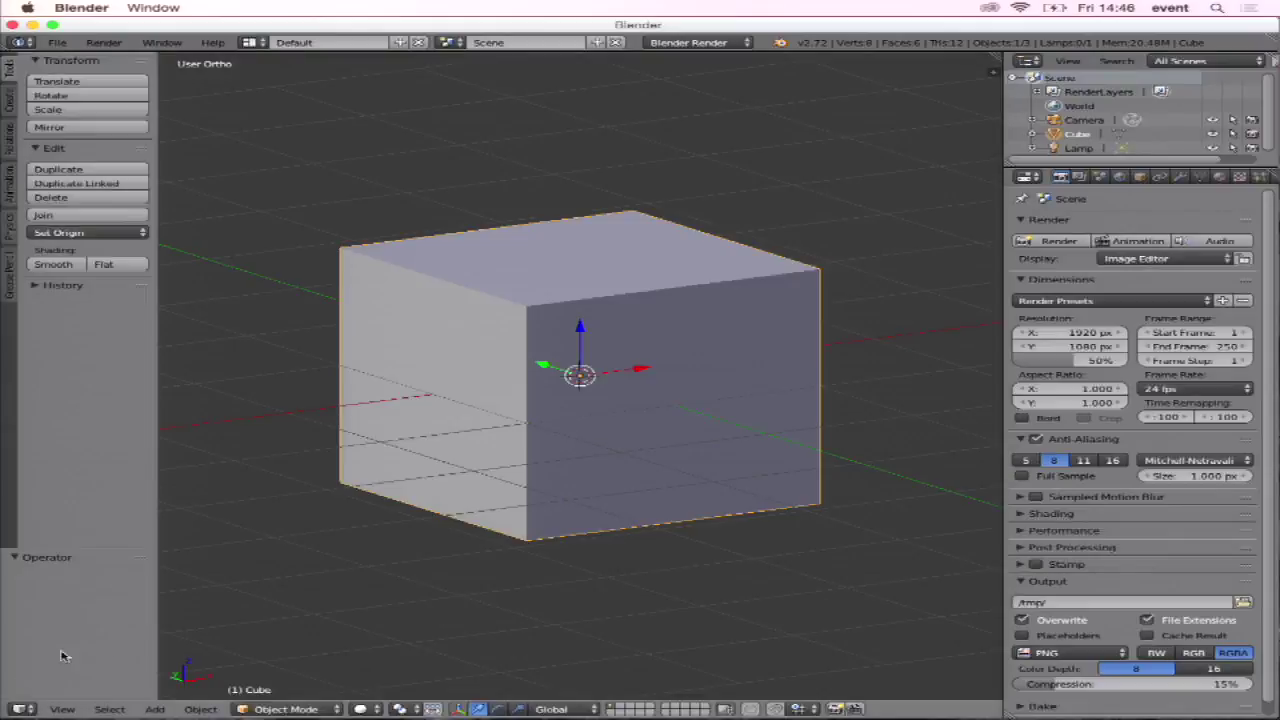
scroll(357, 560, "down", 2)
scroll(358, 561, "up", 3)
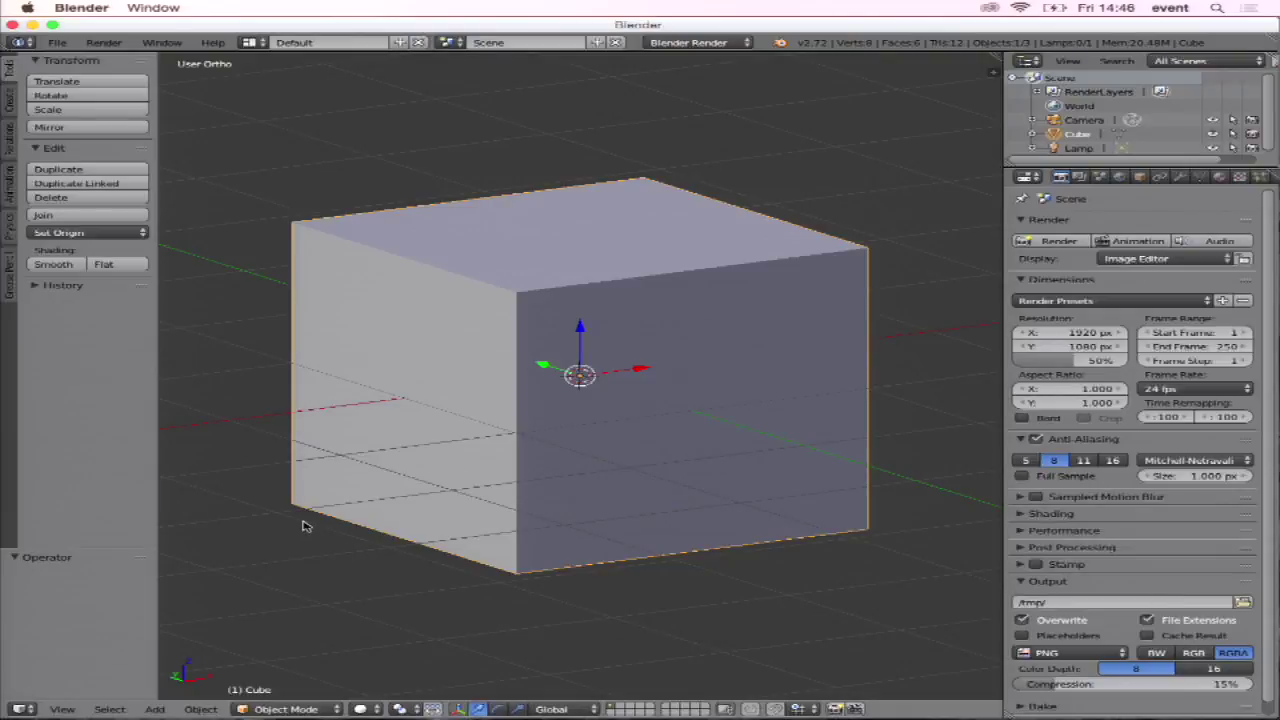
scroll(563, 398, "up", 2)
scroll(565, 396, "down", 4)
middle_click_drag(569, 395, 594, 400)
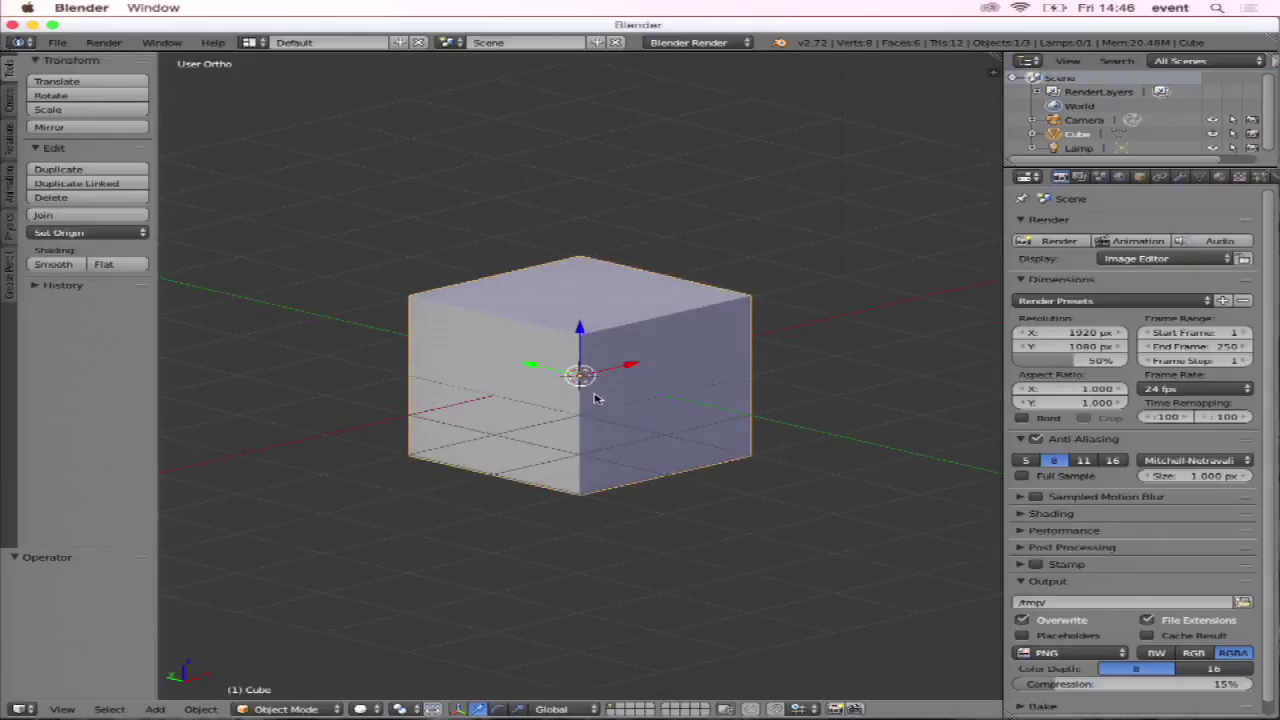
left_click(1183, 178)
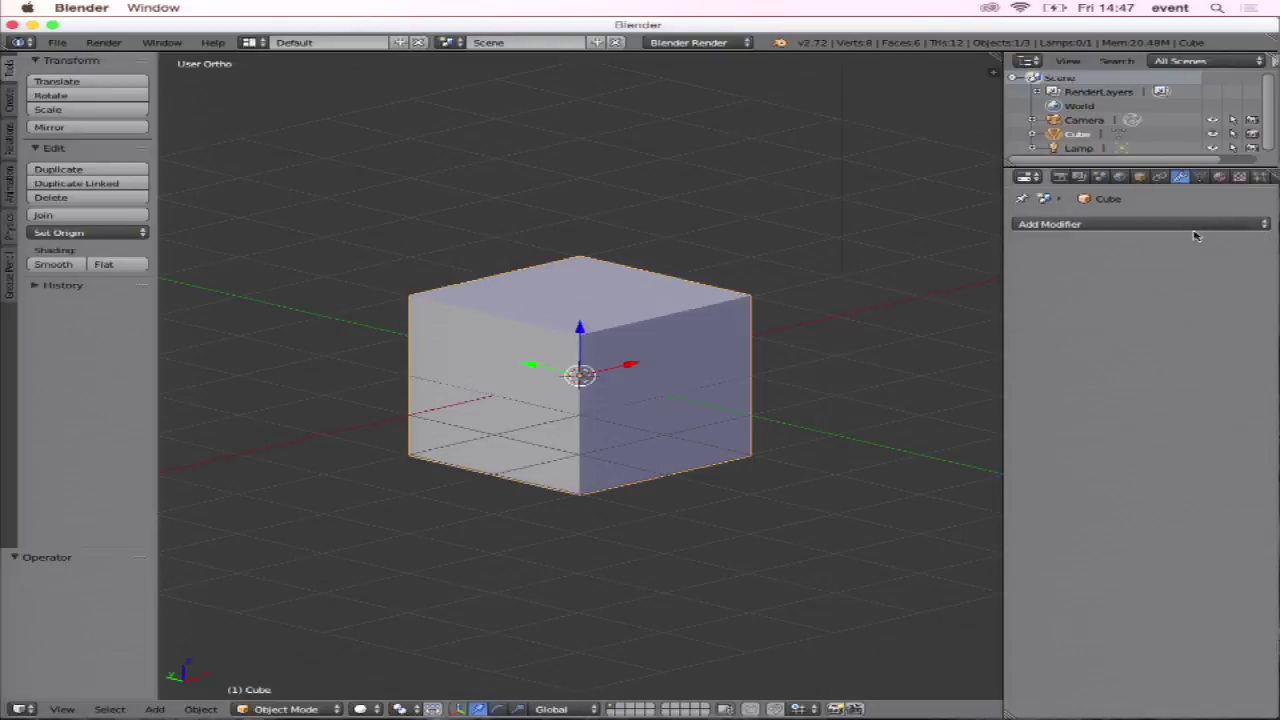
left_click(1172, 226)
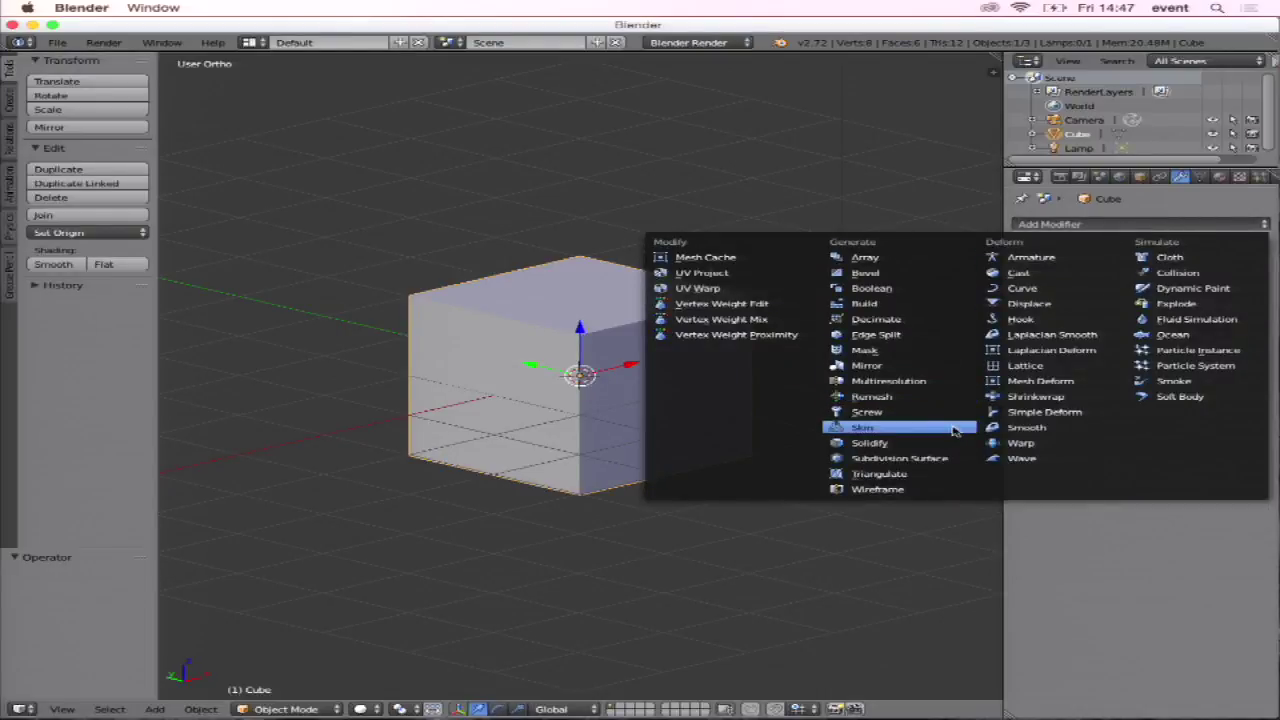
Add a Subdivision Surface modifier in Simple mode and view the cube as wireframe.
left_click(937, 457)
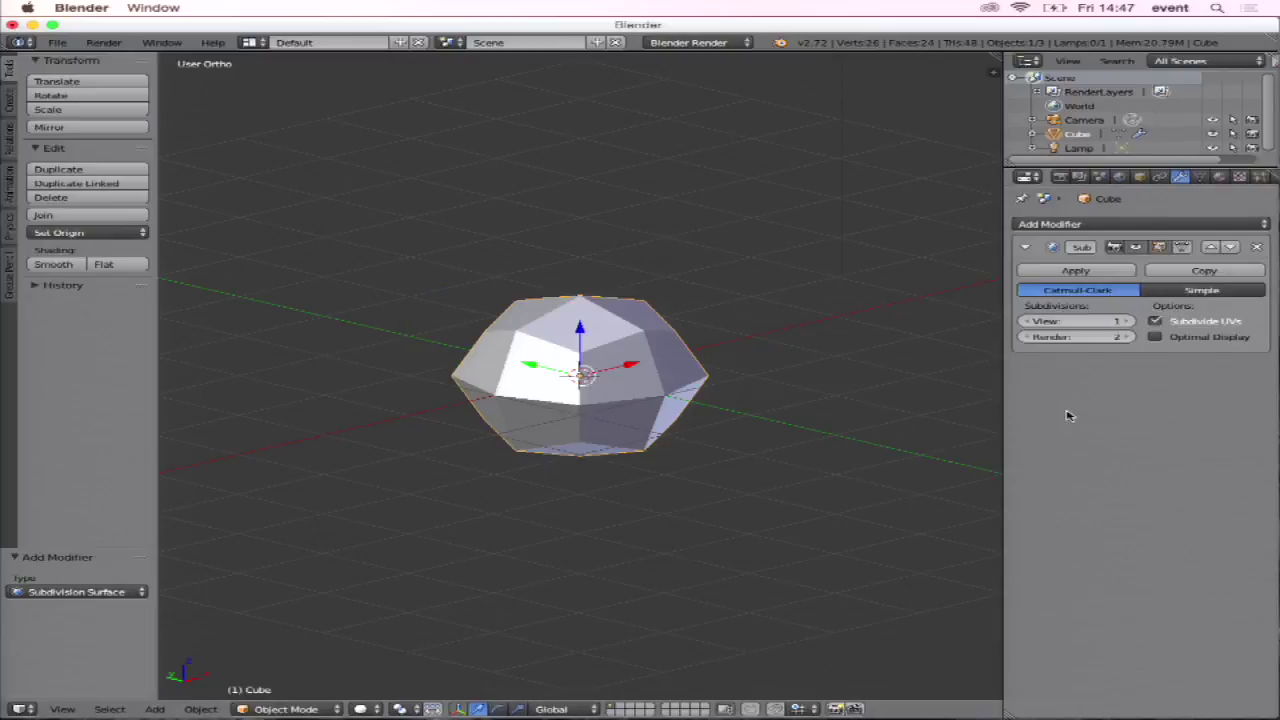
left_click(1220, 298)
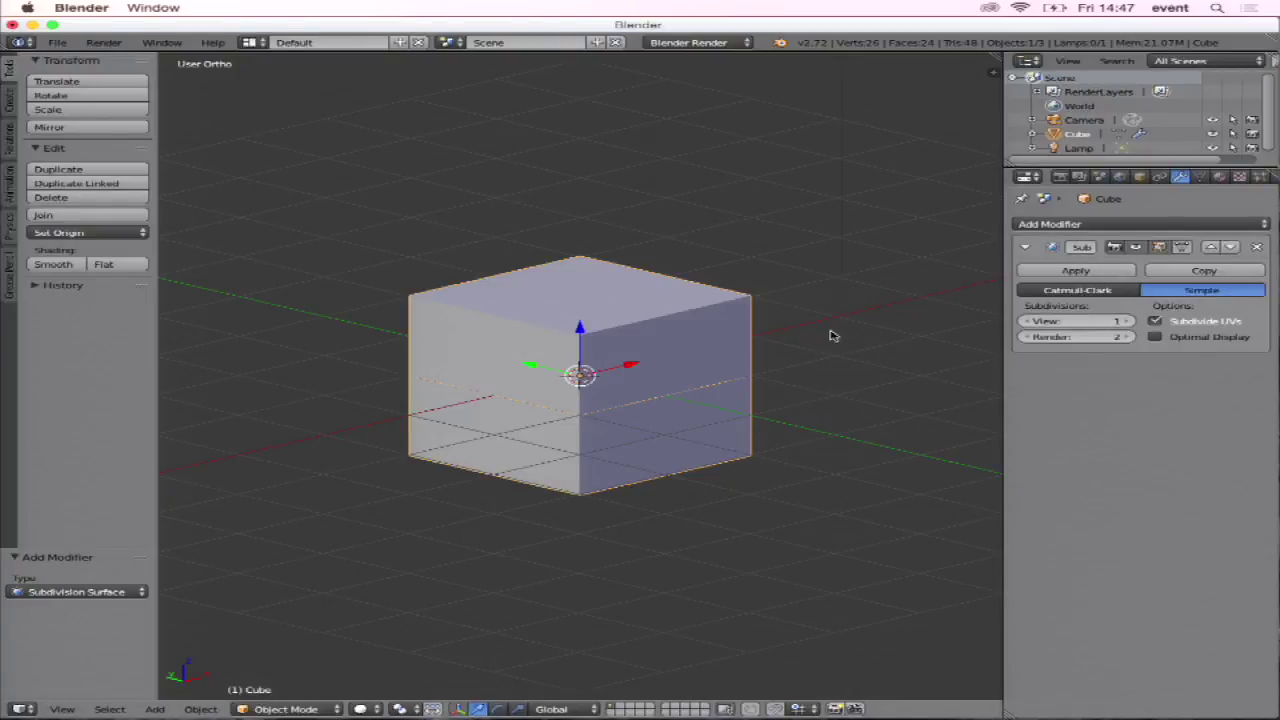
key("ctrl+h")
key("z")
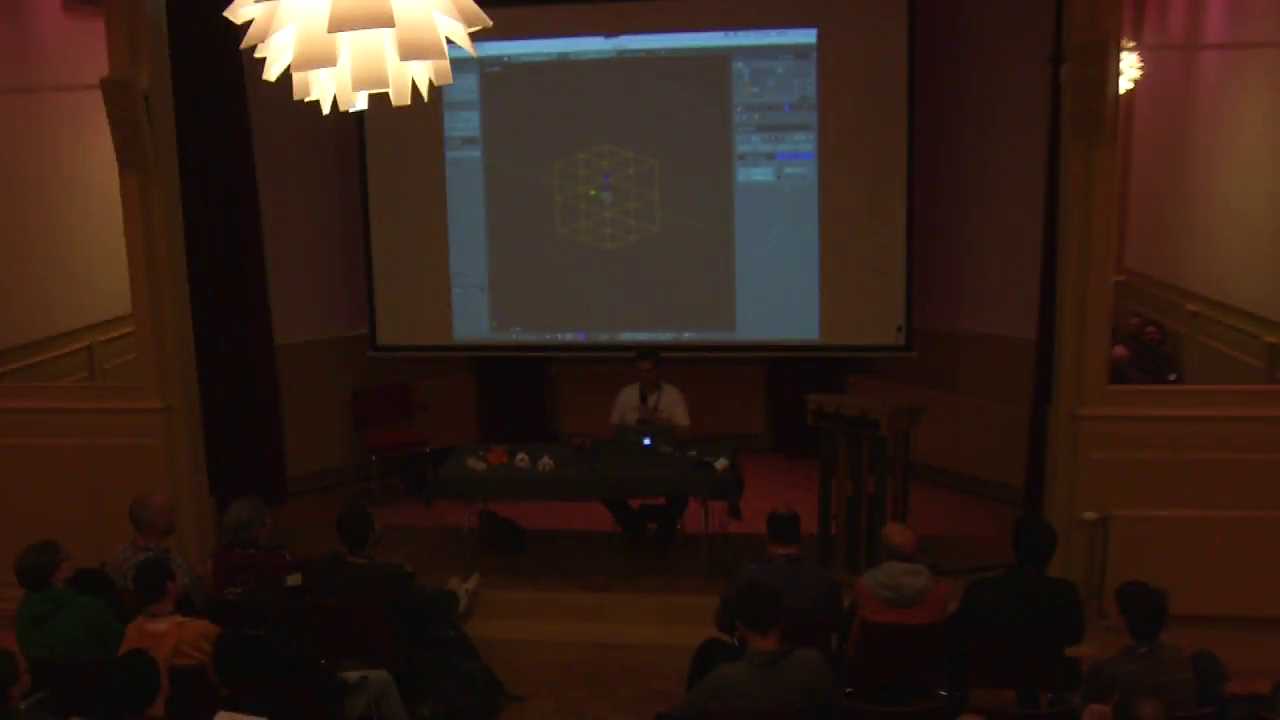
Settle the viewport subdivision level at 1 and return to solid shading.
left_click(757, 171)
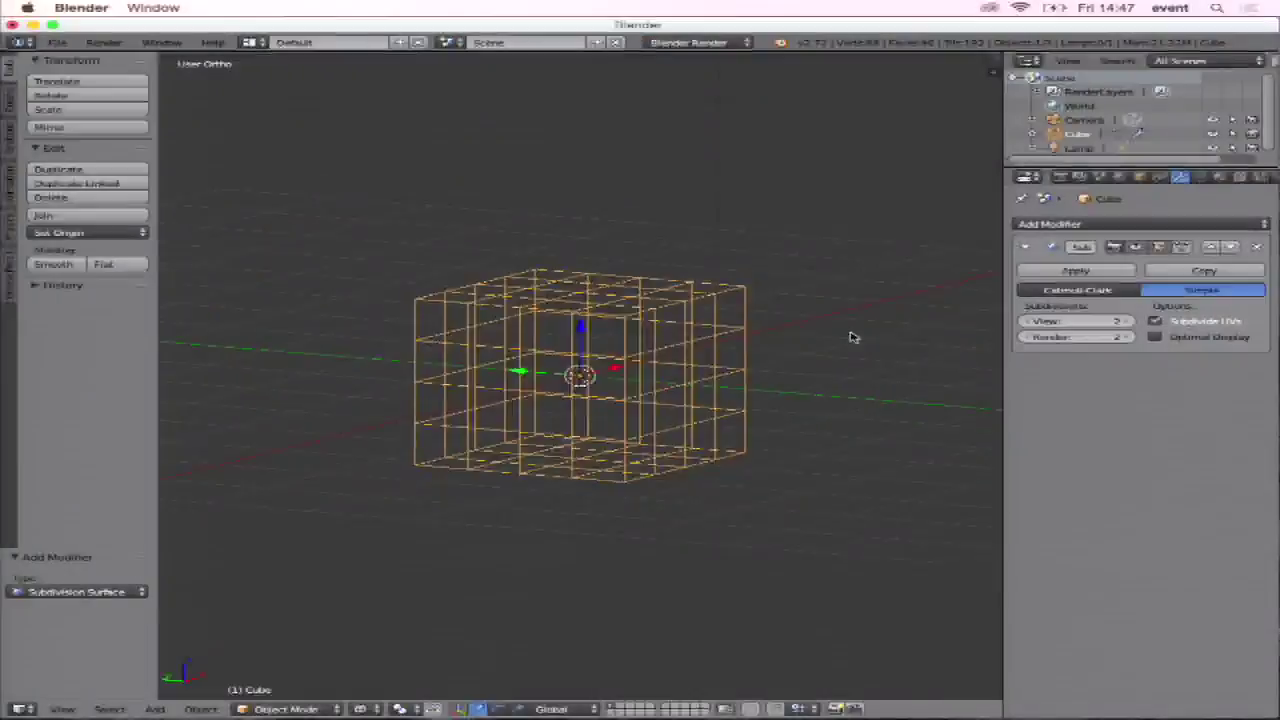
middle_click_drag(851, 334, 884, 356)
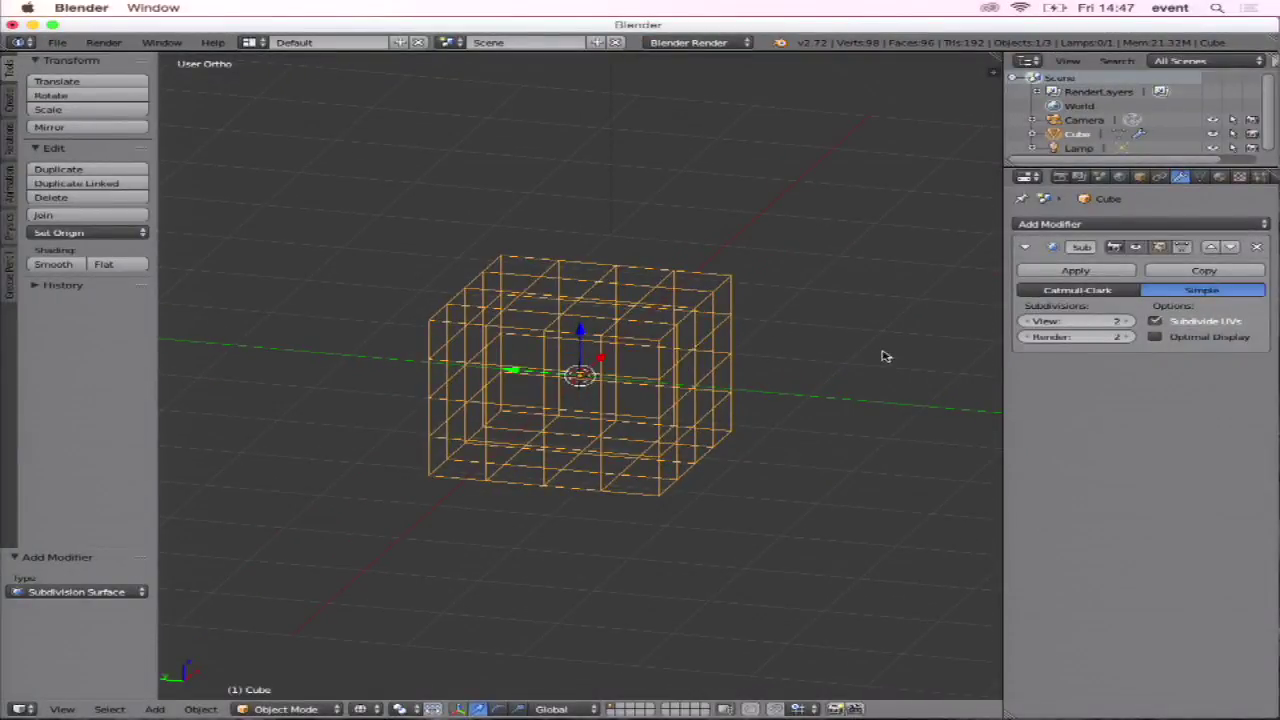
left_click(1026, 321)
key("w")
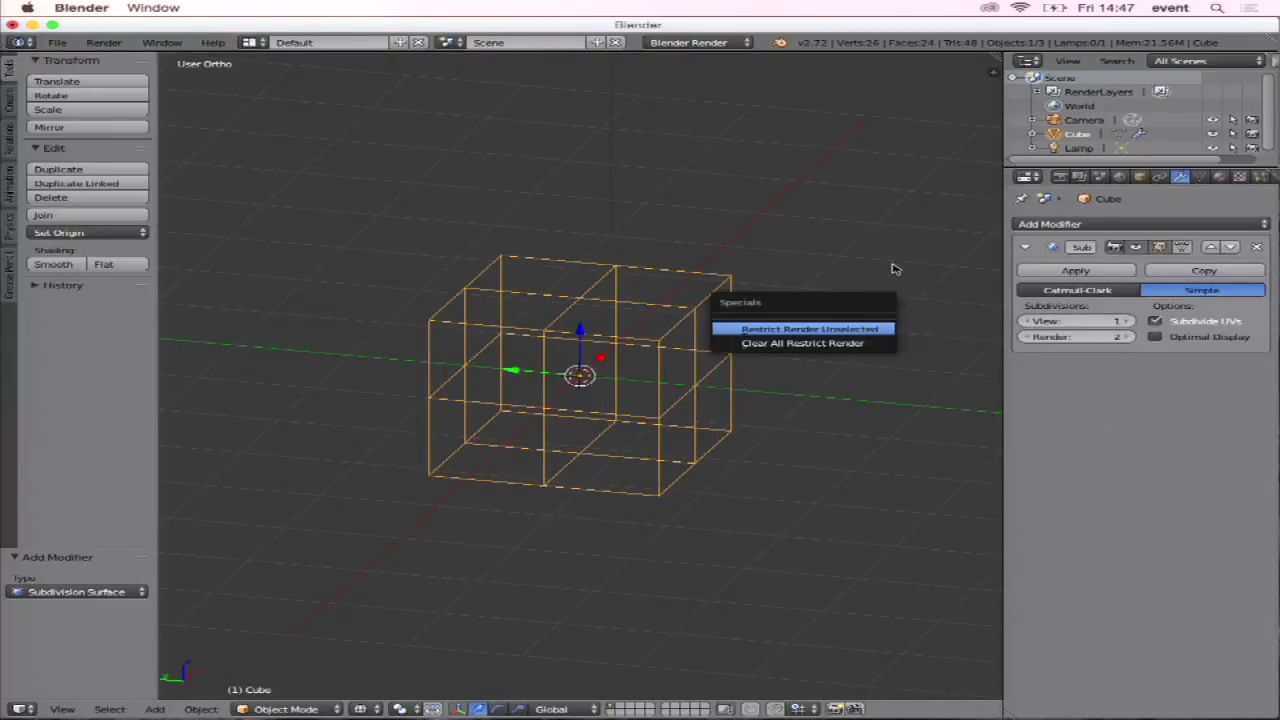
key("Escape")
key("z")
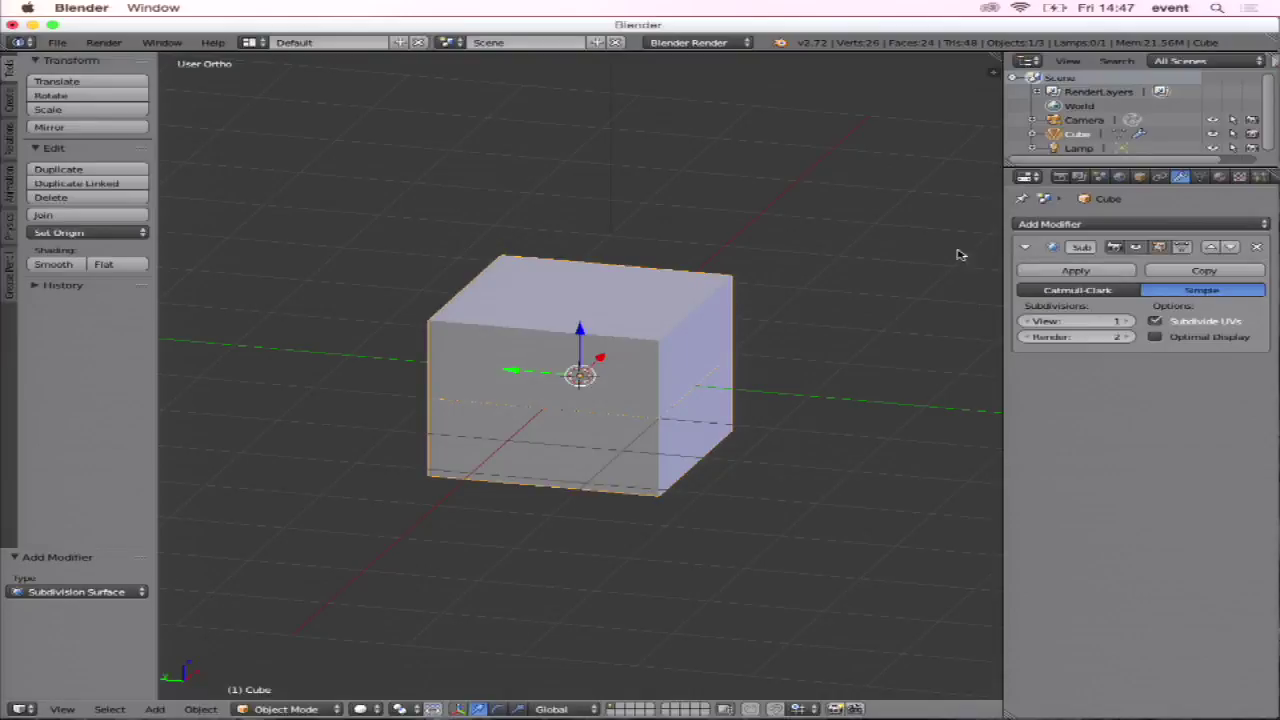
left_click(1048, 226)
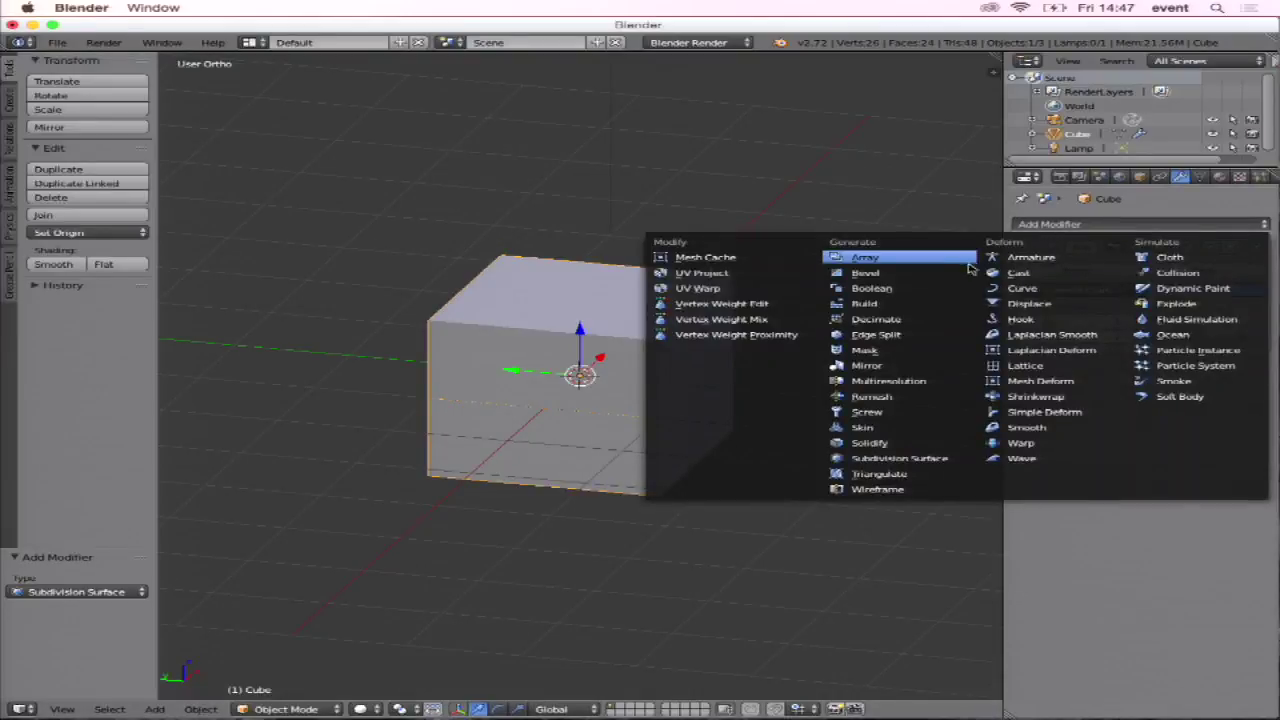
Add a second Catmull-Clark Subdivision Surface, set both View levels to 2, then enter Edit Mode.
left_click(940, 460)
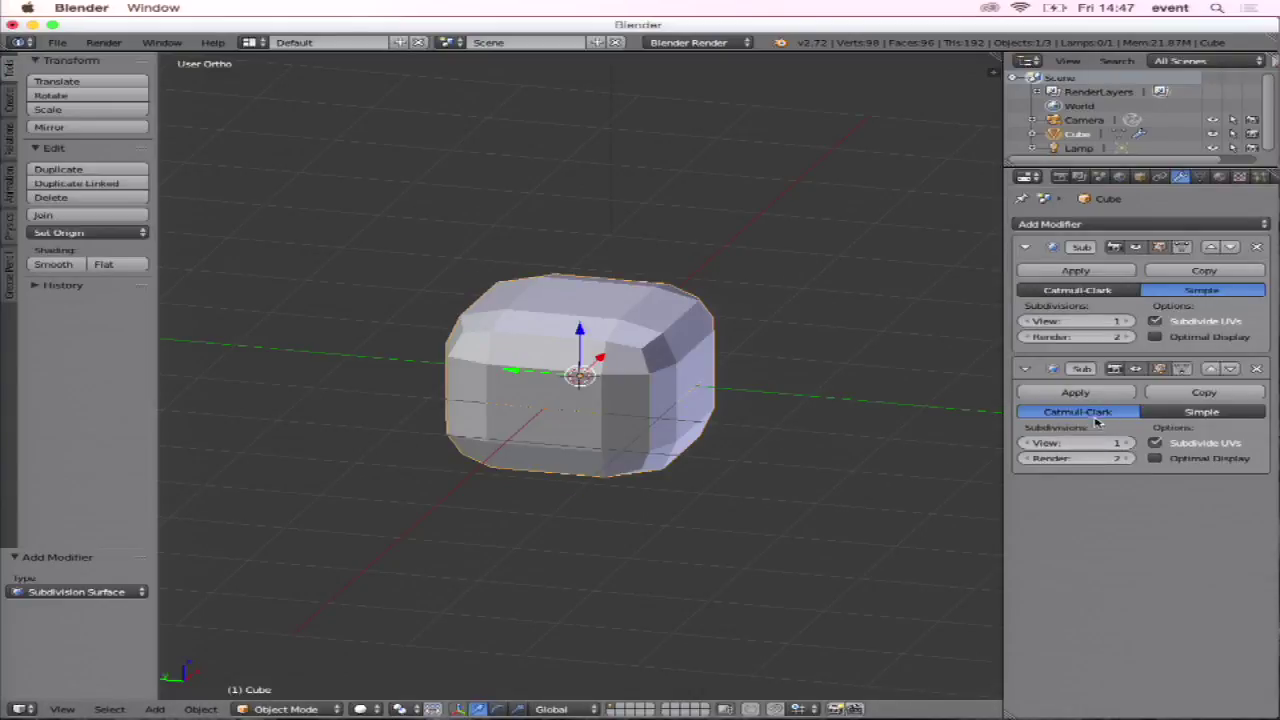
left_click(1127, 443)
mouse_move(943, 412)
middle_mouse_down()
mouse_move(800, 434)
mouse_move(920, 423)
mouse_move(866, 364)
middle_mouse_up()
left_click(1127, 321)
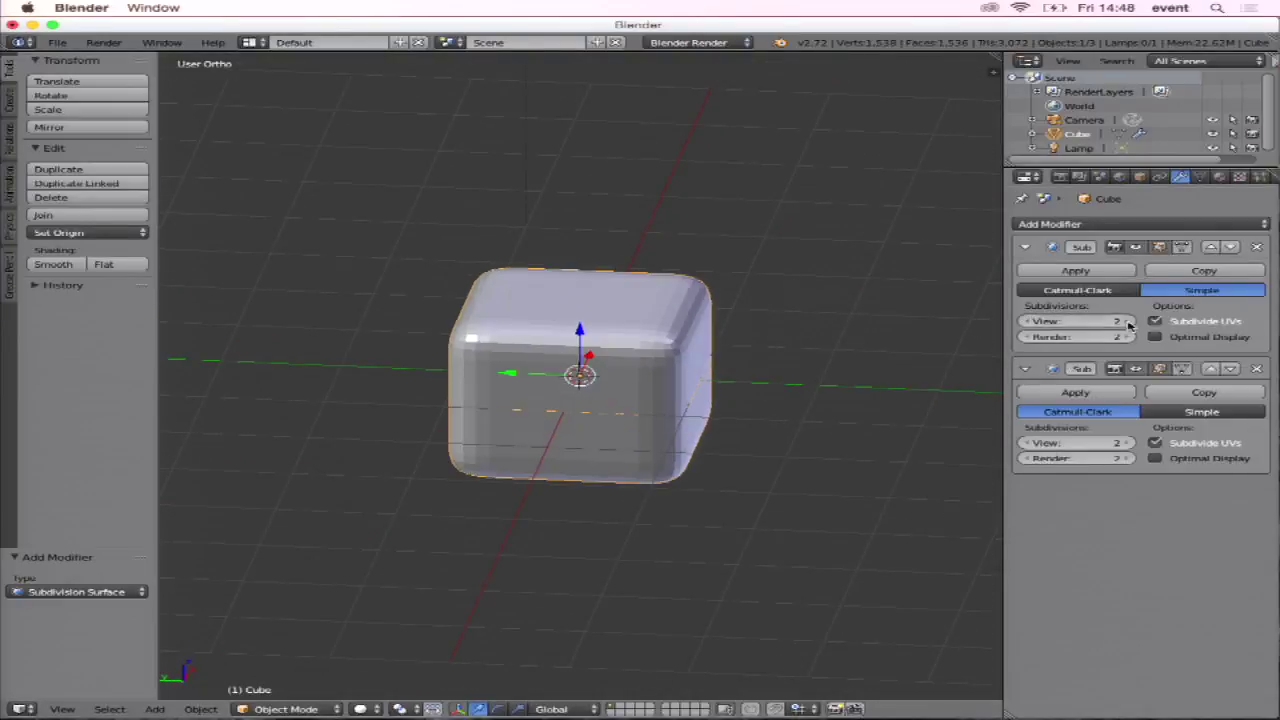
mouse_move(884, 372)
middle_mouse_down()
mouse_move(934, 380)
mouse_move(860, 379)
middle_mouse_up()
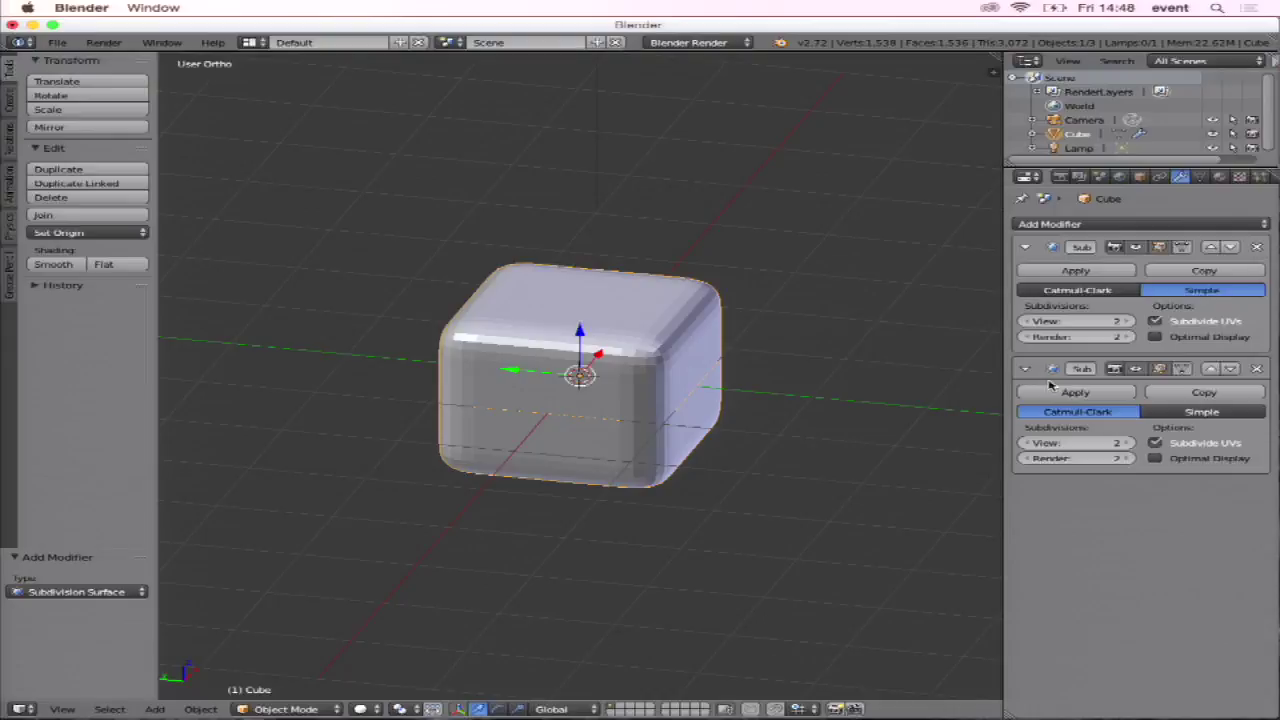
key("Tab")
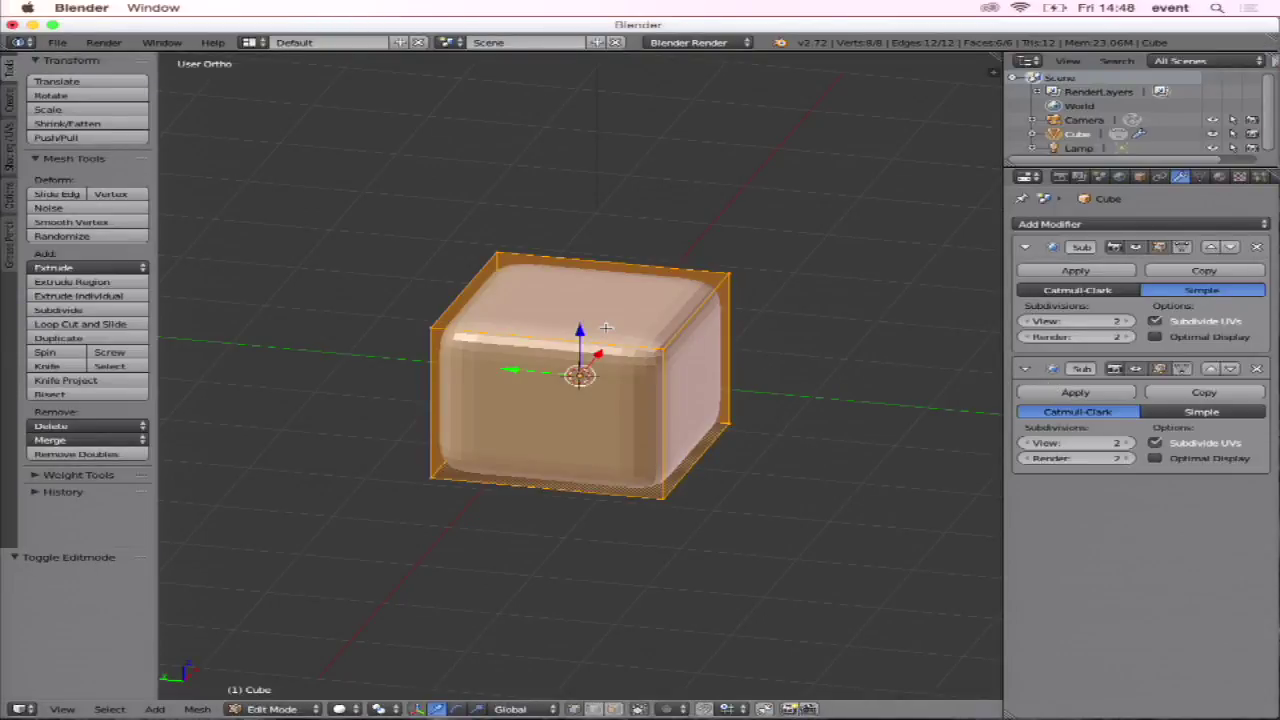
Select the cube's top face in face mode and scale it to 0.160, forming a pyramid.
key("ctrl+Tab")
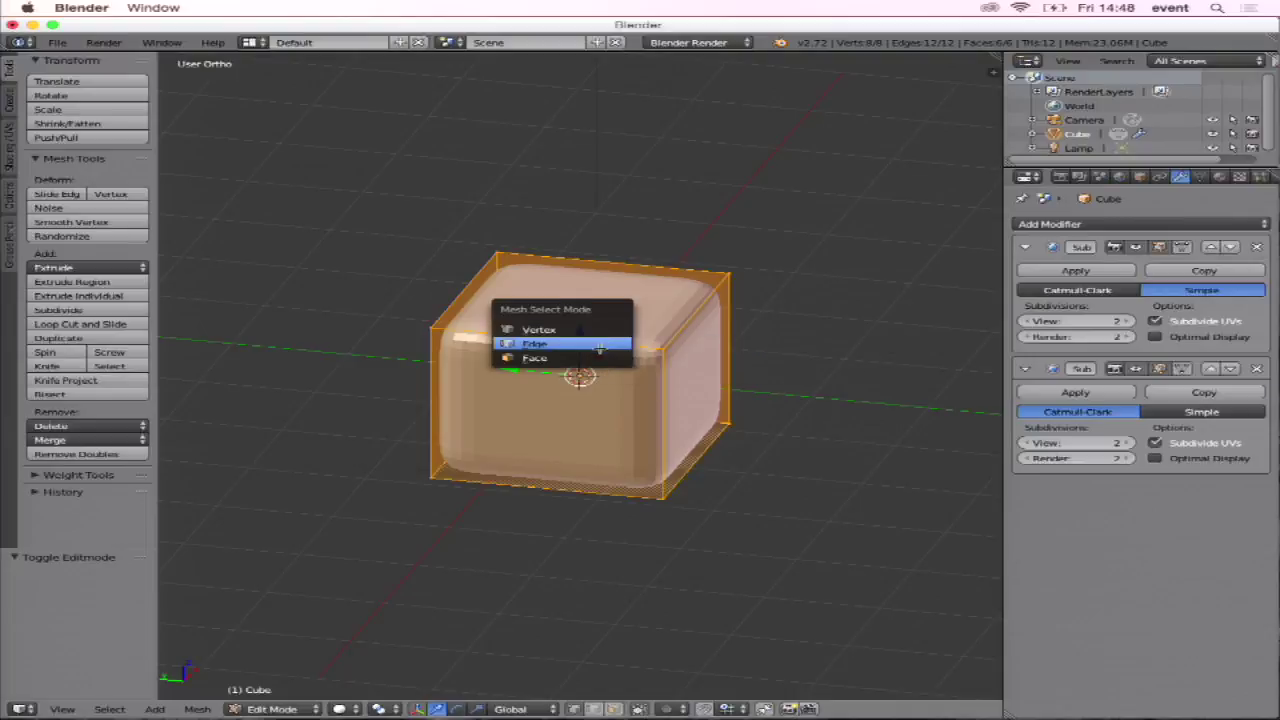
left_click(598, 357)
right_click(596, 322)
key("s")
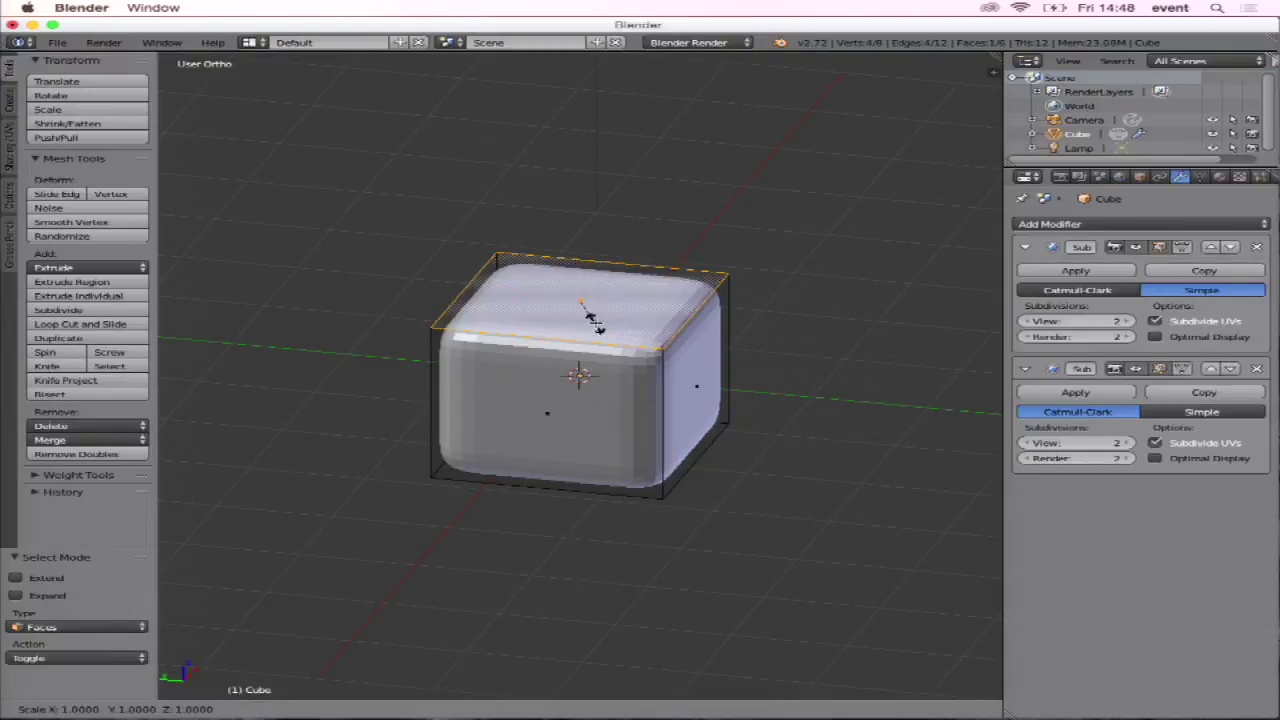
left_click(583, 303)
Remove the second Catmull-Clark subdivision modifier, Subsurf.001, from the pyramid.
scroll(585, 306, "down", 2)
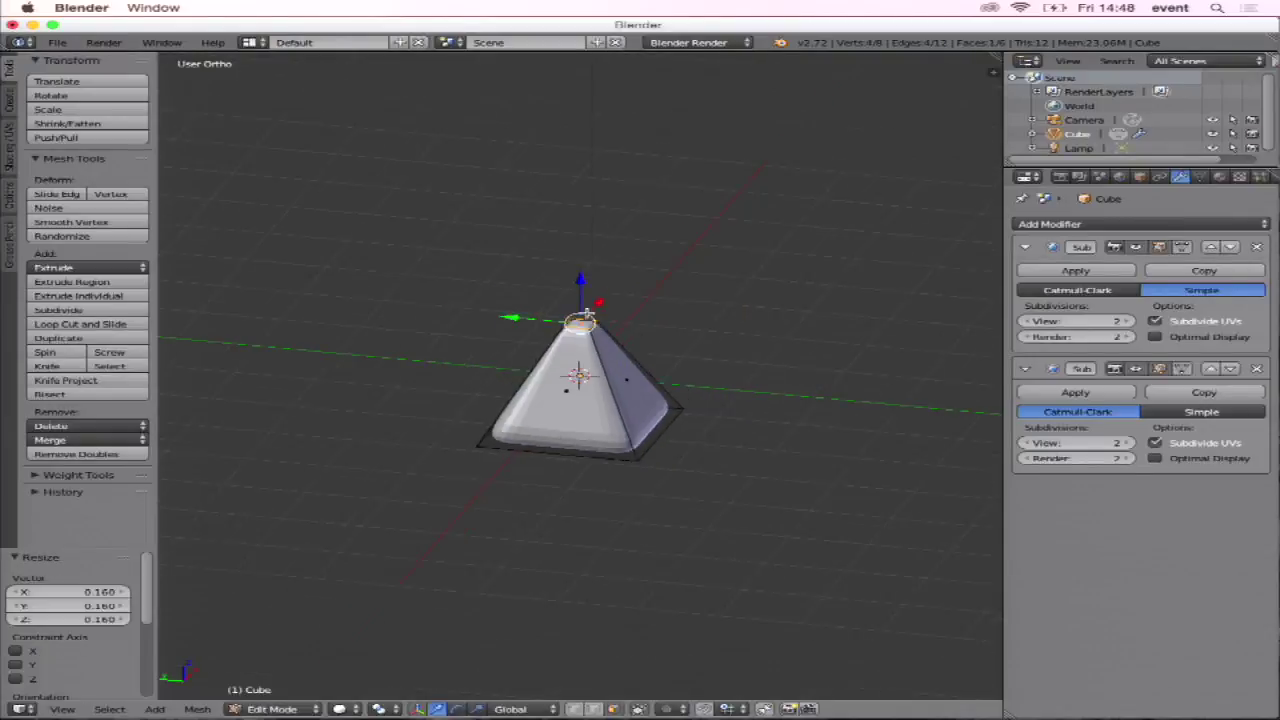
scroll(585, 308, "up", 3)
scroll(586, 314, "up", 3)
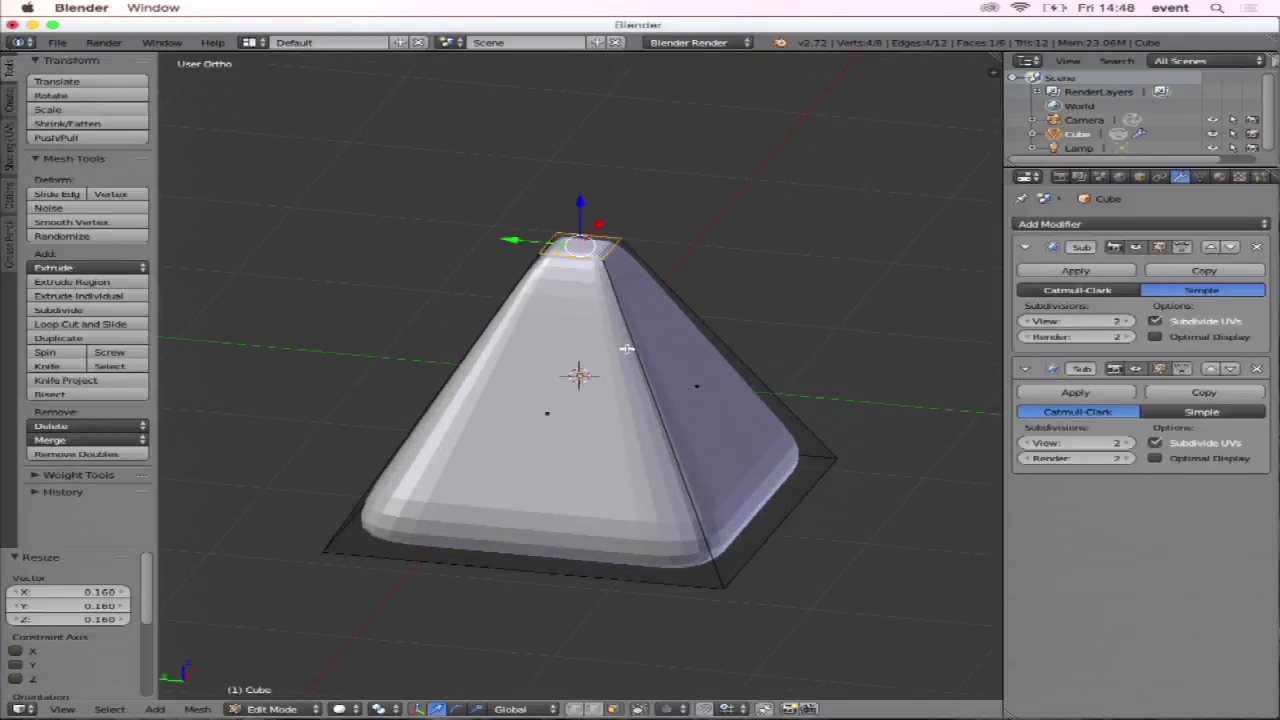
middle_click_drag(604, 265, 620, 260)
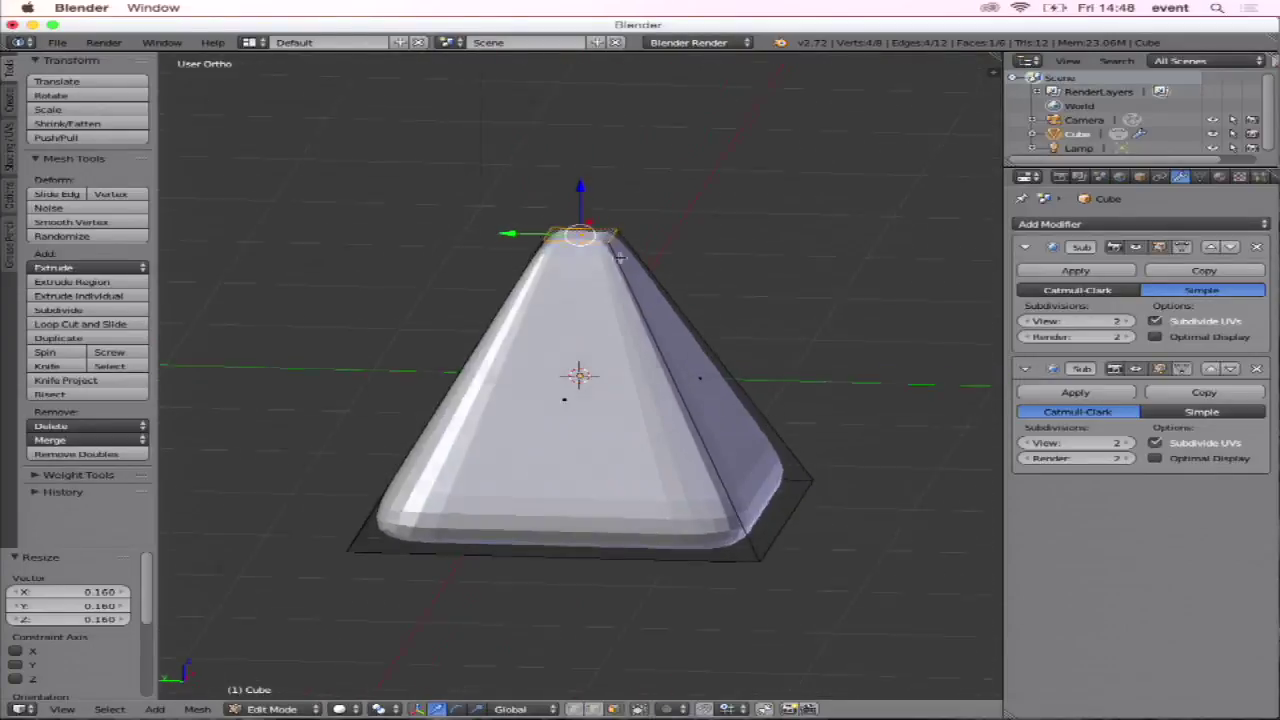
left_click(1257, 248)
left_click(1257, 248)
left_click(1180, 228)
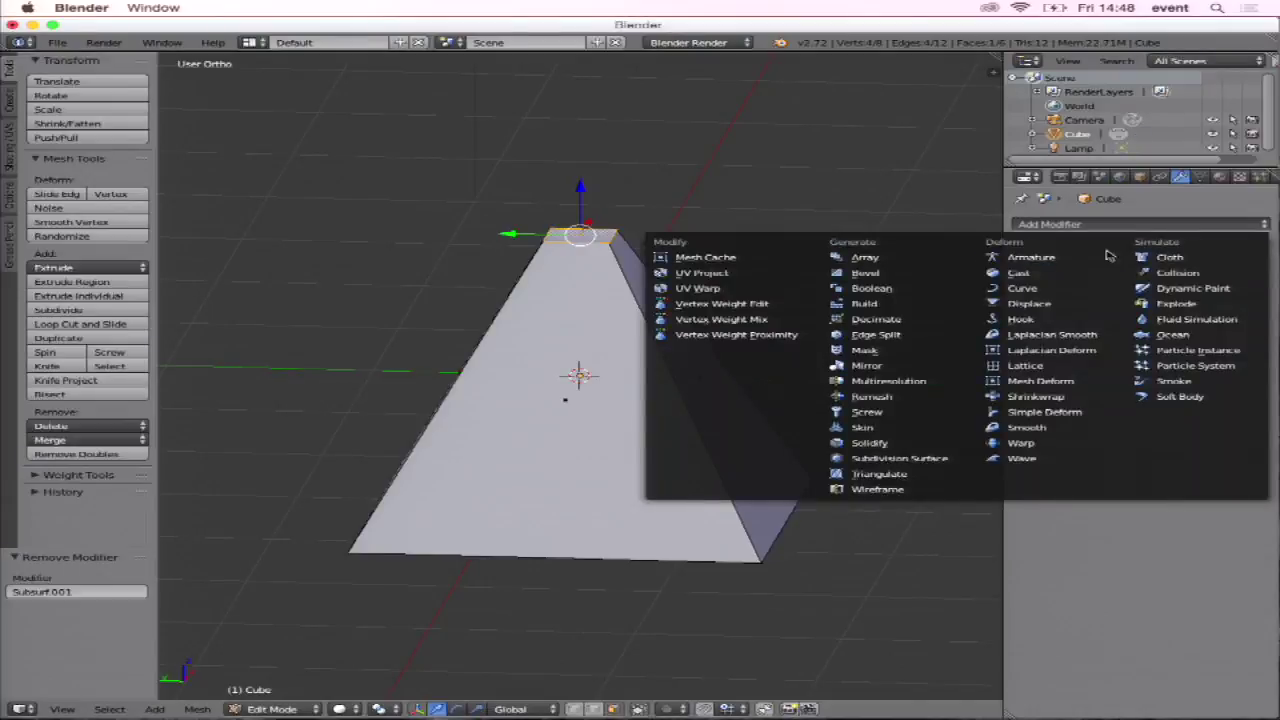
Add a Bevel modifier, try widths 0.8940 and 0.2510 with Clamp Overlap off, then remove it.
left_click(904, 274)
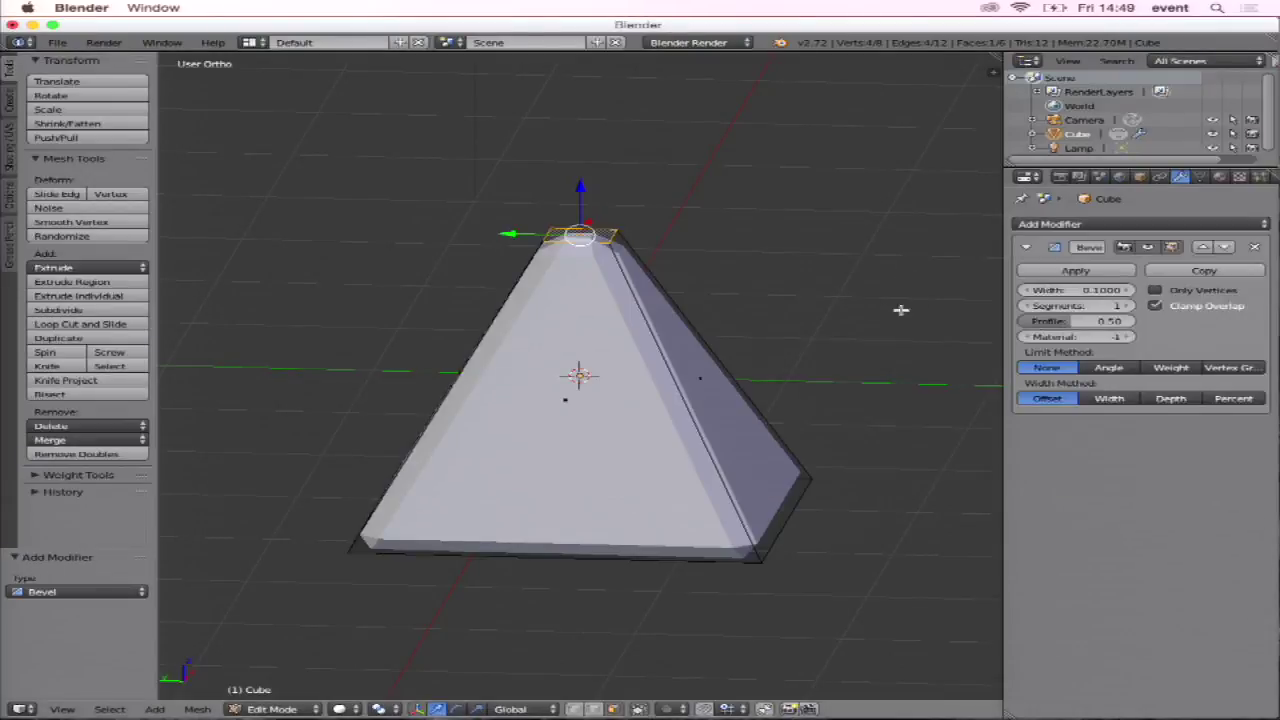
mouse_move(1080, 290)
left_mouse_down()
mouse_move(1120, 290)
mouse_move(1080, 290)
left_mouse_up()
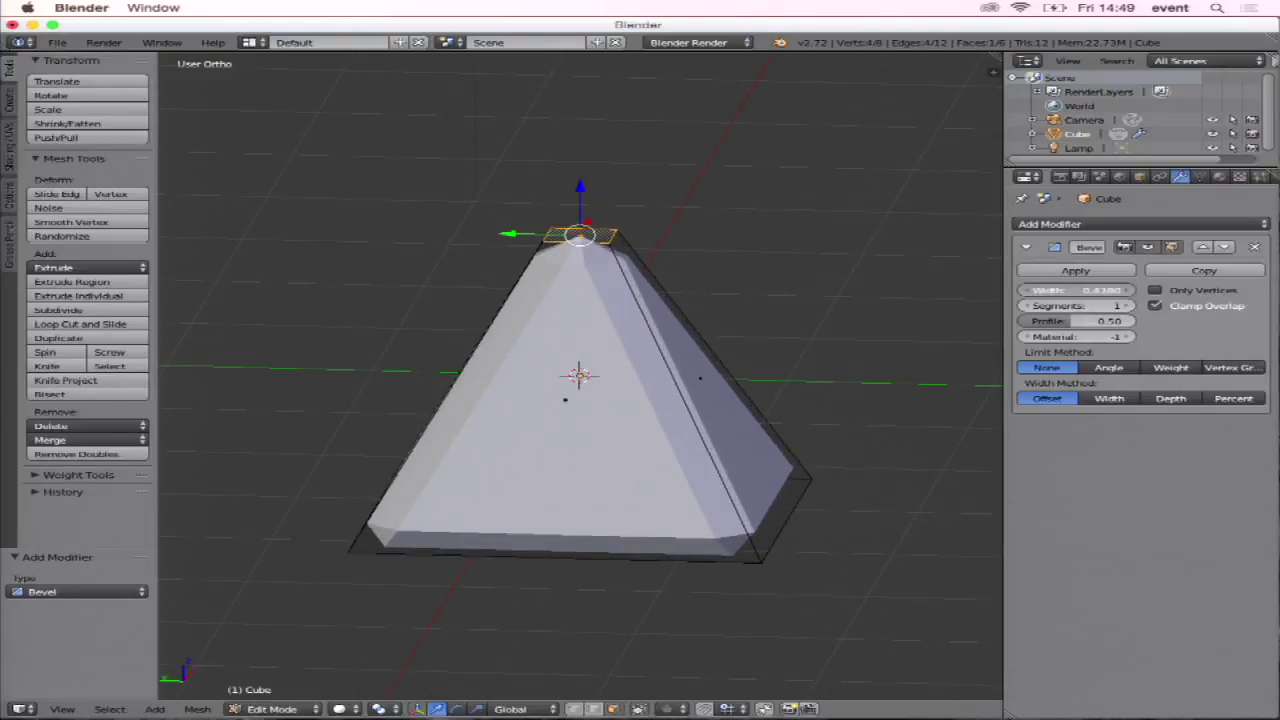
left_click_drag(1080, 290, 777, 286)
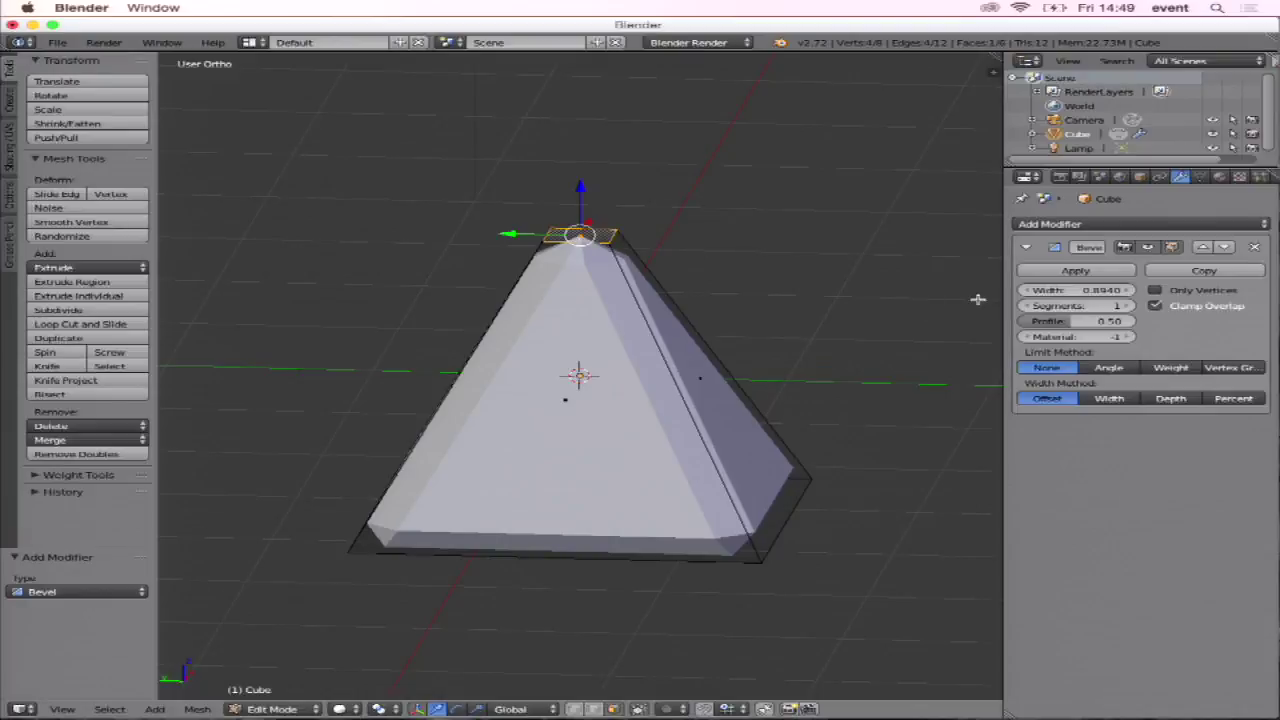
left_click(1155, 306)
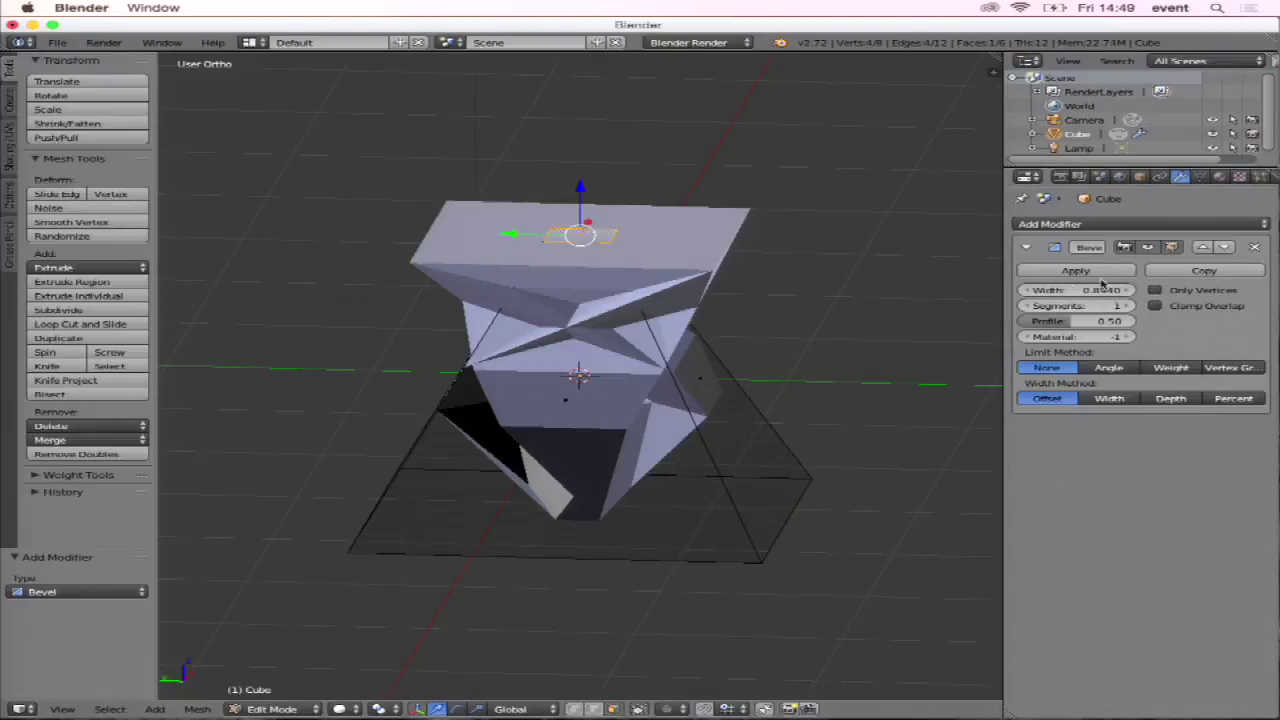
left_click_drag(1078, 290, 900, 290)
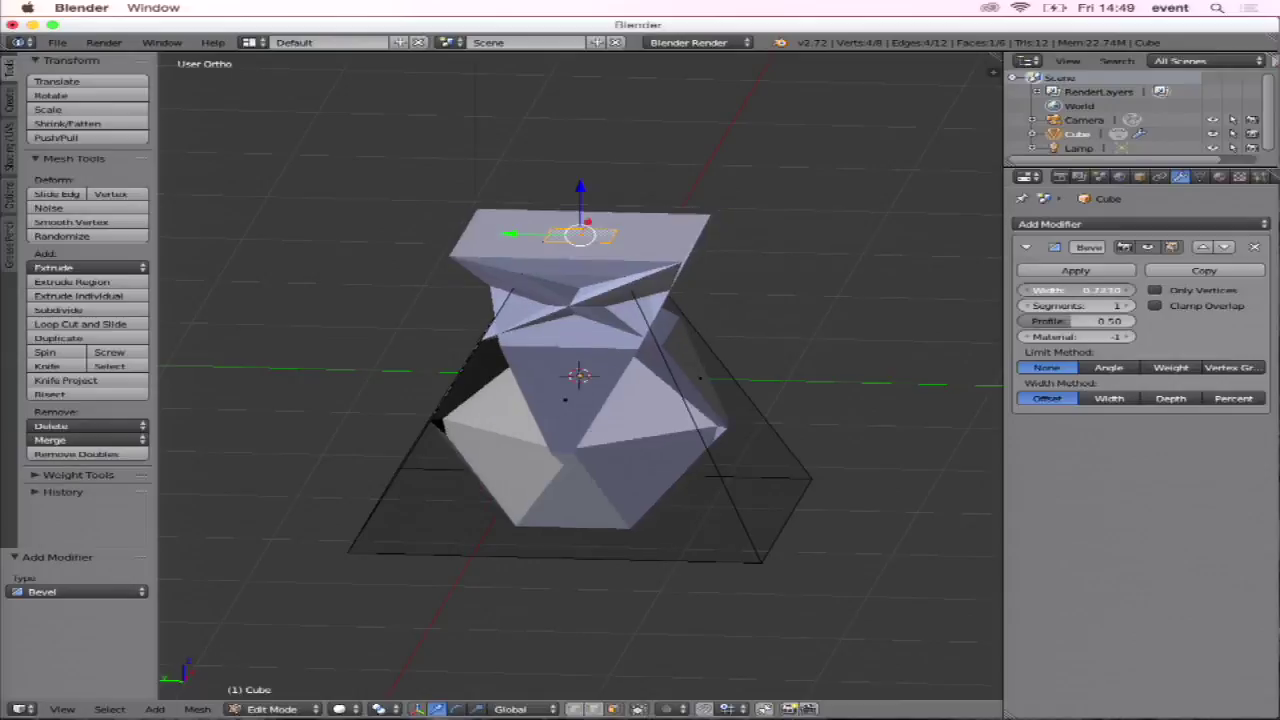
left_click_drag(1078, 290, 1040, 238)
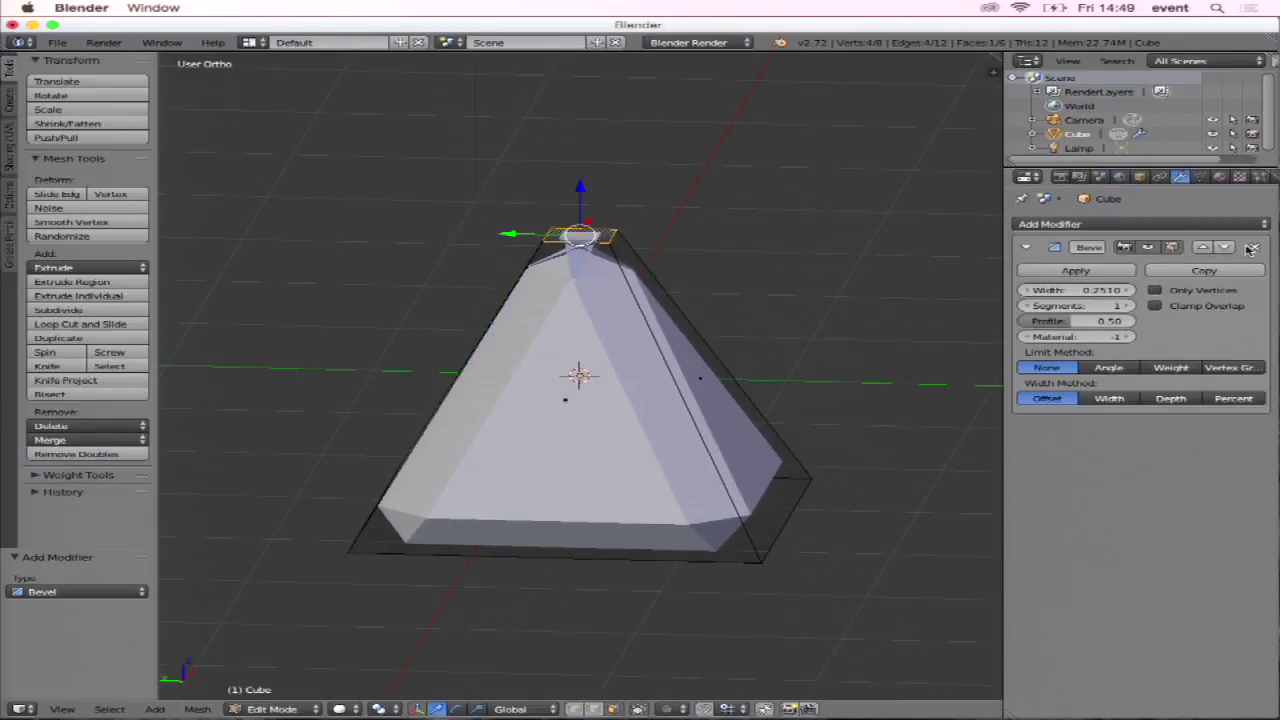
left_click(1254, 247)
left_click(1226, 228)
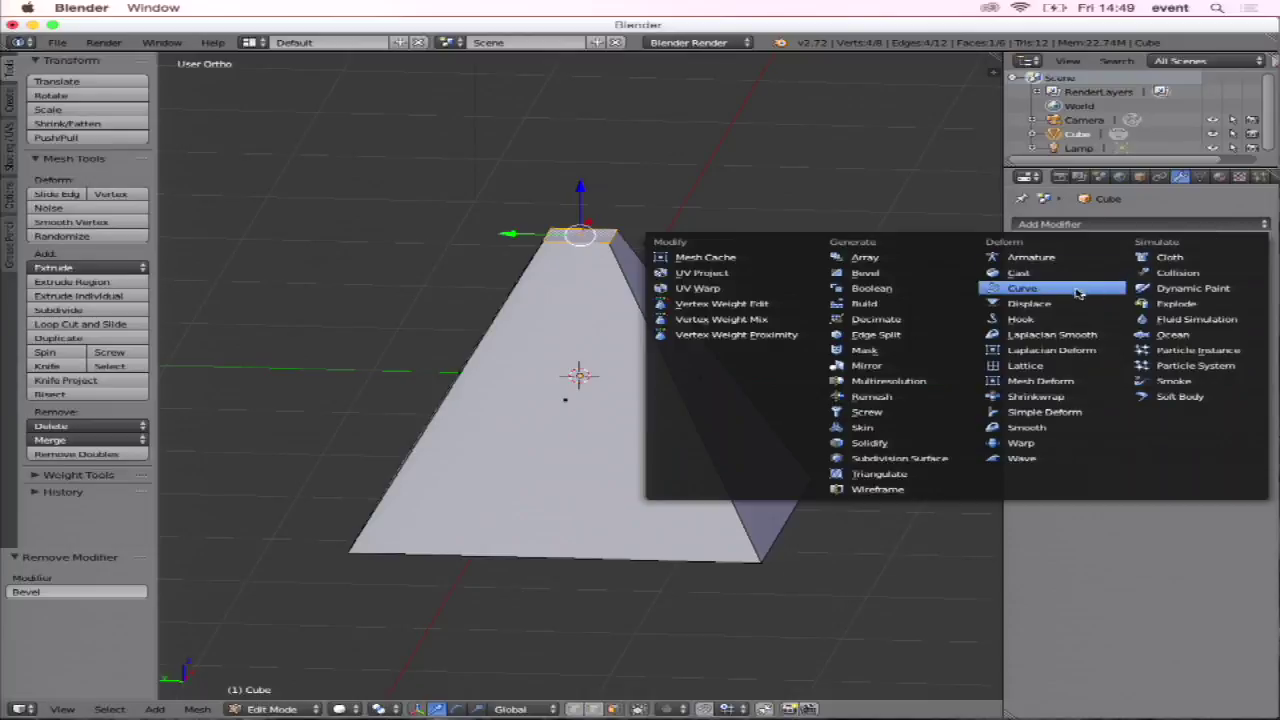
Add a Subdivision Surface, undo back to the full cube, duplicate it, and make the first Simple.
left_click(962, 459)
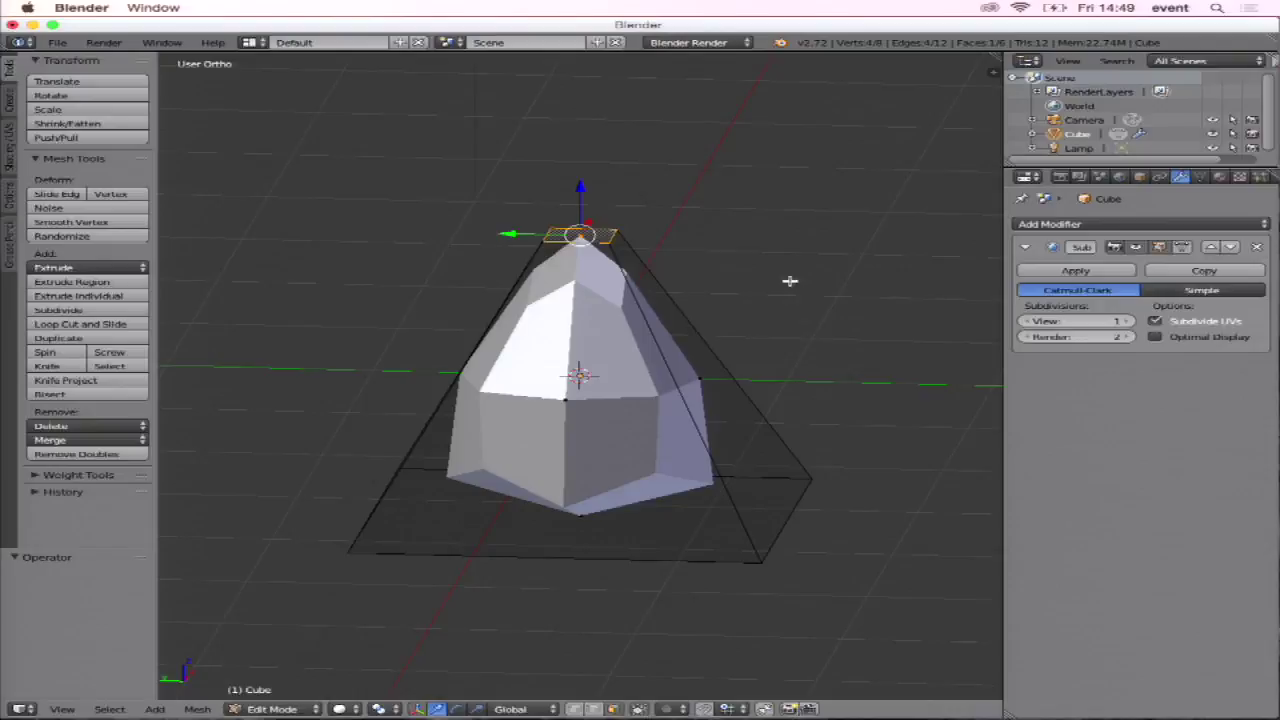
key("ctrl+z")
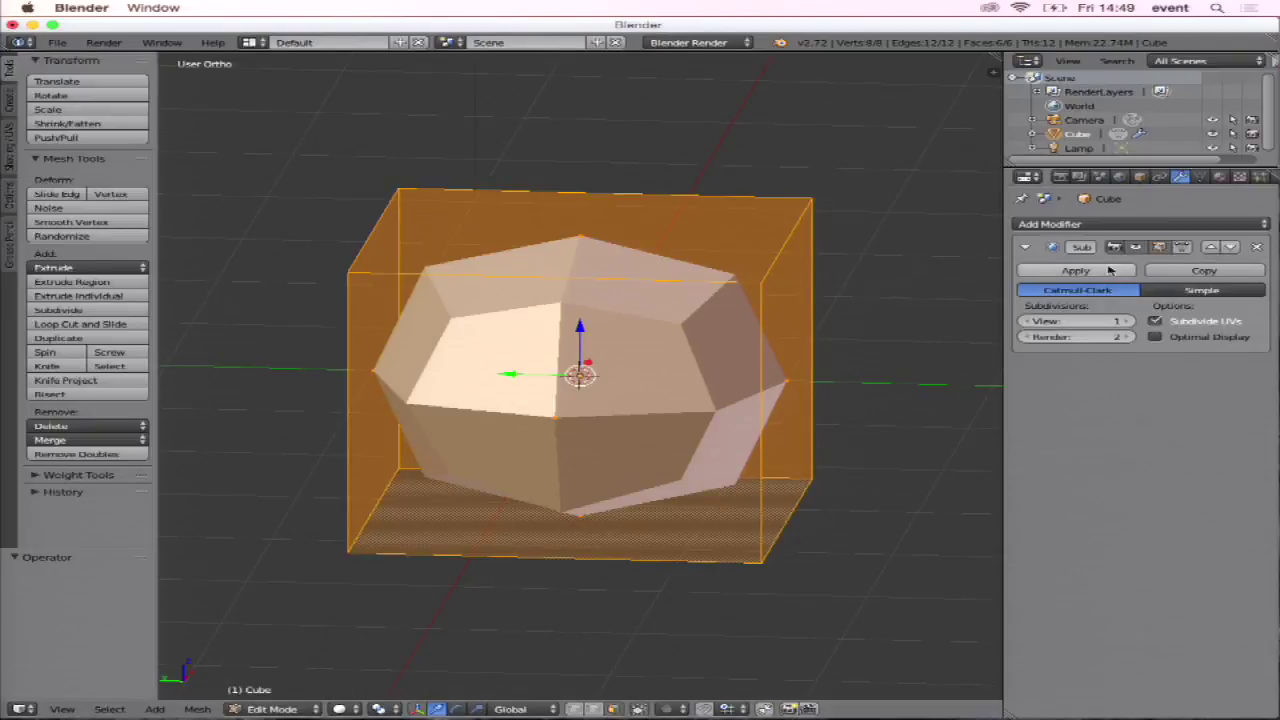
left_click(1238, 273)
left_click(1205, 290)
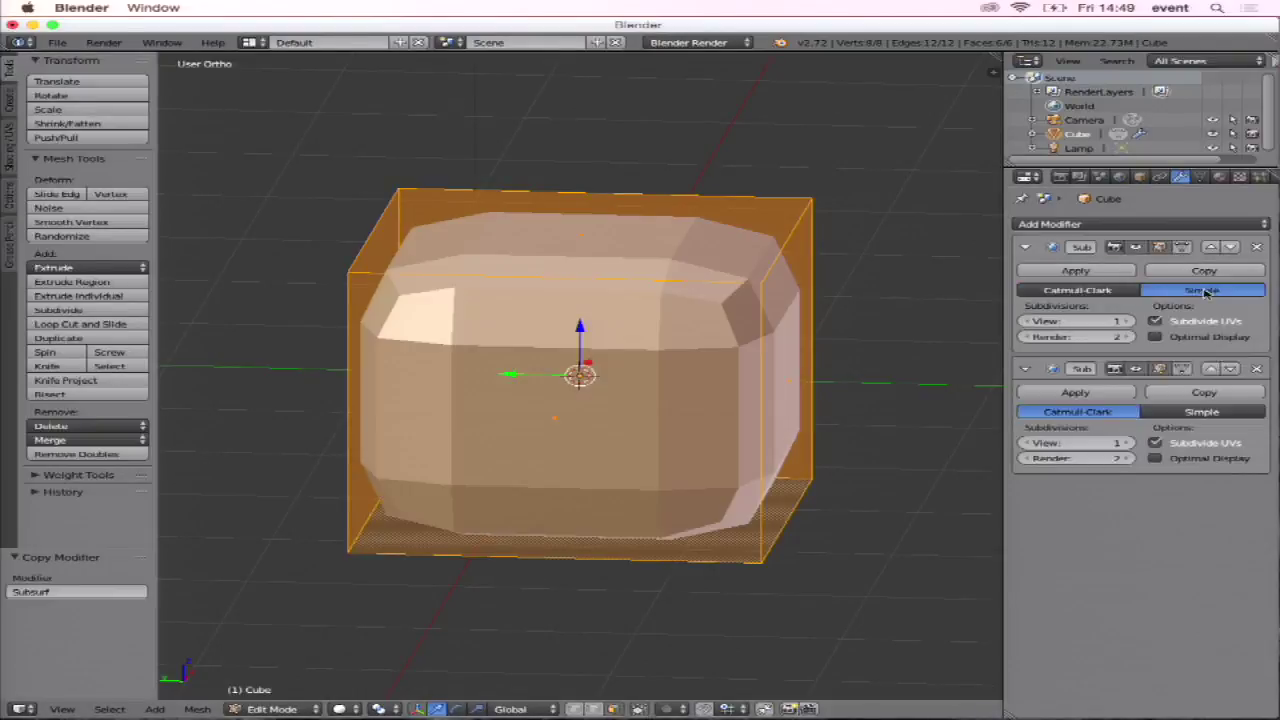
middle_click_drag(806, 332, 943, 380)
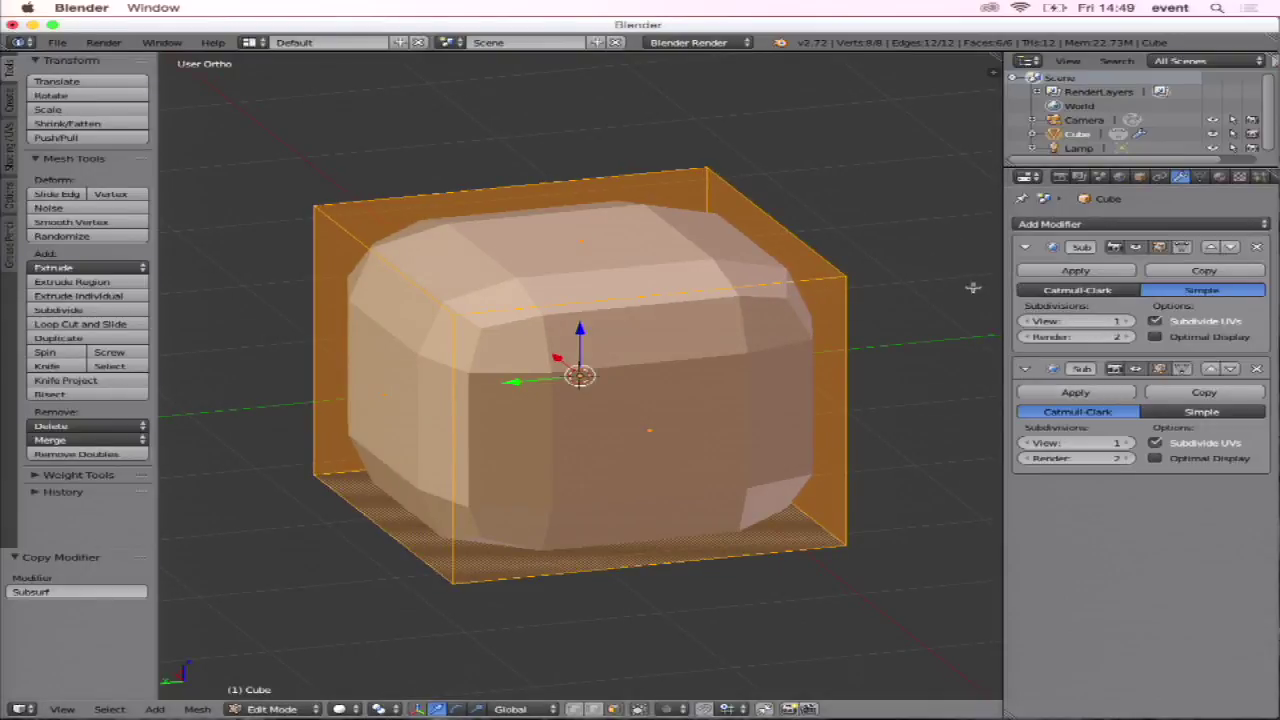
Try different View levels on both subdivisions, settling the first one at View 1.
left_click(1043, 442)
left_click(1120, 443)
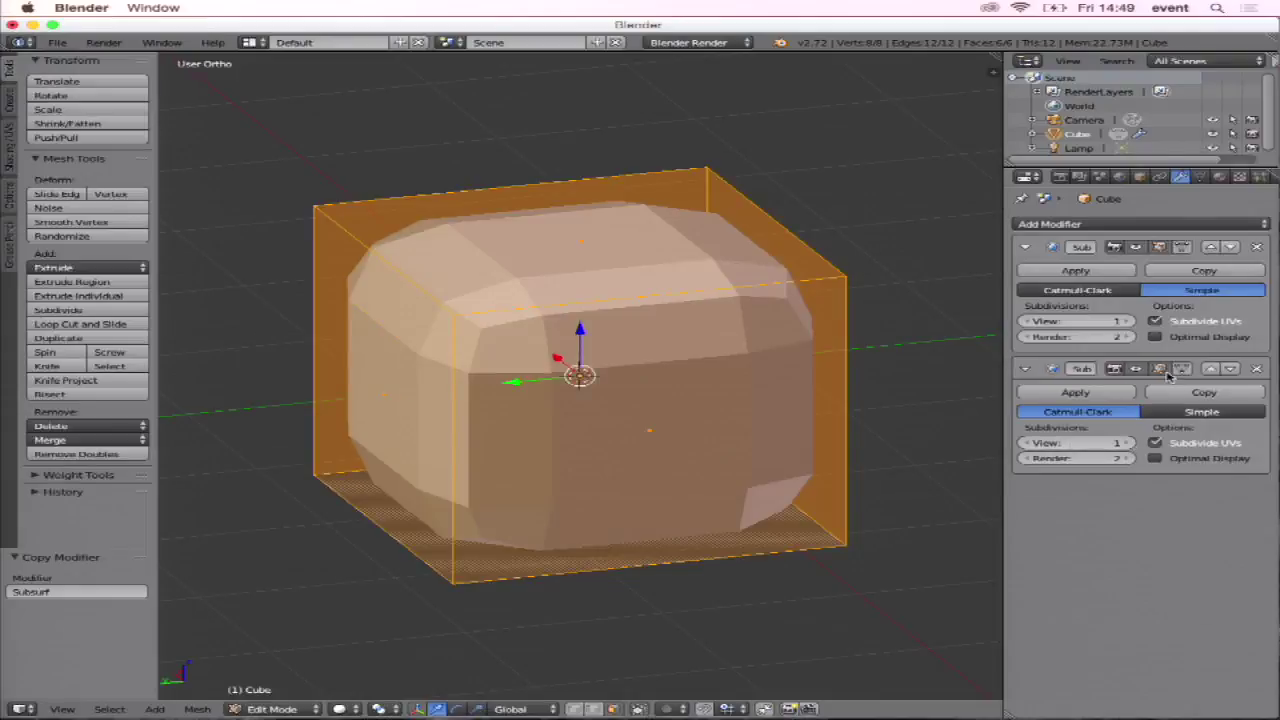
left_click(1127, 443)
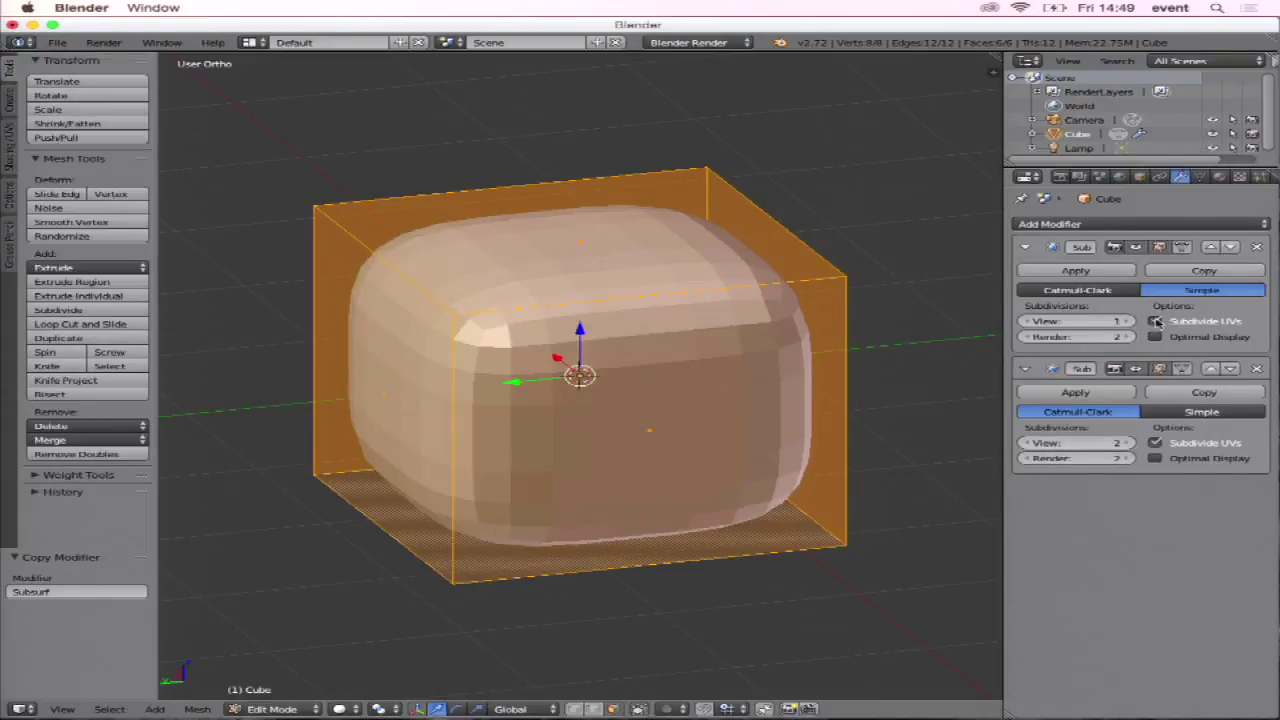
left_click(1130, 322)
left_click(1128, 322)
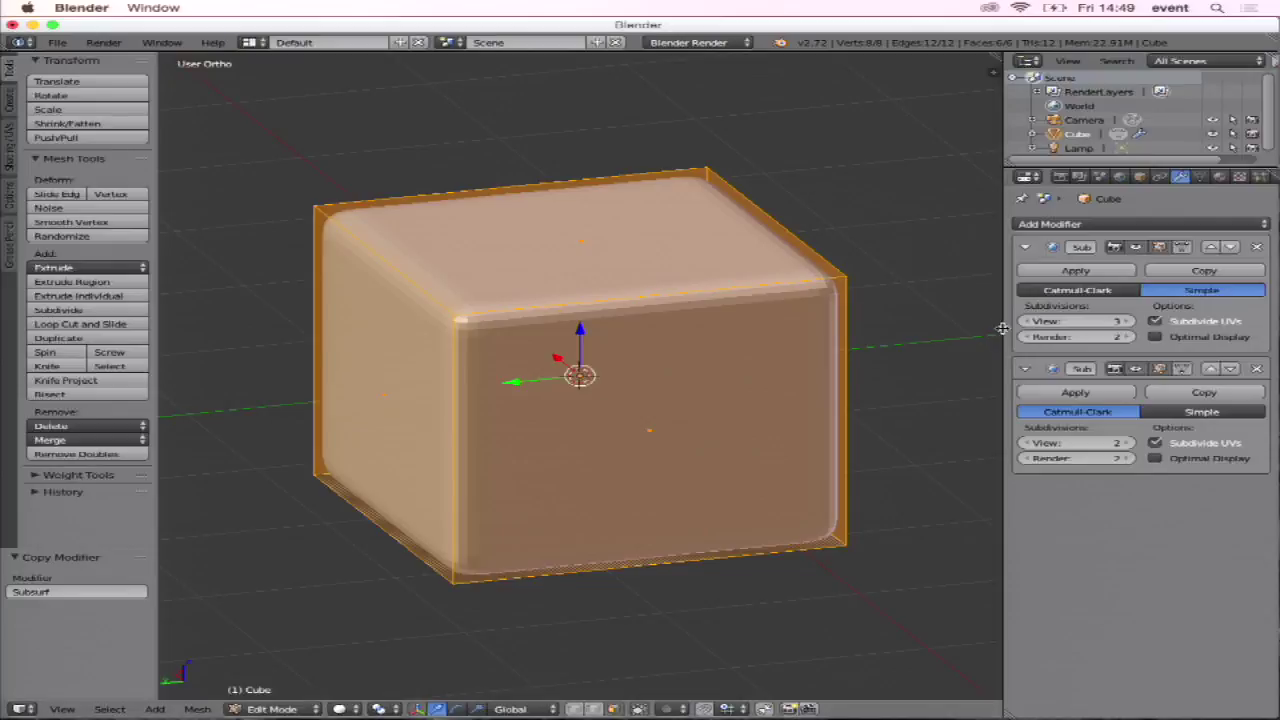
left_click(1025, 321)
left_click(1025, 321)
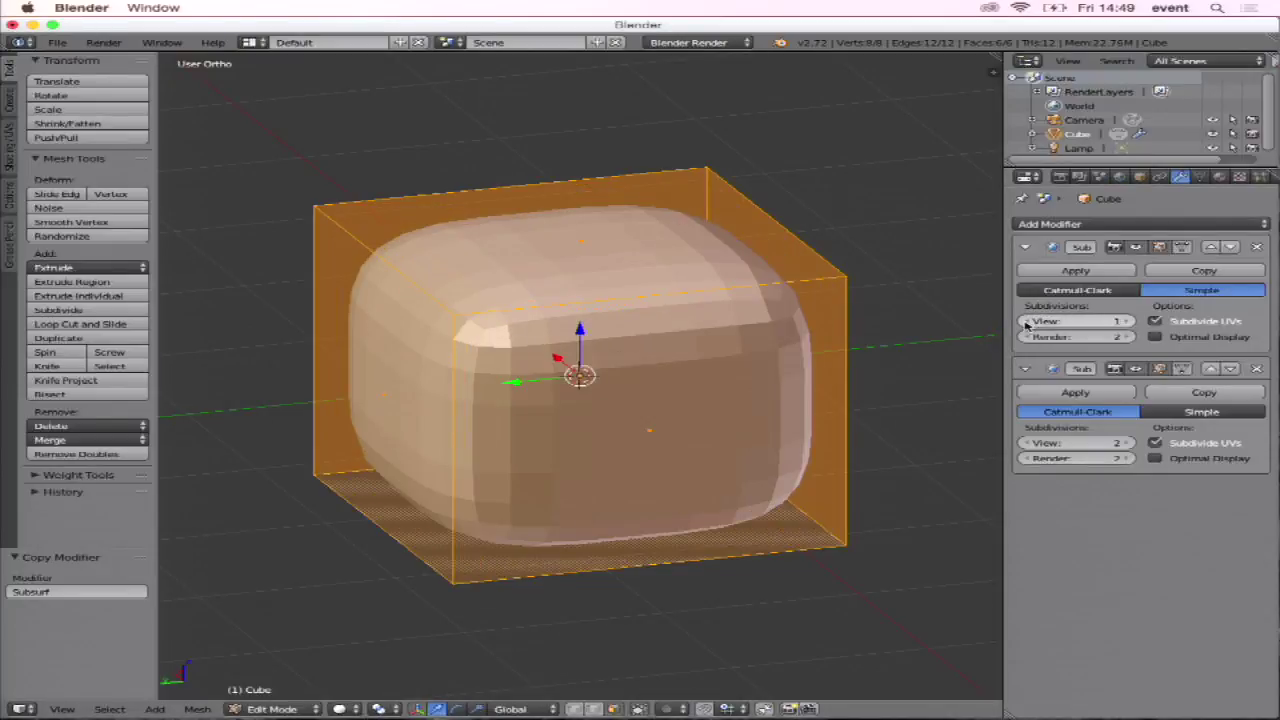
Raise the second subdivision's View level to 5, then bring it back to 1.
left_click(1127, 443)
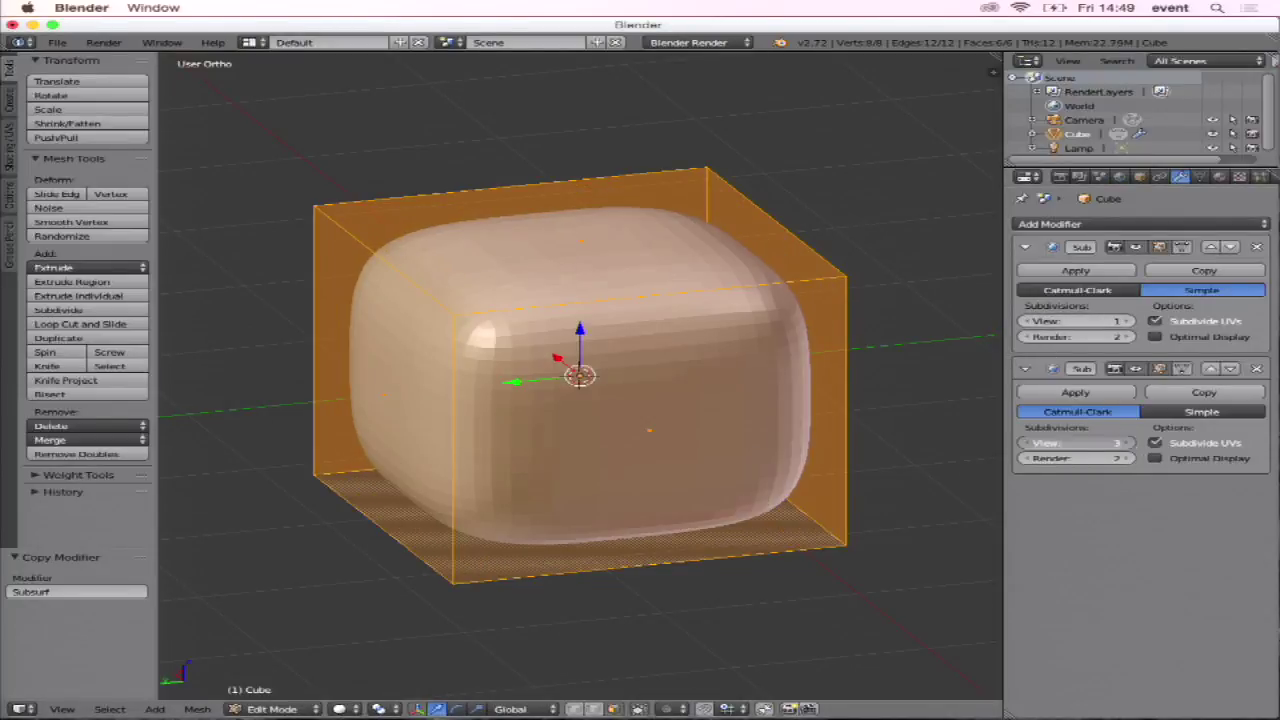
left_click(1127, 443)
left_click(1127, 443)
mouse_move(790, 352)
middle_mouse_down()
mouse_move(914, 329)
mouse_move(860, 363)
middle_mouse_up()
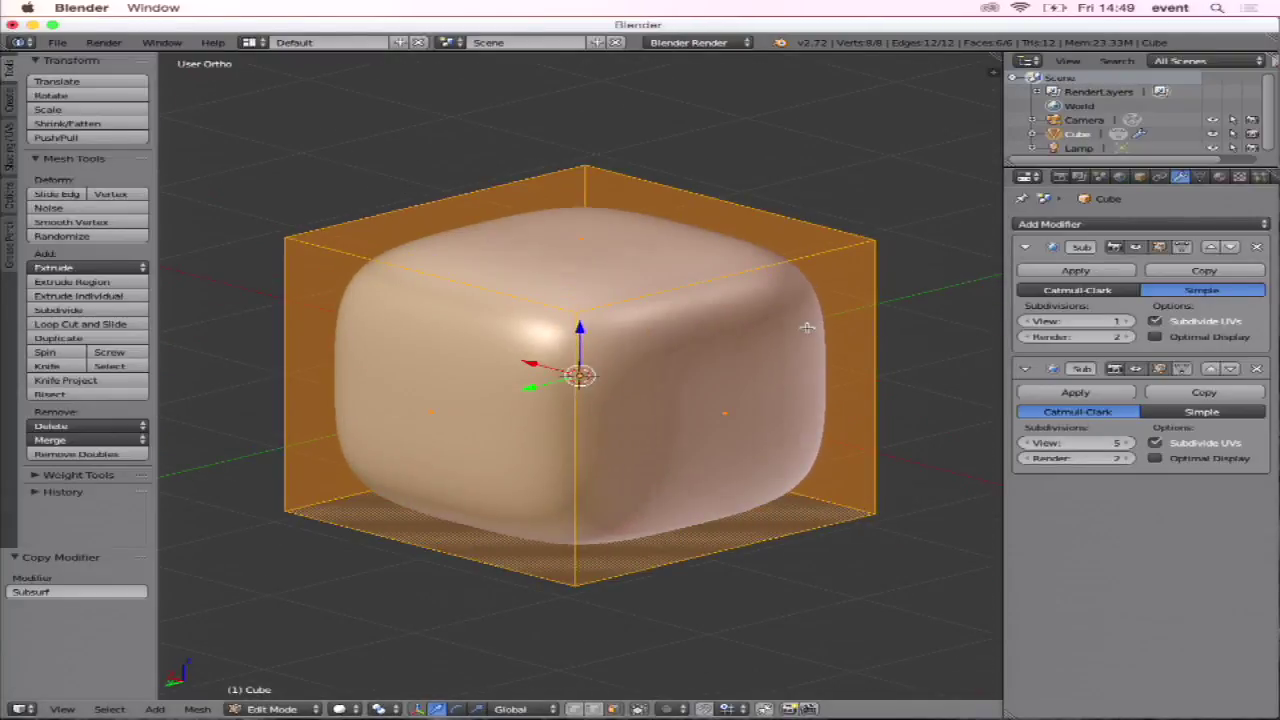
middle_click_drag(815, 326, 794, 320)
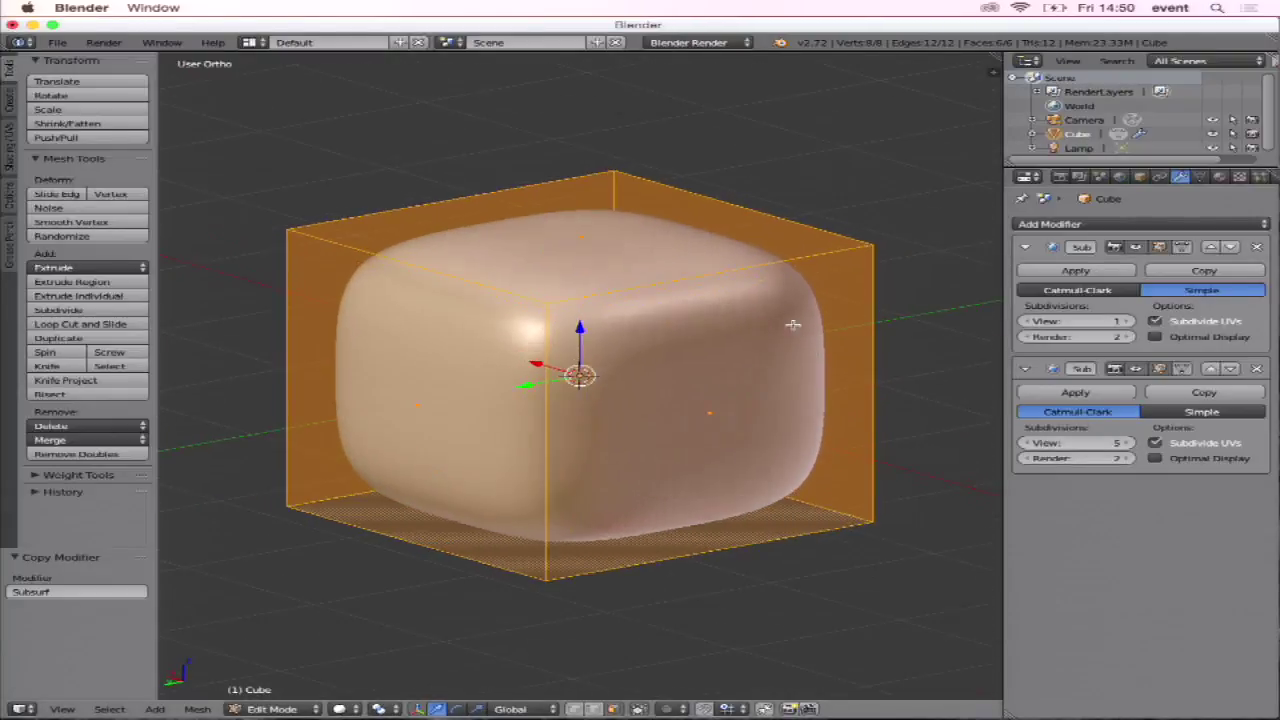
left_click(1028, 445)
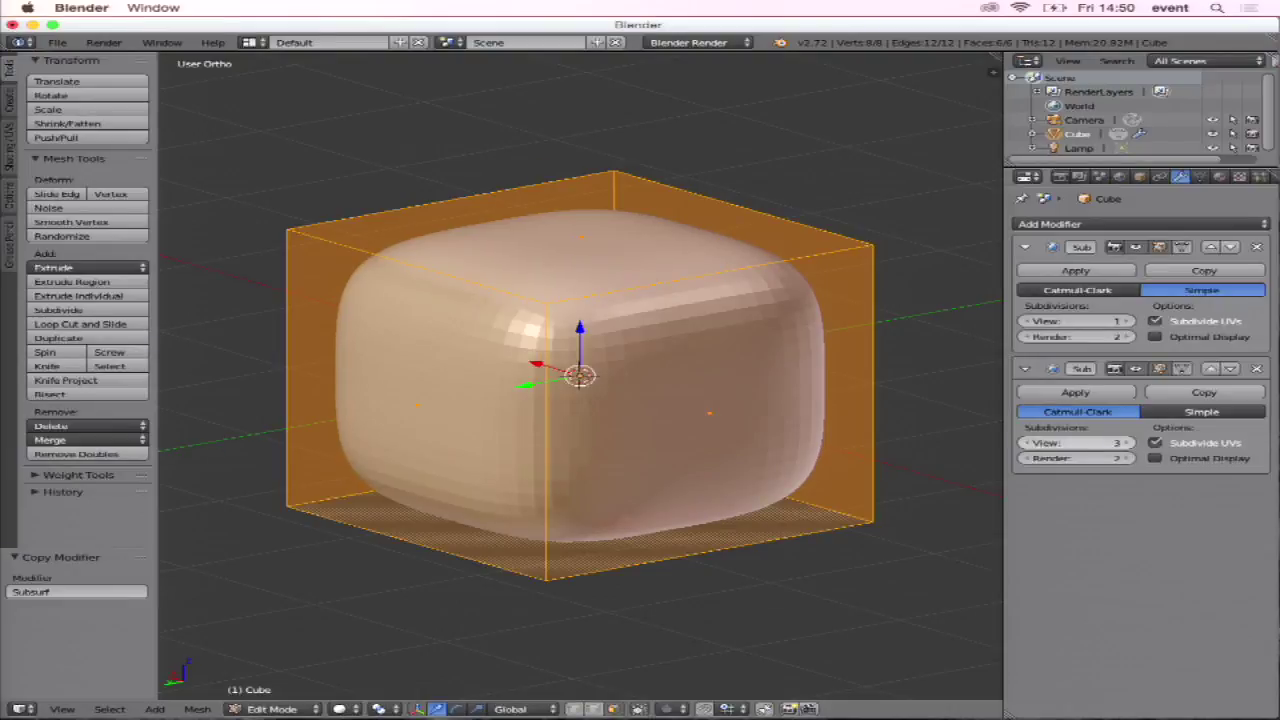
left_click(1028, 445)
middle_click_drag(792, 359, 903, 307)
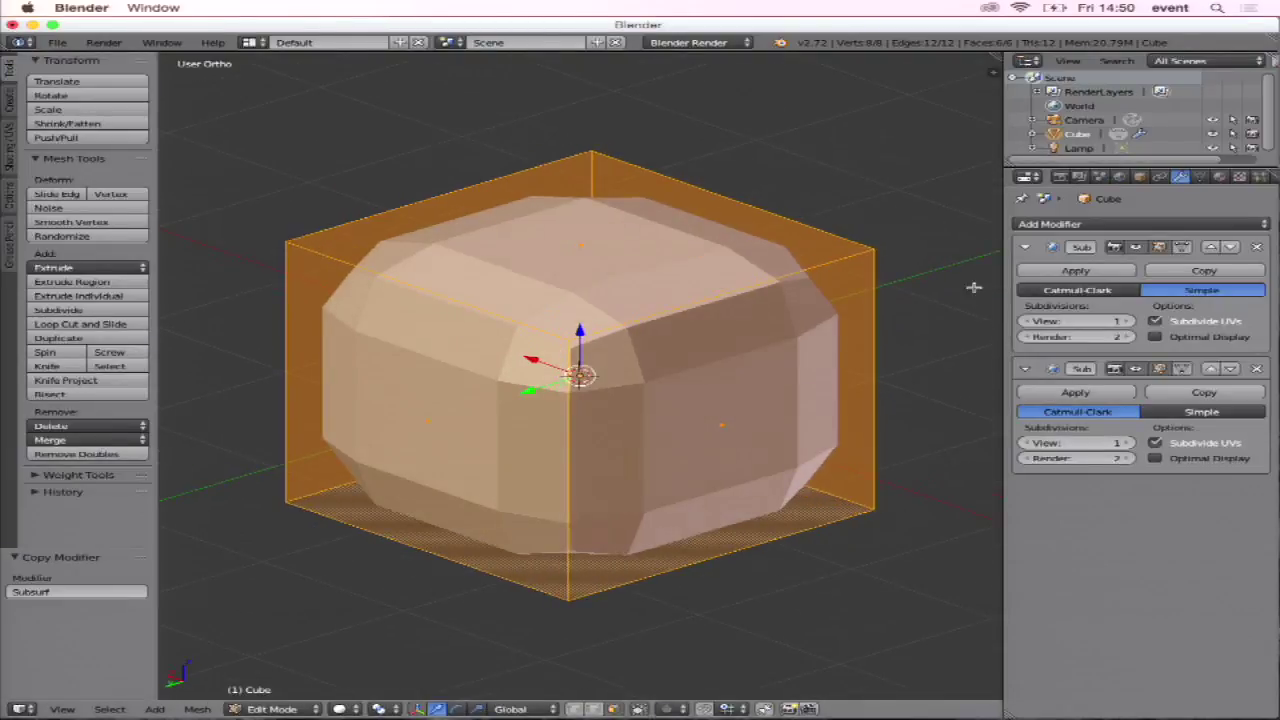
left_click(1158, 228)
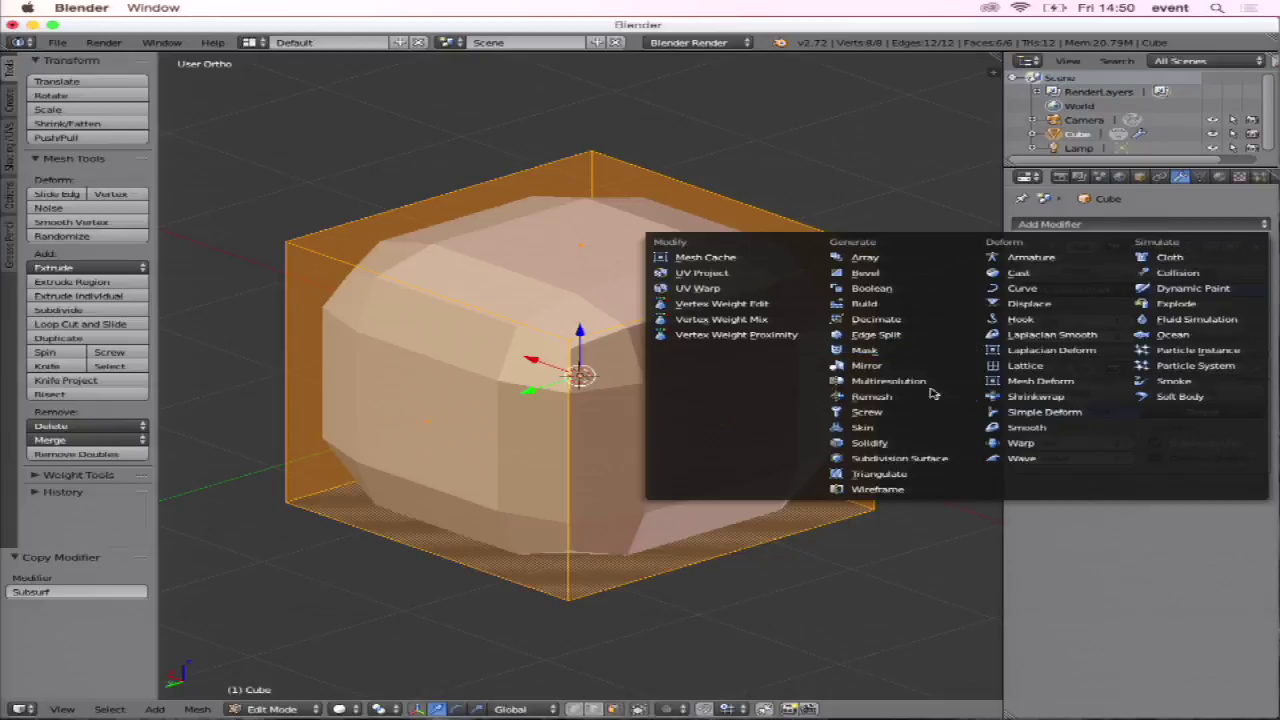
Add a Wireframe modifier, return to Object Mode, and set its thickness to 0.1313.
left_click(945, 487)
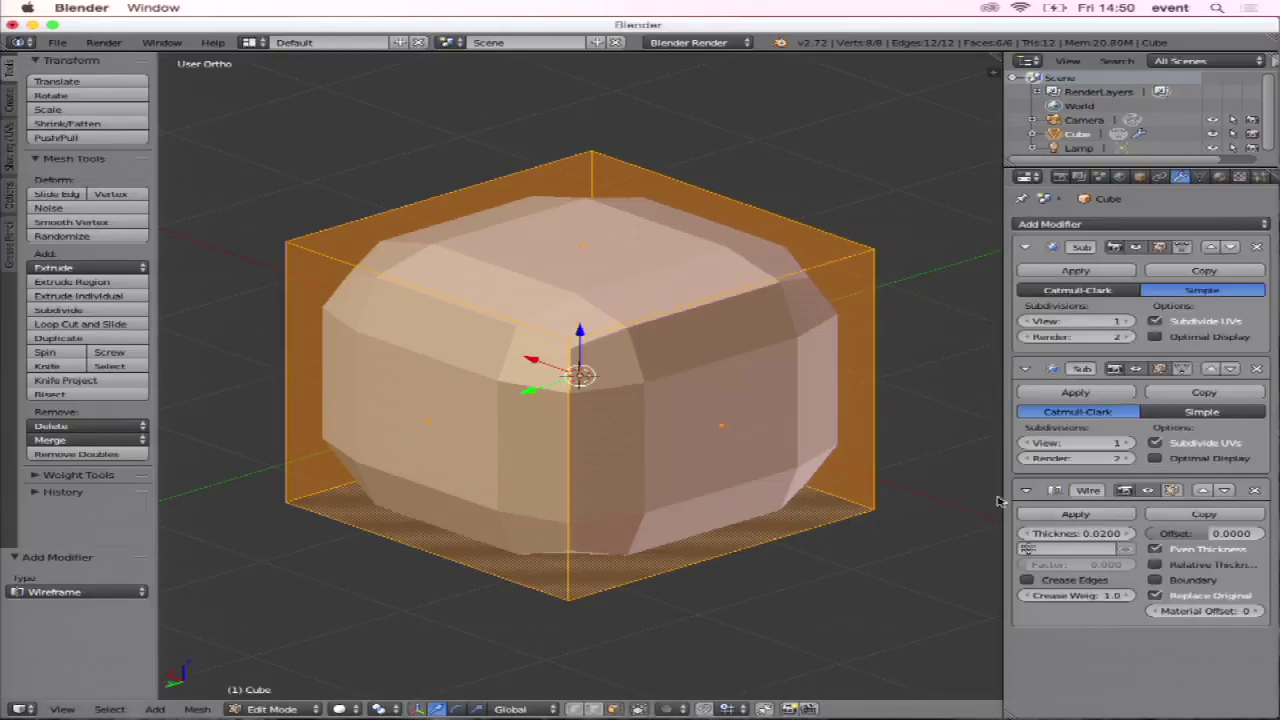
key("Tab")
middle_click_drag(740, 398, 803, 400)
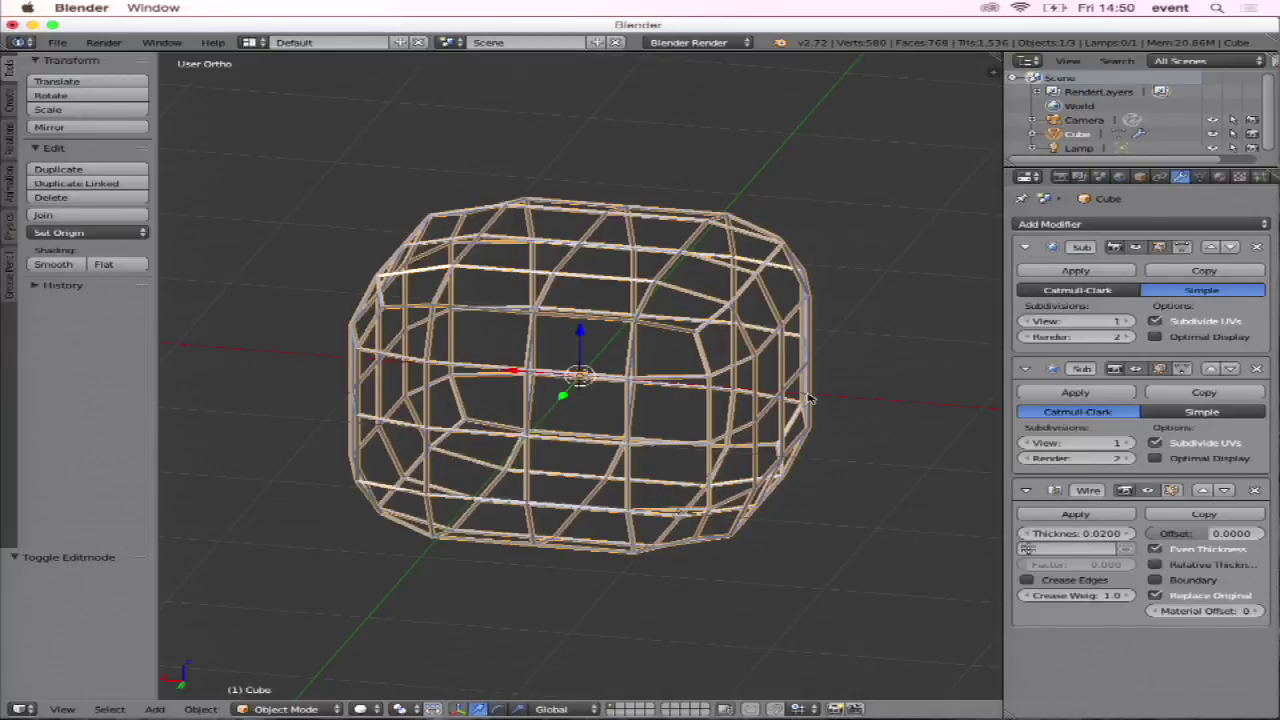
left_click_drag(1075, 533, 976, 537)
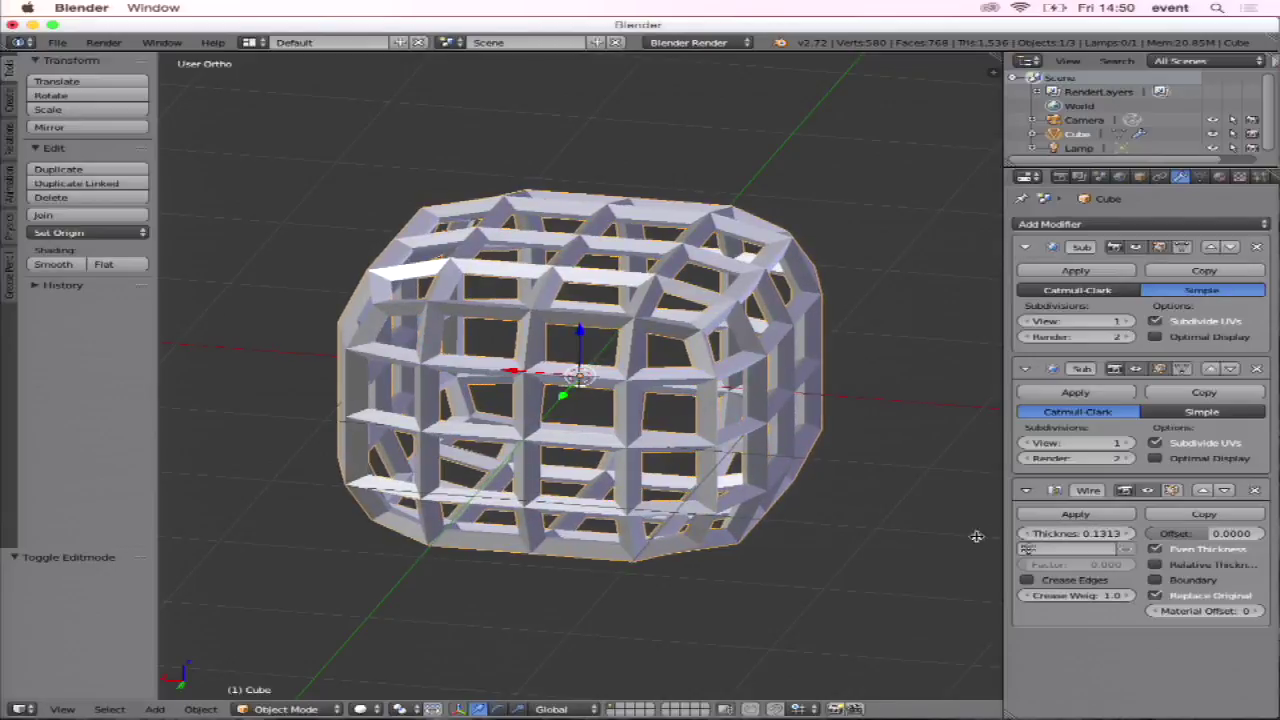
mouse_move(690, 534)
middle_mouse_down()
mouse_move(684, 390)
mouse_move(685, 410)
middle_mouse_up()
scroll(684, 390, "down", 3)
scroll(684, 390, "up", 3)
scroll(684, 390, "up", 5)
scroll(685, 405, "up", 5)
scroll(685, 403, "down", 6)
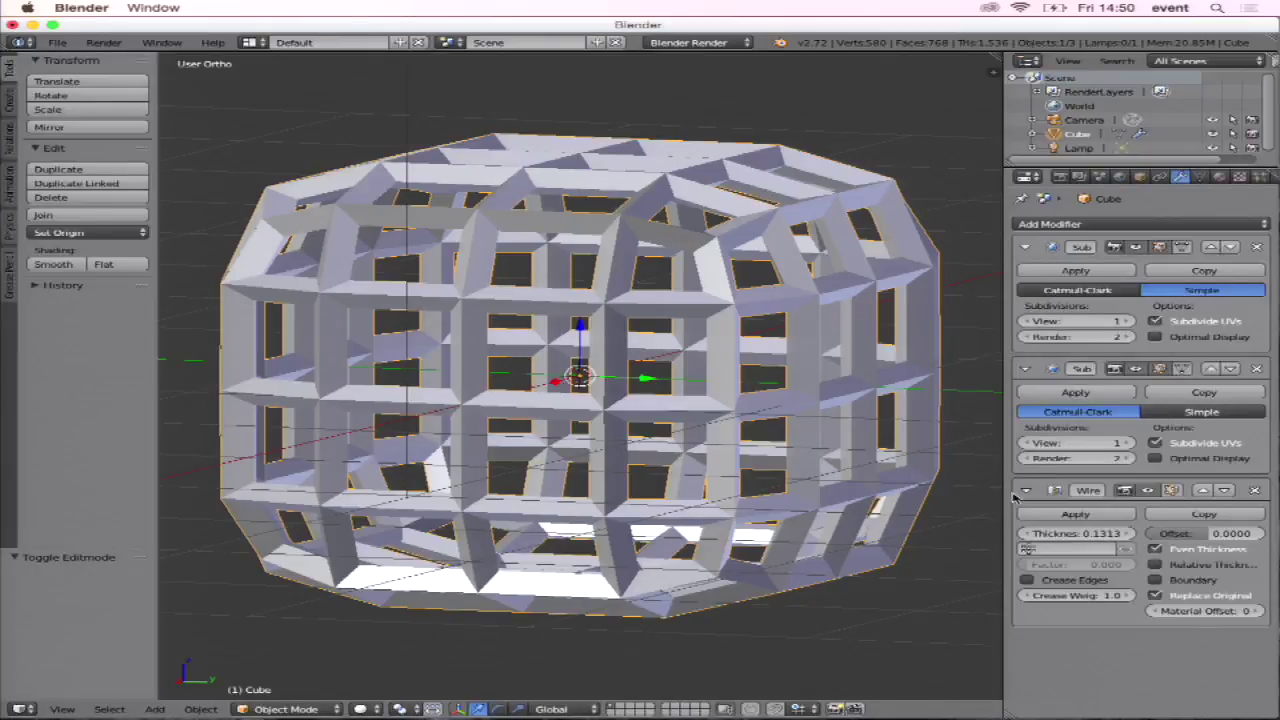
left_click(1120, 226)
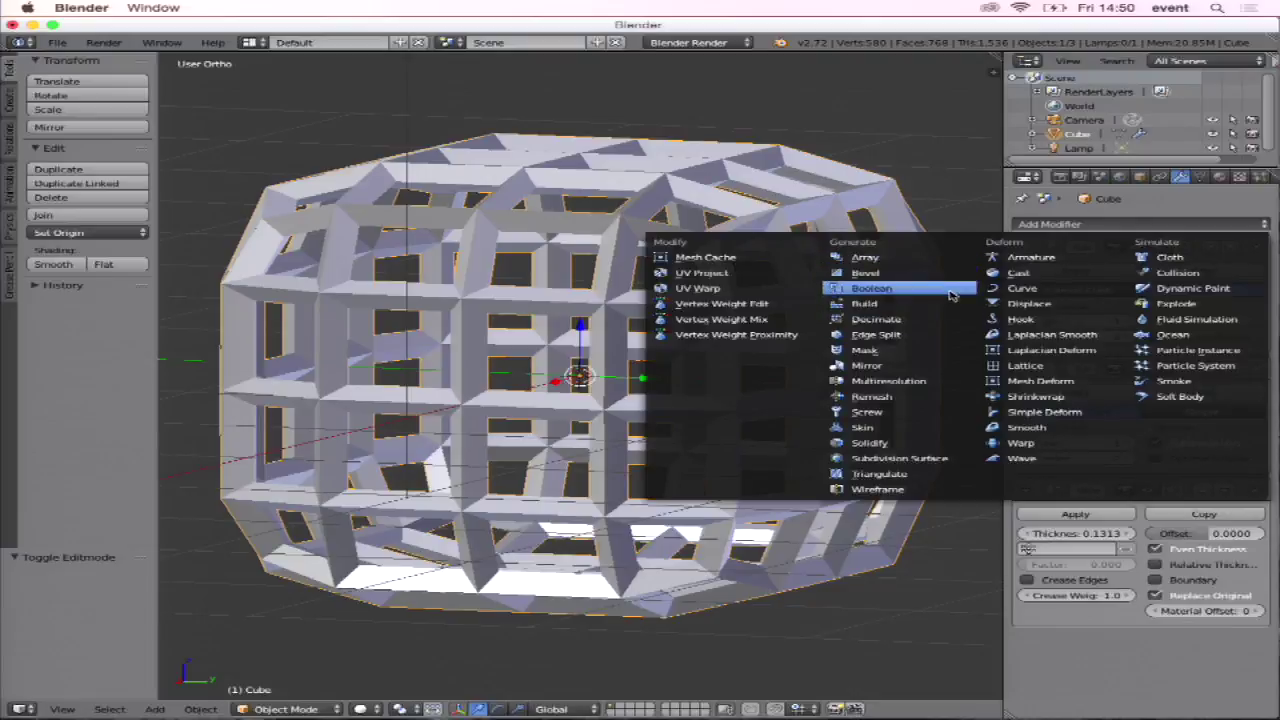
Add a Displace modifier and move it above the Wireframe modifier in the stack.
left_click(1048, 307)
scroll(874, 334, "up", 2)
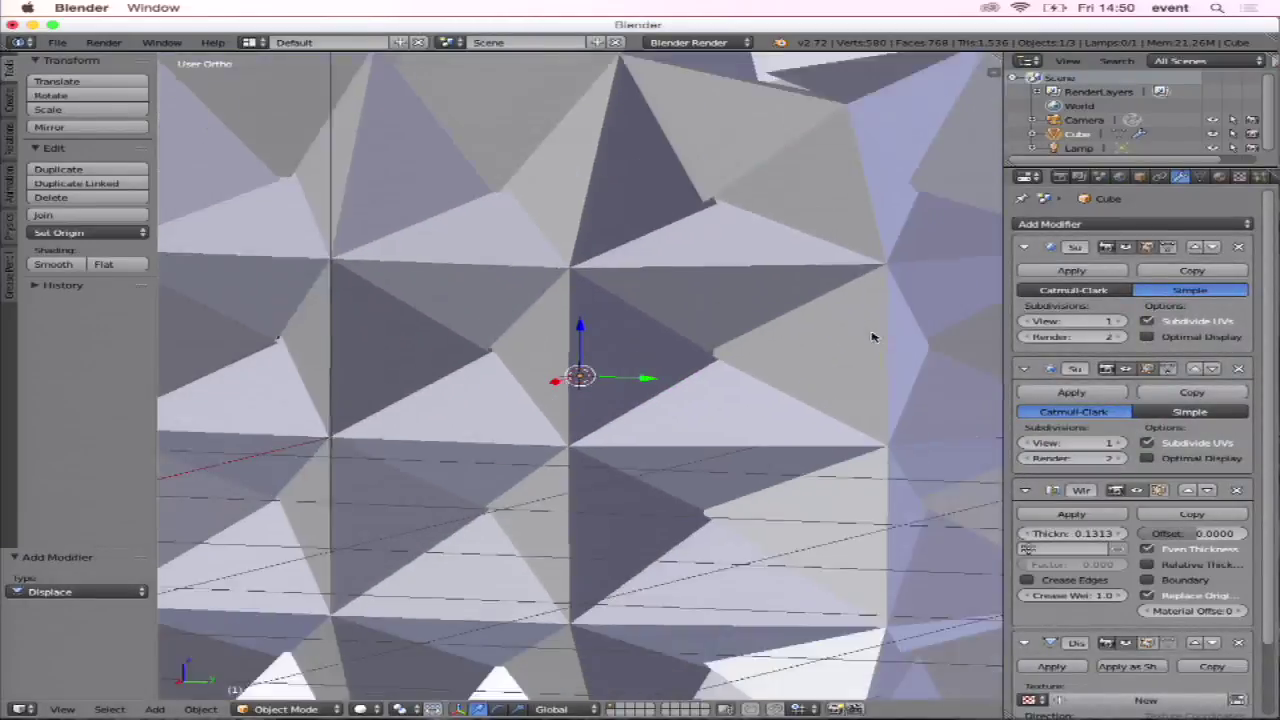
scroll(872, 336, "down", 5)
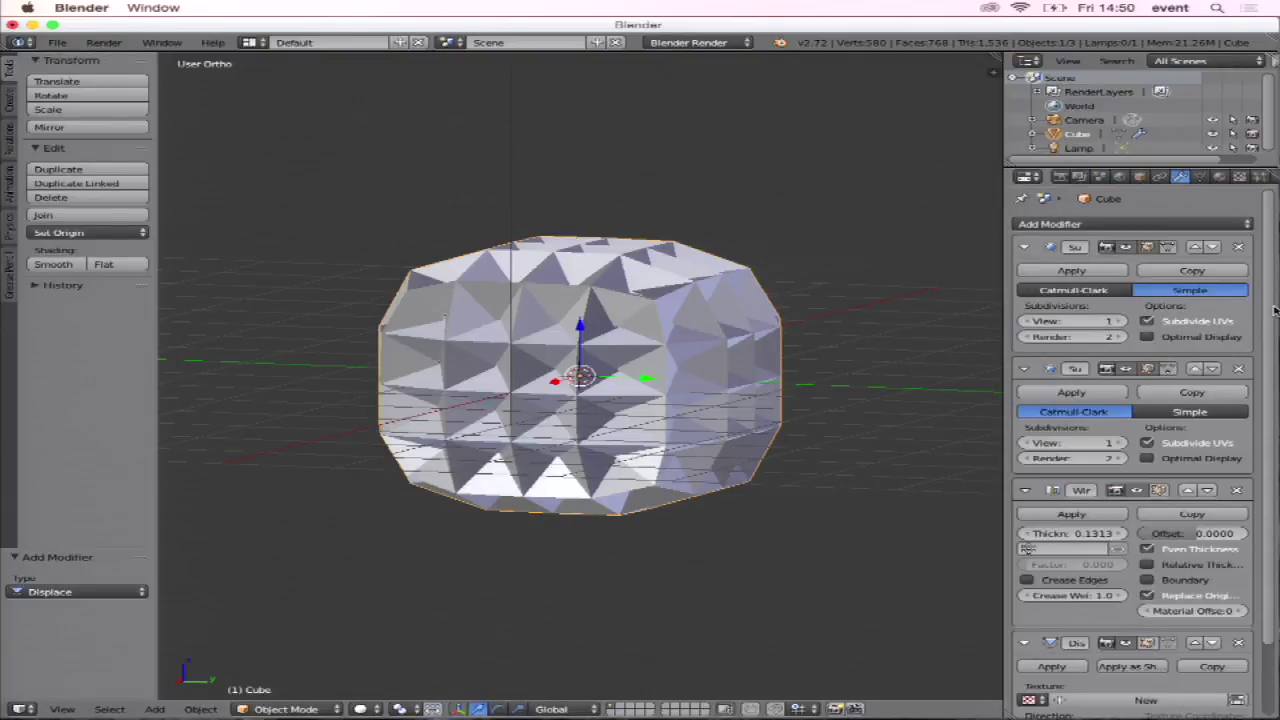
scroll(1250, 340, "down", 2)
scroll(1210, 450, "down", 2)
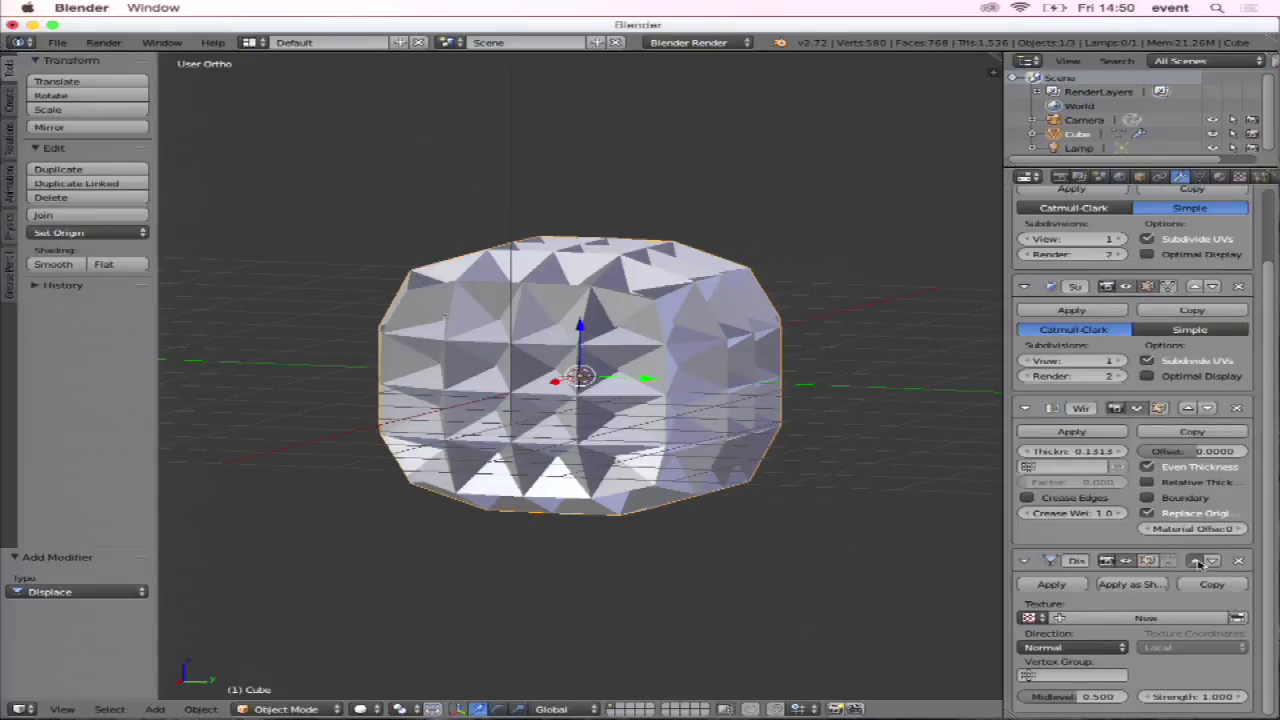
left_click(1198, 563)
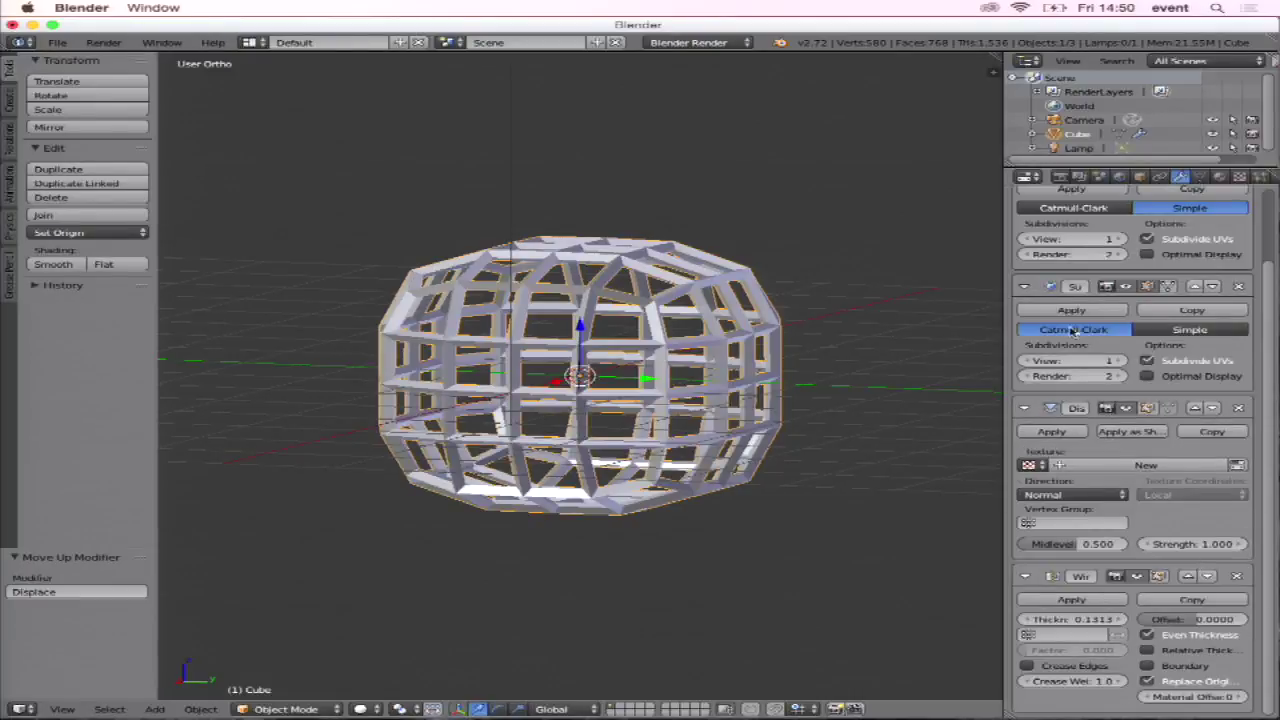
Collapse both Subdivision Surface panels and widen the Properties area.
scroll(1052, 248, "up", 3)
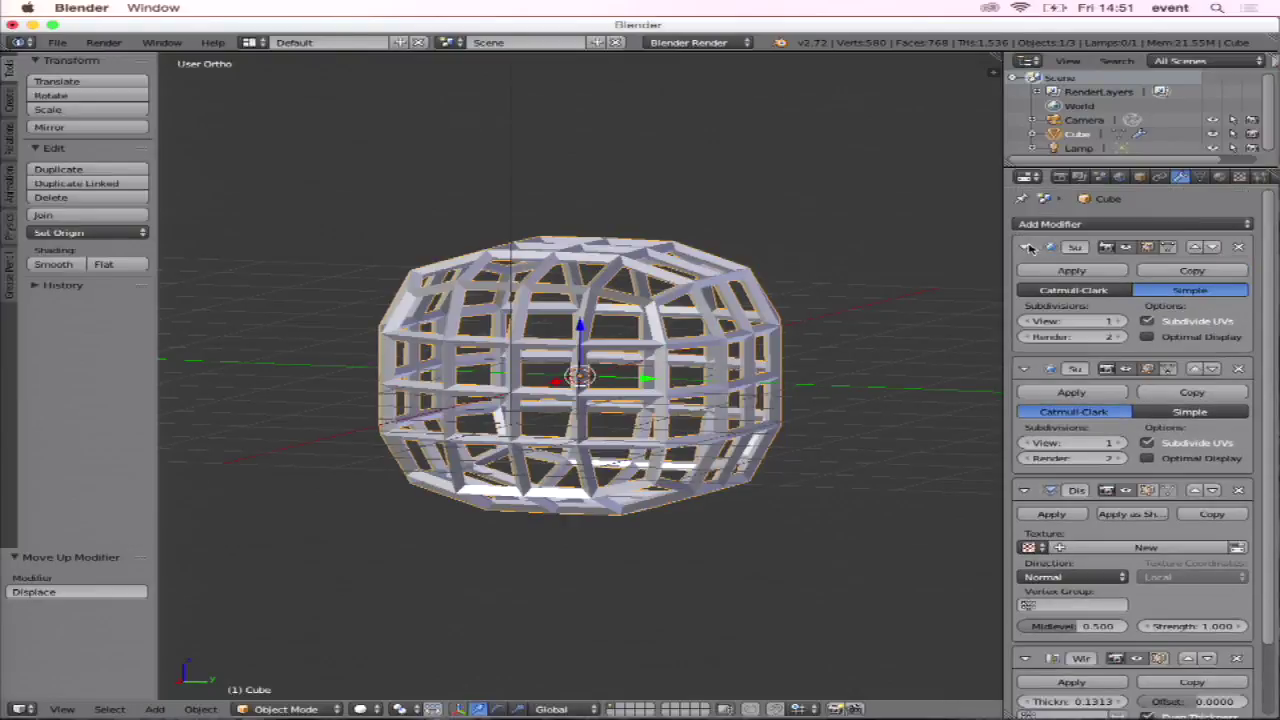
left_click(1026, 247)
left_click(1026, 273)
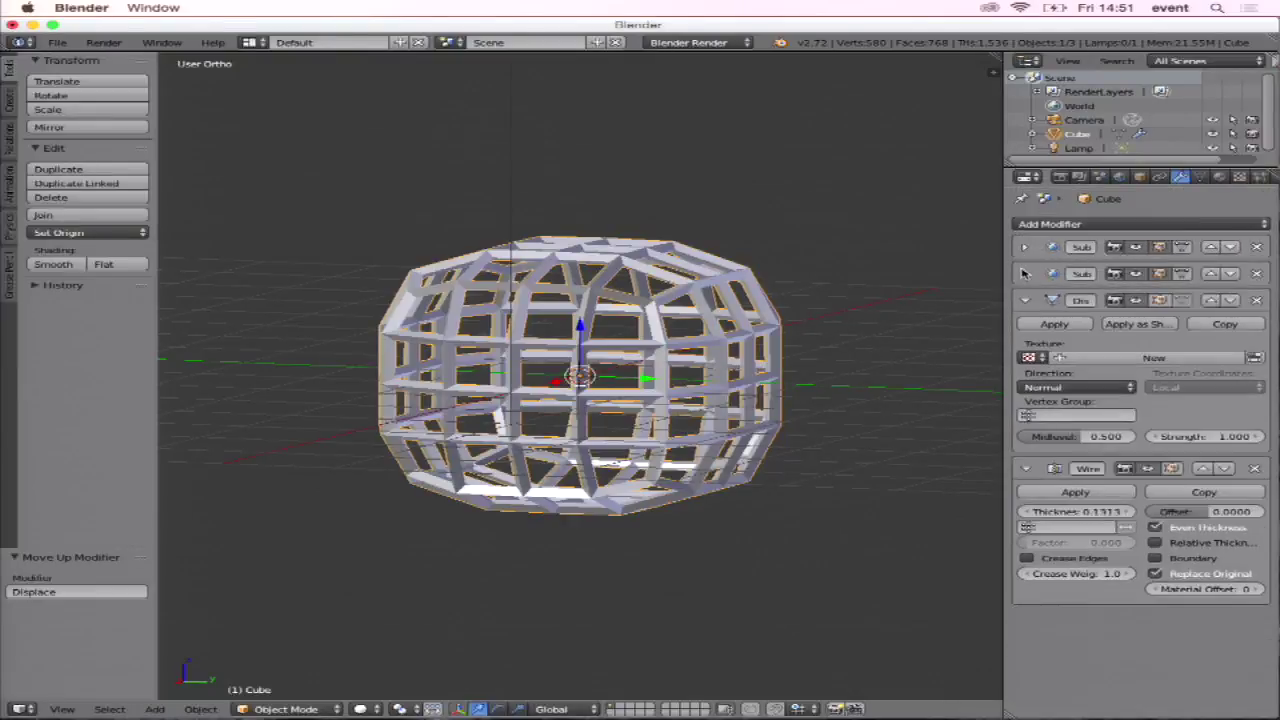
left_click_drag(1005, 273, 908, 273)
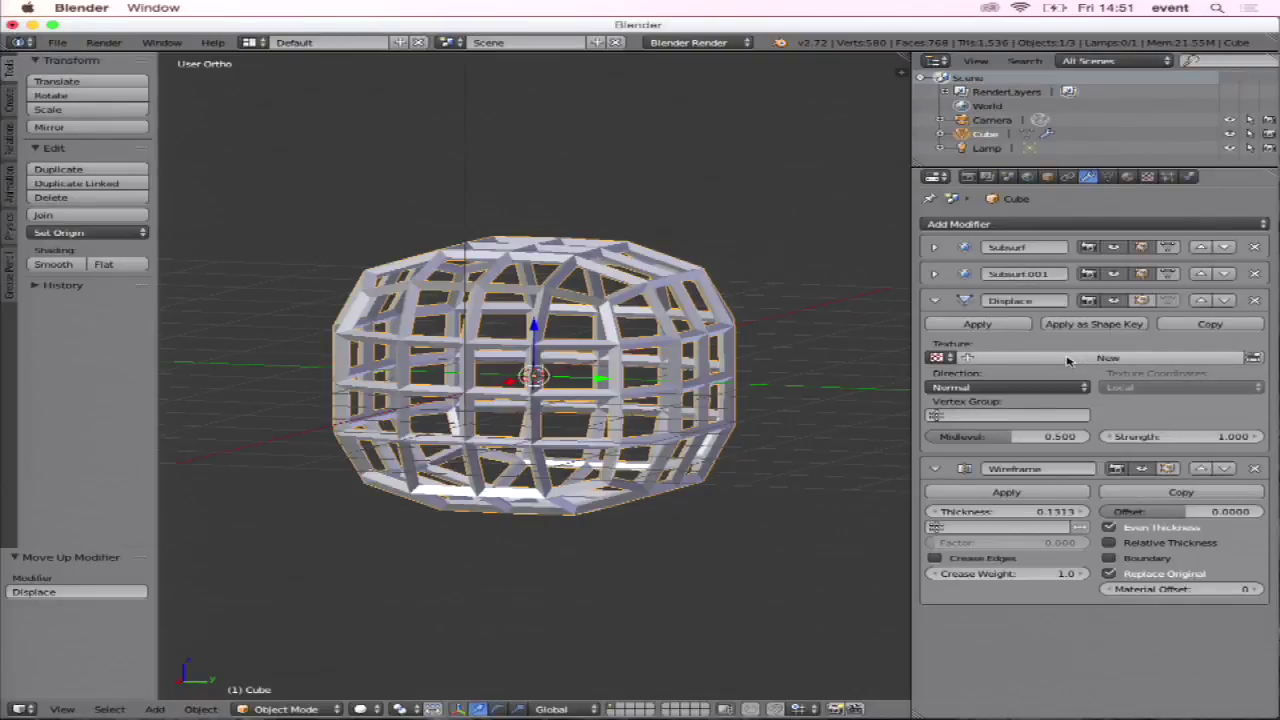
Create a new Displace texture and turn the upper right area into a Properties editor showing Texture settings.
left_click(1067, 358)
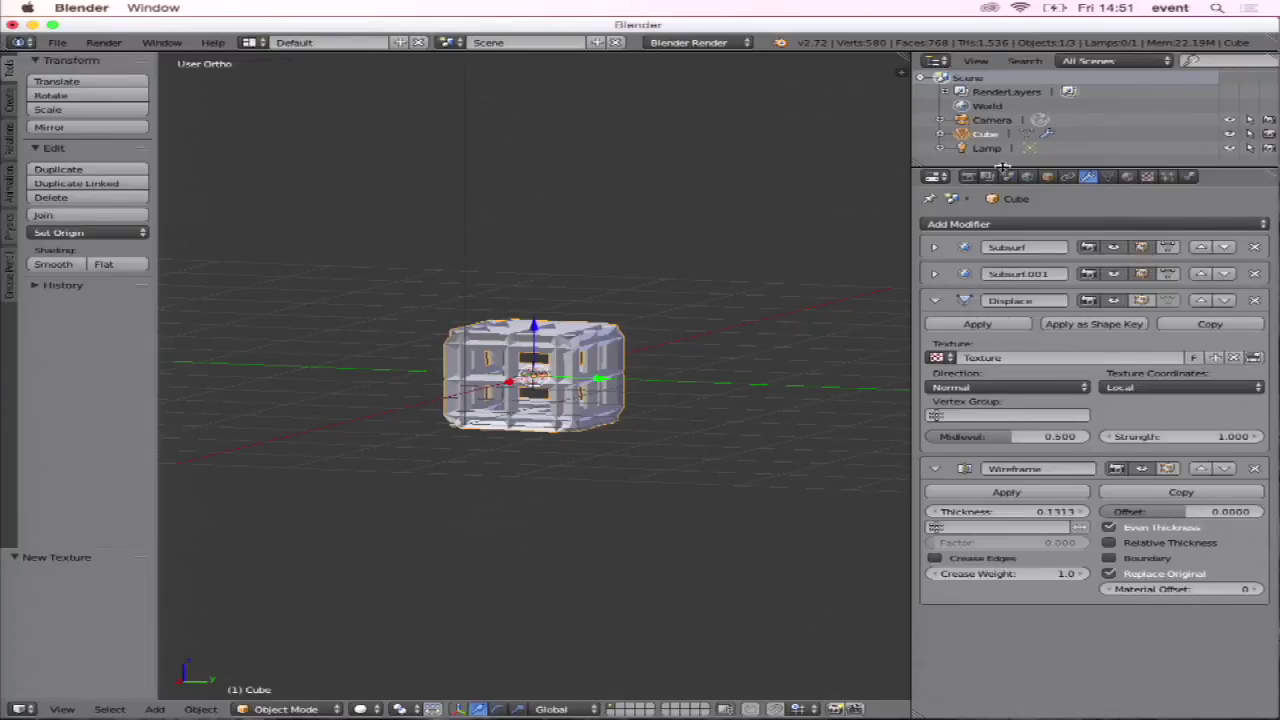
left_click_drag(995, 170, 990, 313)
left_click(937, 61)
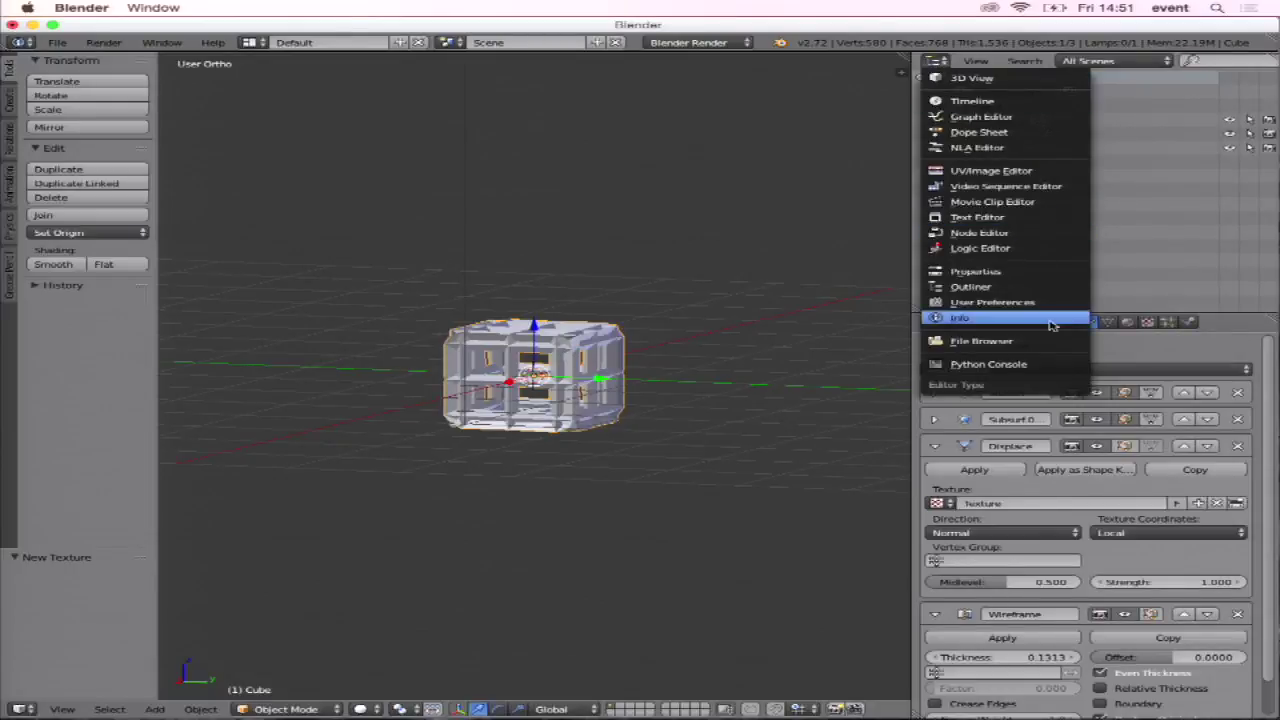
left_click(1027, 274)
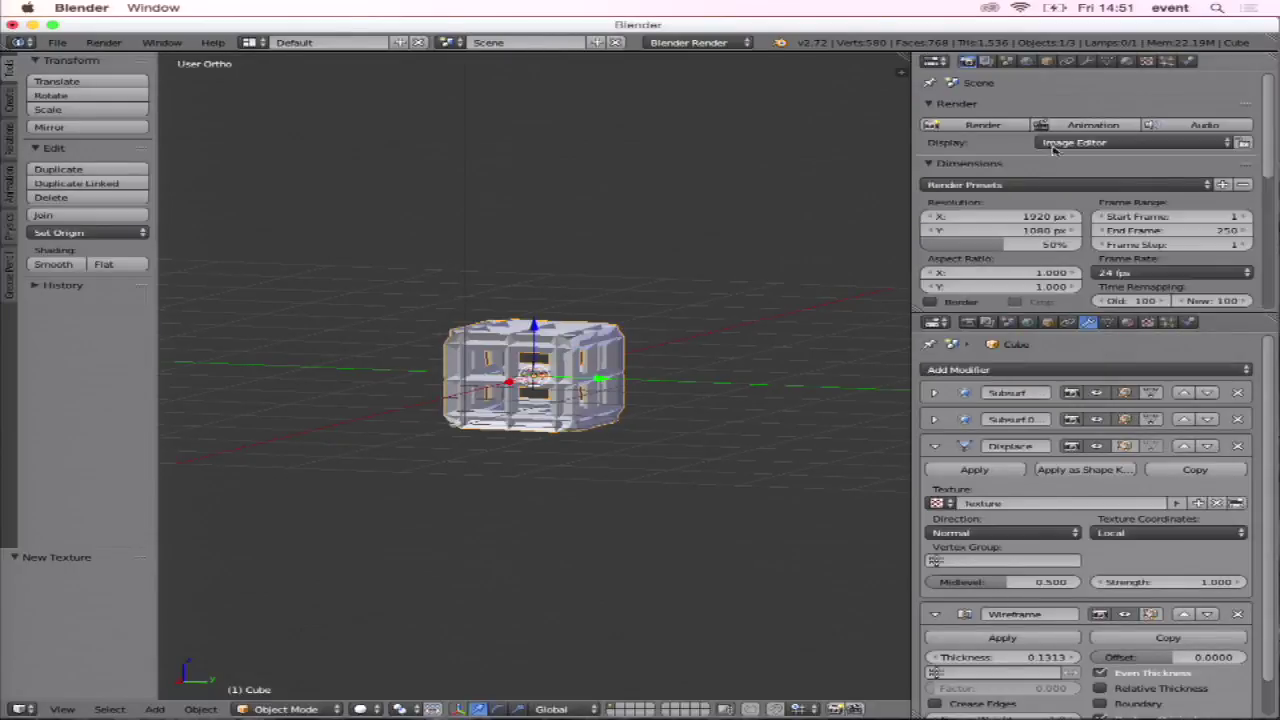
left_click(1146, 61)
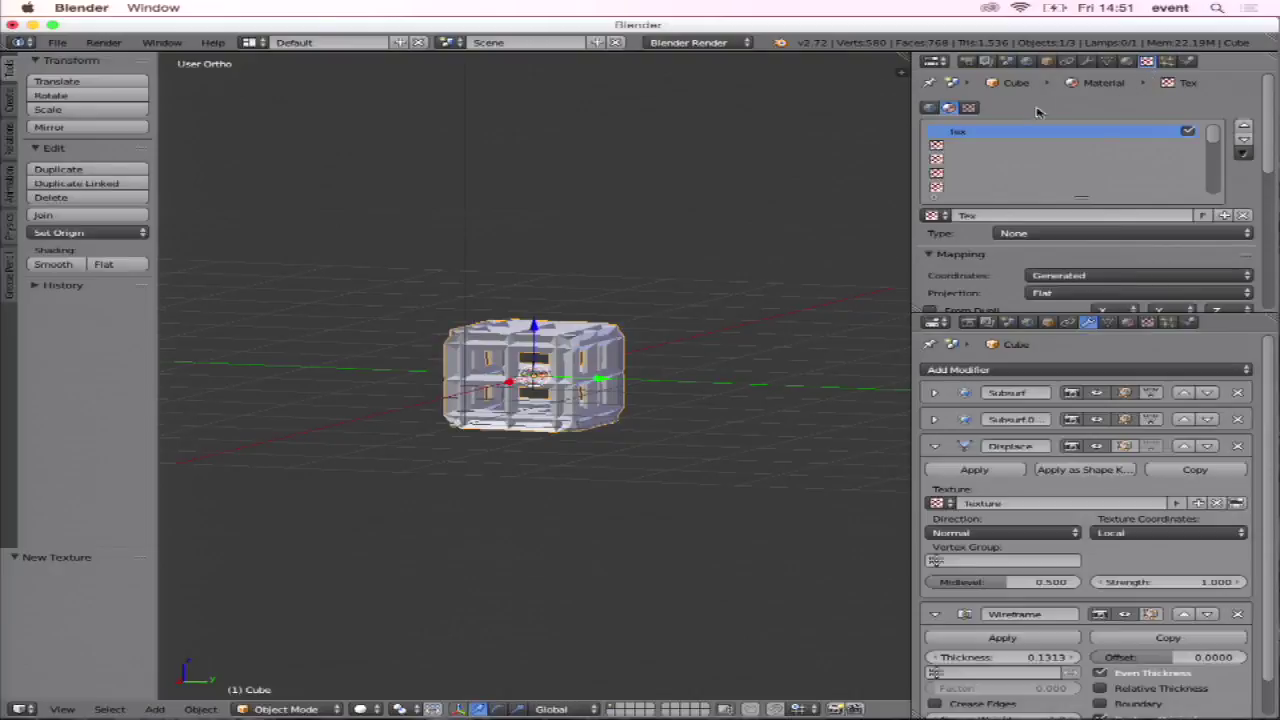
scroll(1030, 100, "down", 1)
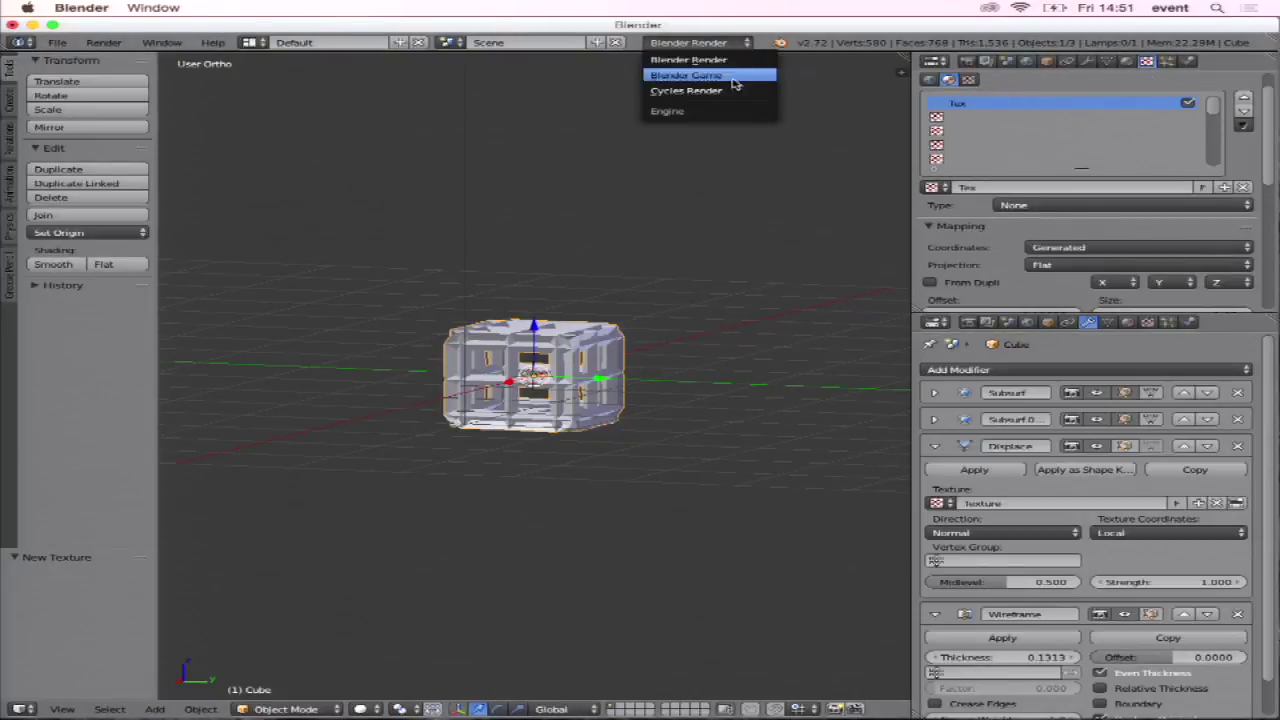
Switch the render engine to Cycles and make the Displace texture a Clouds pattern.
left_click(700, 90)
scroll(937, 130, "up", 2)
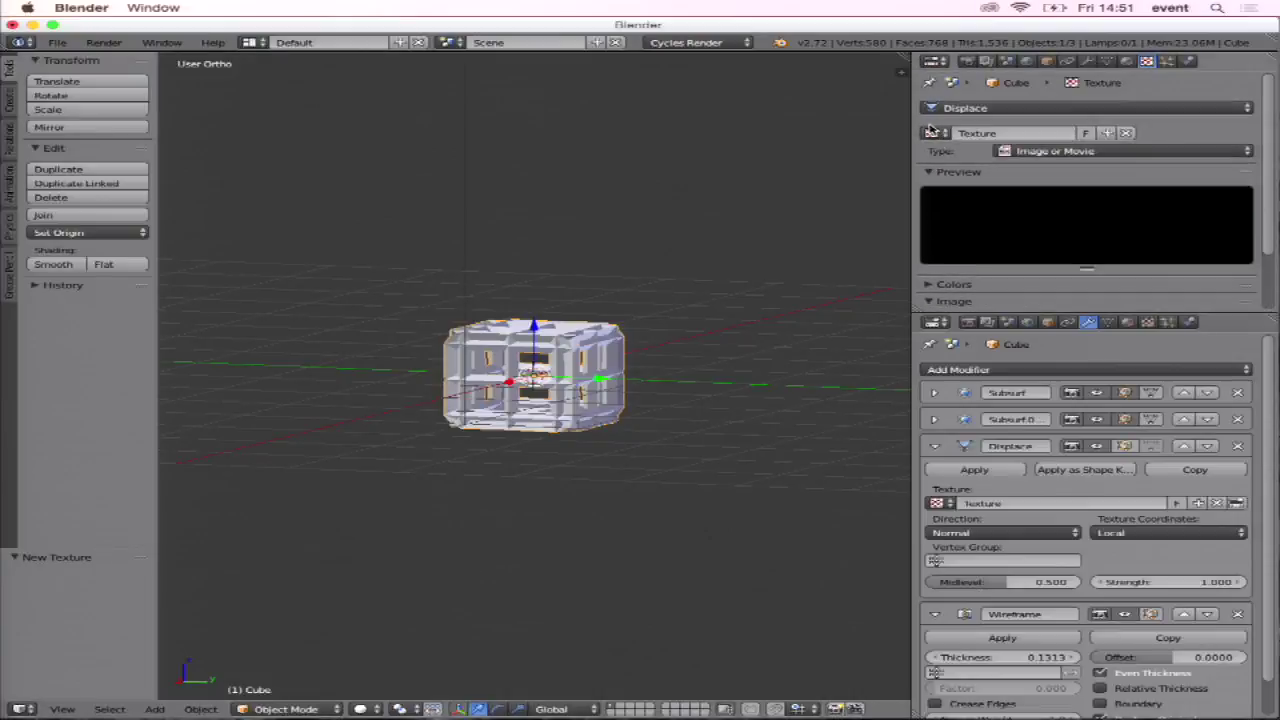
left_click(937, 133)
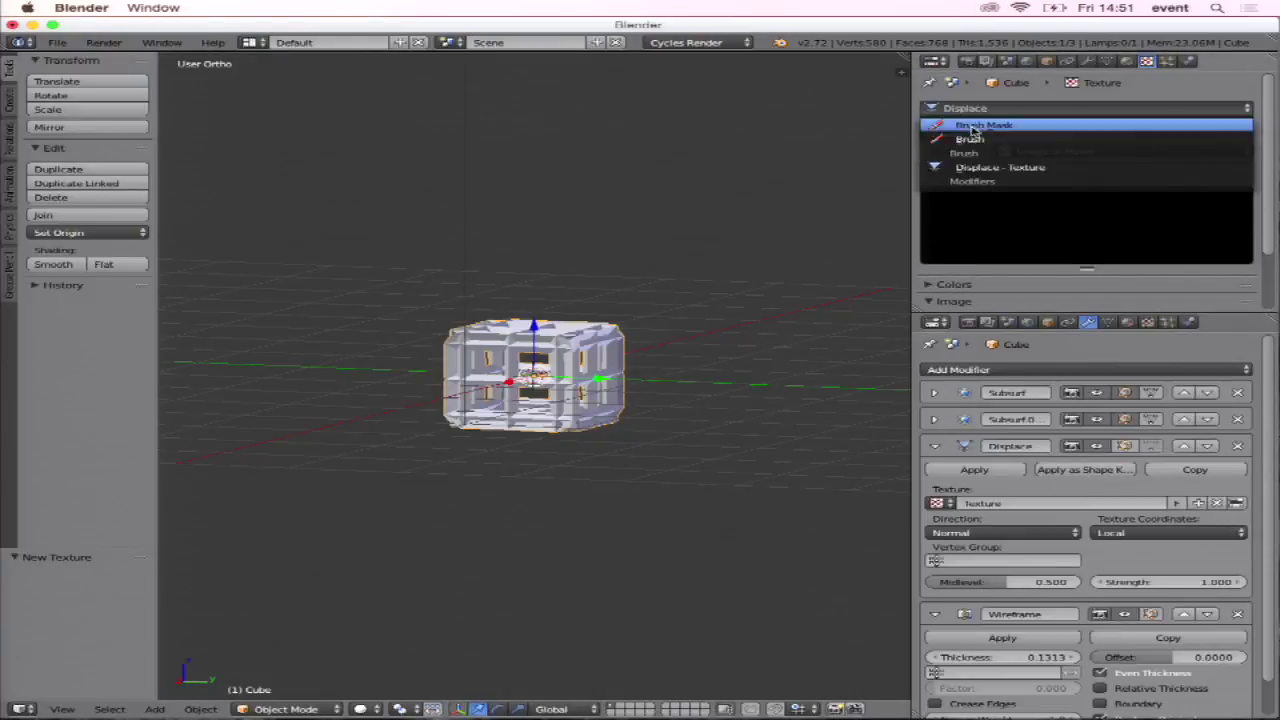
left_click(1030, 170)
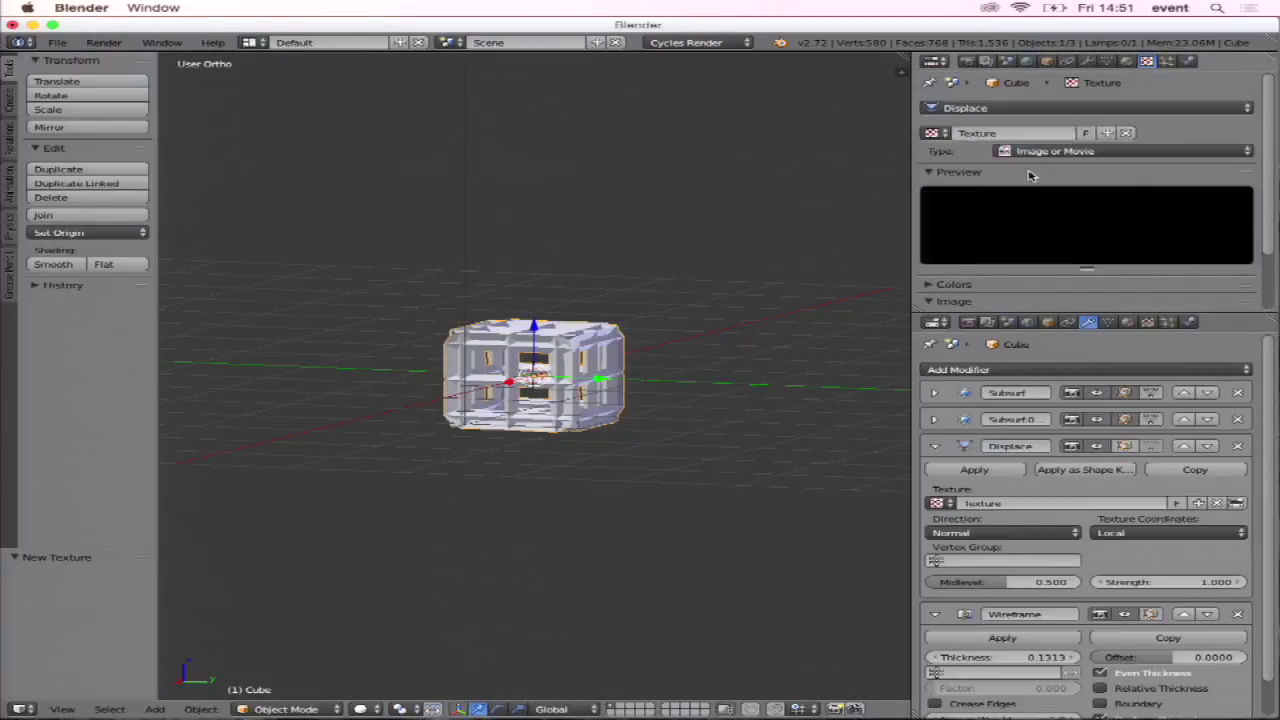
left_click(1113, 155)
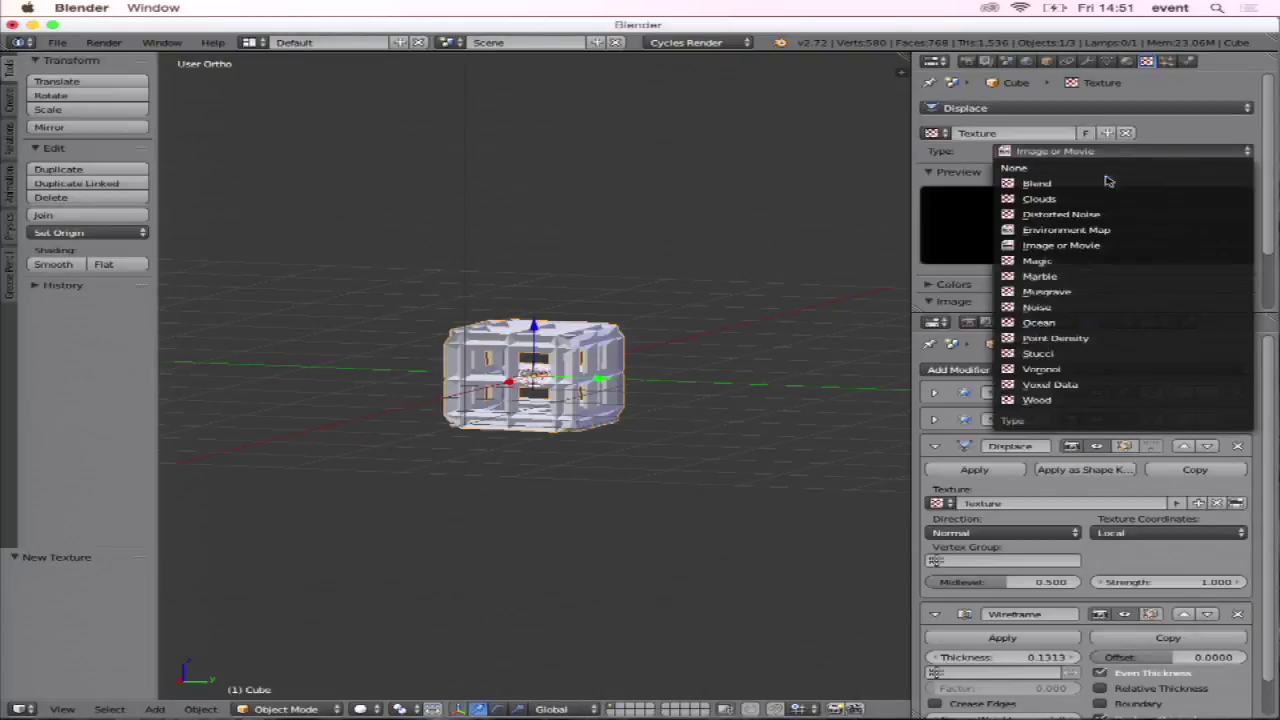
left_click(1108, 196)
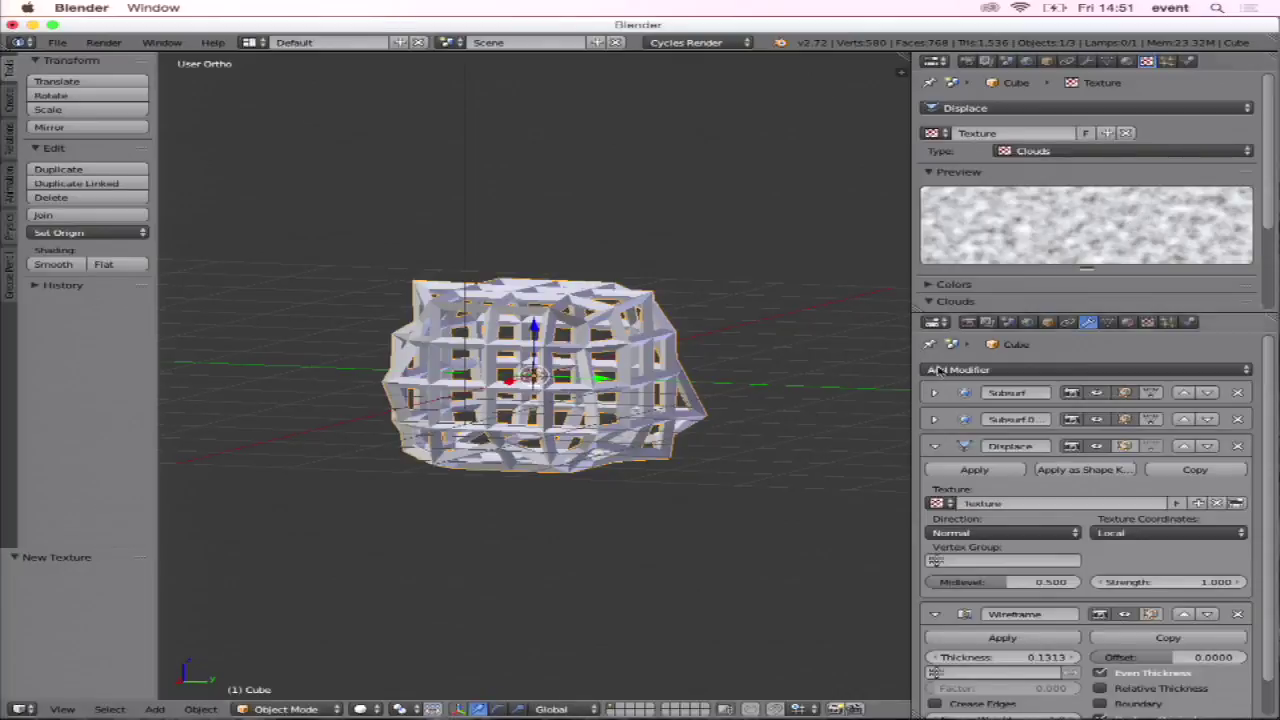
Set displace strength to -2.100, undo a trial rotation, and expand both subdivision modifiers.
scroll(728, 400, "down", 3)
scroll(728, 400, "up", 3)
scroll(728, 400, "up", 3)
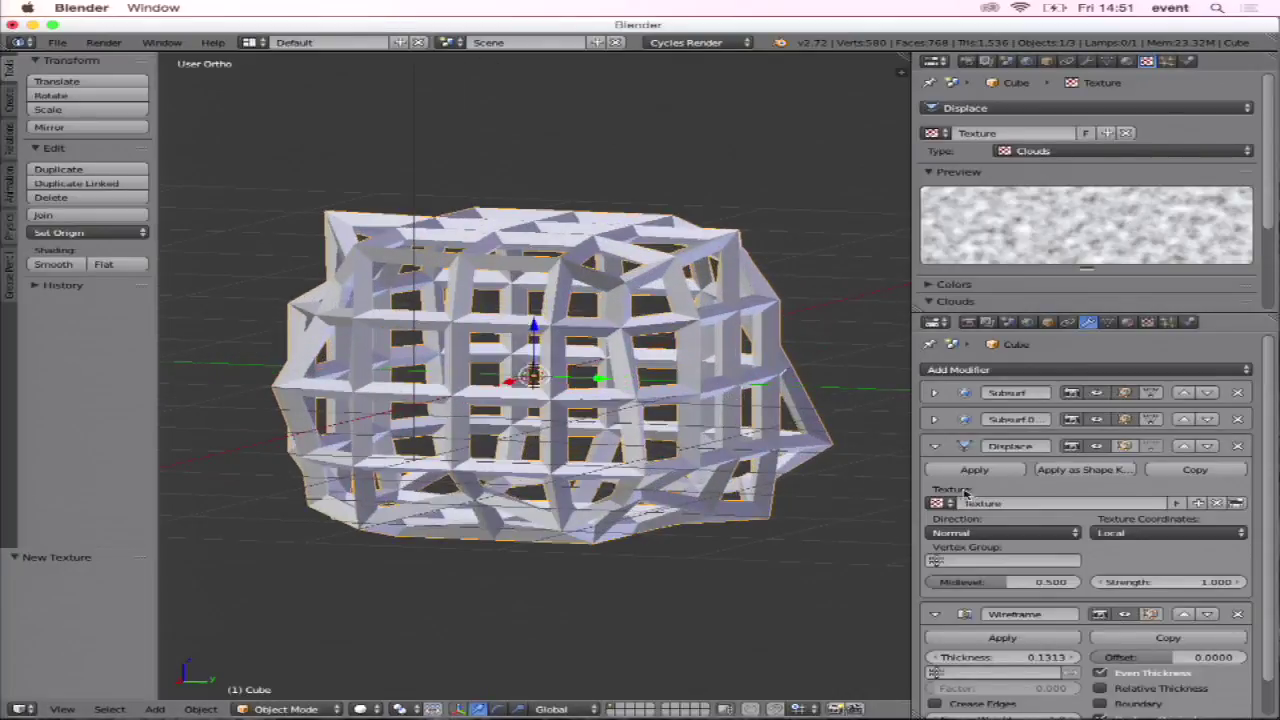
mouse_move(1110, 581)
left_mouse_down()
mouse_move(1160, 581)
mouse_move(952, 508)
left_mouse_up()
key("r")
left_click(768, 470)
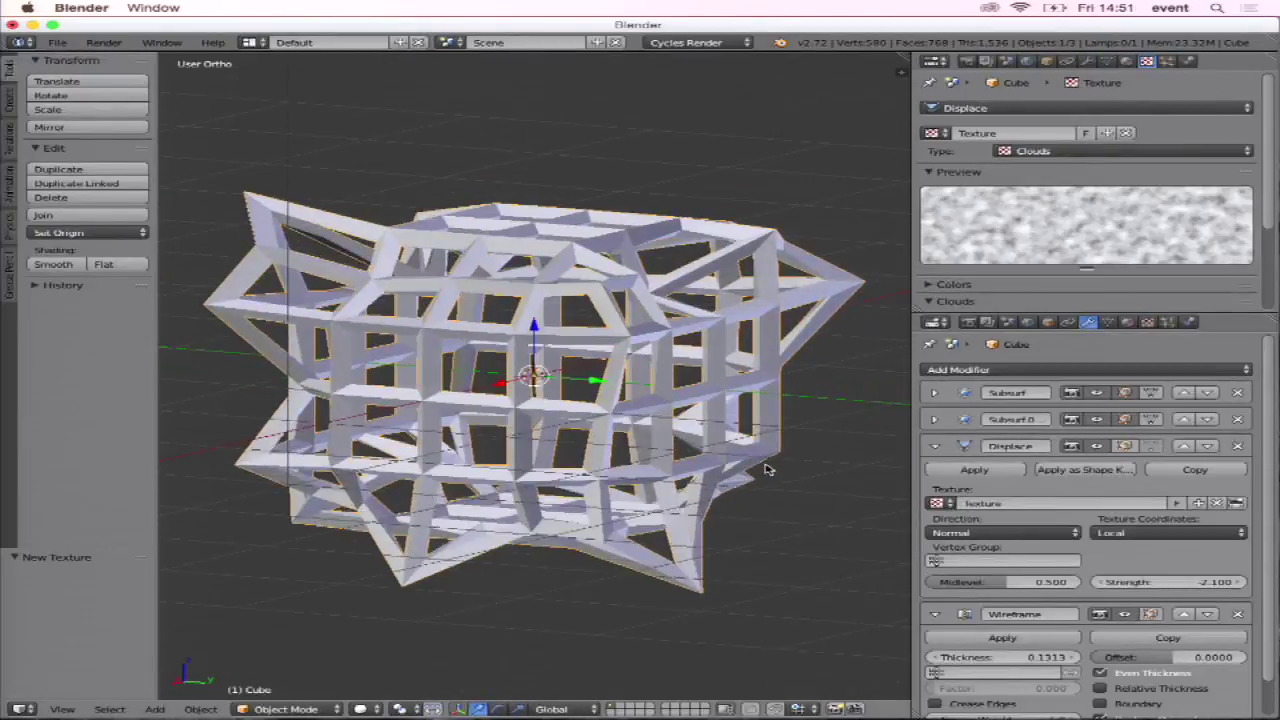
key("ctrl+z")
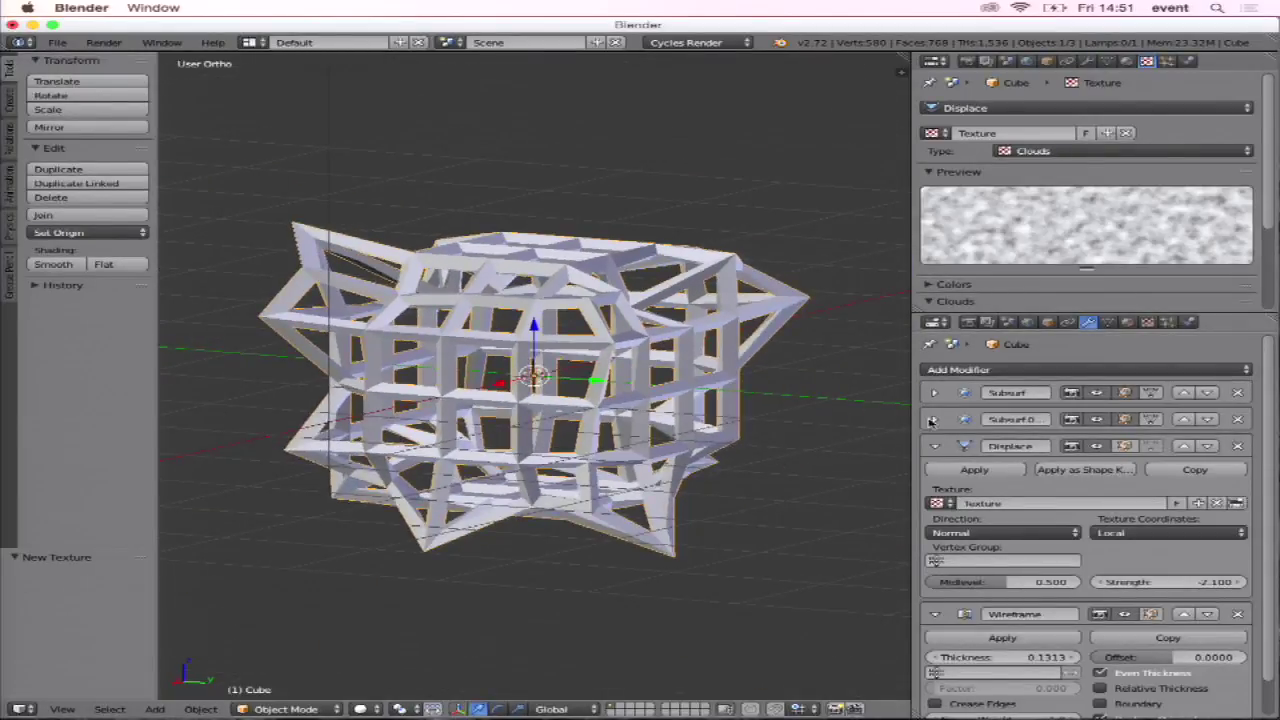
left_click(934, 419)
left_click(935, 393)
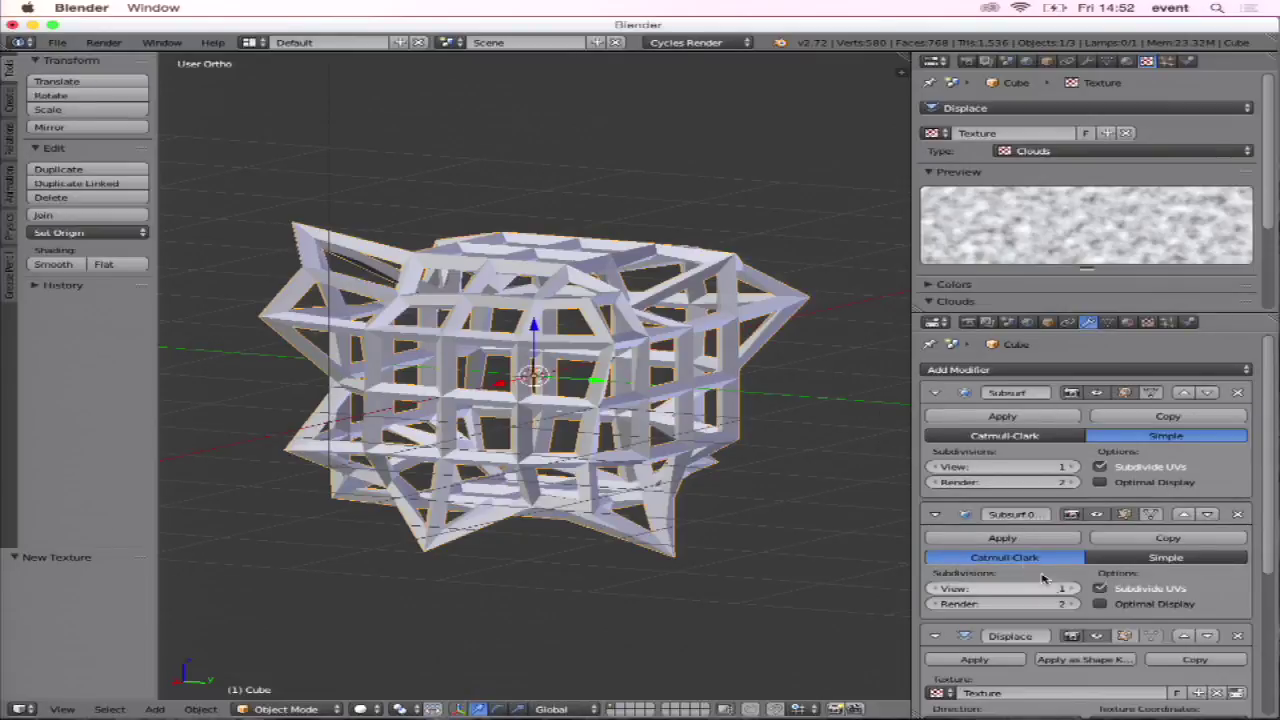
Lower the first subdivision's View level to 0 and orbit to inspect the coarser lattice.
left_click(1075, 467)
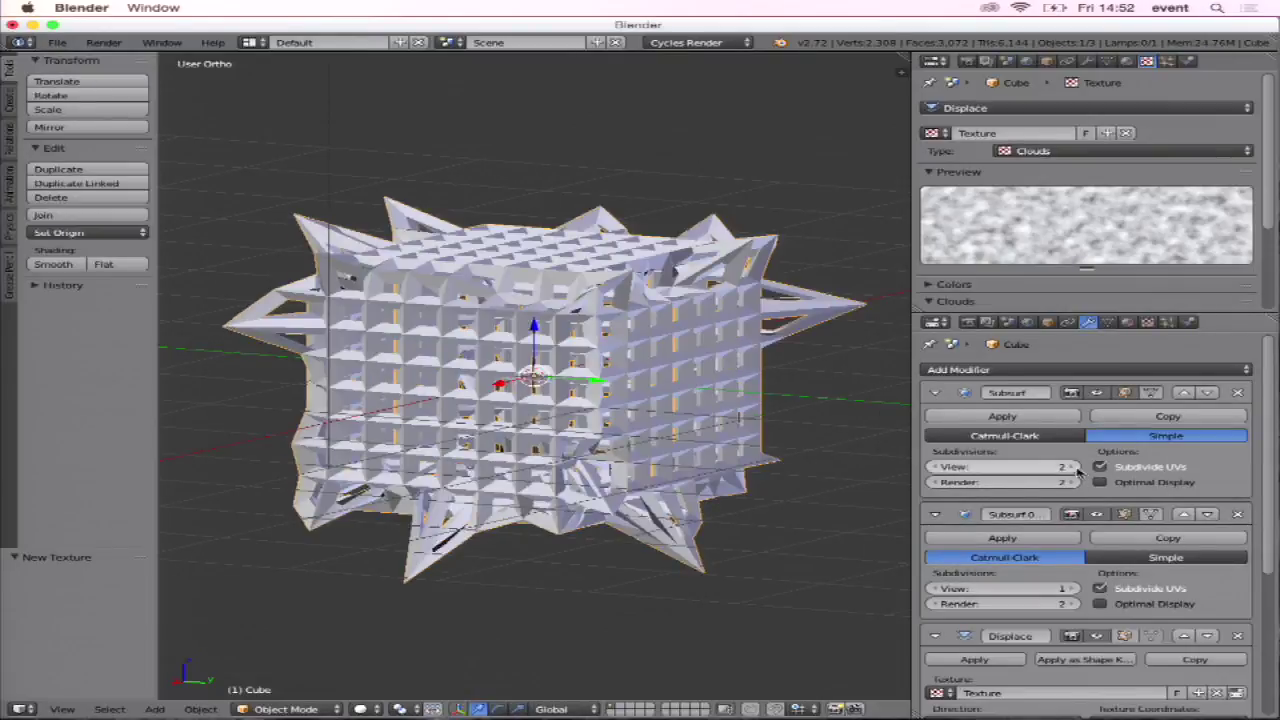
left_click(935, 467)
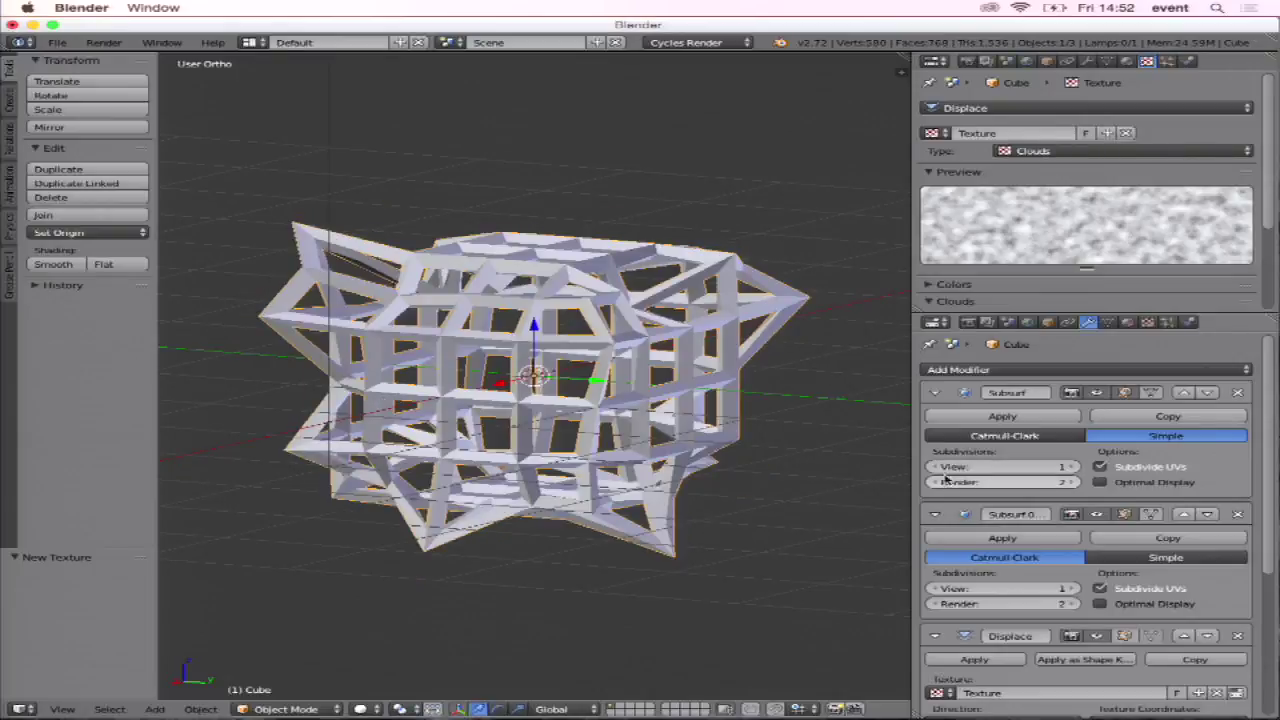
left_click(935, 467)
mouse_move(846, 428)
middle_mouse_down()
mouse_move(712, 429)
mouse_move(749, 434)
middle_mouse_up()
scroll(666, 400, "down", 2)
scroll(666, 405, "up", 4)
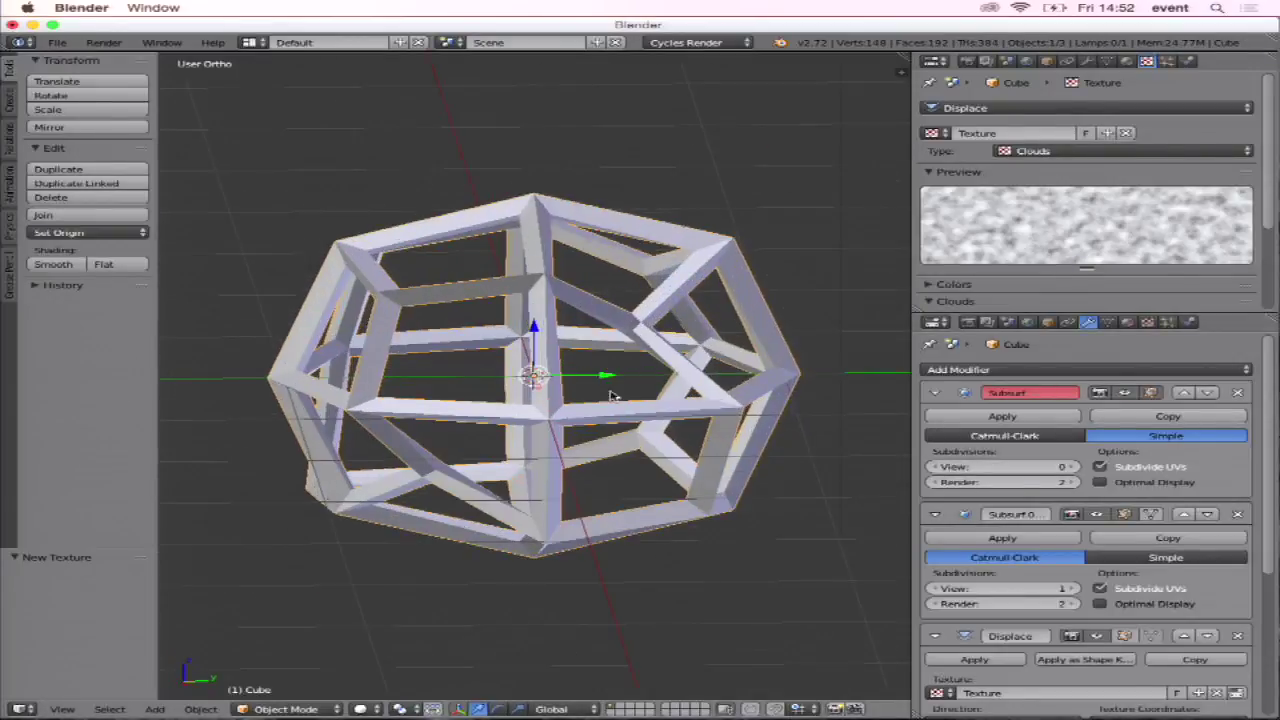
mouse_move(666, 410)
middle_mouse_down()
mouse_move(849, 366)
mouse_move(727, 366)
middle_mouse_up()
scroll(730, 363, "up", 1)
mouse_move(568, 298)
middle_mouse_down()
mouse_move(640, 323)
mouse_move(589, 314)
mouse_move(580, 338)
mouse_move(527, 352)
mouse_move(667, 364)
middle_mouse_up()
scroll(667, 364, "up", 3)
scroll(667, 366, "up", 2)
scroll(662, 368, "up", 2)
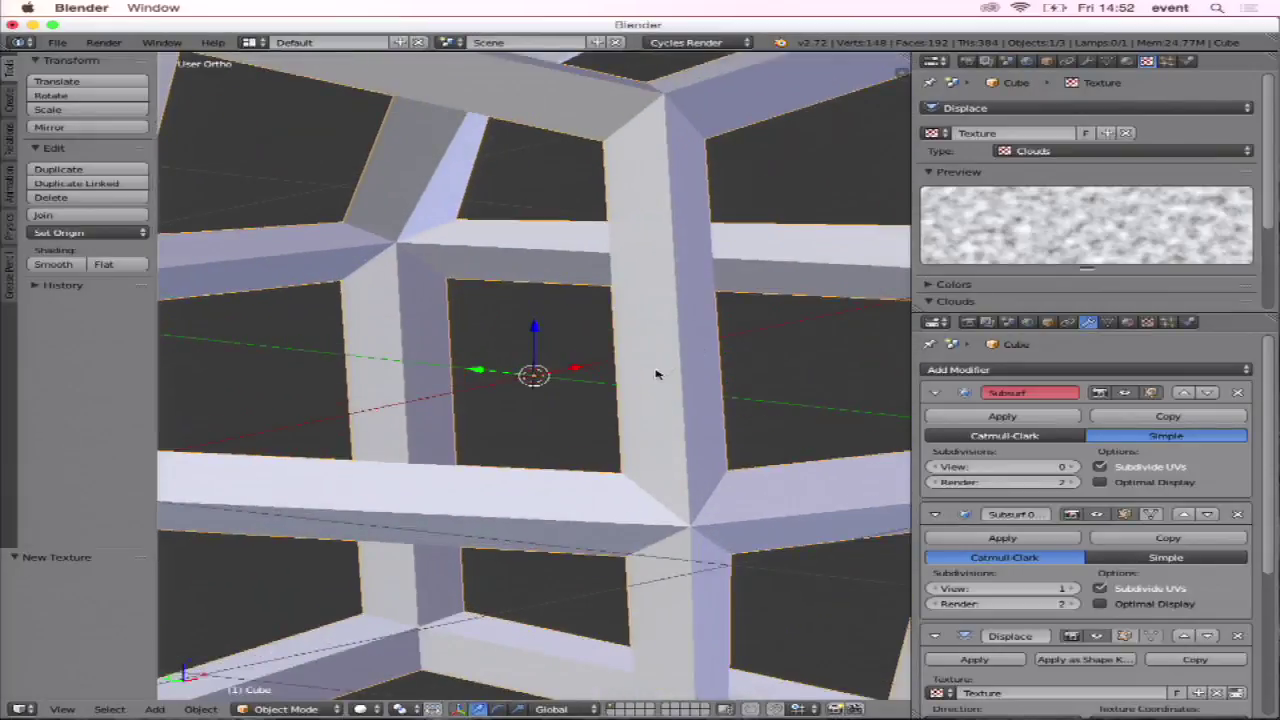
scroll(657, 371, "down", 8)
middle_click_drag(657, 371, 685, 370)
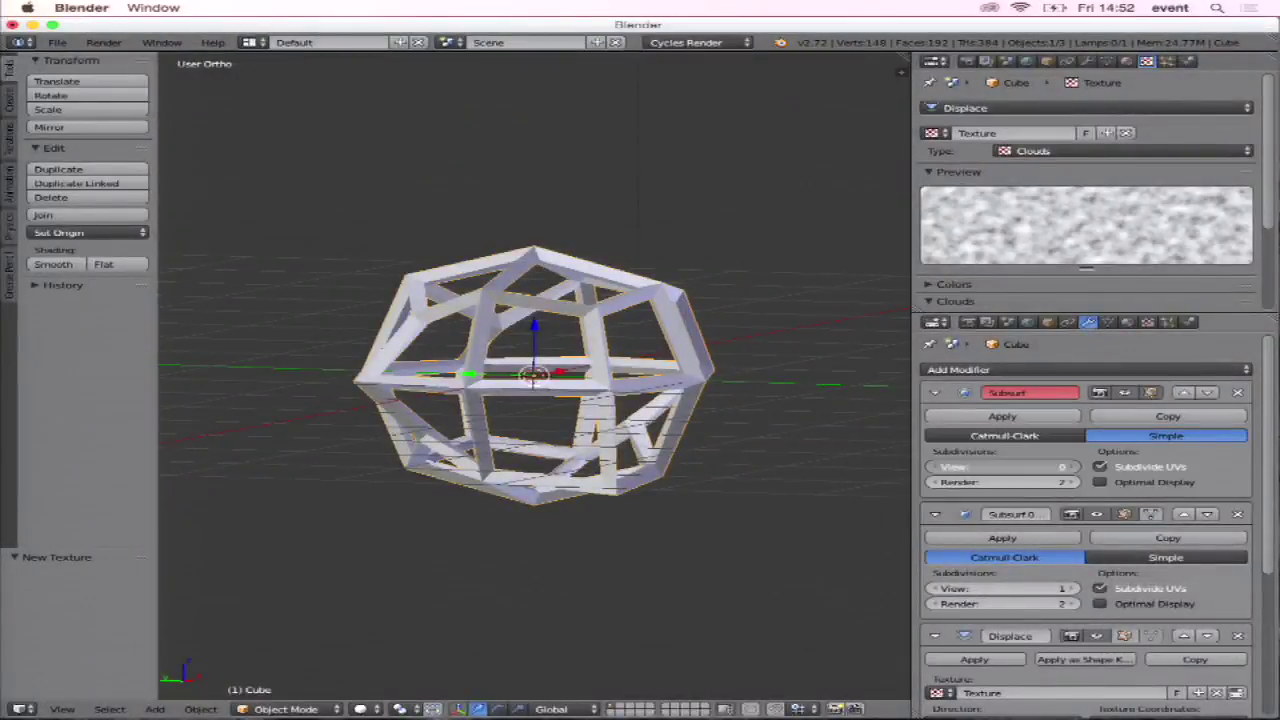
Briefly compare View level 1, then return the first subdivision to View level 0.
left_click(1071, 467)
left_click(935, 467)
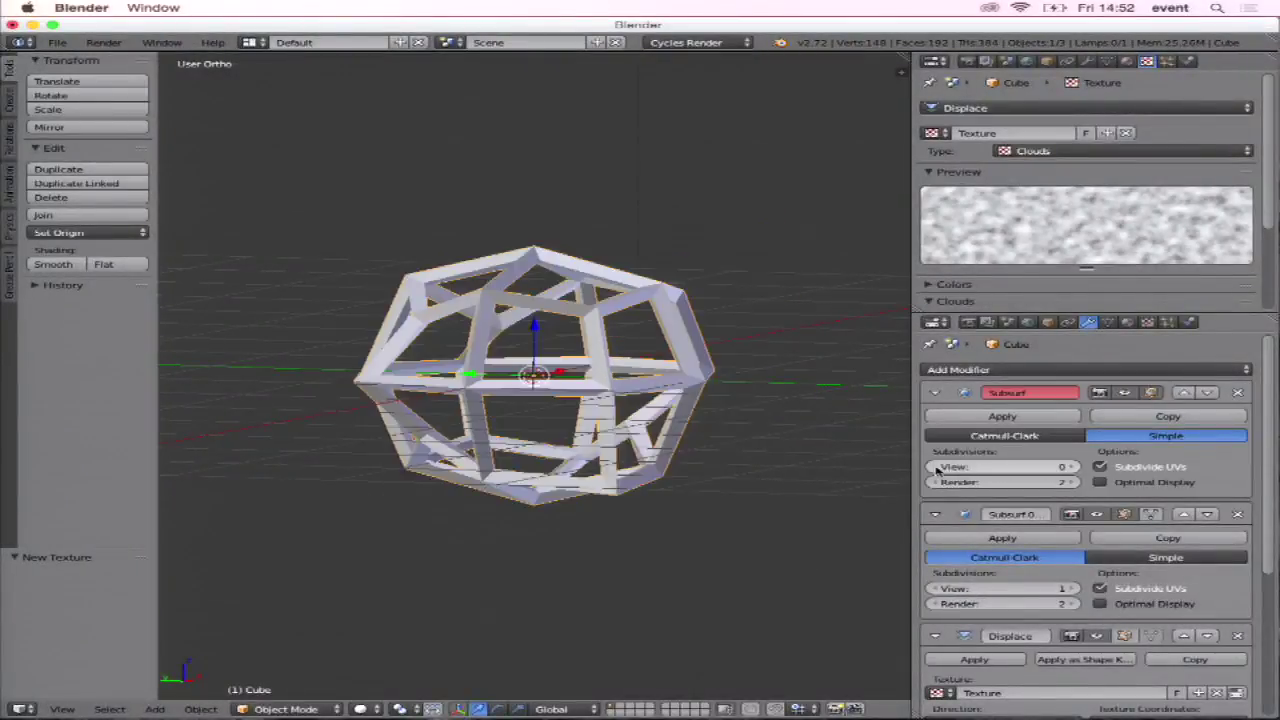
scroll(880, 458, "down", 2)
scroll(860, 455, "up", 3)
scroll(860, 455, "up", 2)
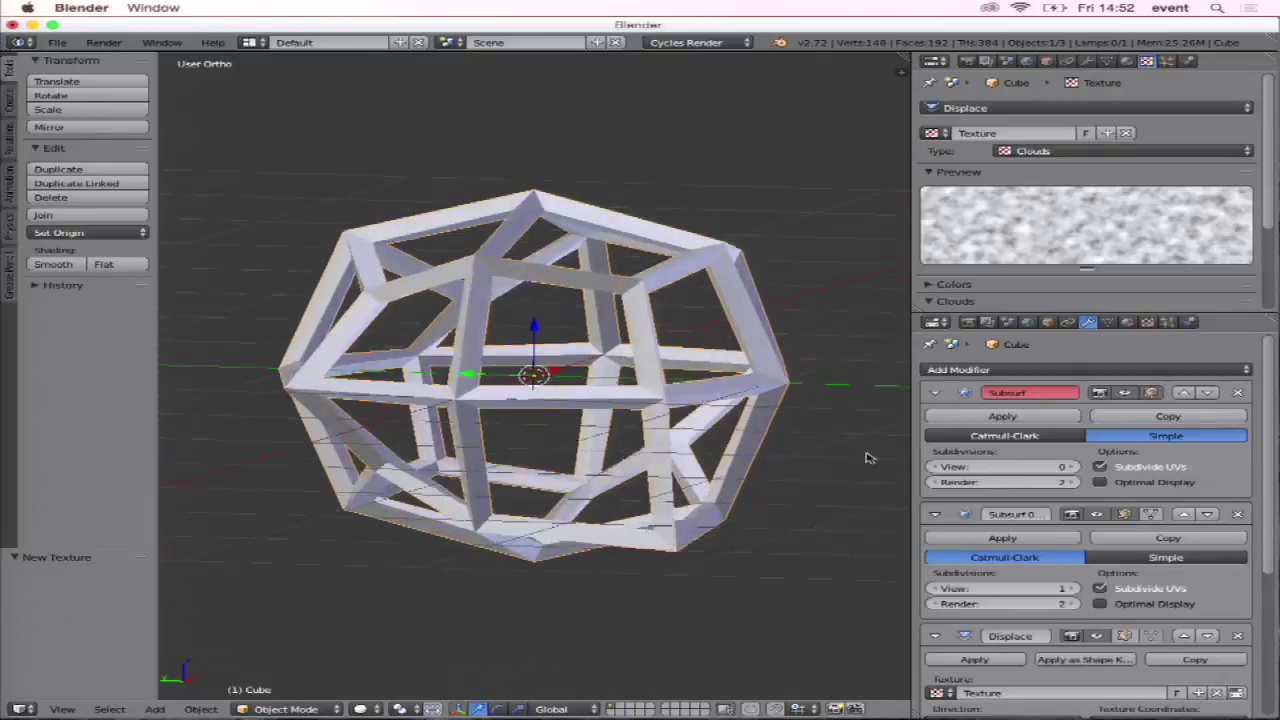
scroll(780, 455, "up", 2)
scroll(710, 455, "down", 3)
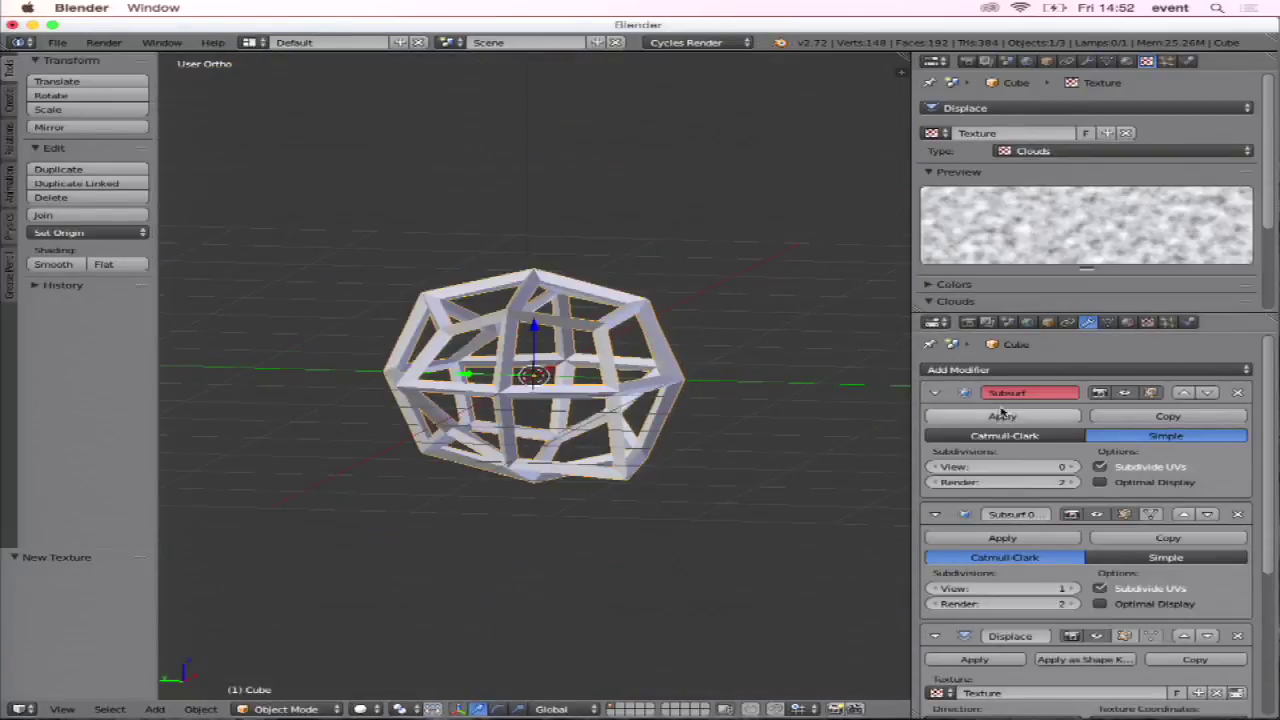
left_click(1032, 370)
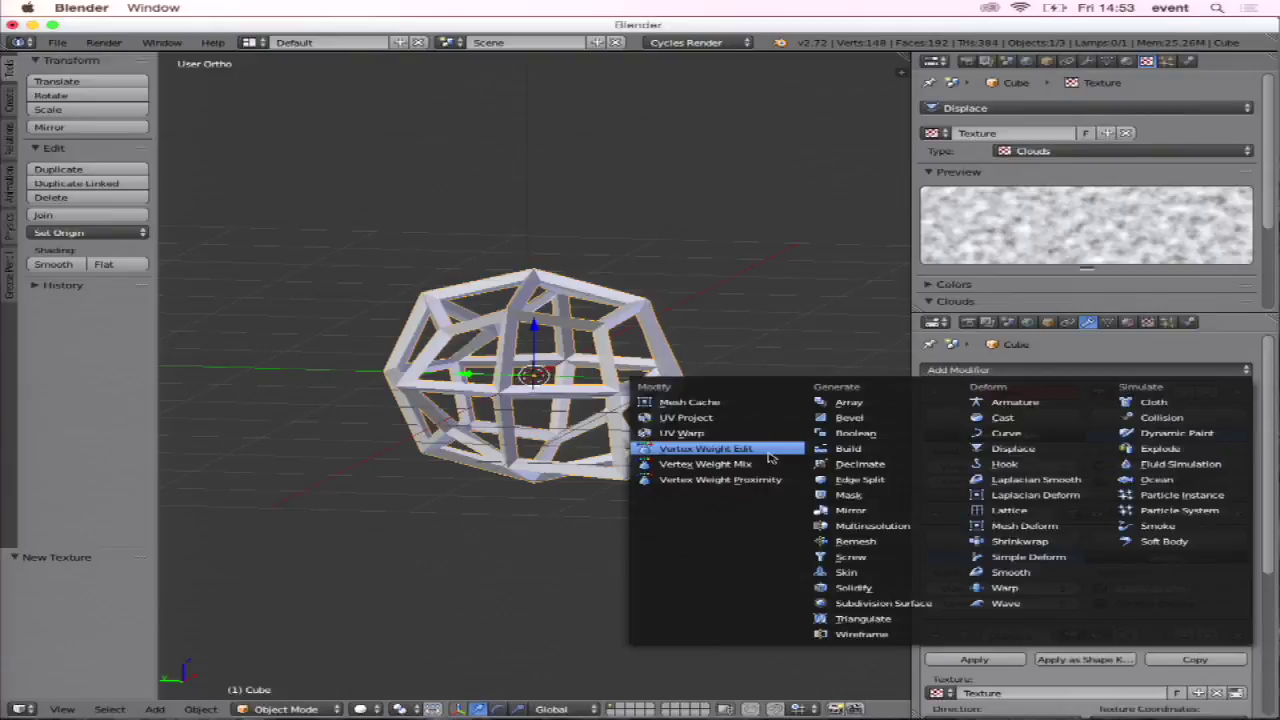
Add a VertexWeightEdit modifier to the cube's modifier stack.
left_click(770, 457)
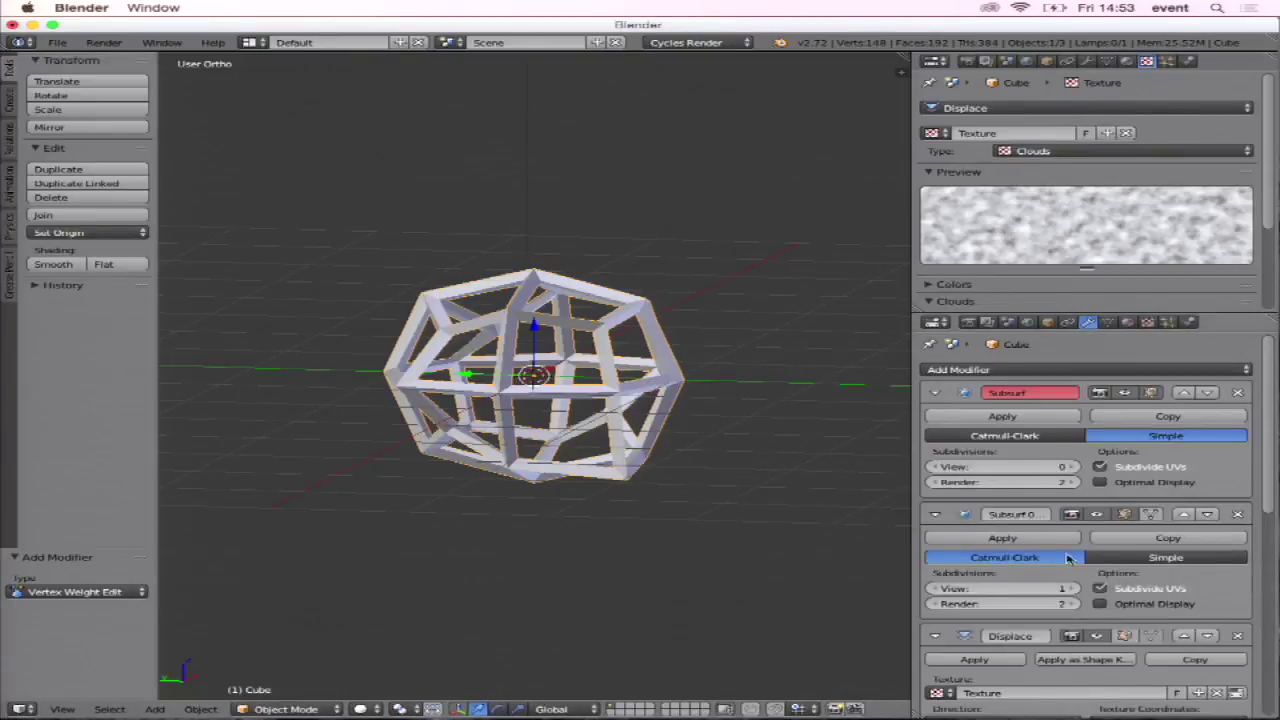
scroll(1118, 573, "down", 5)
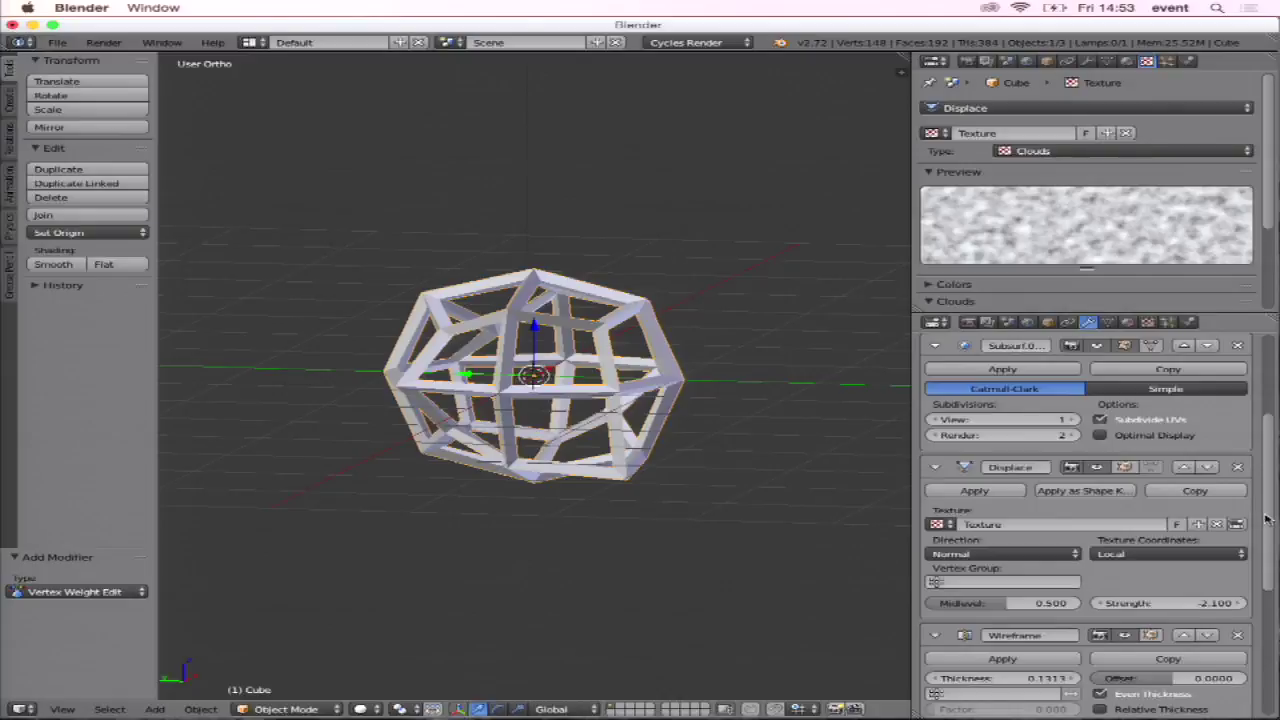
left_click_drag(1266, 516, 1278, 576)
scroll(1186, 550, "down", 2)
scroll(1186, 550, "down", 1)
scroll(1186, 550, "down", 1)
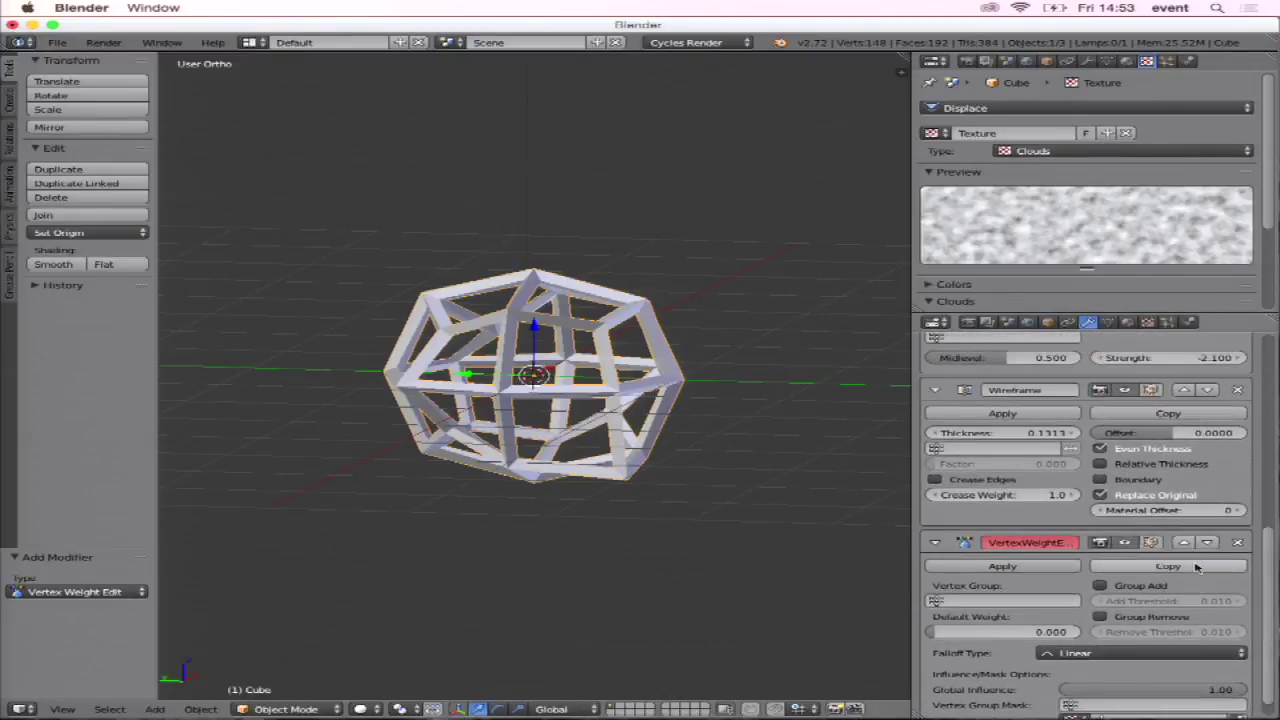
Move VertexWeightEdit up past Wireframe and Displace, then review the stack and mesh data.
left_click(1184, 545)
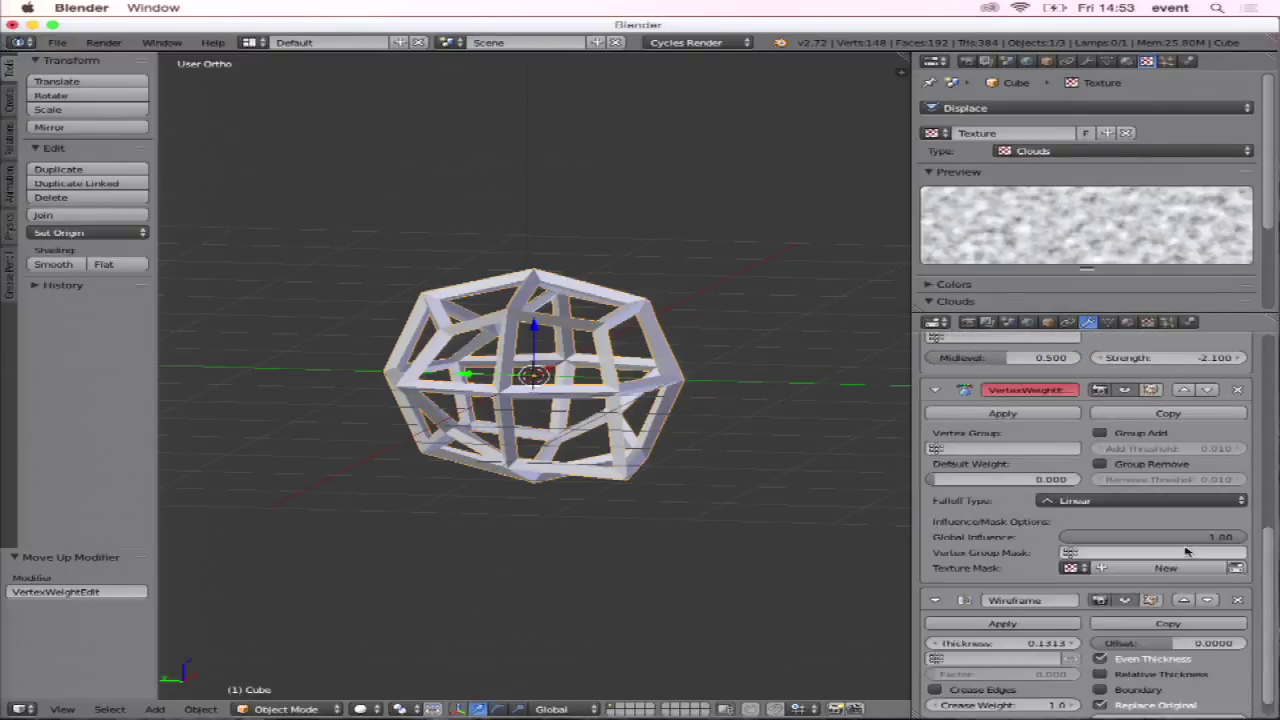
left_click(1184, 390)
scroll(1229, 480, "down", 1)
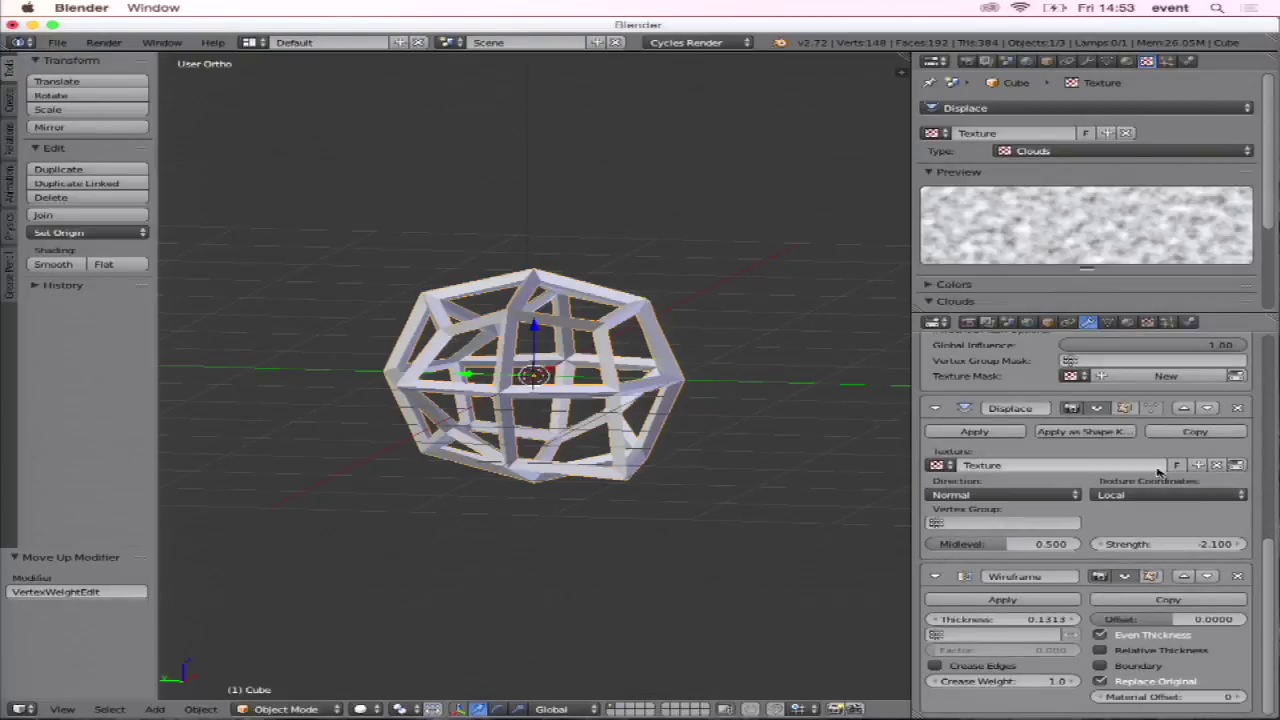
scroll(1155, 468, "up", 2)
scroll(1145, 462, "up", 2)
scroll(1135, 456, "up", 2)
scroll(1120, 450, "up", 2)
scroll(1119, 449, "down", 2)
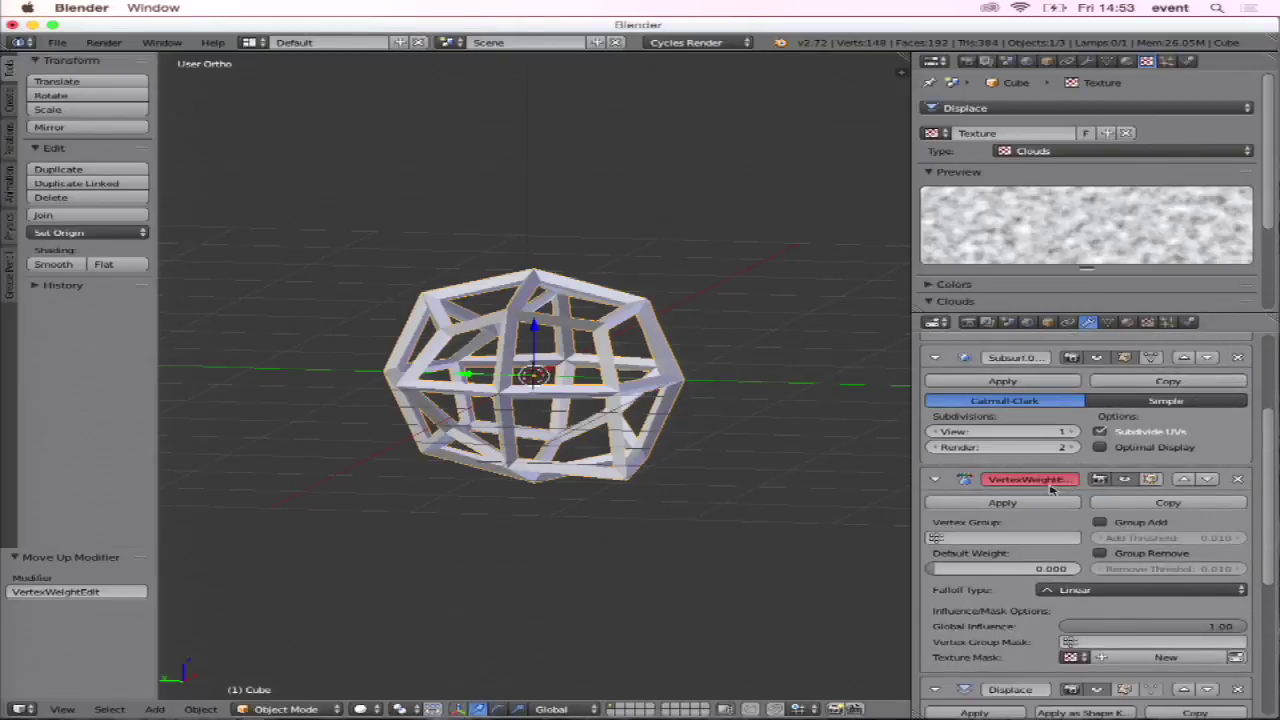
scroll(1080, 495, "up", 2)
scroll(1083, 502, "up", 1)
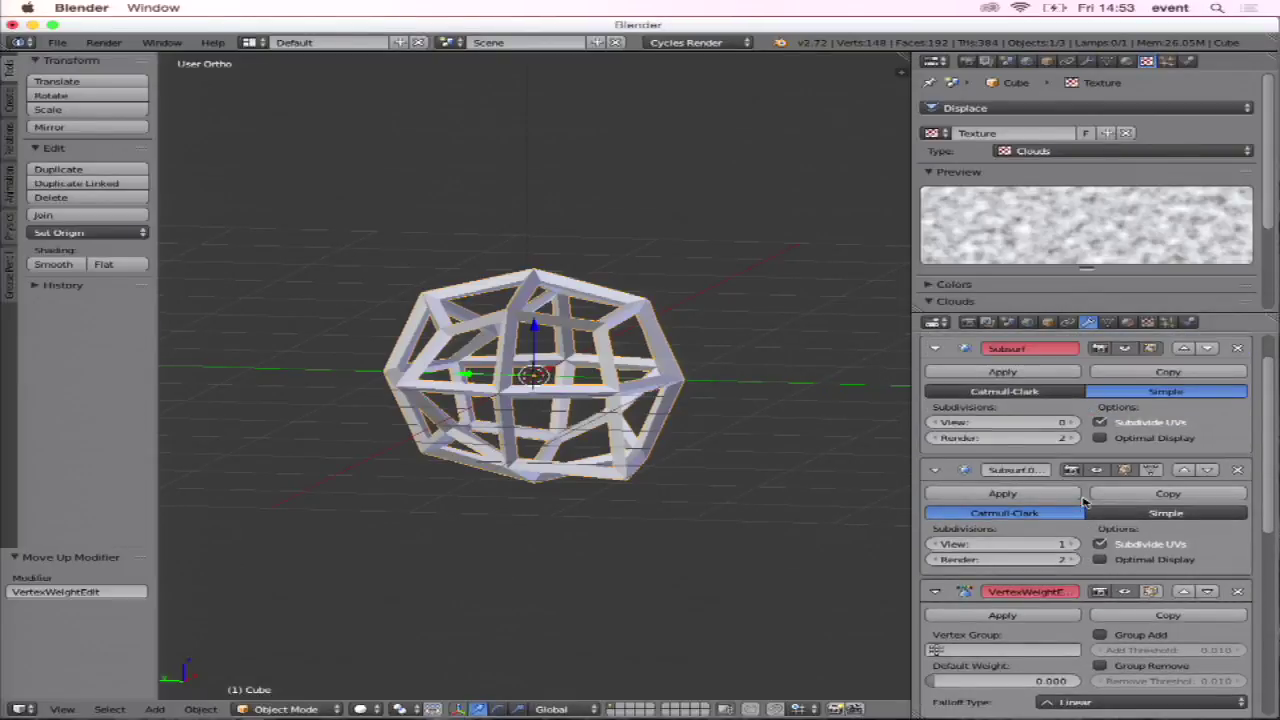
scroll(1082, 530, "down", 2)
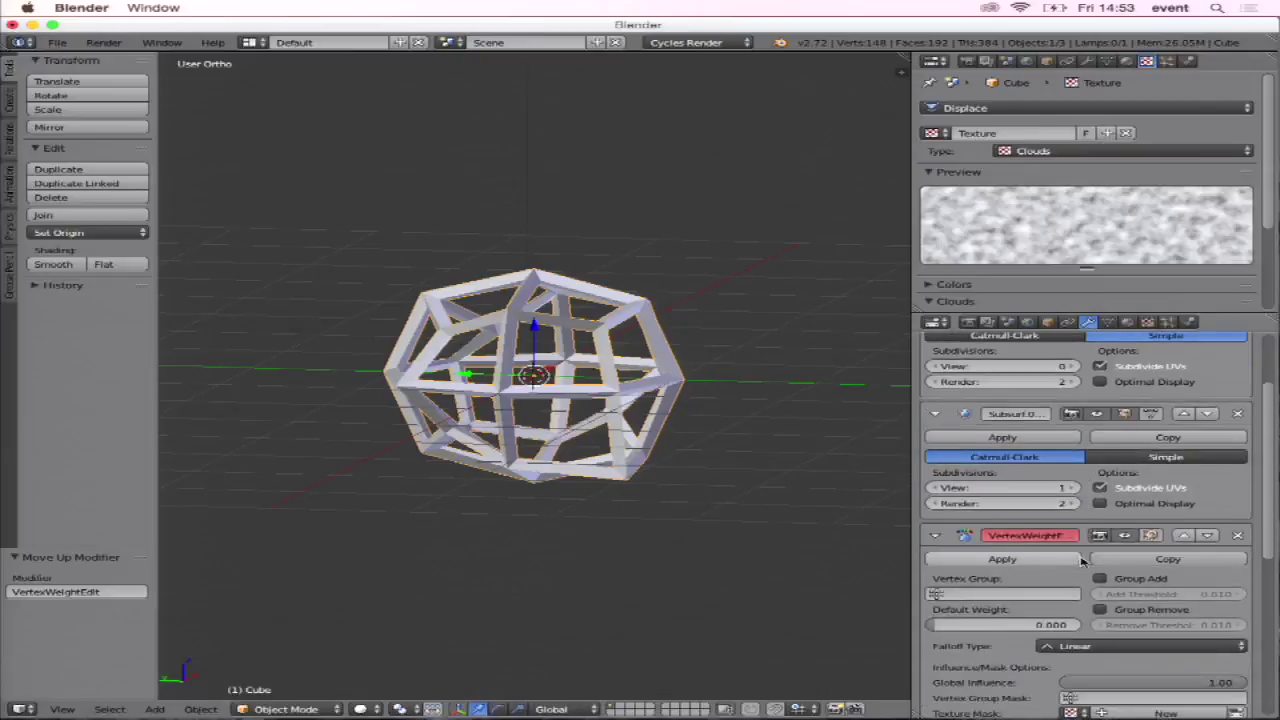
scroll(1080, 560, "down", 3)
scroll(1075, 596, "down", 1)
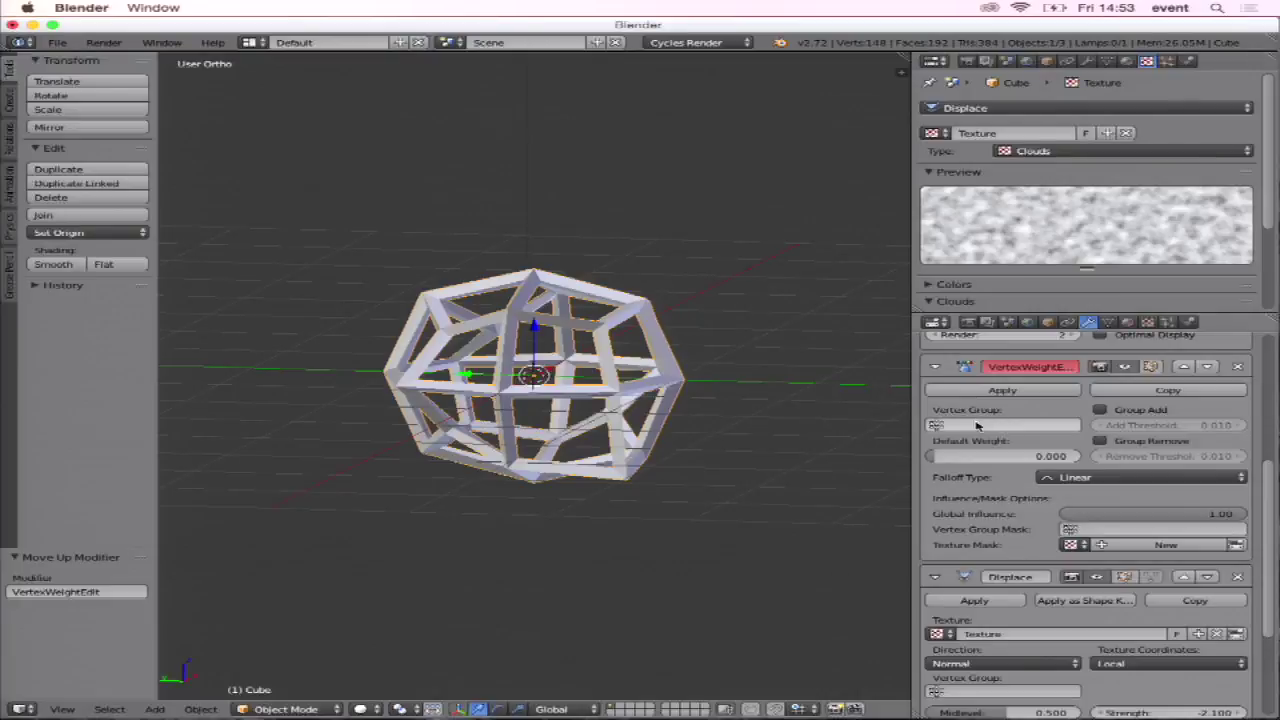
left_click(1108, 323)
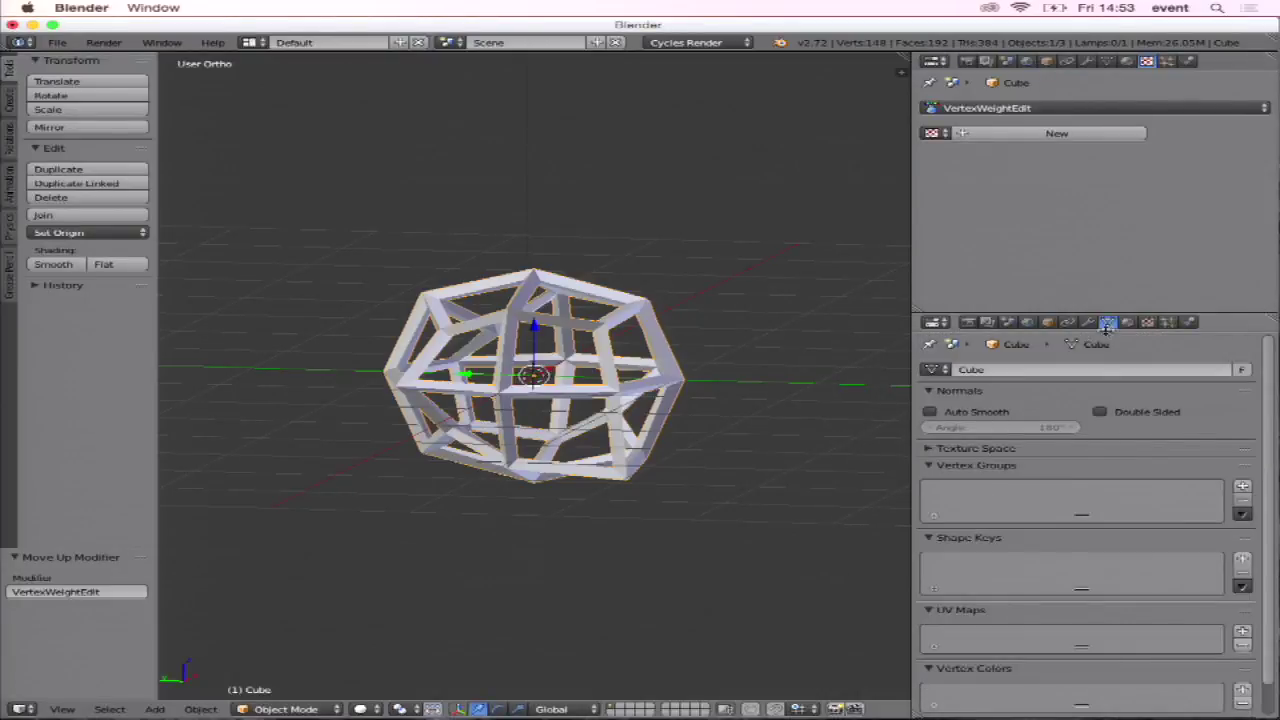
In Edit Mode, add a vertex group, assign the cube's vertices, and name it 'displace'.
key("Tab")
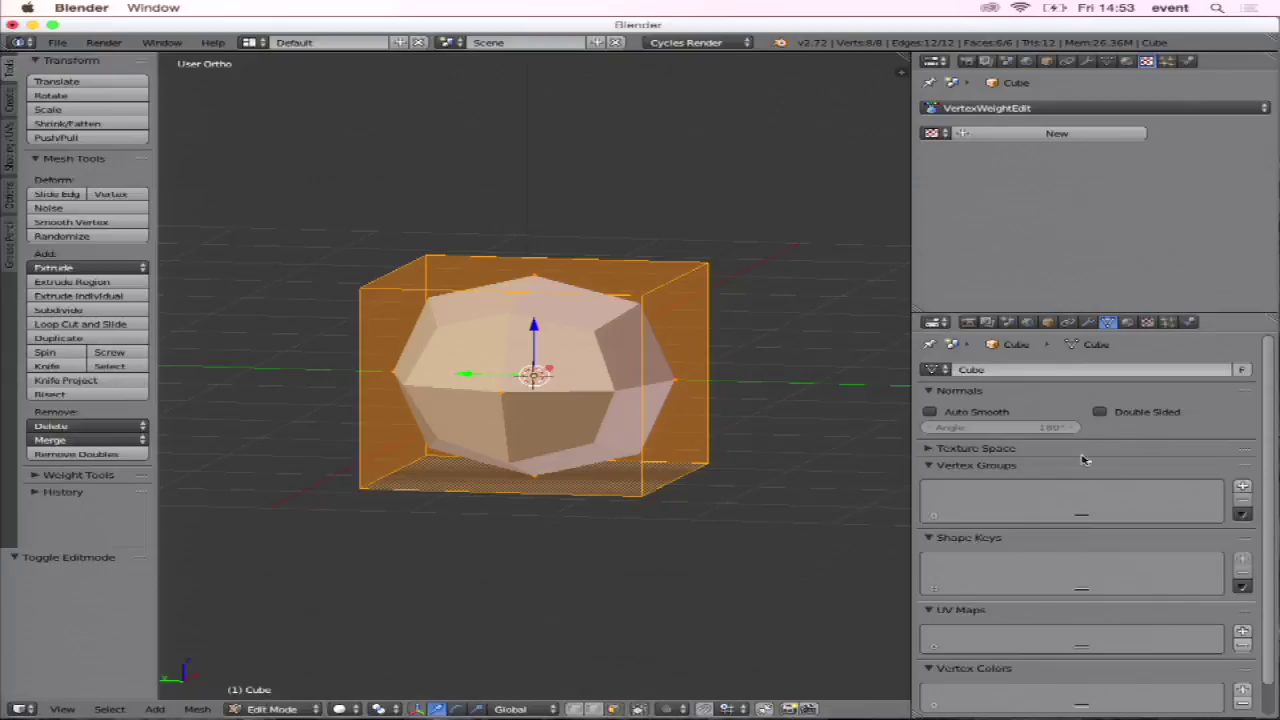
left_click(1243, 487)
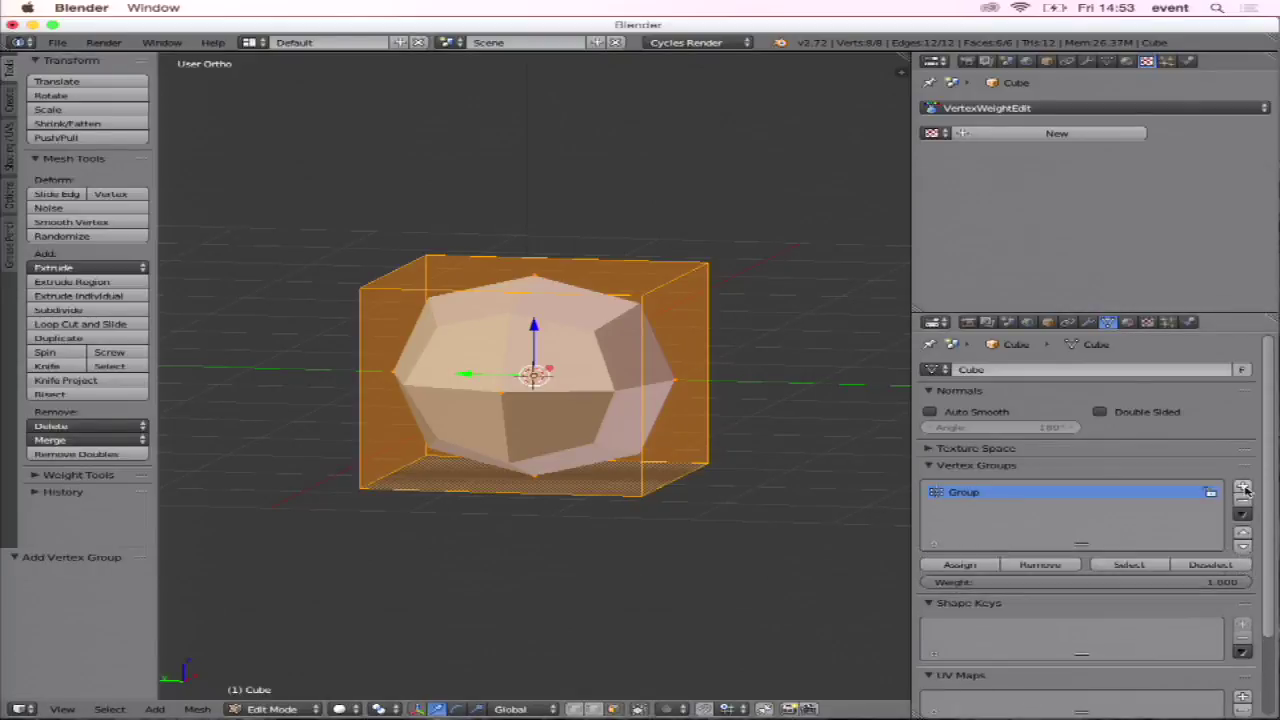
left_click(981, 567)
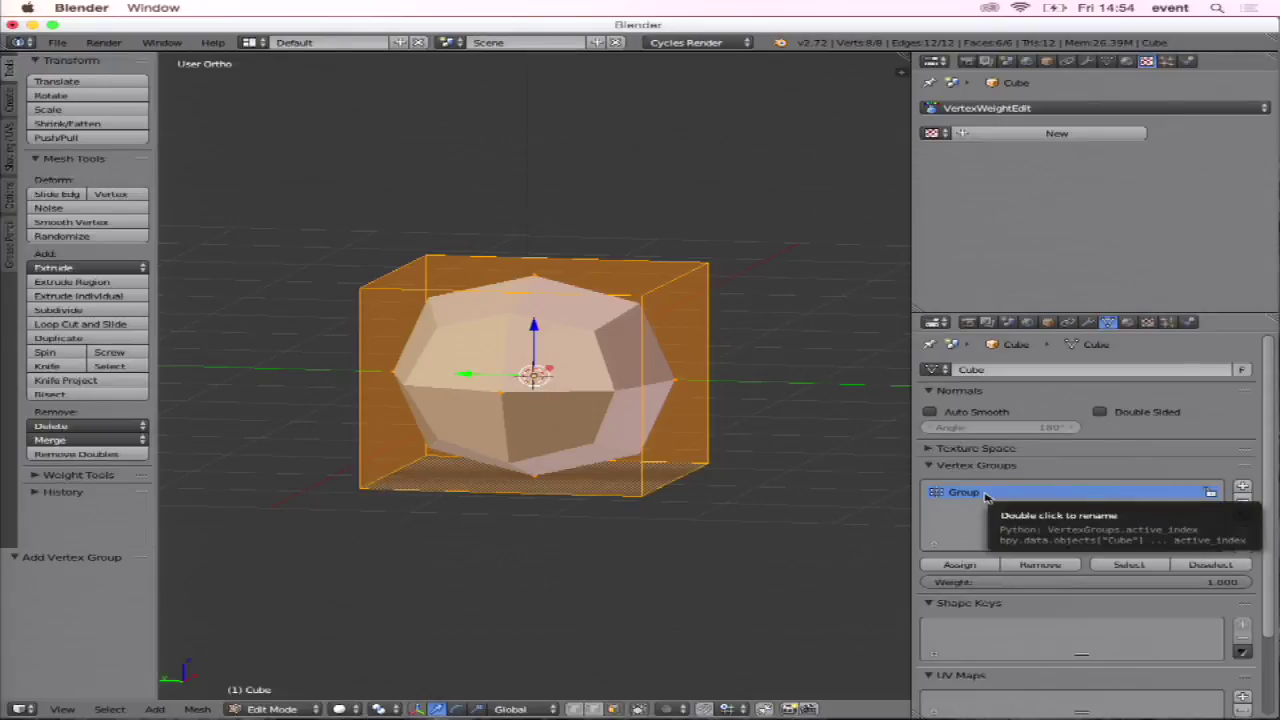
double_click(960, 494)
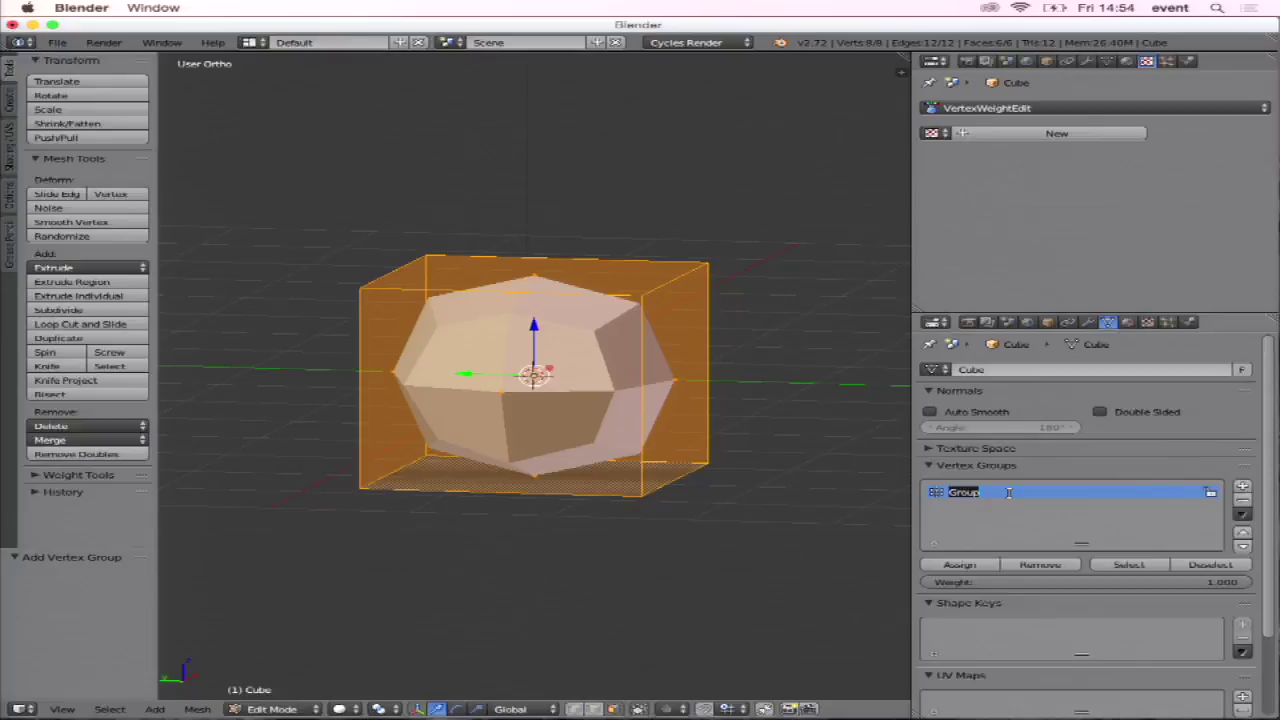
type("d")
key("Return")
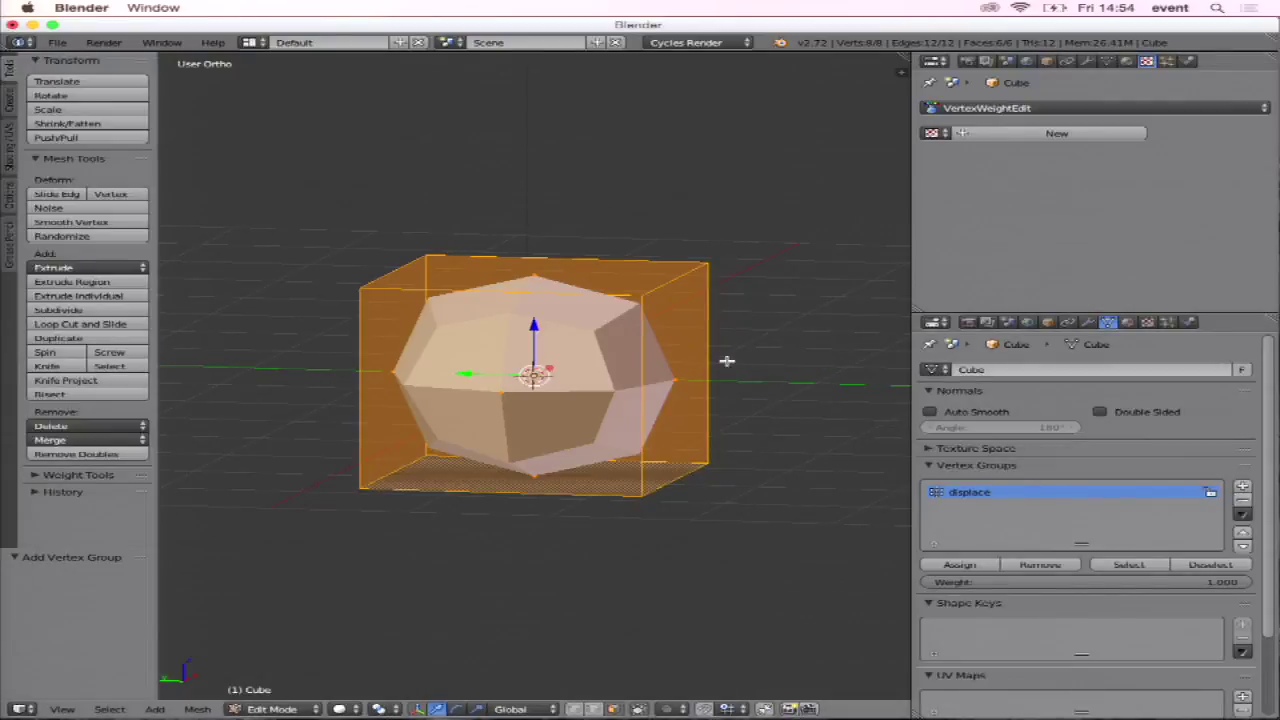
key("Tab")
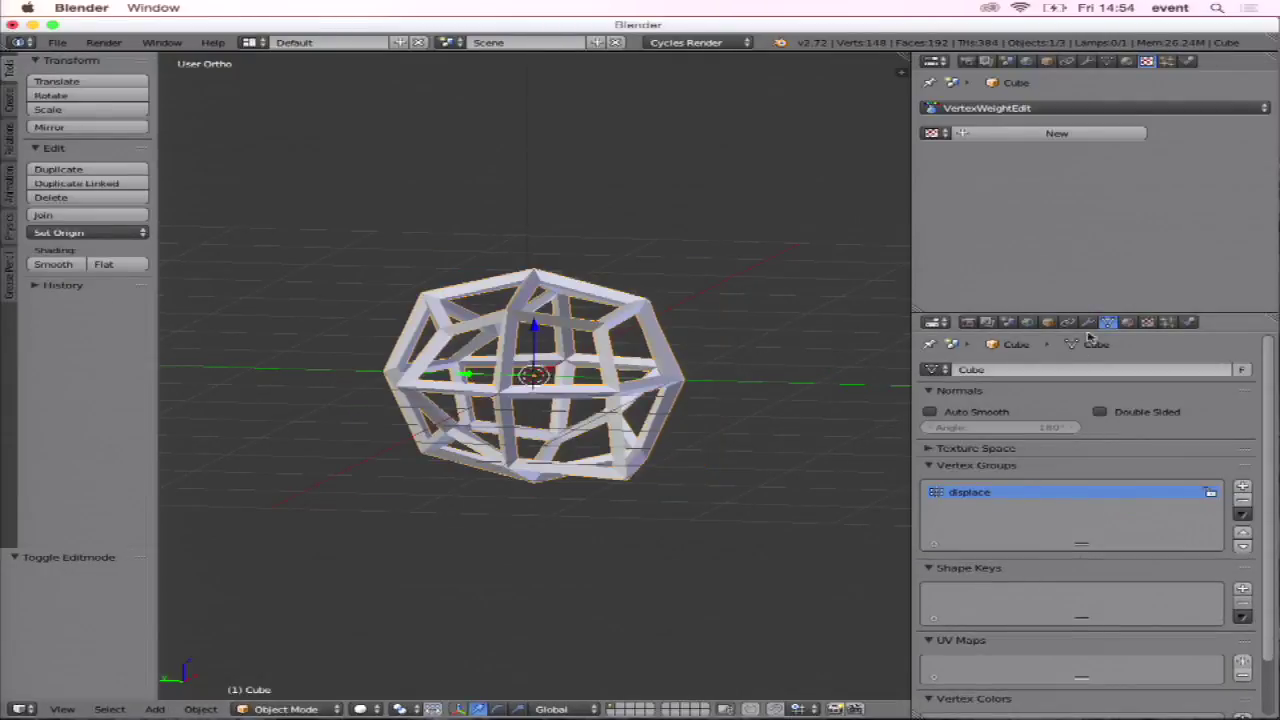
Set VertexWeightEdit's vertex group to displace and switch the cube to Weight Paint mode.
left_click(1092, 322)
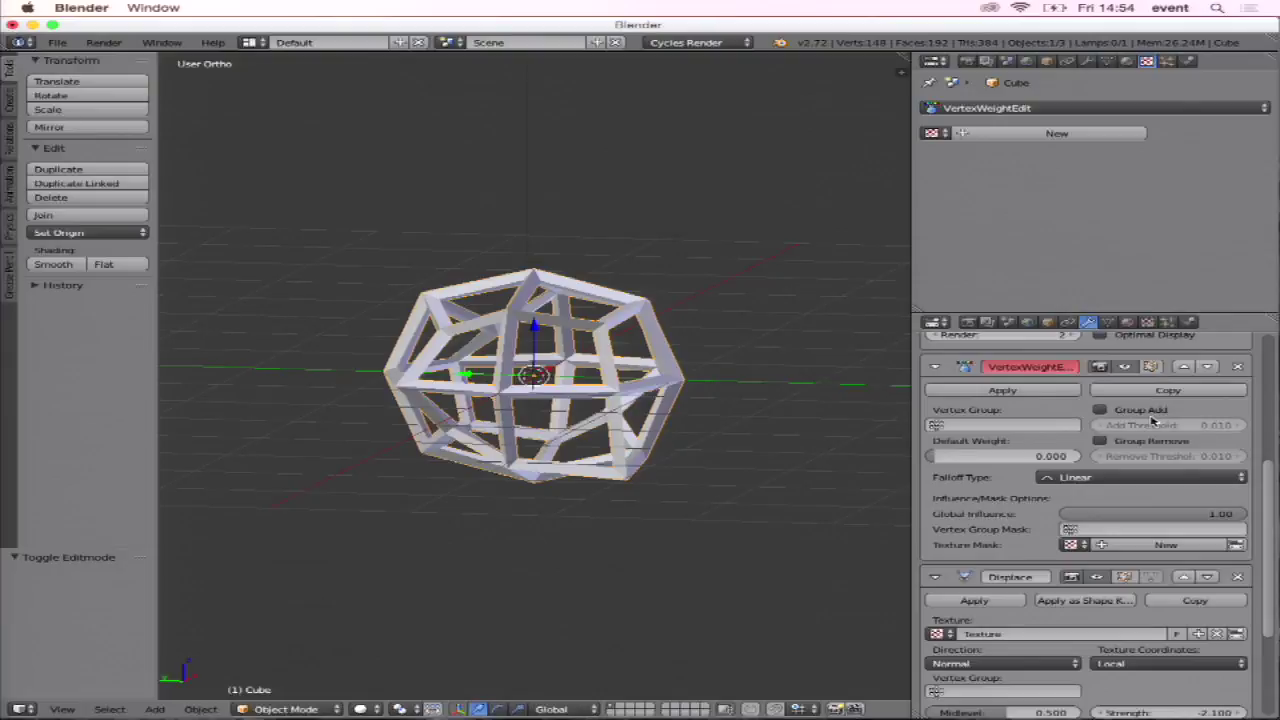
left_click(1040, 425)
left_click(1022, 446)
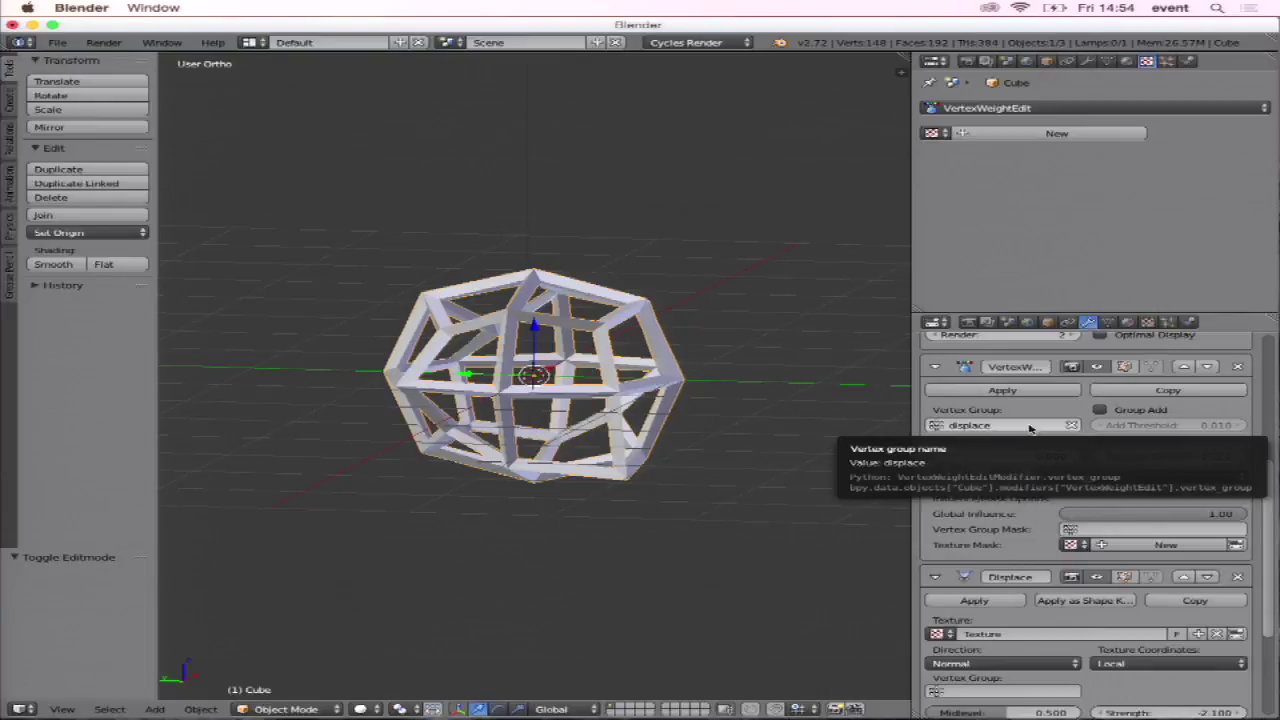
left_click(285, 709)
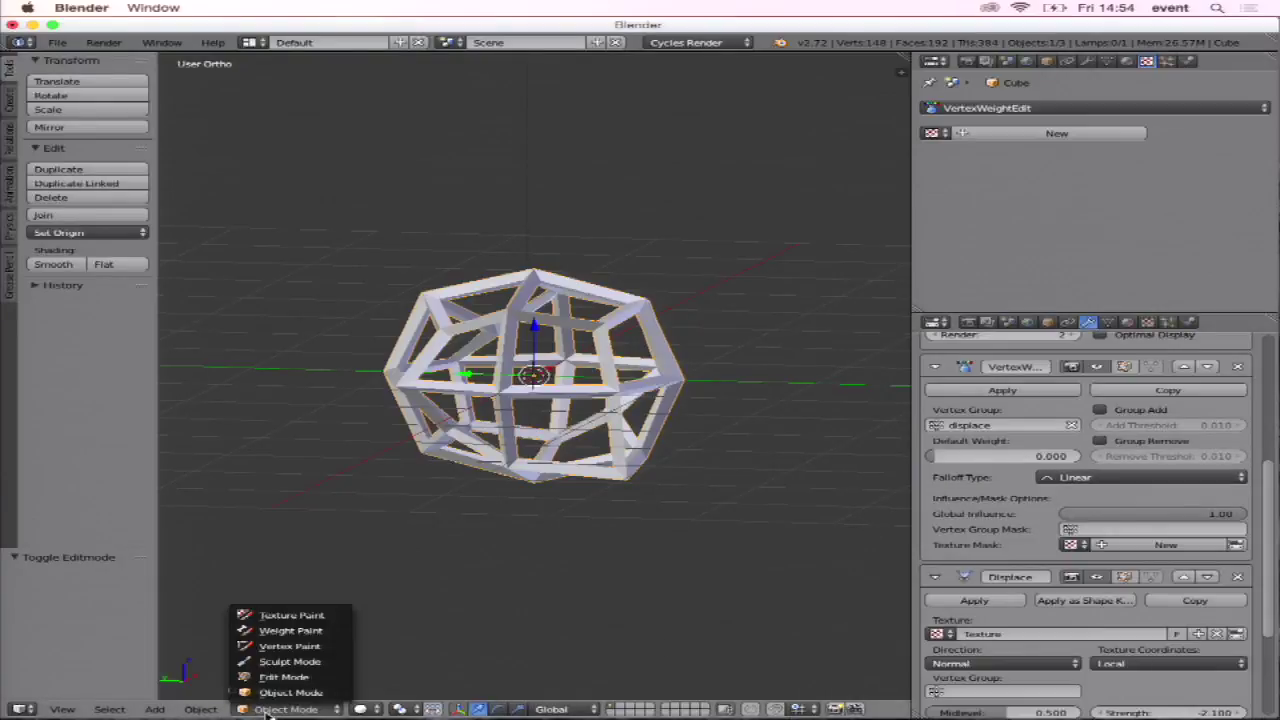
left_click(325, 633)
mouse_move(426, 526)
middle_mouse_down()
mouse_move(457, 506)
mouse_move(657, 463)
mouse_move(580, 514)
mouse_move(449, 451)
mouse_move(523, 471)
mouse_move(450, 500)
mouse_move(493, 487)
middle_mouse_up()
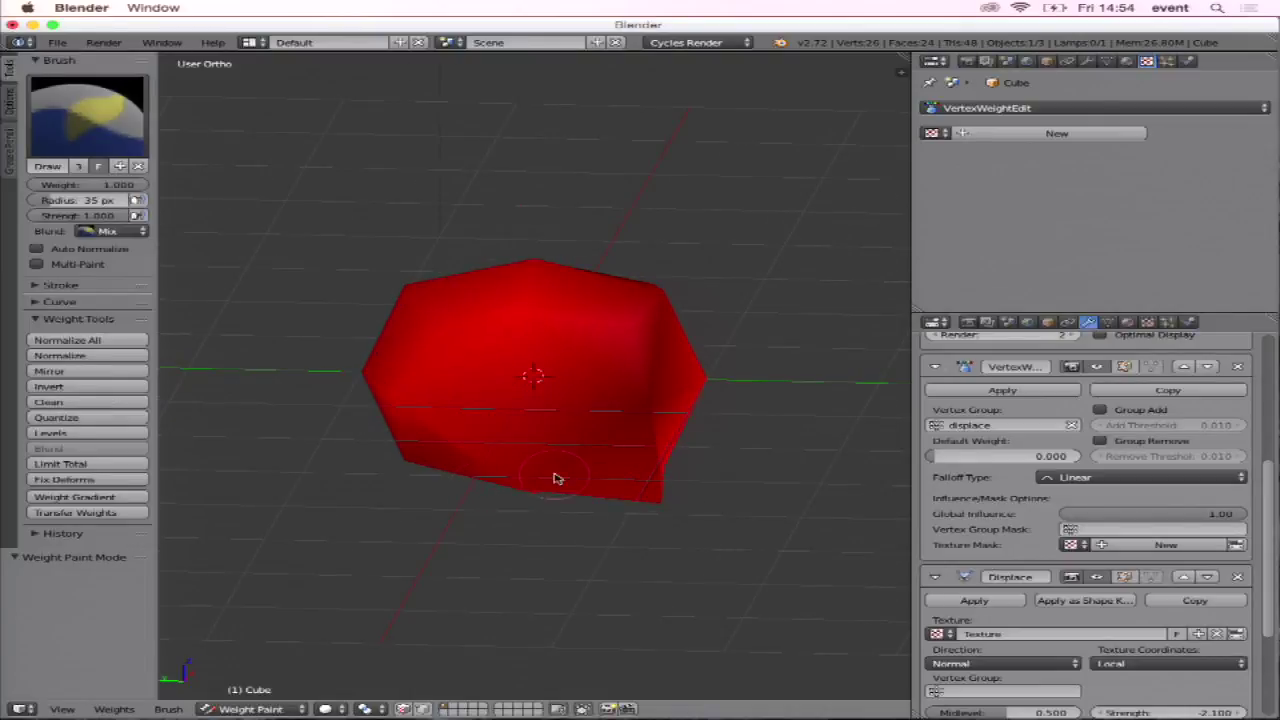
Set VertexWeightEdit's Falloff Type to Random.
left_click(1066, 481)
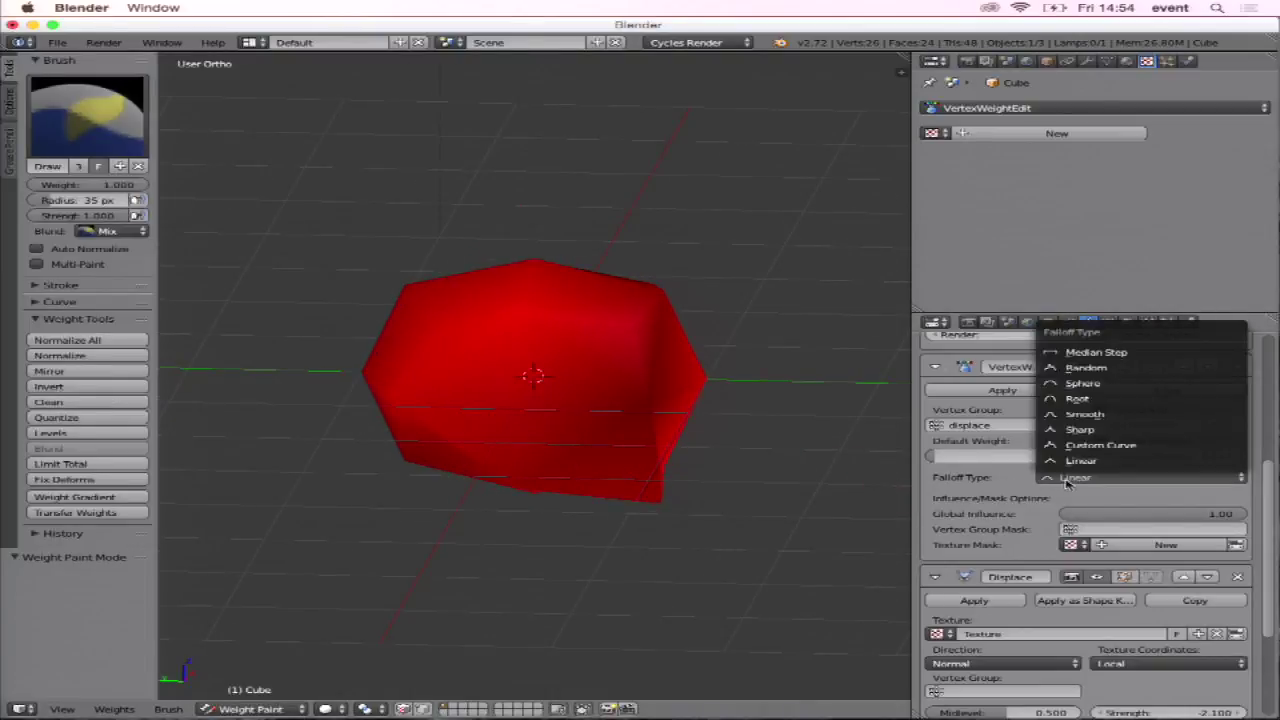
left_click(1016, 490)
left_click(1090, 484)
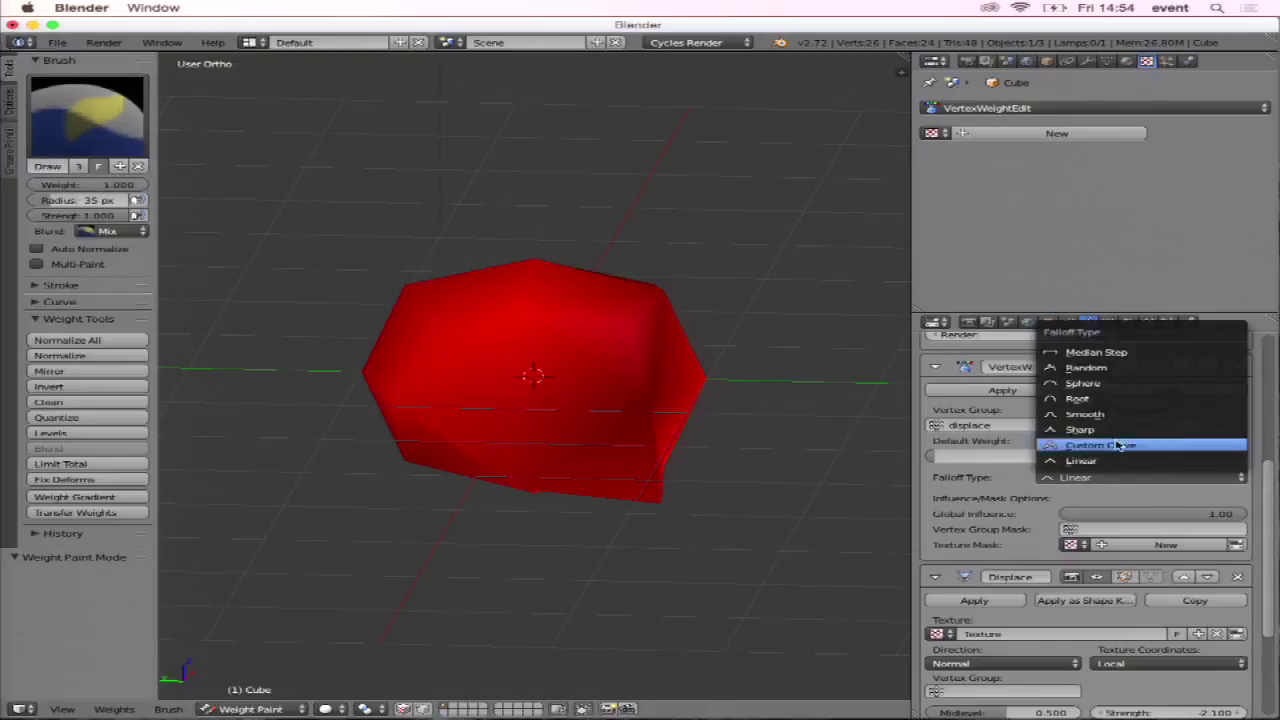
left_click(1118, 370)
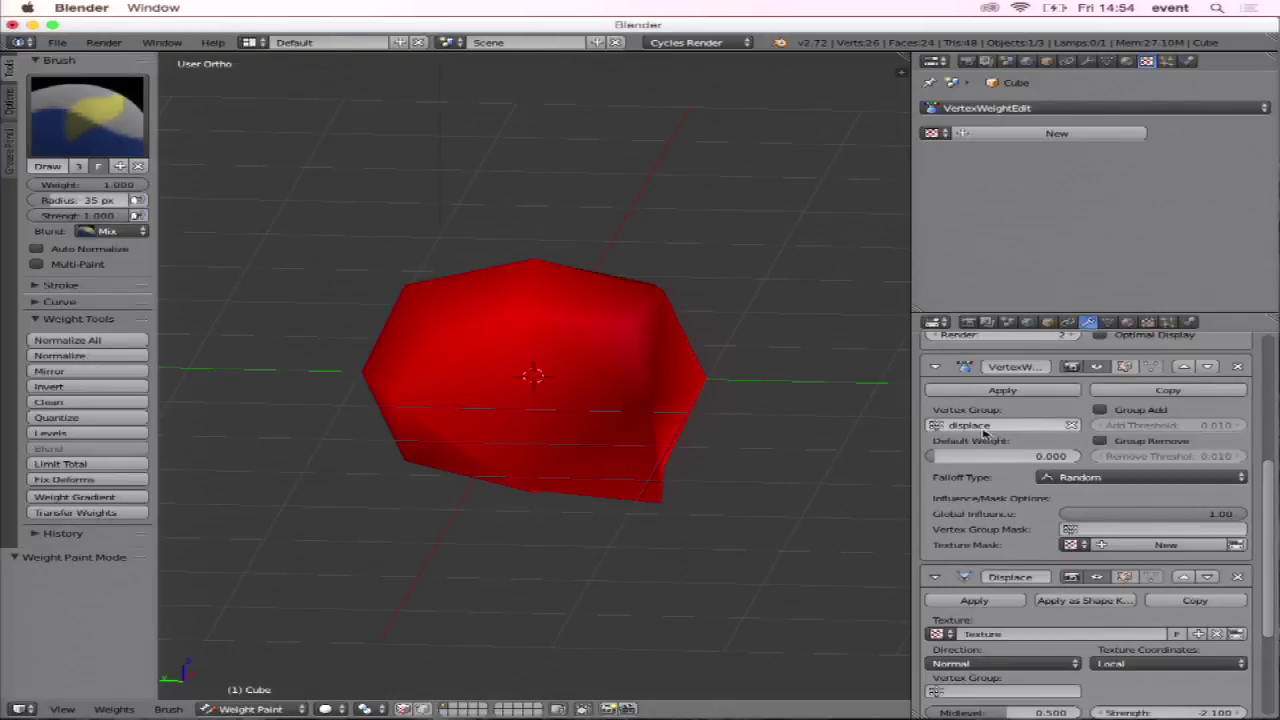
scroll(850, 420, "down", 3)
scroll(965, 443, "down", 2)
scroll(965, 445, "up", 1)
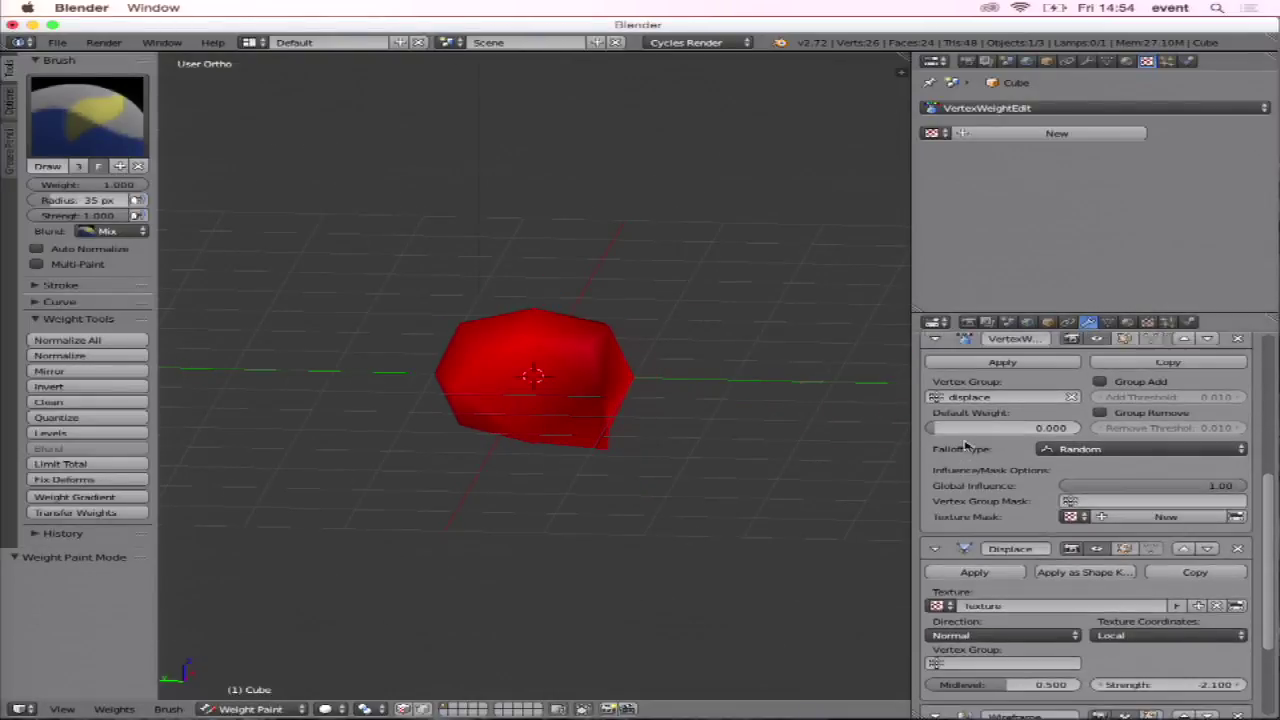
scroll(965, 445, "up", 5)
scroll(965, 447, "up", 3)
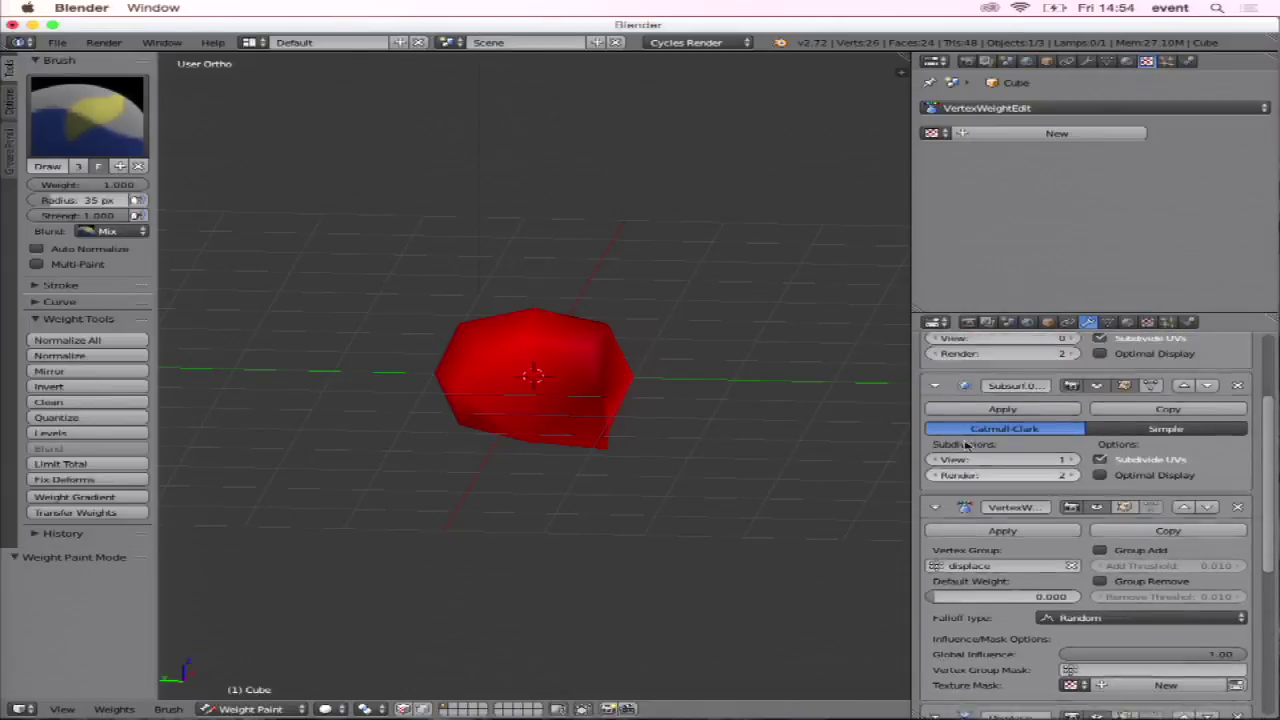
scroll(965, 447, "up", 2)
left_click(1108, 323)
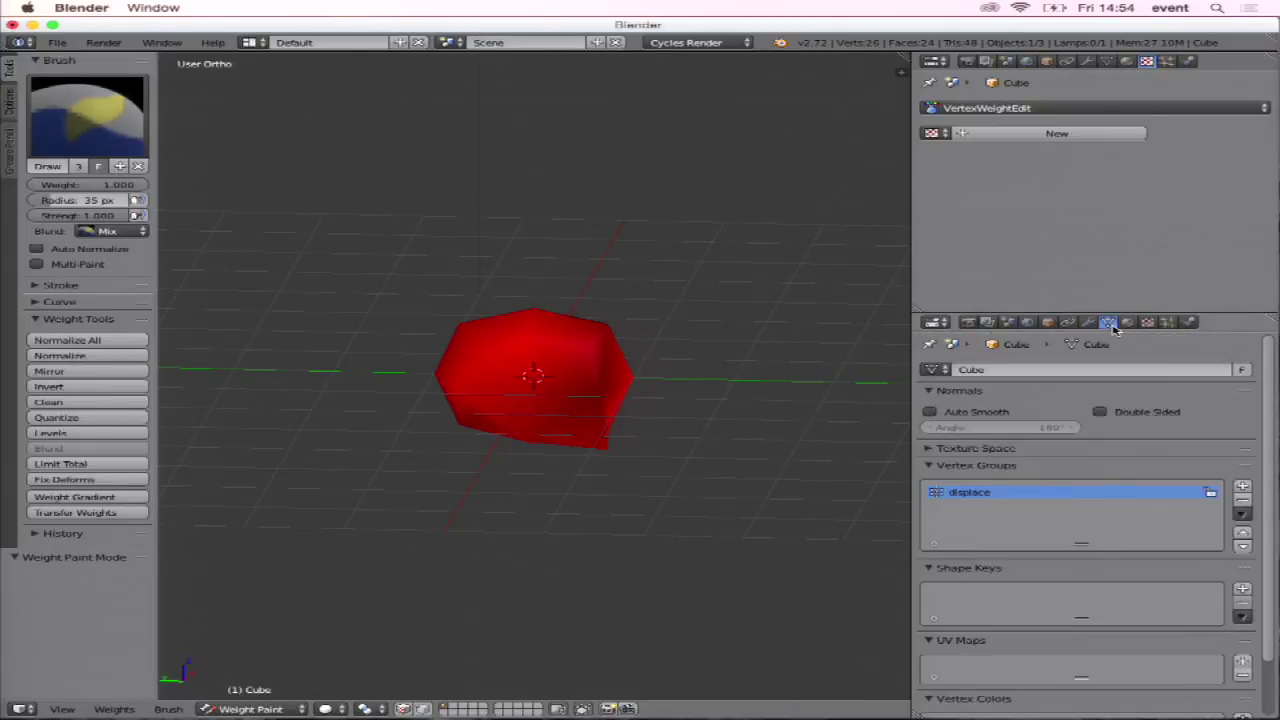
Drag the displace group's weight to 0 in Edit Mode, then check the cube in Weight Paint.
key("Tab")
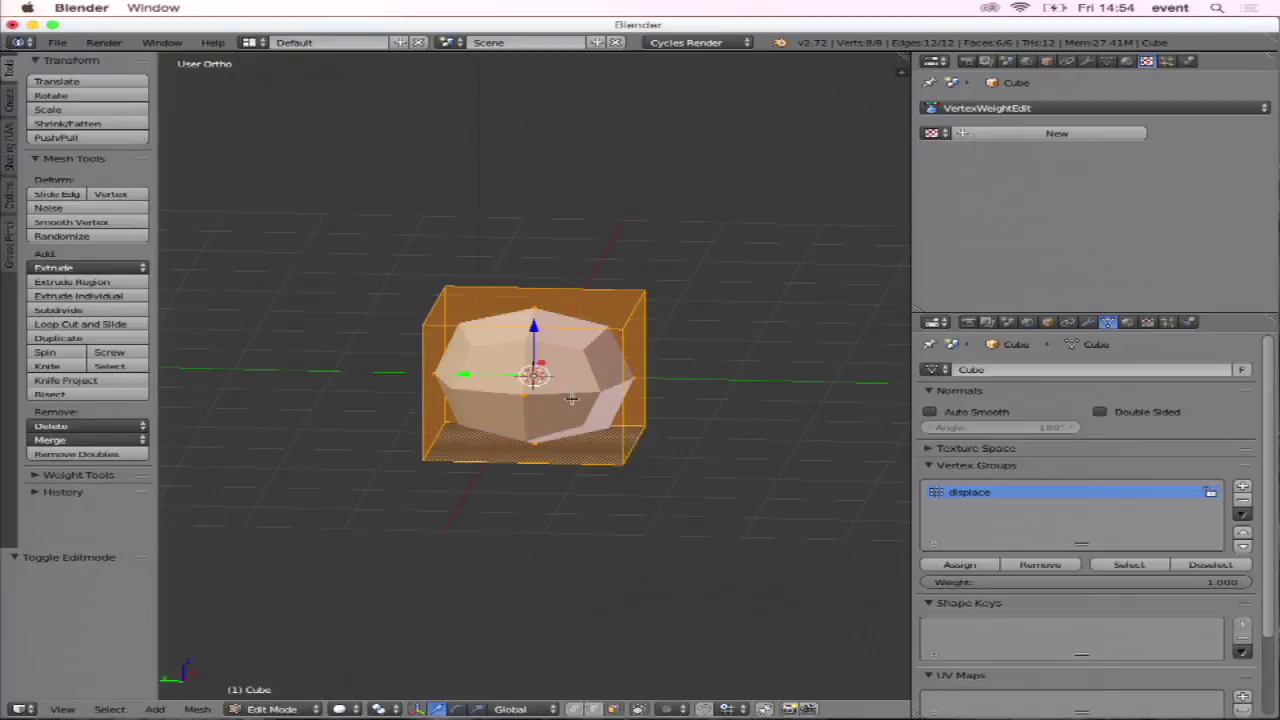
left_click_drag(1140, 582, 1050, 582)
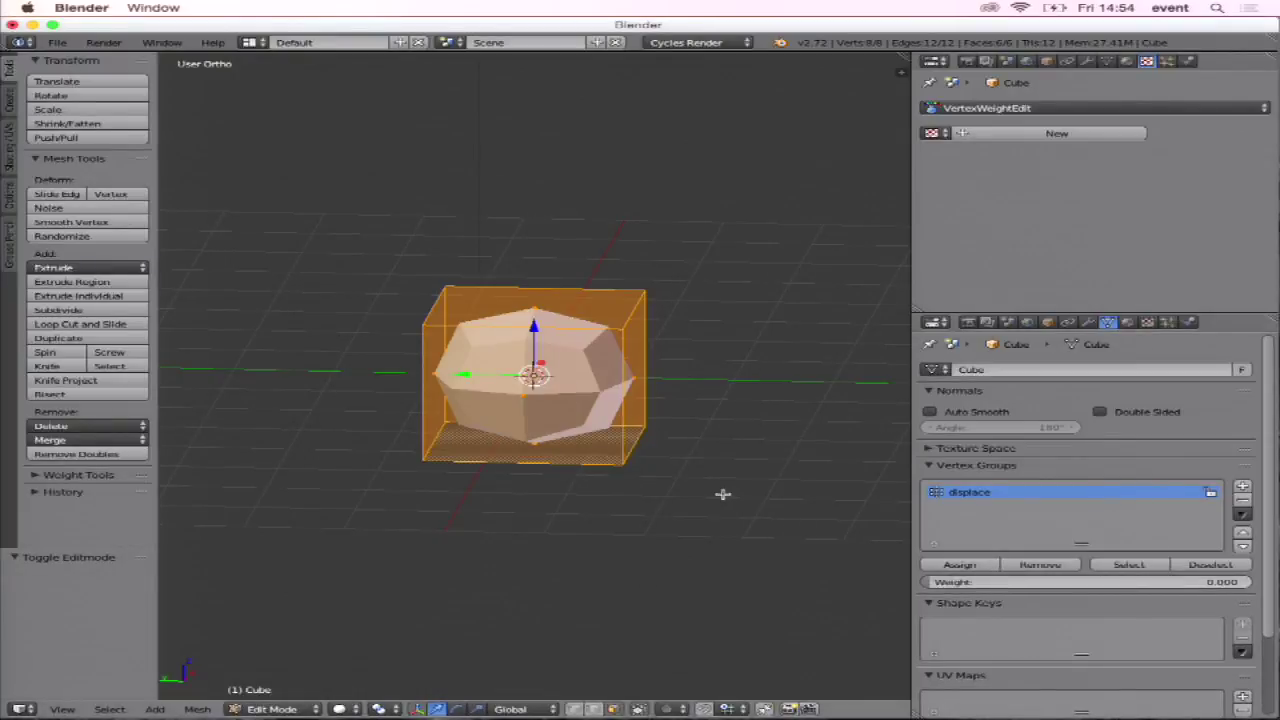
key("ctrl+Tab")
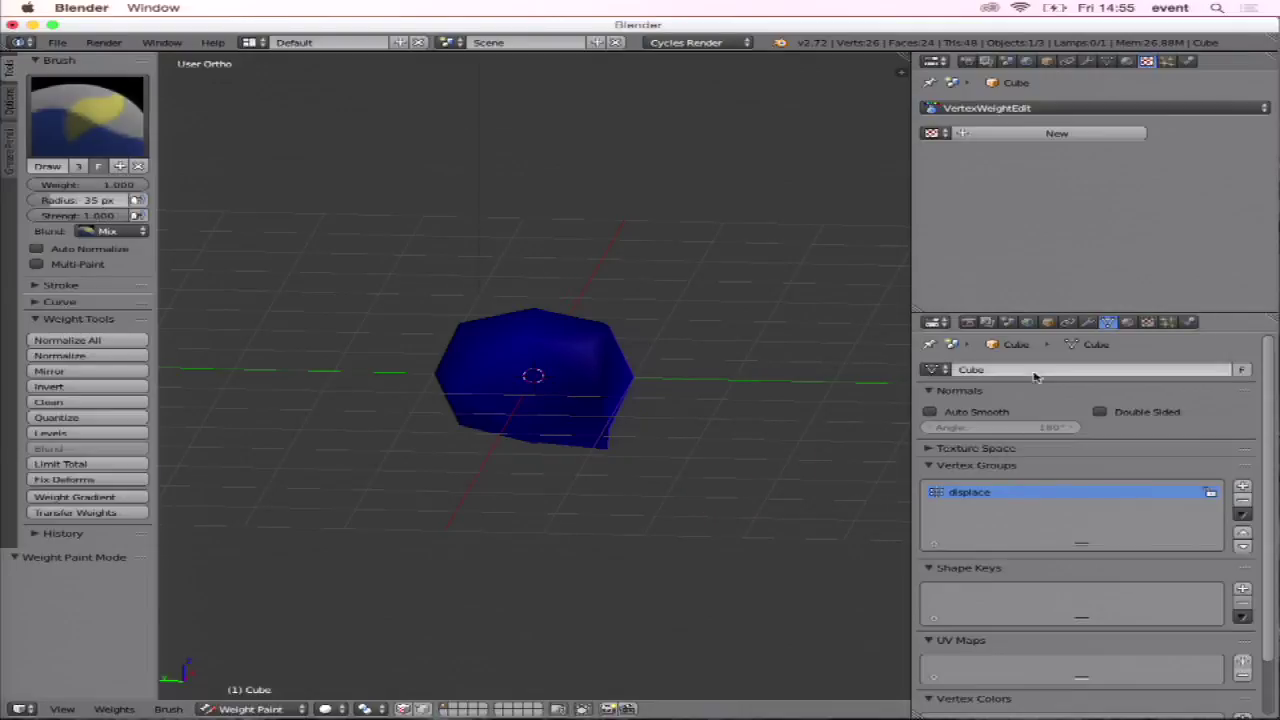
left_click(1089, 322)
scroll(1106, 438, "down", 2)
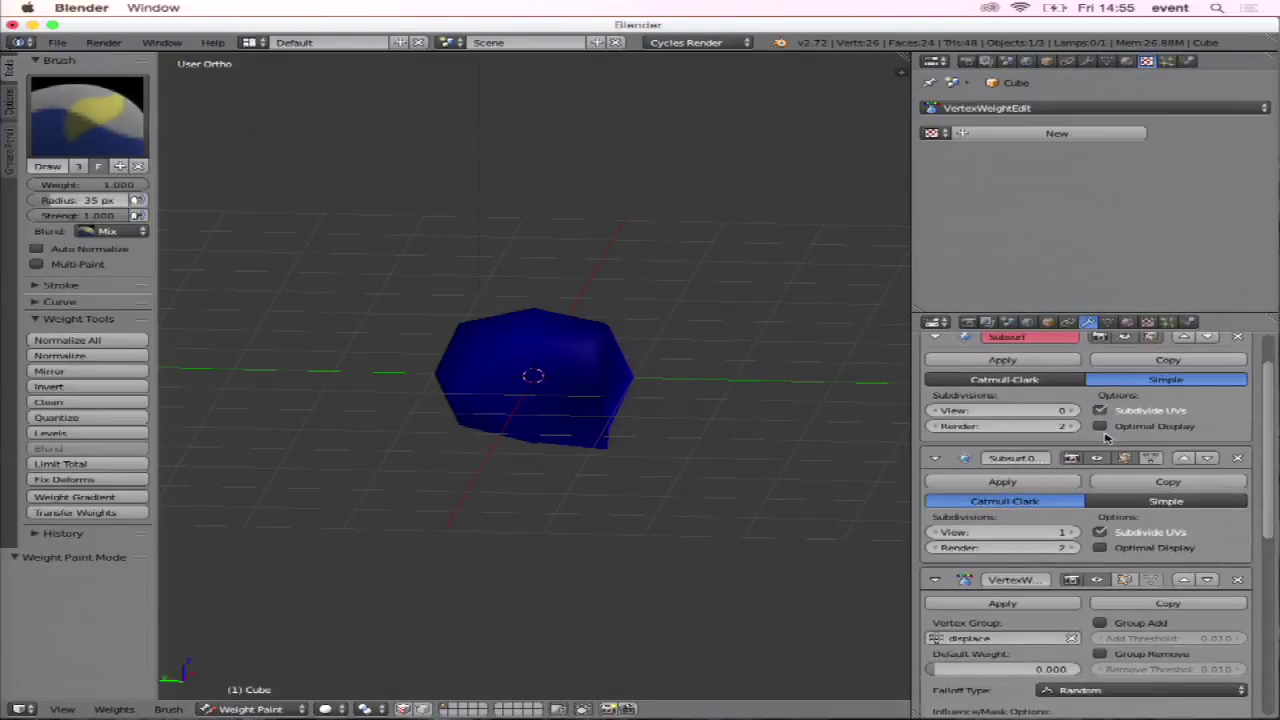
scroll(1106, 437, "up", 1)
scroll(1106, 437, "down", 1)
scroll(1110, 440, "up", 2)
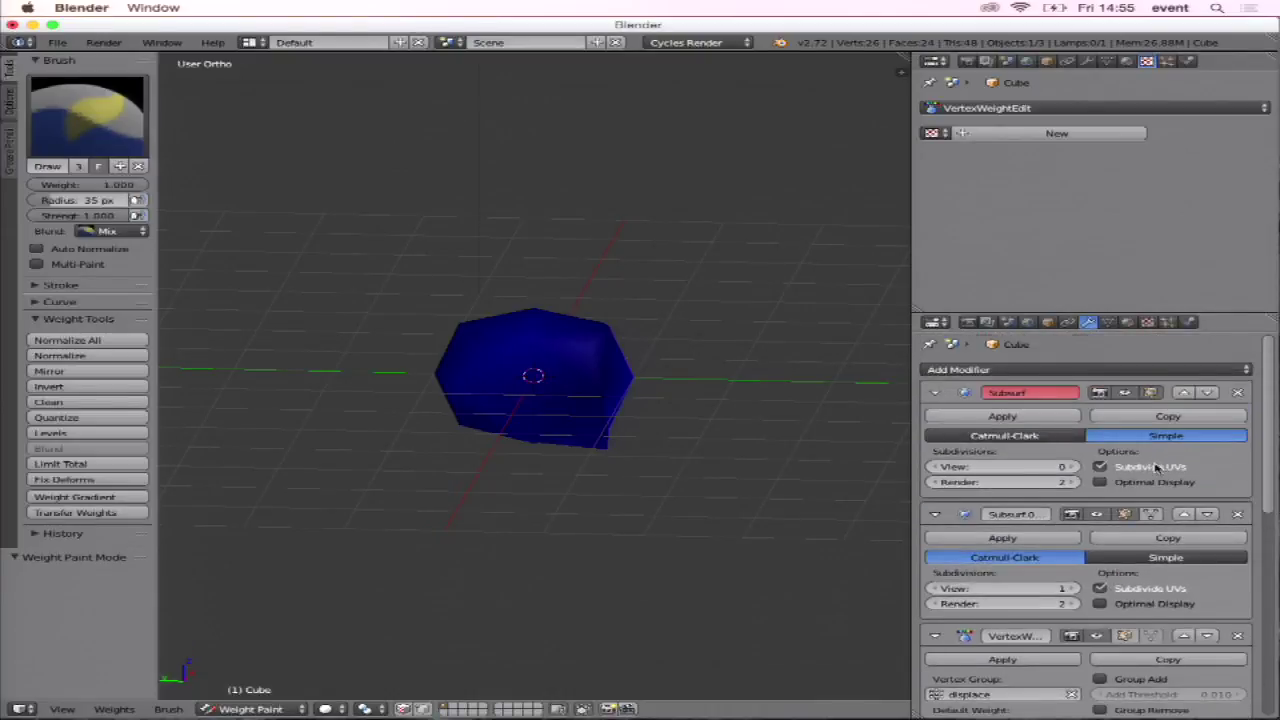
scroll(1156, 466, "down", 5)
scroll(1063, 443, "down", 4)
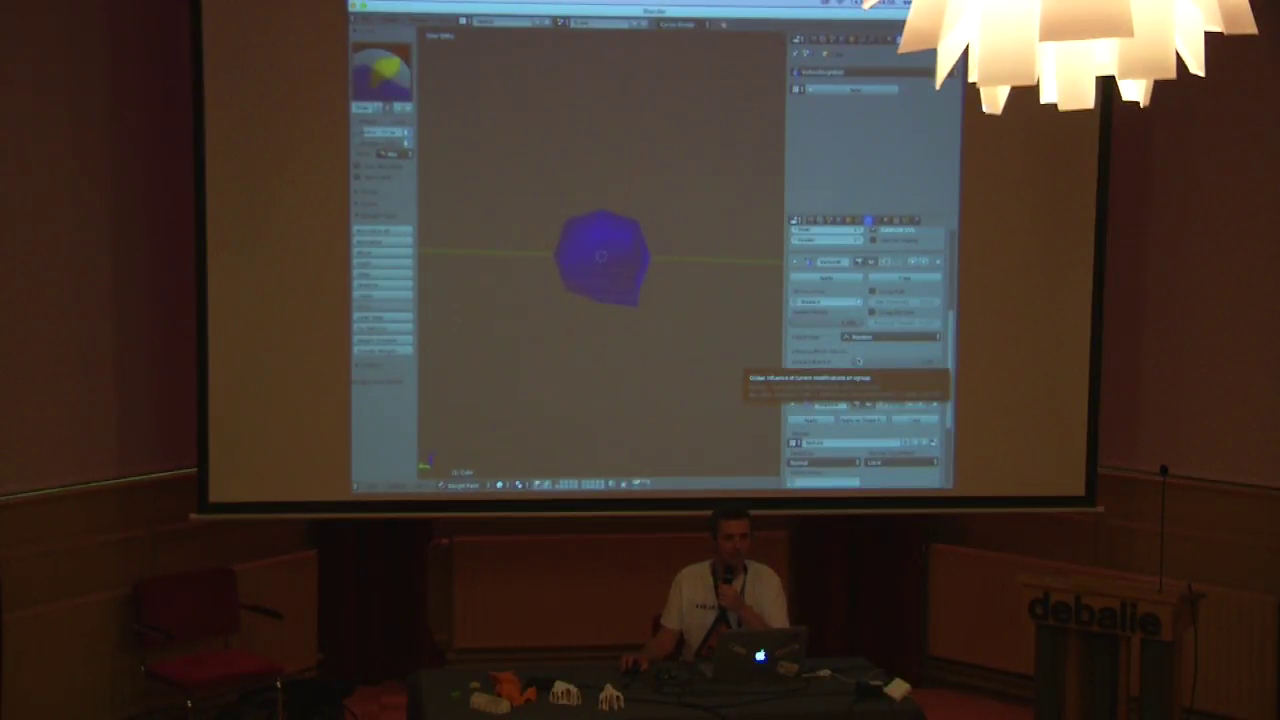
Toggle out of and back into Weight Paint mode to refresh the cube's weights to full red.
left_click(872, 224)
key("ctrl+Tab")
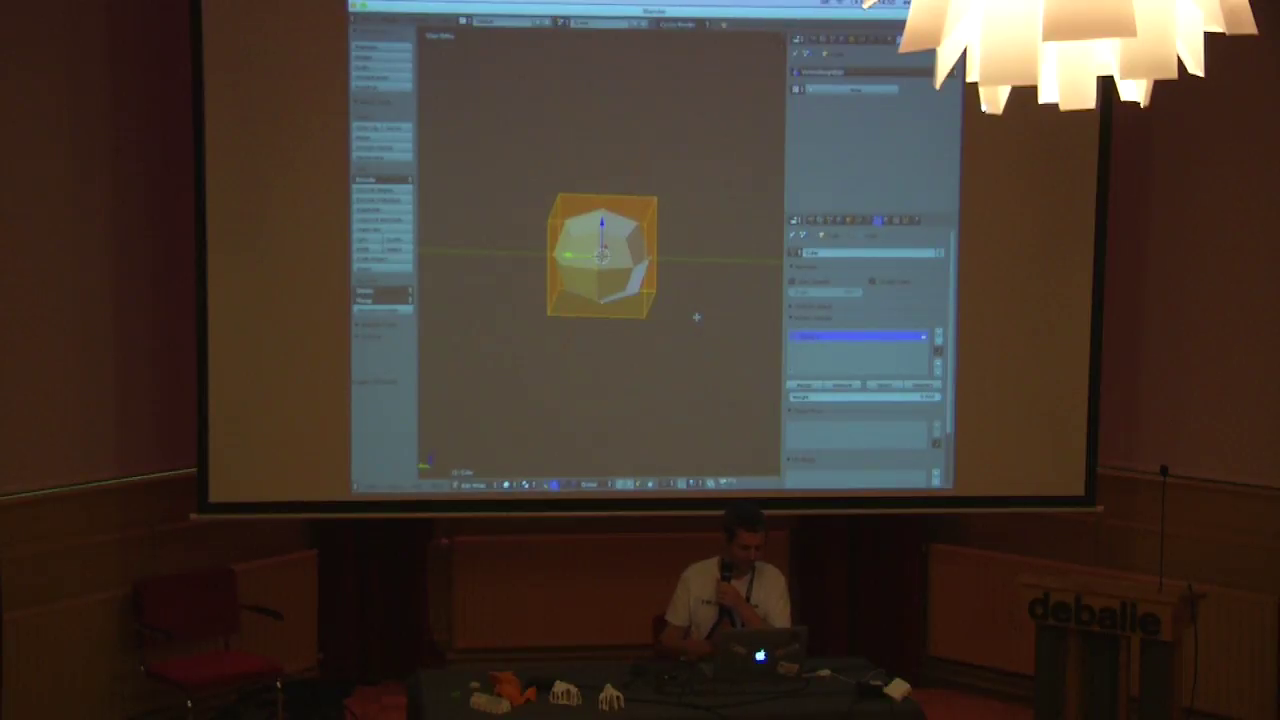
key("ctrl+Tab")
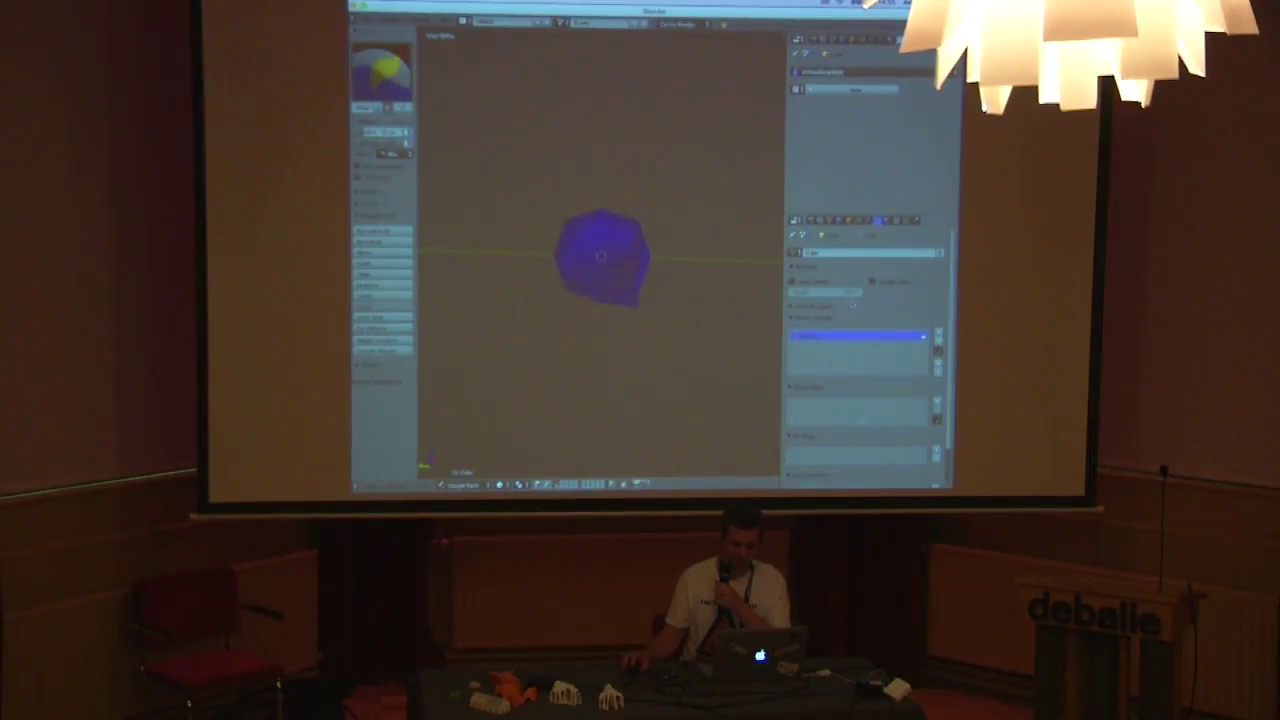
left_click(870, 221)
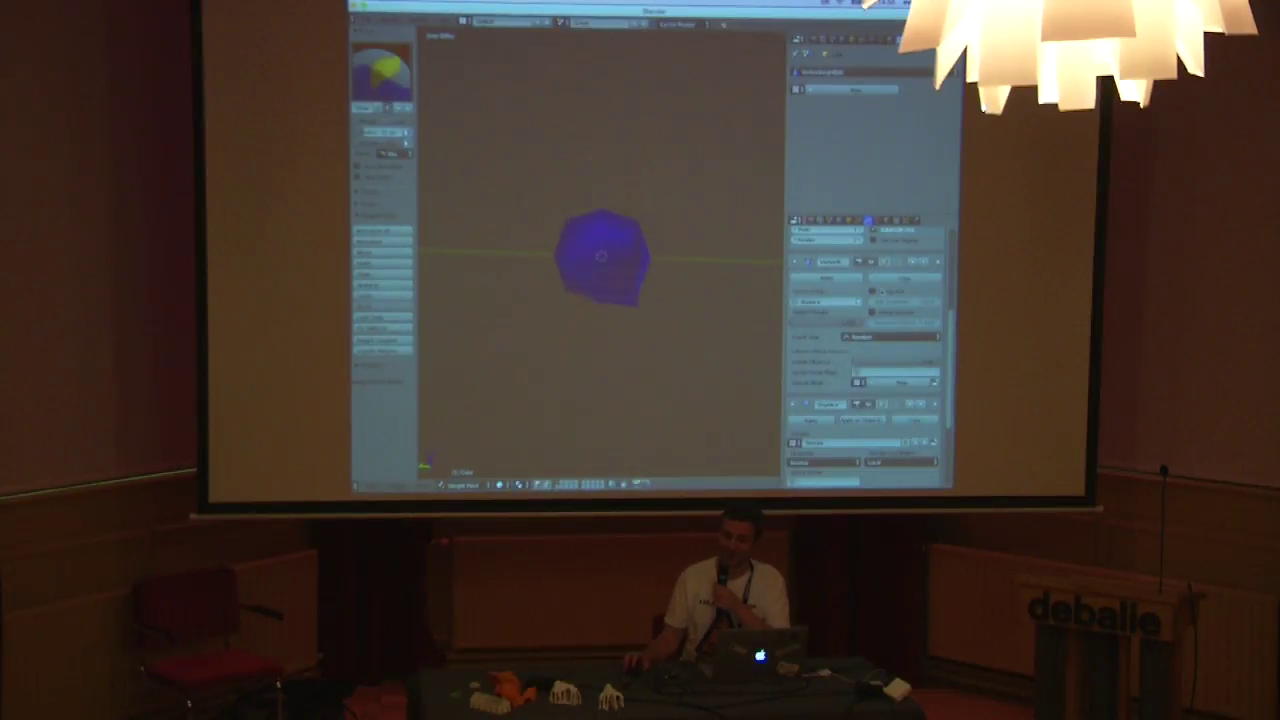
scroll(866, 350, "up", 3)
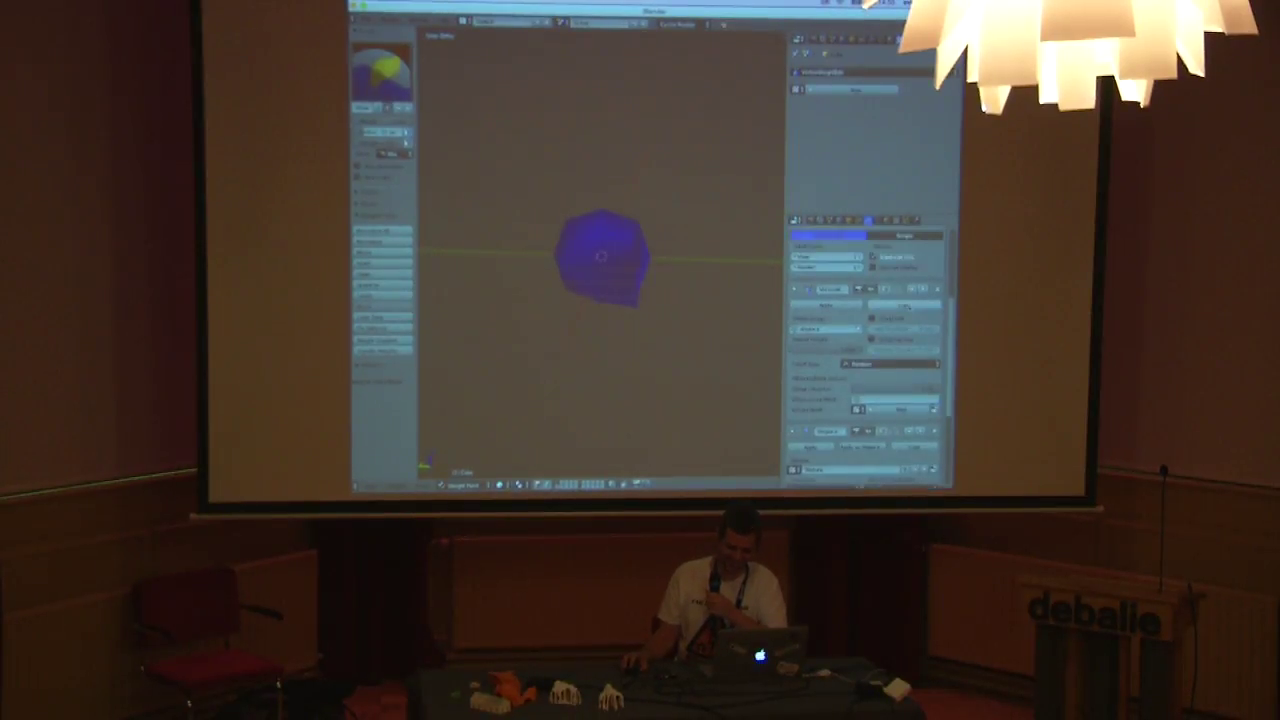
scroll(866, 350, "up", 2)
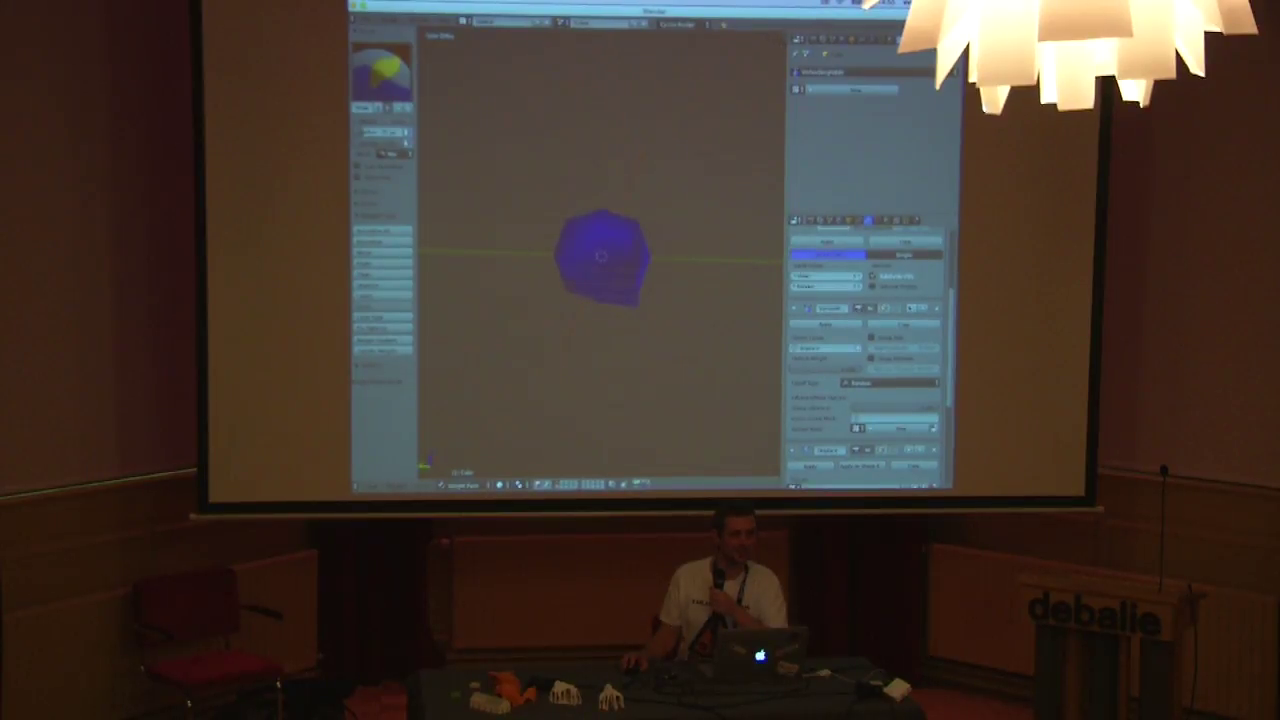
left_click(879, 220)
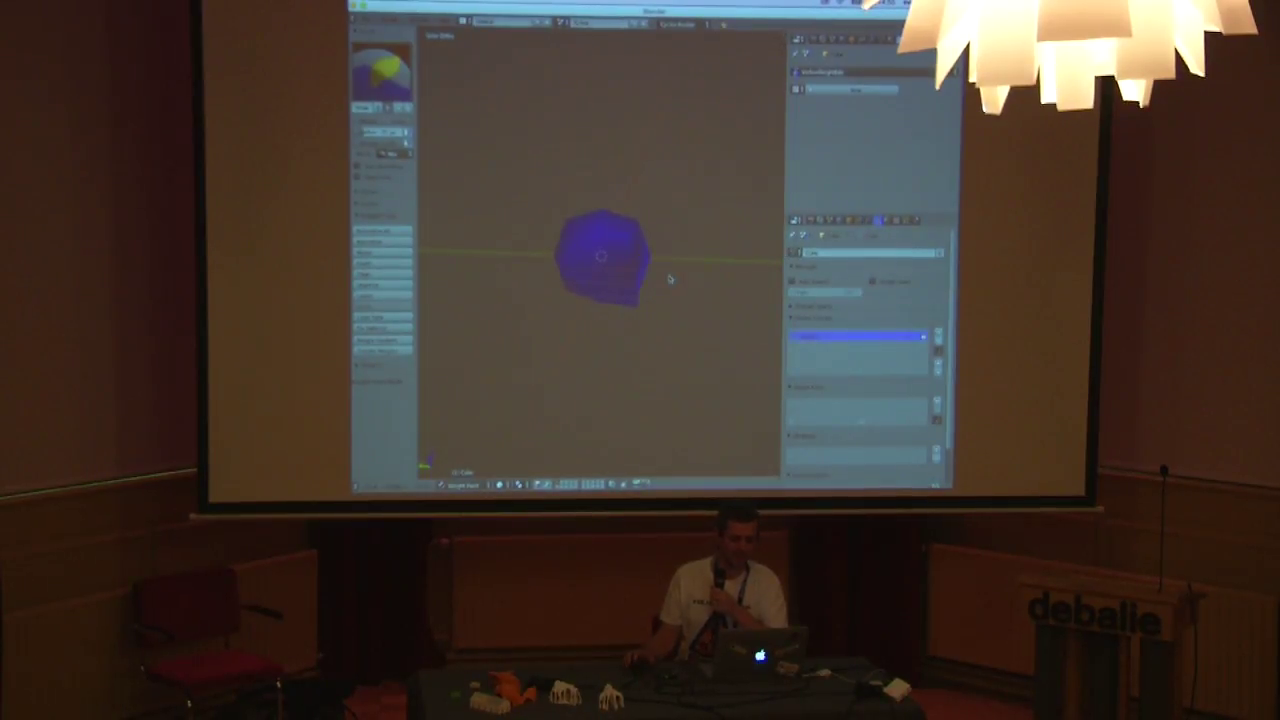
key("ctrl+Tab")
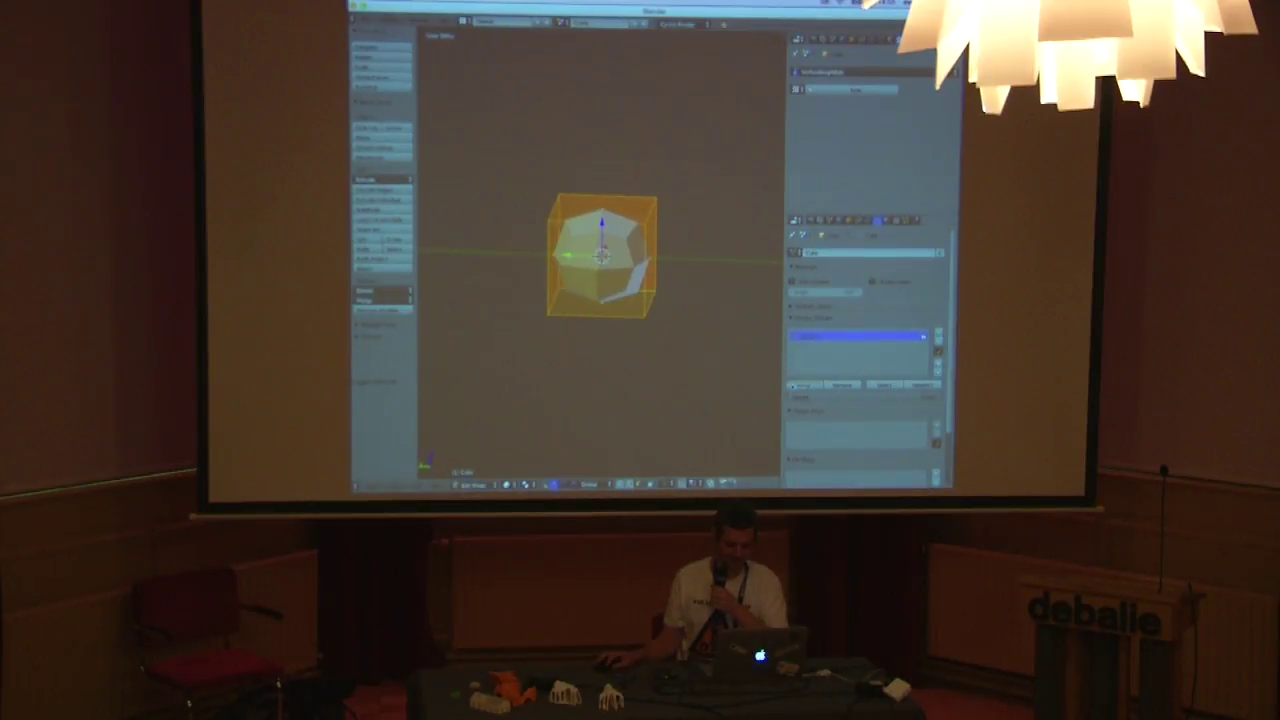
key("ctrl+Tab")
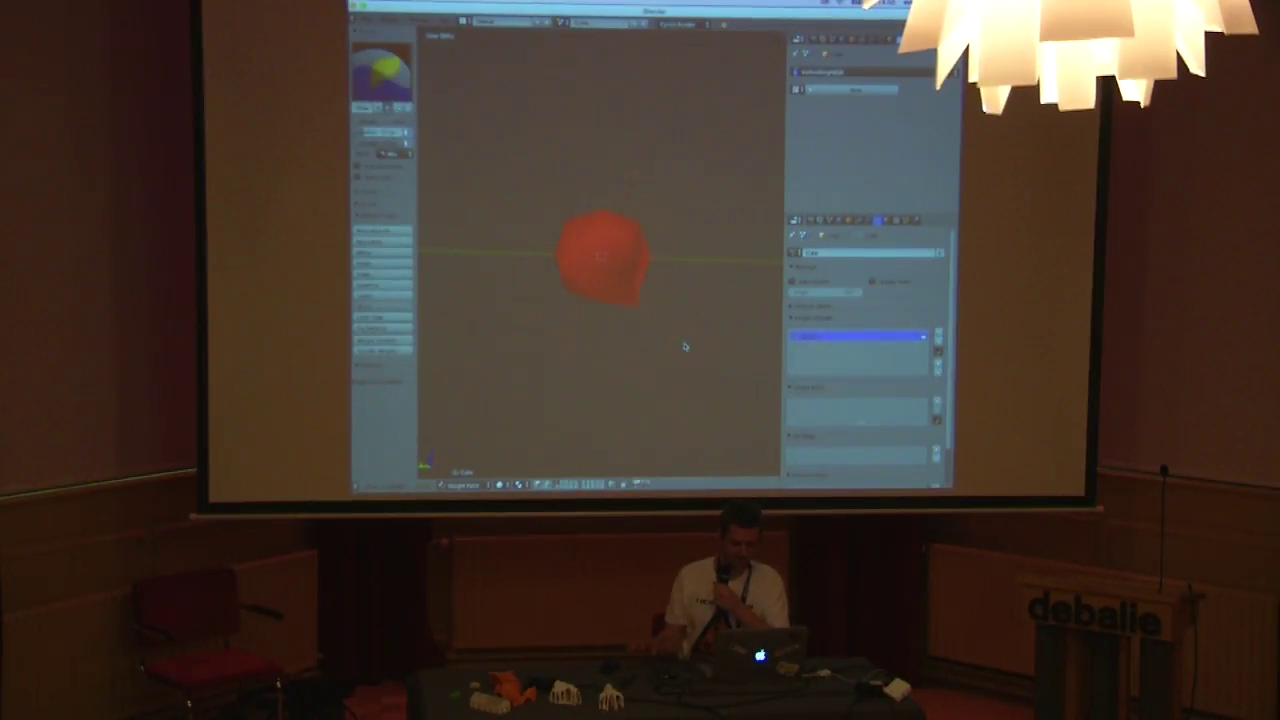
Enable the Subsurf modifier's viewport display so the cube appears rounded.
scroll(866, 350, "down", 3)
scroll(866, 350, "down", 2)
scroll(866, 350, "down", 2)
scroll(866, 350, "down", 2)
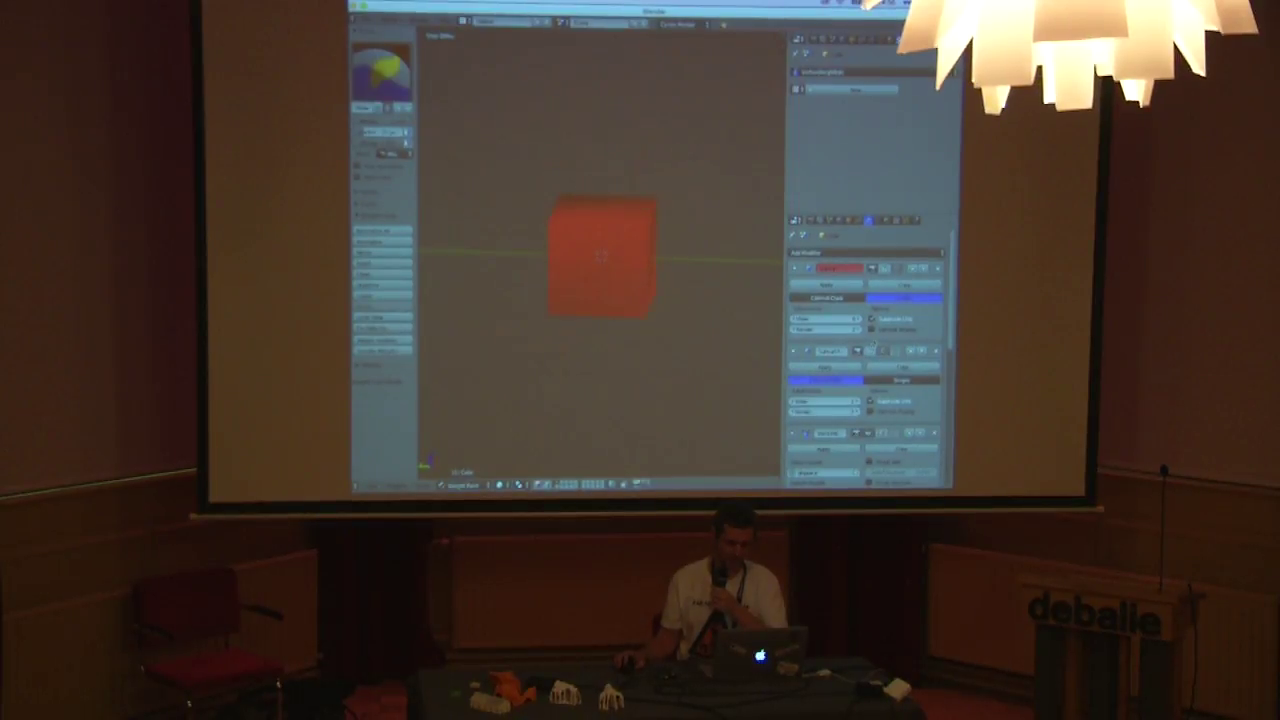
scroll(870, 345, "down", 2)
scroll(871, 300, "up", 2)
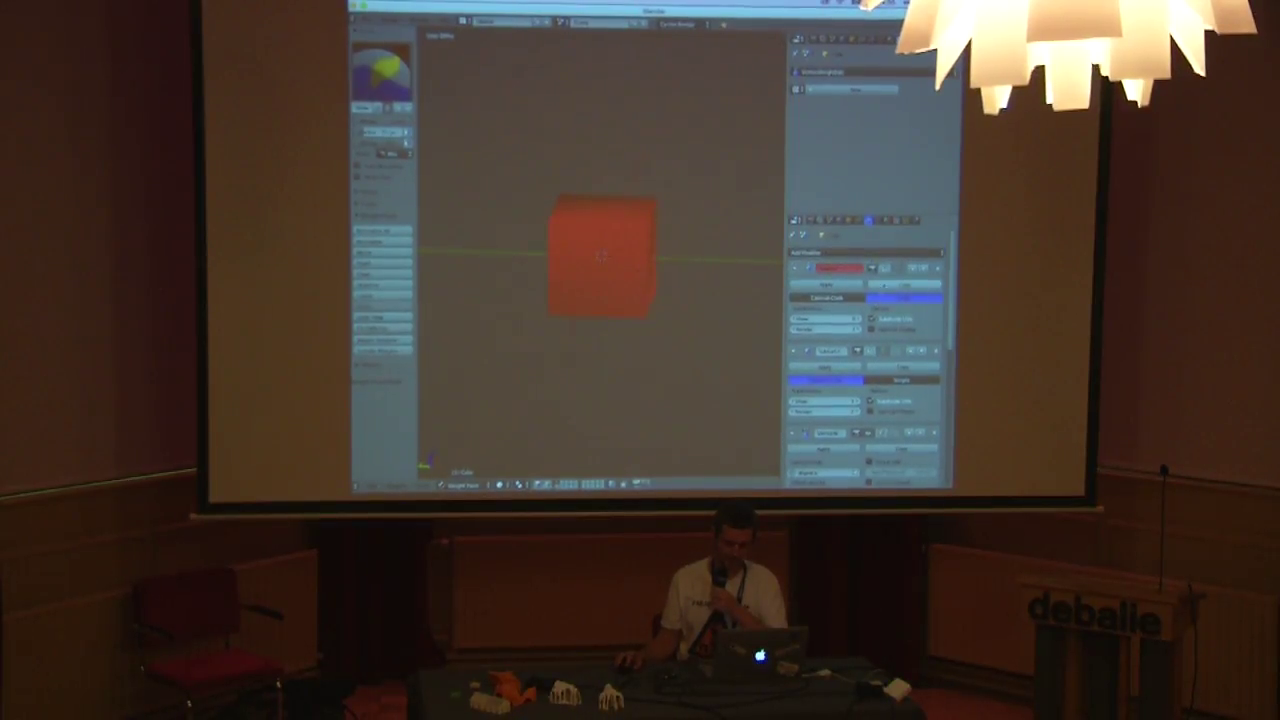
left_click(870, 351)
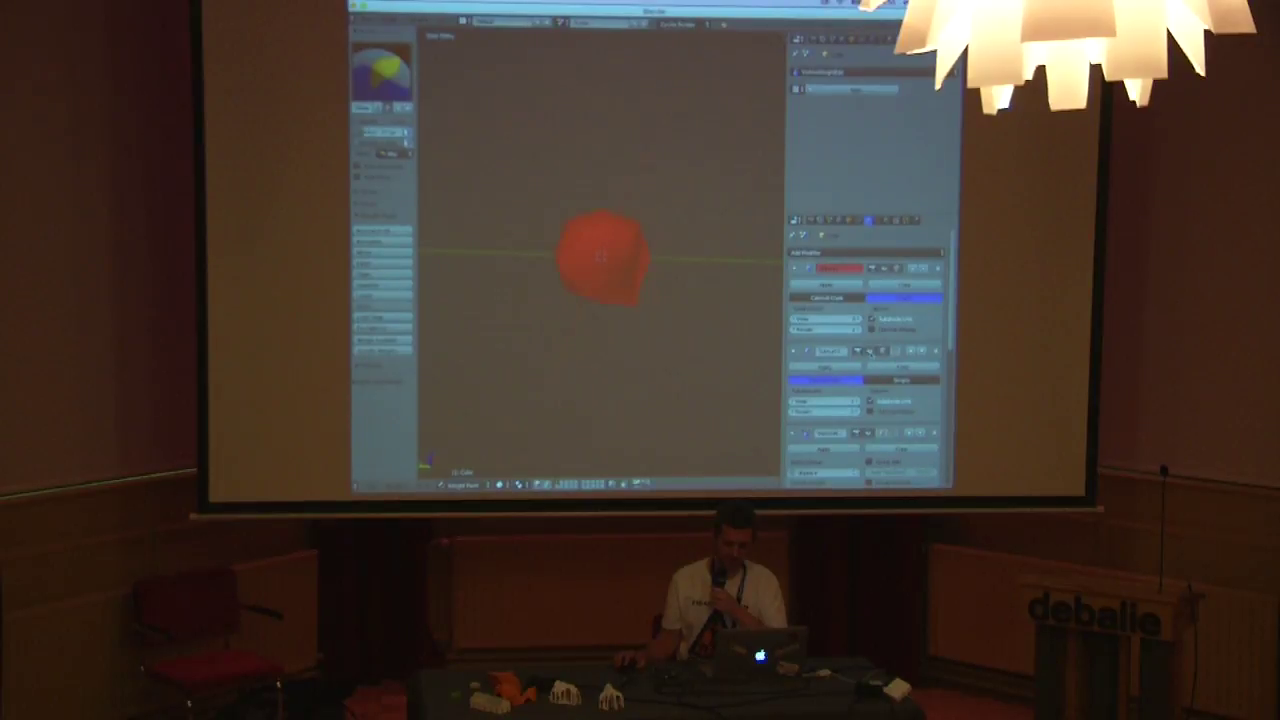
scroll(875, 360, "down", 2)
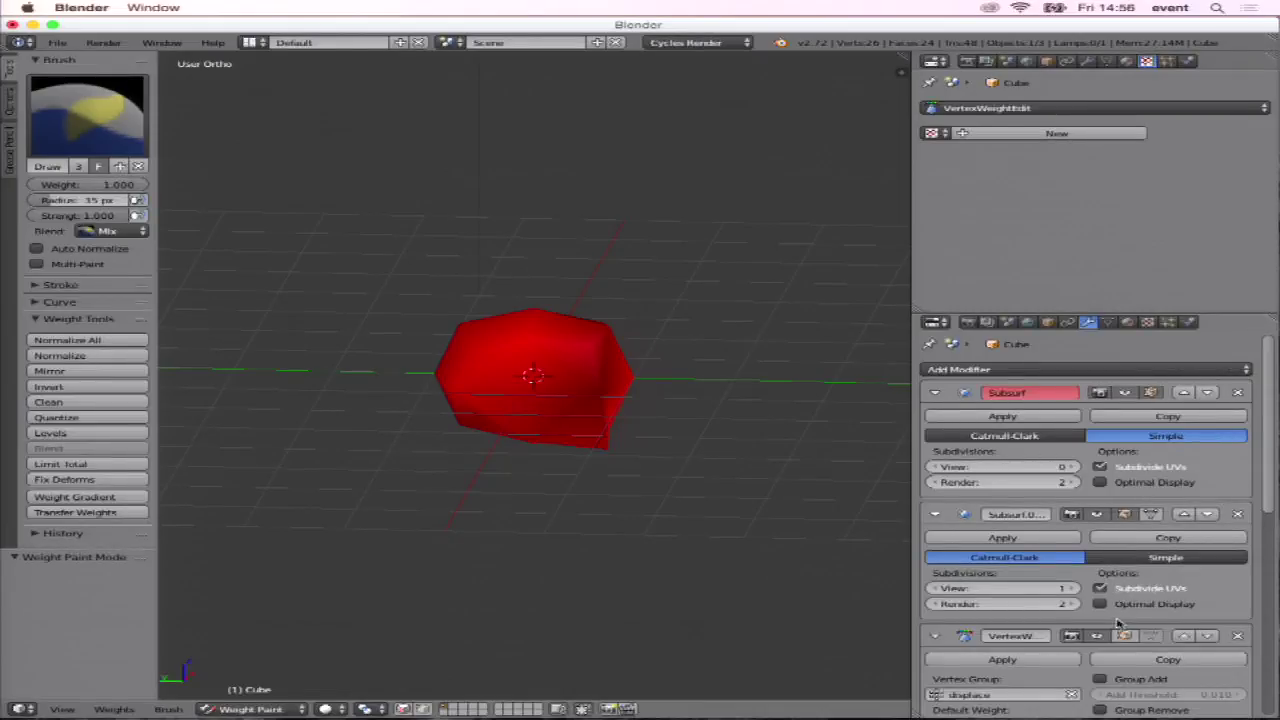
scroll(1118, 622, "down", 1)
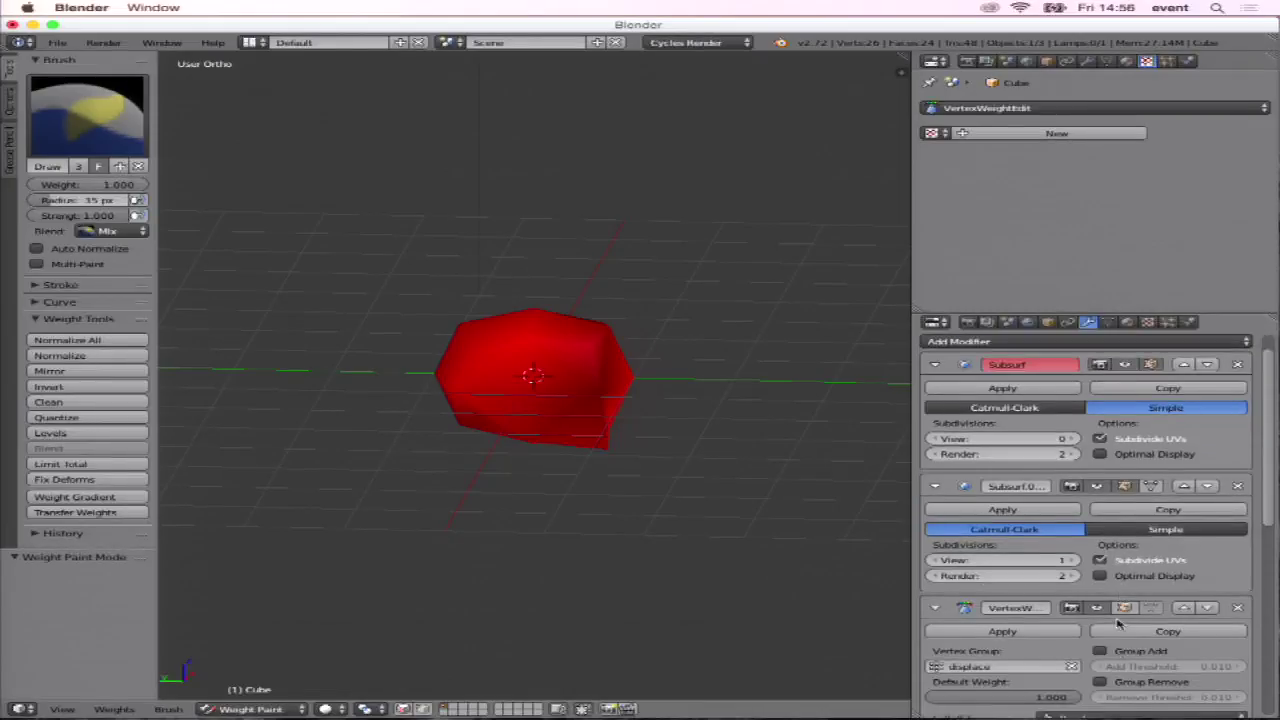
Switch the cube to Object Mode and orbit to view the finished wireframe lattice.
scroll(1118, 622, "down", 2)
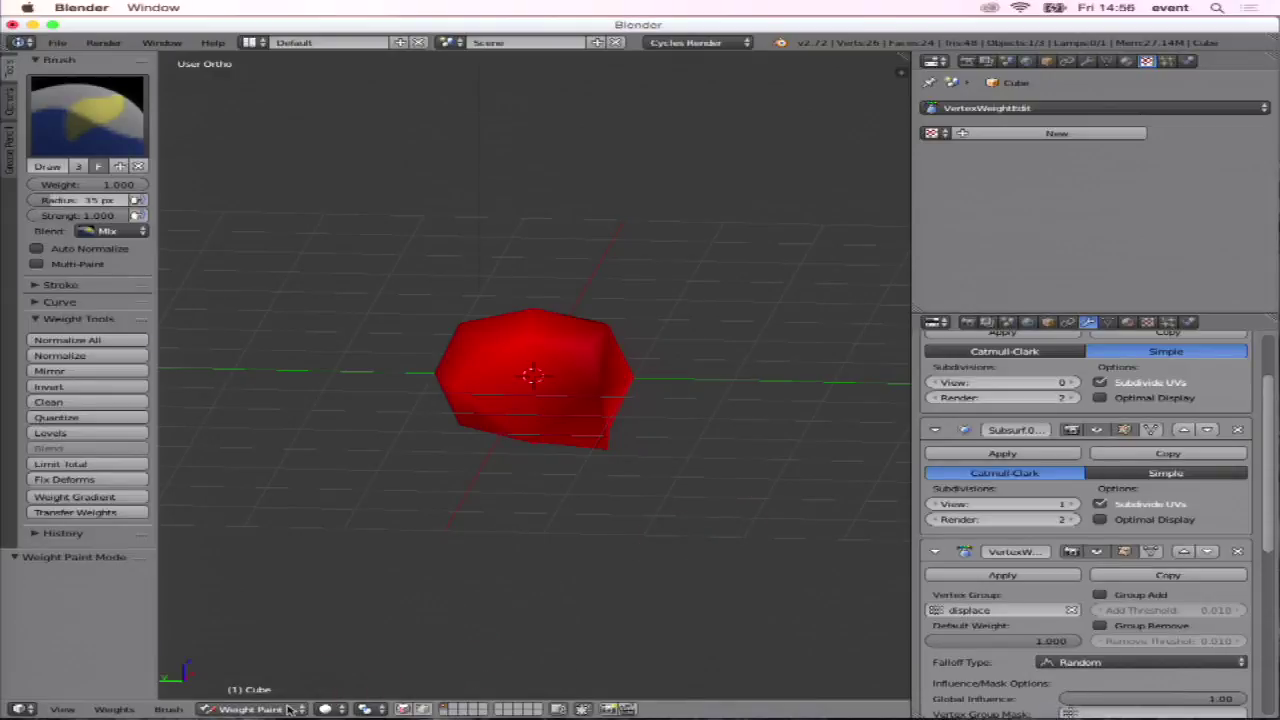
left_click(255, 708)
left_click(288, 691)
mouse_move(424, 543)
middle_mouse_down()
mouse_move(503, 551)
mouse_move(489, 560)
middle_mouse_up()
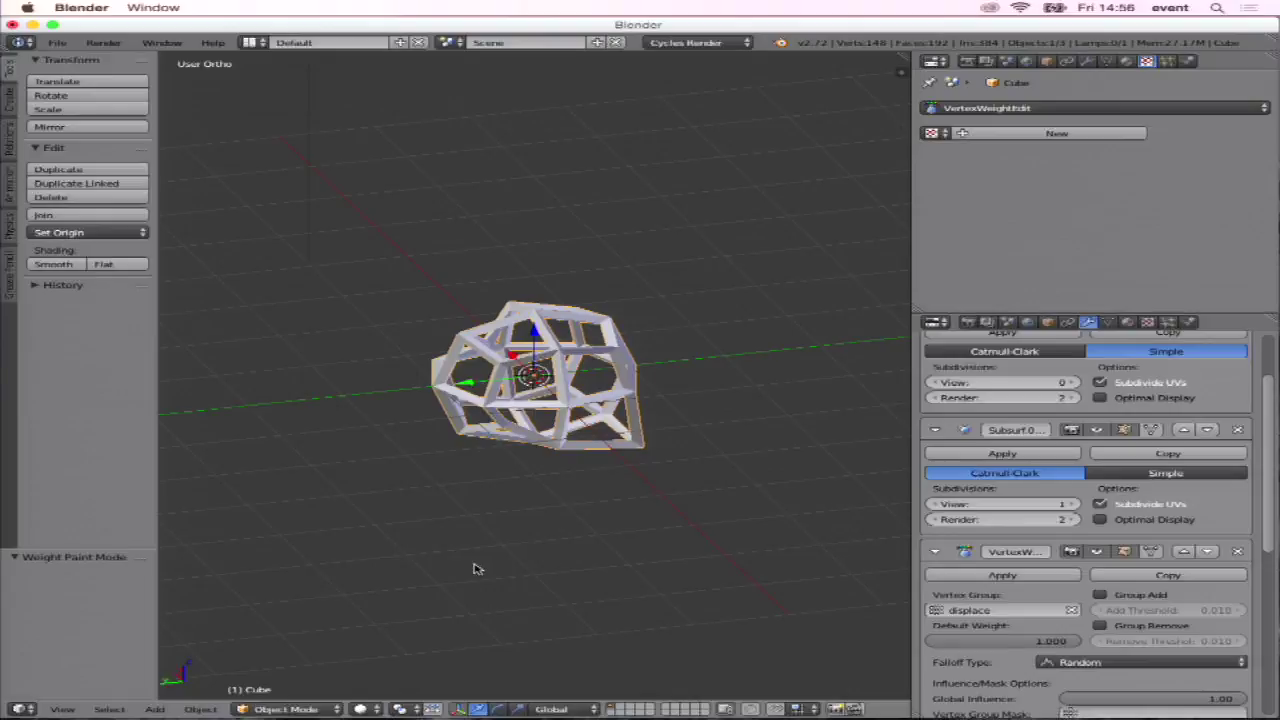
left_click(57, 42)
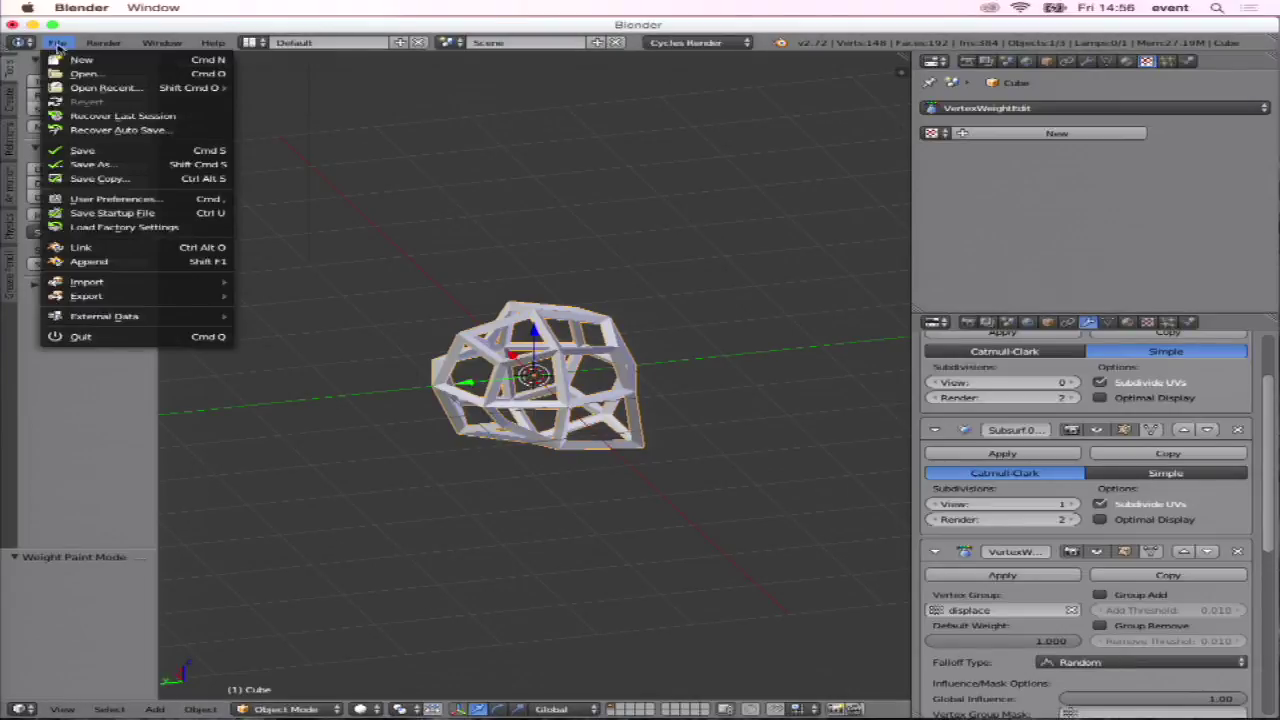
Open WORKSHOP.blend from the Desktop's BlenderConf14 folder.
left_click(80, 73)
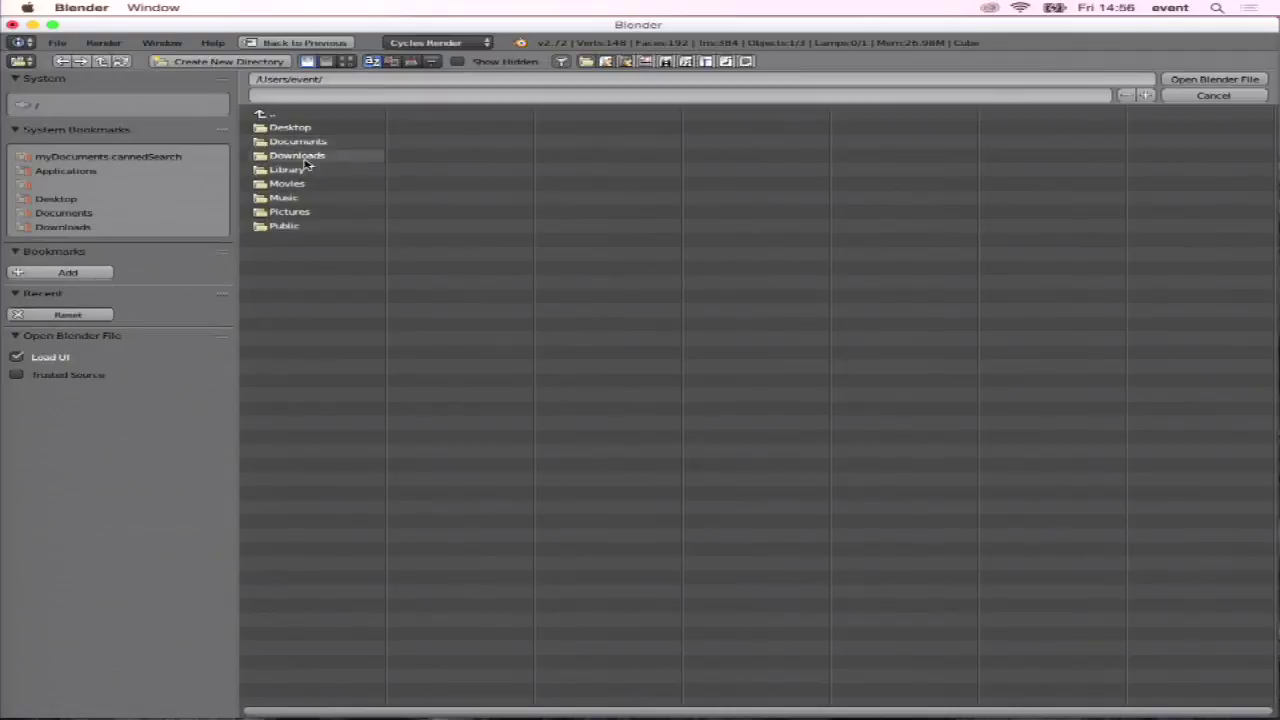
left_click(72, 202)
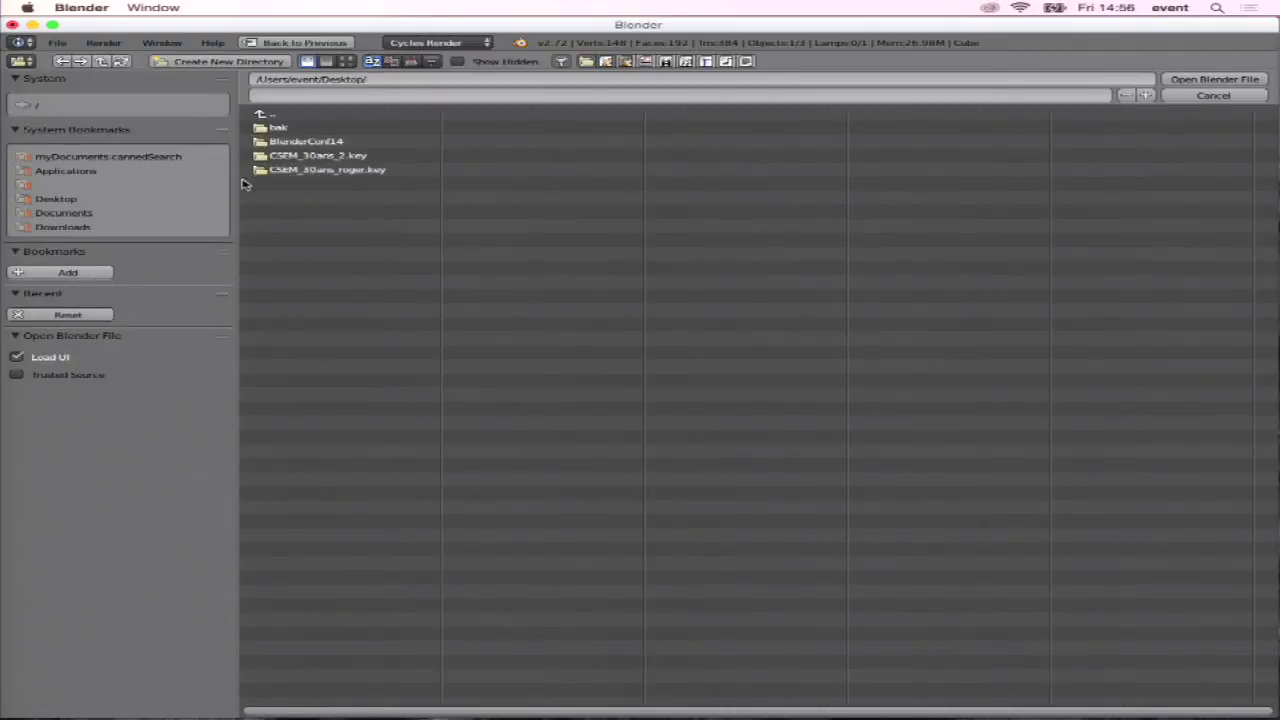
left_click(310, 146)
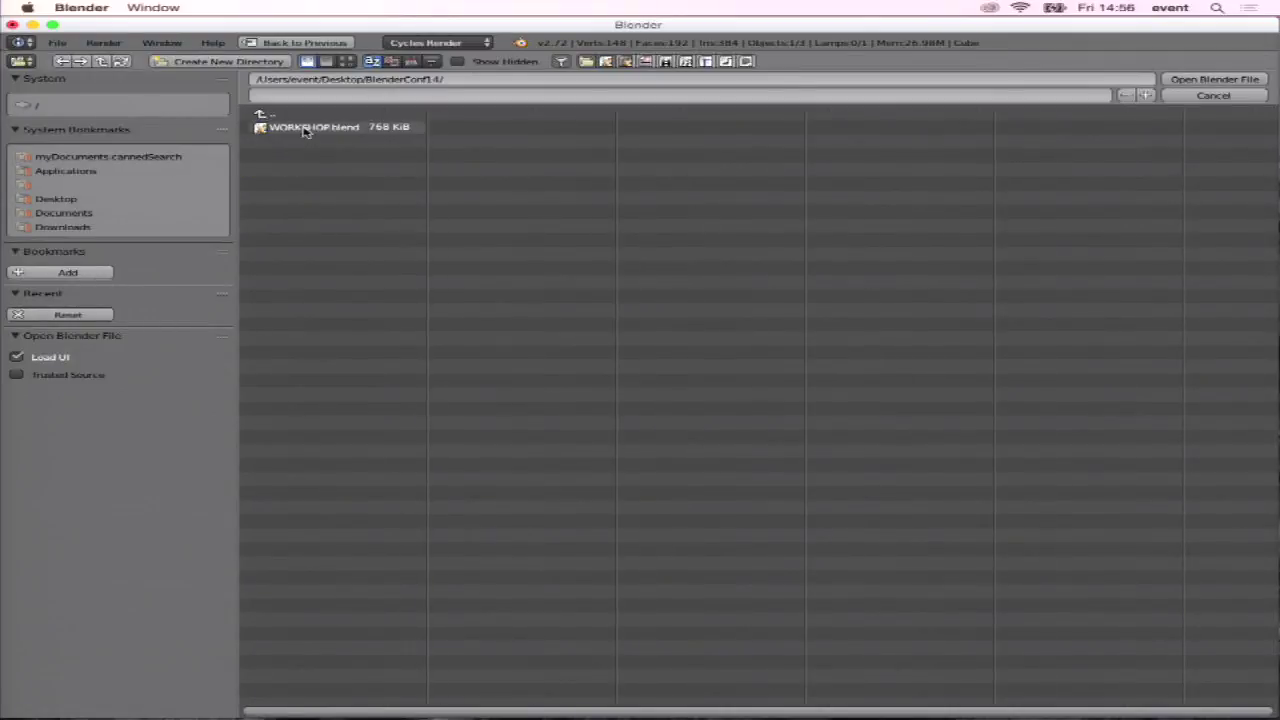
double_click(310, 129)
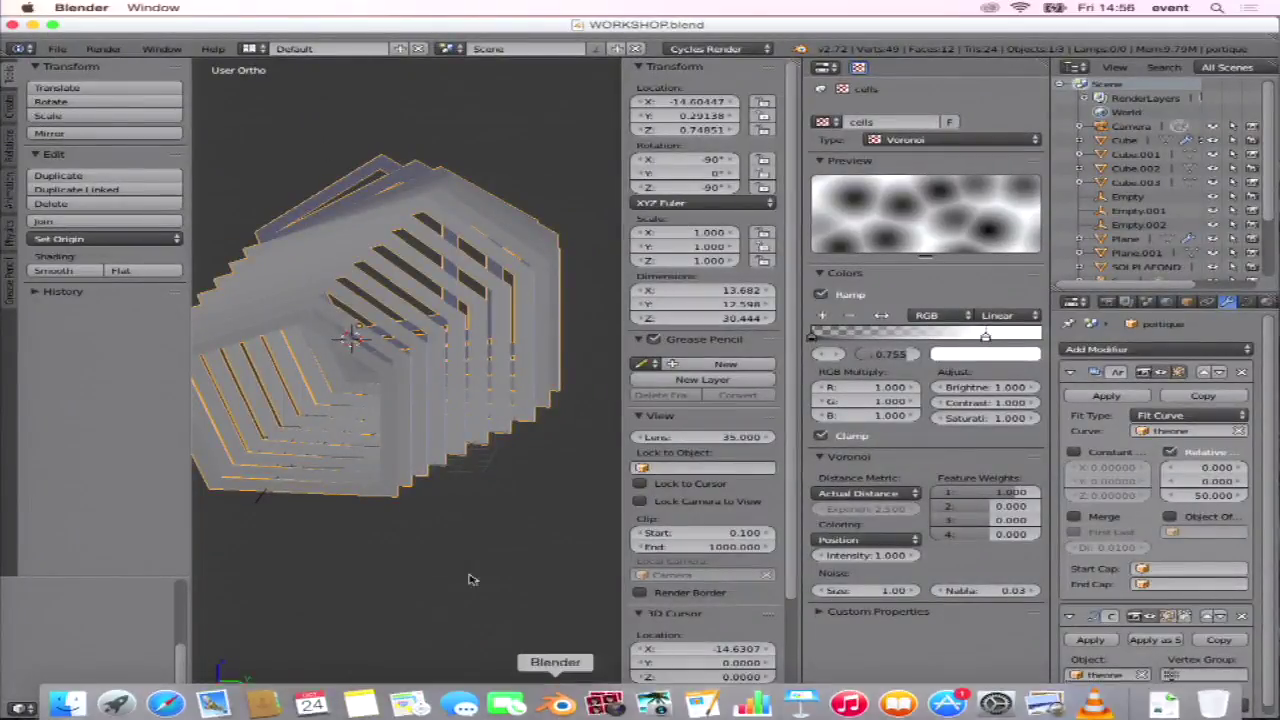
Show the Voronoi lattice's scene layer, select the lattice, and widen the modifier panel.
left_click(560, 708)
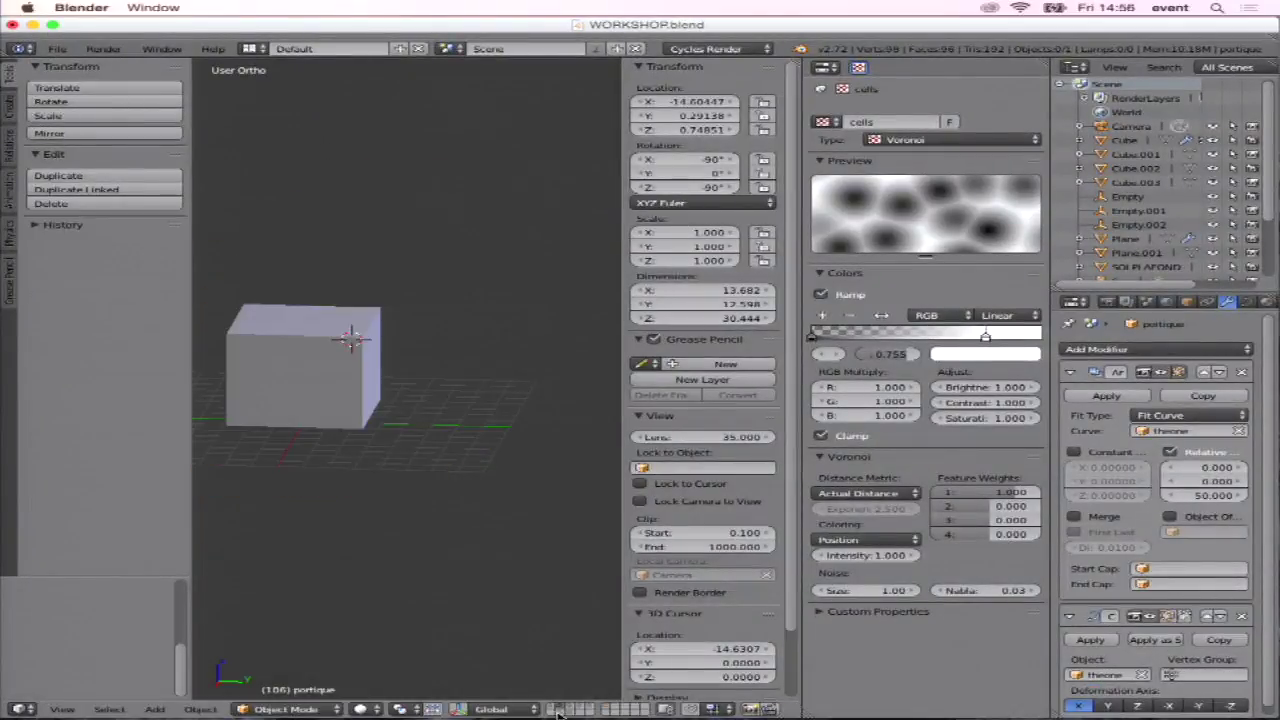
left_click(558, 712)
scroll(480, 565, "up", 5)
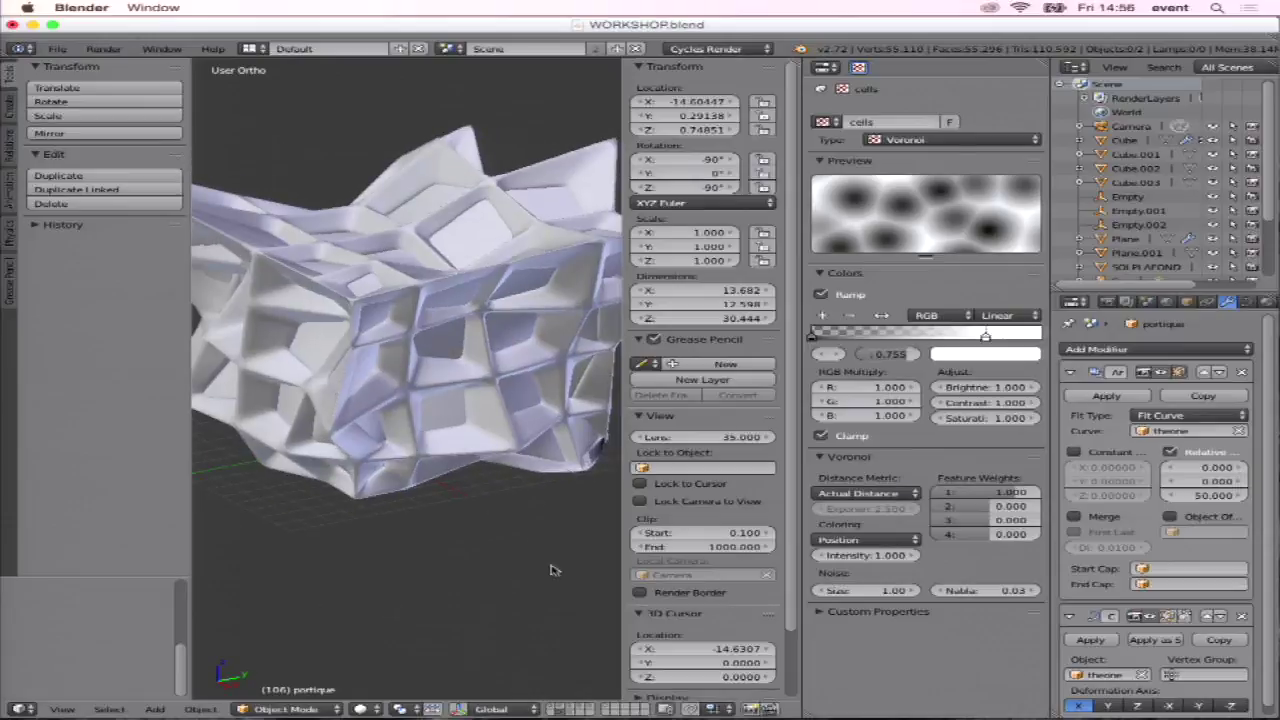
scroll(462, 481, "down", 5)
right_click(438, 448)
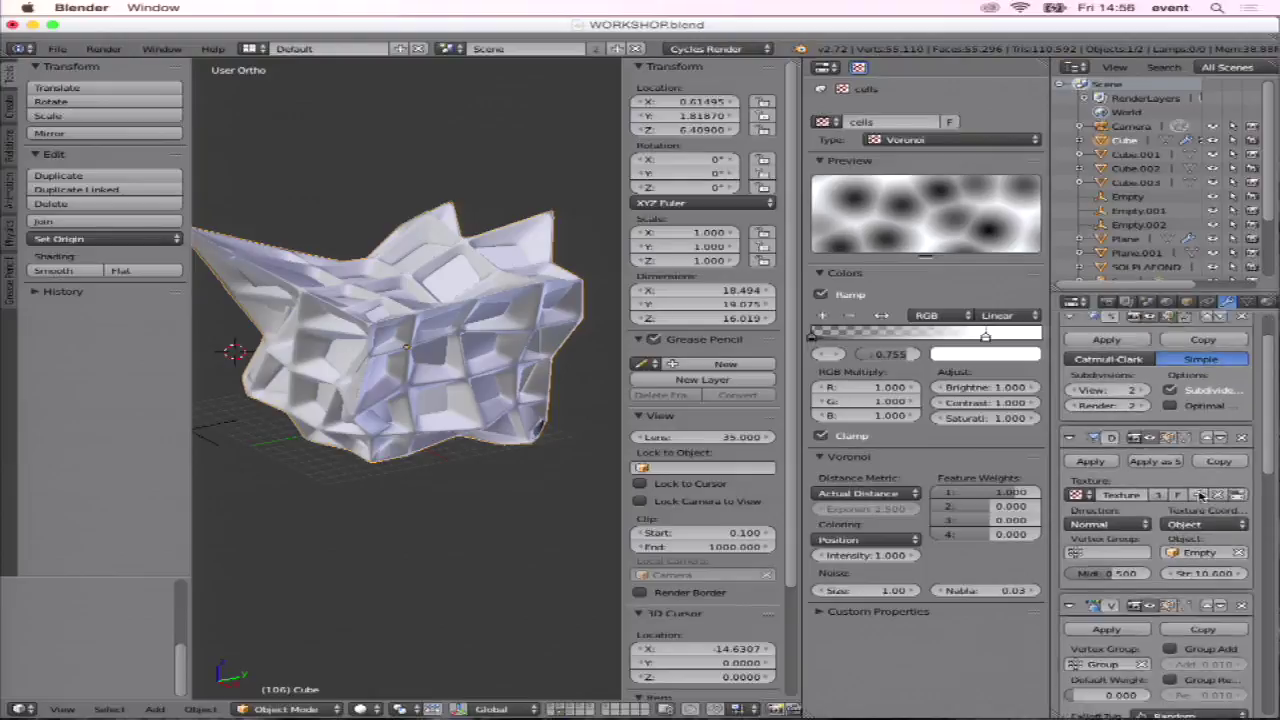
scroll(1190, 445, "down", 5)
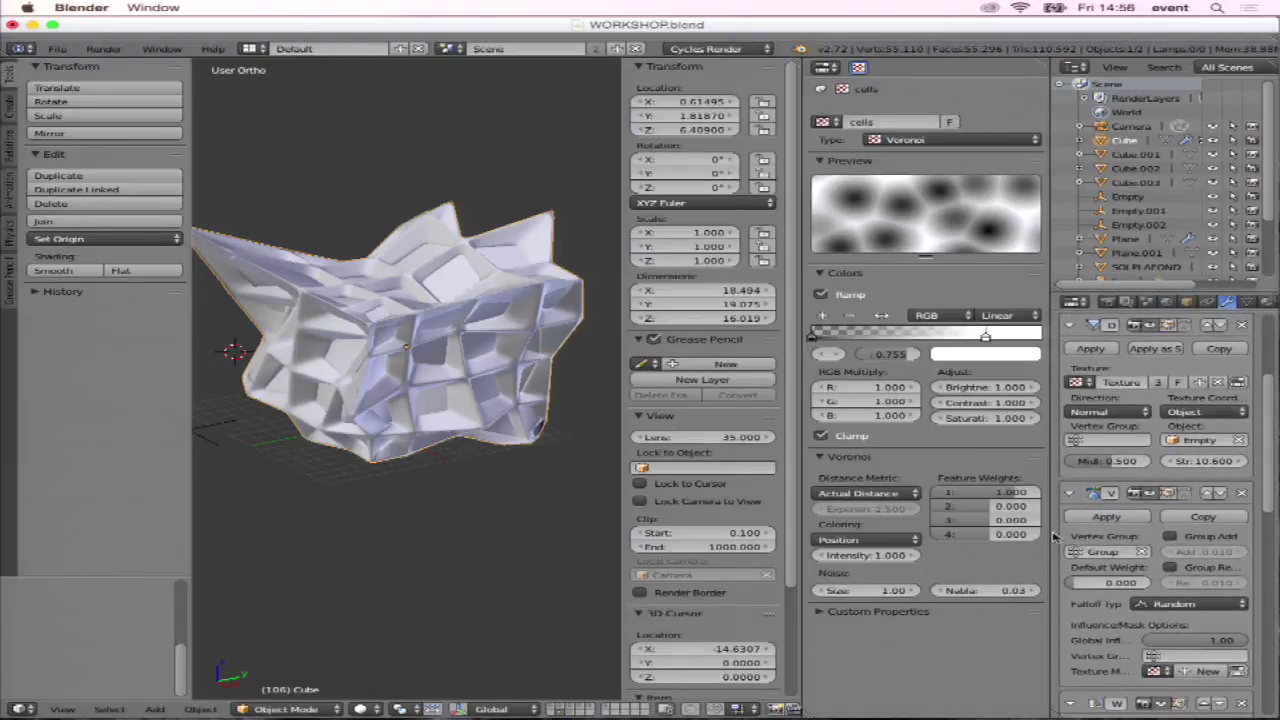
left_click_drag(1058, 537, 905, 535)
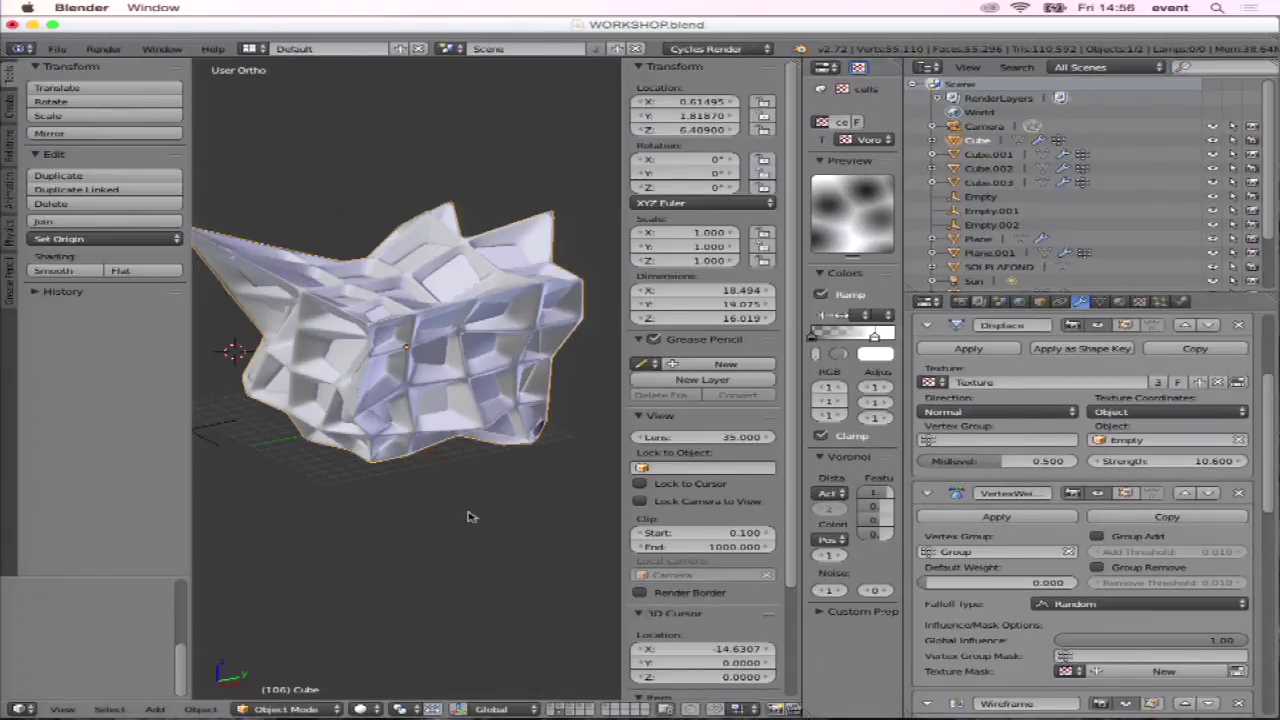
left_click(290, 708)
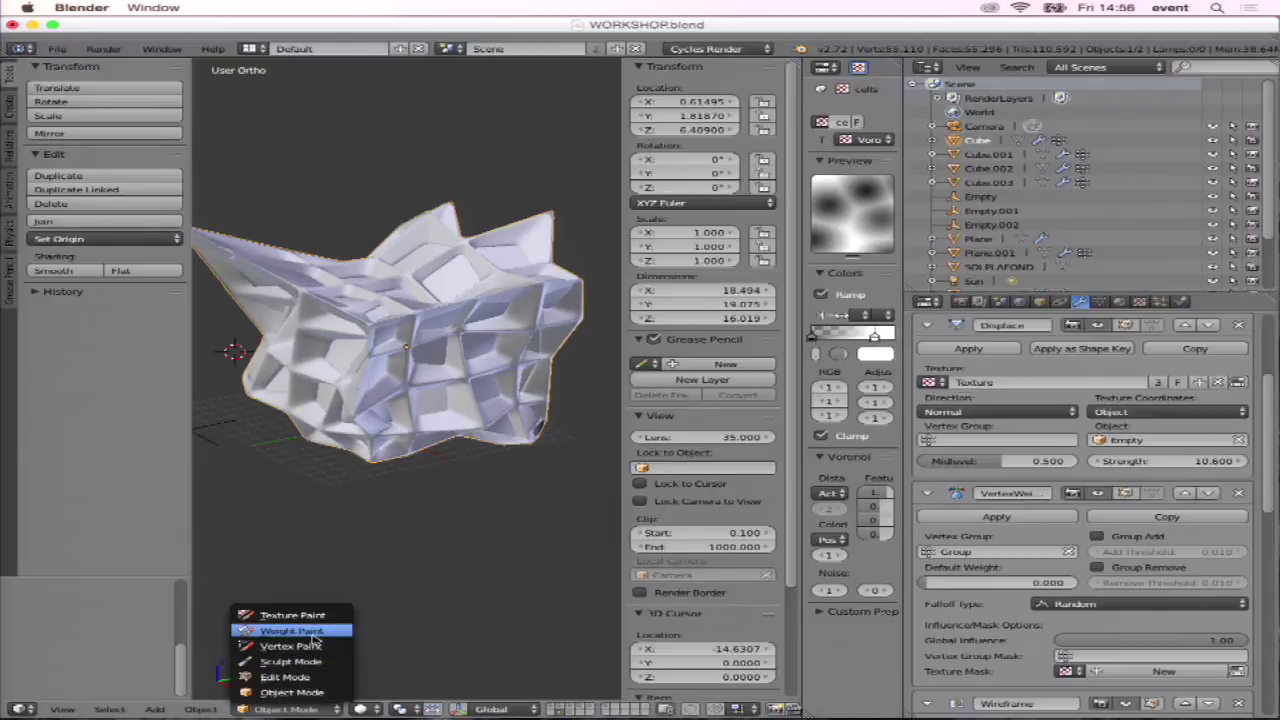
View the lattice in Weight Paint, review the Wireframe and Subsurf.002 modifiers, then return to Object Mode.
left_click(314, 638)
mouse_move(366, 534)
middle_mouse_down()
mouse_move(443, 549)
mouse_move(416, 528)
middle_mouse_up()
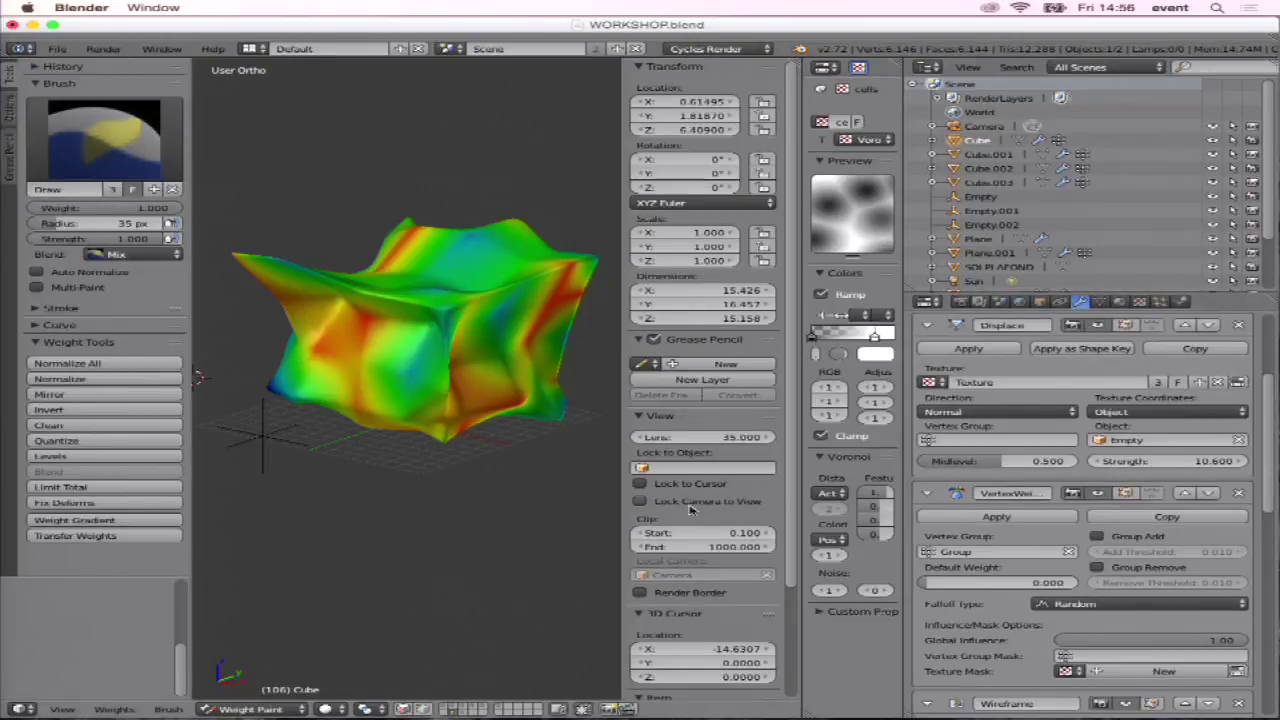
scroll(998, 560, "up", 2)
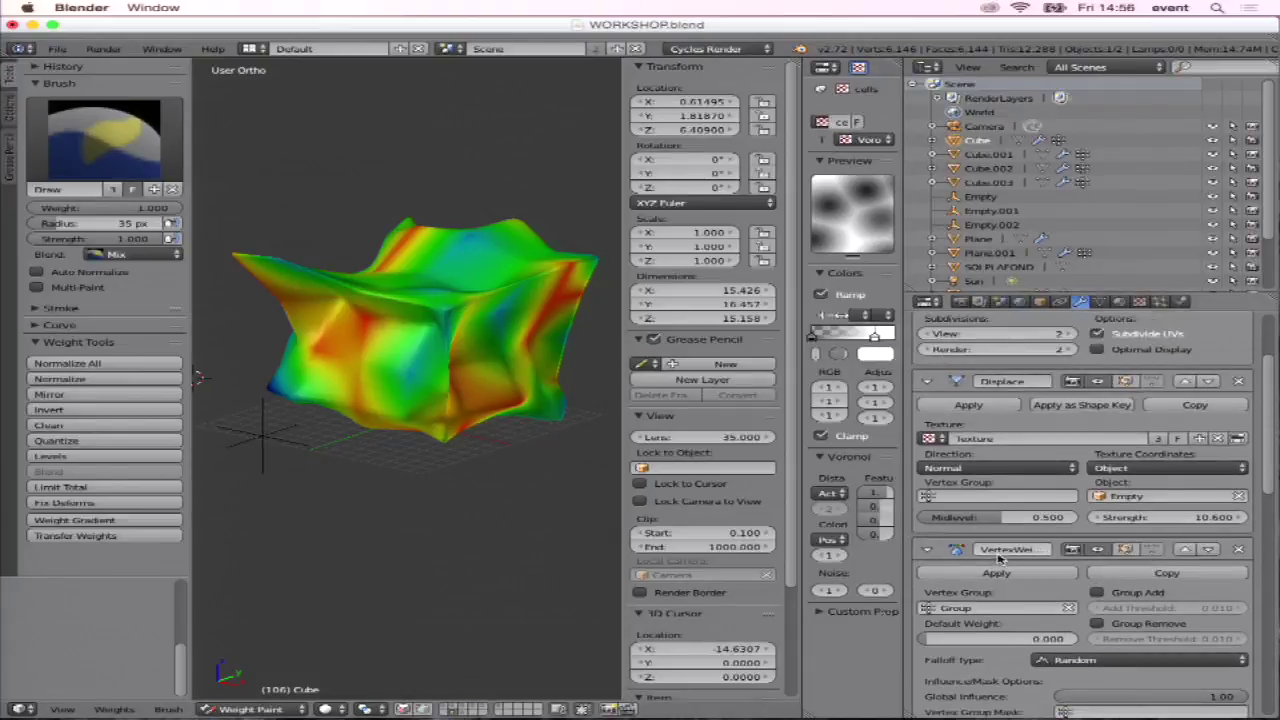
scroll(998, 560, "up", 1)
scroll(1010, 556, "down", 1)
scroll(1014, 564, "down", 1)
scroll(1018, 572, "down", 2)
scroll(1022, 580, "down", 1)
scroll(1025, 583, "down", 5)
scroll(1026, 575, "down", 1)
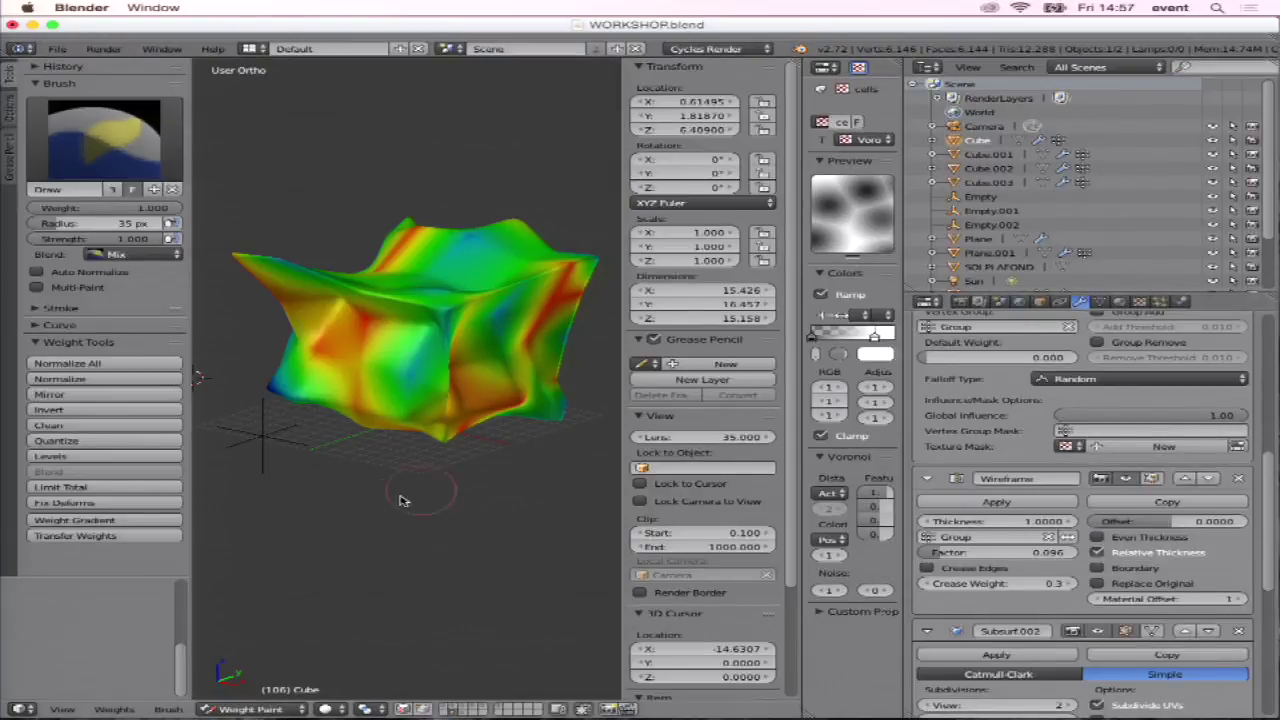
left_click(280, 708)
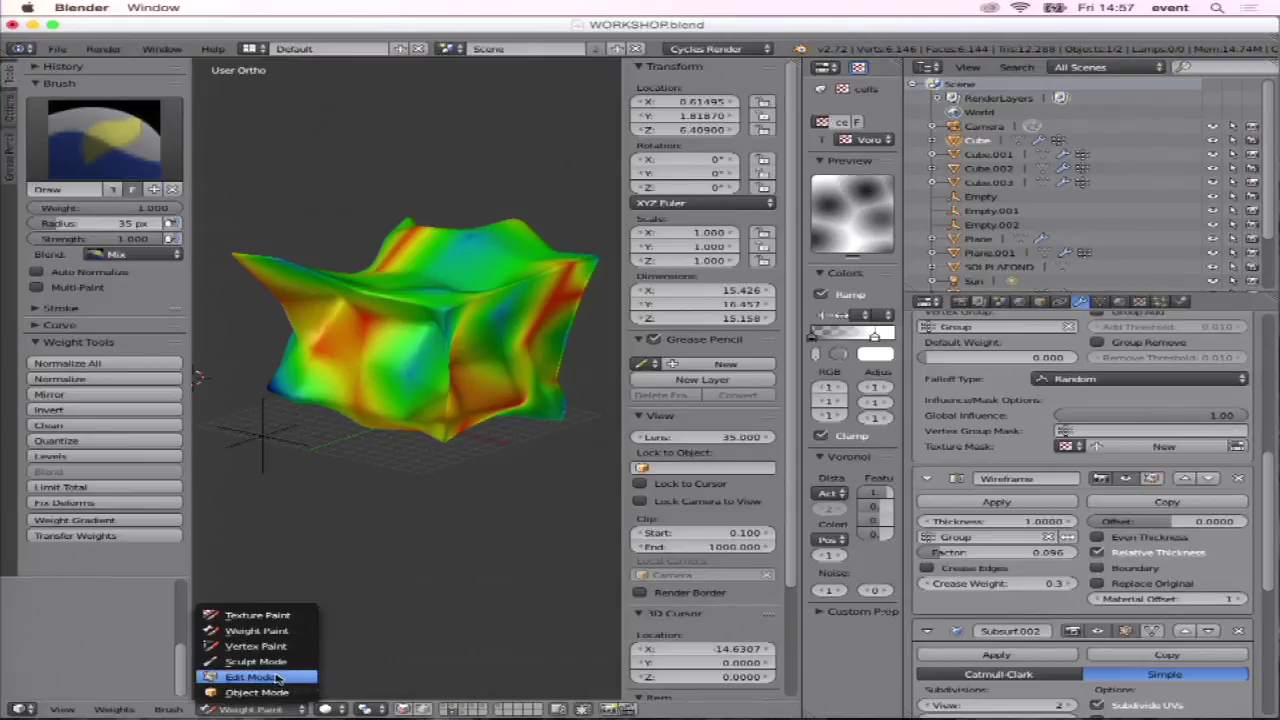
left_click(286, 693)
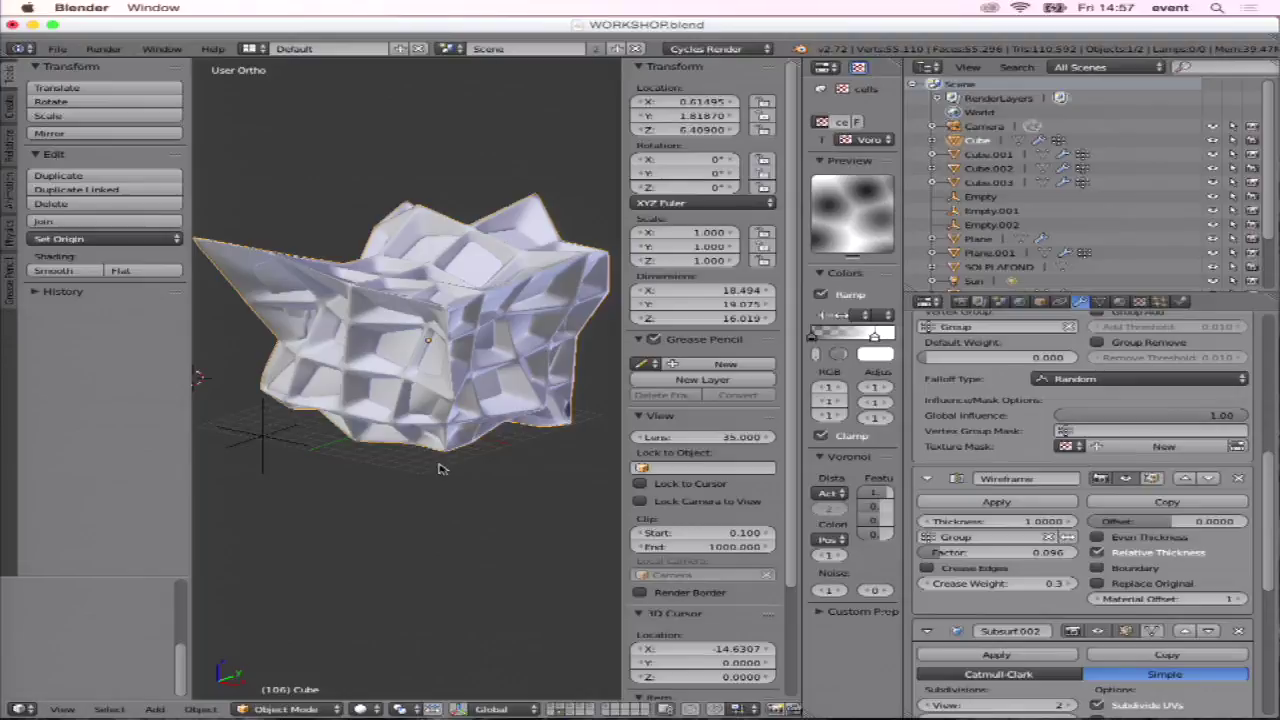
middle_click_drag(440, 468, 437, 407)
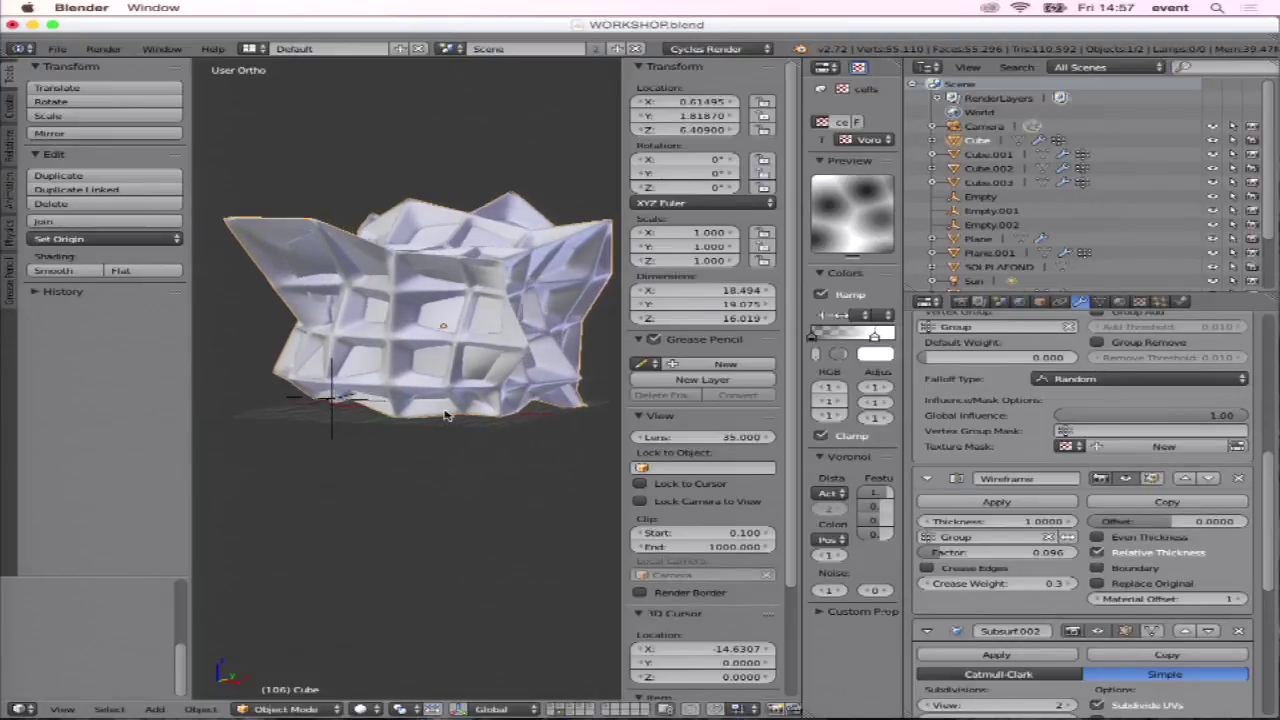
scroll(436, 406, "up", 2)
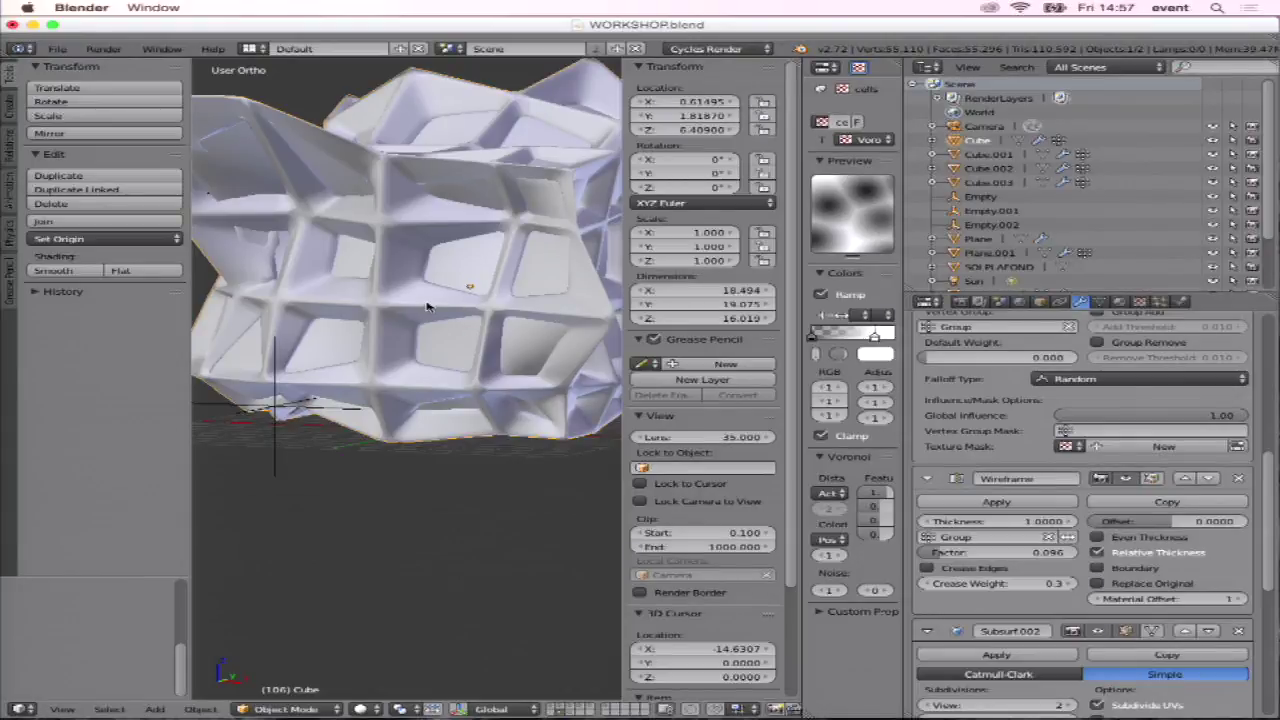
scroll(412, 314, "up", 3)
scroll(408, 300, "up", 2)
scroll(408, 300, "down", 6)
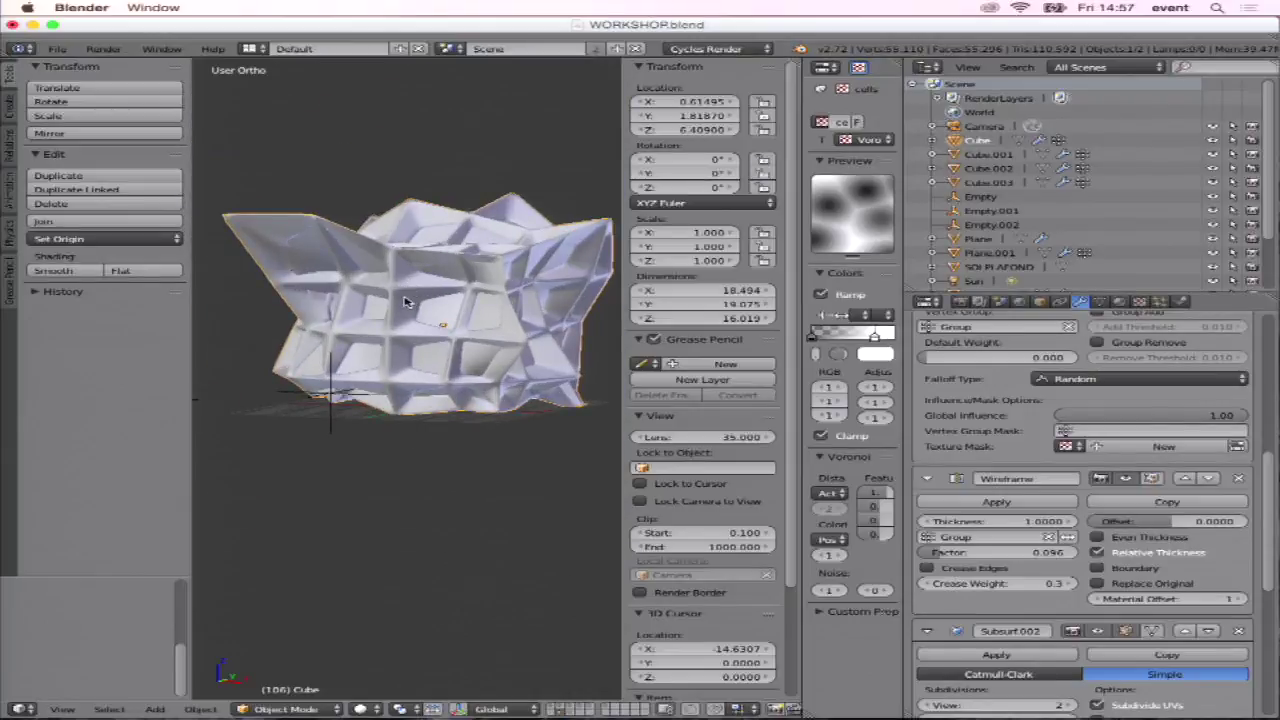
key("Tab")
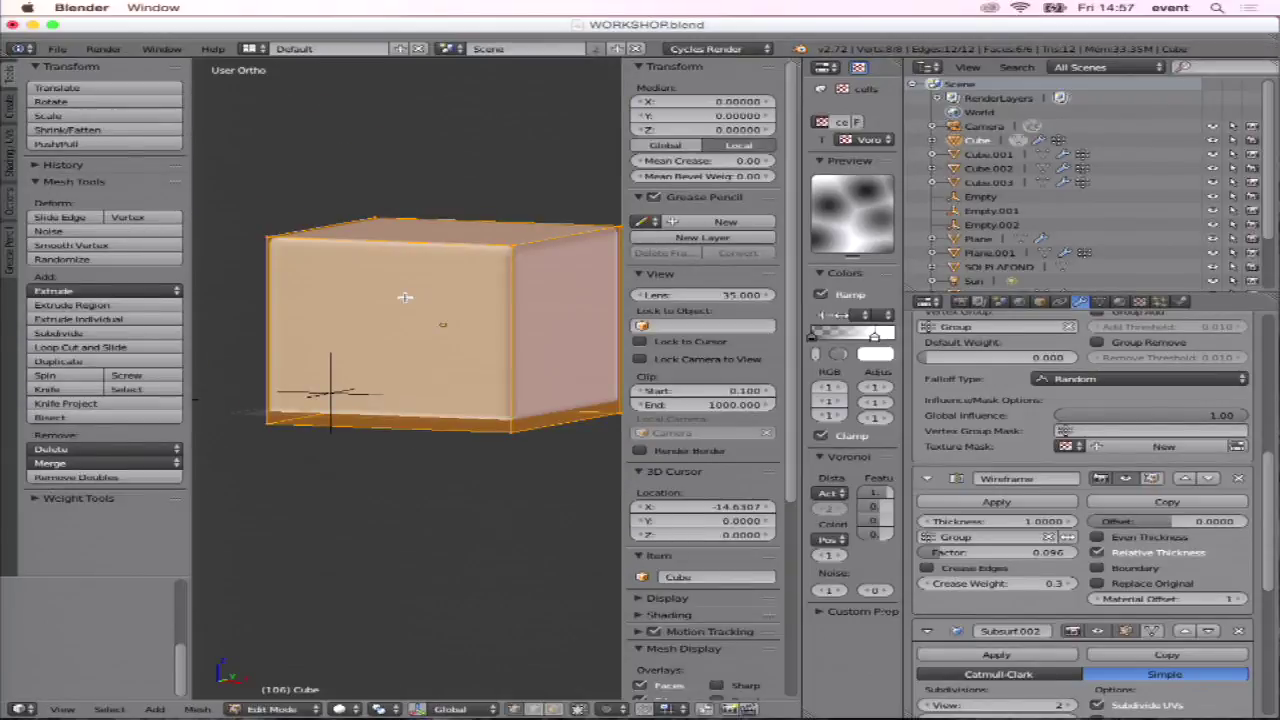
middle_click_drag(398, 279, 471, 314)
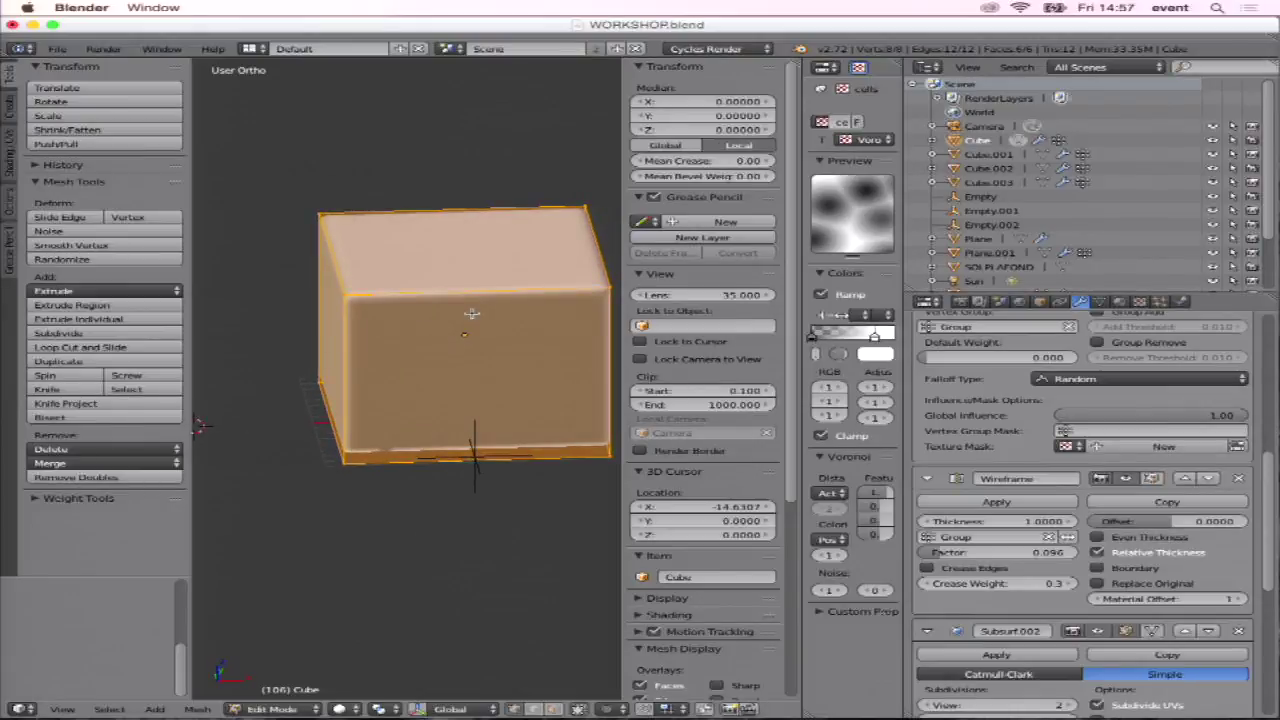
key("Tab")
middle_click_drag(455, 312, 457, 357)
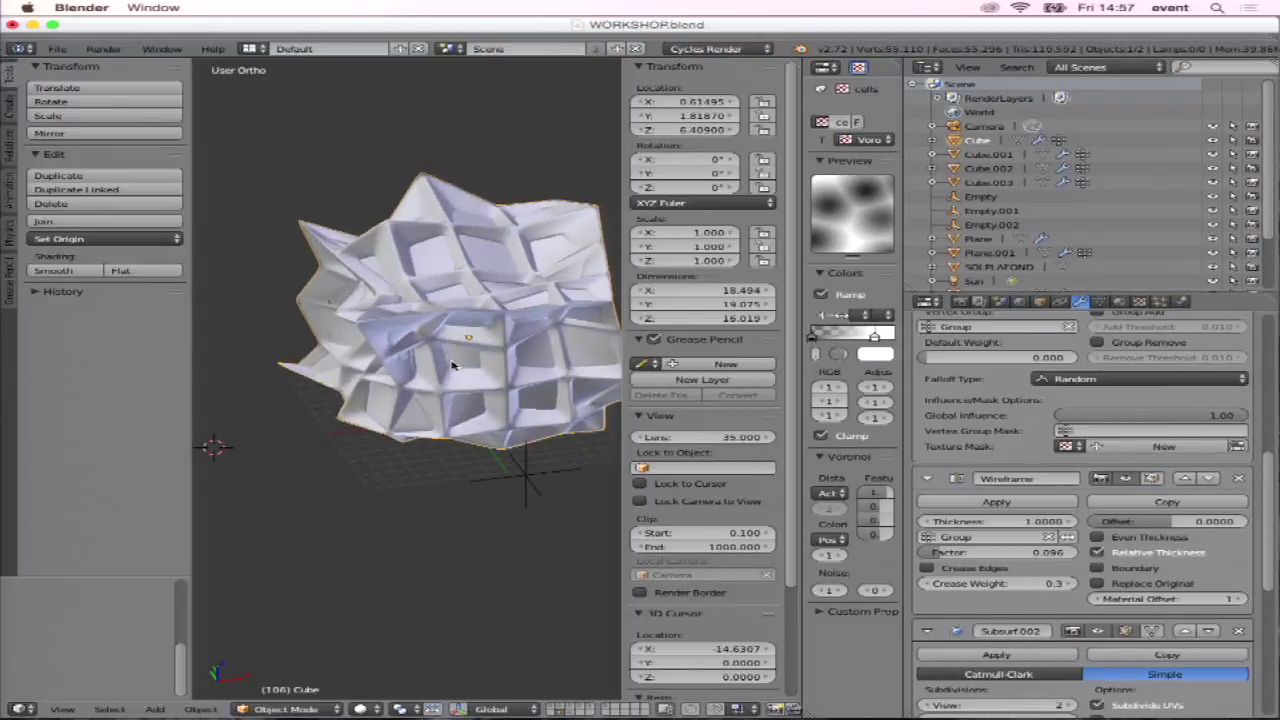
left_click(60, 50)
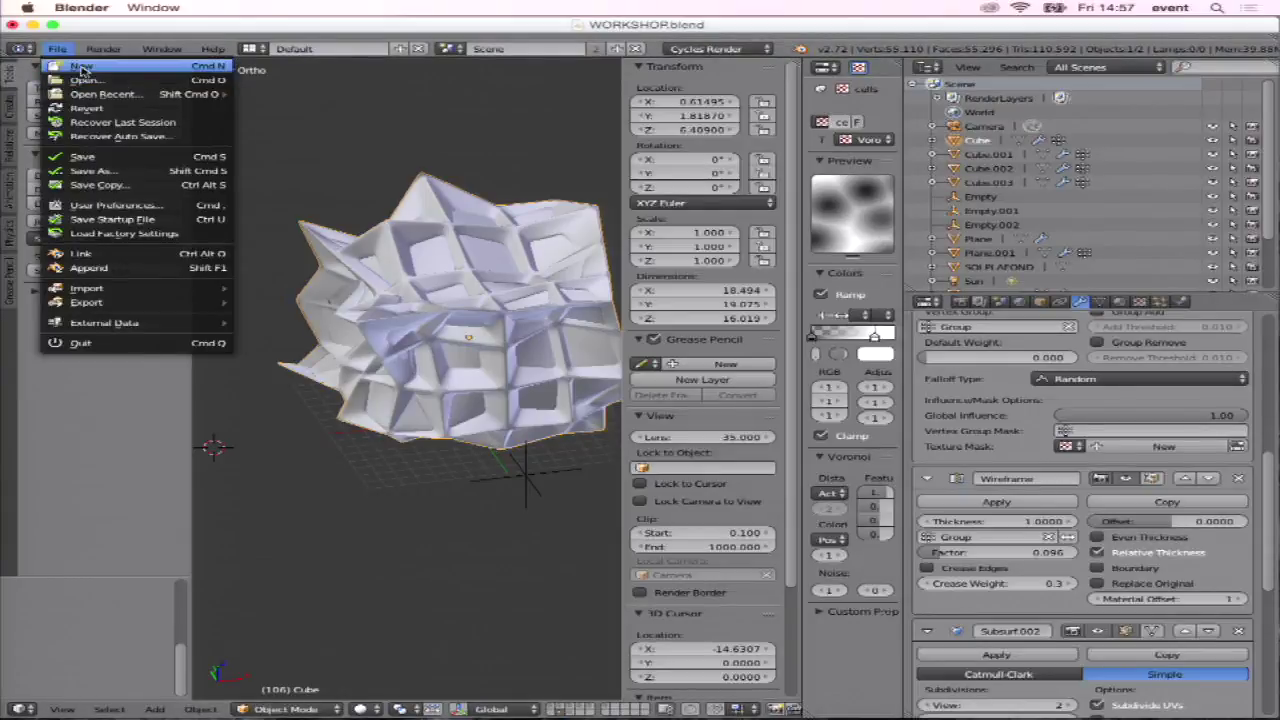
Load a new default scene, merge the timeline into the 3D view, and widen the properties area.
left_click(81, 66)
left_click(84, 69)
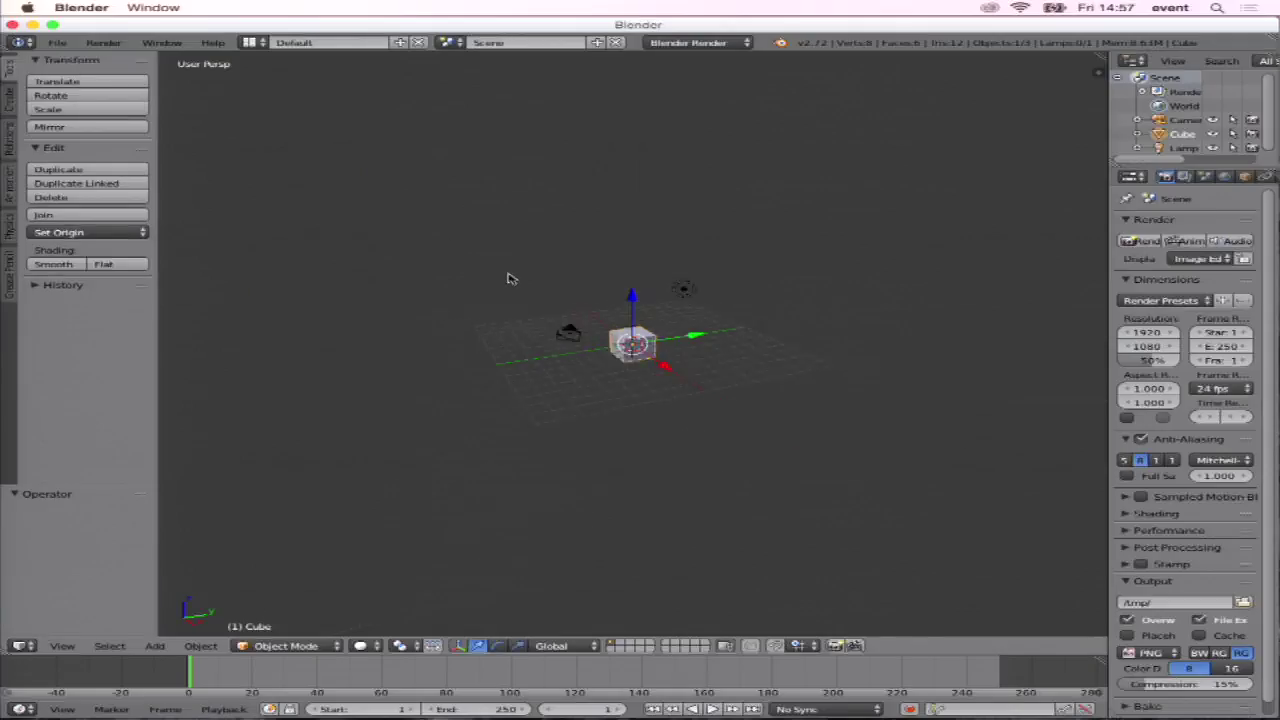
scroll(523, 280, "up", 4)
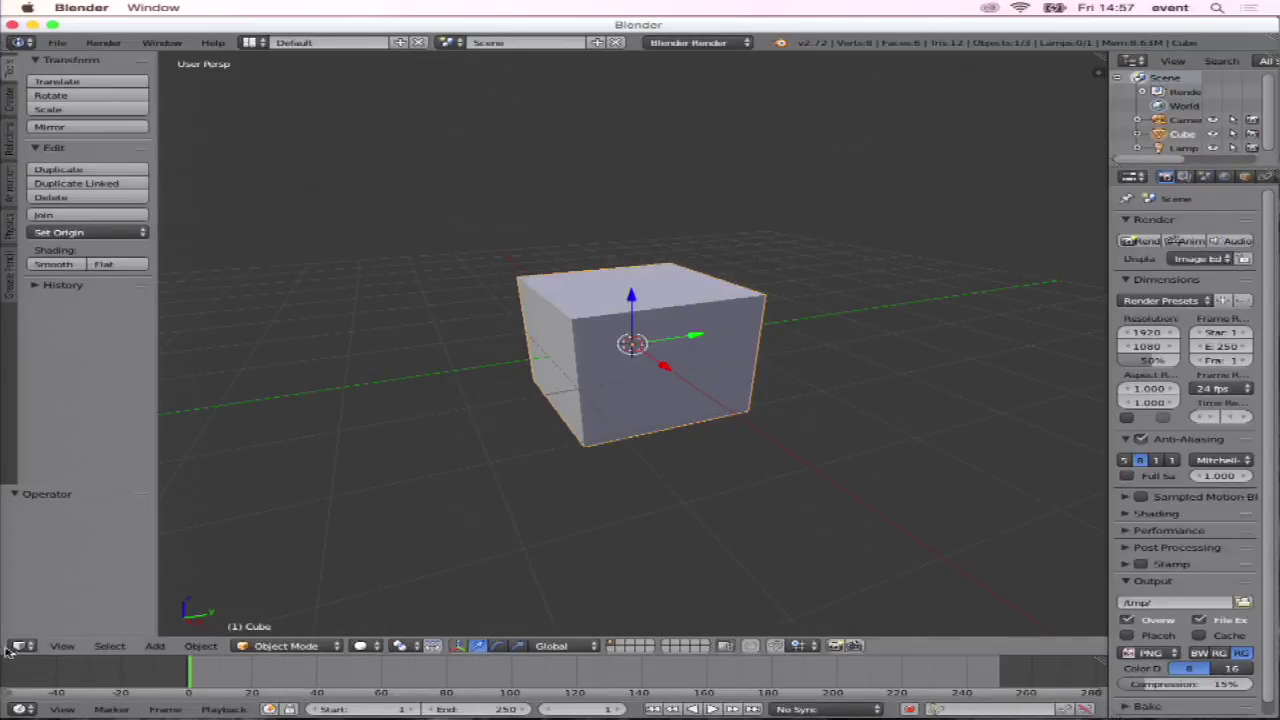
left_click_drag(6, 652, 12, 668)
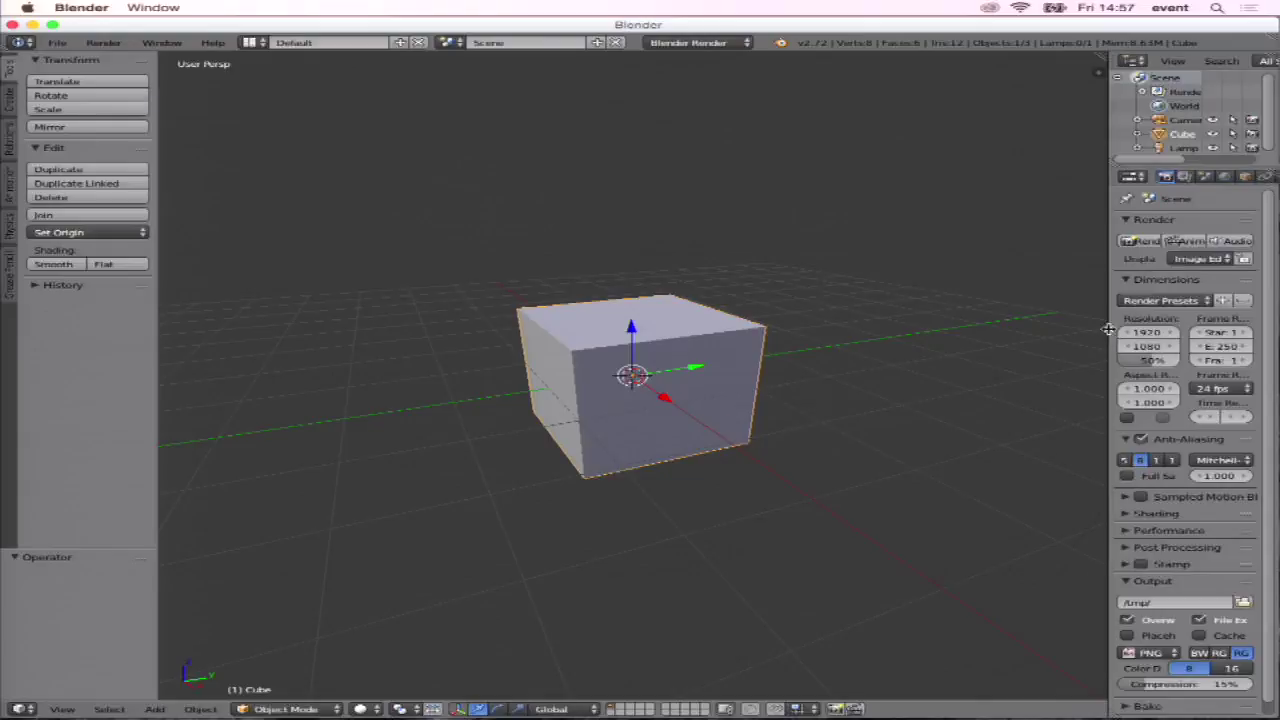
left_click_drag(1108, 329, 848, 330)
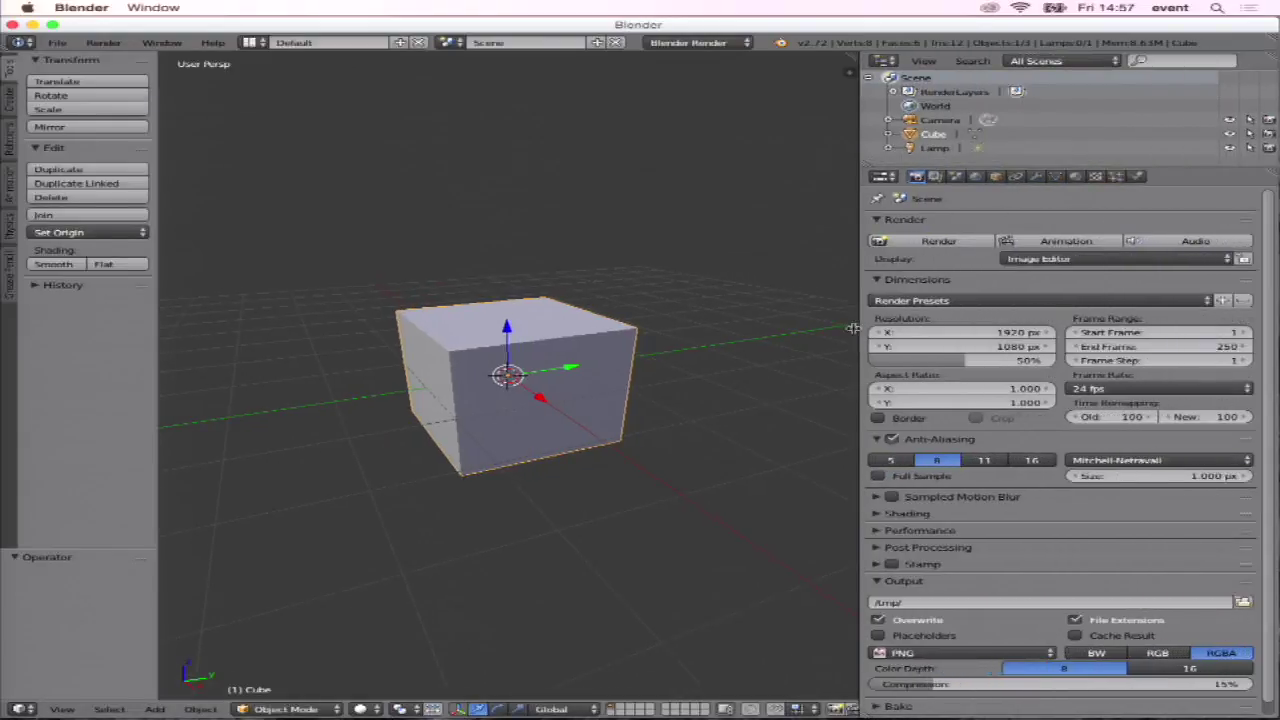
Create a vertex group named Group holding all the cube's vertices, then show its modifier stack.
left_click(1042, 177)
key("Tab")
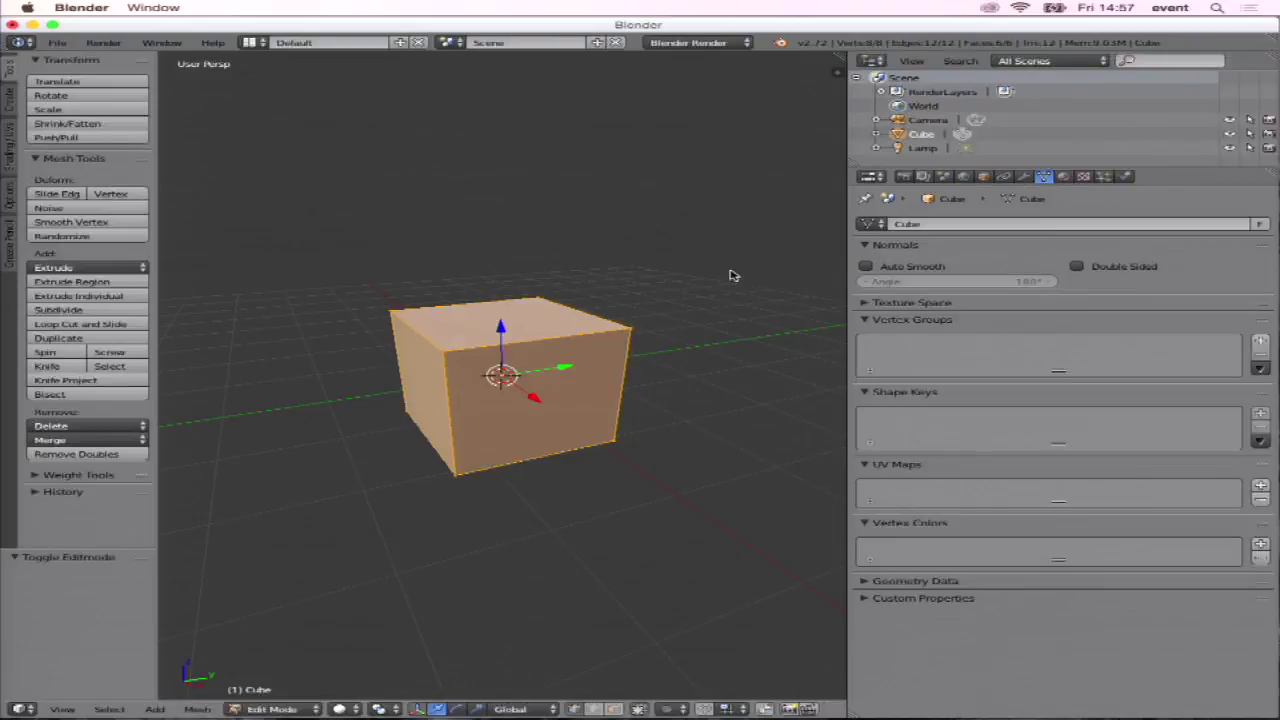
left_click(1261, 343)
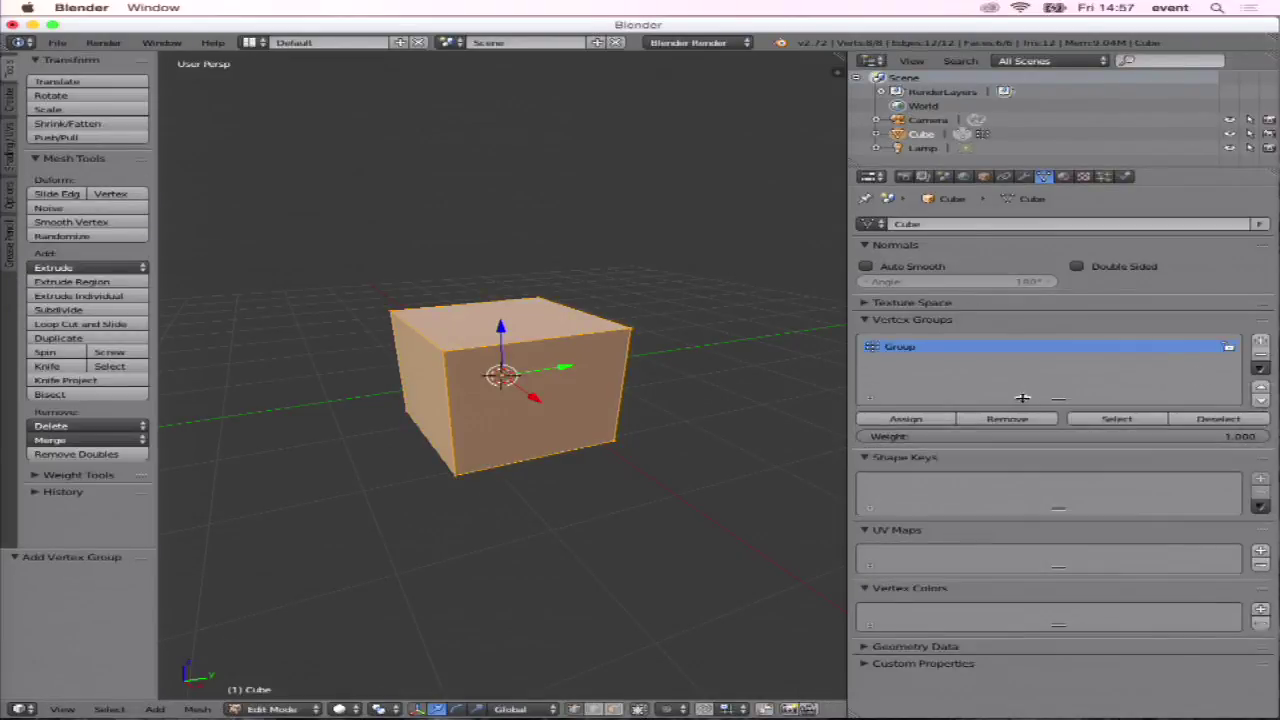
left_click(931, 421)
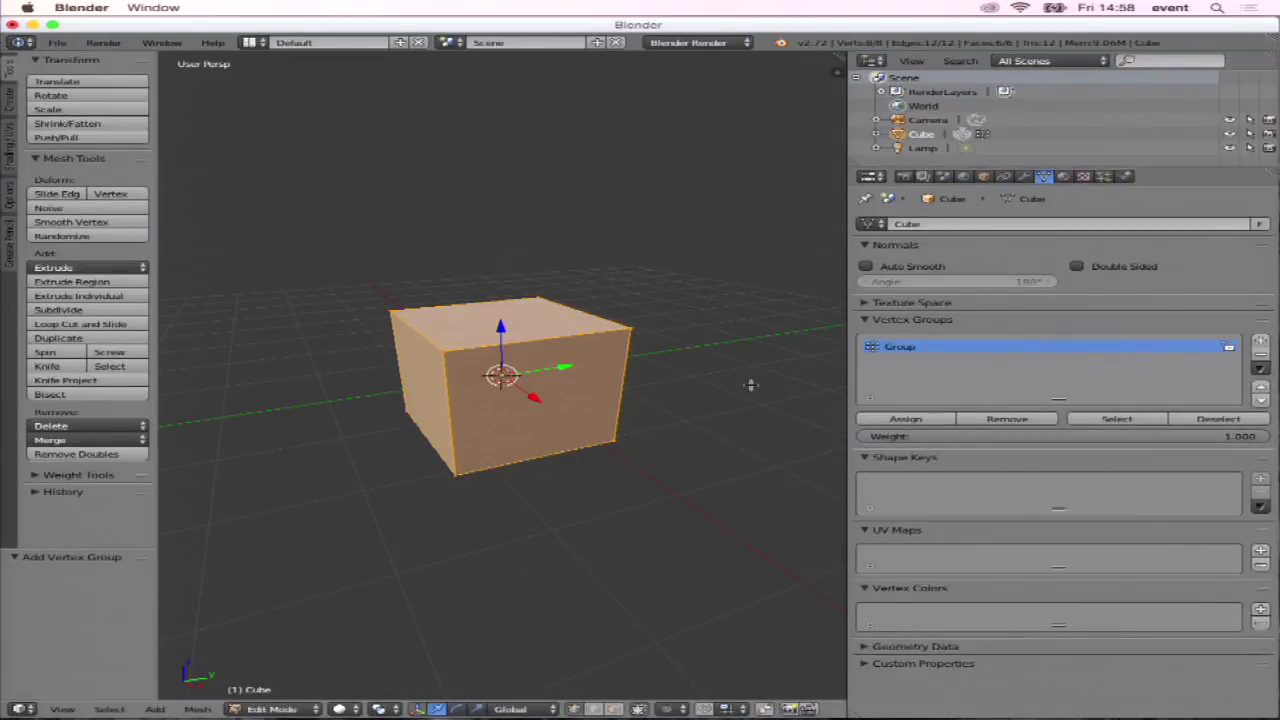
key("Tab")
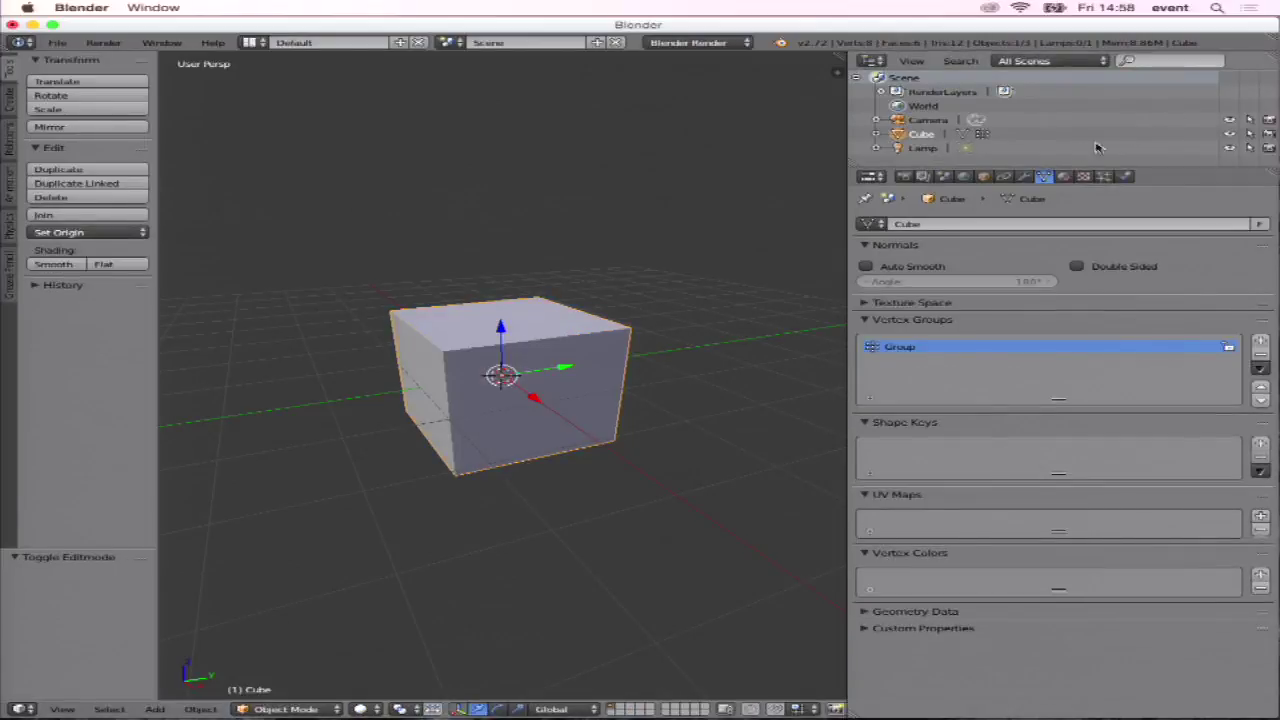
left_click(1026, 176)
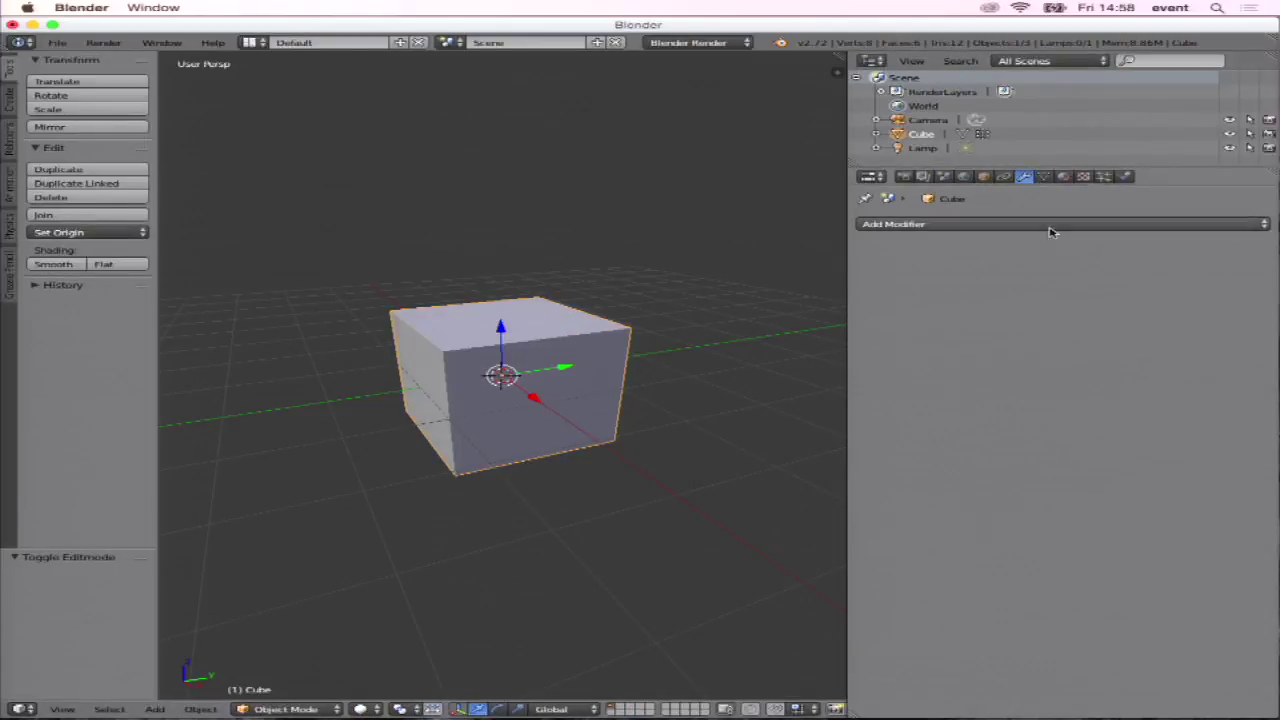
Add a Vertex Weight Edit modifier acting on vertex group Group with Random falloff.
left_click(1050, 232)
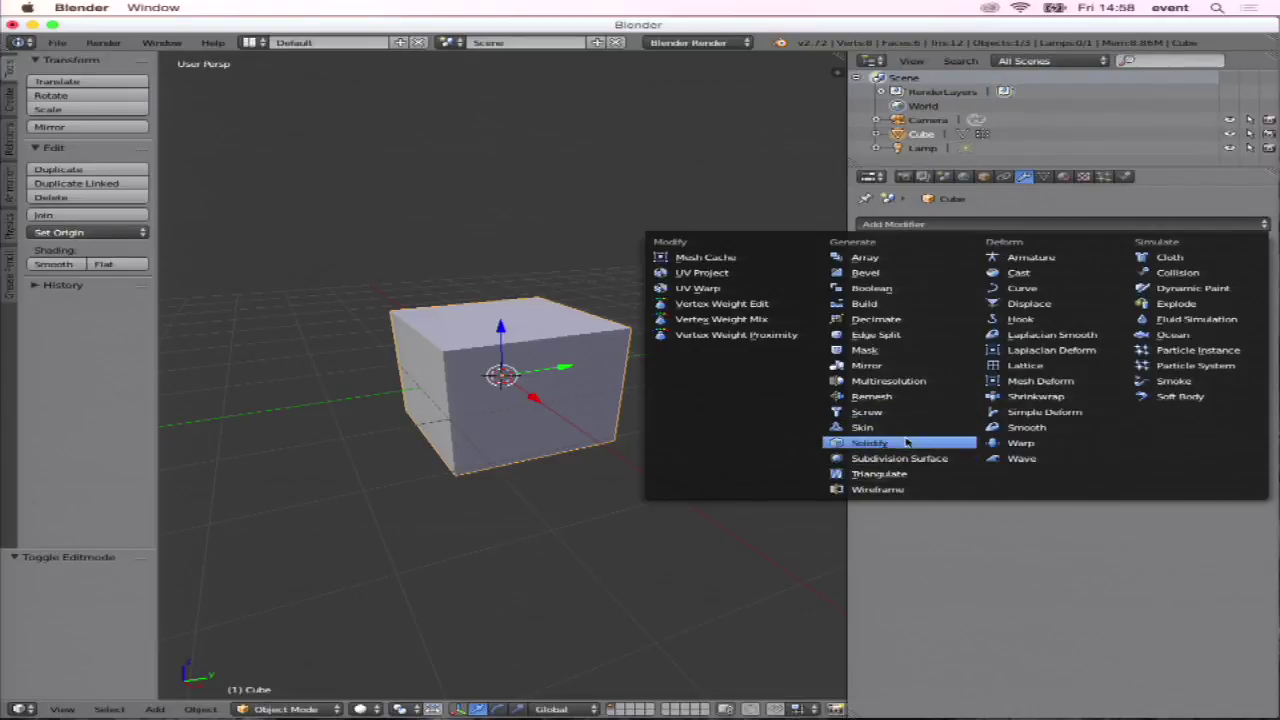
left_click(761, 311)
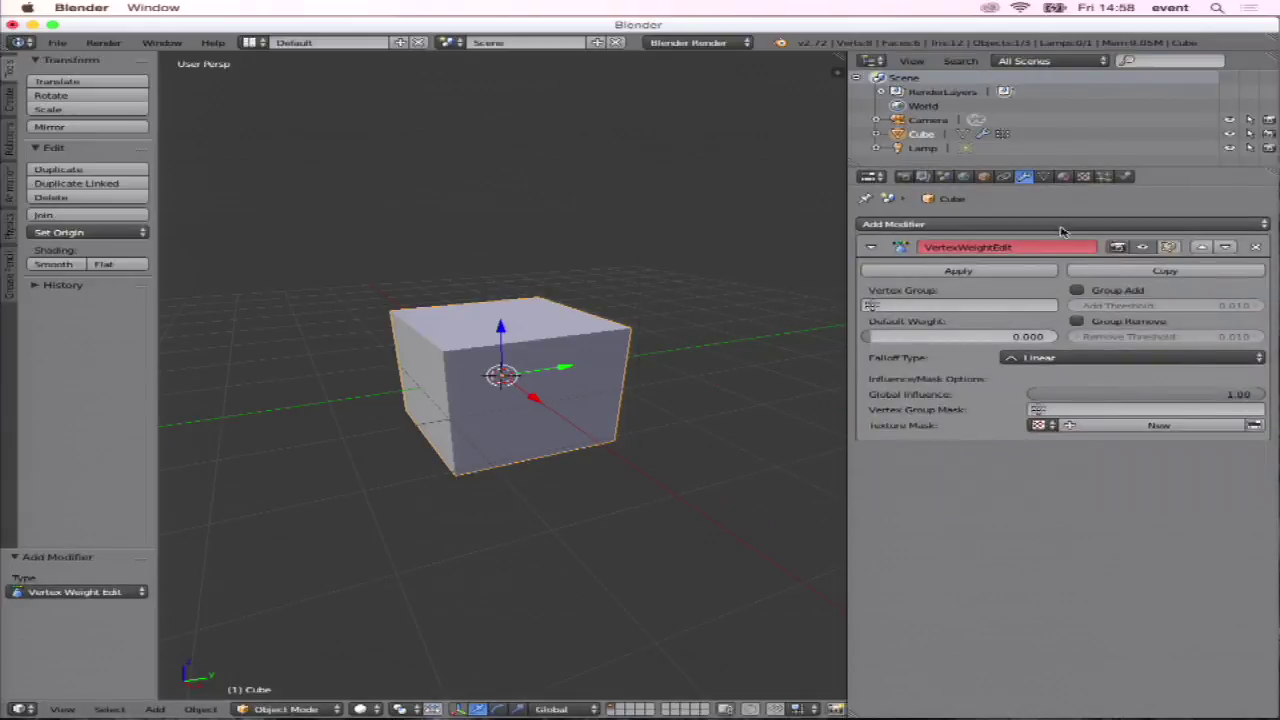
left_click(1020, 310)
left_click(980, 324)
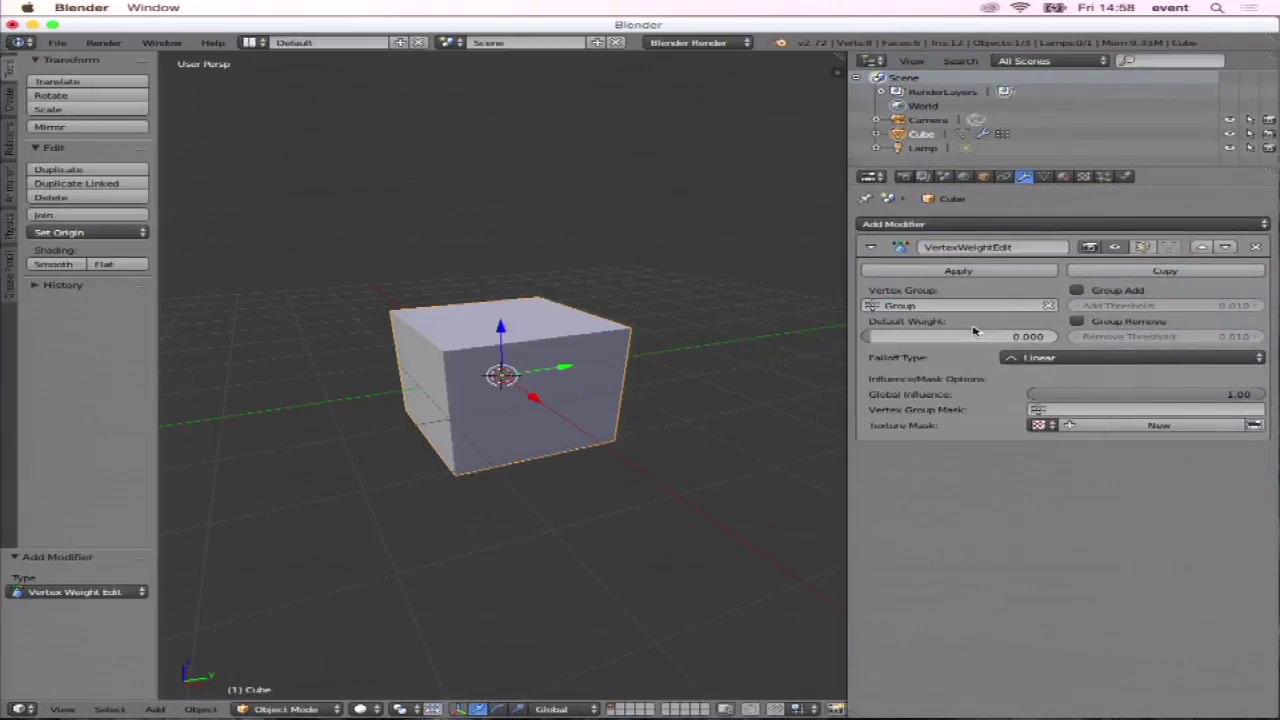
left_click(1090, 360)
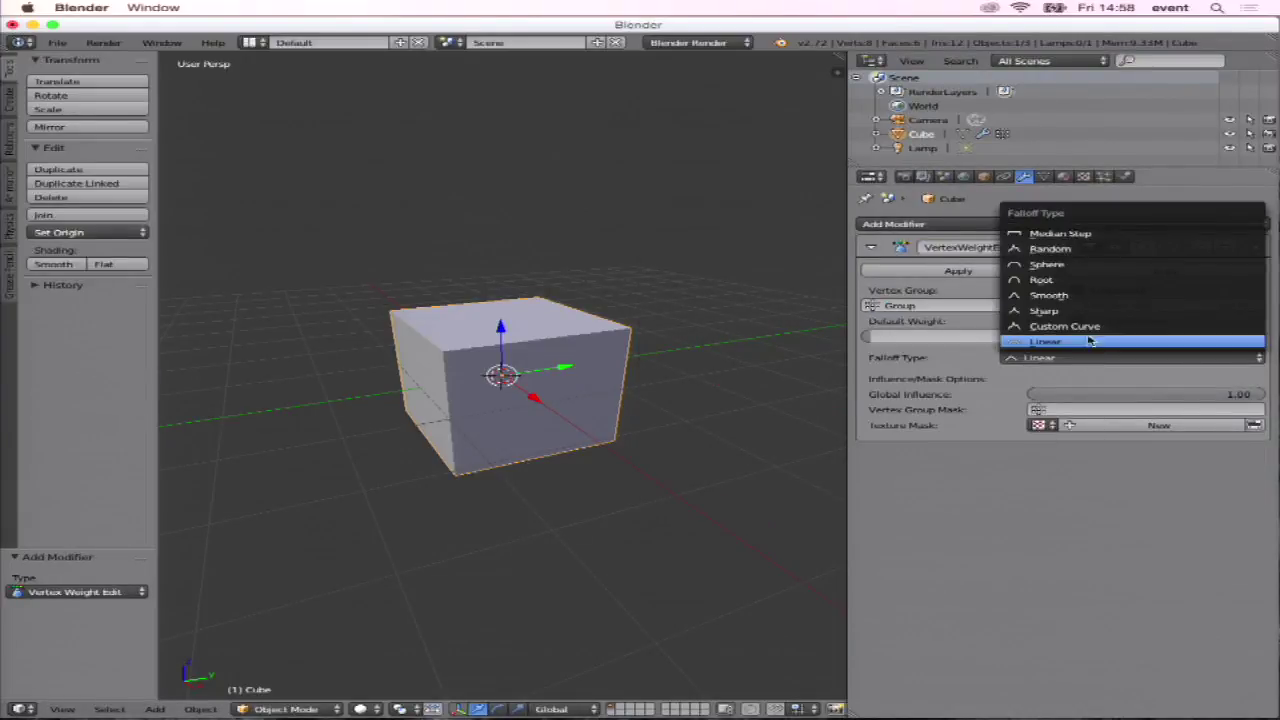
left_click(1078, 254)
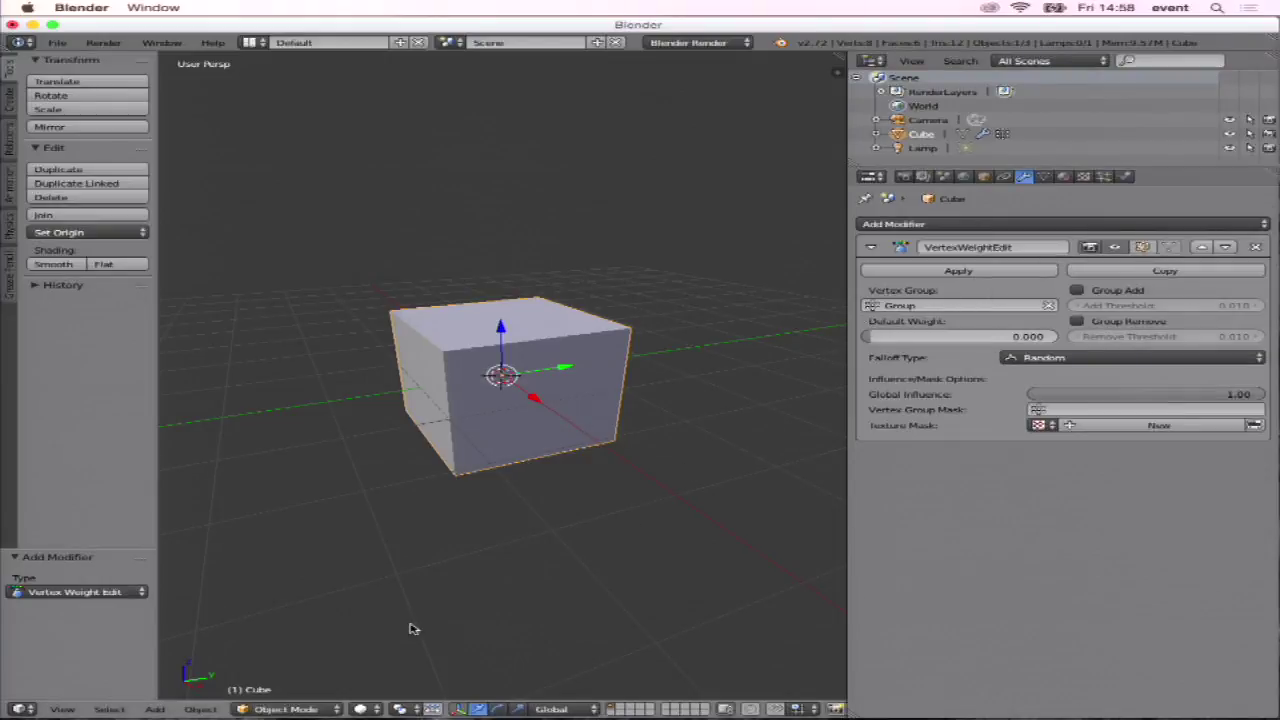
left_click(310, 709)
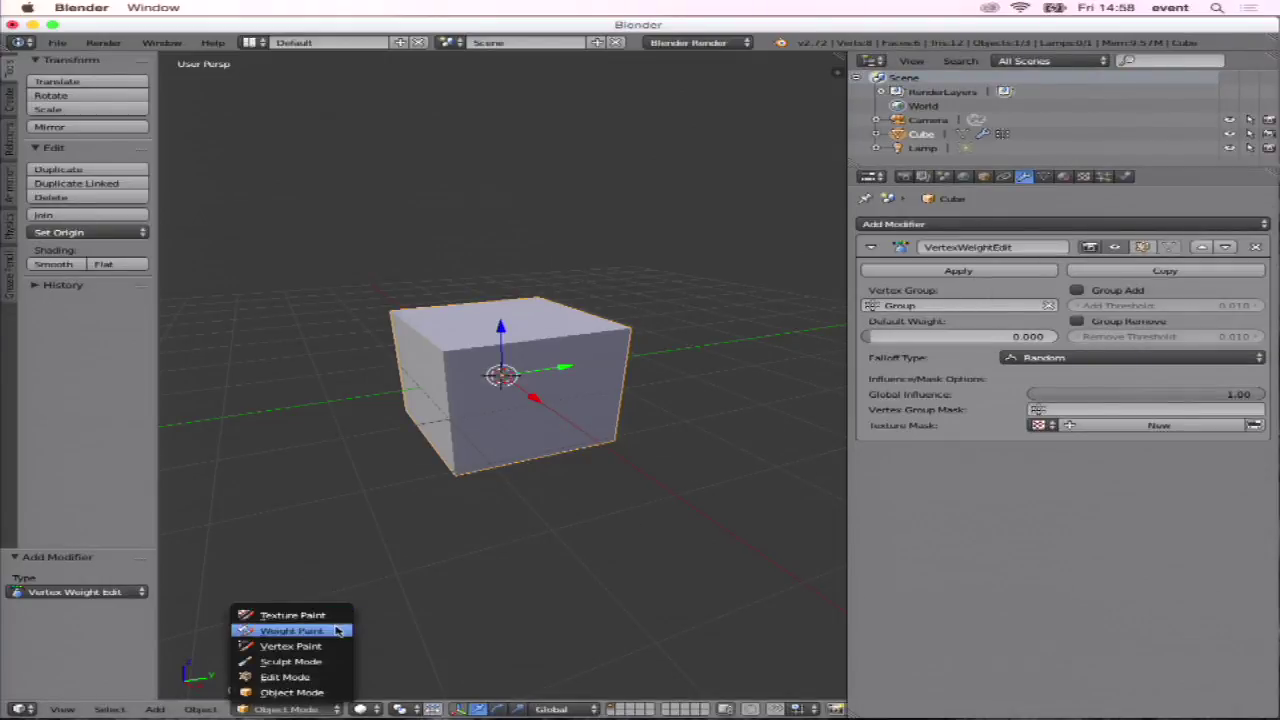
Switch the cube to Weight Paint mode and orbit to inspect its randomised weight colours.
left_click(335, 630)
mouse_move(423, 491)
middle_mouse_down()
mouse_move(580, 474)
mouse_move(450, 432)
mouse_move(437, 469)
mouse_move(366, 463)
mouse_move(420, 477)
middle_mouse_up()
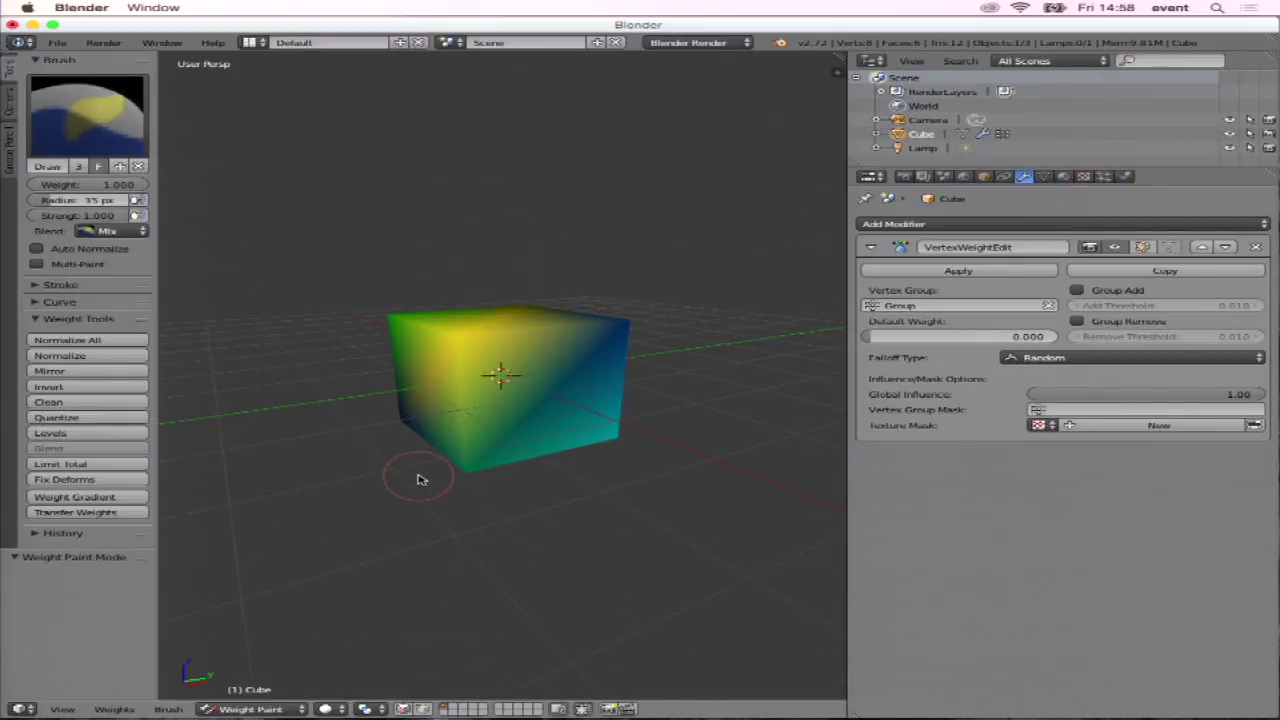
mouse_move(436, 422)
middle_mouse_down()
mouse_move(523, 449)
mouse_move(643, 429)
mouse_move(568, 380)
middle_mouse_up()
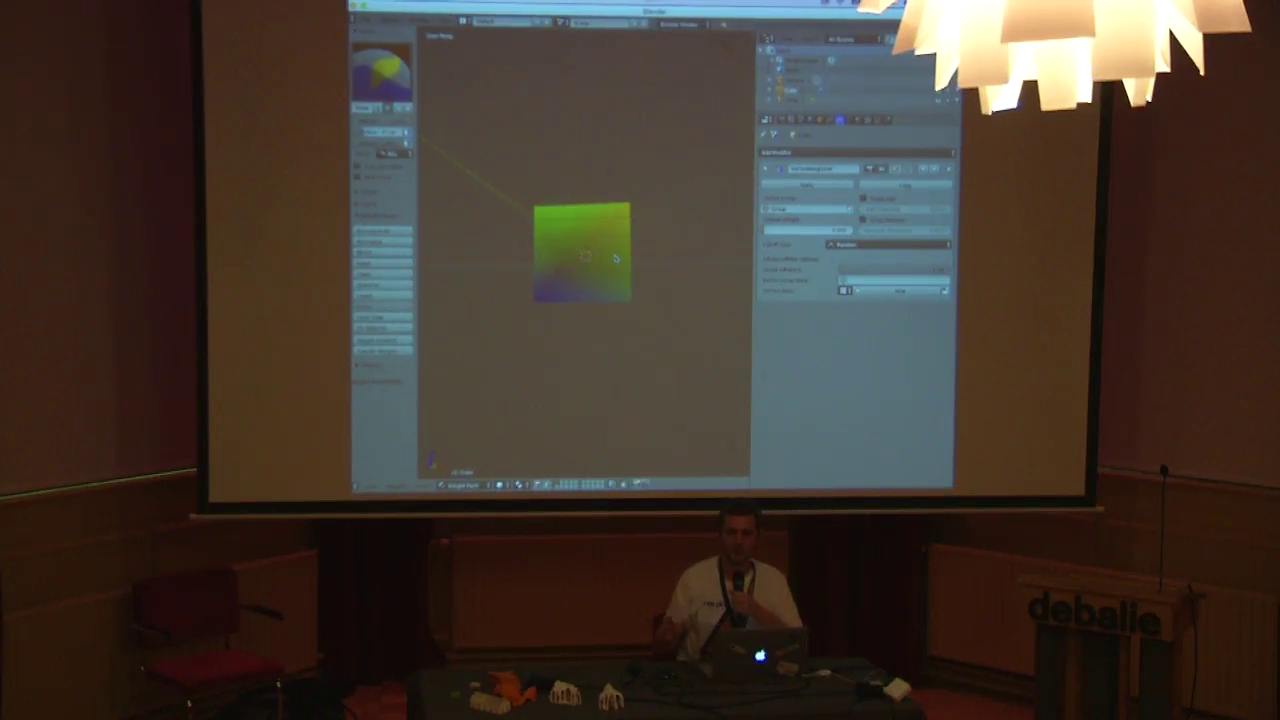
middle_click_drag(615, 258, 635, 285)
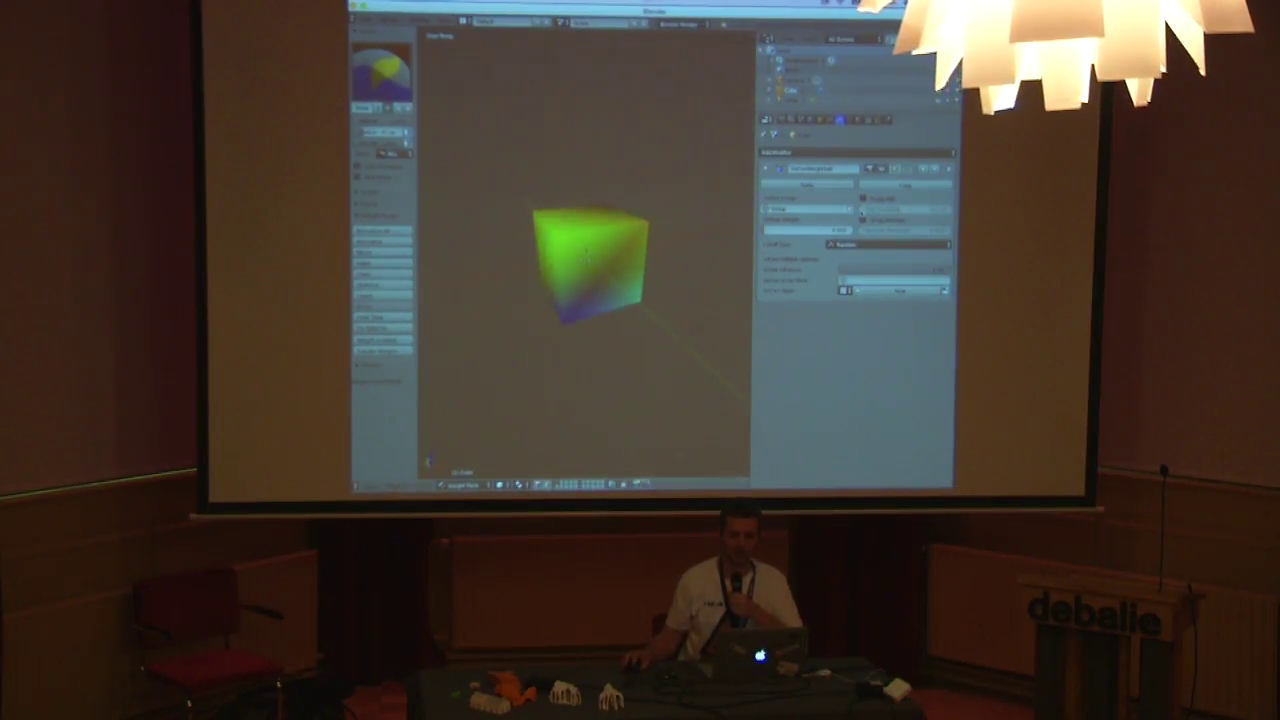
left_click(817, 151)
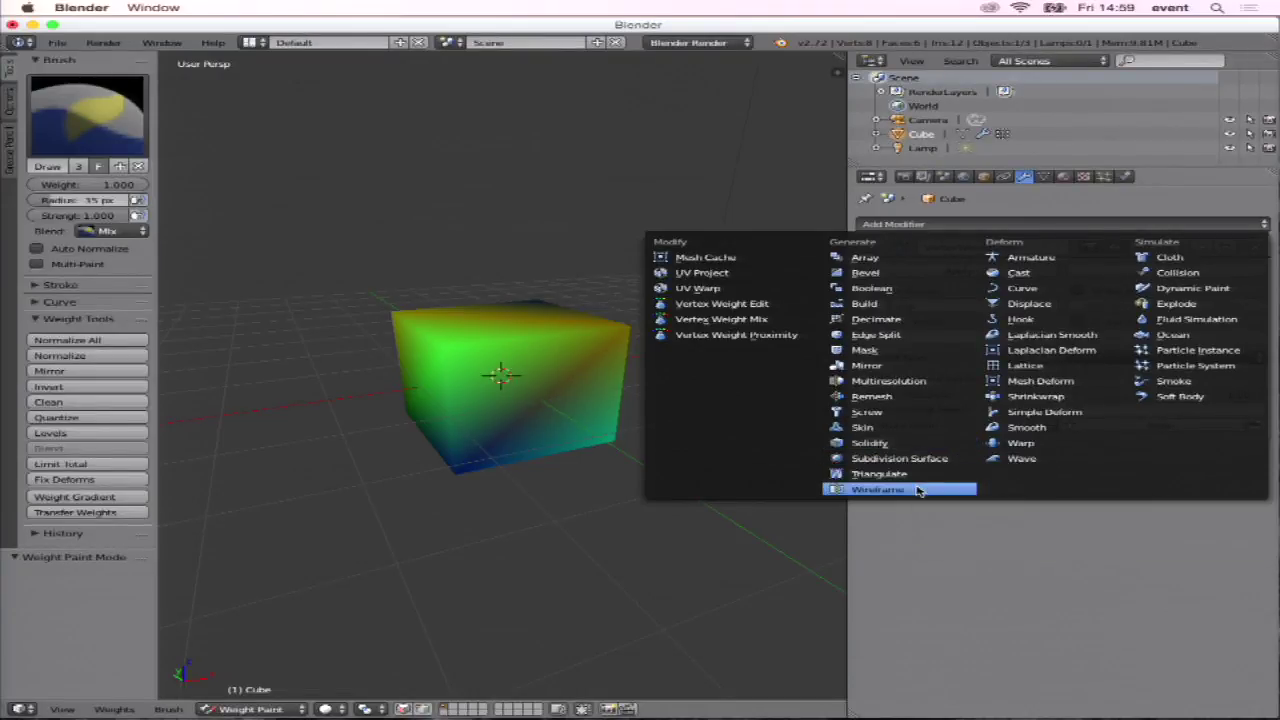
Add a Wireframe modifier (thickness 0.0200) using vertex group Group, then return to Object Mode.
left_click(918, 490)
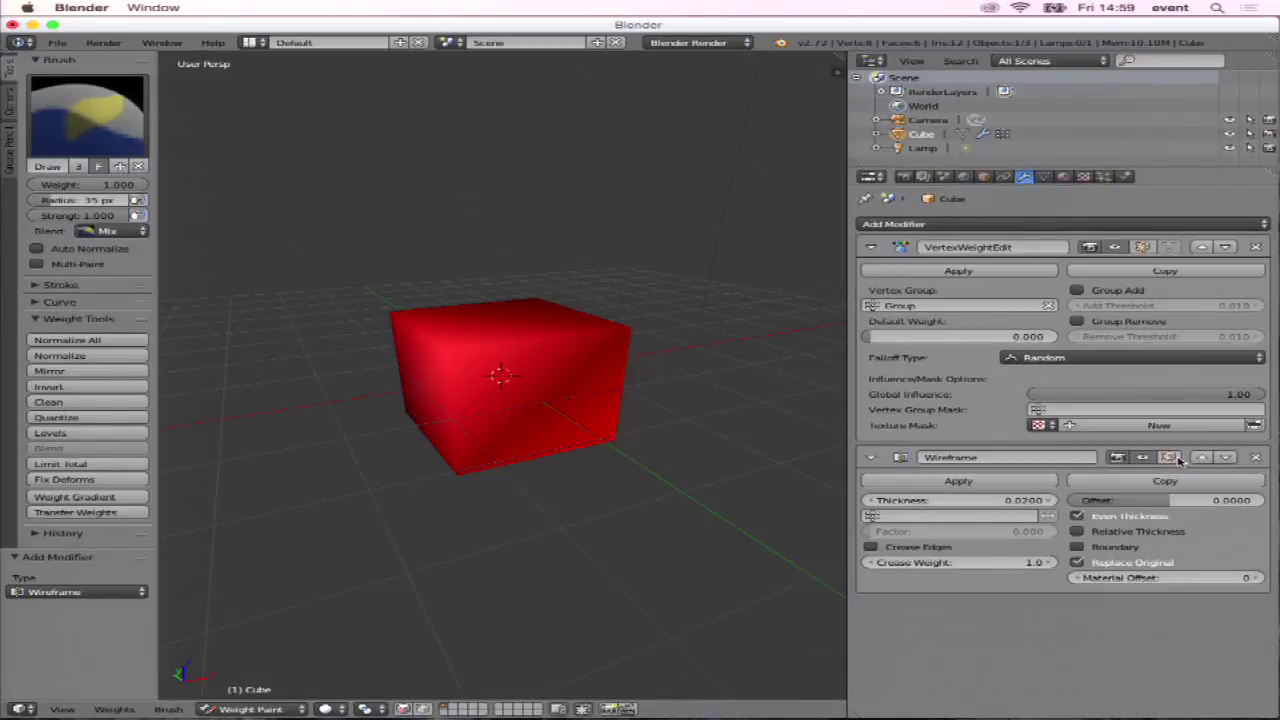
left_click(916, 516)
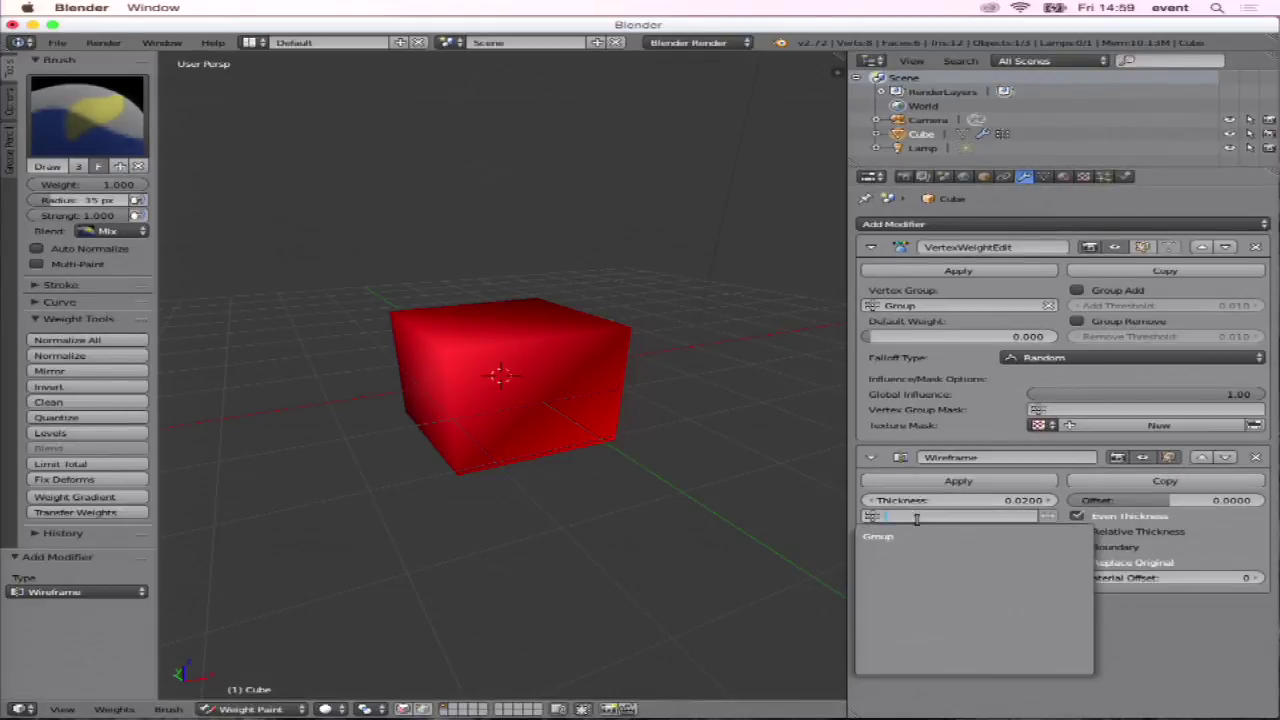
left_click(918, 536)
left_click(280, 711)
left_click(268, 699)
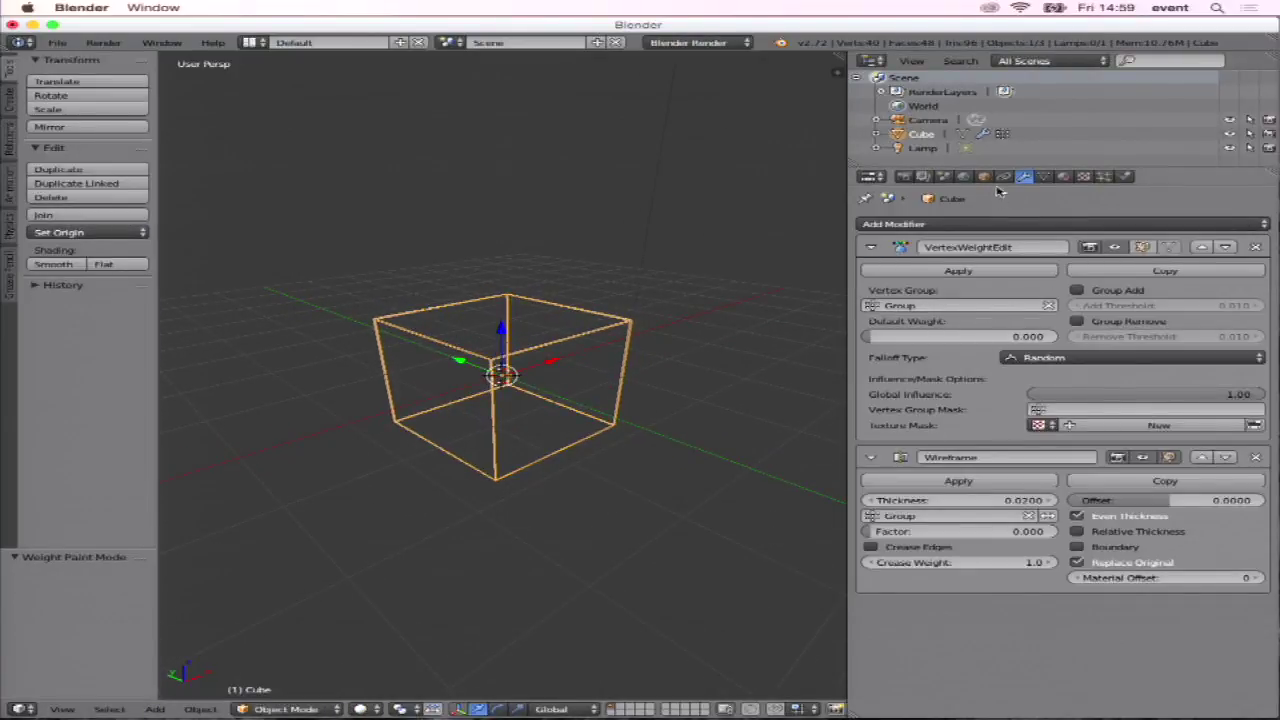
left_click(983, 222)
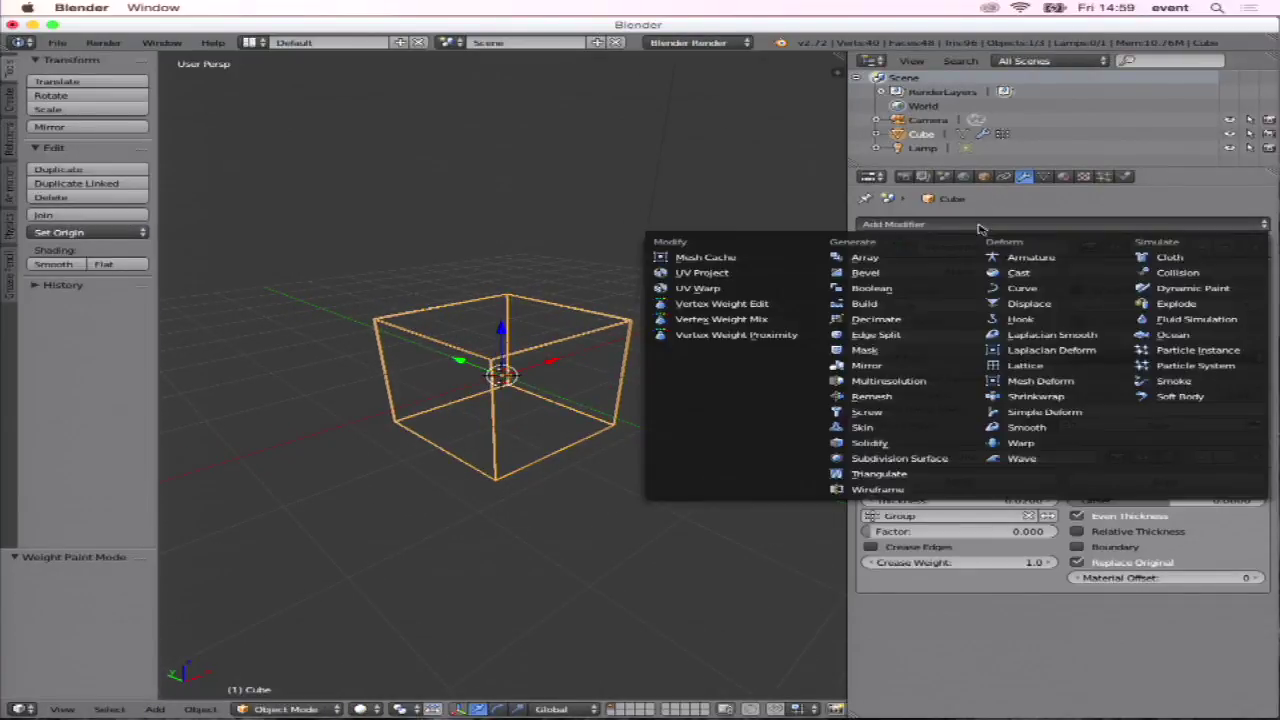
Add a Subdivision Surface modifier and move it above Wireframe and VertexWeightEdit.
left_click(910, 458)
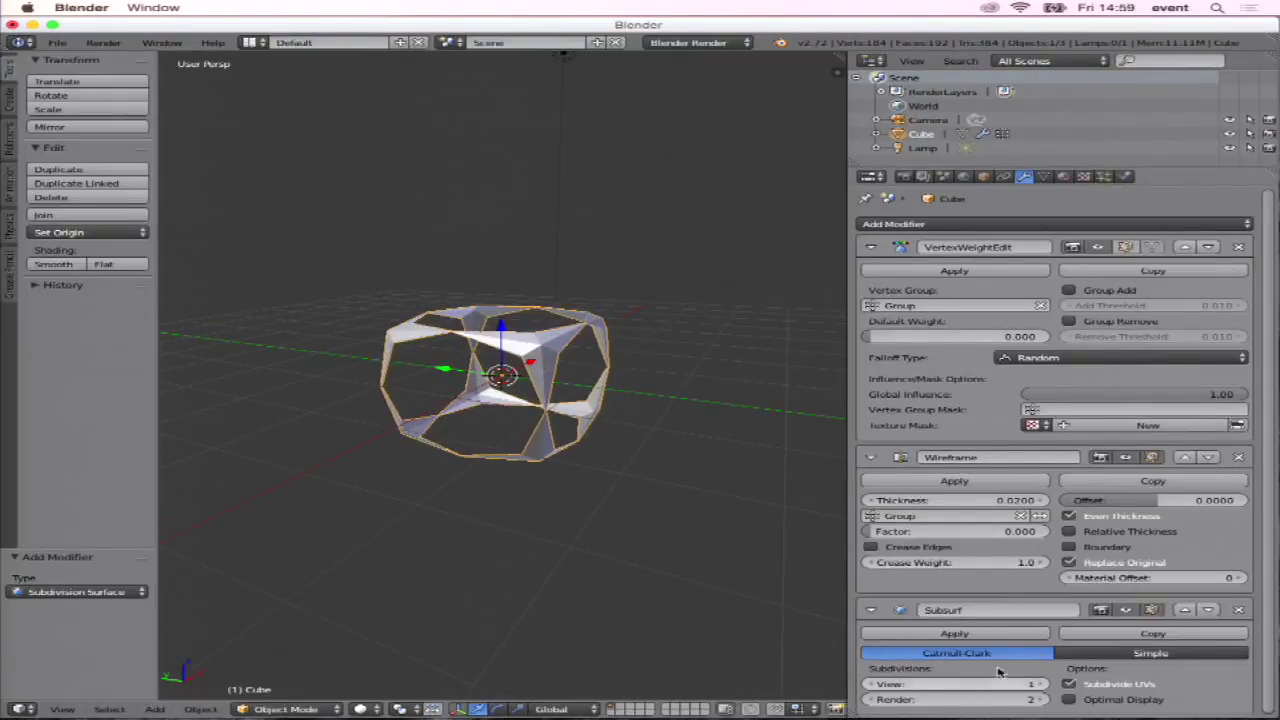
left_click(1184, 609)
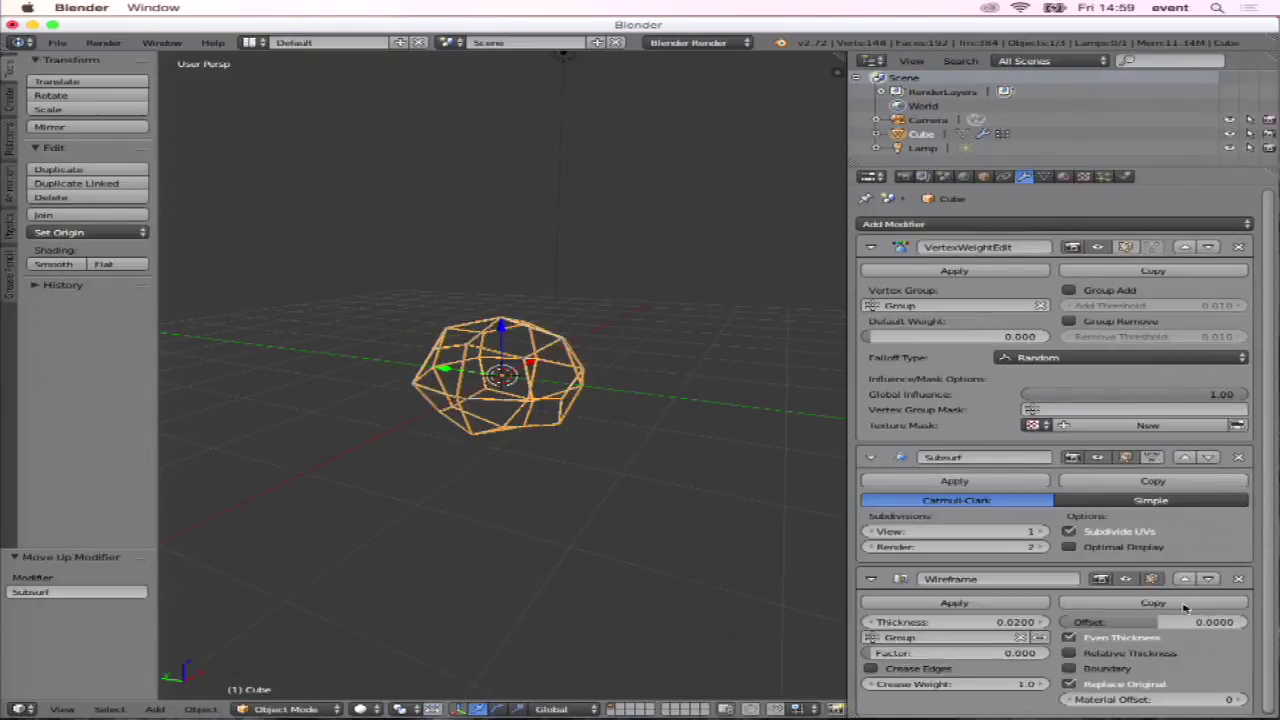
left_click(1185, 457)
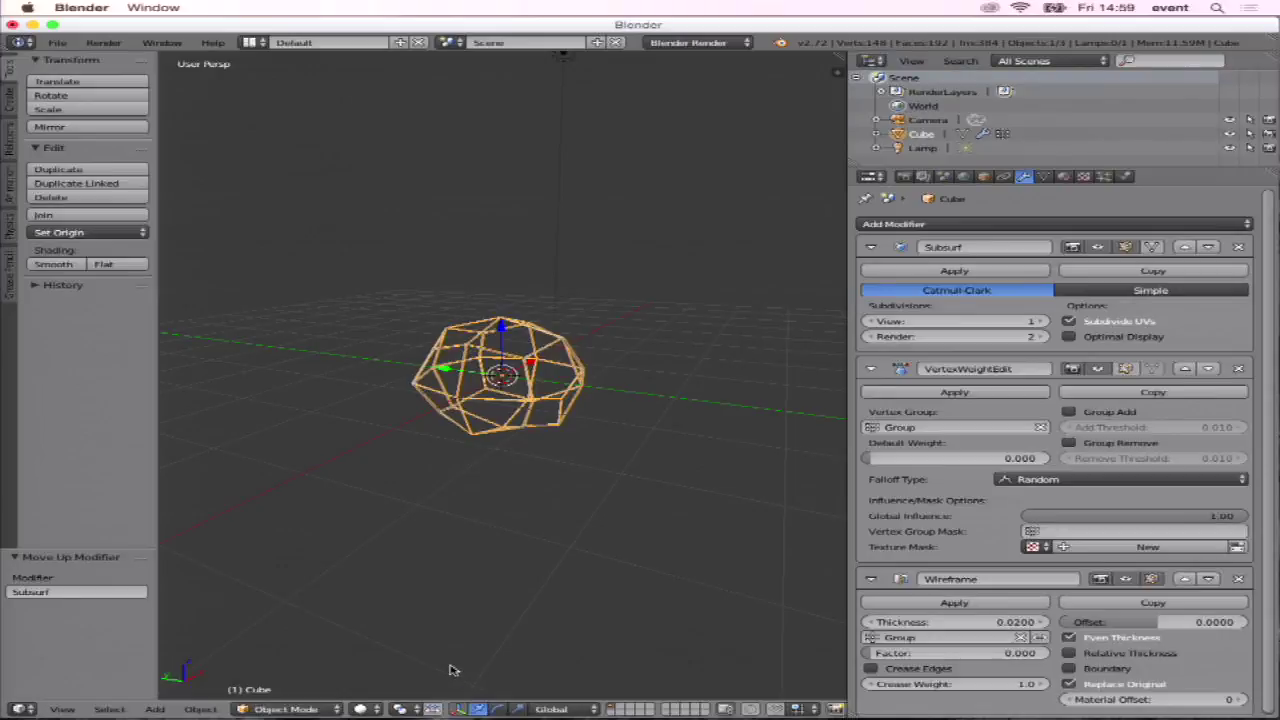
left_click(57, 42)
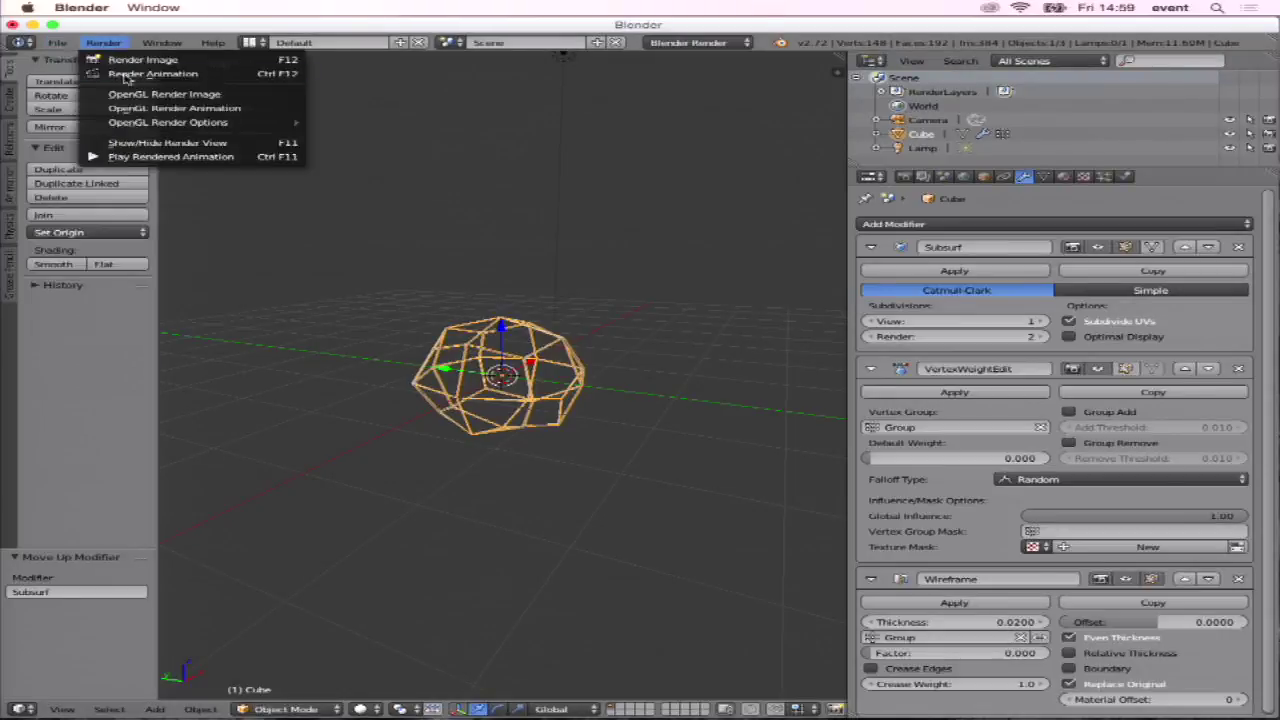
mouse_move(105, 88)
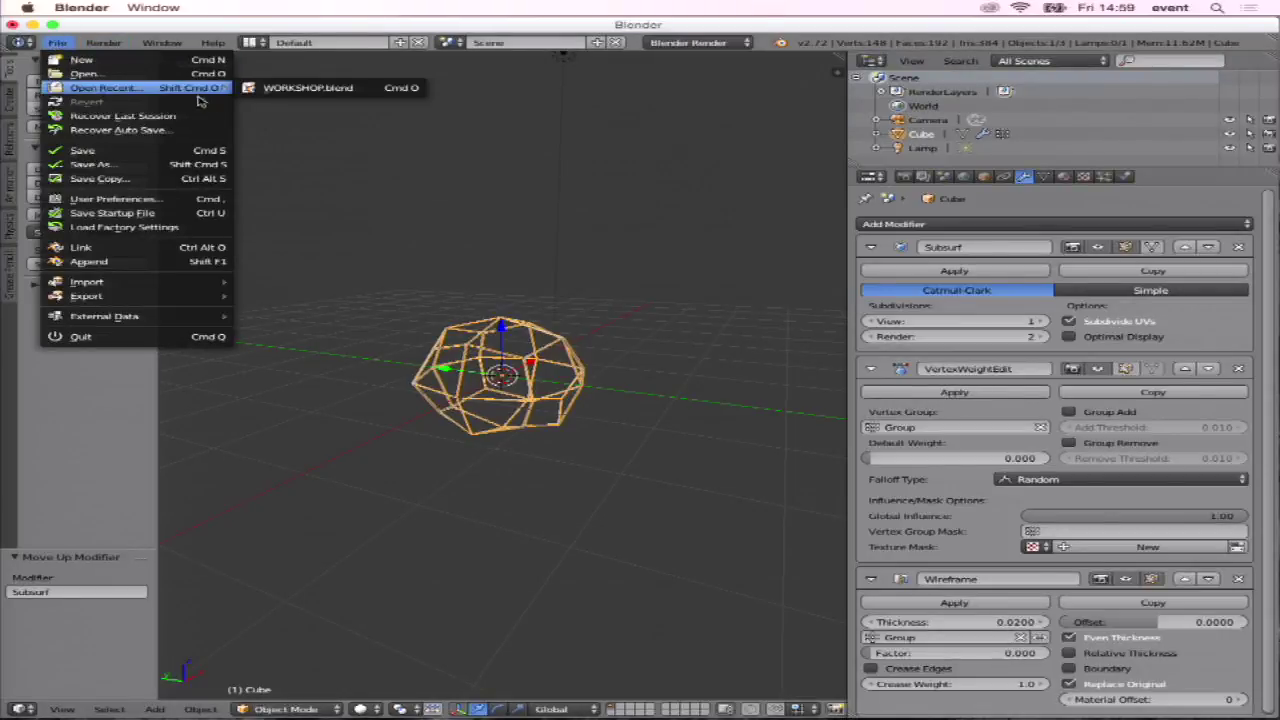
Open WORKSHOP.blend from recent files and restore the Blender window to full screen.
left_click(272, 89)
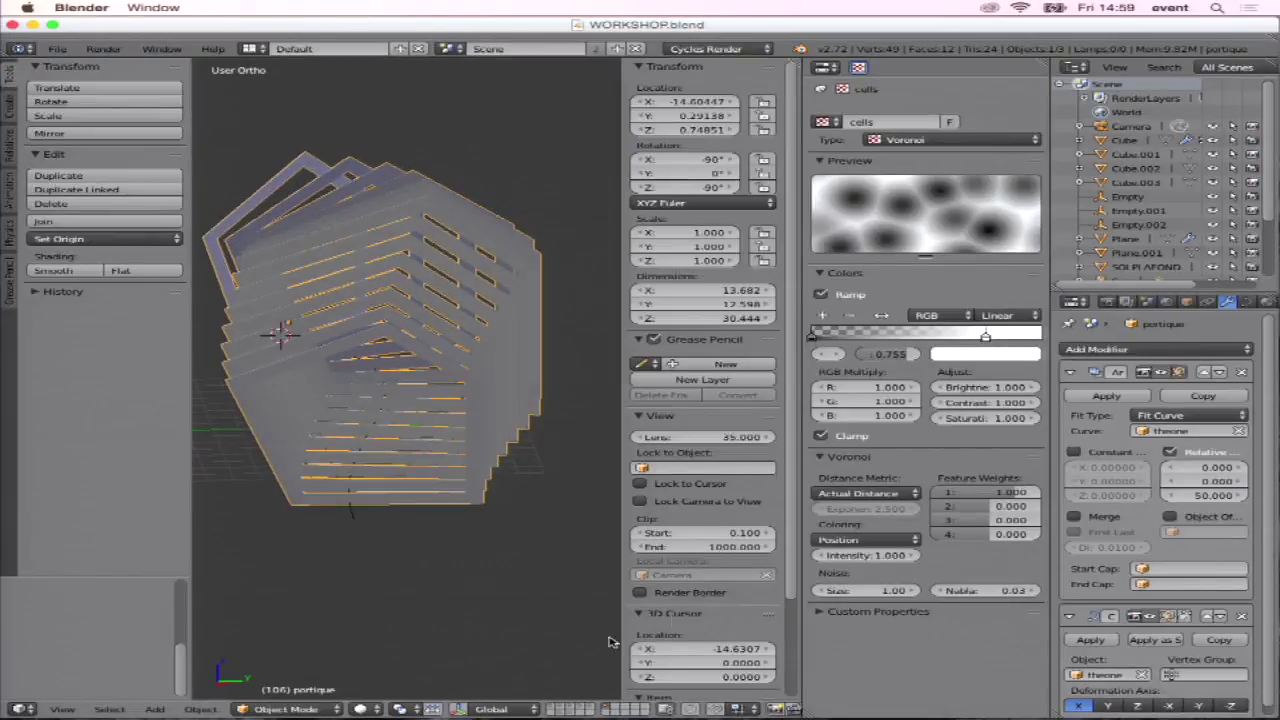
left_click(562, 710)
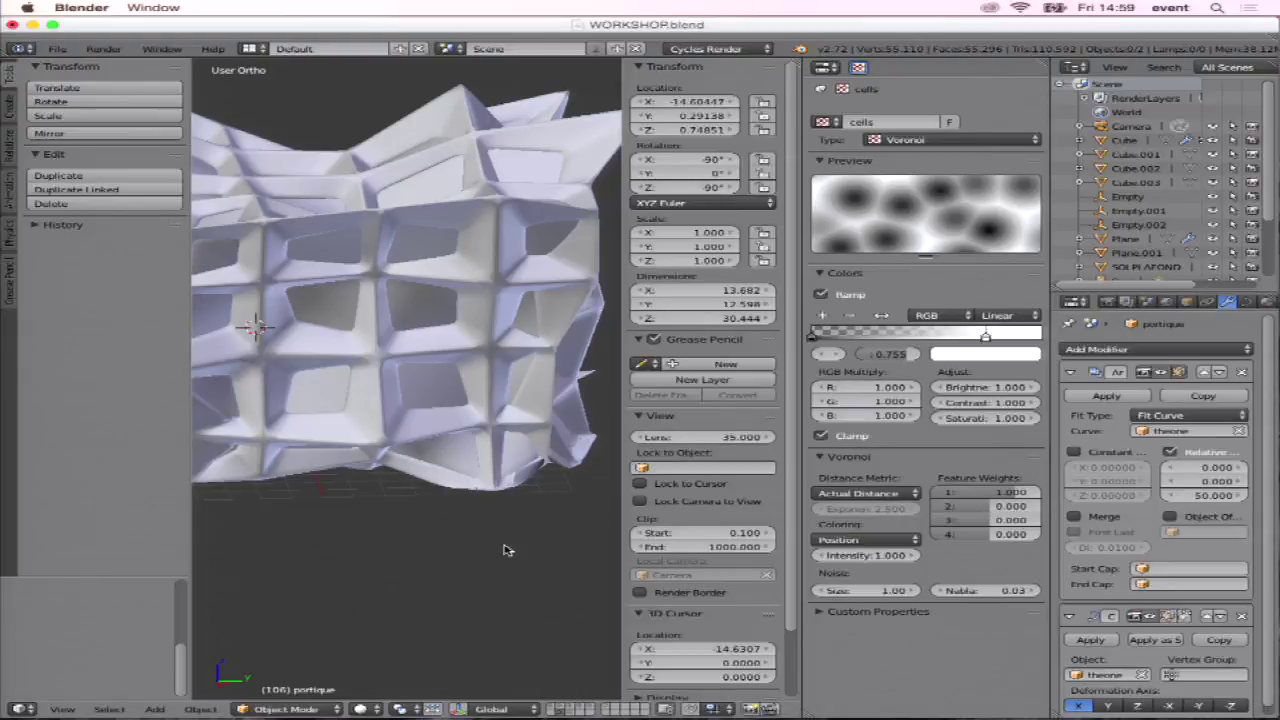
key("ctrl+Up")
left_click(487, 517)
Hide the N and T panels, orbit around the cellular model, and widen the Voronoi texture panel.
key("n")
key("t")
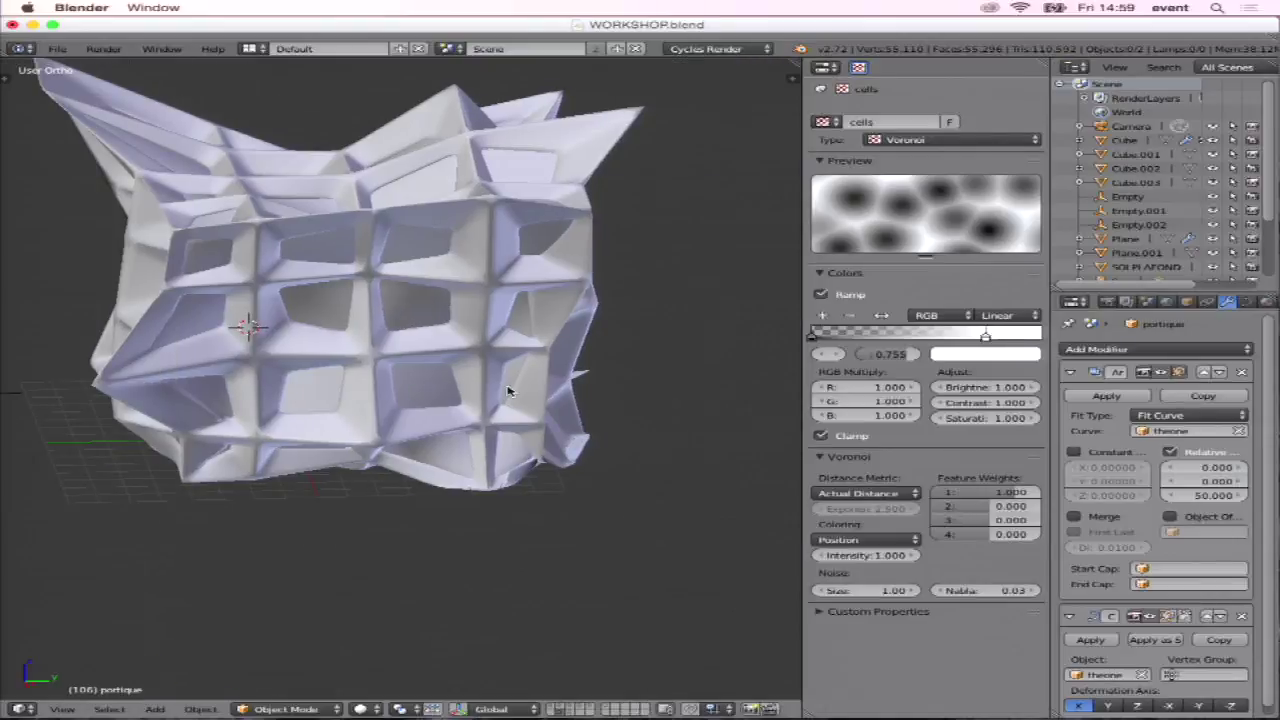
middle_click_drag(380, 332, 428, 329)
scroll(423, 337, "up", 3)
scroll(423, 334, "down", 3)
scroll(357, 320, "down", 2)
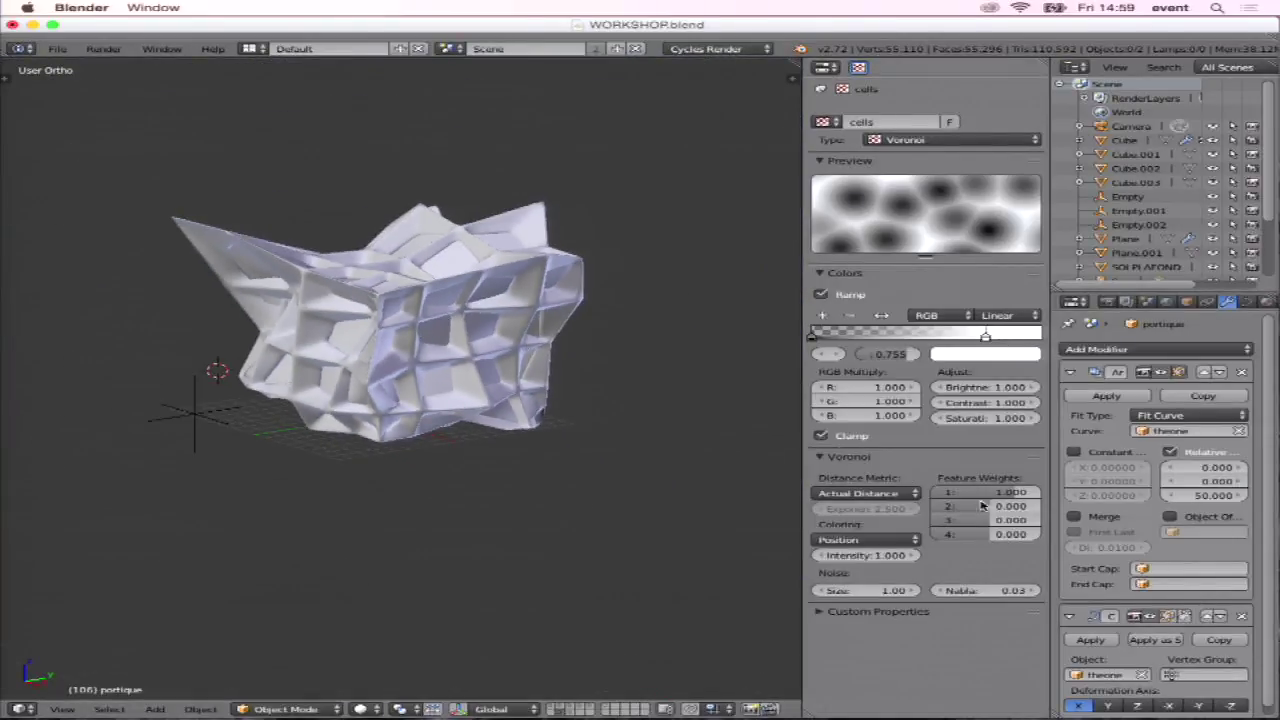
scroll(1170, 480, "down", 1)
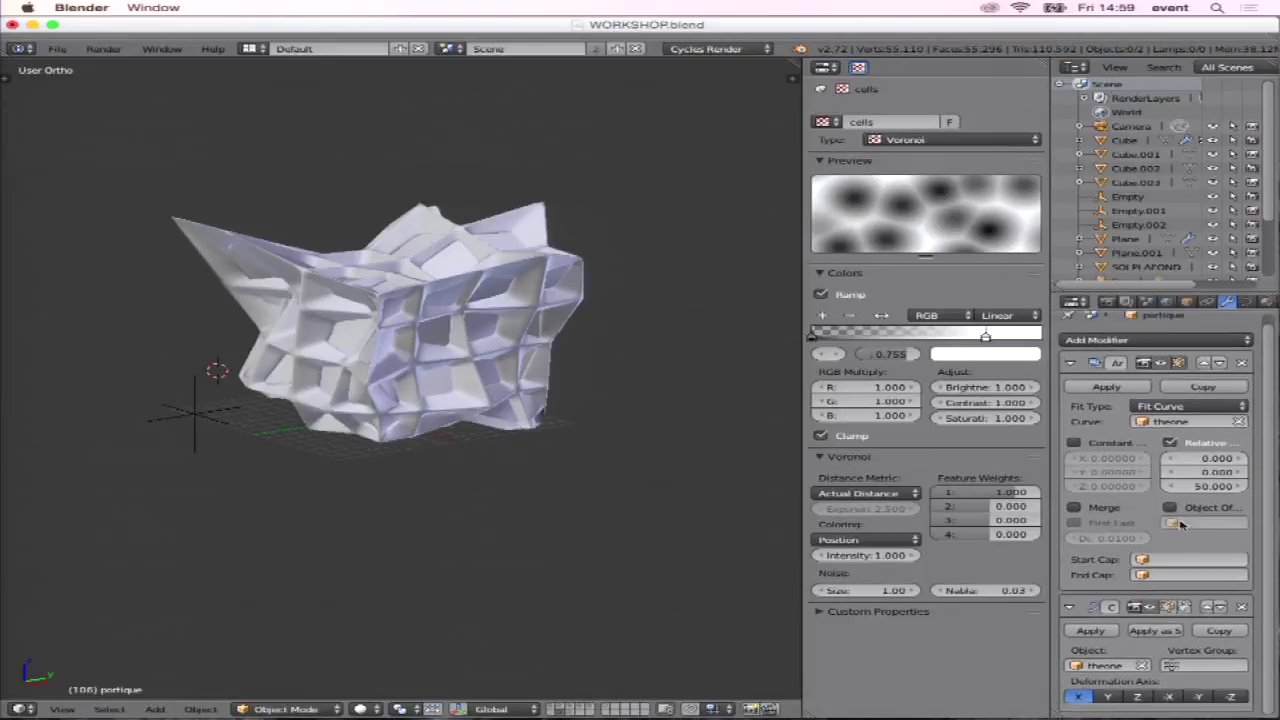
left_click_drag(1047, 560, 1002, 560)
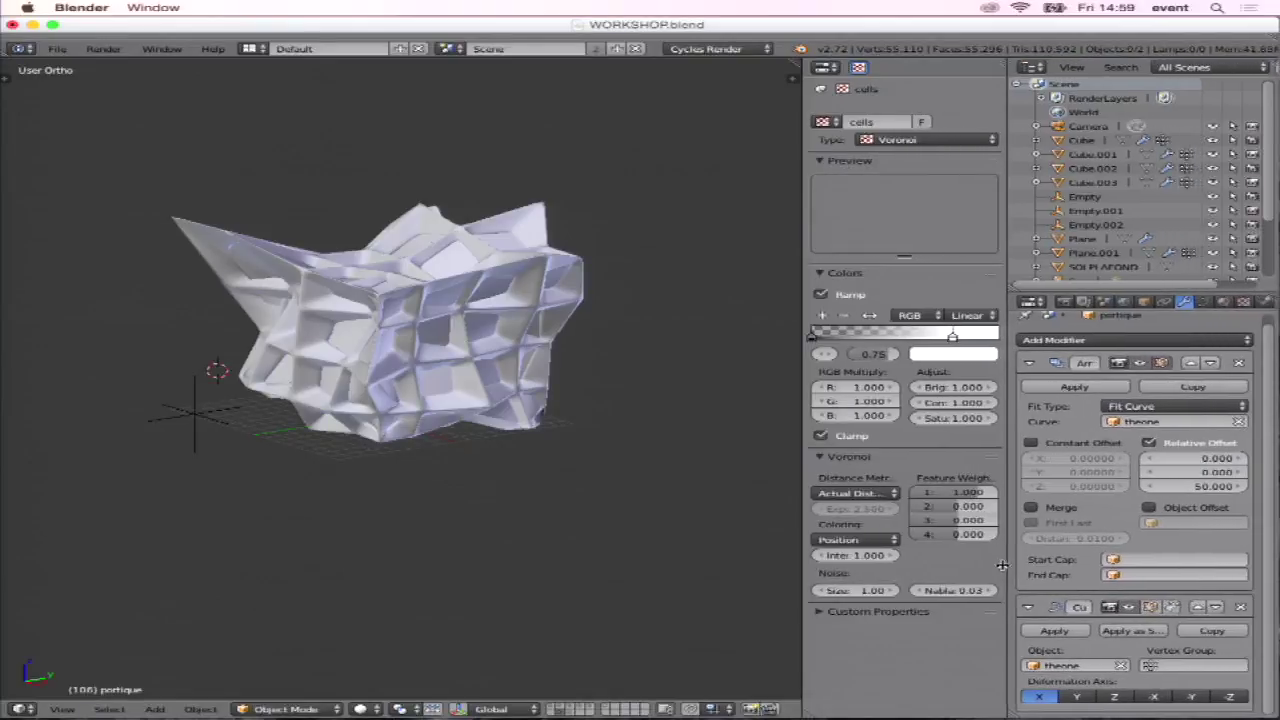
left_click_drag(802, 512, 657, 480)
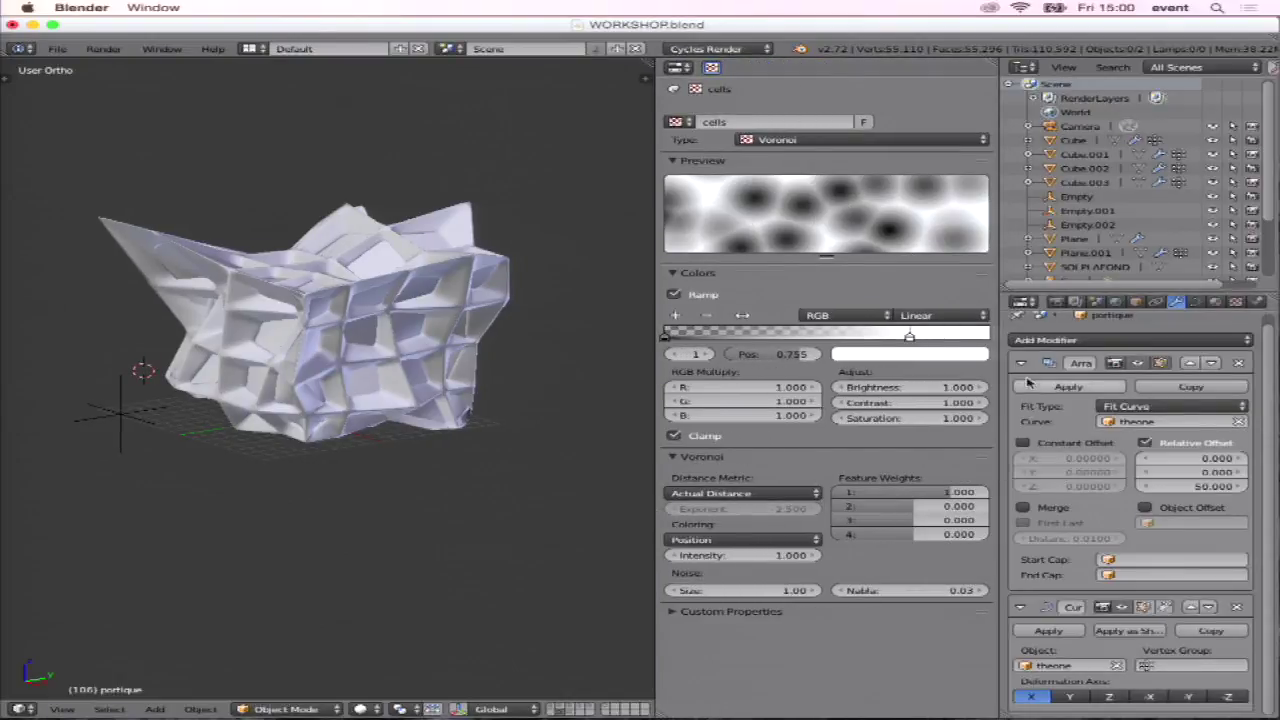
Select the cellular Cube, collapse its first Subsurf panel, and briefly view its base mesh in Edit Mode.
right_click(462, 328)
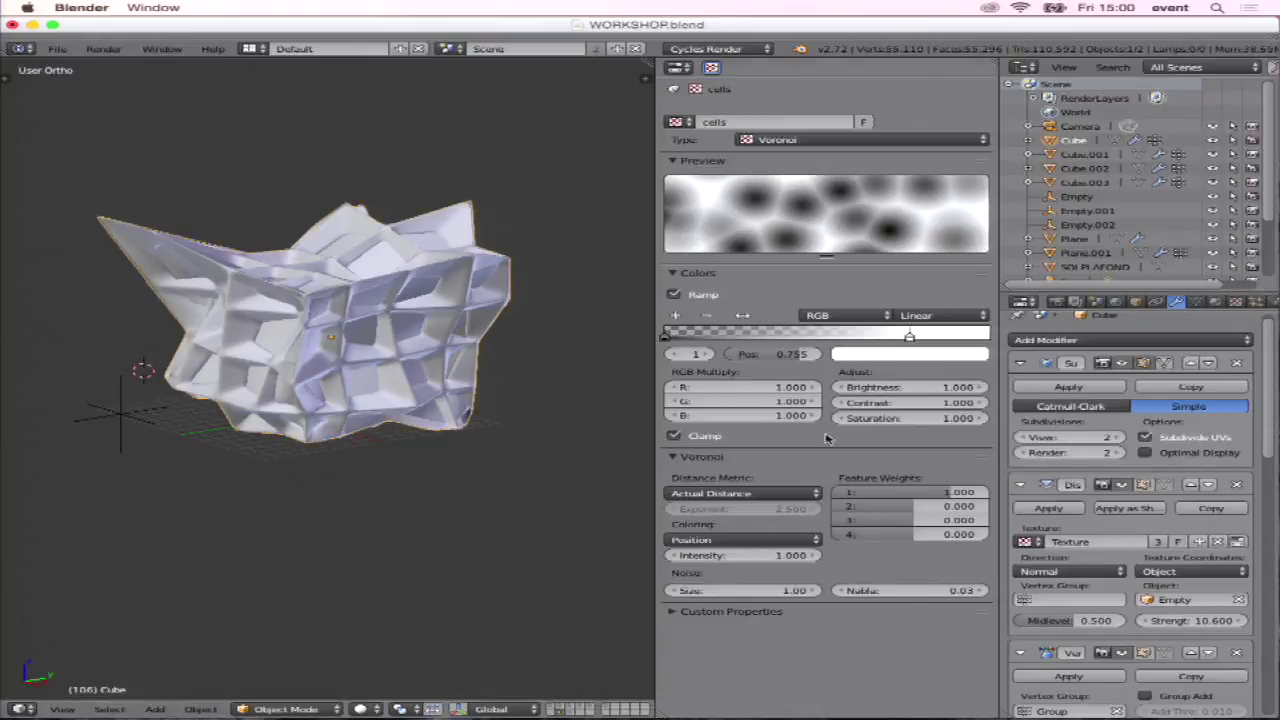
scroll(1122, 370, "down", 2)
scroll(1122, 370, "up", 2)
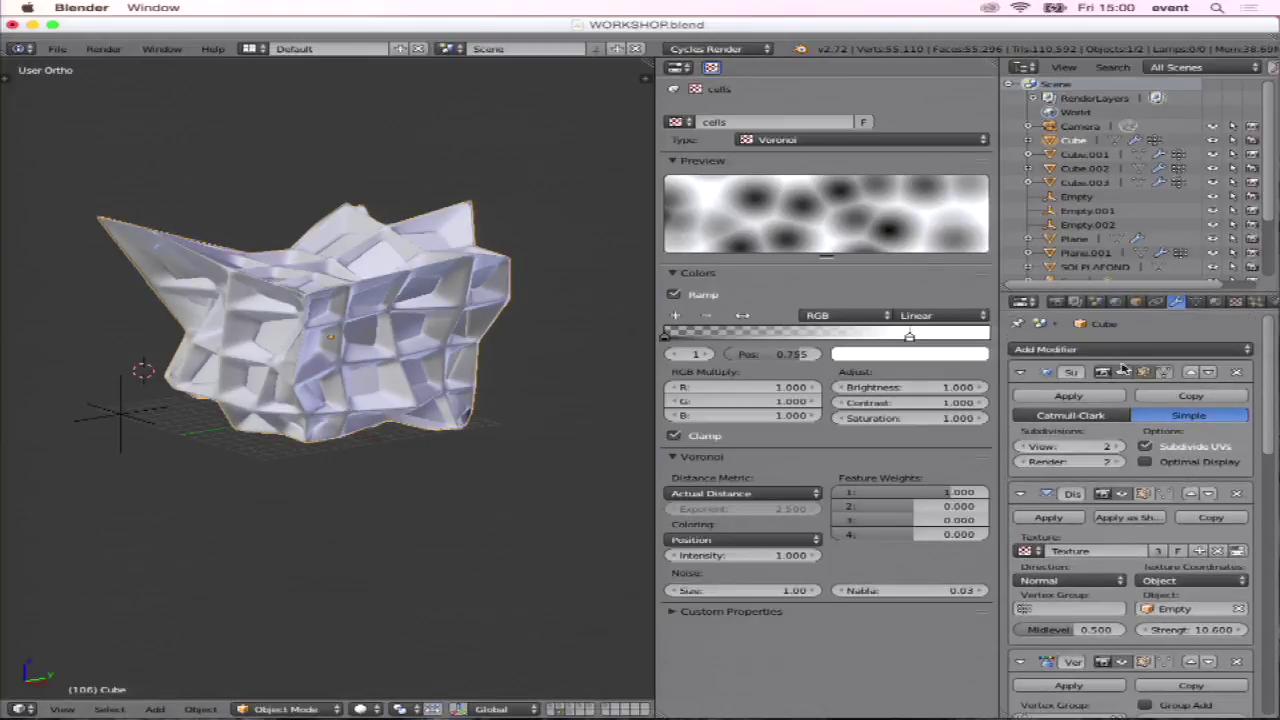
left_click(1020, 372)
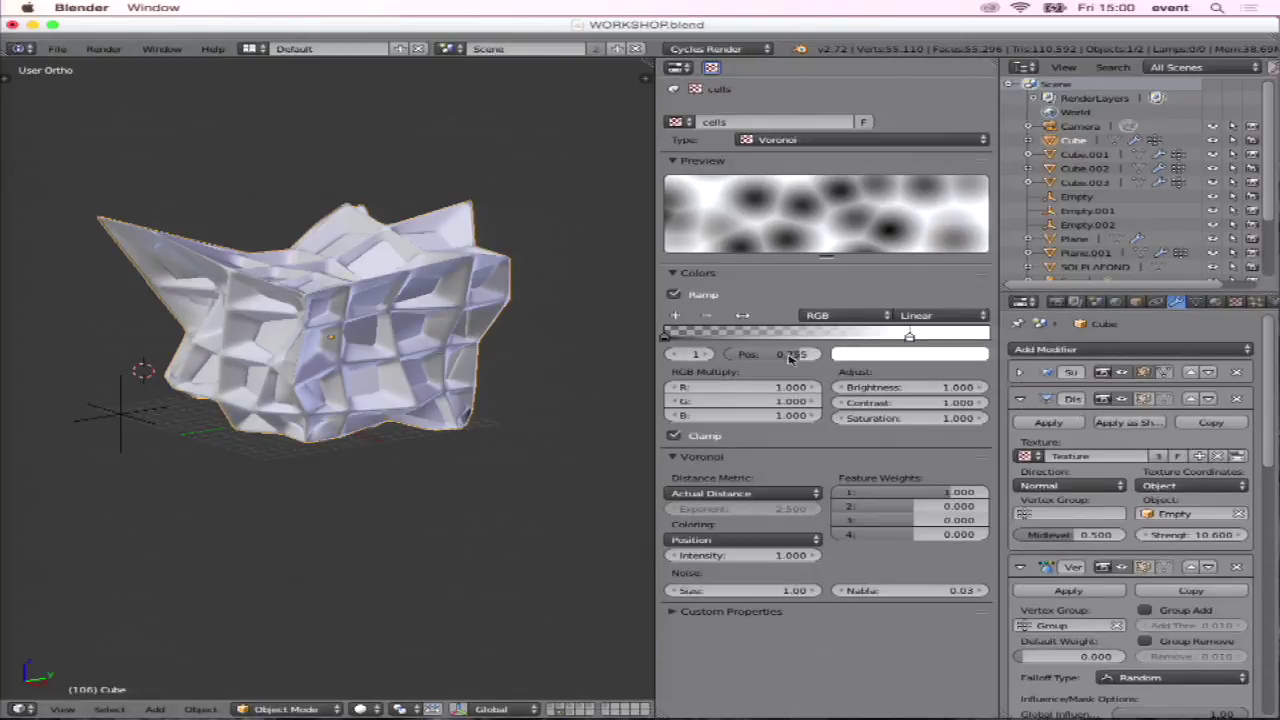
left_click(1017, 324)
left_click(1017, 324)
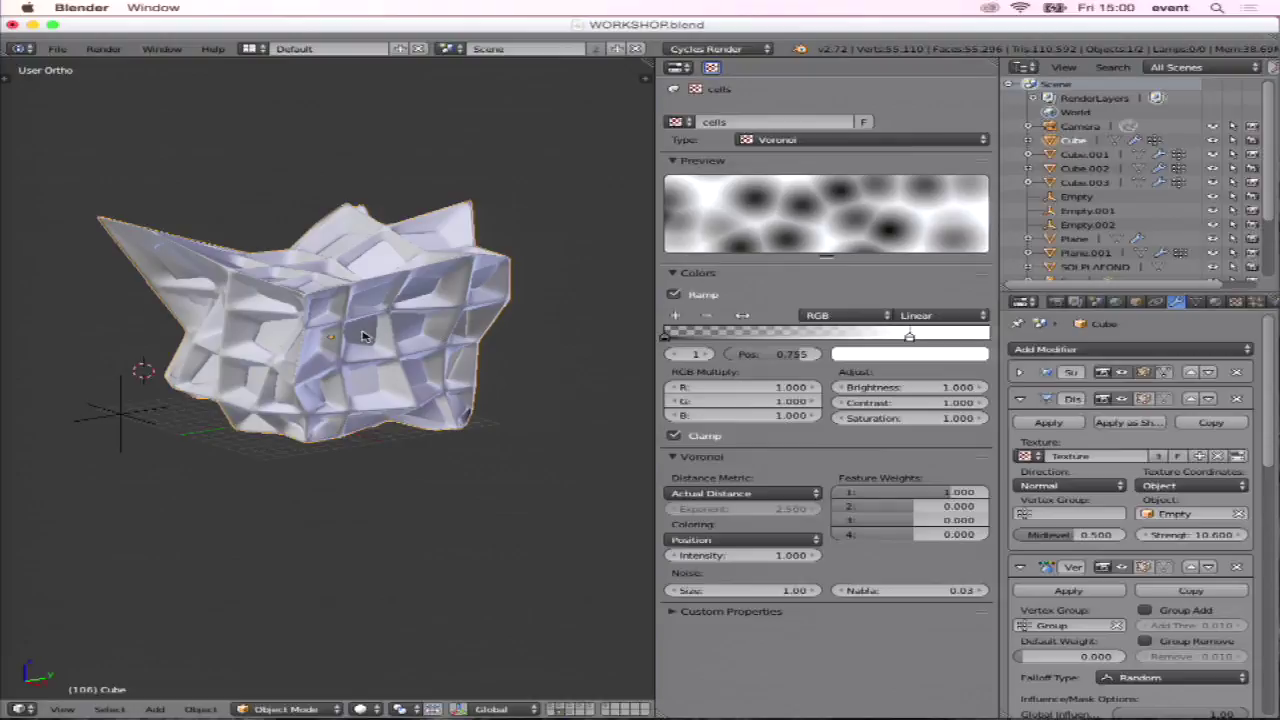
key("Tab")
key("Tab")
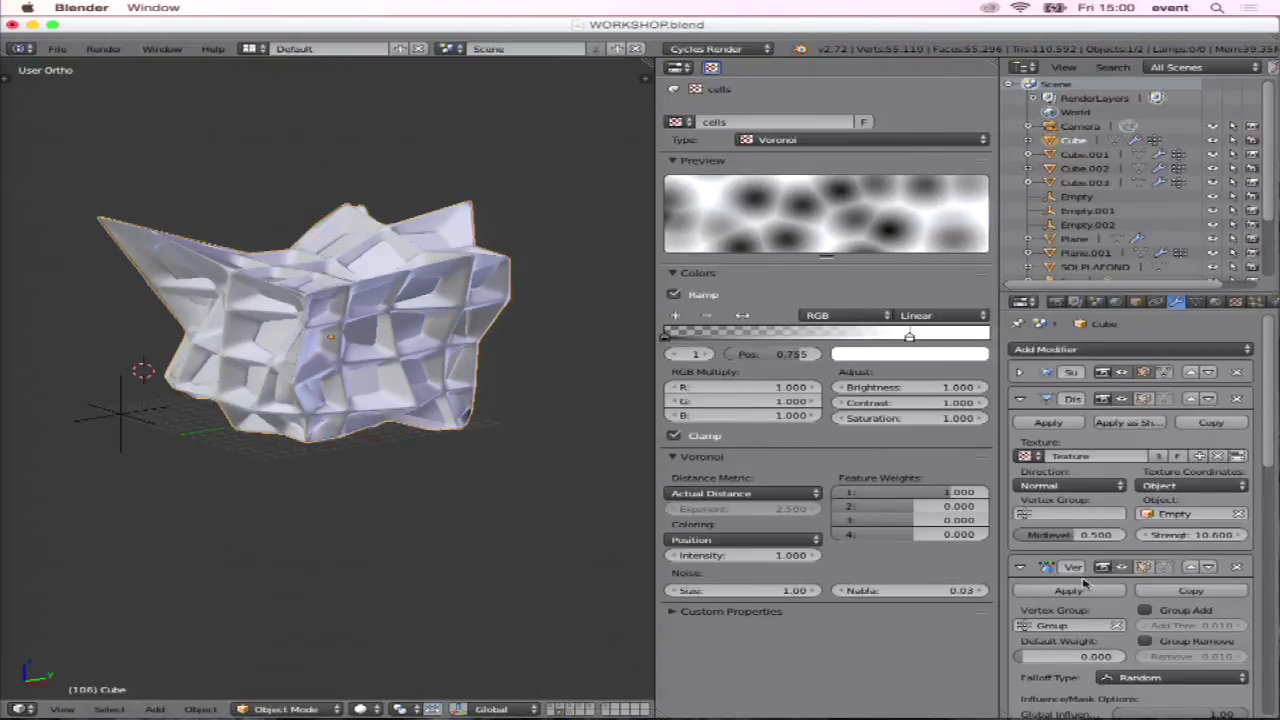
Review the Cube's Displace, VertexWeightEdit, Wireframe, Subsurf and Shrinkwrap modifiers down the stack.
scroll(1094, 508, "down", 1)
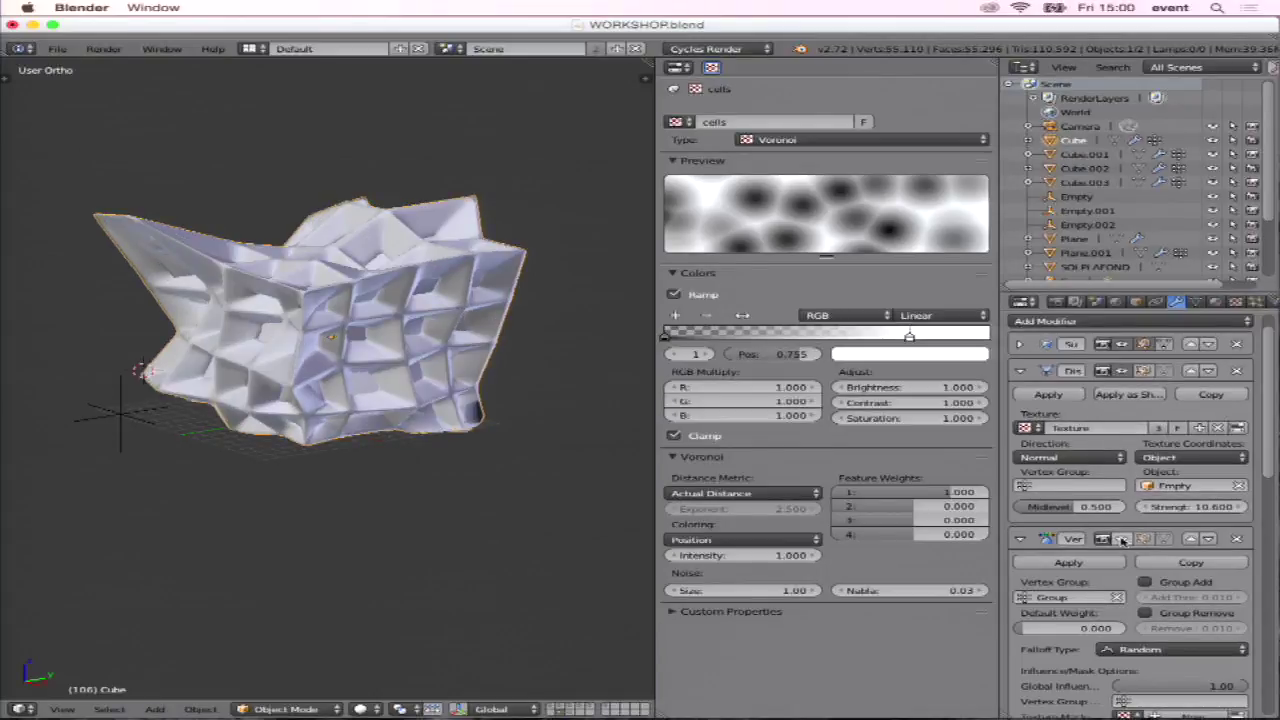
scroll(1120, 540, "up", 1)
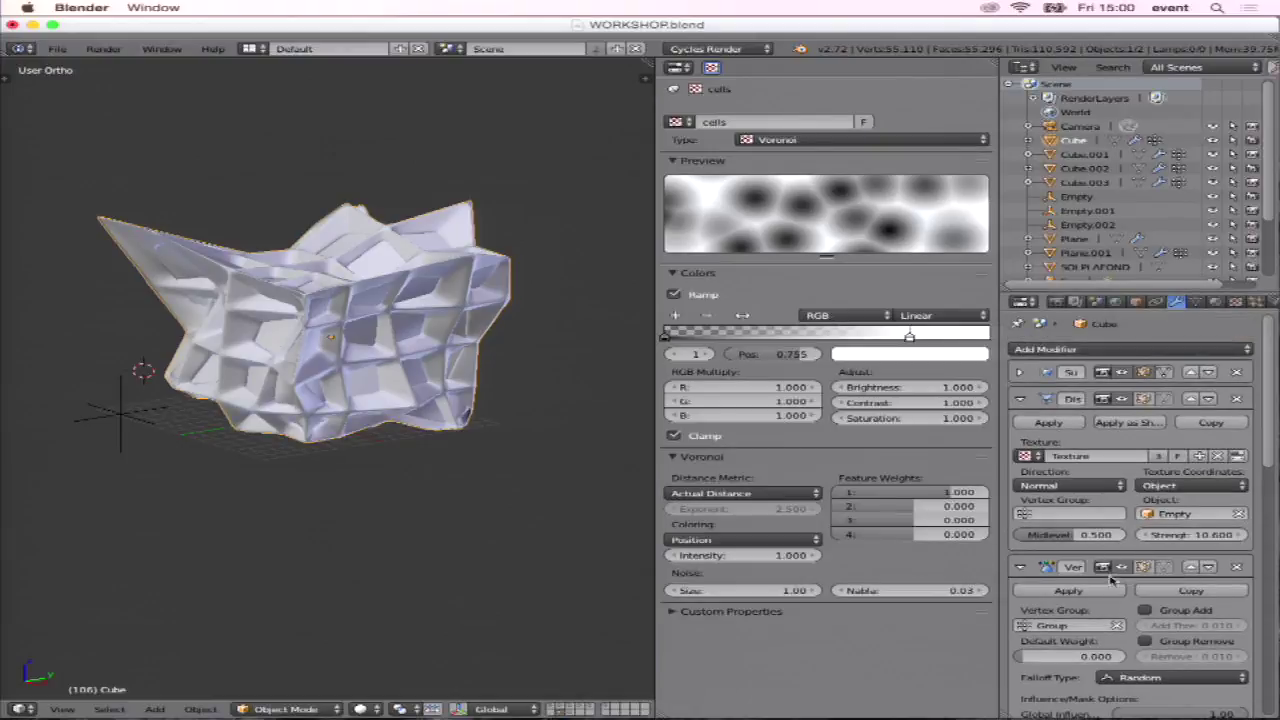
scroll(1272, 463, "down", 1)
scroll(1272, 463, "down", 4)
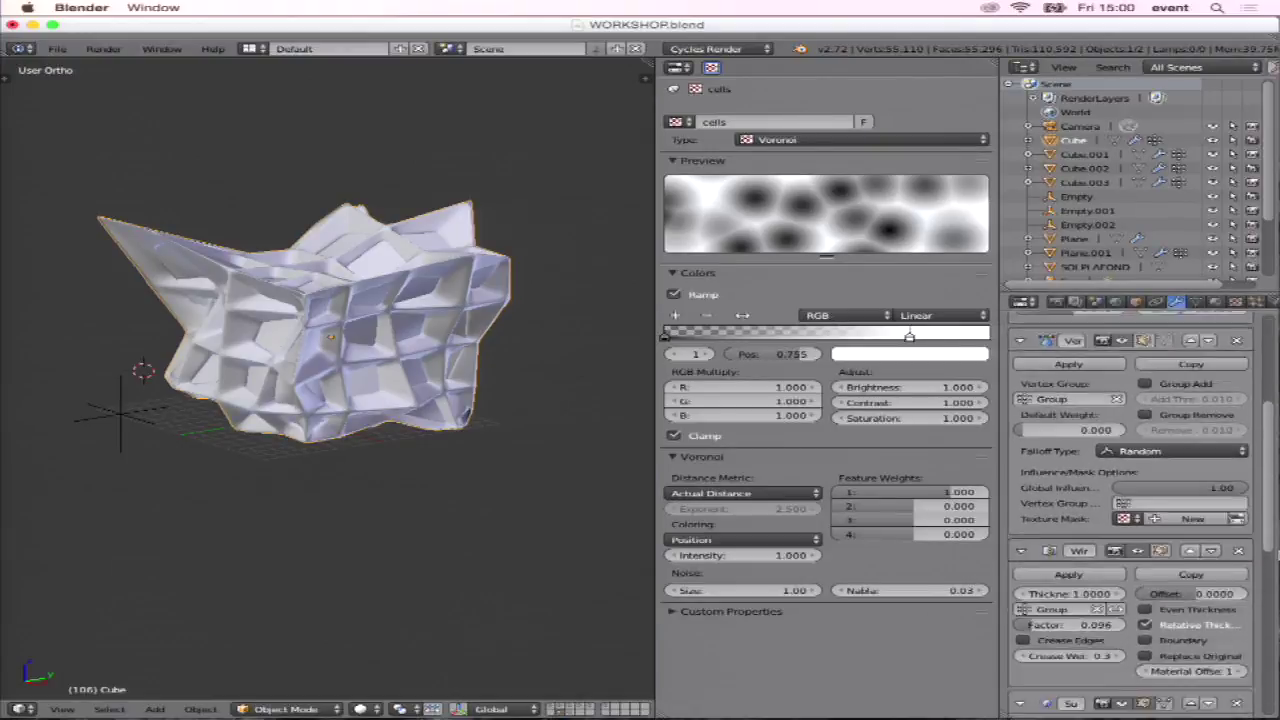
scroll(1200, 490, "down", 3)
scroll(1180, 505, "down", 3)
scroll(1168, 513, "down", 4)
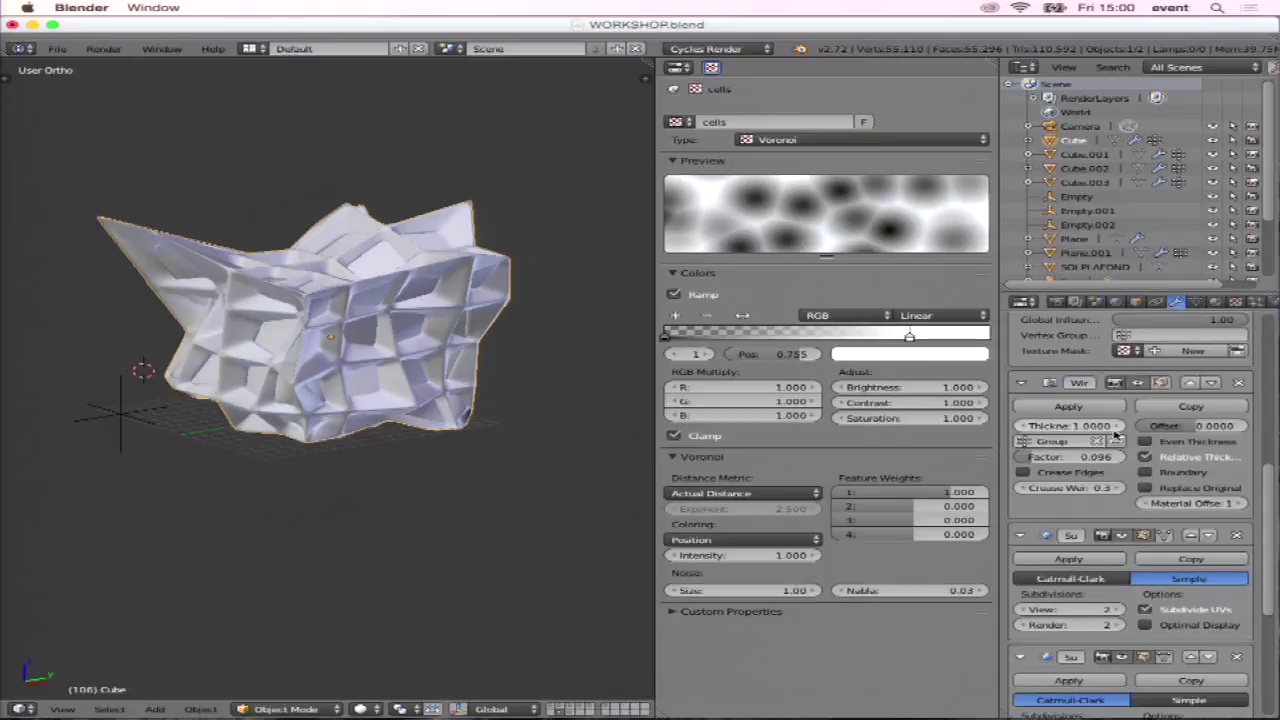
scroll(1200, 495, "down", 4)
scroll(1150, 480, "down", 2)
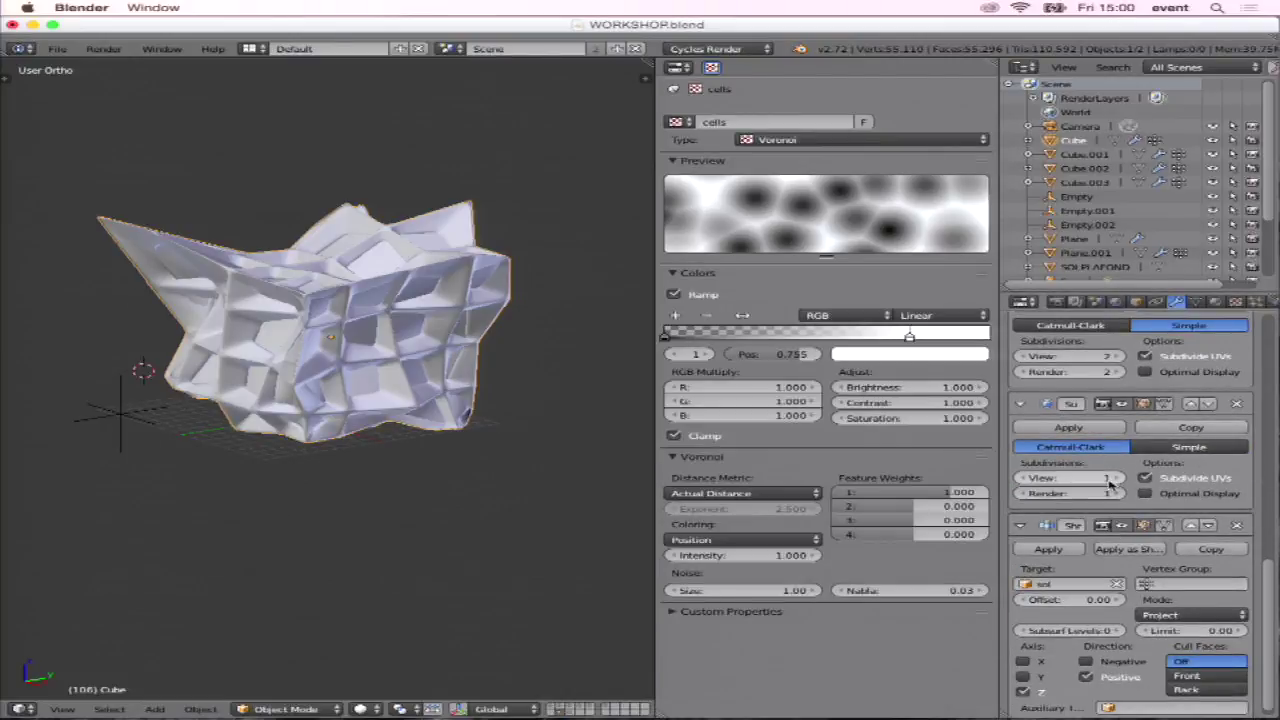
scroll(1121, 525, "up", 2)
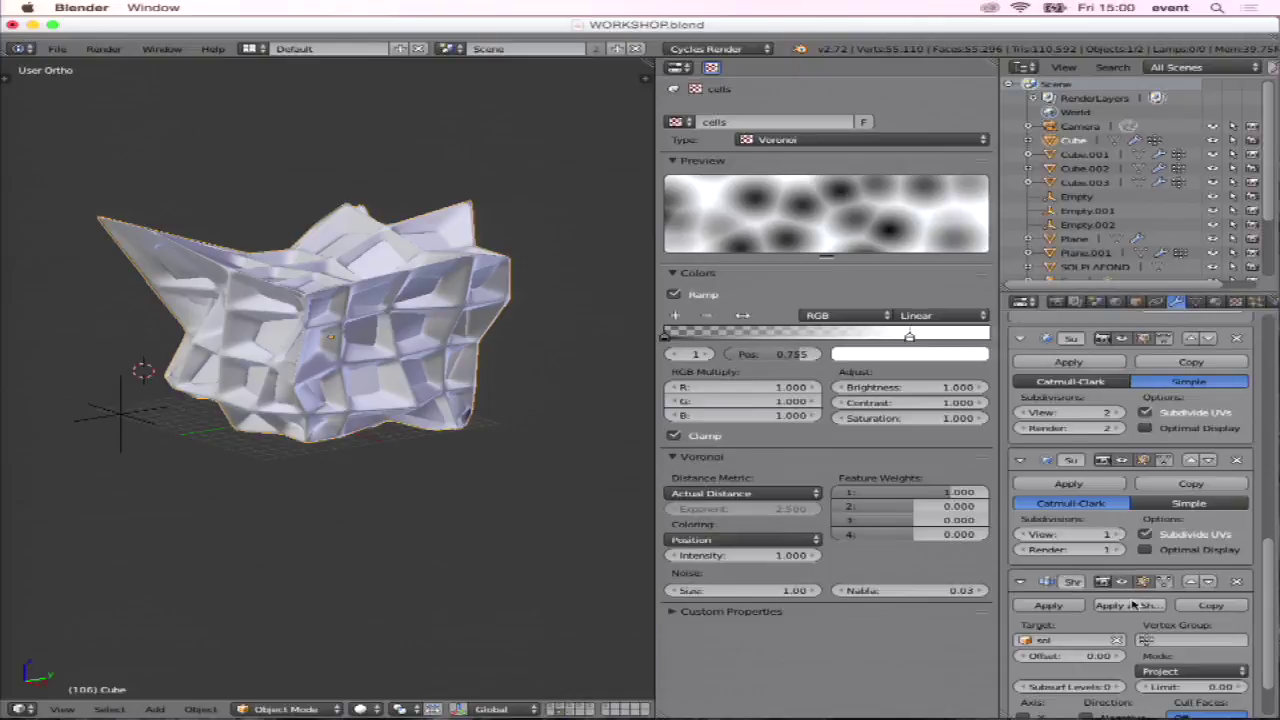
left_click_drag(997, 493, 880, 493)
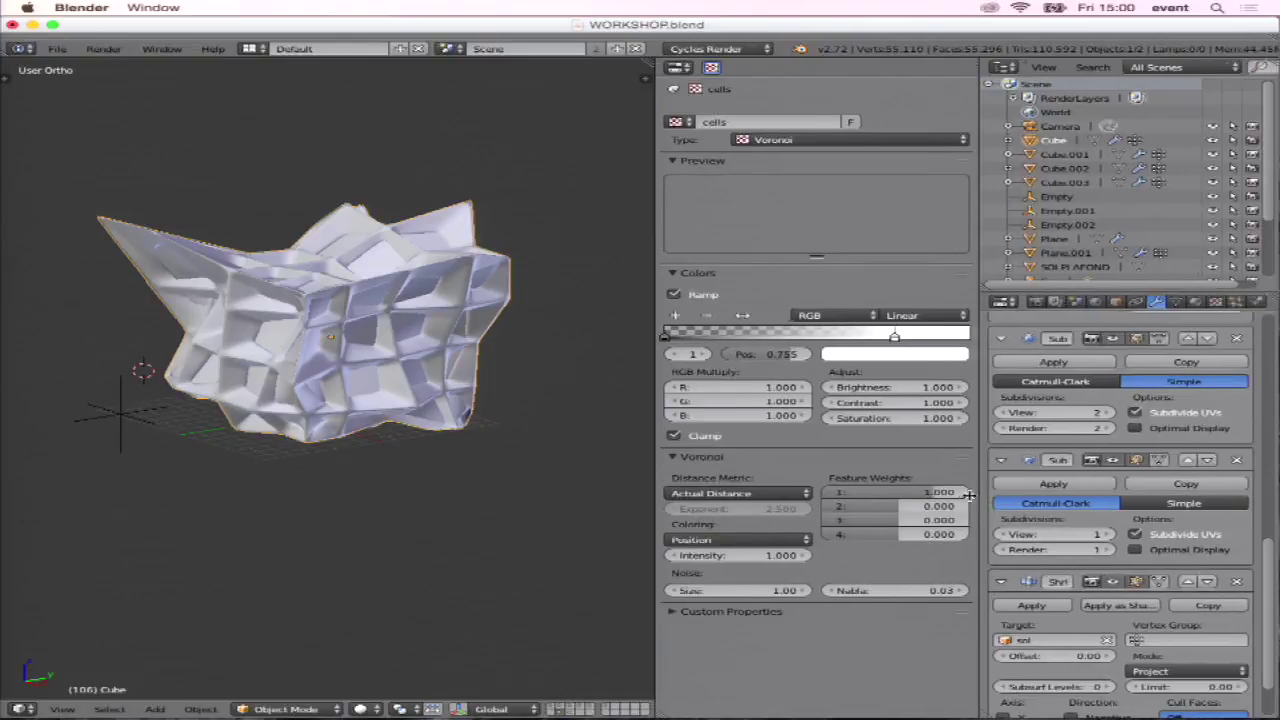
scroll(1016, 514, "down", 2)
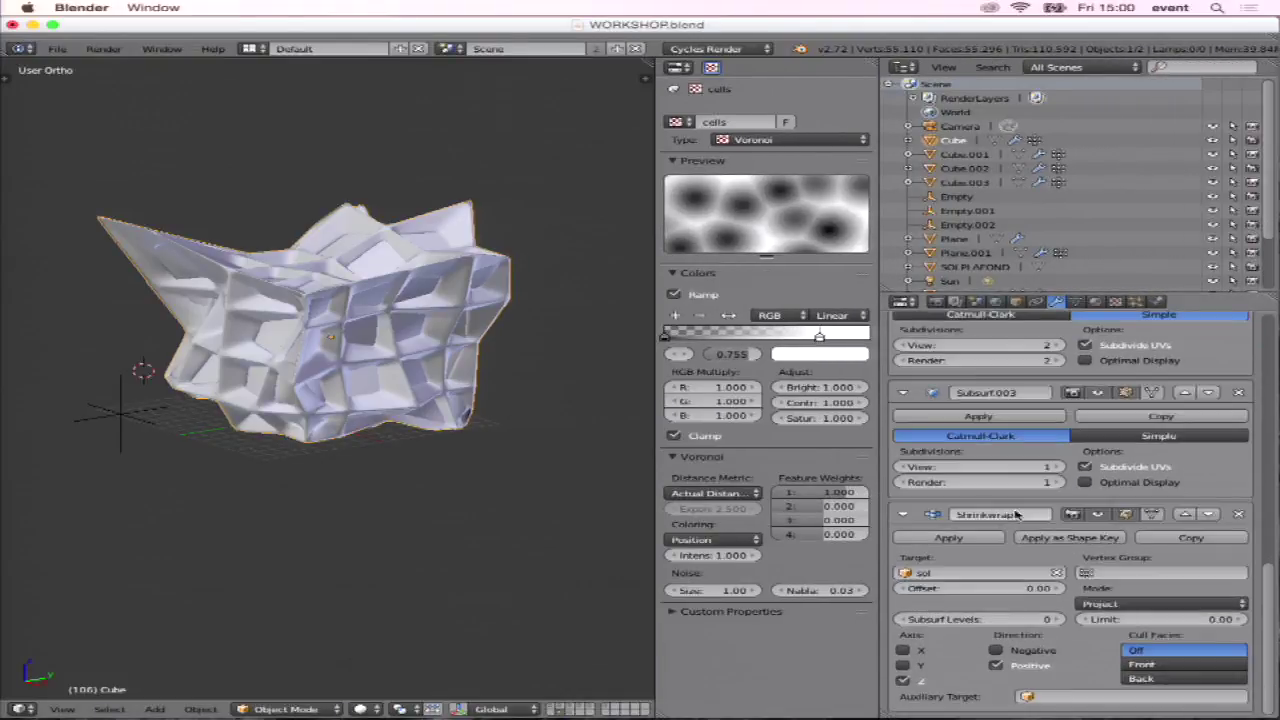
scroll(1016, 514, "up", 2)
scroll(1000, 505, "up", 2)
scroll(985, 500, "up", 2)
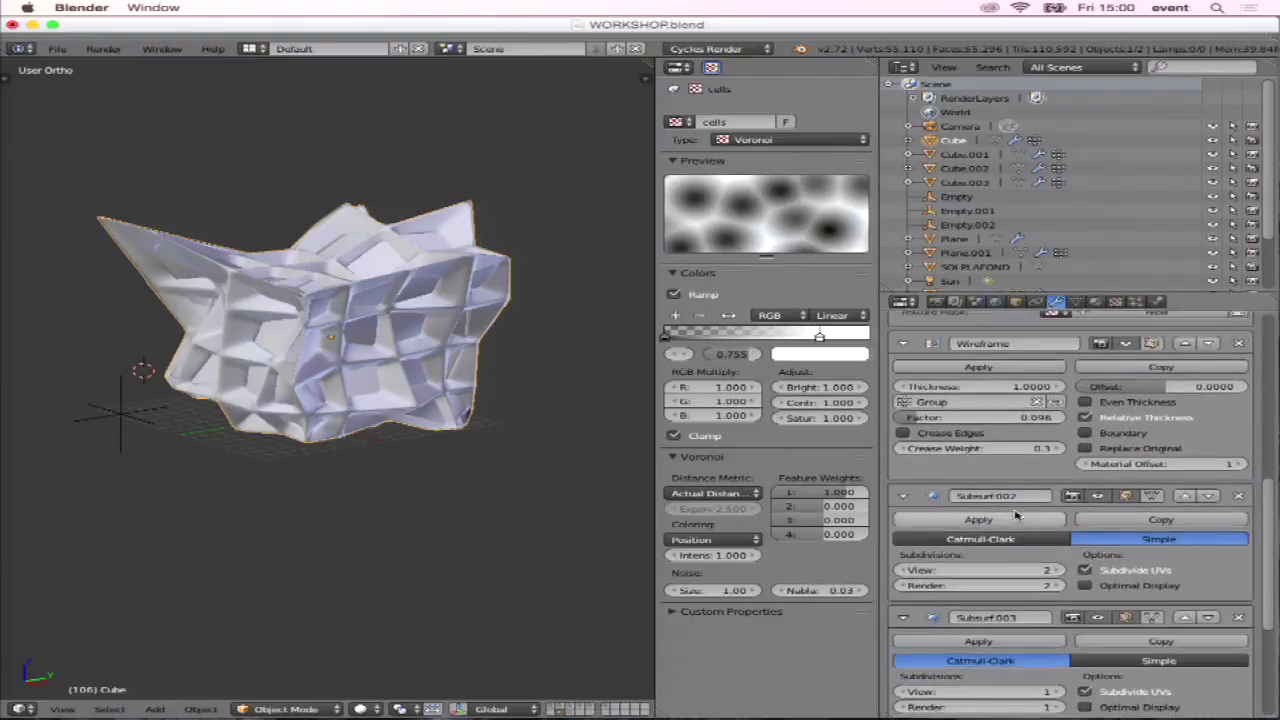
scroll(966, 494, "up", 2)
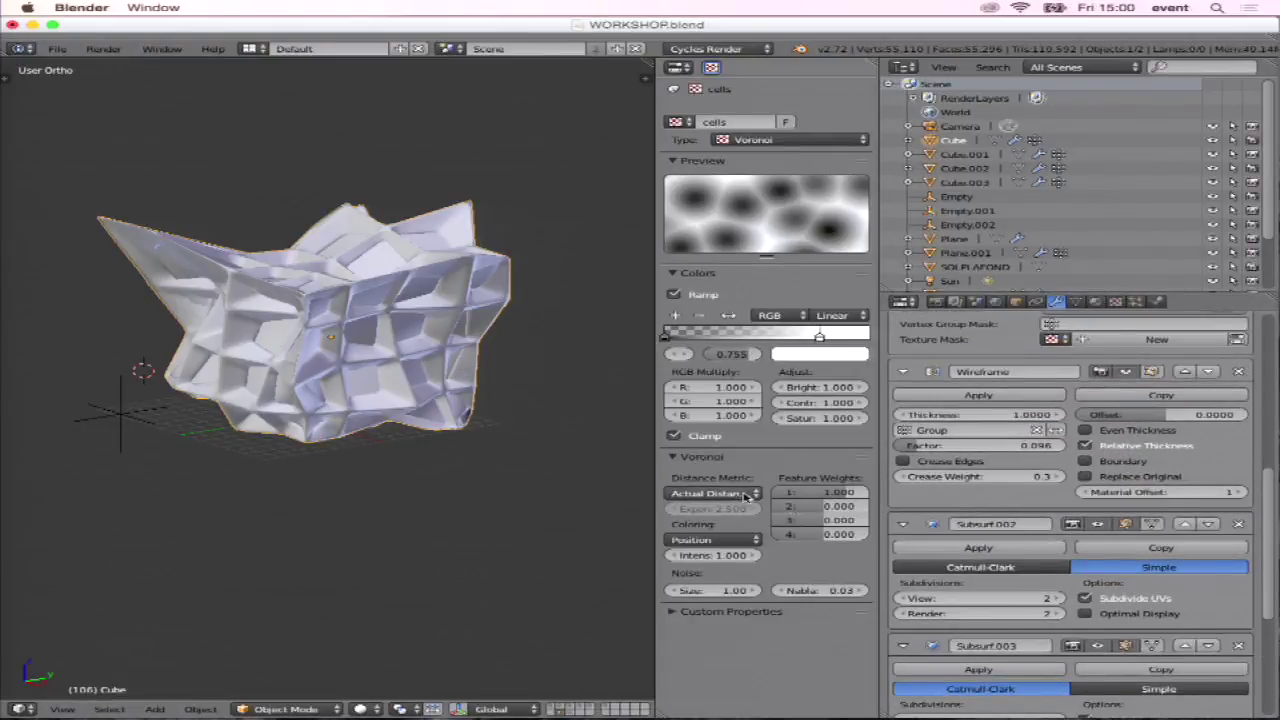
scroll(958, 492, "down", 2)
scroll(958, 492, "up", 3)
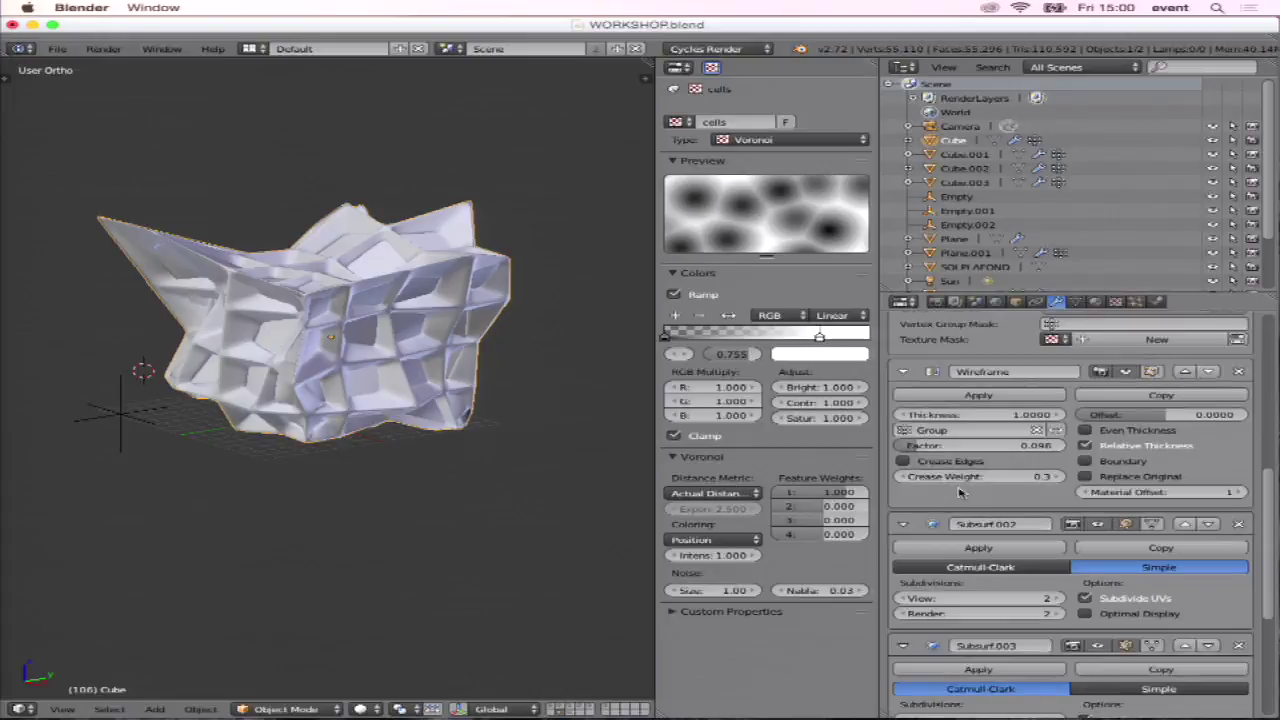
scroll(950, 490, "up", 2)
scroll(907, 456, "up", 1)
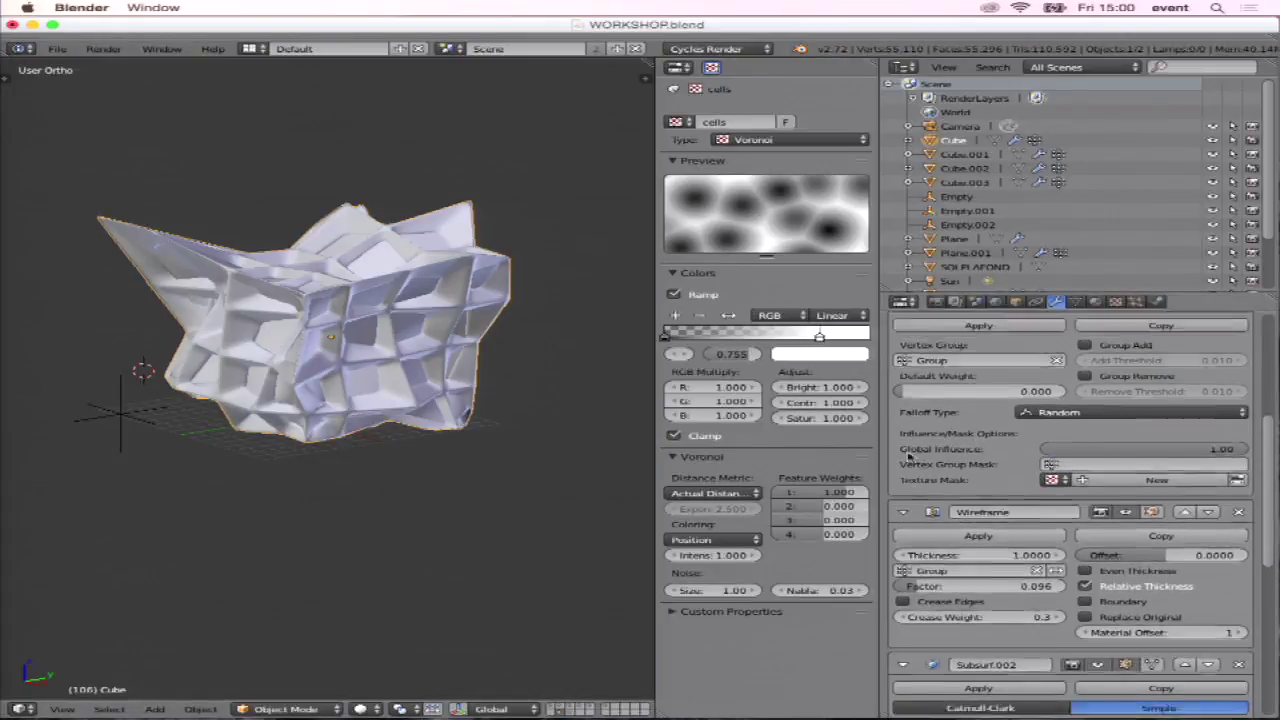
scroll(907, 456, "up", 3)
scroll(907, 456, "up", 3)
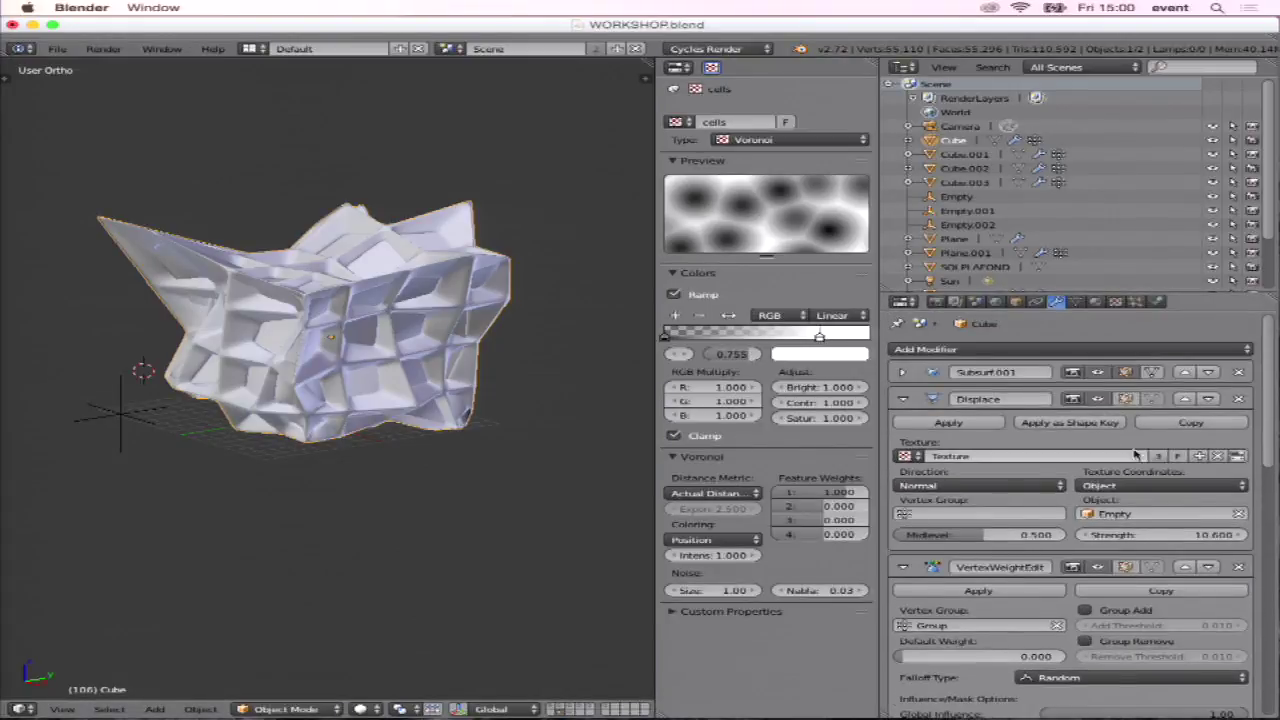
Set the Displace texture coordinates to Object driven by the Empty, then select the Empty.
left_click(1163, 515)
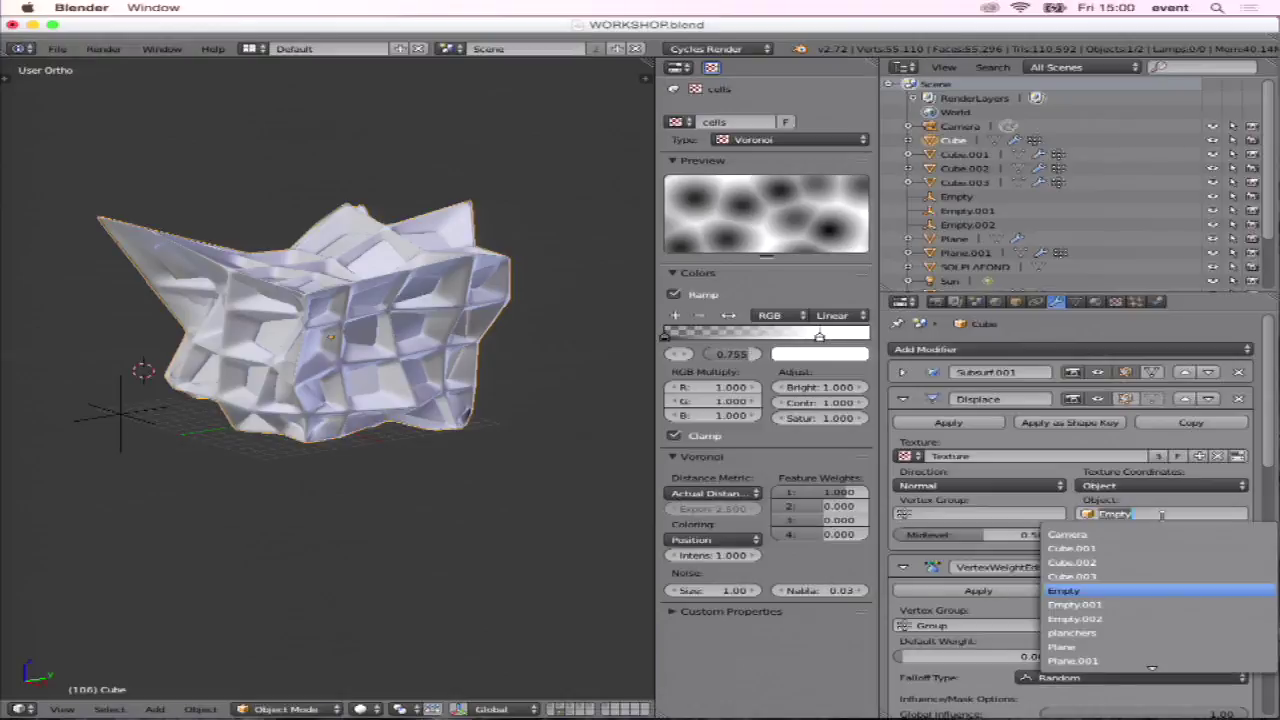
left_click(1152, 487)
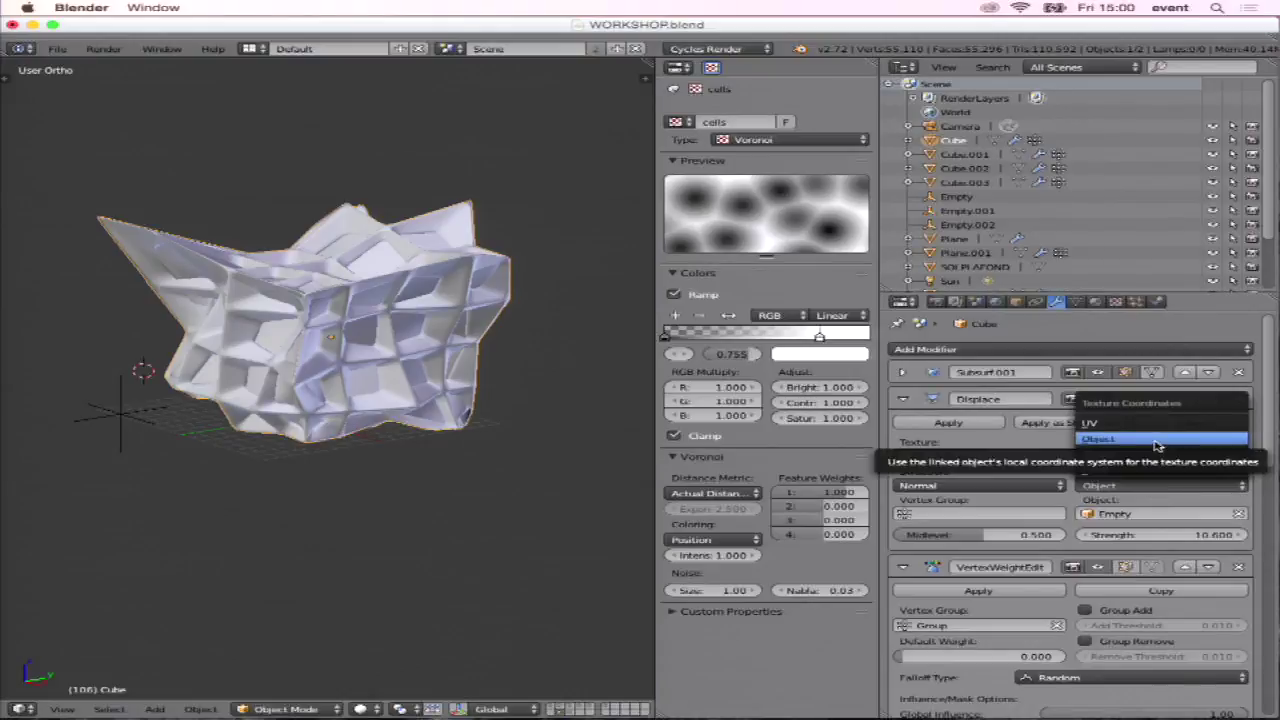
right_click(112, 427)
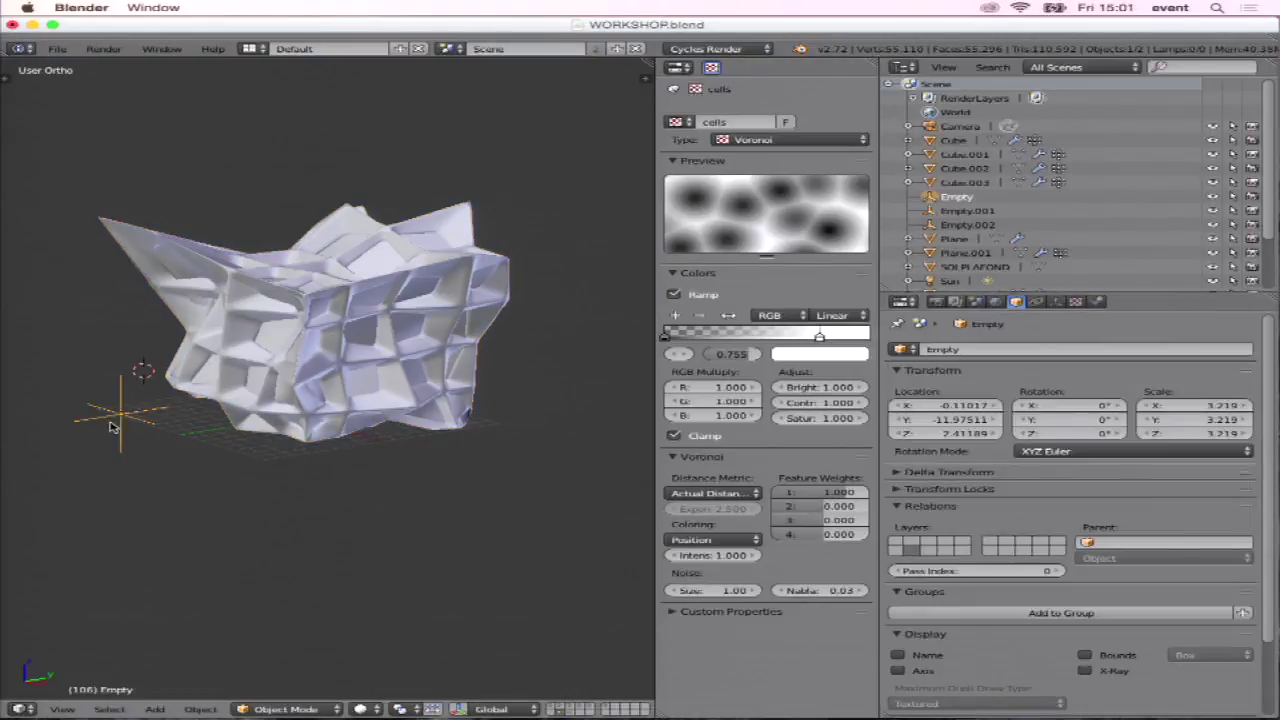
key("g")
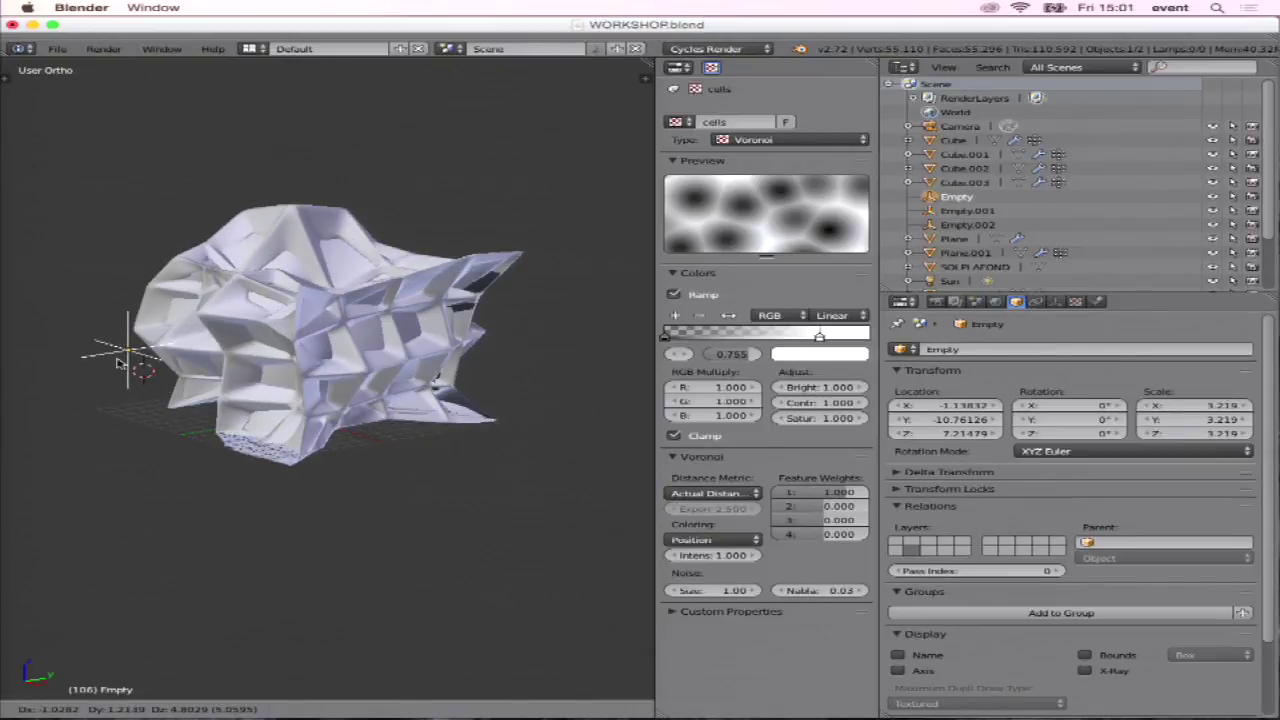
key("Escape")
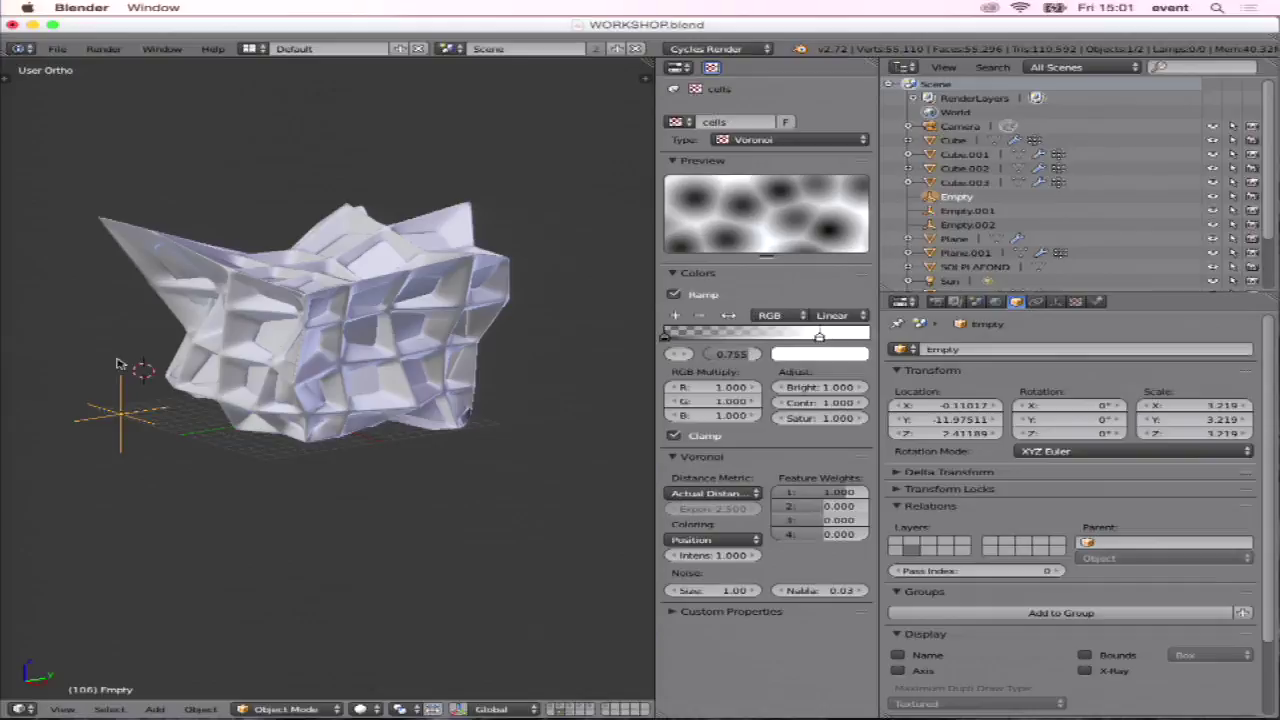
key("s")
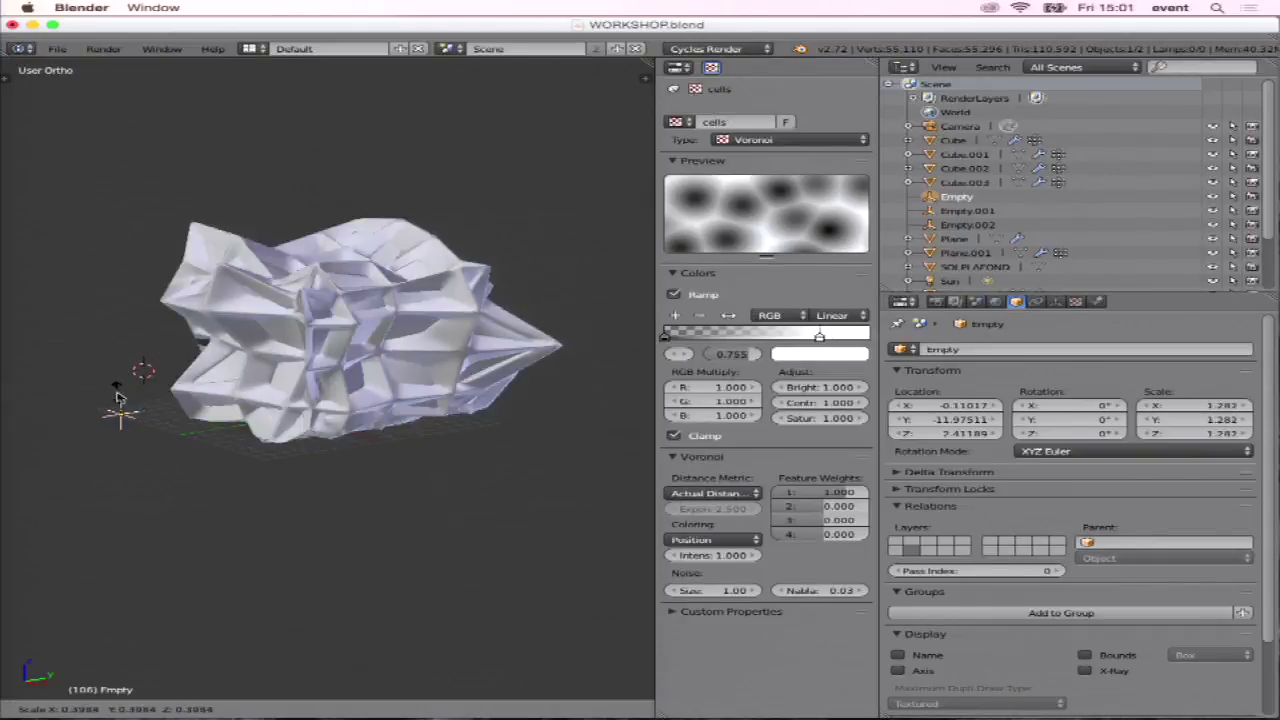
key("Escape")
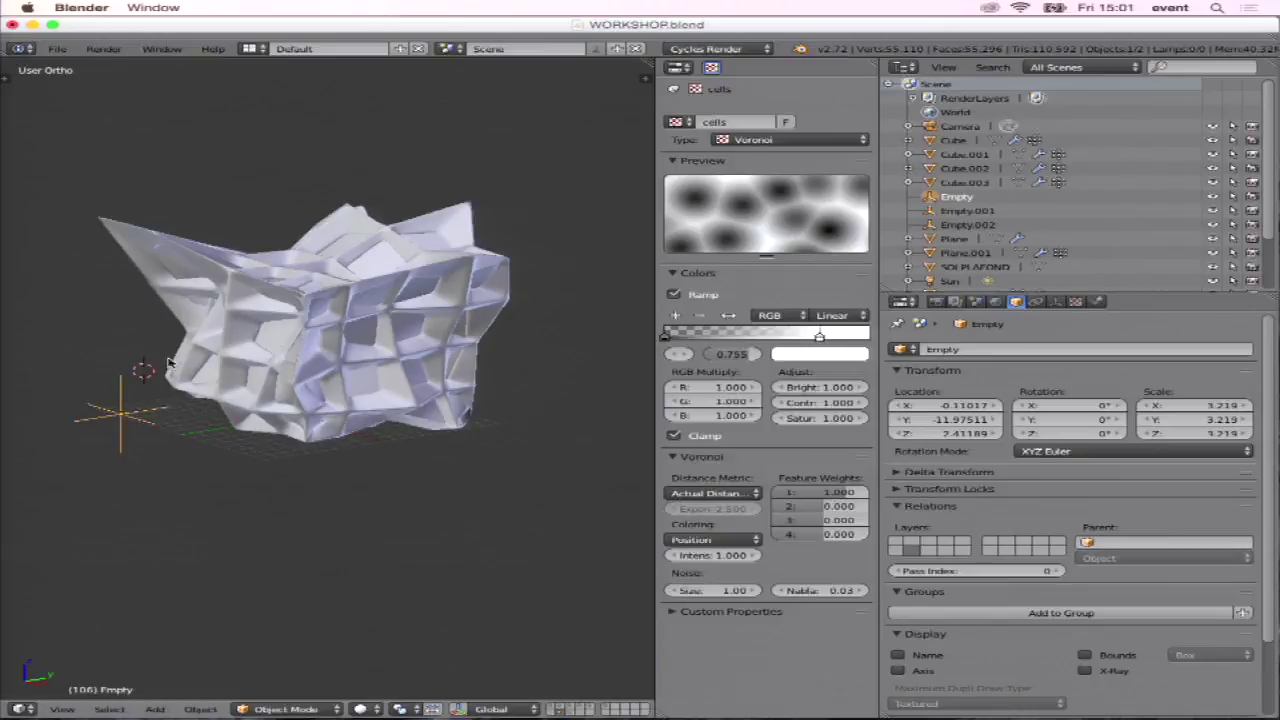
key("r")
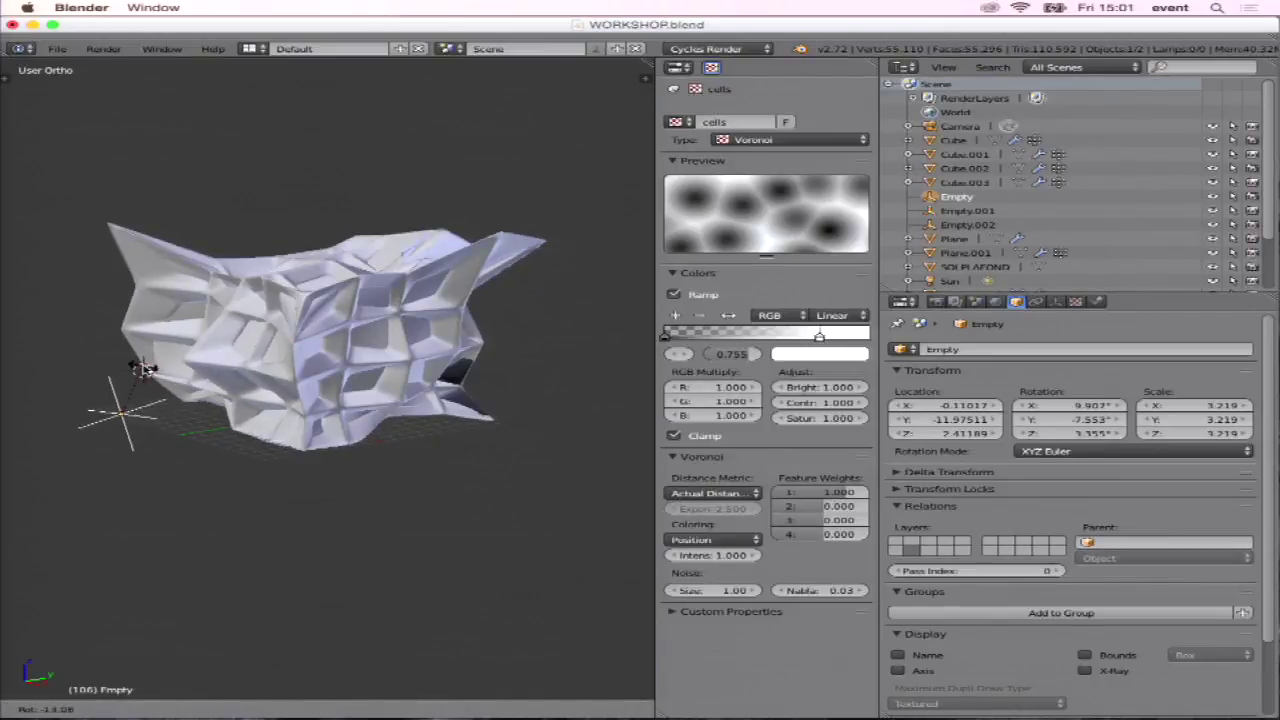
key("Escape")
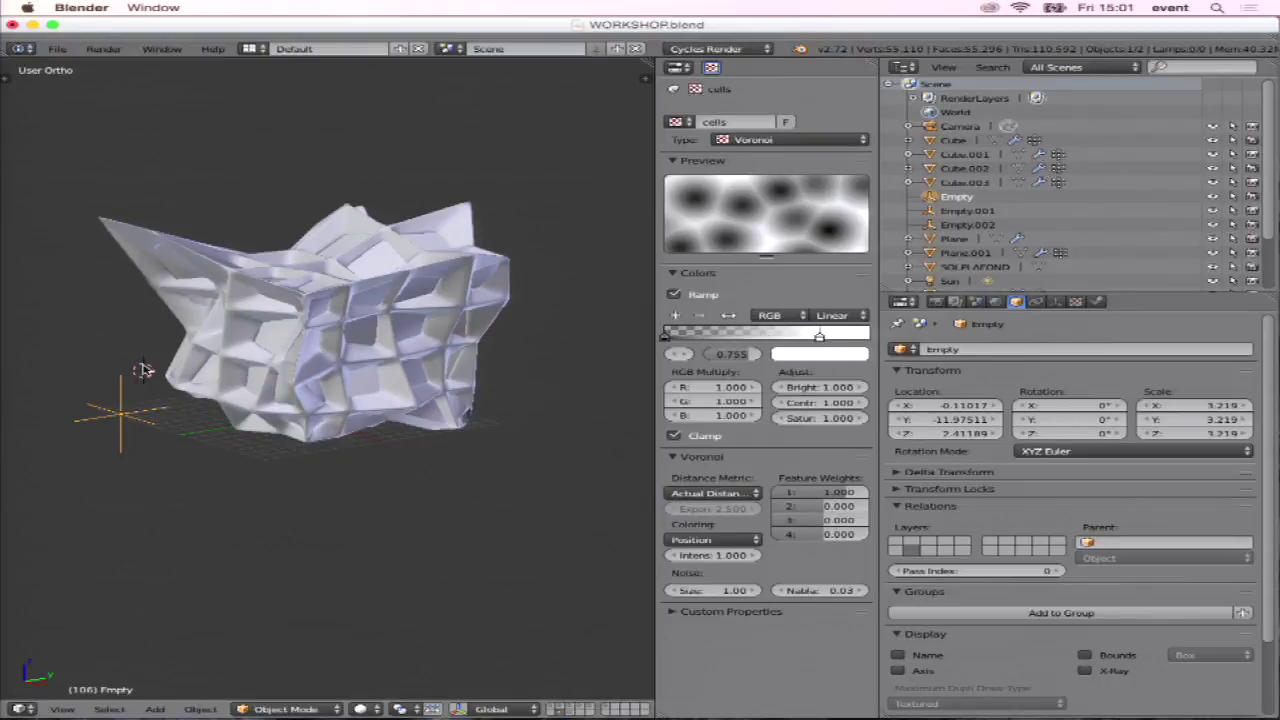
mouse_move(148, 360)
middle_mouse_down()
mouse_move(215, 340)
mouse_move(208, 380)
mouse_move(294, 372)
middle_mouse_up()
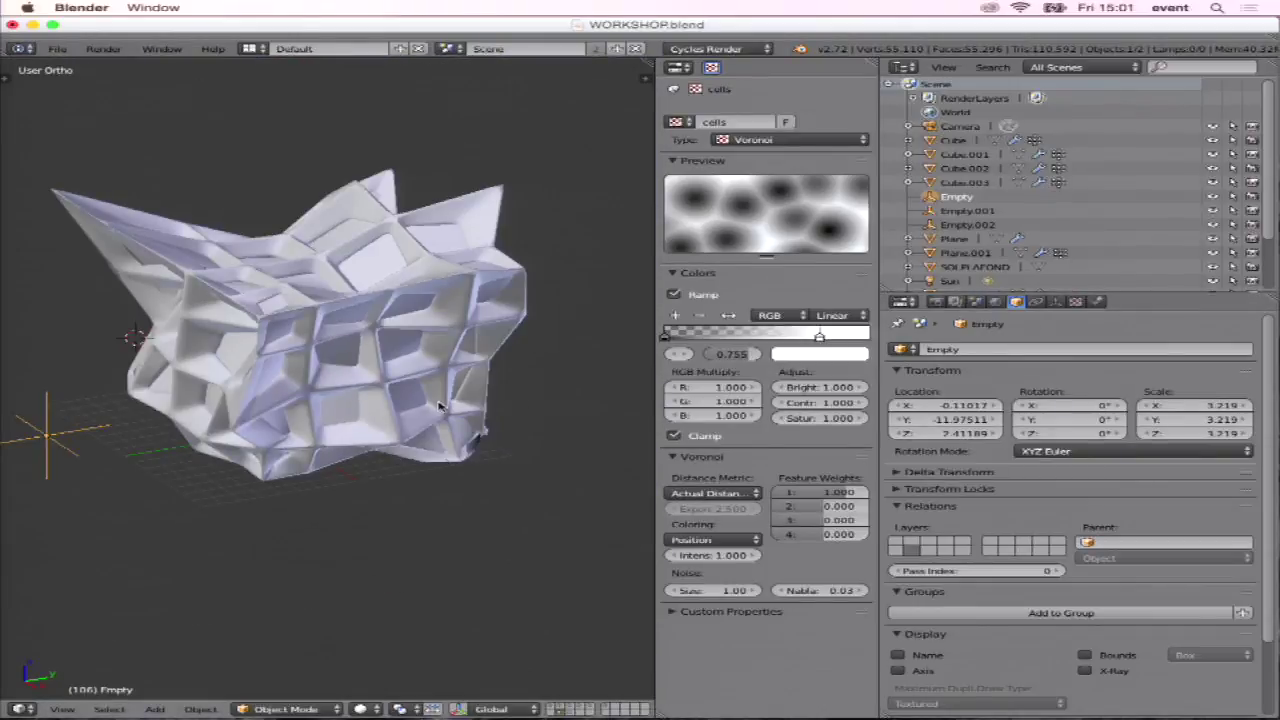
middle_click_drag(438, 405, 543, 389)
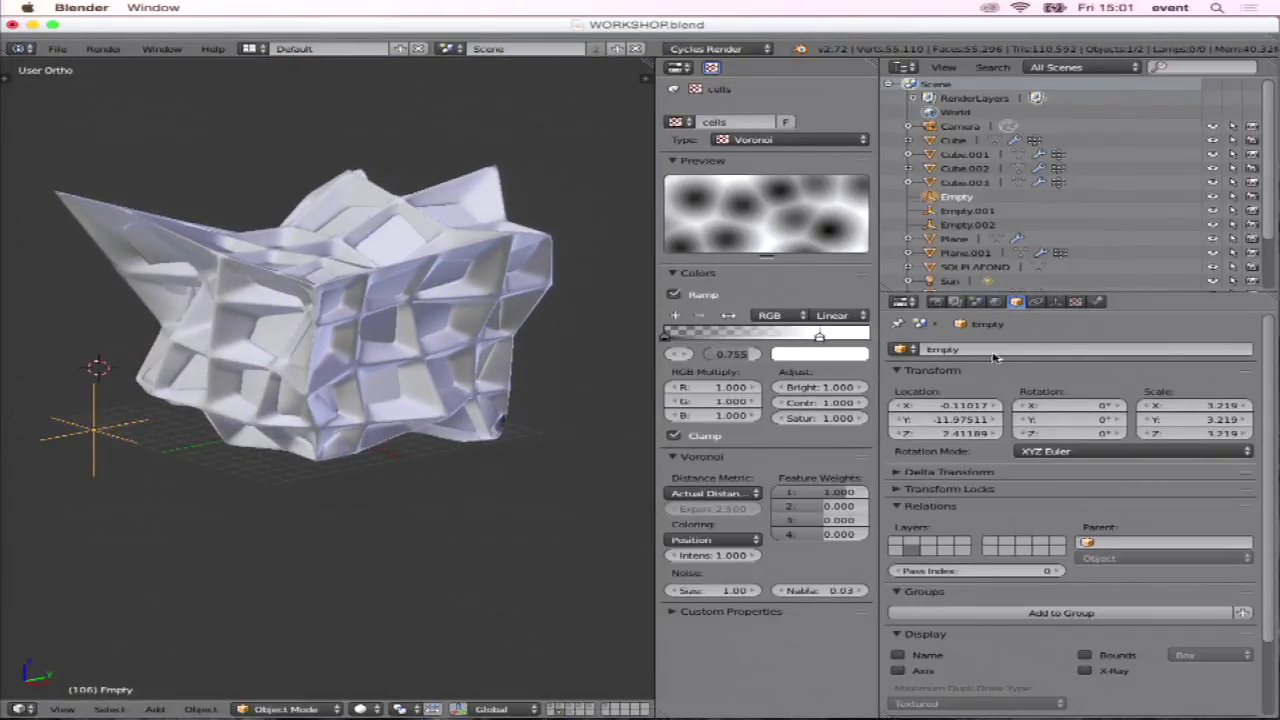
Select the Cube and scroll its modifiers to show Subsurf.001, Displace and VertexWeightEdit.
right_click(468, 329)
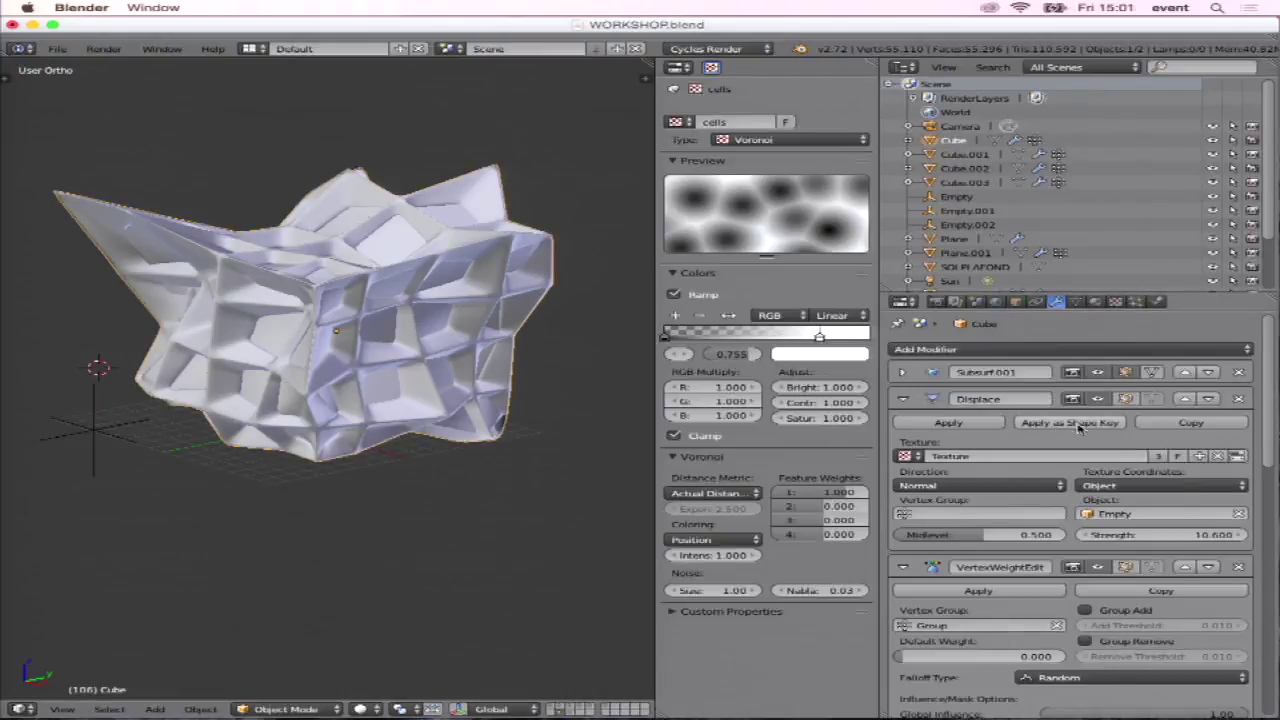
scroll(1090, 430, "down", 3)
scroll(1090, 430, "up", 2)
scroll(1090, 430, "up", 2)
scroll(1050, 400, "up", 1)
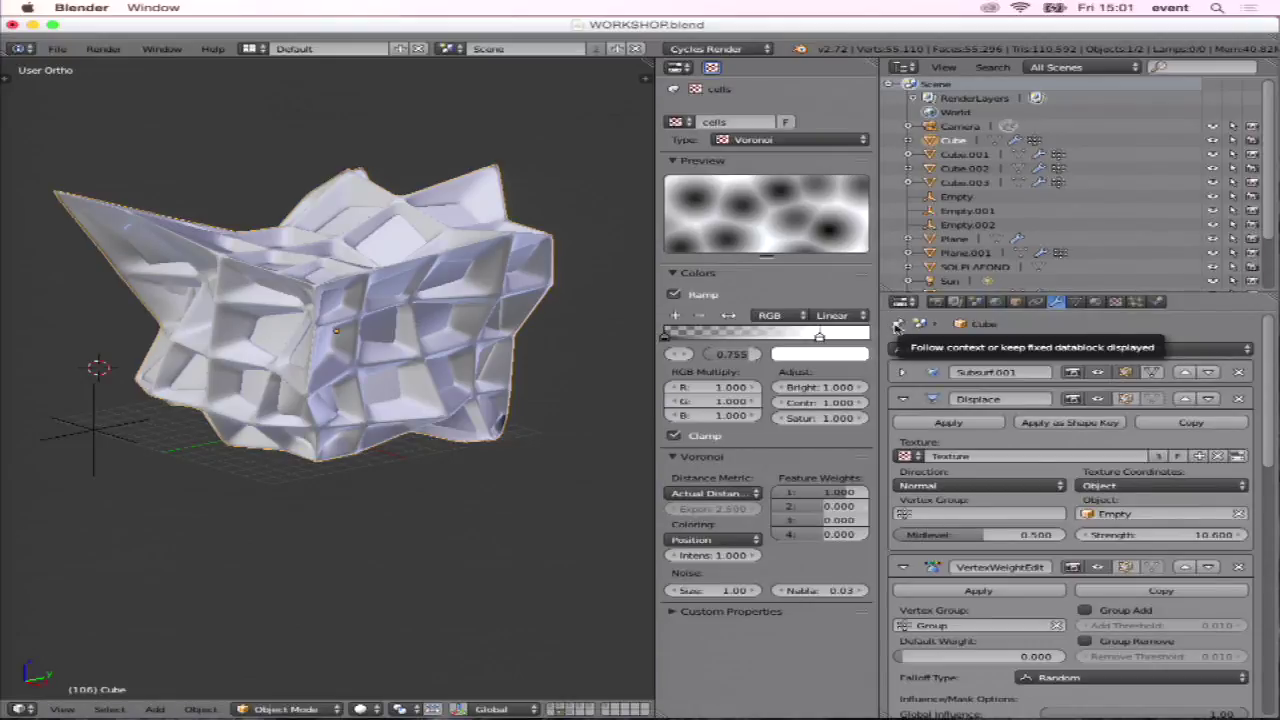
Move the Empty higher, then select the Cube and pin its modifier settings in view.
right_click(99, 431)
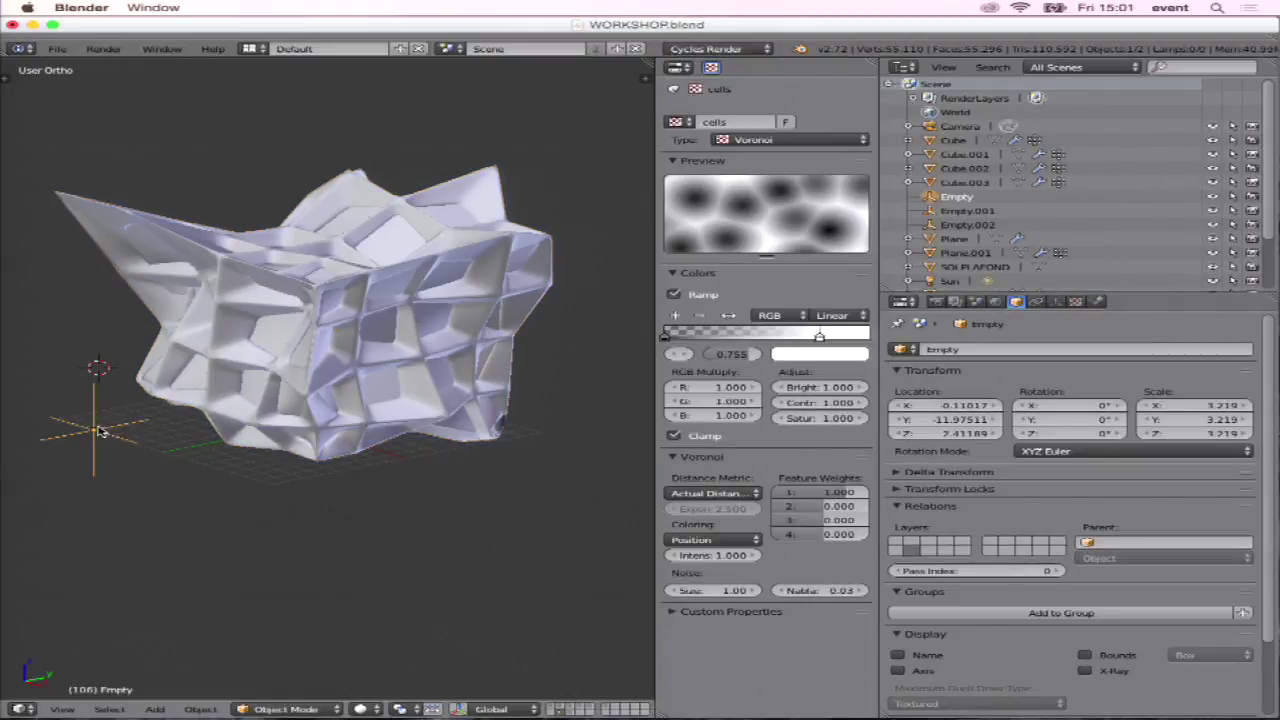
key("g")
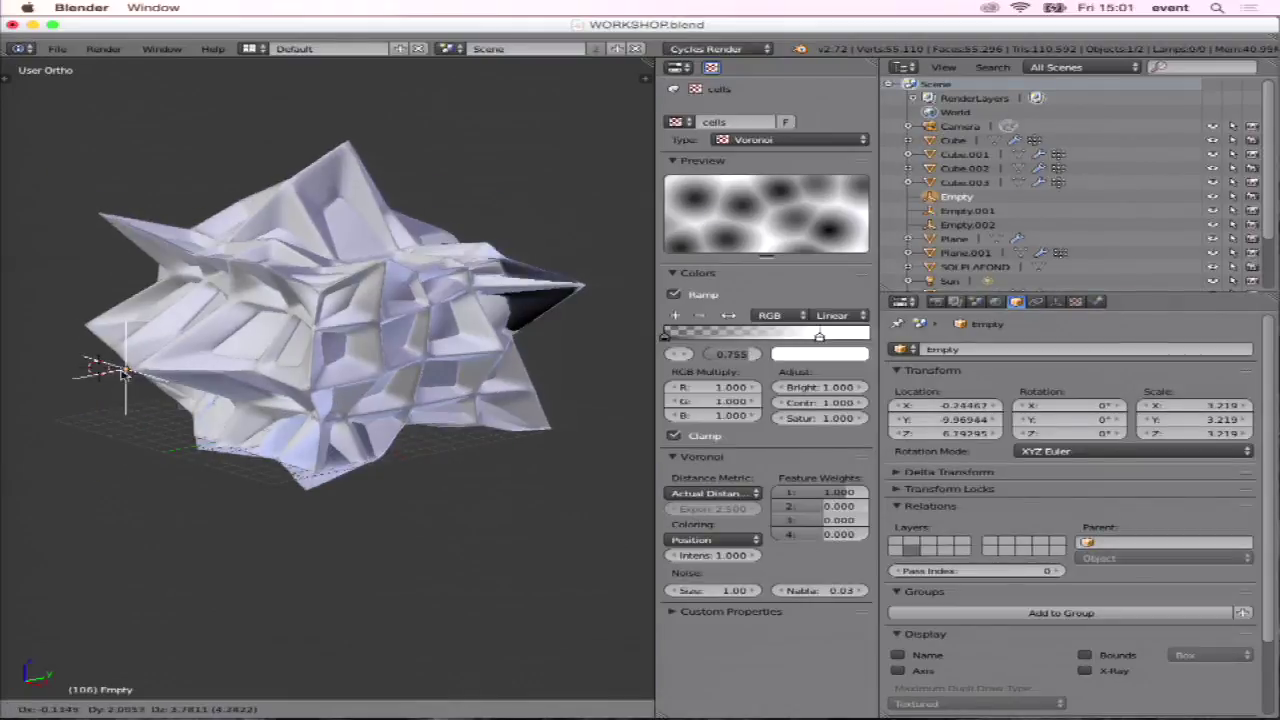
left_click(105, 396)
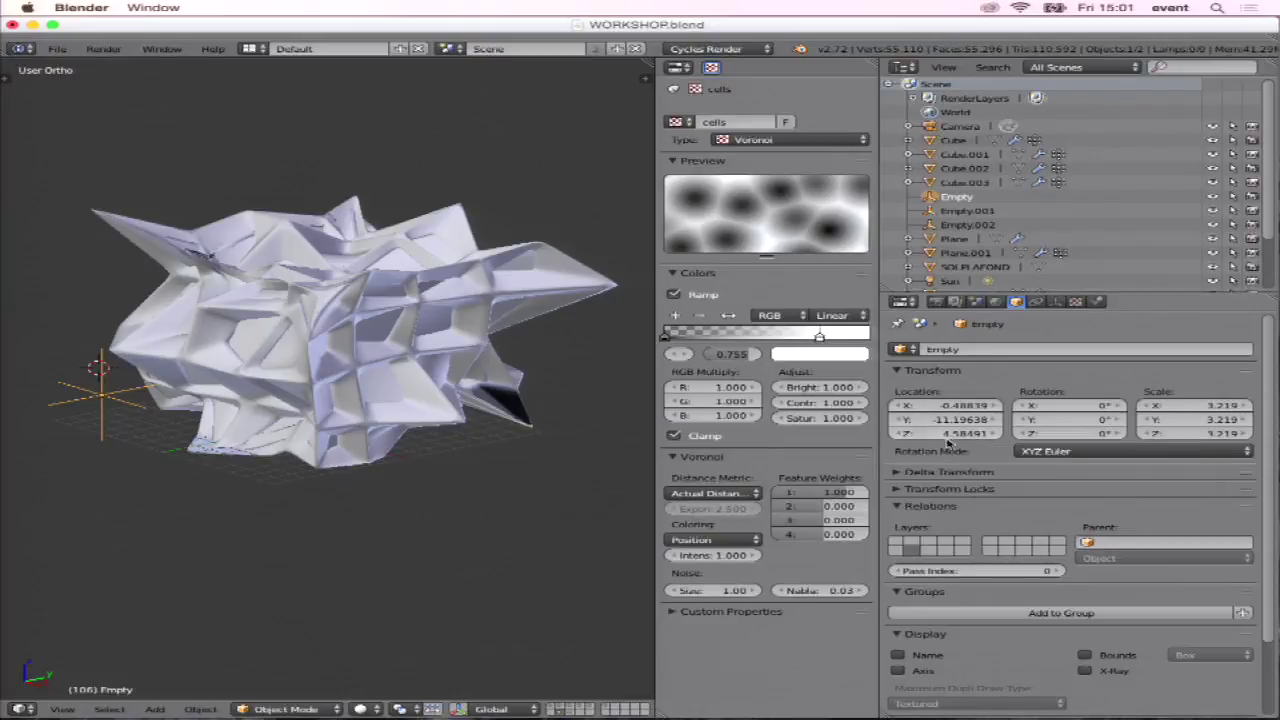
right_click(296, 247)
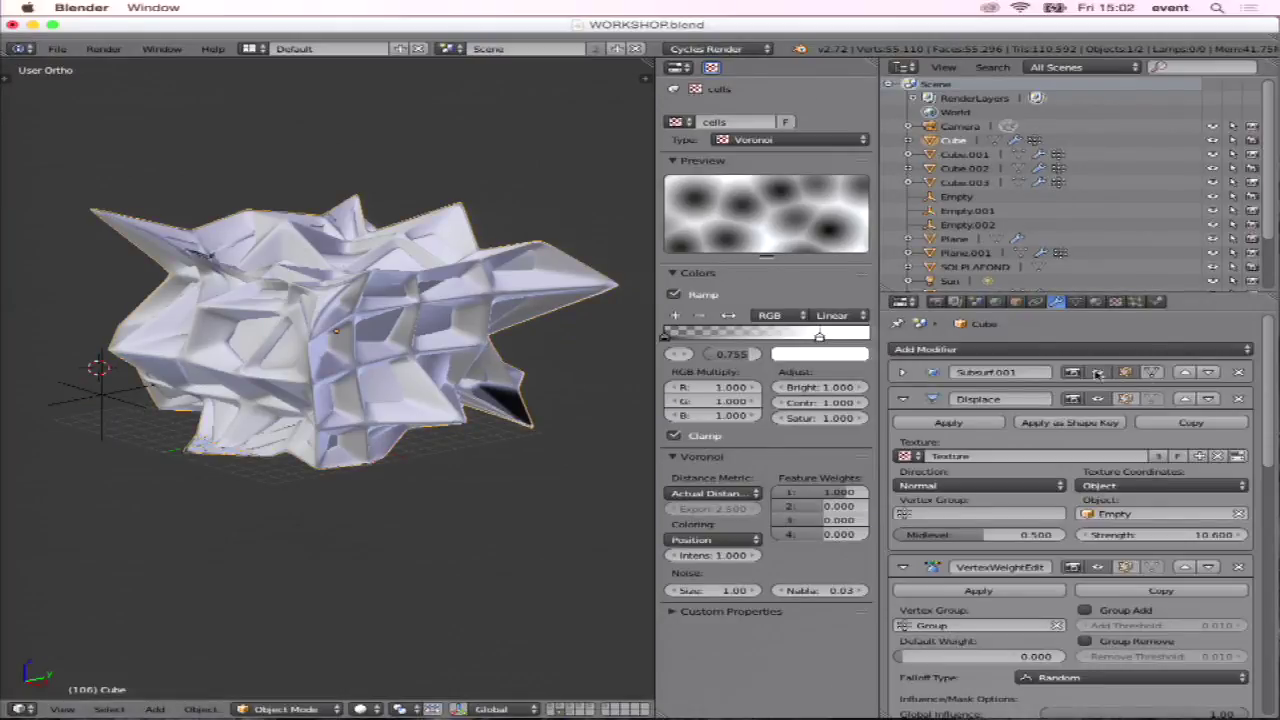
left_click(900, 326)
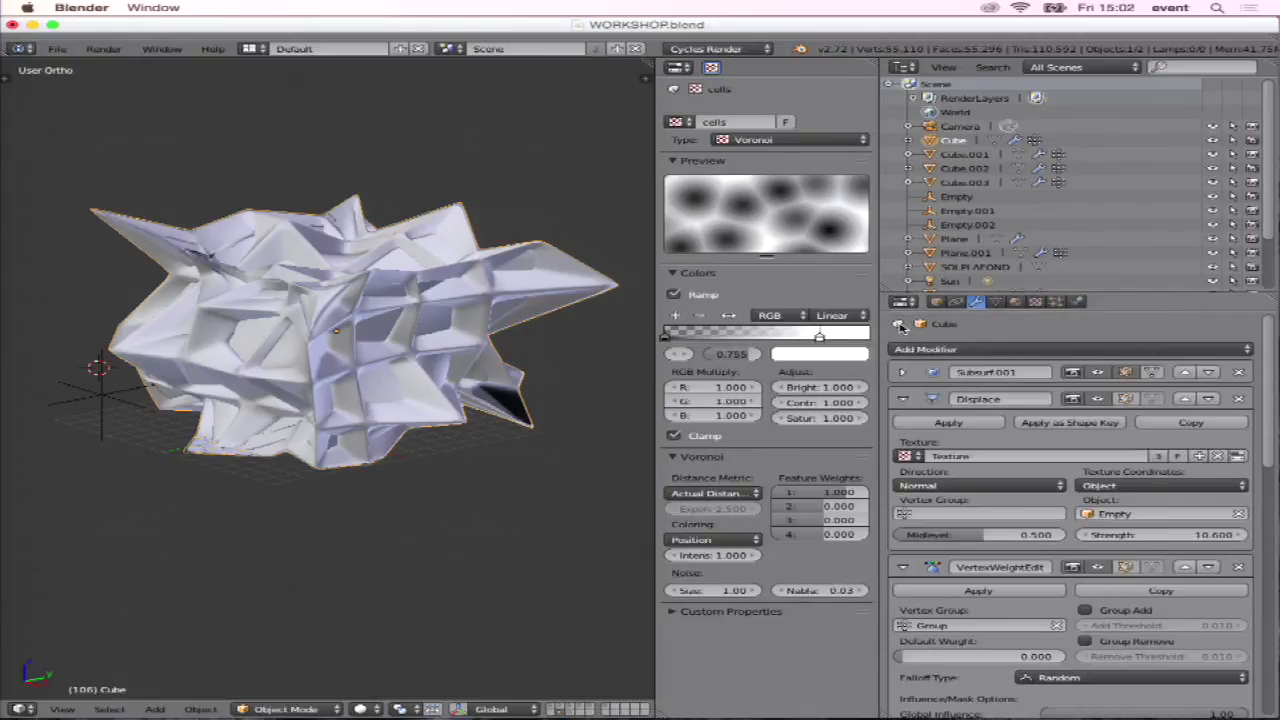
Move the Empty to the left and orbit to see the reshaped Voronoi displacement.
right_click(138, 402)
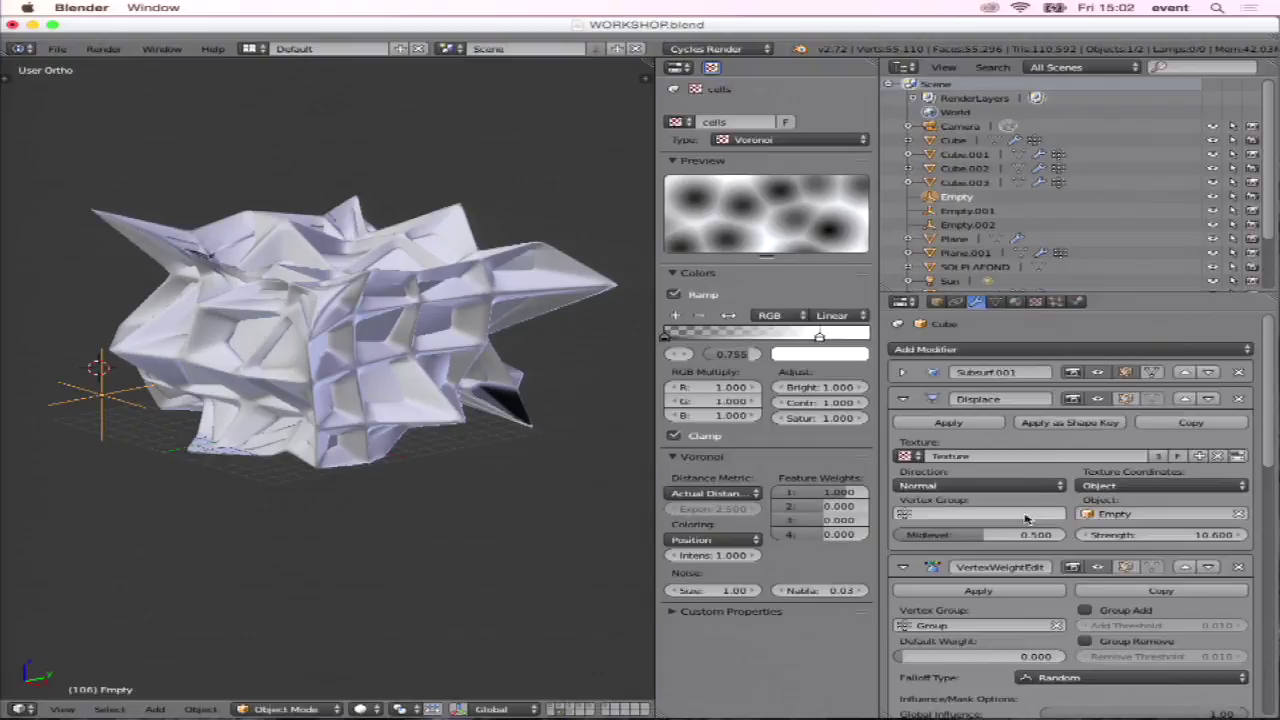
key("g")
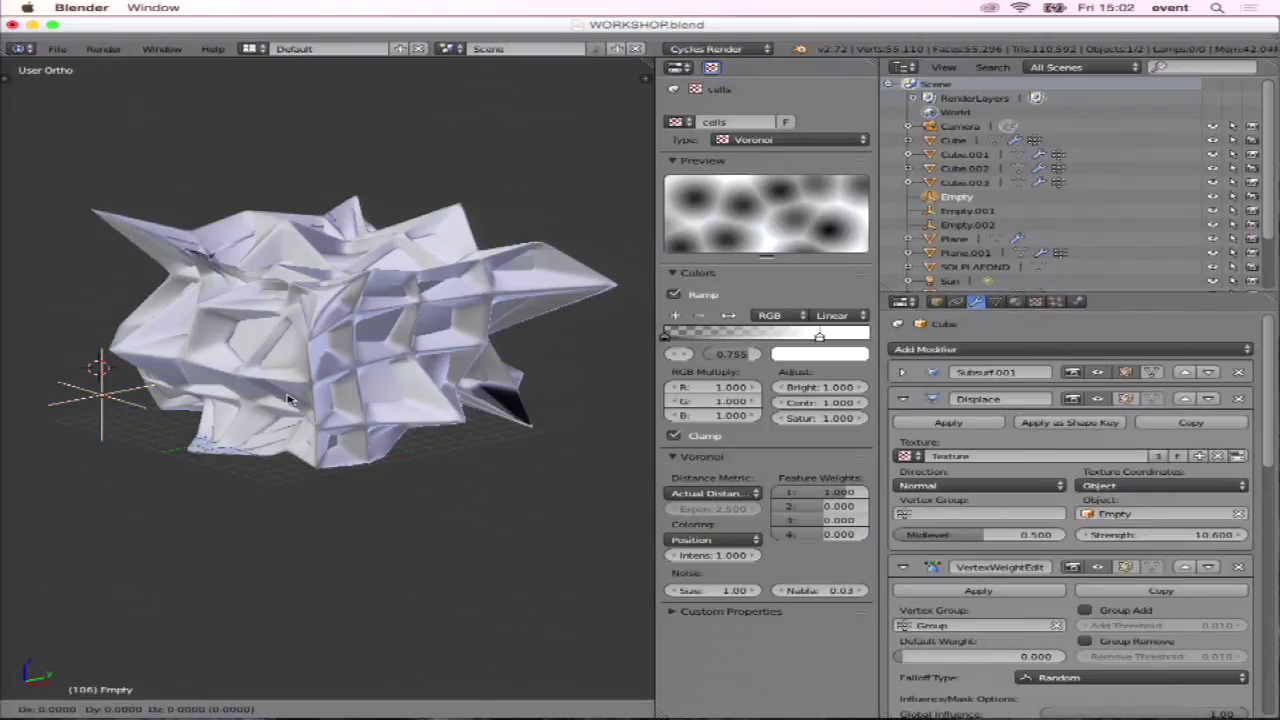
left_click(231, 371)
mouse_move(211, 364)
middle_mouse_down()
mouse_move(427, 370)
mouse_move(343, 343)
middle_mouse_up()
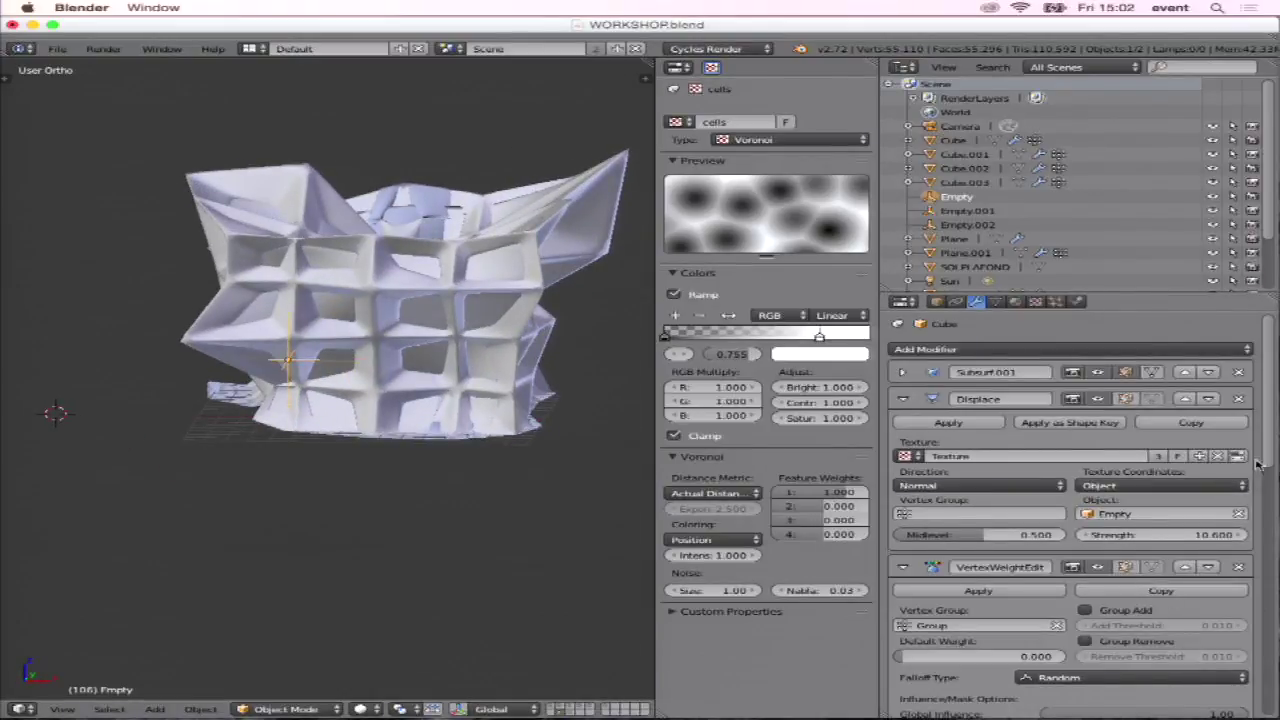
left_click_drag(1268, 458, 1270, 538)
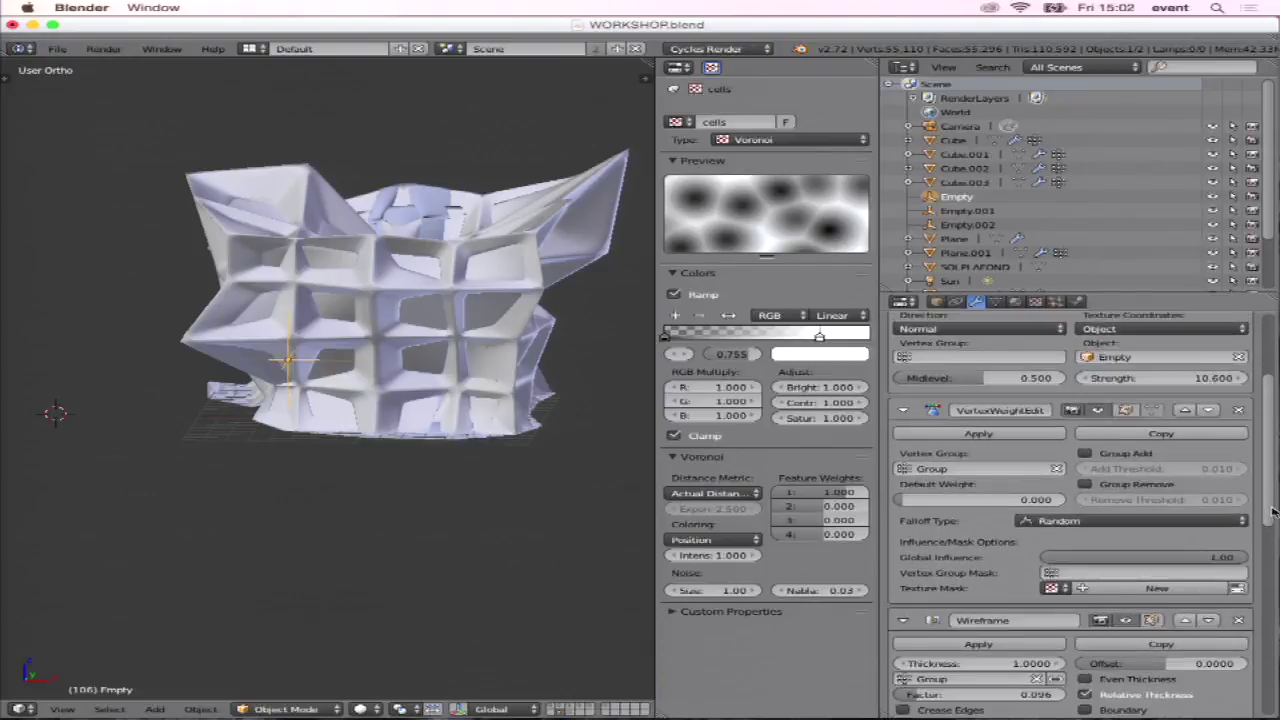
Review the Wireframe and Subsurf.002 (Simple, View level 2) modifiers and orbit to view the mesh from above.
scroll(1000, 495, "up", 3)
scroll(1012, 502, "down", 2)
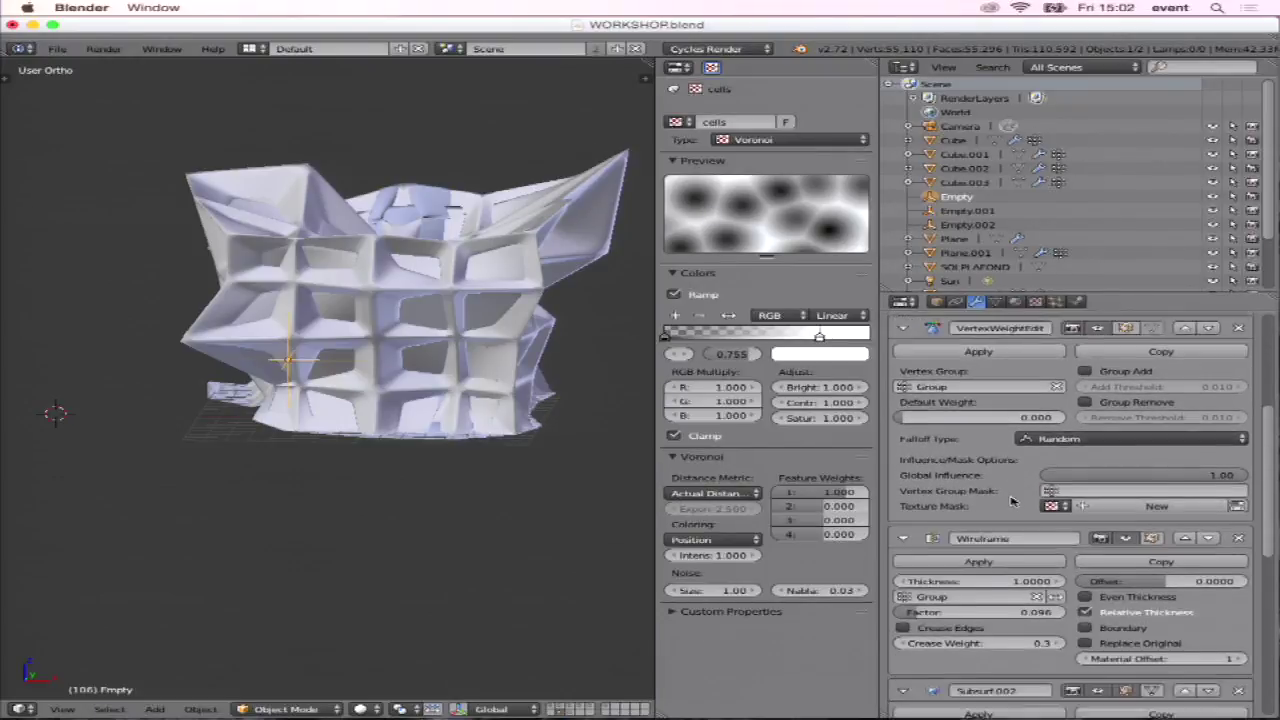
scroll(1012, 502, "down", 2)
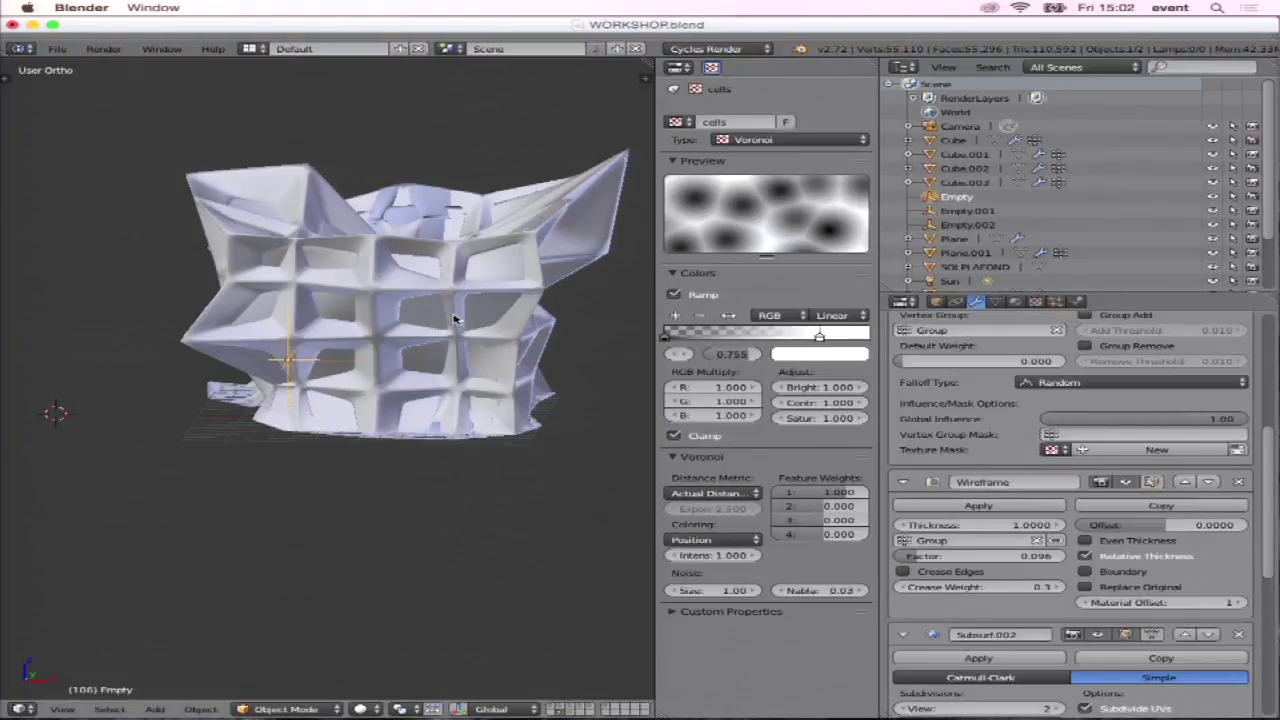
middle_click_drag(457, 321, 446, 412)
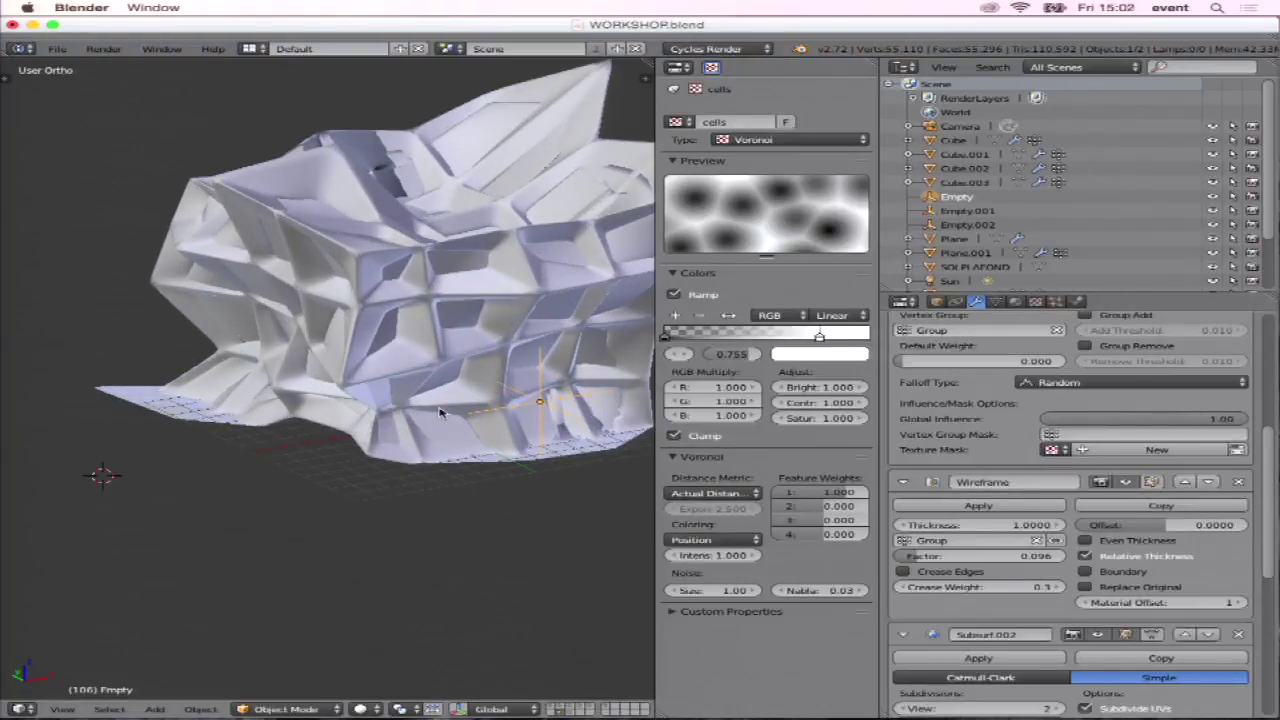
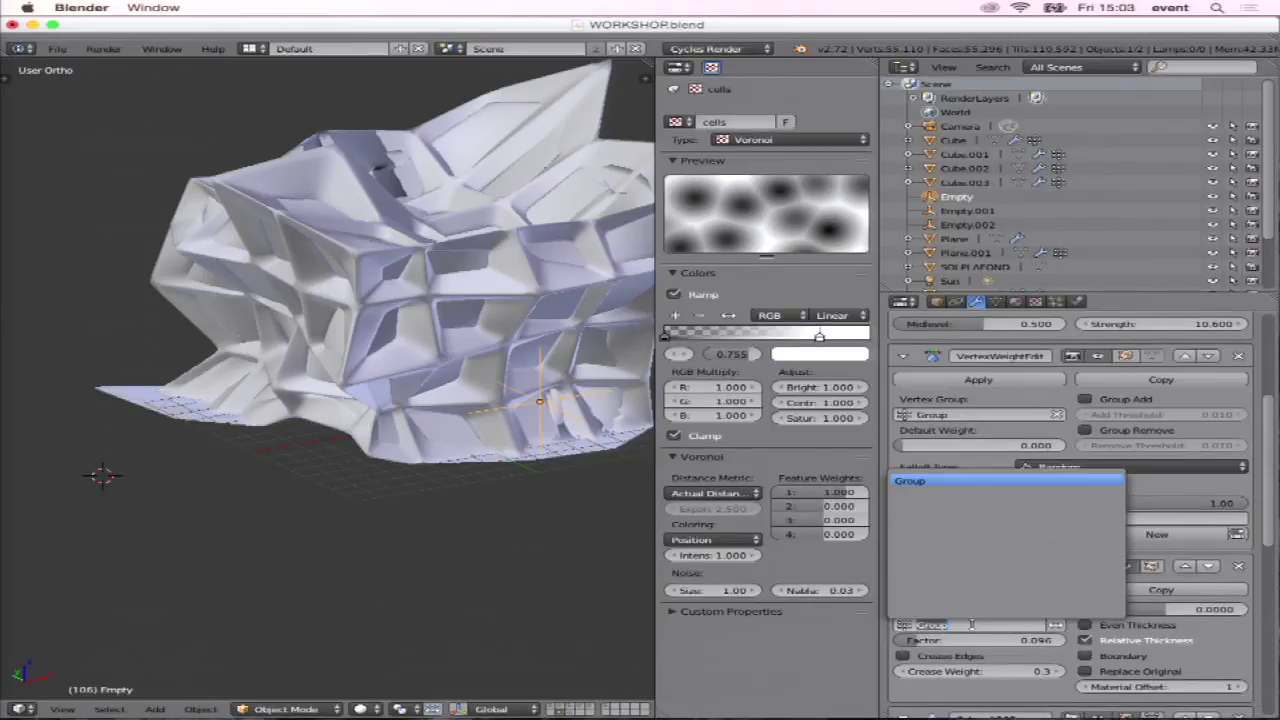
Keep the Wireframe thickness at 1.0 and compare Even Thickness on and off, leaving it off.
key("Escape")
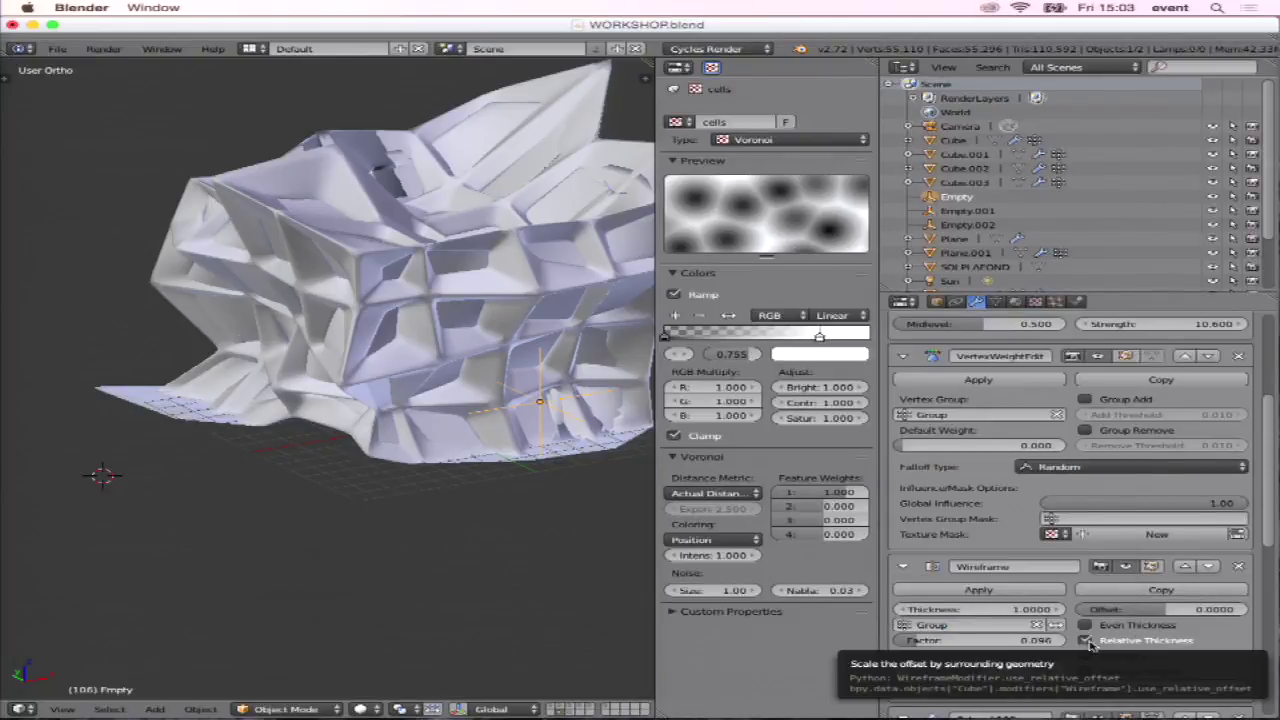
scroll(1085, 644, "down", 1)
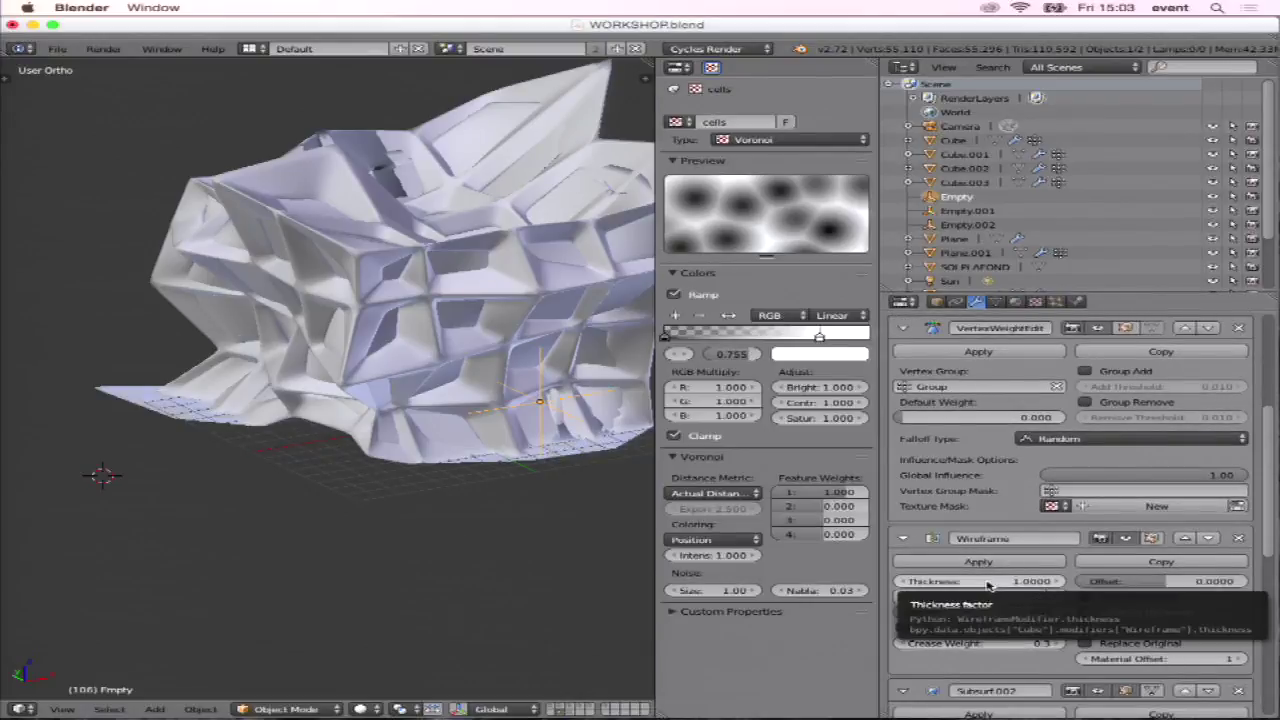
left_click(988, 585)
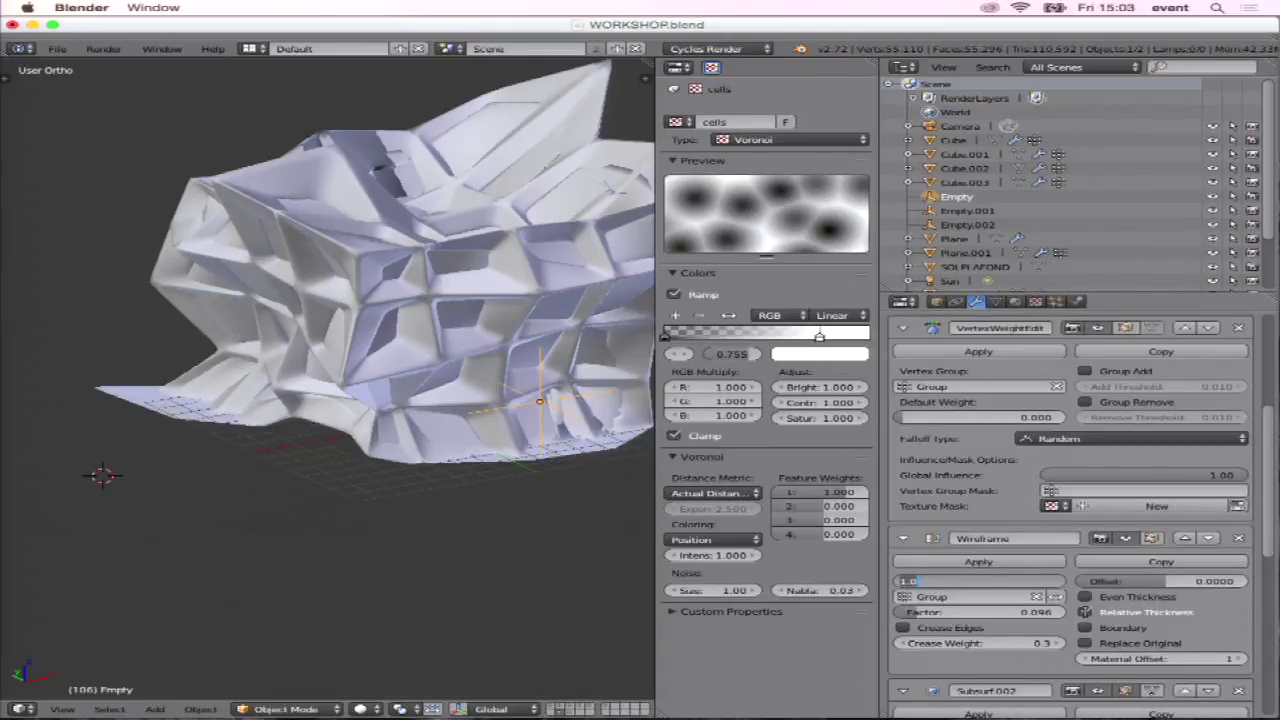
key("Return")
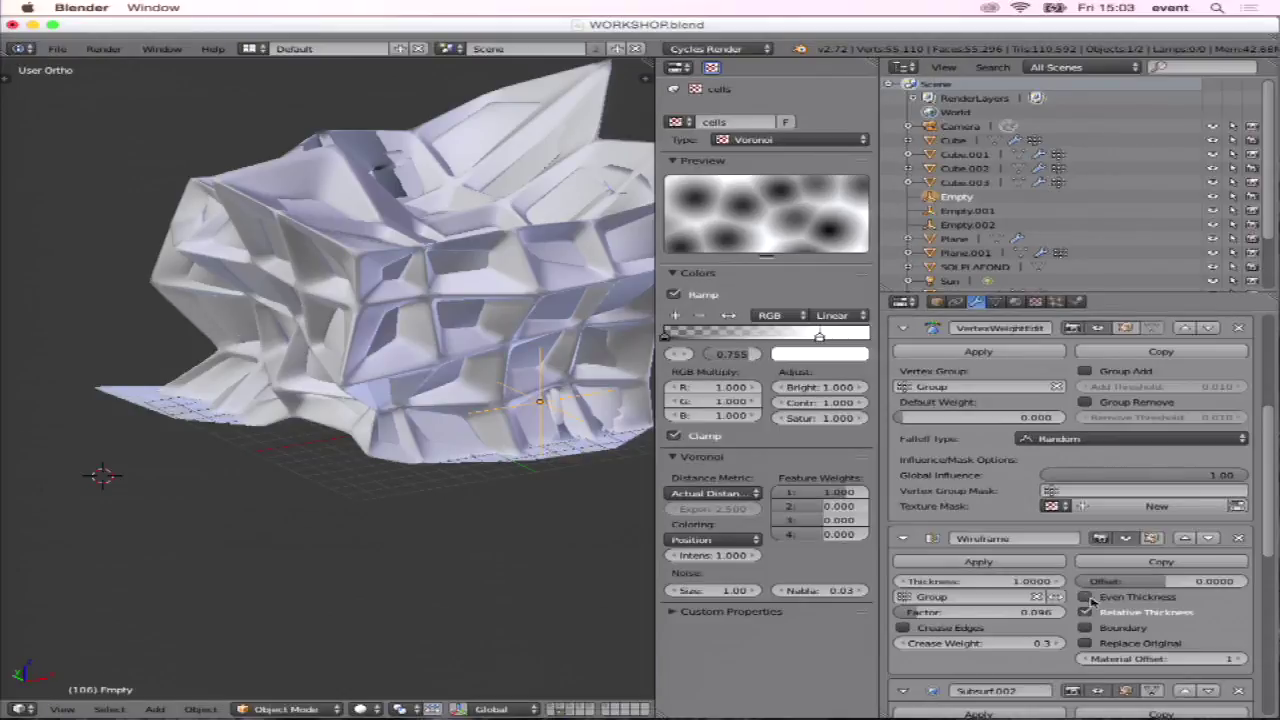
left_click(1087, 597)
left_click(1087, 597)
left_click(1087, 597)
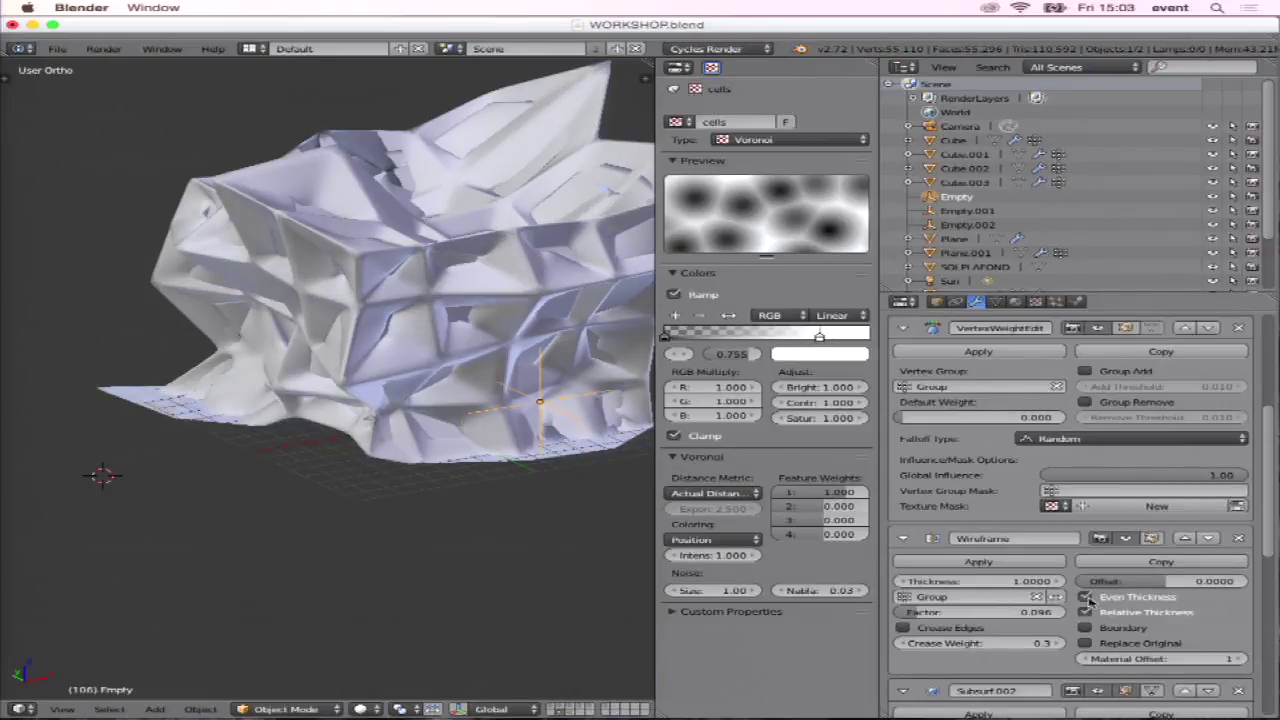
left_click(1087, 597)
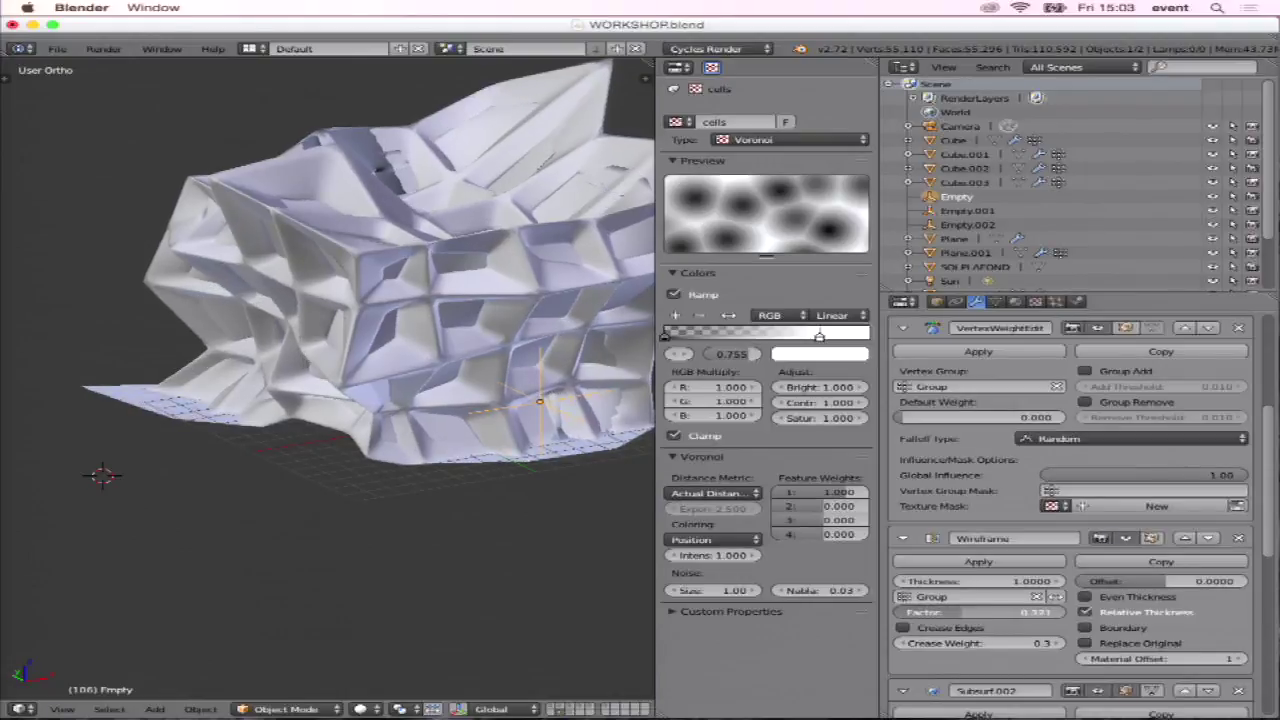
Drag the Wireframe vertex-group thickness Factor to 0.915.
left_click_drag(980, 612, 940, 612)
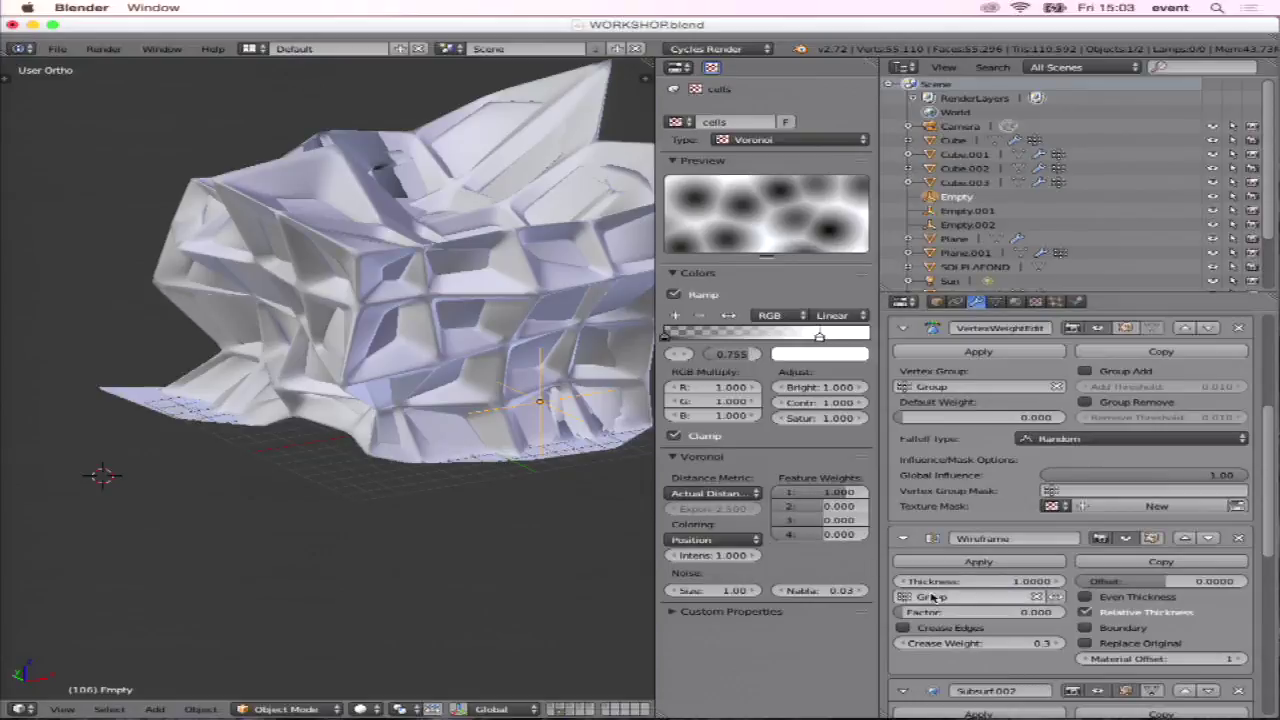
left_click_drag(917, 612, 1000, 612)
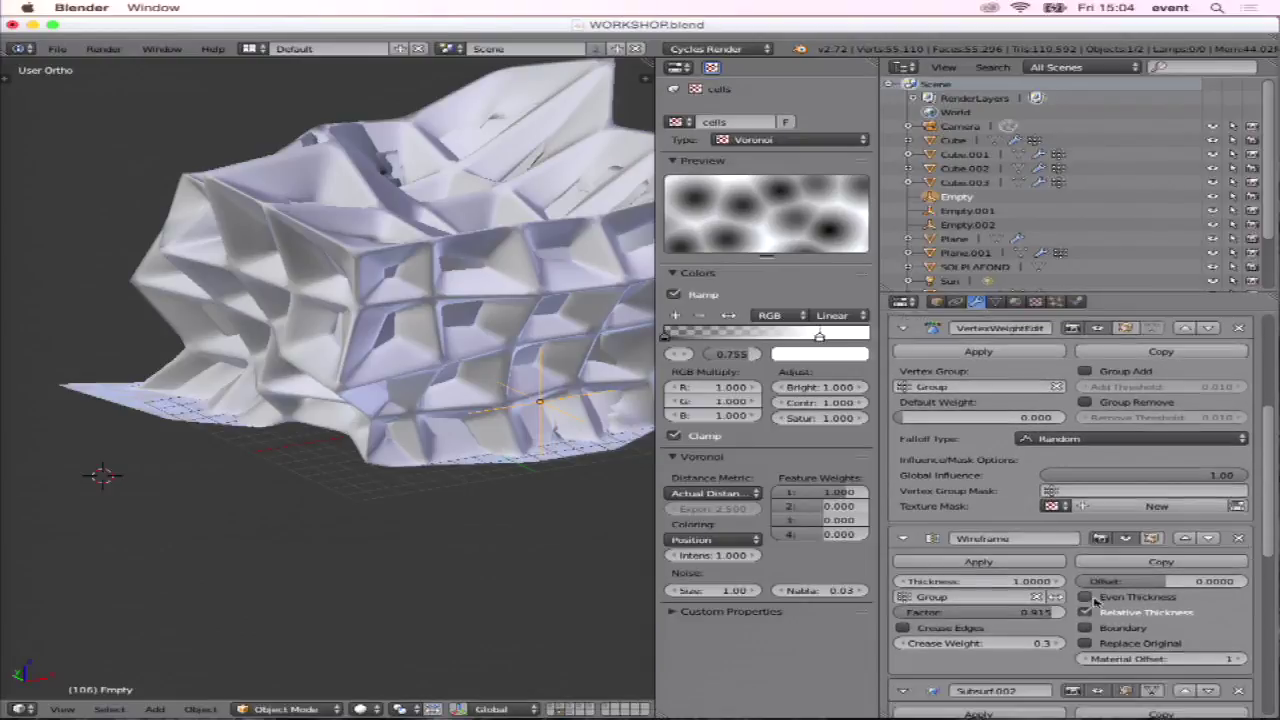
scroll(1095, 600, "down", 3)
scroll(1095, 600, "down", 2)
scroll(1095, 600, "down", 2)
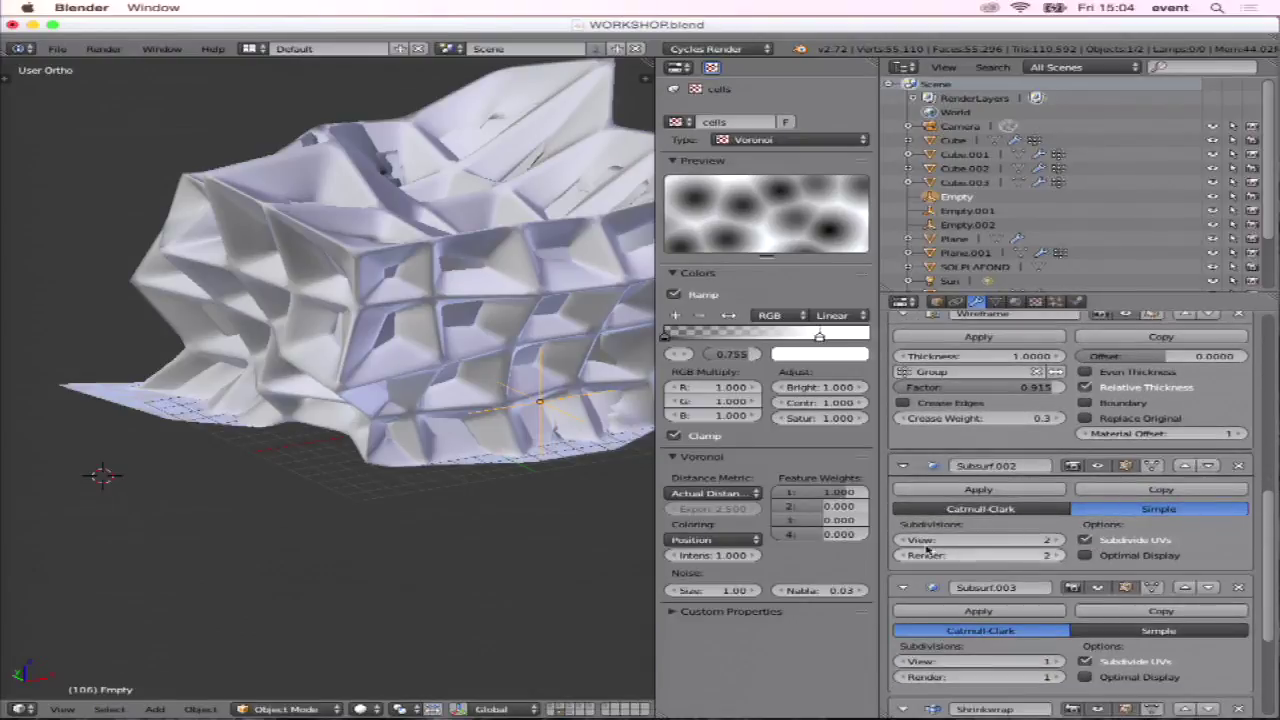
Hide Subsurf.002 and Subsurf.003 in the viewport to view the cell grid, then show them again.
left_click(1097, 465)
left_click(1097, 587)
mouse_move(600, 445)
middle_mouse_down()
mouse_move(637, 391)
mouse_move(586, 425)
mouse_move(560, 424)
middle_mouse_up()
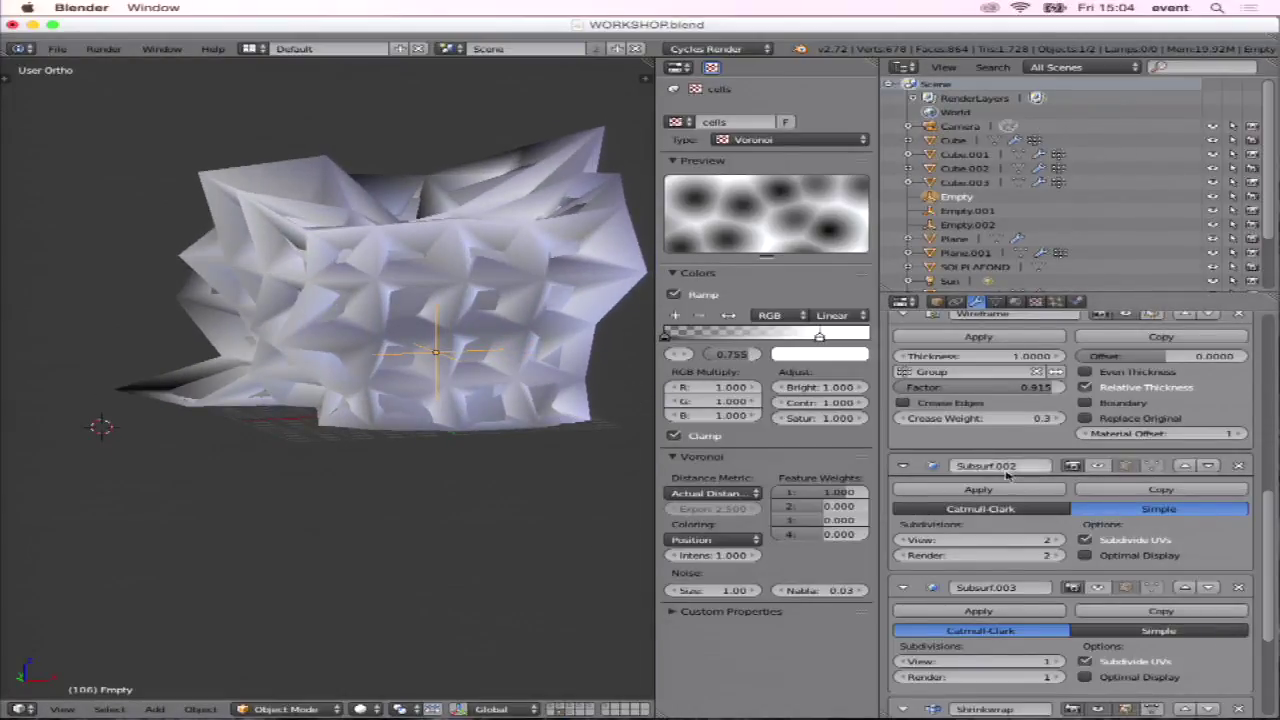
left_click(1099, 467)
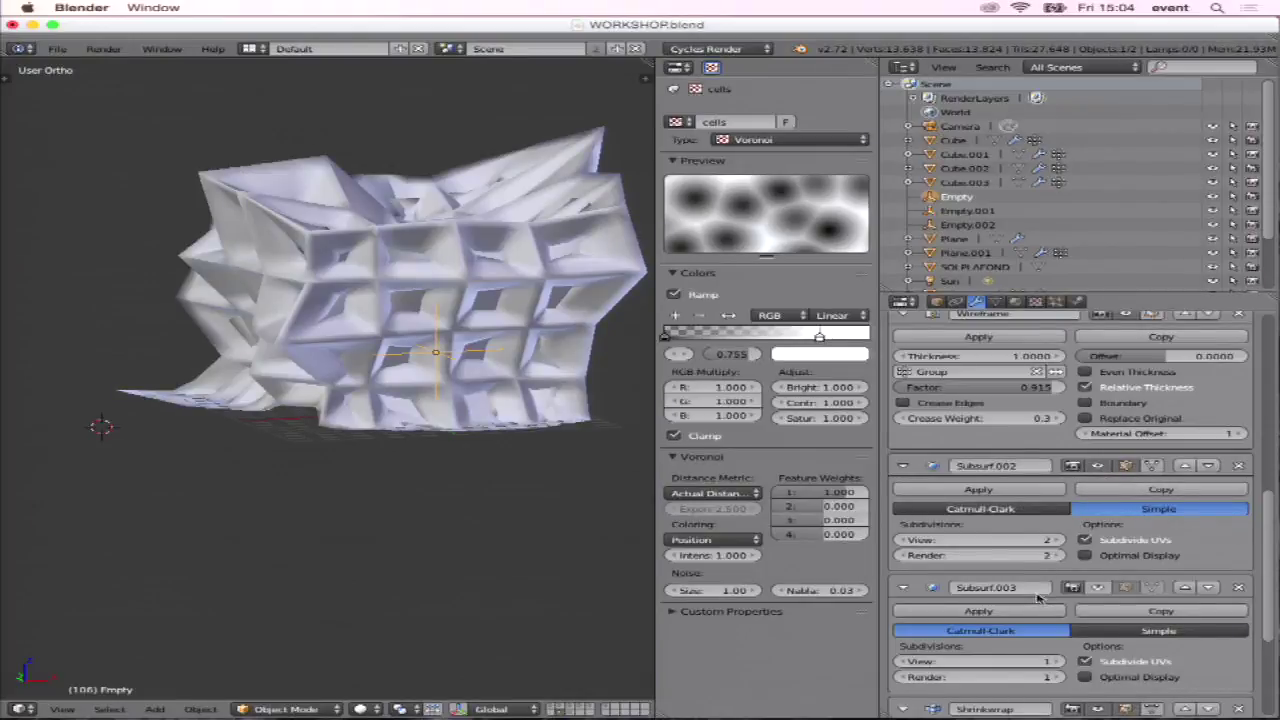
left_click(1097, 588)
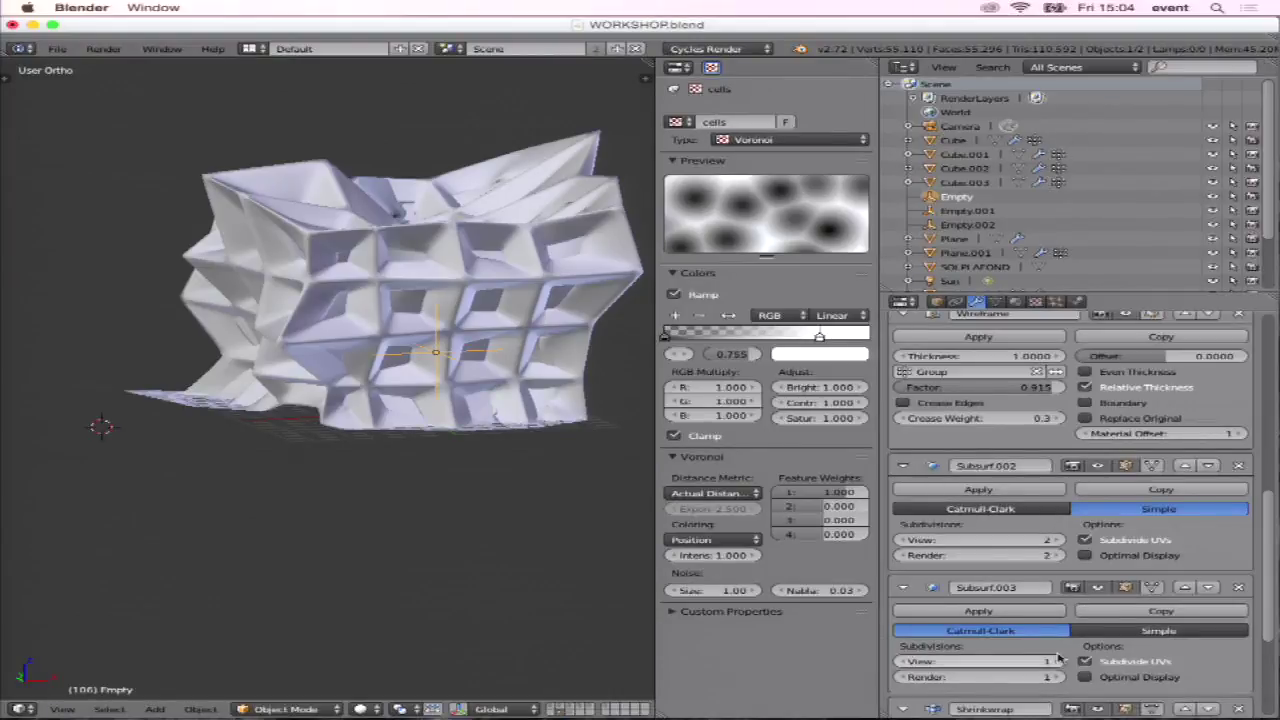
Set Subsurf.003 viewport subdivisions to 2 and inspect the denser lattice from another angle.
left_click(1060, 662)
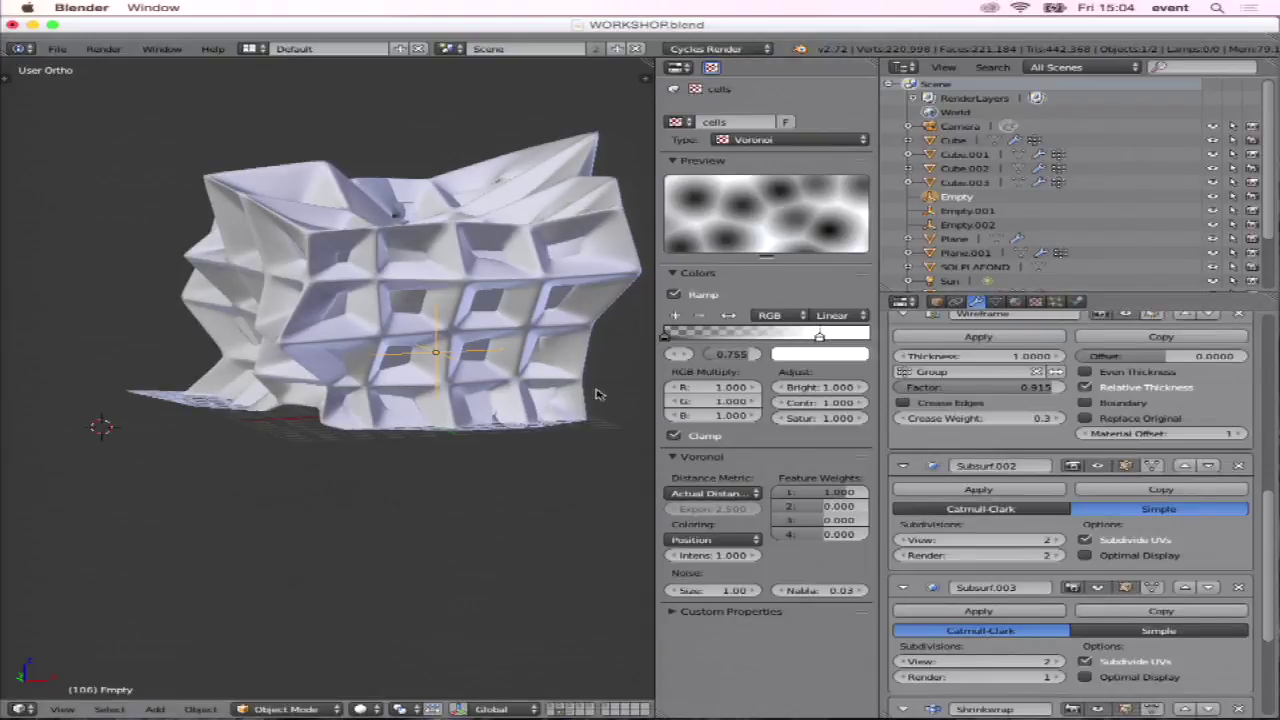
scroll(591, 392, "up", 3)
middle_click_drag(424, 289, 489, 333)
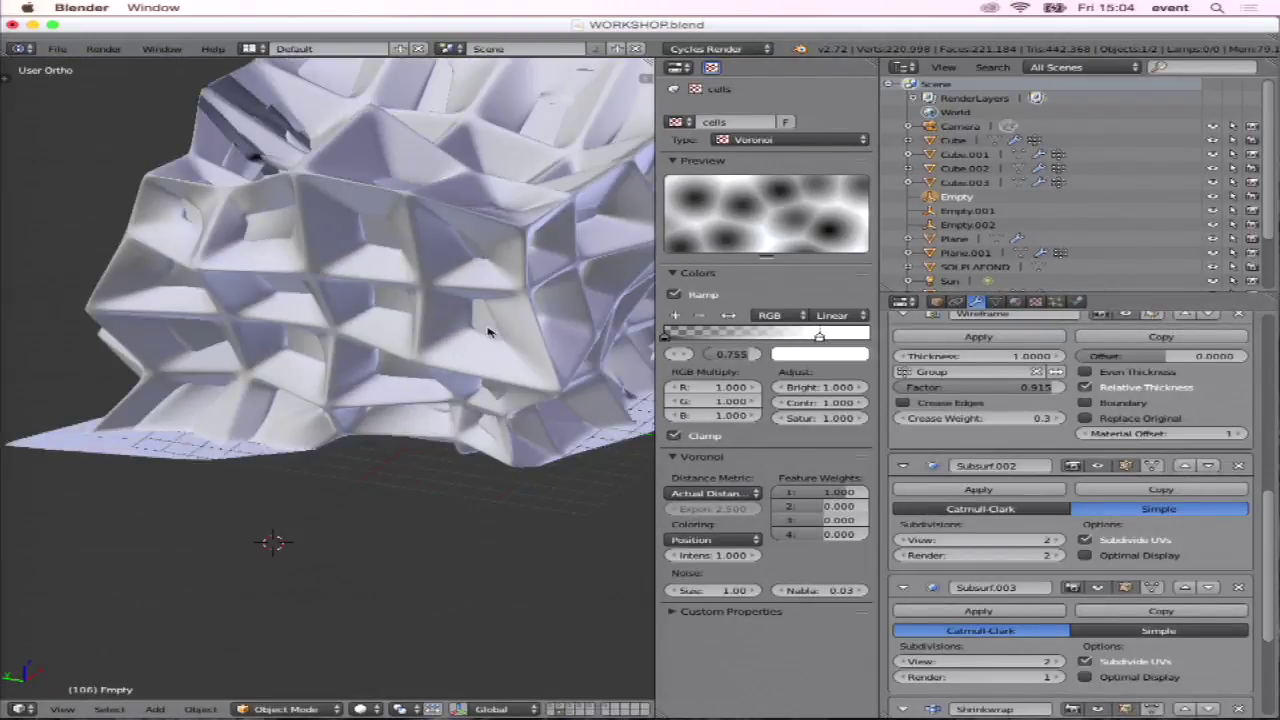
scroll(489, 333, "down", 5)
scroll(492, 333, "up", 5)
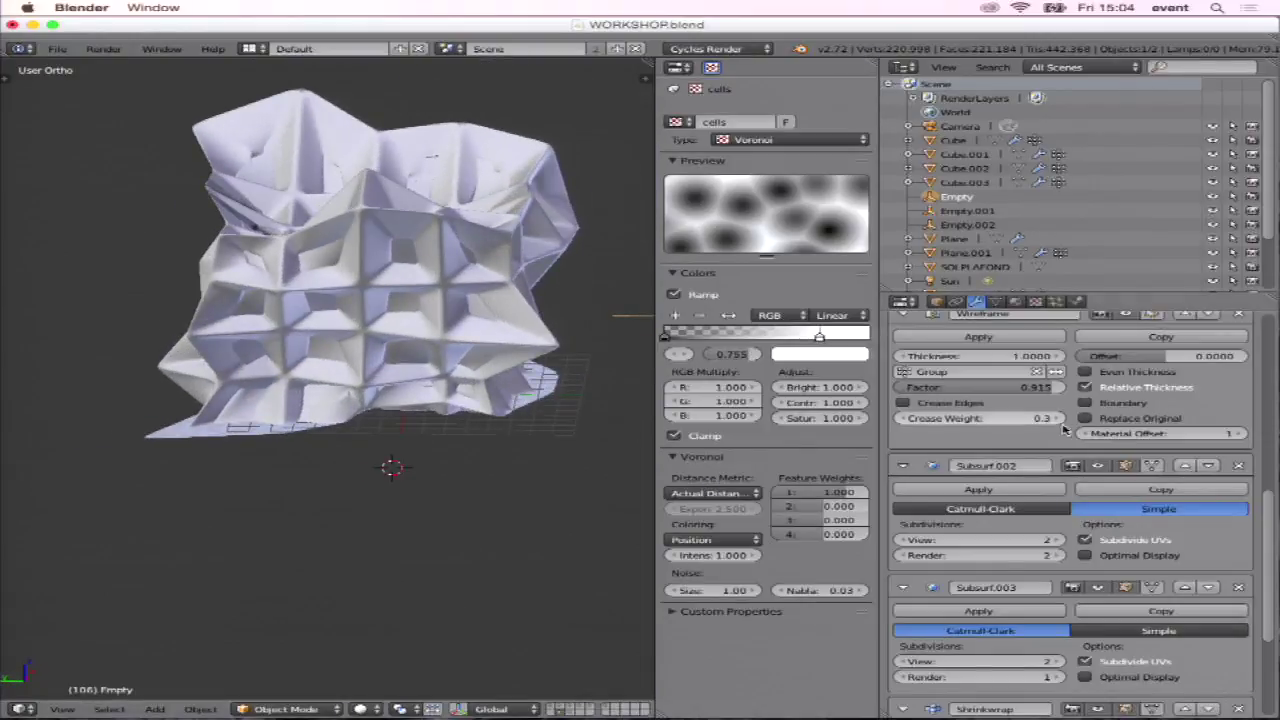
scroll(1073, 470, "down", 5)
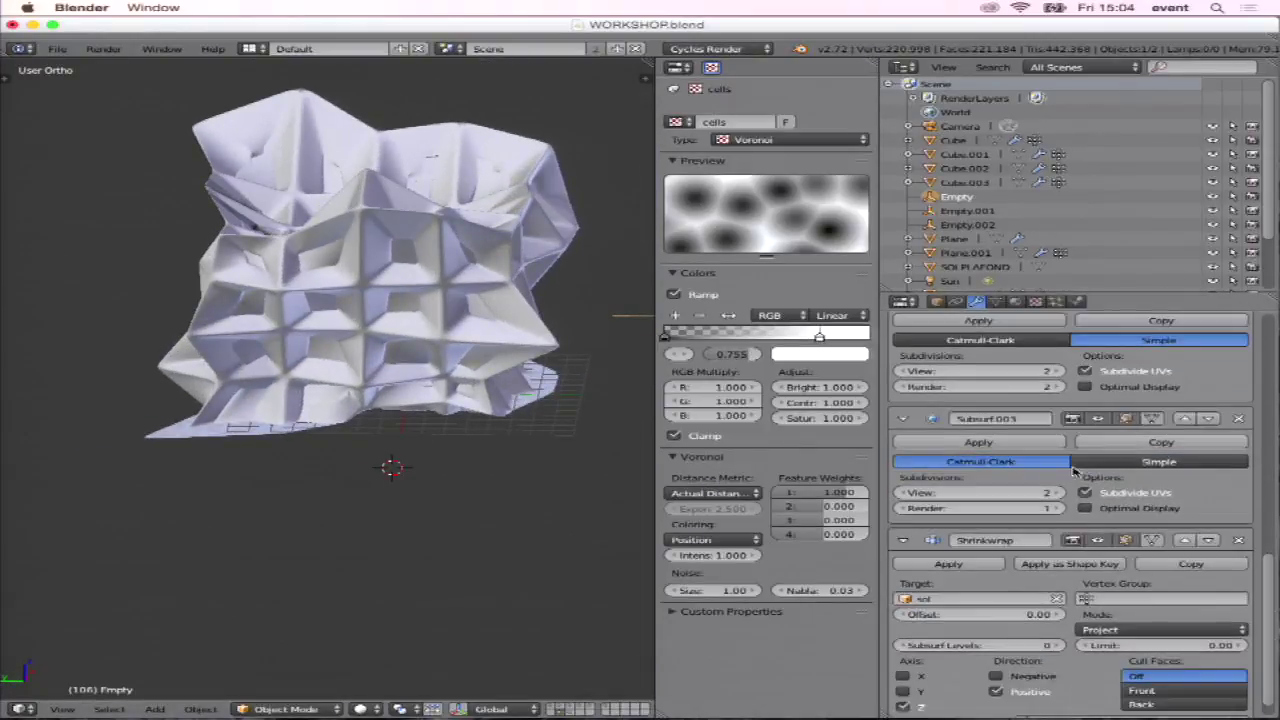
scroll(1073, 470, "up", 3)
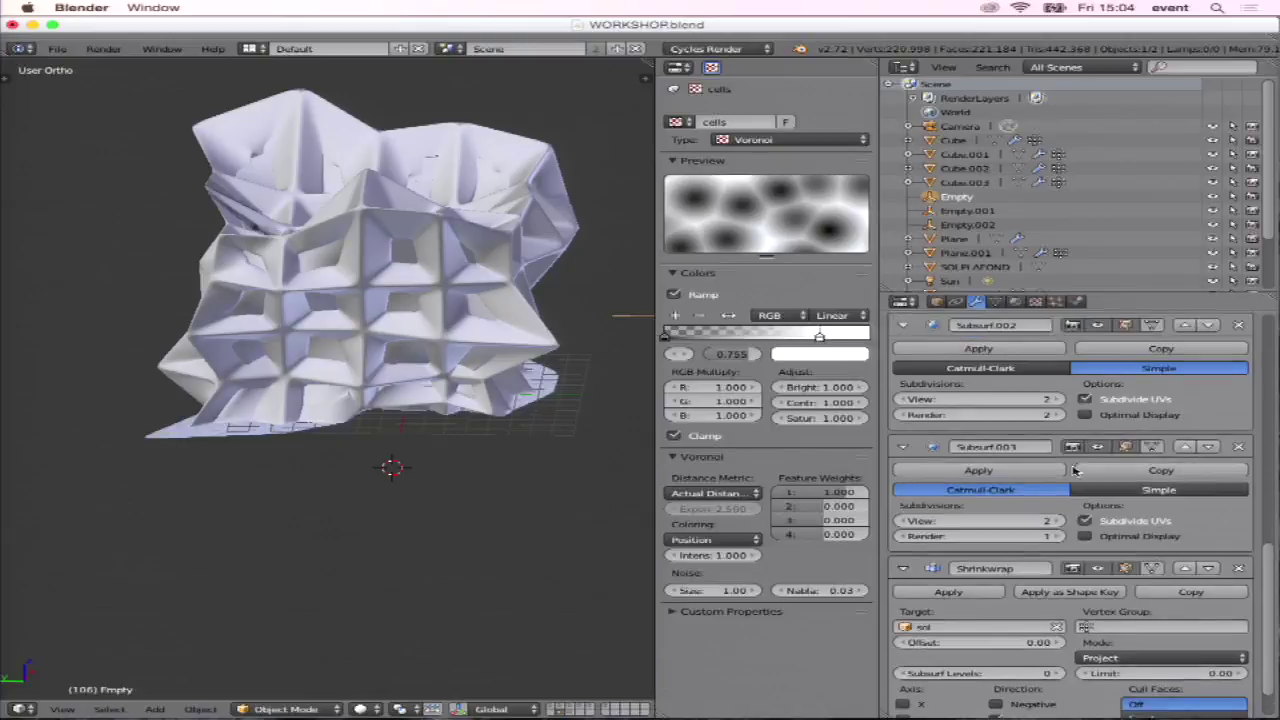
scroll(1073, 470, "up", 3)
scroll(1073, 470, "up", 3)
scroll(1073, 470, "up", 3)
scroll(1073, 470, "up", 2)
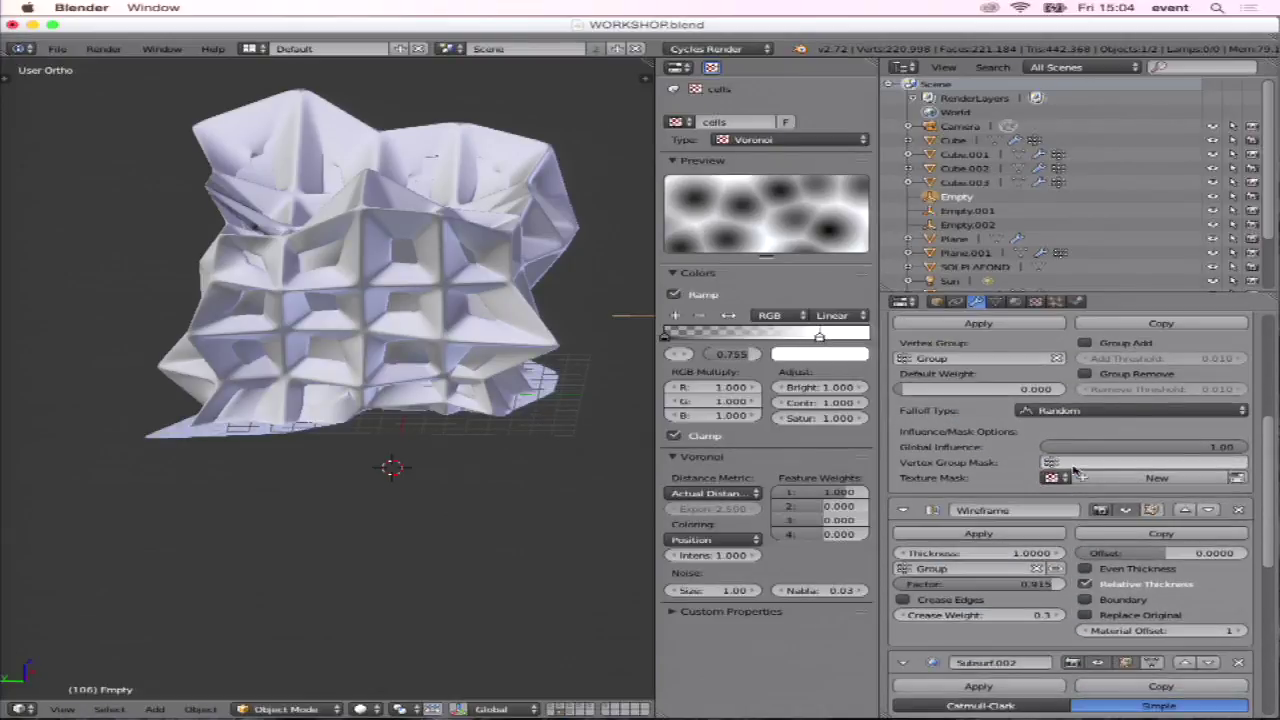
scroll(1073, 470, "up", 2)
scroll(1073, 470, "up", 2)
scroll(1073, 470, "up", 2)
scroll(1076, 470, "up", 1)
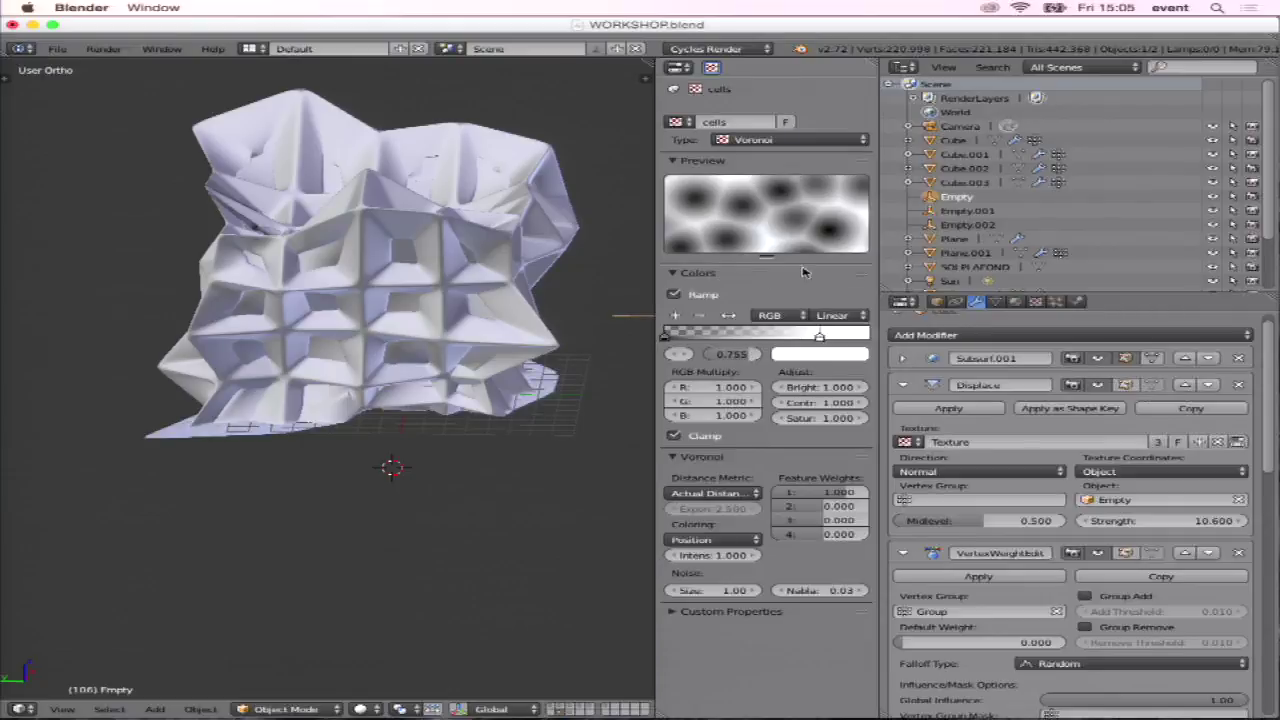
left_click(818, 142)
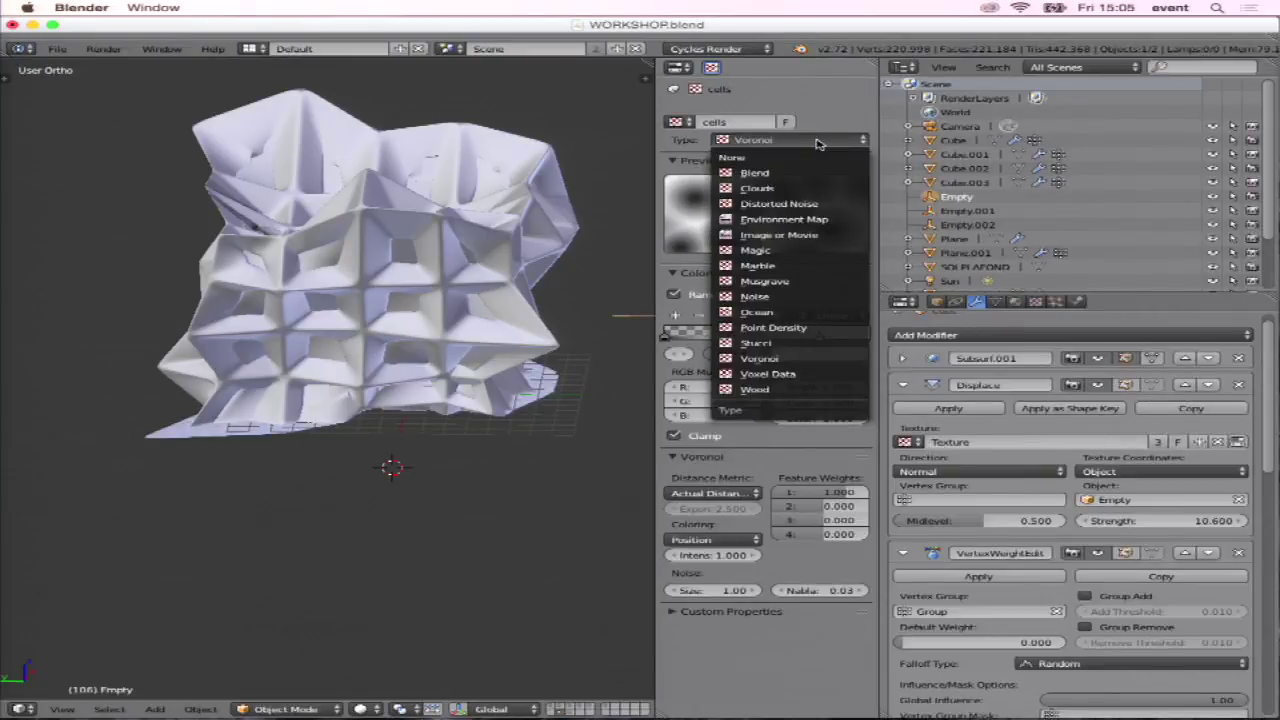
left_click(1138, 472)
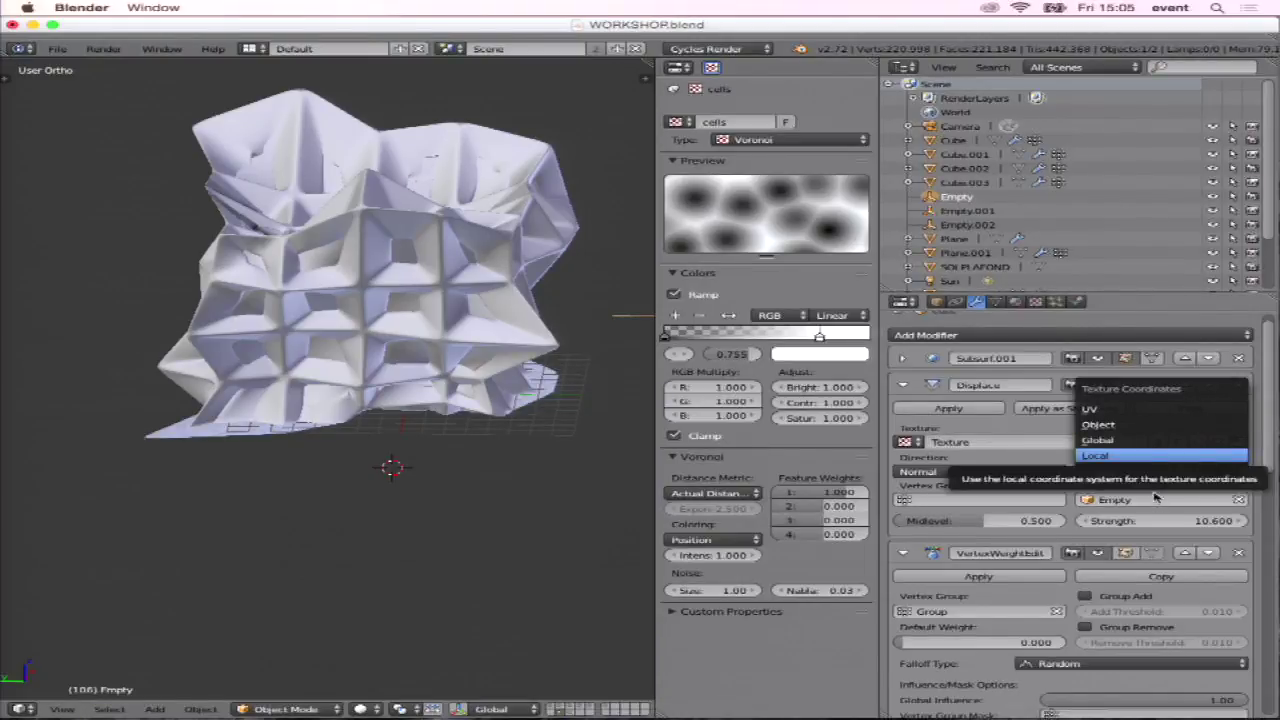
left_click(1148, 428)
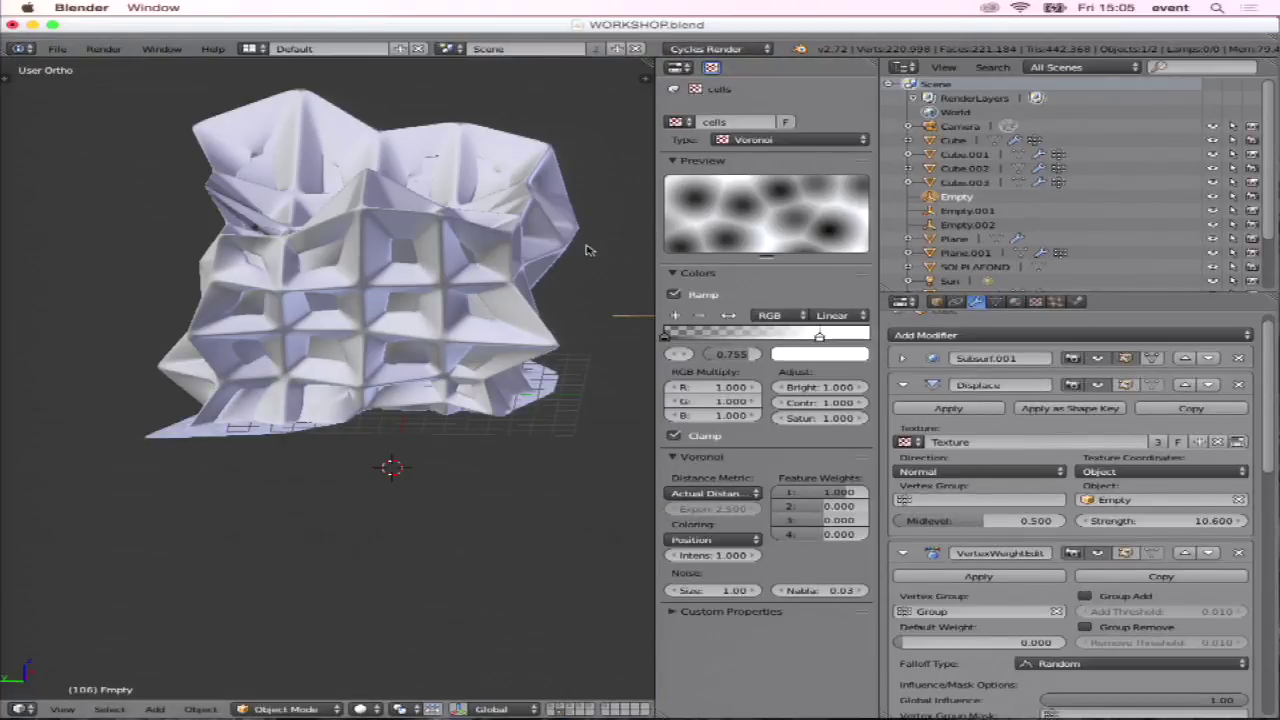
left_click(902, 385)
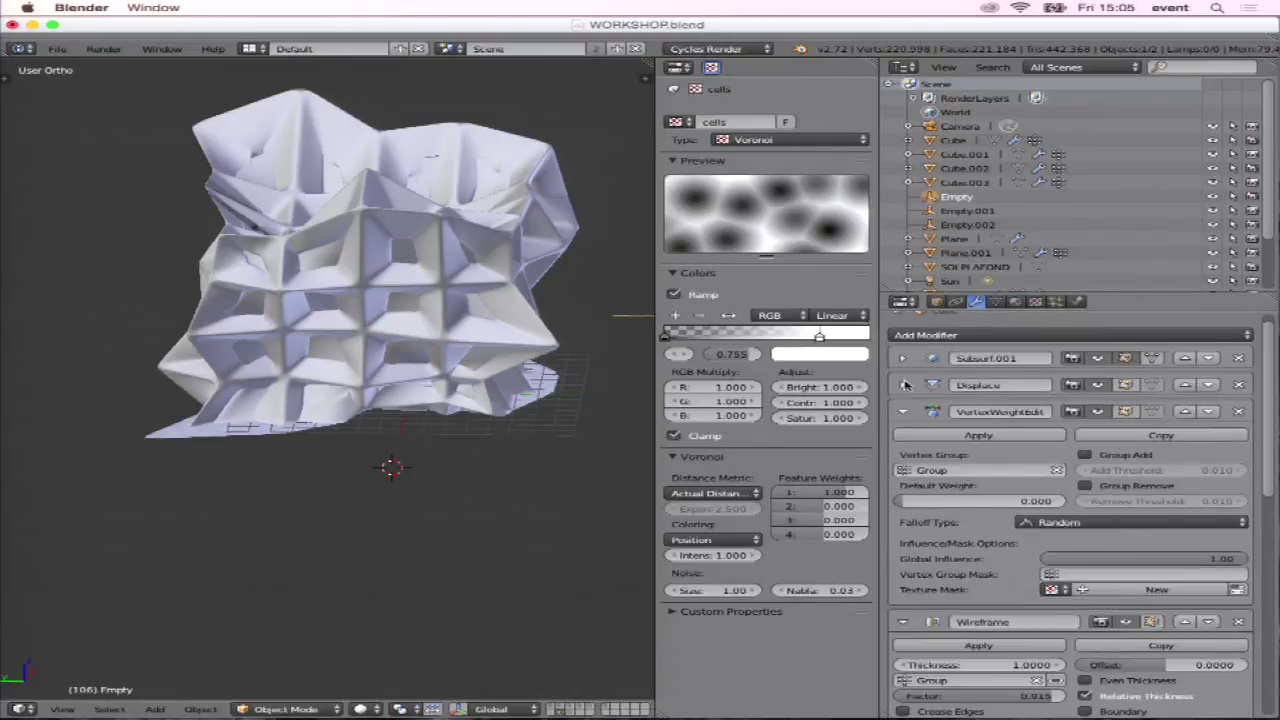
Collapse the modifier panels, delete the Shrinkwrap modifier, and enter Edit Mode on the base cube.
left_click(902, 411)
left_click(902, 438)
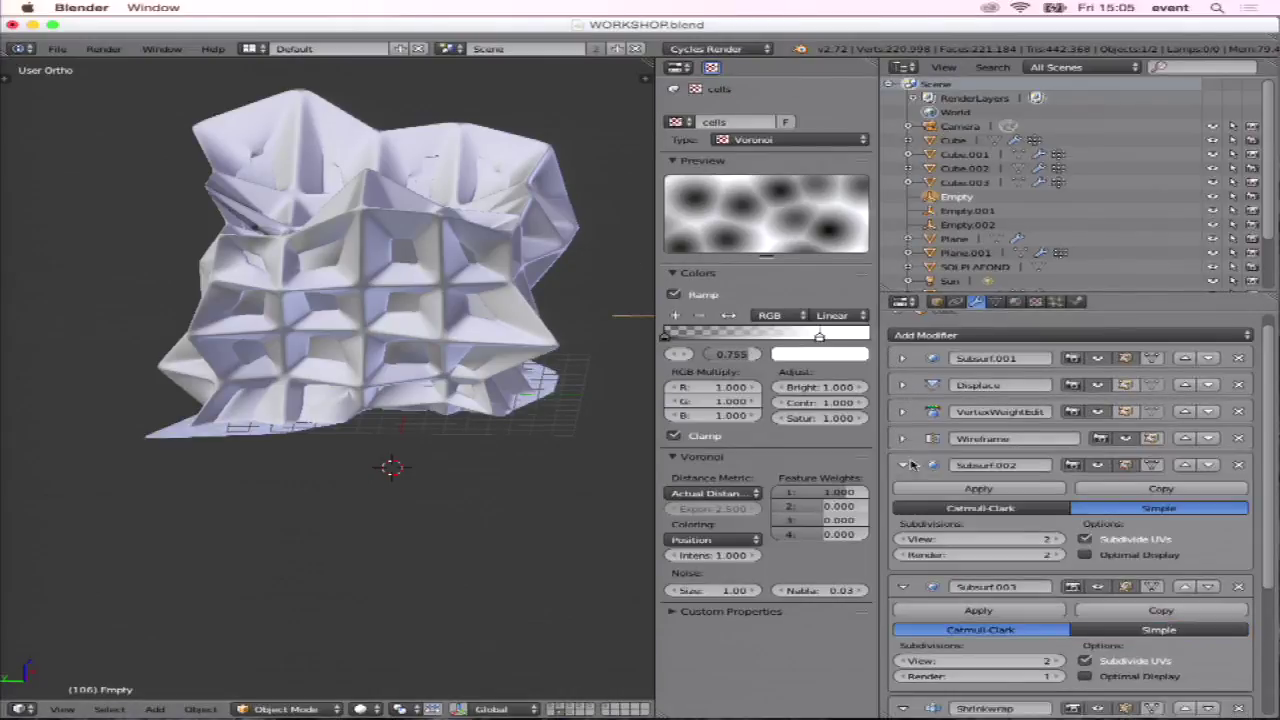
left_click(905, 464)
left_click(902, 491)
left_click(902, 518)
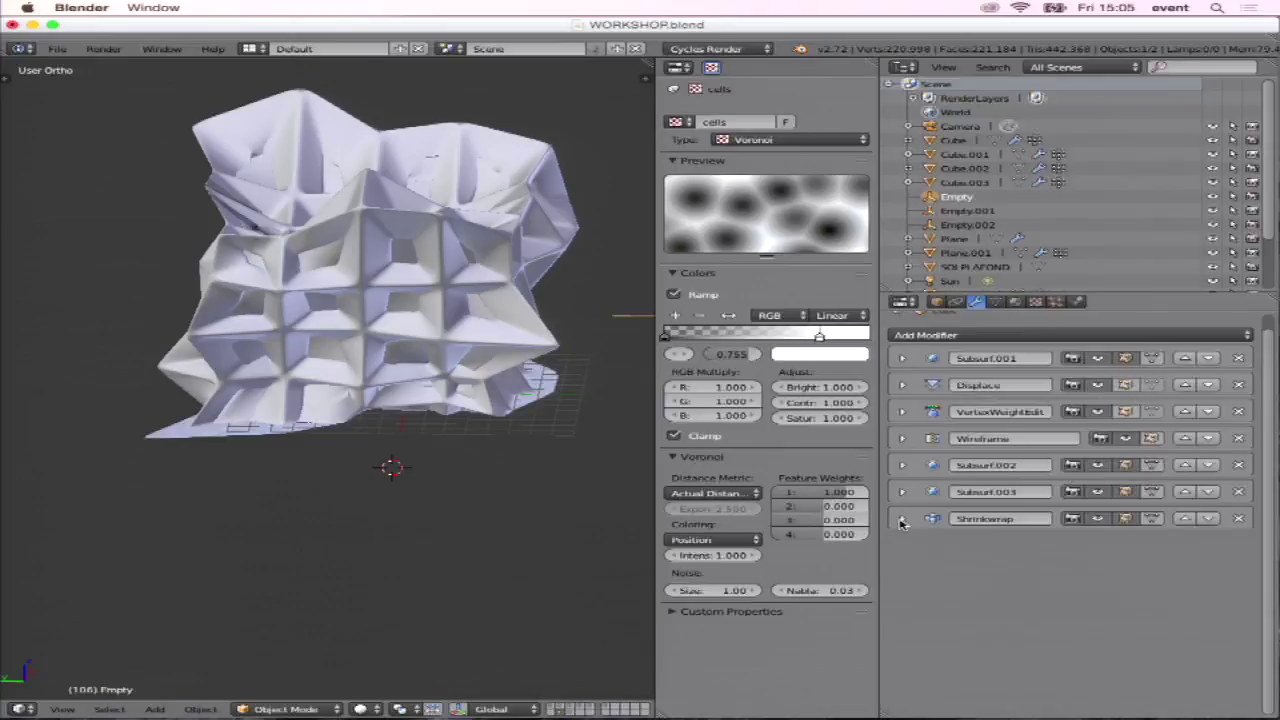
left_click(1237, 519)
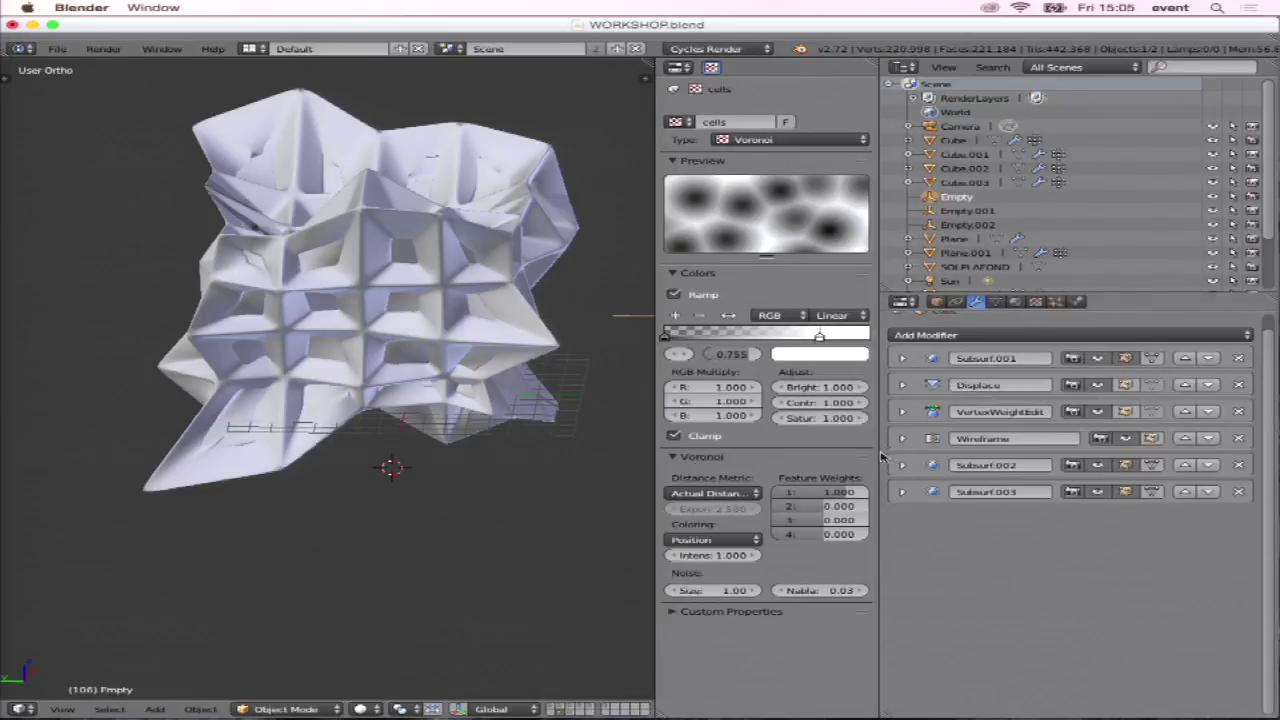
left_click_drag(880, 457, 713, 457)
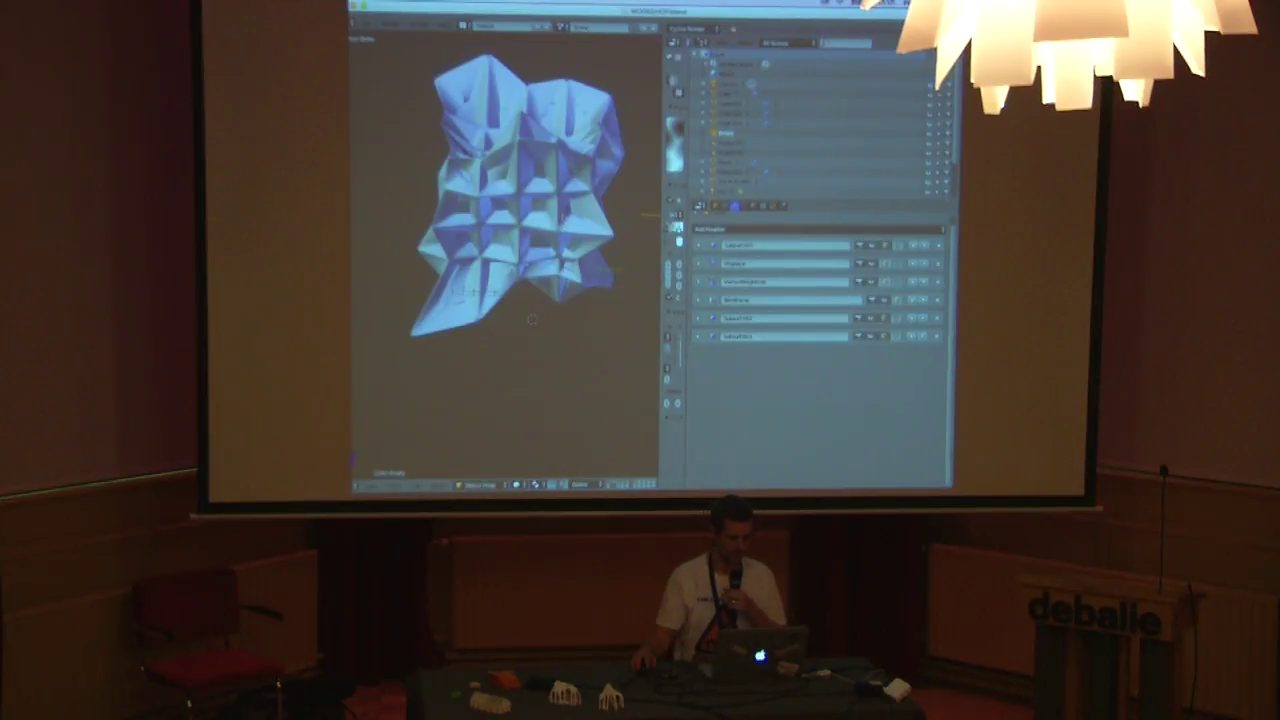
key("Tab")
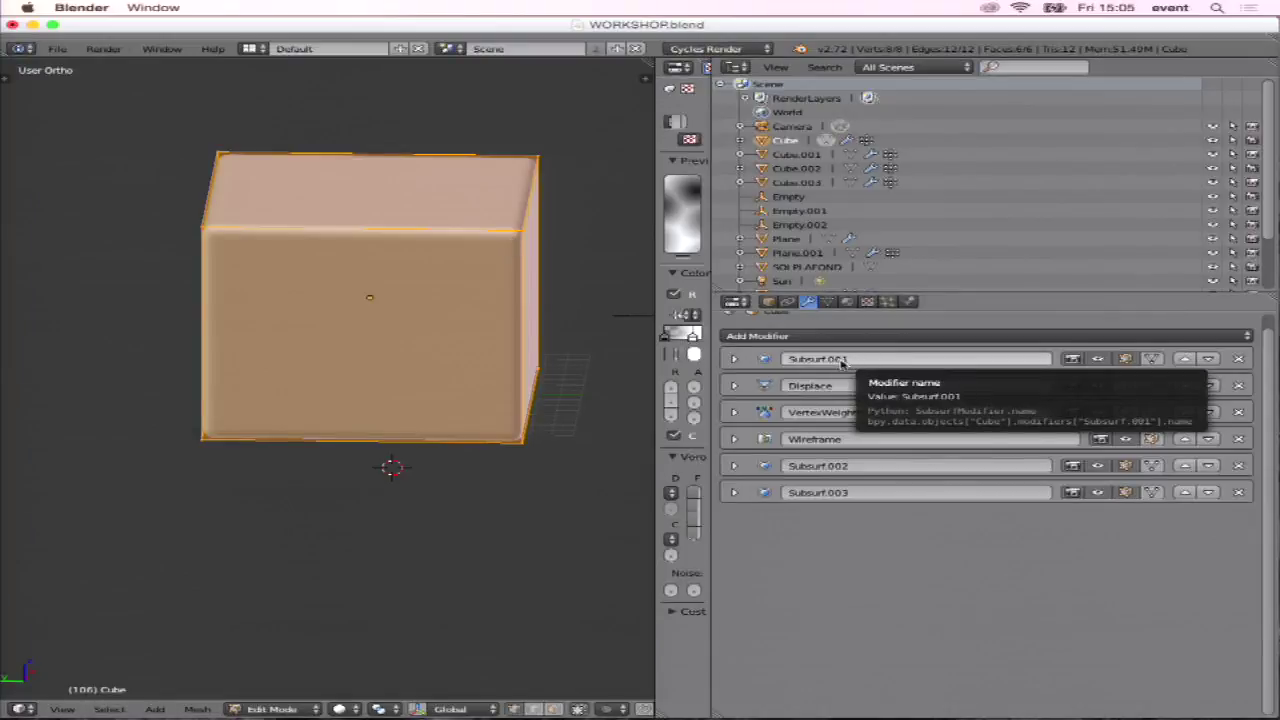
Return to Object Mode and hide Subsurf.003, Subsurf.002, Wireframe, VertexWeightEdit and Displace in the viewport.
left_click(736, 360)
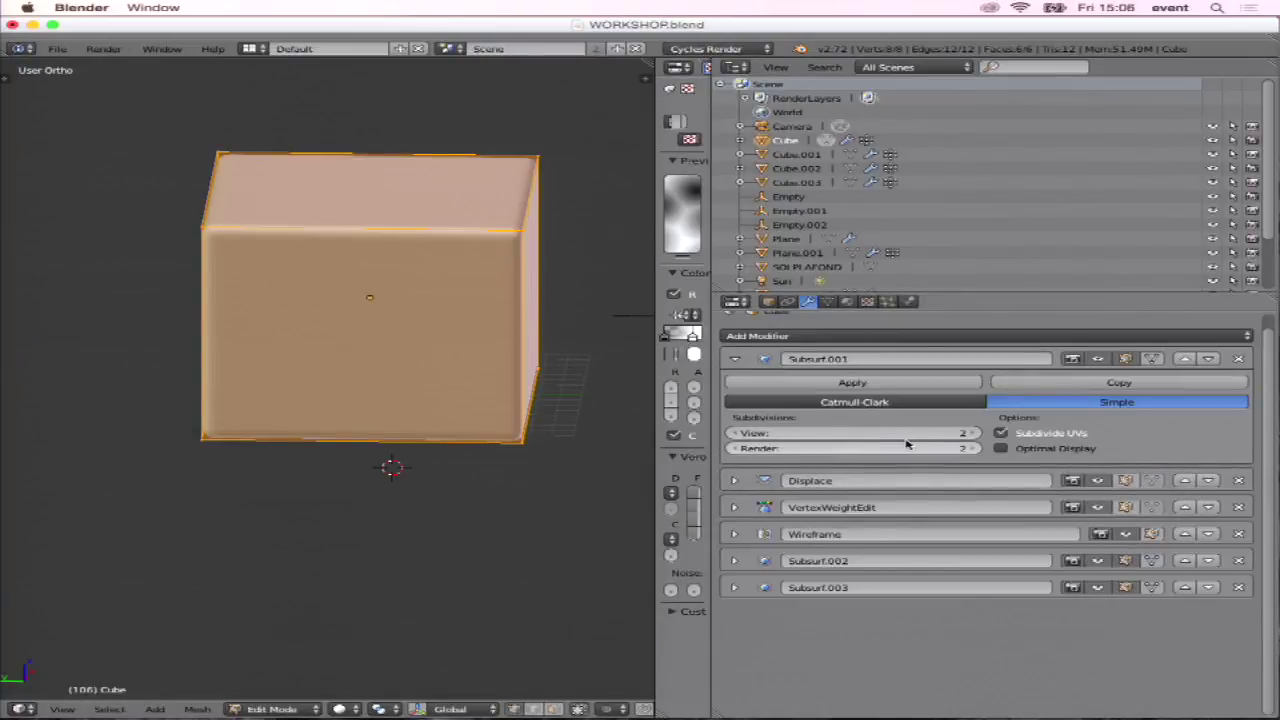
left_click(736, 360)
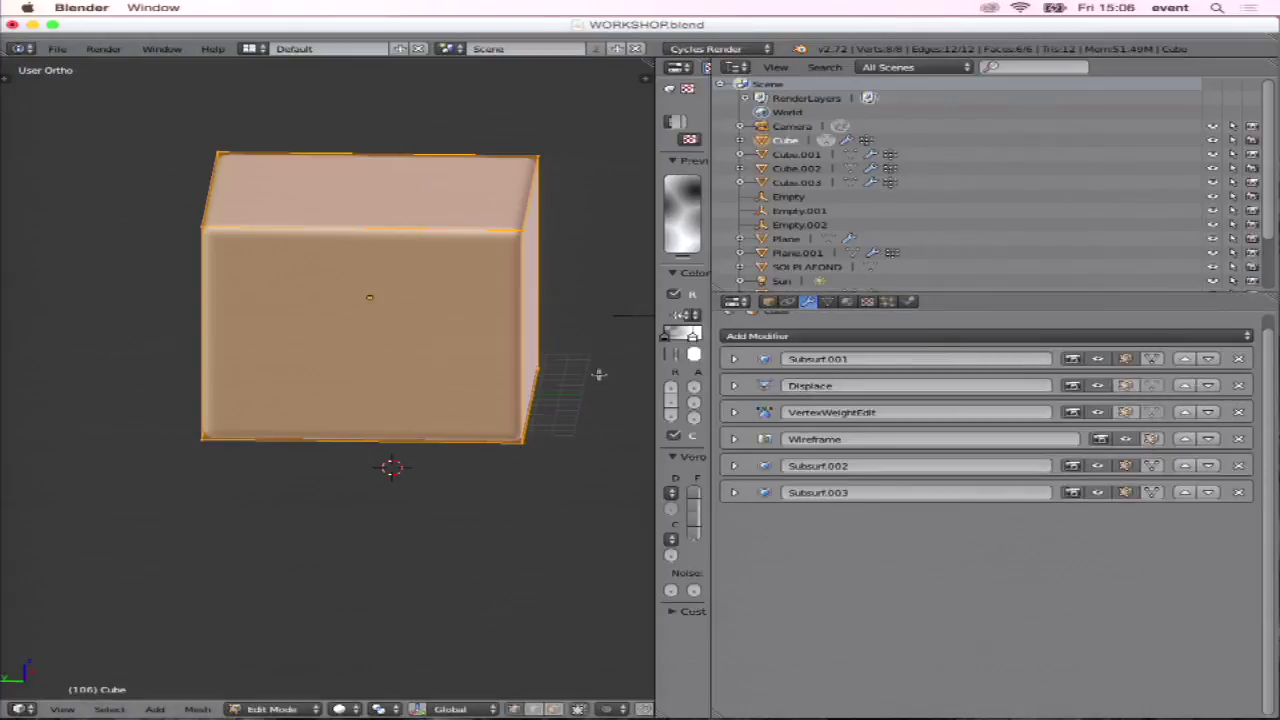
key("Tab")
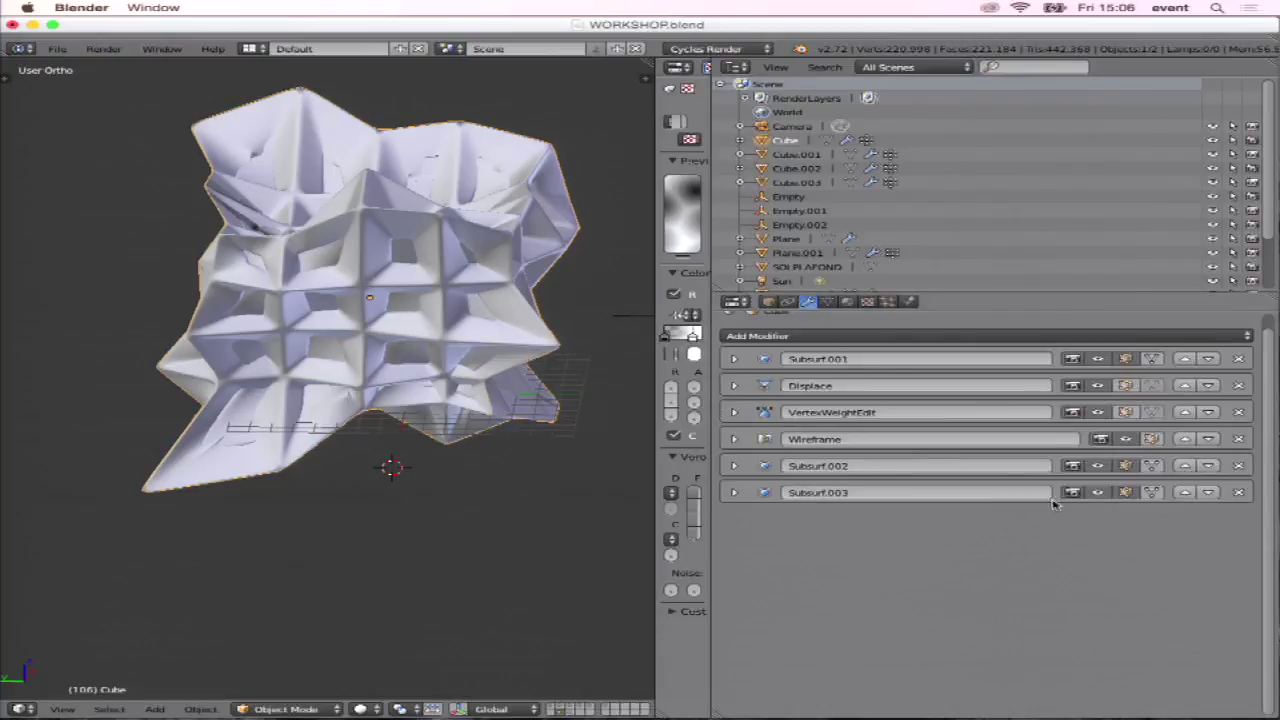
left_click(1097, 492)
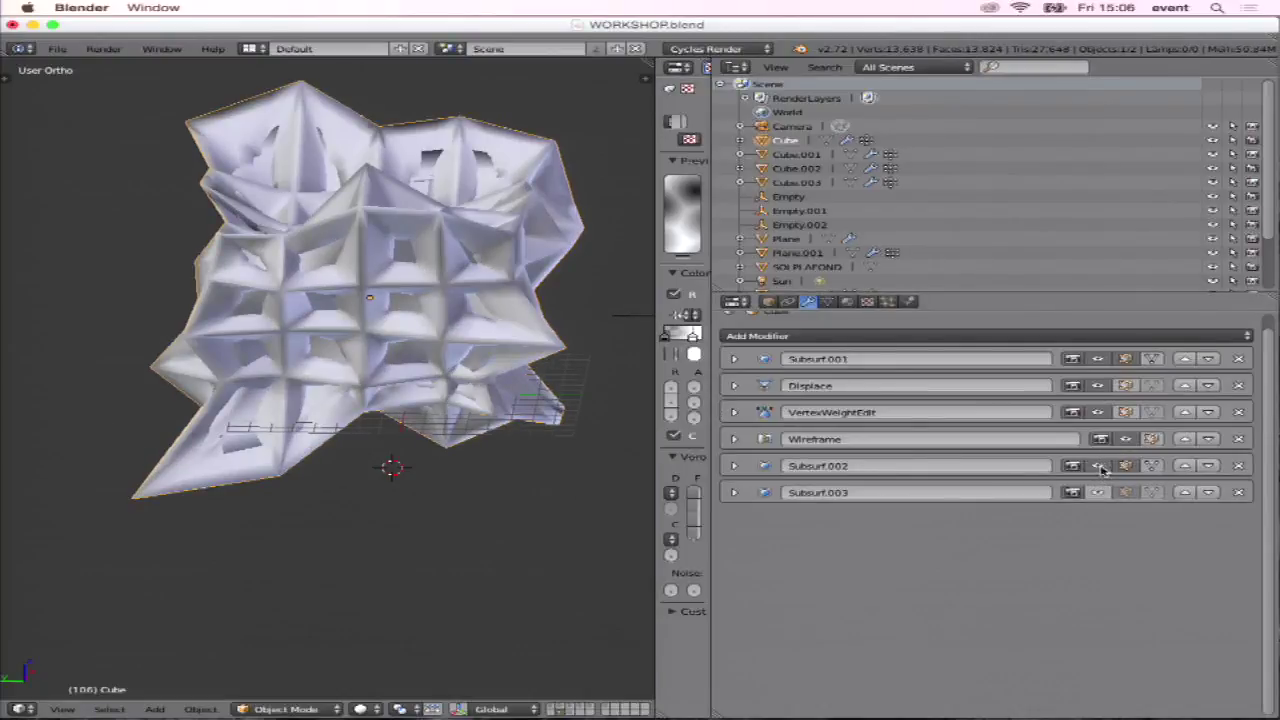
left_click(1097, 465)
left_click(1124, 440)
left_click(1097, 412)
left_click(1097, 385)
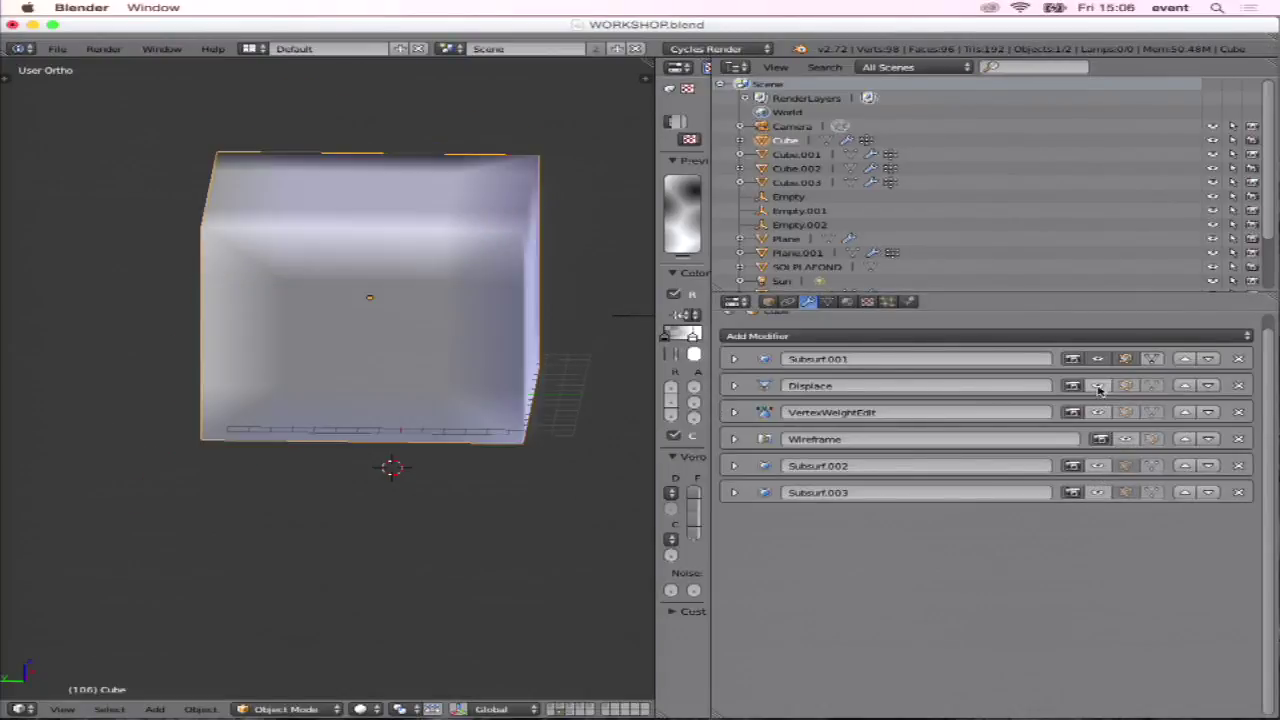
key("ctrl+h")
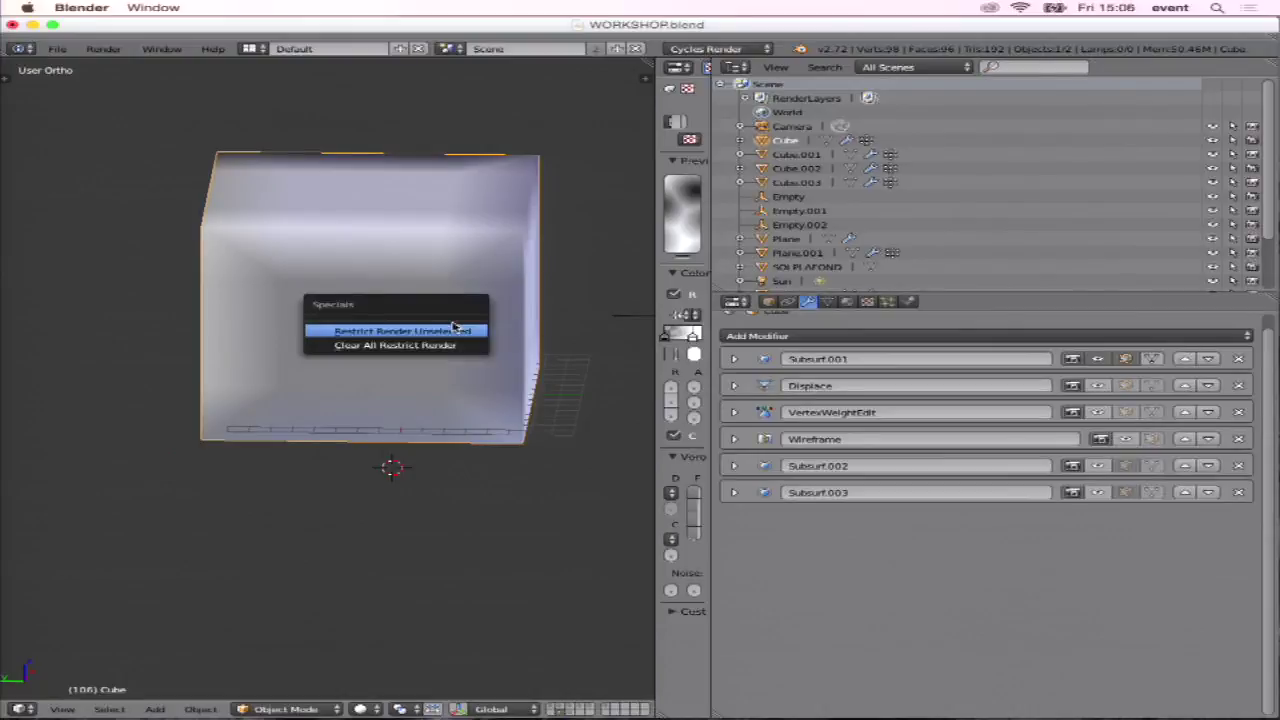
In wireframe shading, test Subsurf.001, re-enable Displace, then return to solid shading.
key("z")
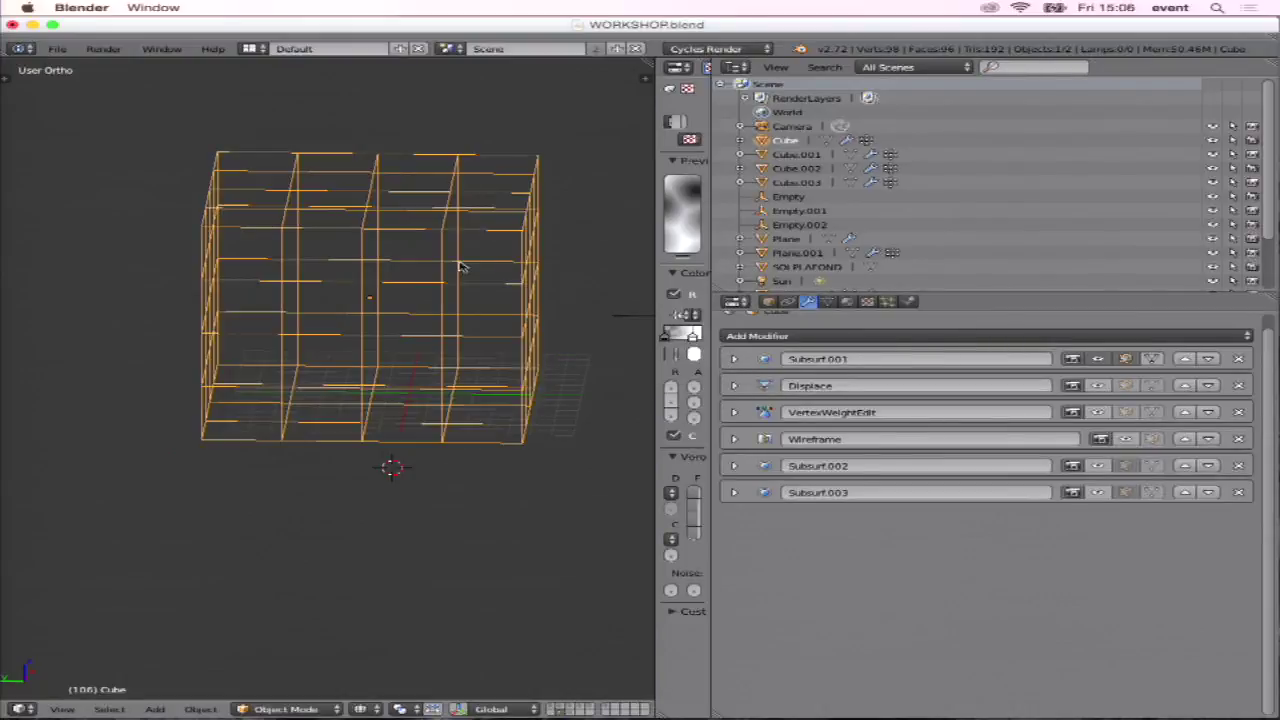
left_click(1097, 359)
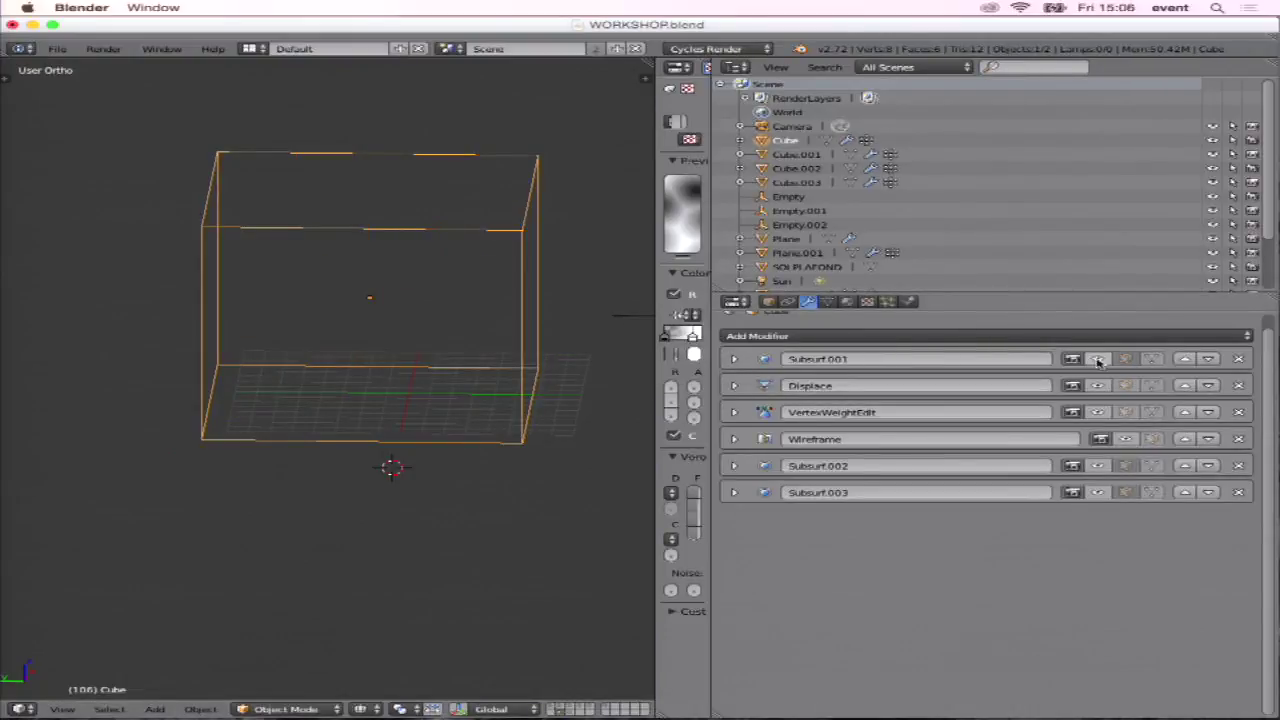
left_click(1097, 359)
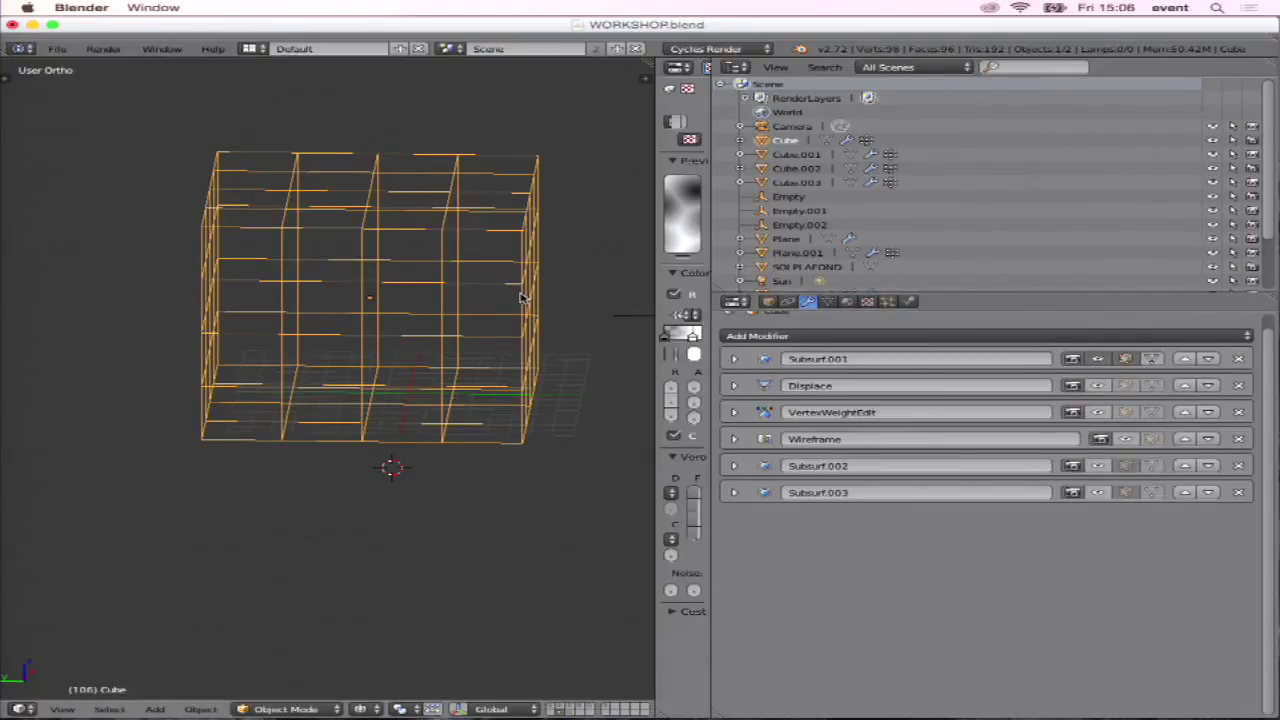
left_click(1097, 386)
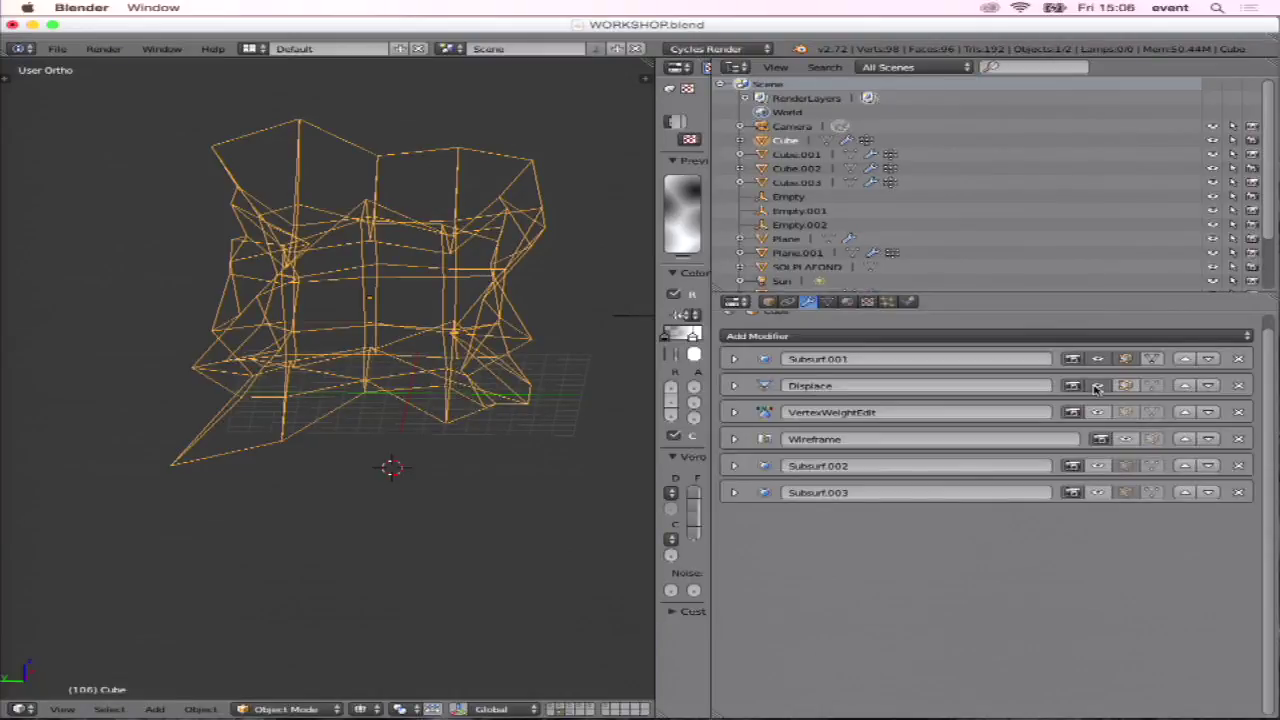
key("w")
left_click(396, 272)
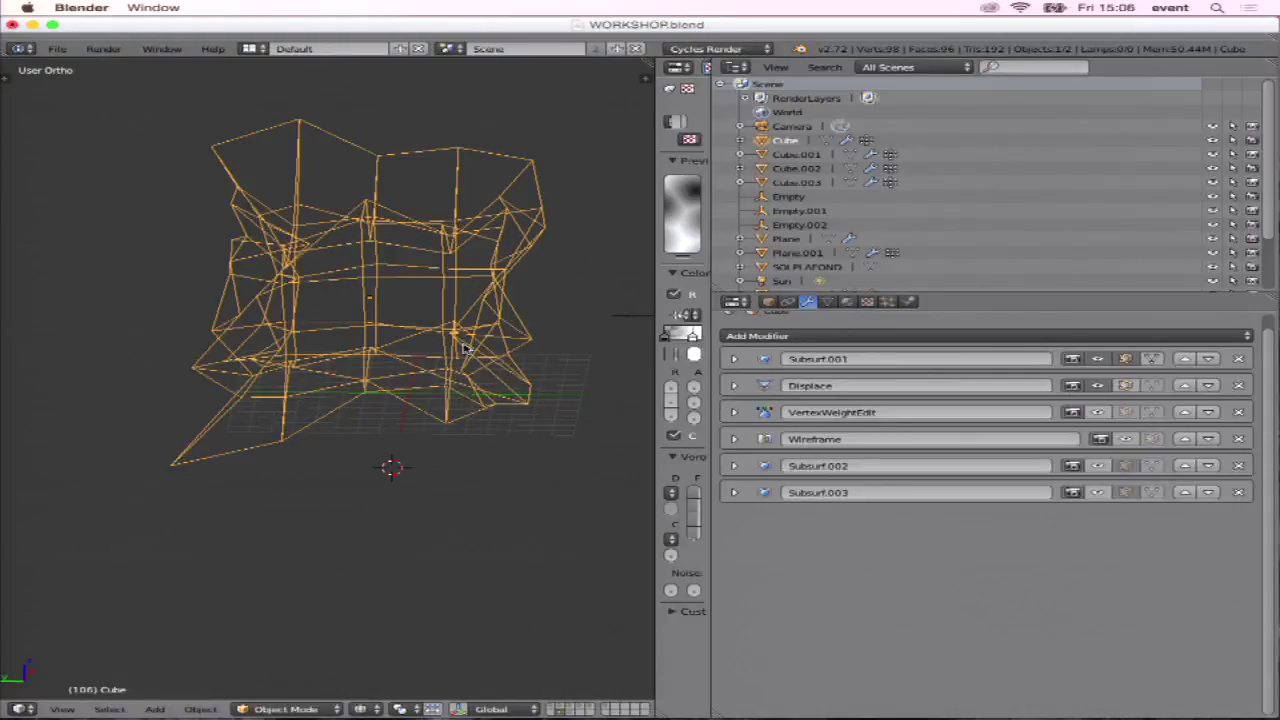
key("z")
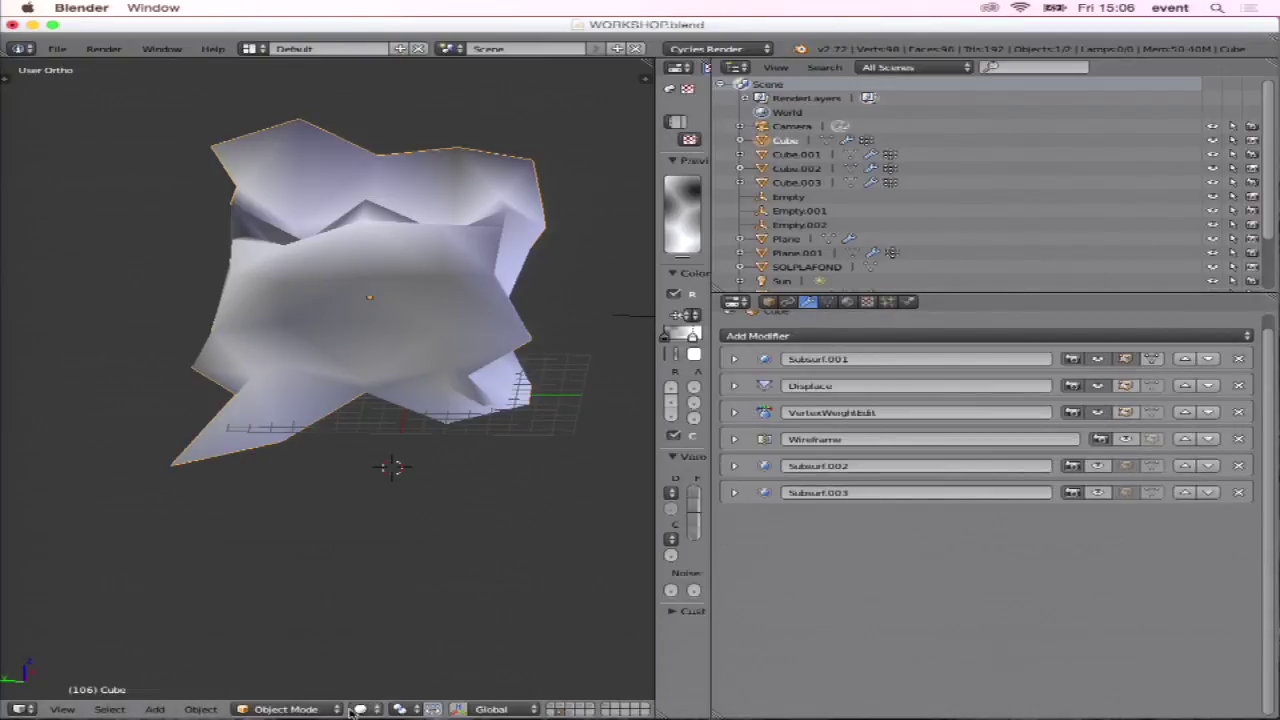
Switch the cube to Weight Paint mode and orbit to see the weight colours.
left_click(305, 710)
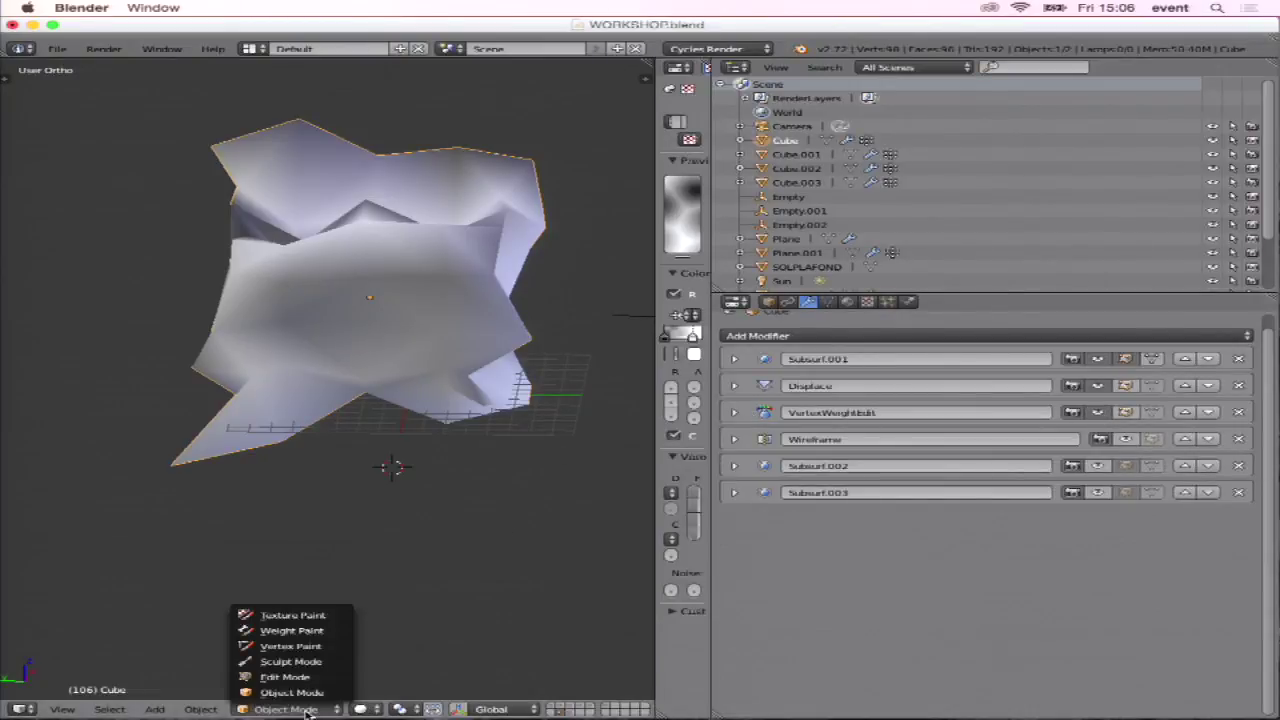
left_click(322, 632)
mouse_move(366, 357)
middle_mouse_down()
mouse_move(434, 354)
mouse_move(391, 315)
mouse_move(451, 363)
mouse_move(534, 360)
mouse_move(430, 353)
middle_mouse_up()
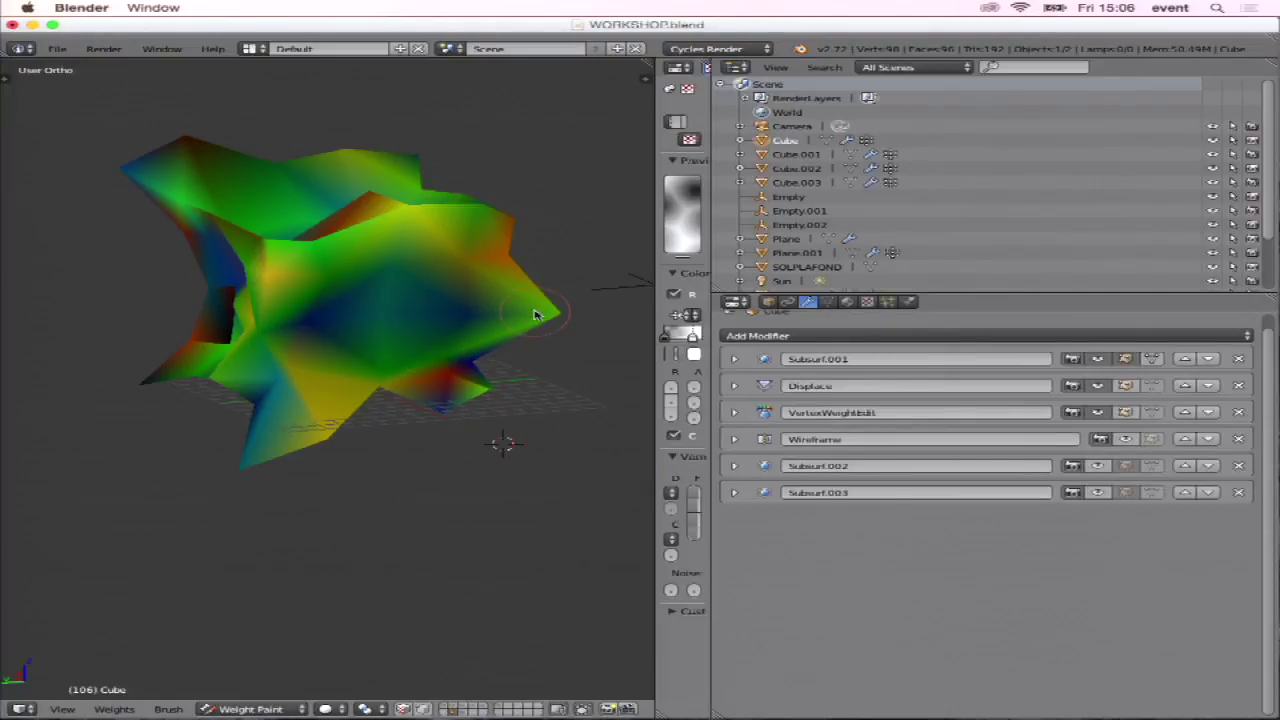
Show the Wireframe modifier in the viewport again and return to Object Mode.
left_click(1125, 440)
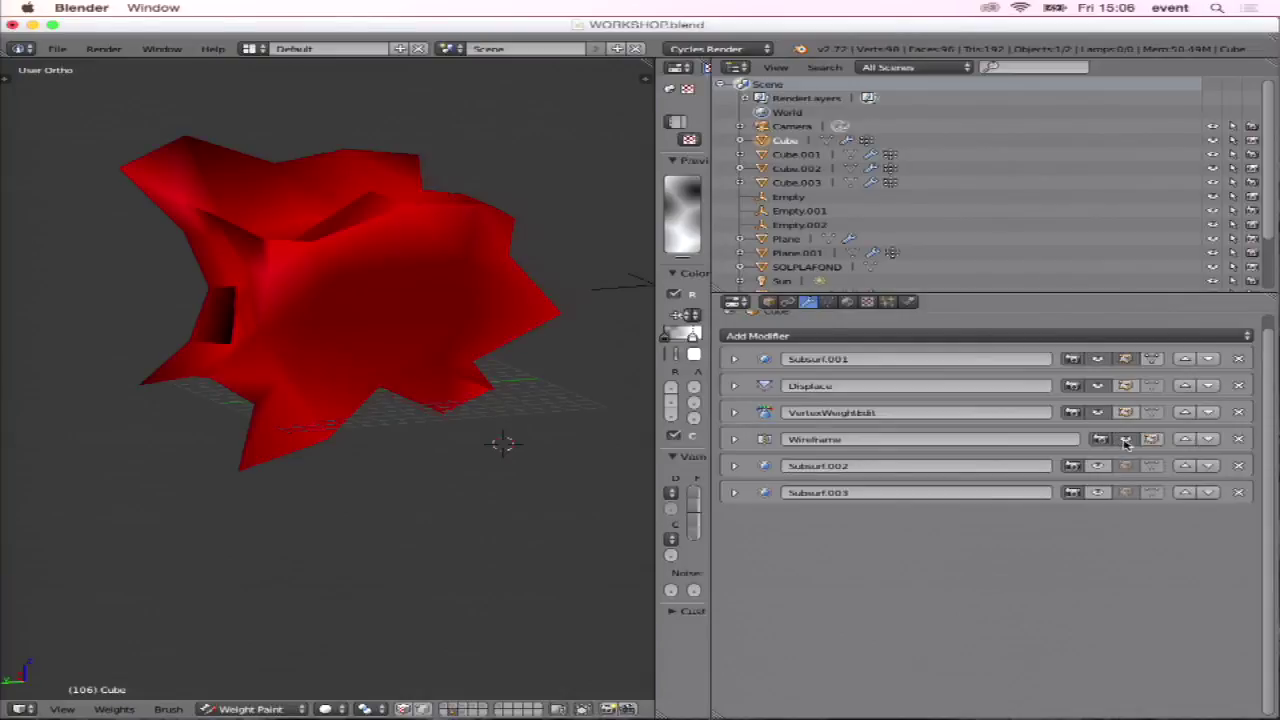
left_click(272, 710)
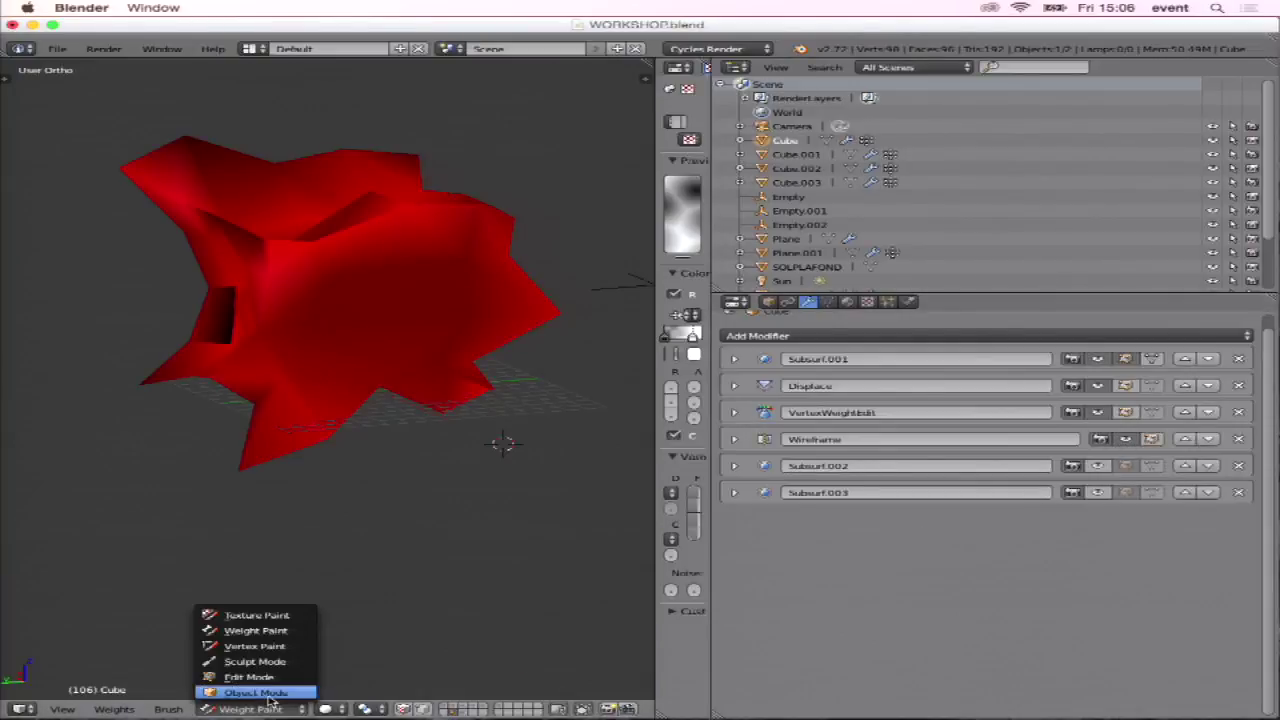
left_click(262, 689)
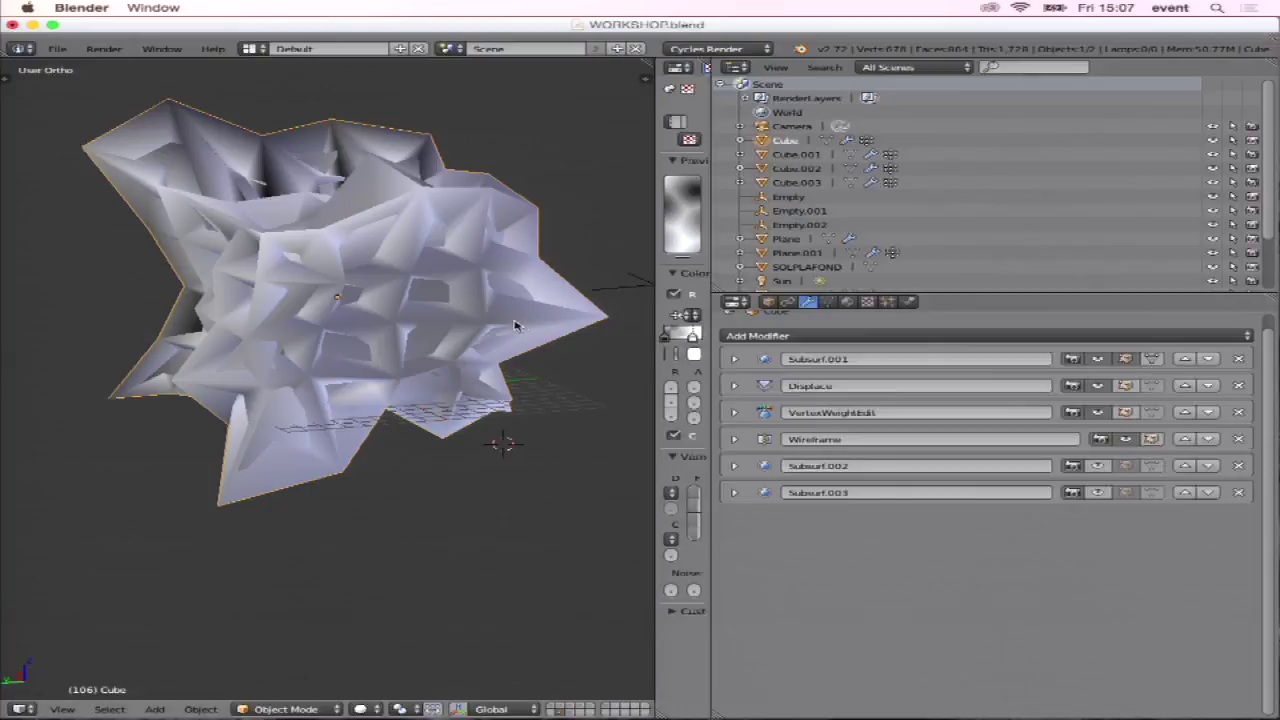
middle_click_drag(514, 329, 483, 271)
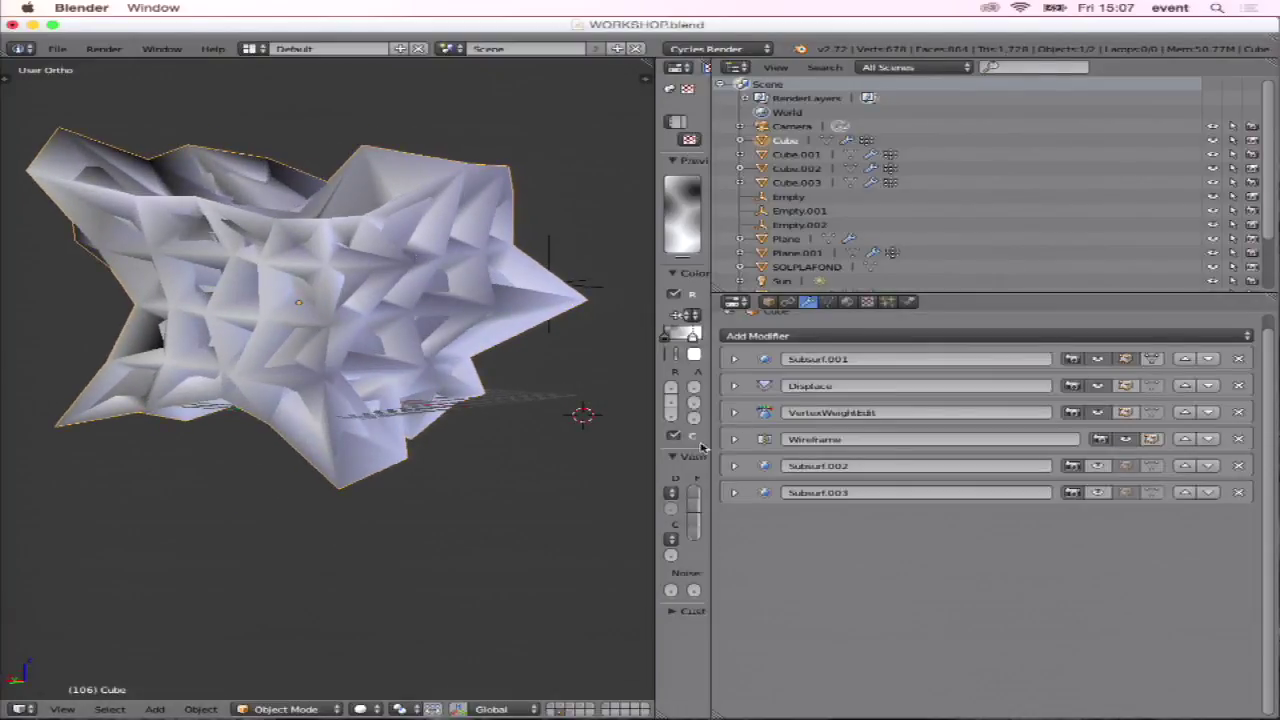
left_click(735, 440)
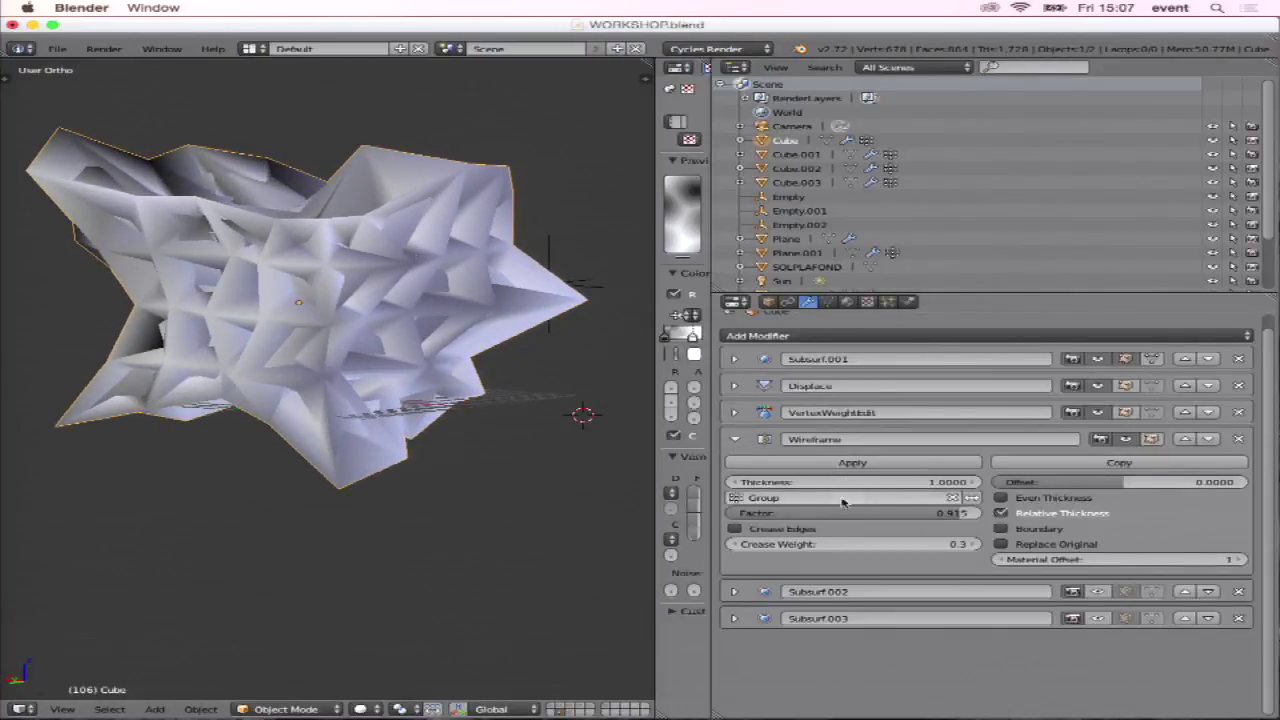
Compare Wireframe Replace Original on and off, leave it off, and check a rendered preview.
left_click(1001, 544)
scroll(1030, 550, "up", 1)
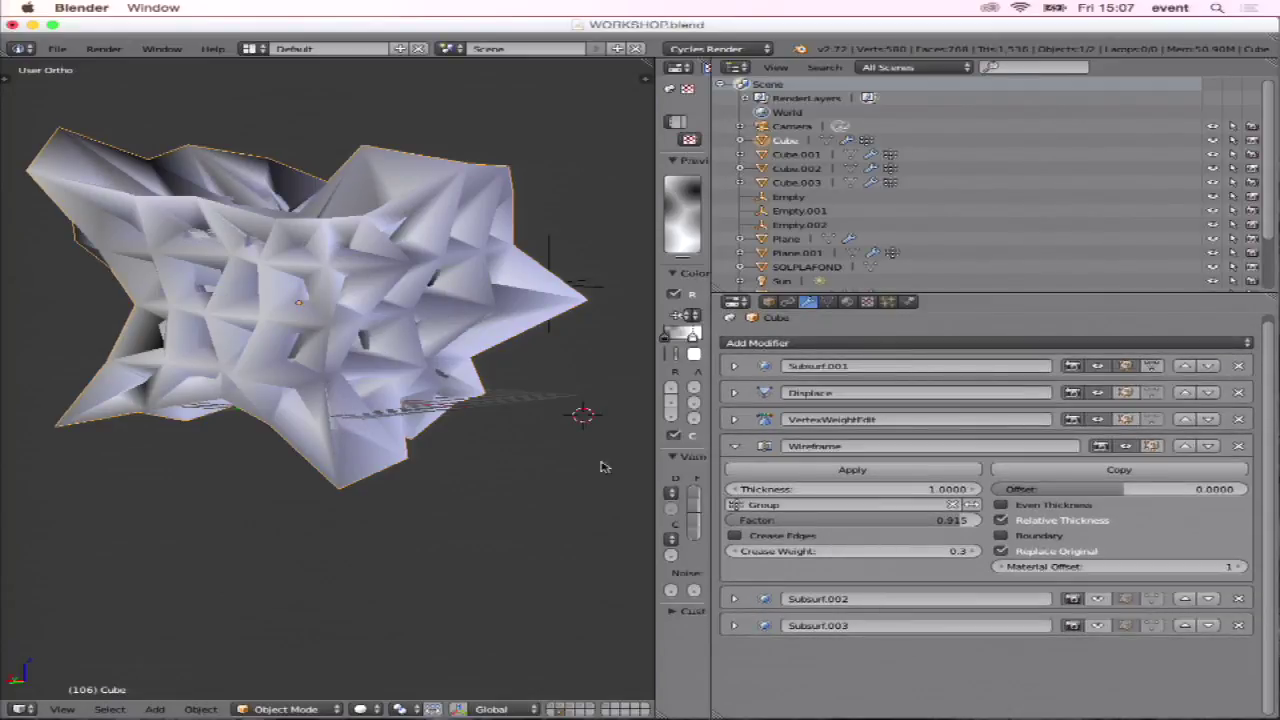
mouse_move(551, 459)
middle_mouse_down()
mouse_move(491, 429)
mouse_move(373, 416)
middle_mouse_up()
scroll(373, 416, "down", 2)
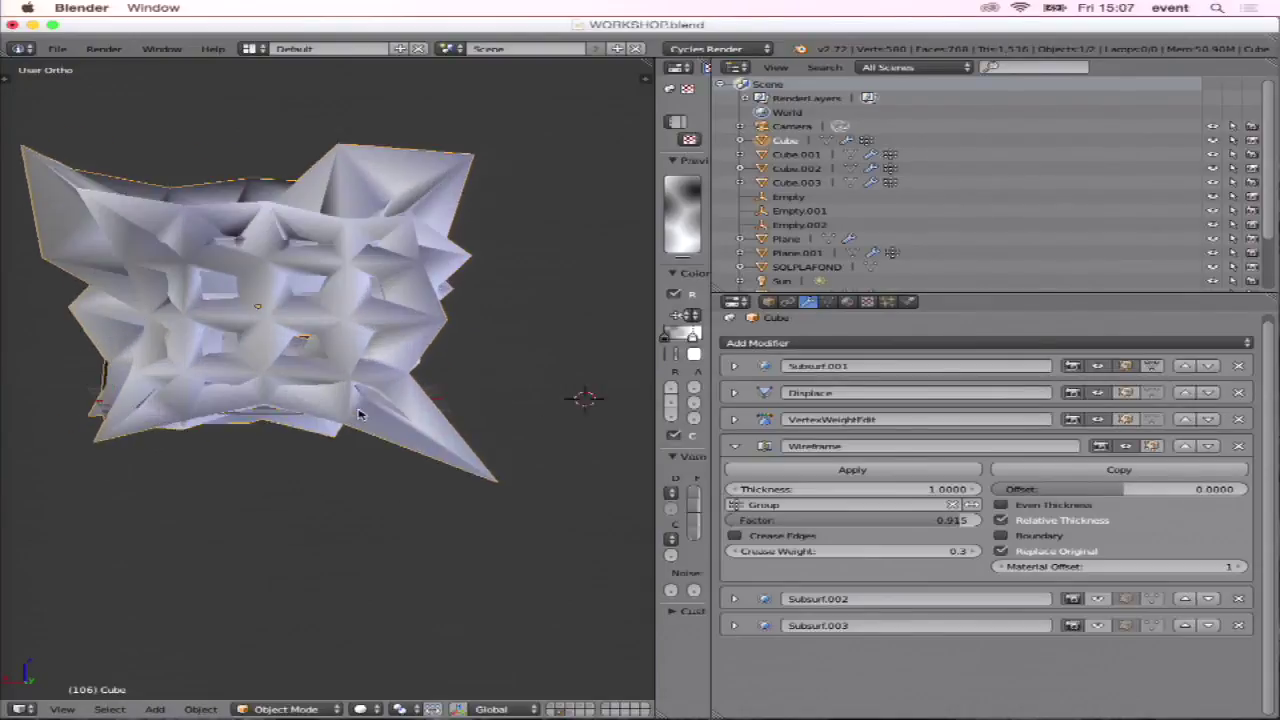
scroll(347, 418, "up", 5)
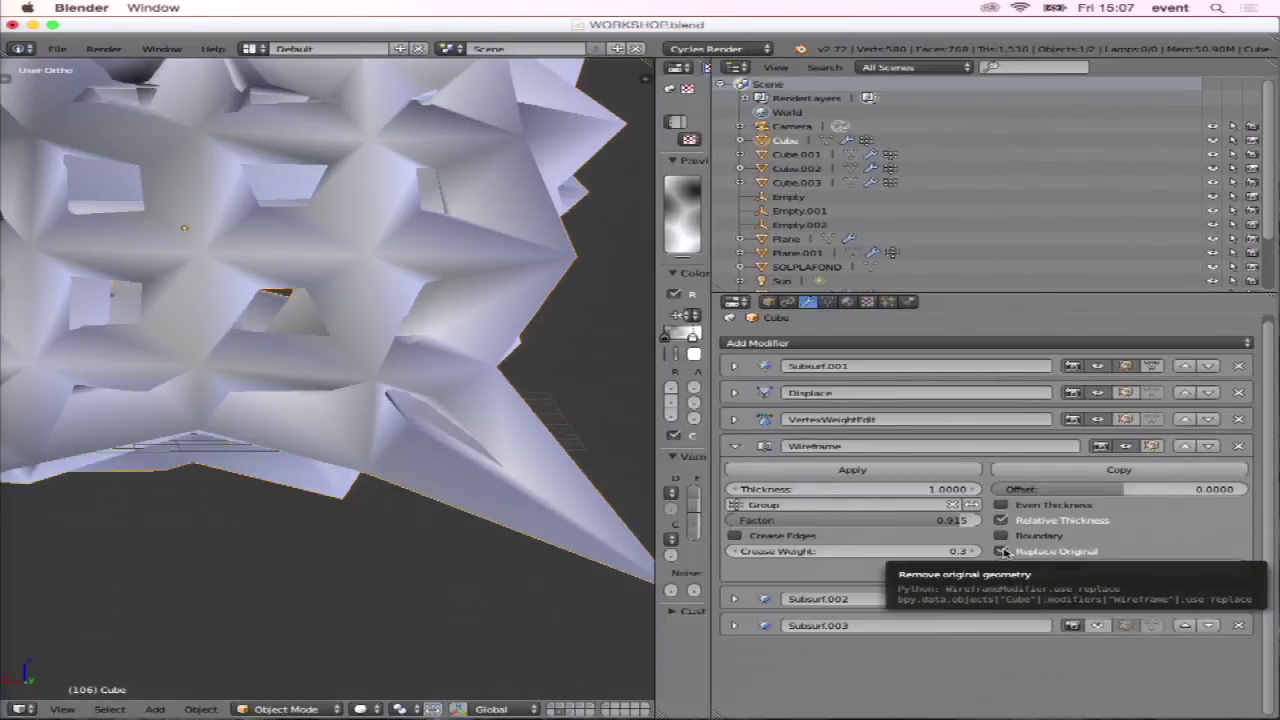
left_click(1002, 551)
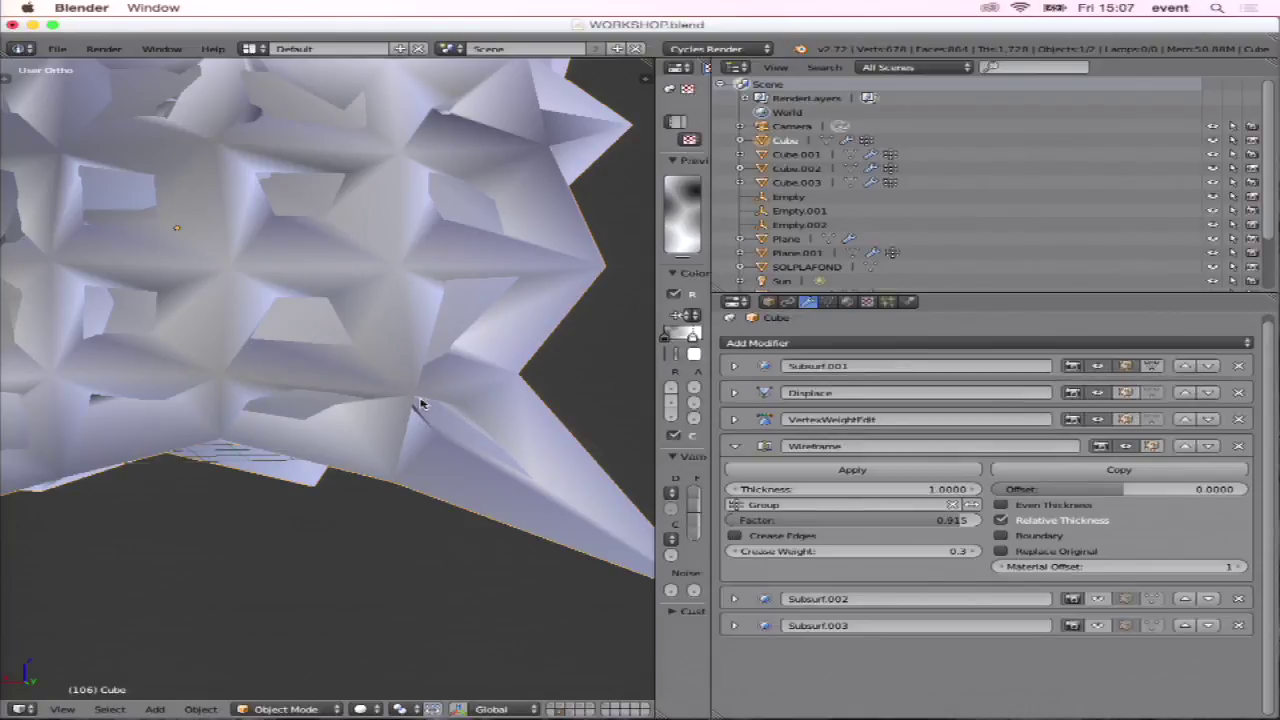
key("shift+z")
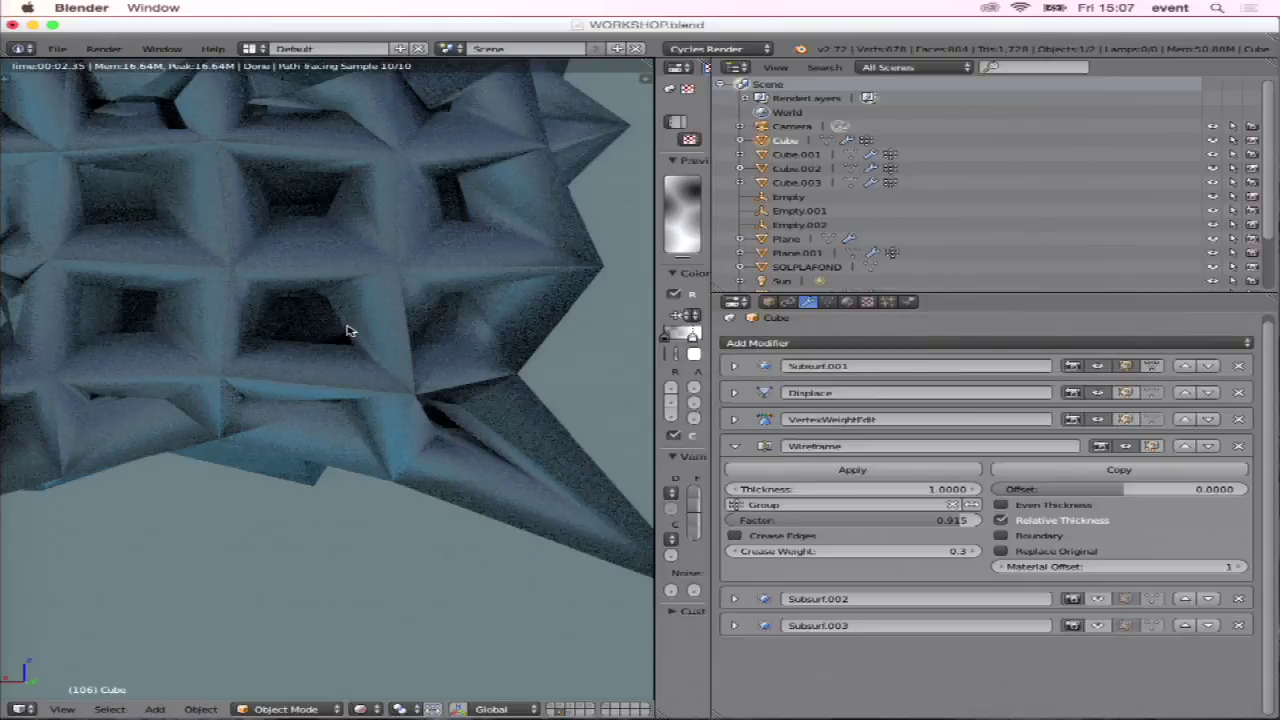
key("z")
key("z")
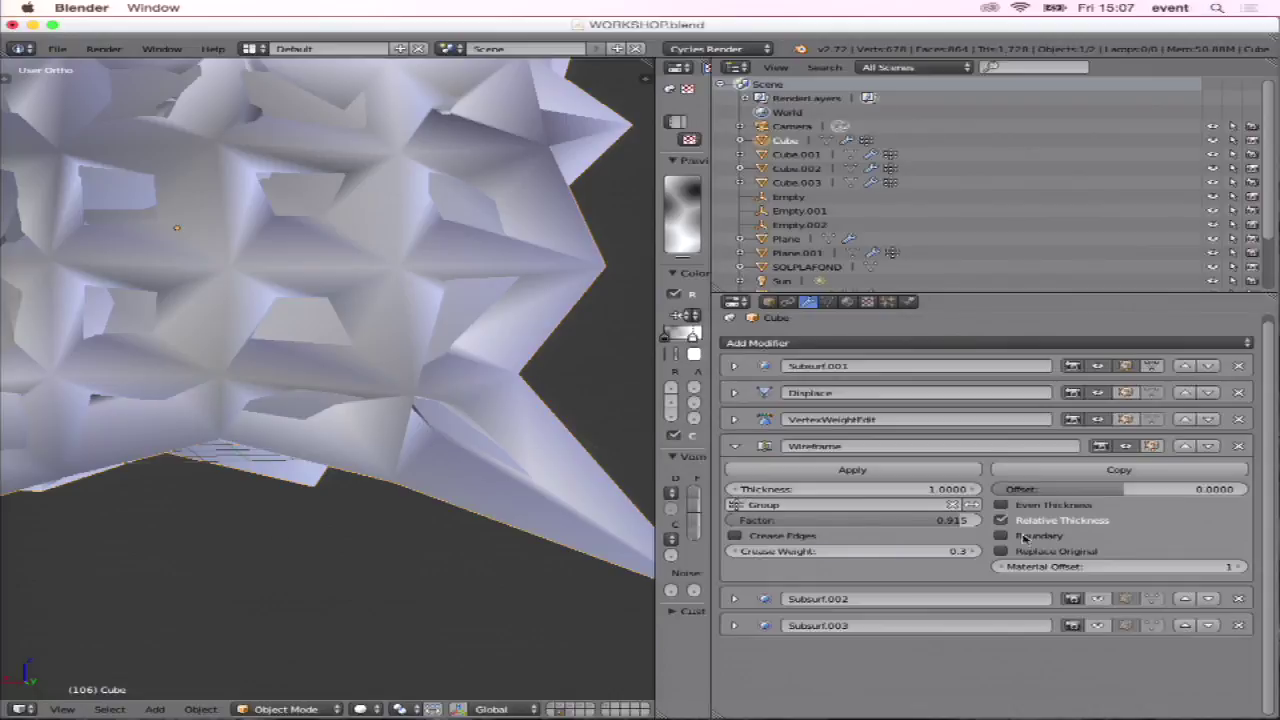
Show Subsurf.003 in the viewport, hide Subsurf.002, and orbit around the smoothed lattice.
left_click(735, 447)
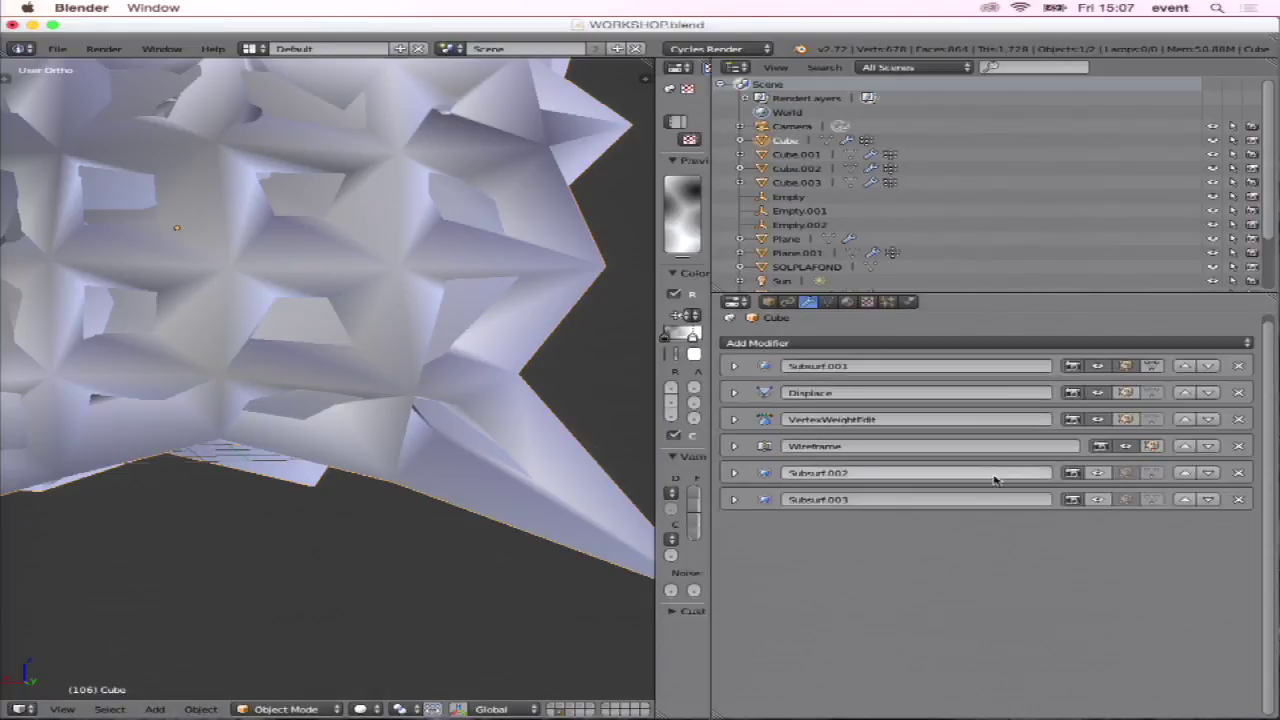
left_click(1097, 474)
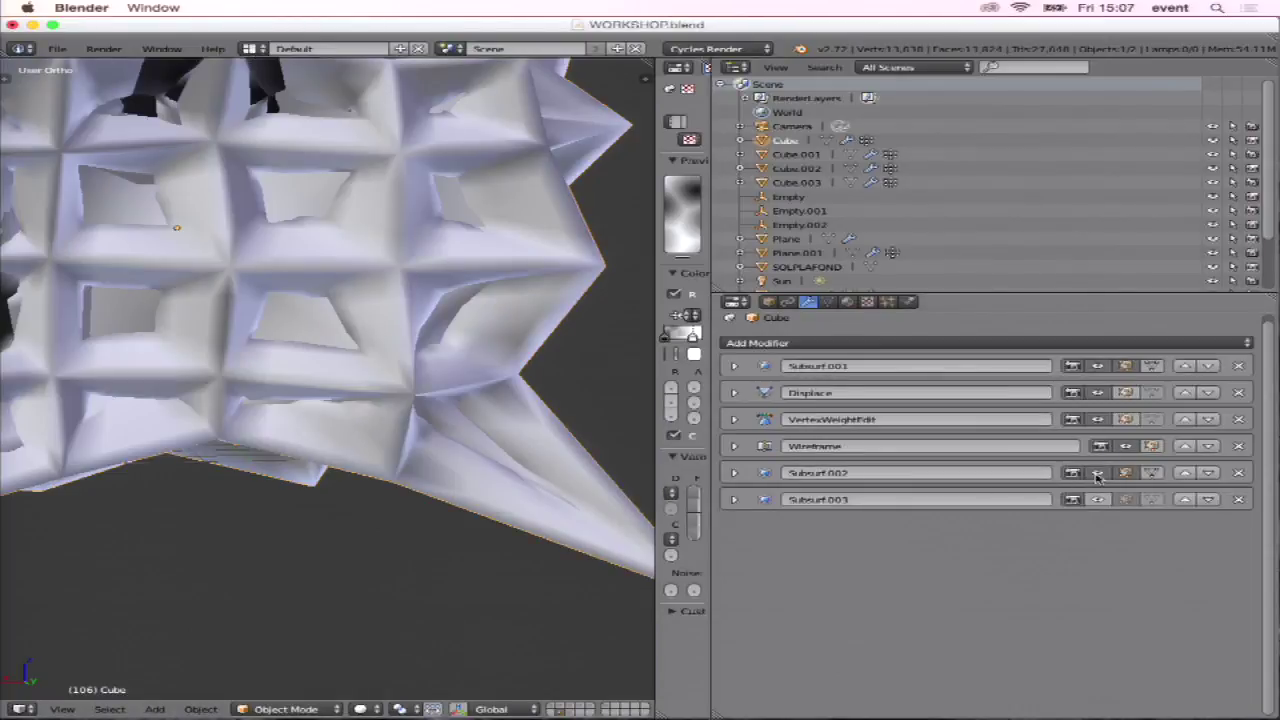
left_click(734, 473)
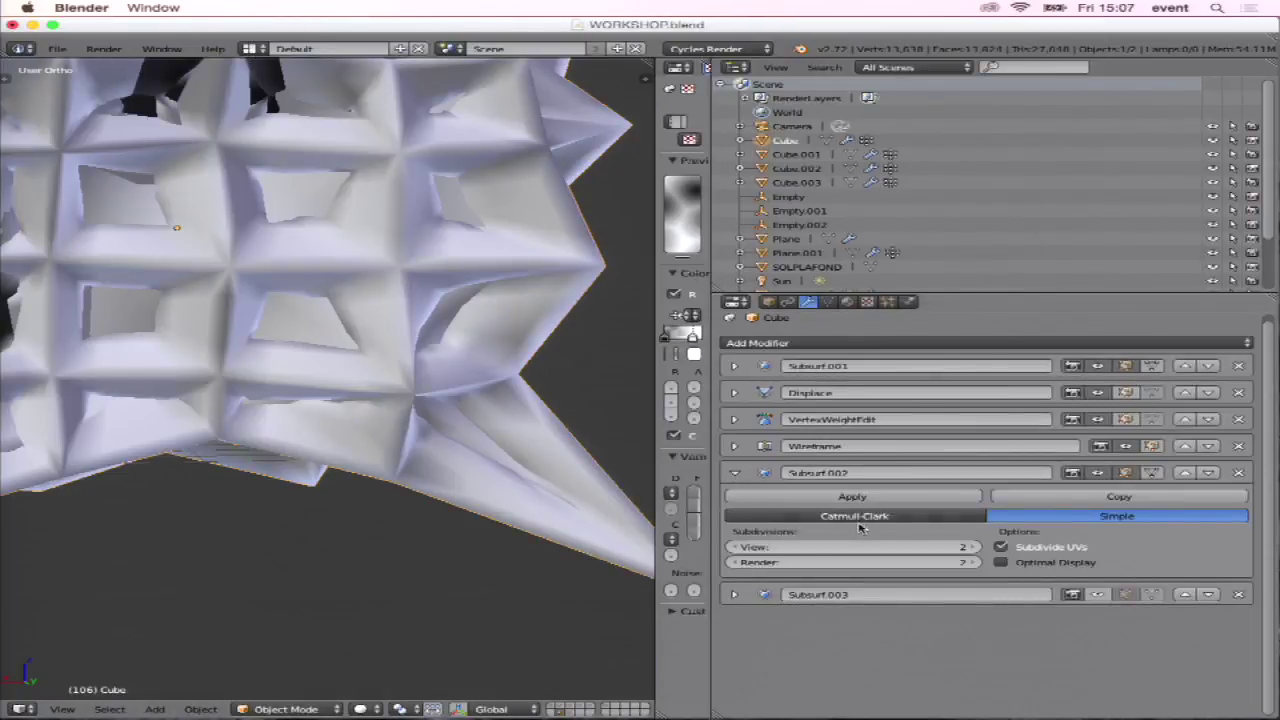
left_click(735, 473)
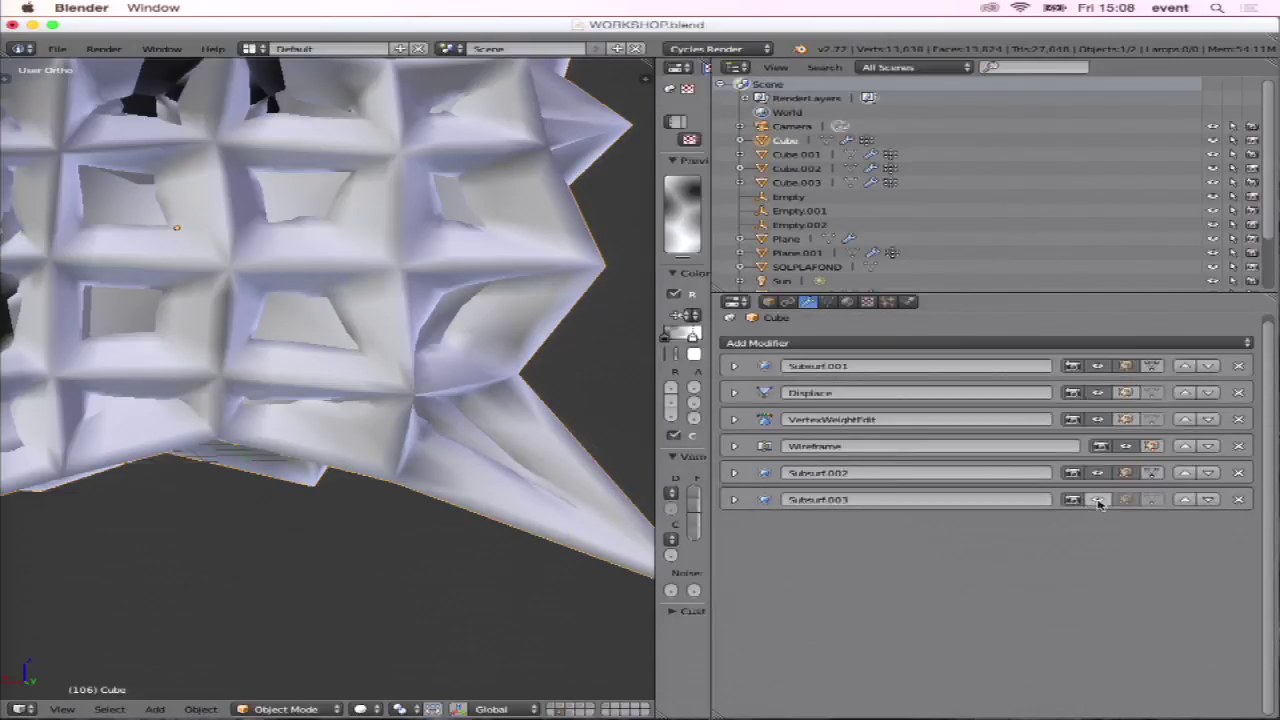
left_click(1097, 499)
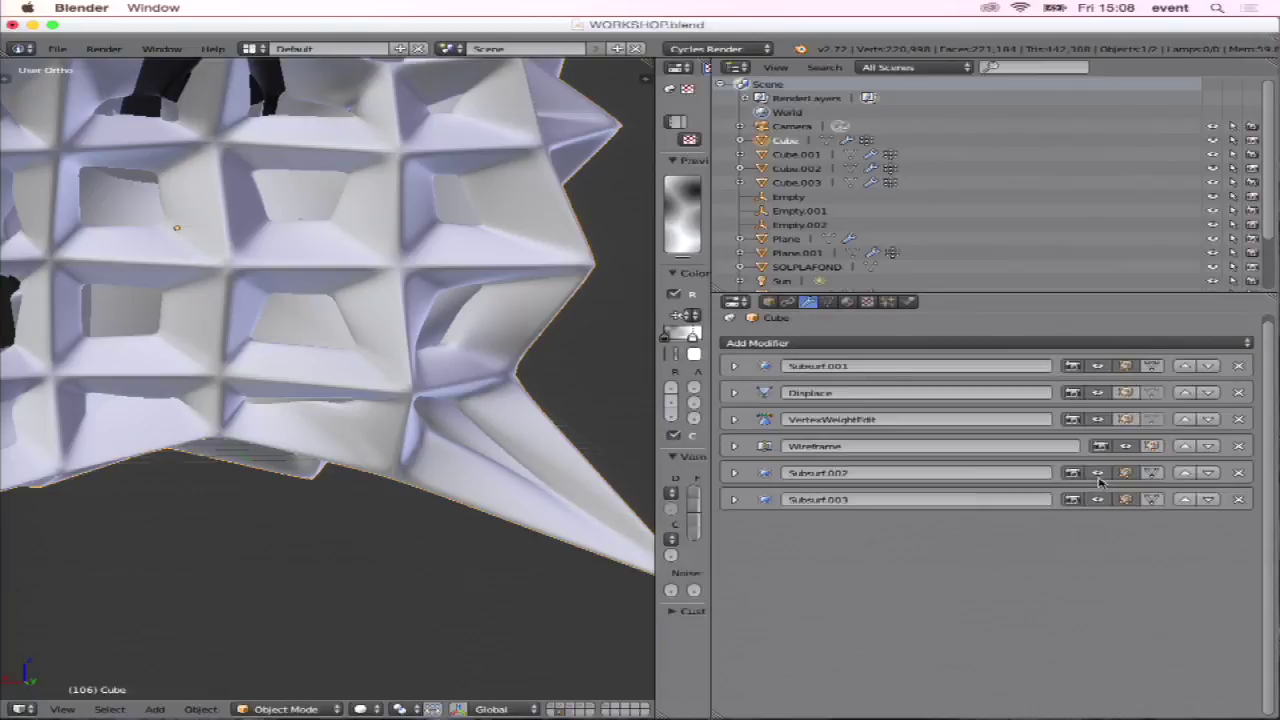
left_click(1097, 474)
mouse_move(400, 380)
middle_mouse_down()
mouse_move(538, 398)
mouse_move(352, 364)
middle_mouse_up()
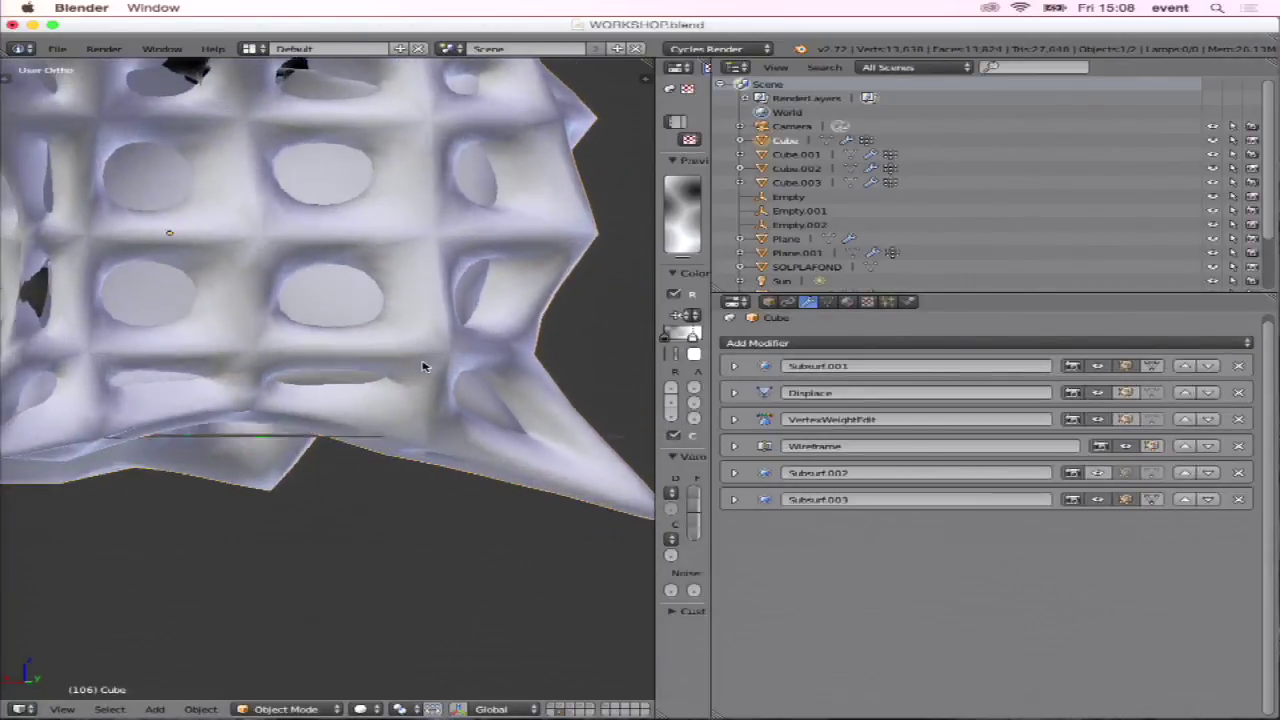
scroll(257, 277, "down", 3)
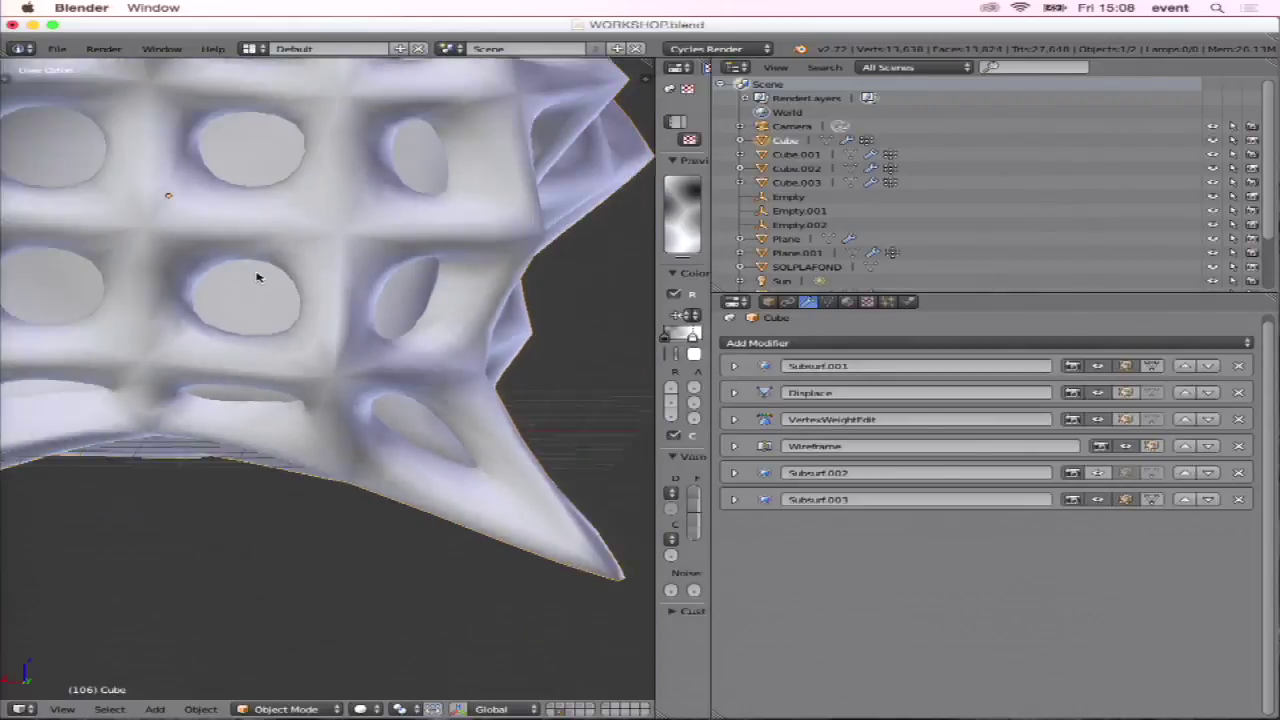
scroll(257, 280, "down", 3)
middle_click_drag(257, 286, 494, 271)
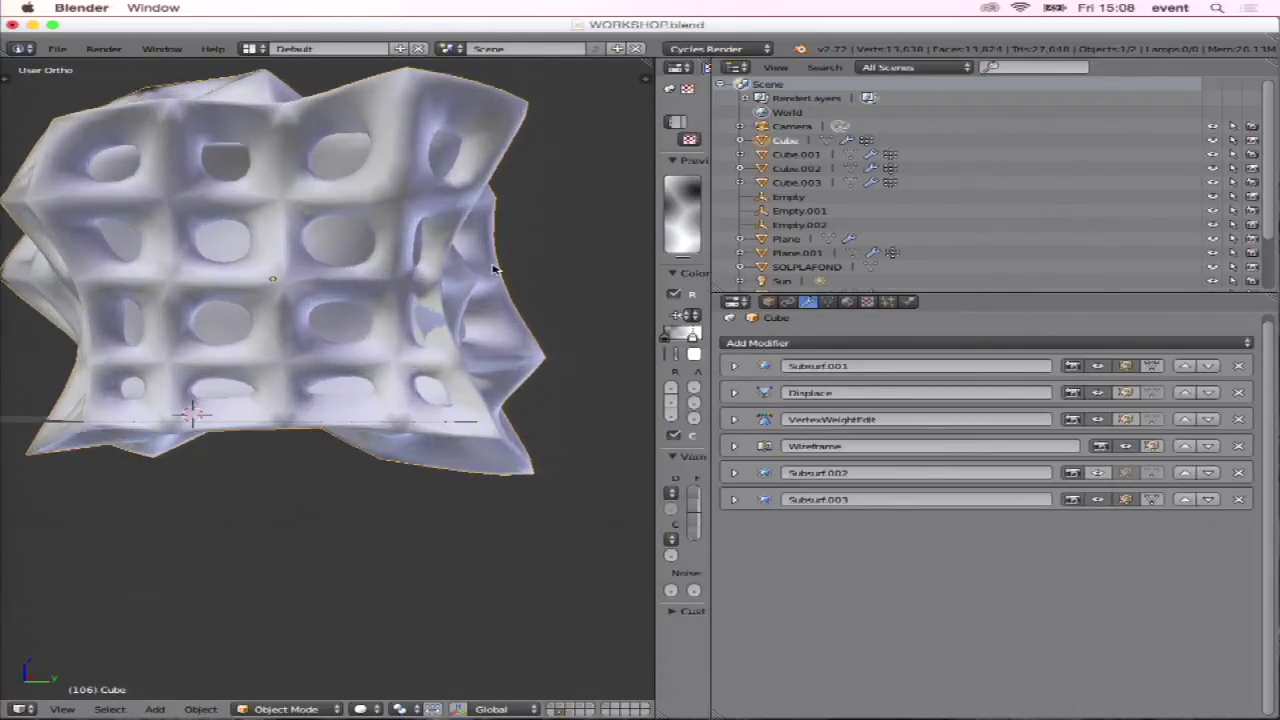
mouse_move(297, 289)
middle_mouse_down()
mouse_move(360, 286)
mouse_move(360, 303)
mouse_move(309, 291)
middle_mouse_up()
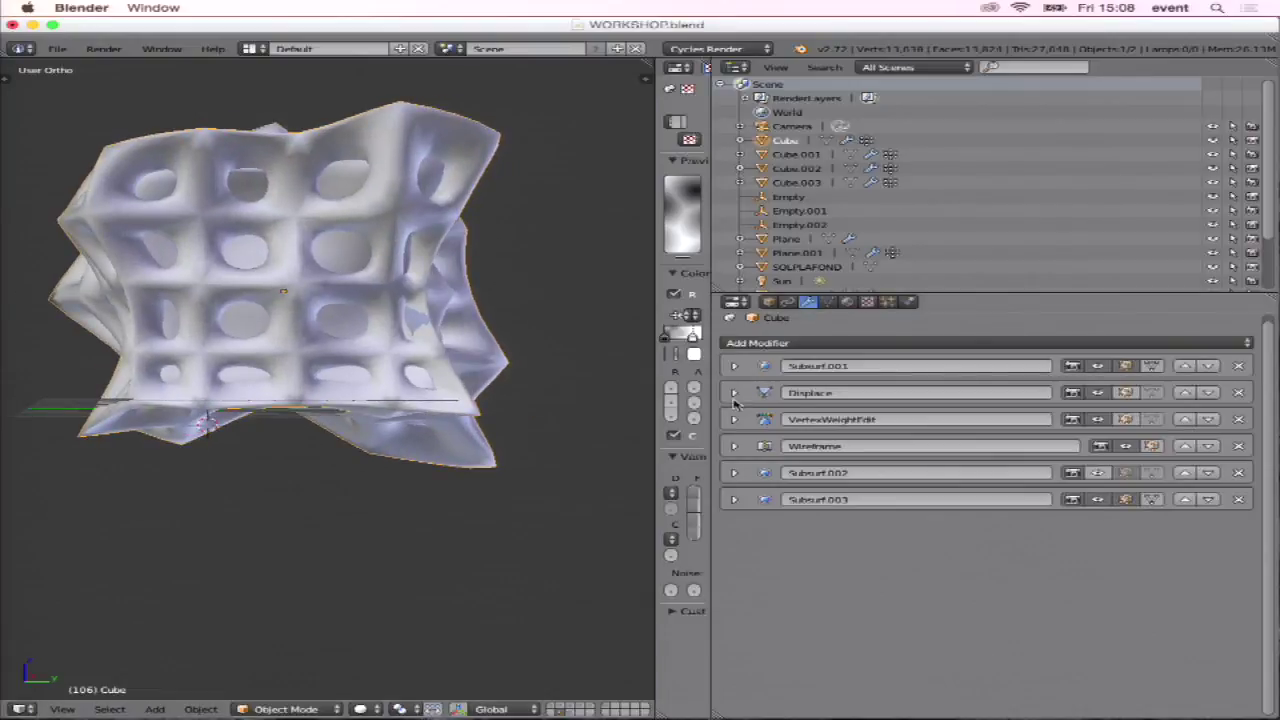
Set Subsurf.003 viewport subdivisions to 3 and re-enable Subsurf.002 in the viewport.
left_click(735, 499)
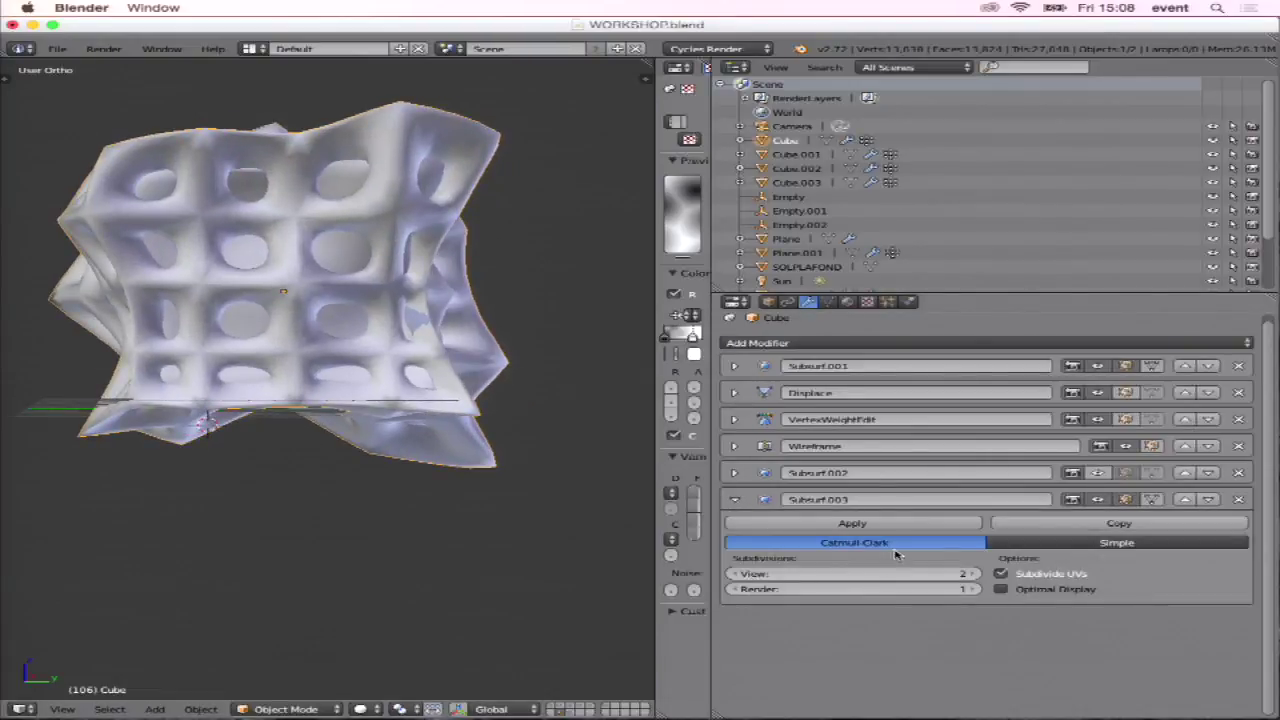
left_click(970, 575)
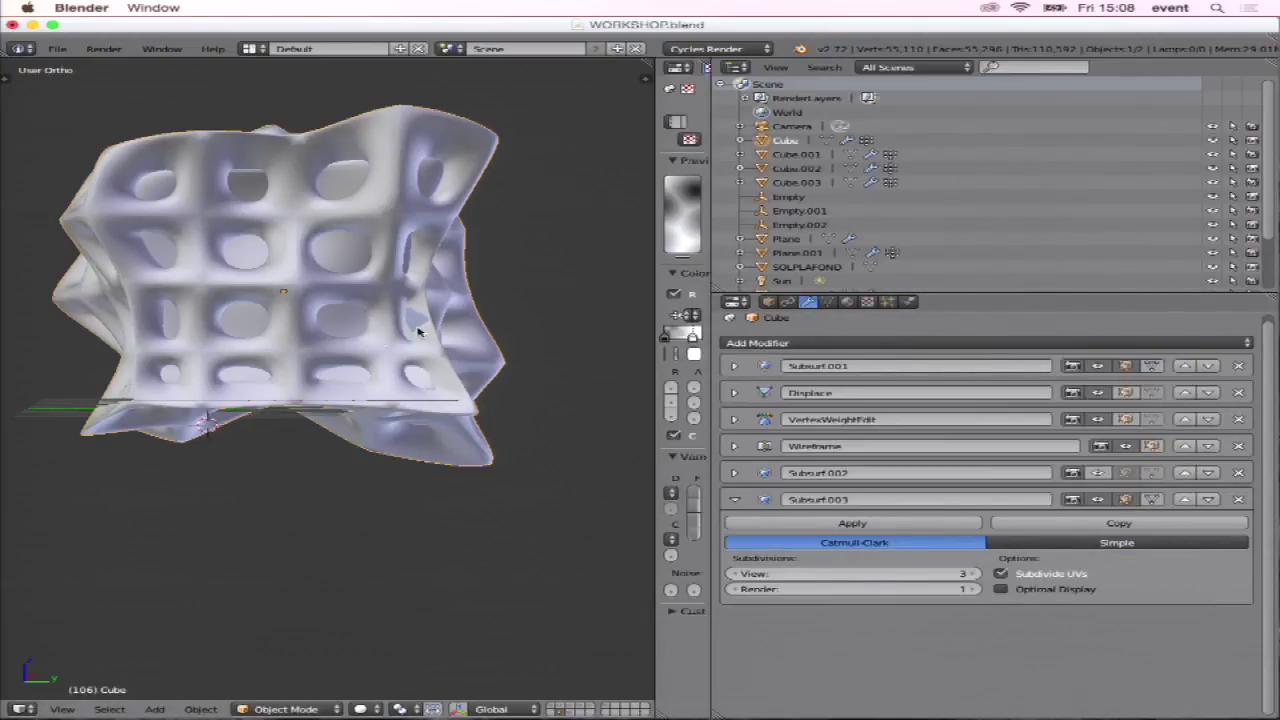
left_click(737, 474)
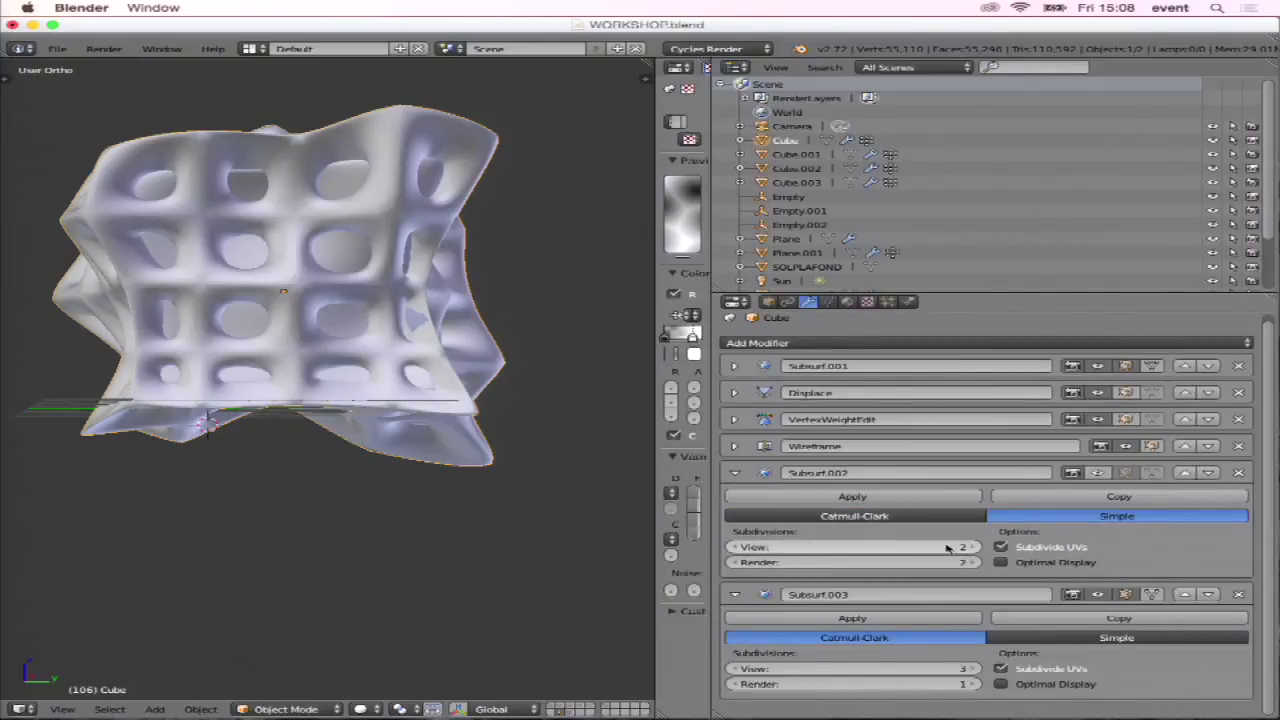
left_click(1096, 474)
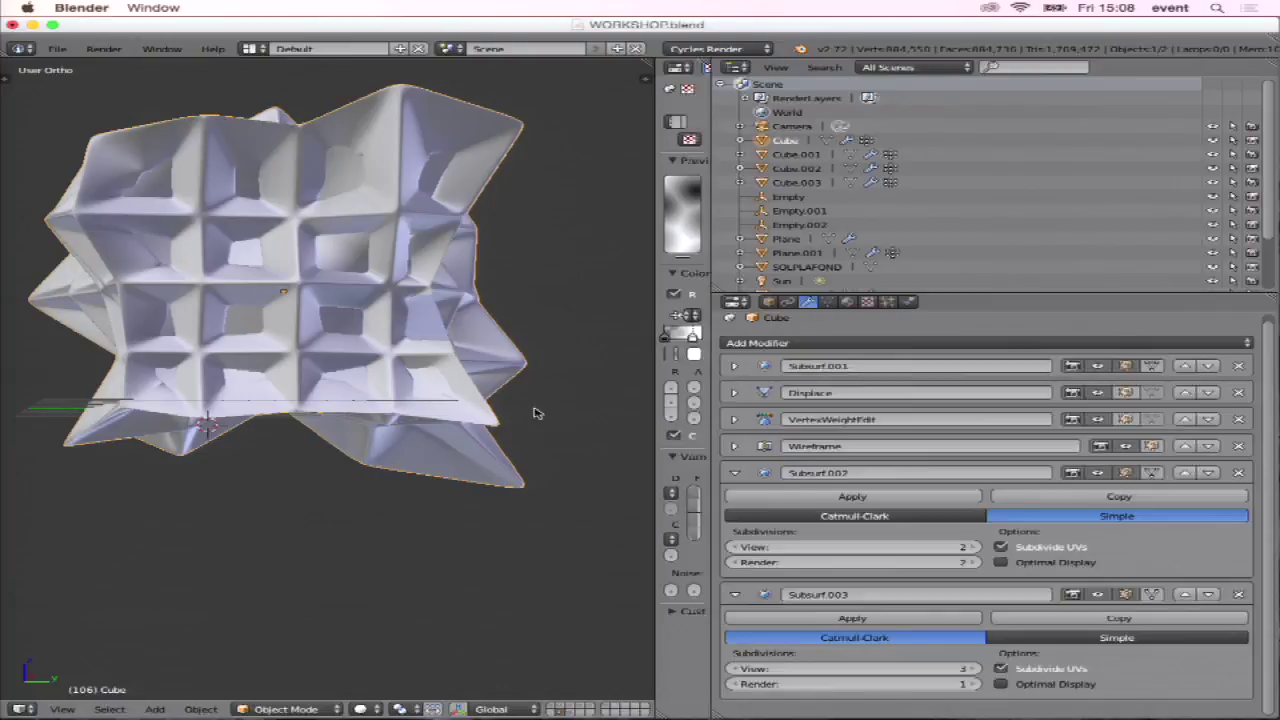
left_click(1103, 476)
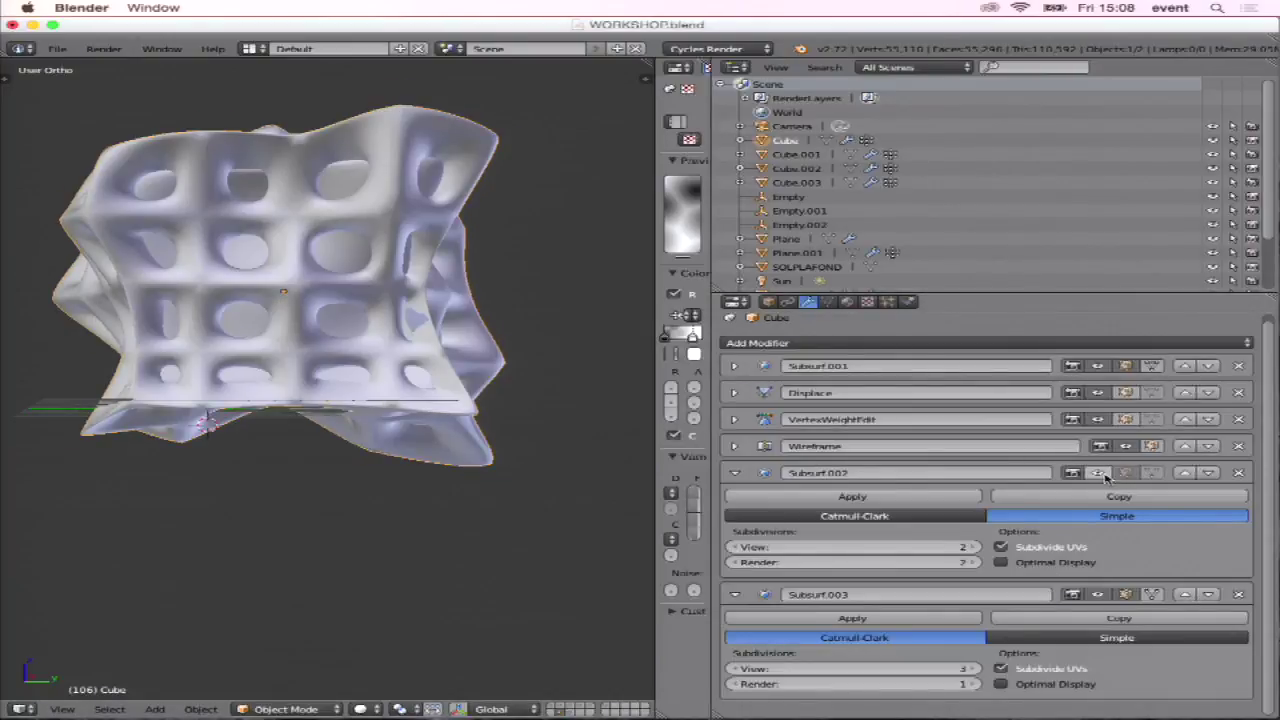
left_click(1103, 476)
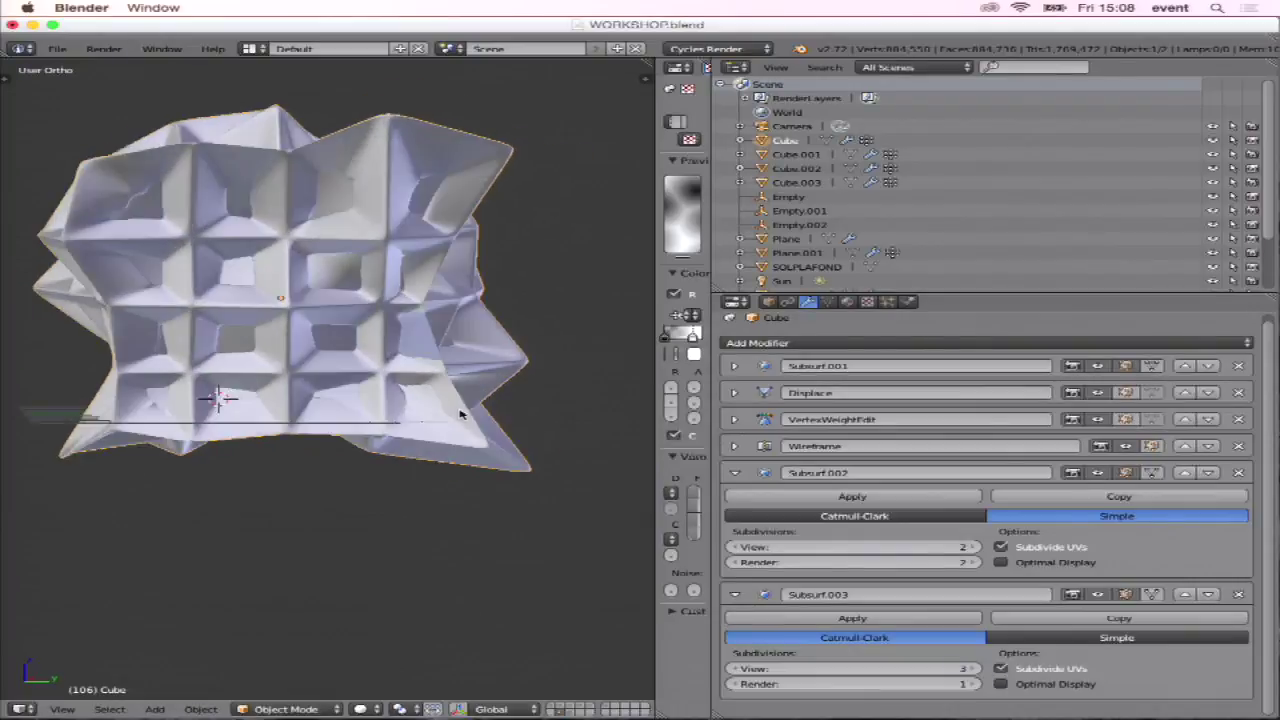
left_click_drag(714, 358, 890, 365)
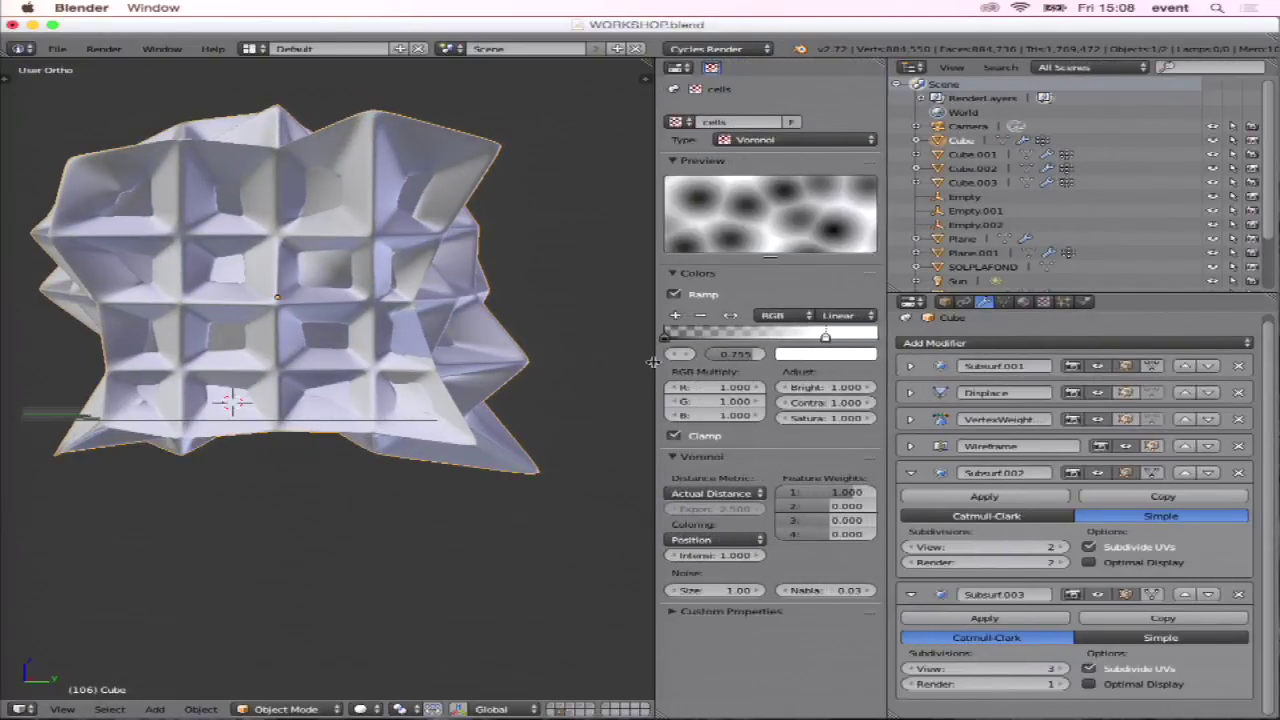
left_click_drag(652, 362, 598, 362)
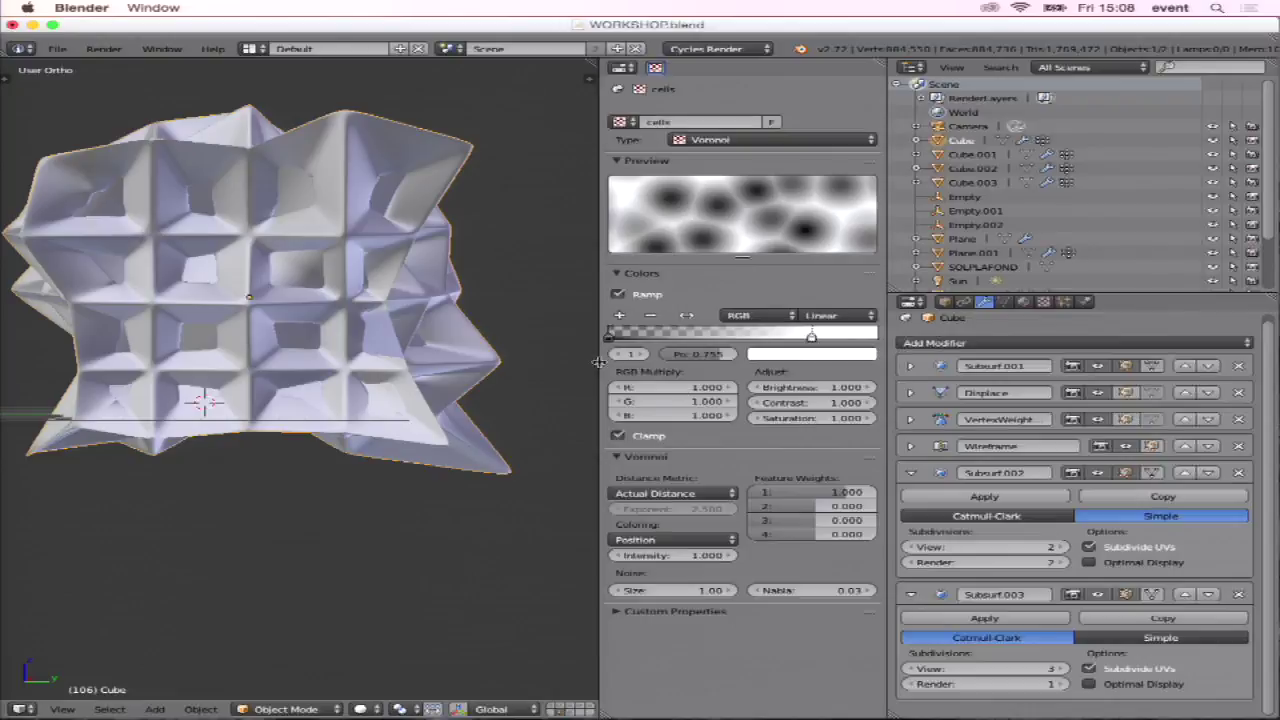
mouse_move(423, 329)
middle_mouse_down()
mouse_move(450, 350)
mouse_move(424, 352)
middle_mouse_up()
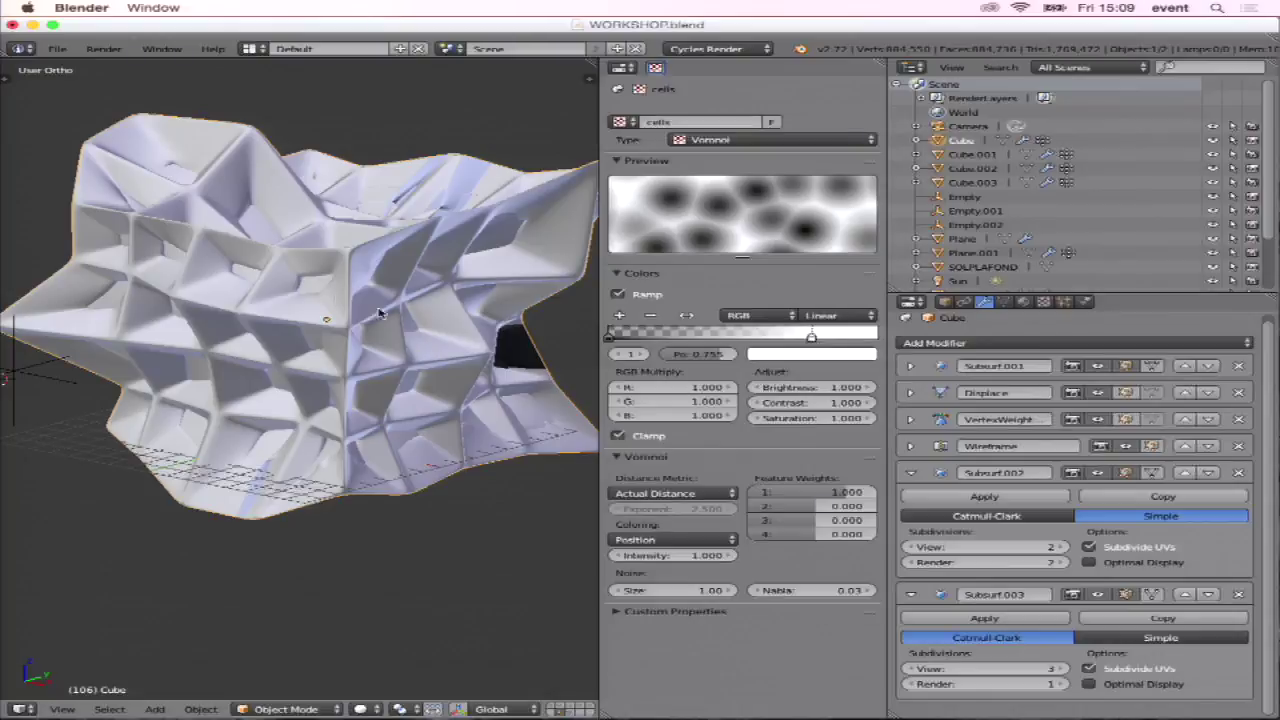
mouse_move(325, 285)
middle_mouse_down()
mouse_move(357, 280)
mouse_move(373, 303)
middle_mouse_up()
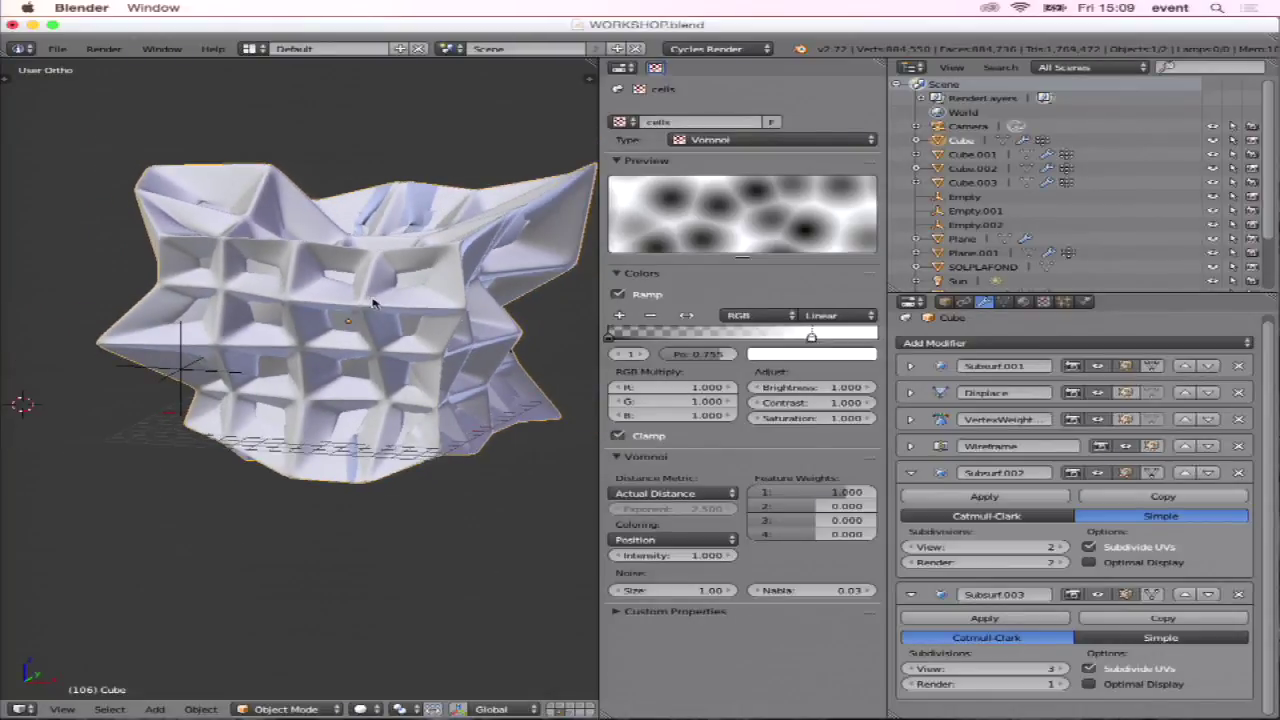
scroll(373, 303, "up", 3)
middle_click_drag(408, 362, 357, 363)
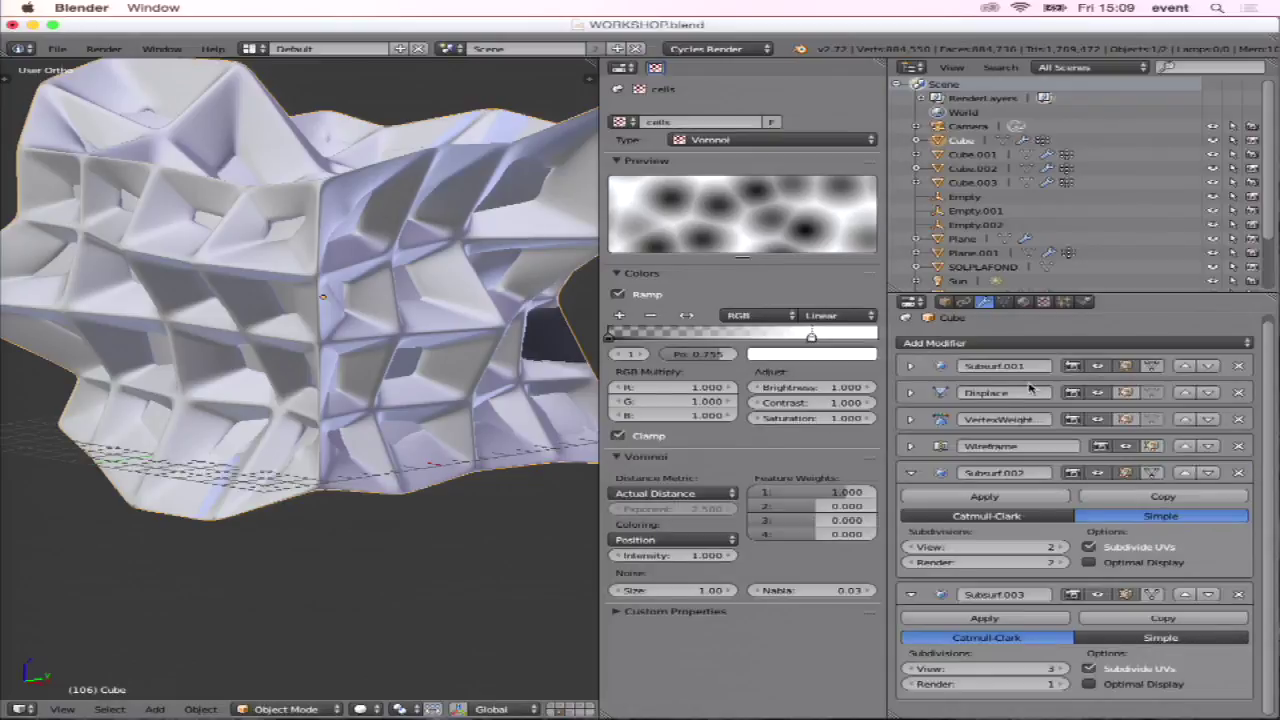
left_click(1028, 352)
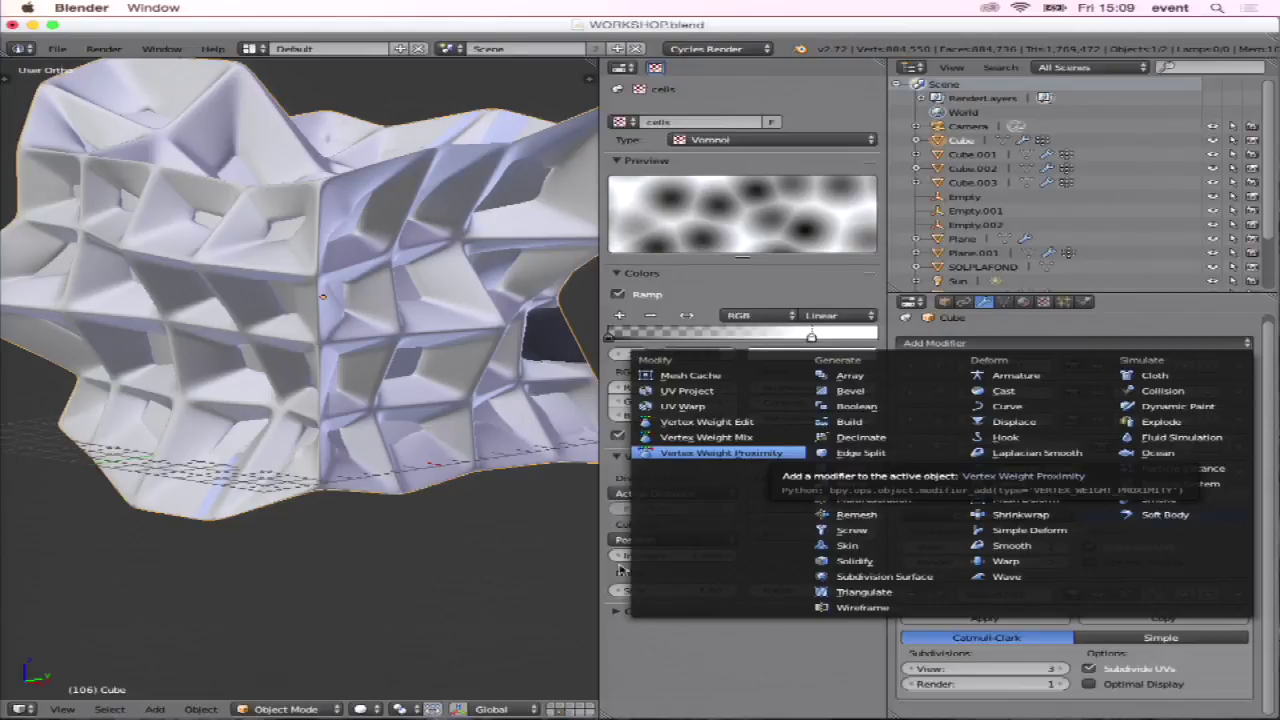
Show the layer with the wireframe hourglass tower and select the tower Cube.002.
left_click(570, 708)
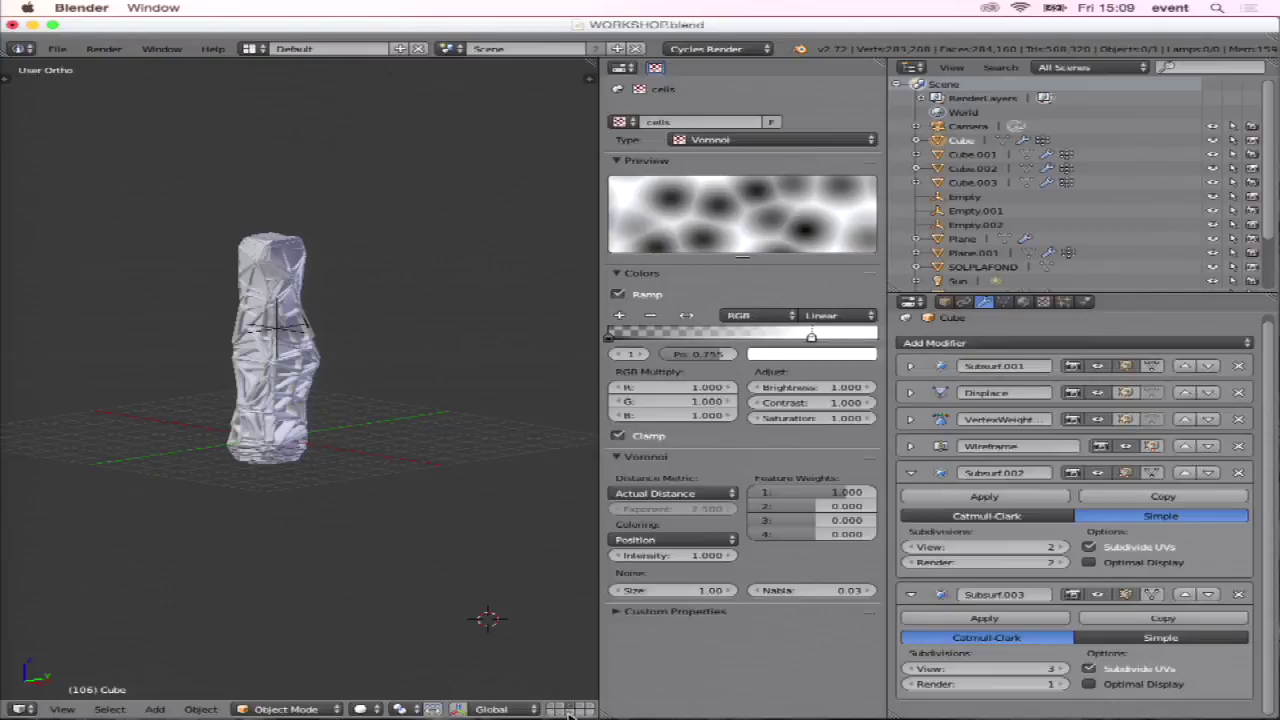
left_click(570, 712)
left_click(570, 710)
left_click(565, 710)
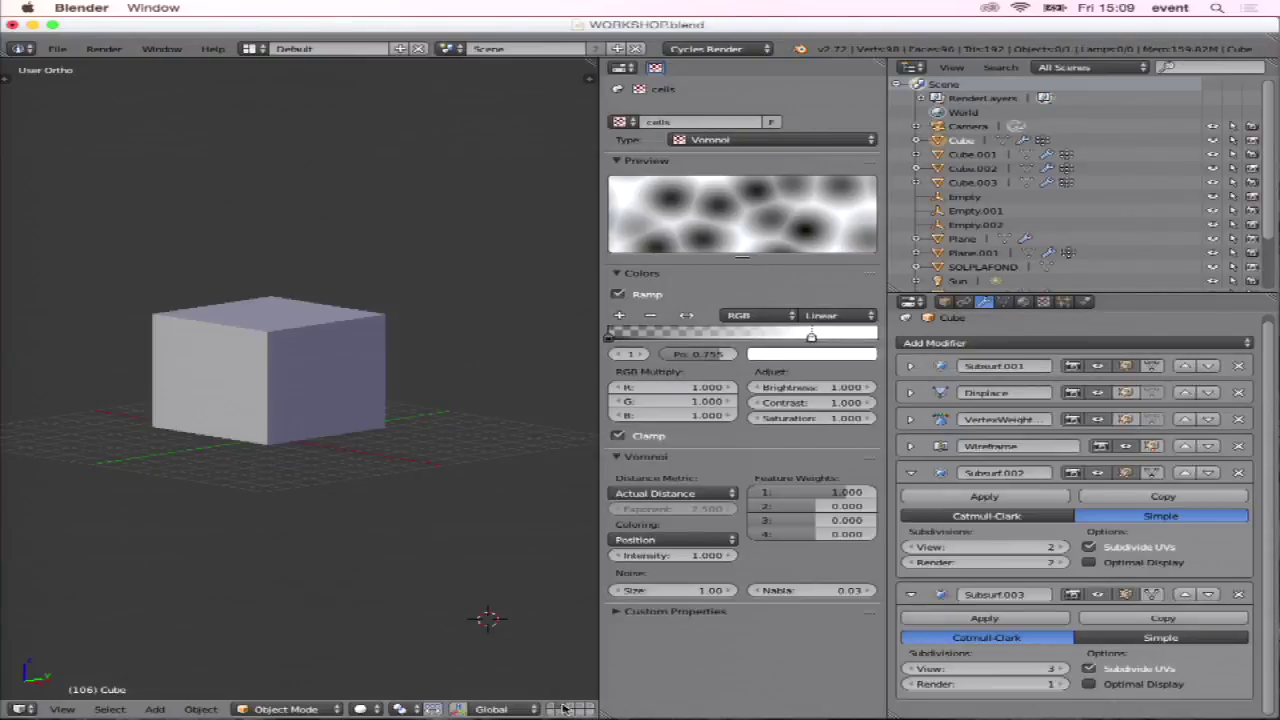
left_click(585, 708)
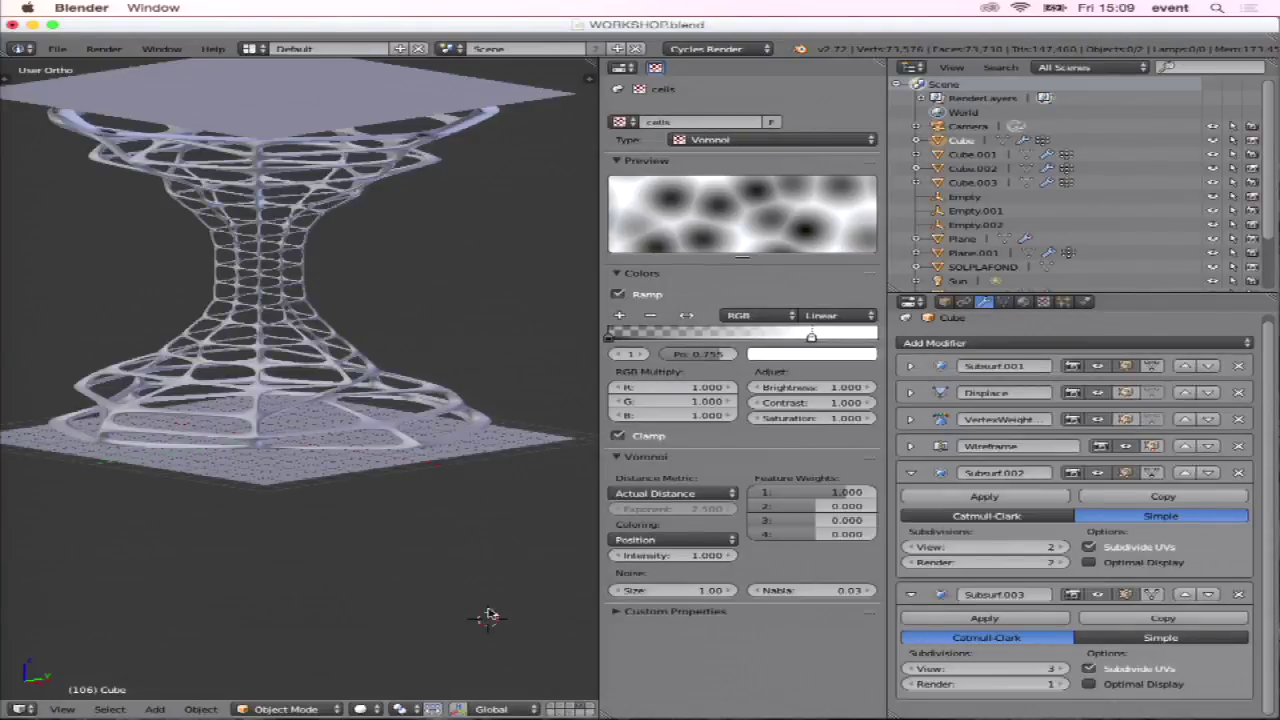
middle_click_drag(493, 614, 464, 479)
right_click(407, 394)
middle_click_drag(325, 350, 345, 335)
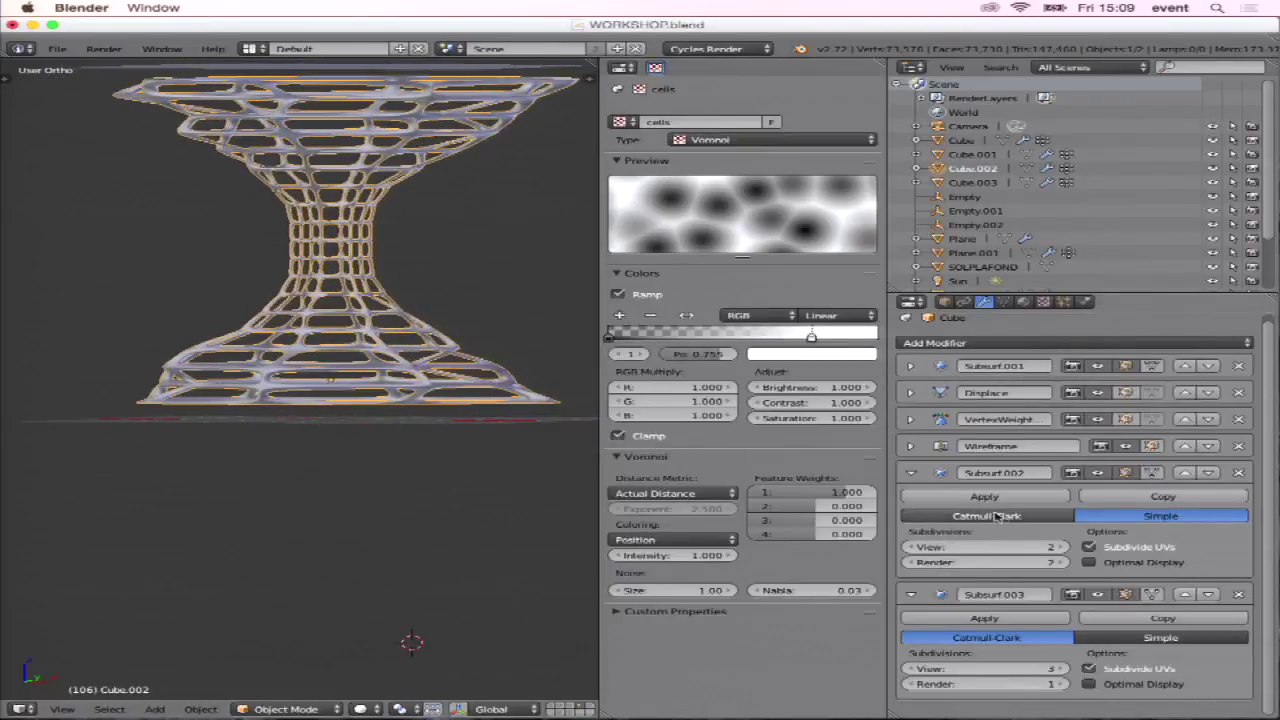
Look through the Add Modifier list and inspect the Displace modifier's settings and display toggle.
left_click(1016, 344)
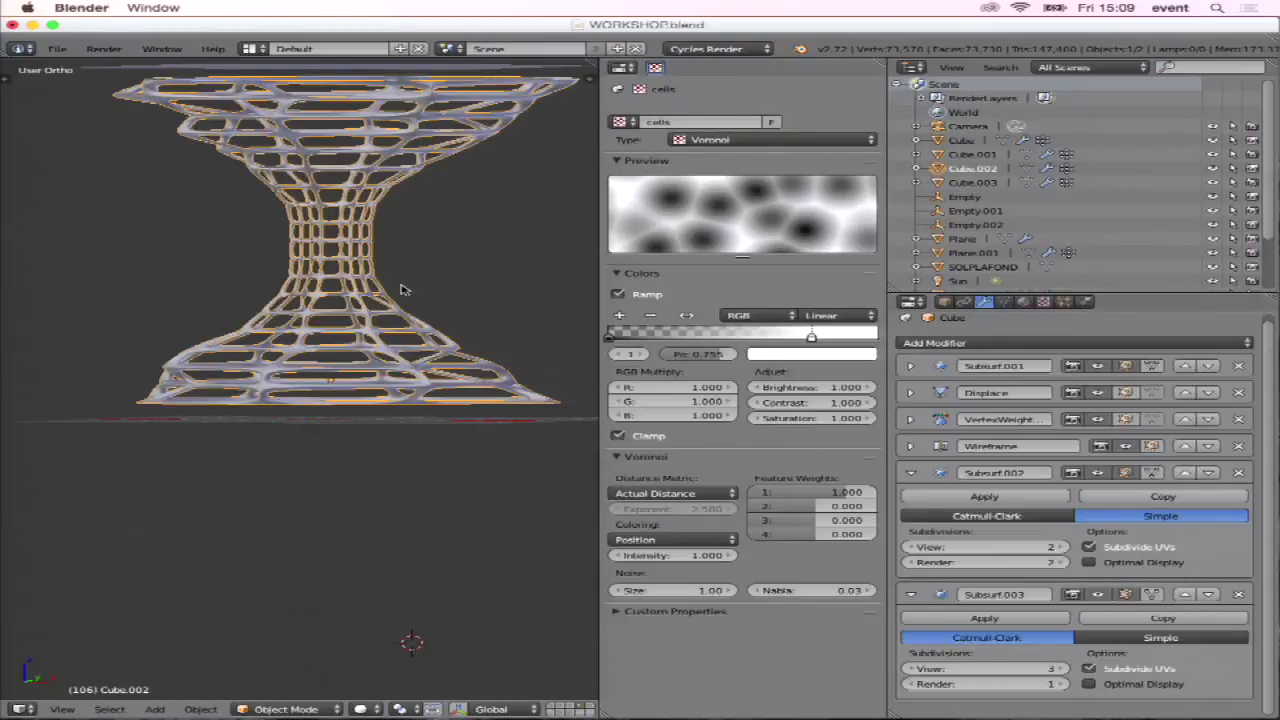
scroll(347, 190, "up", 3)
middle_click_drag(347, 190, 372, 208)
scroll(355, 212, "down", 5)
scroll(352, 212, "down", 2)
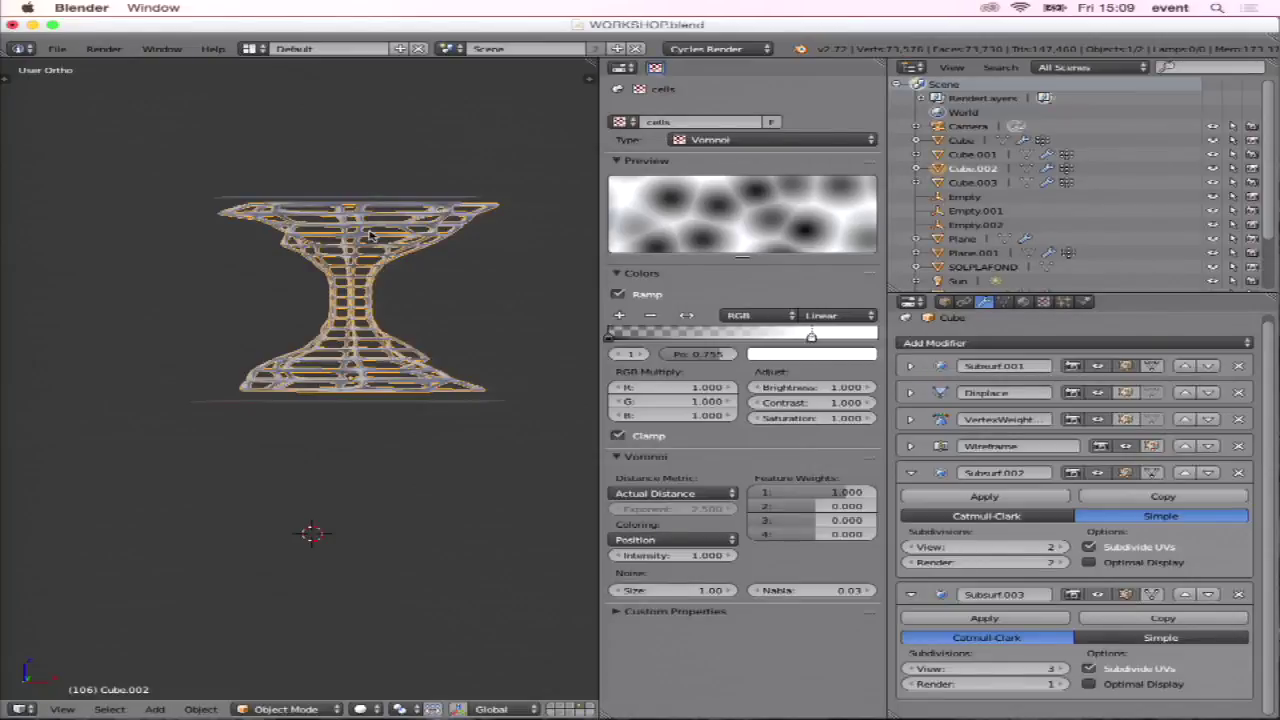
left_click(912, 393)
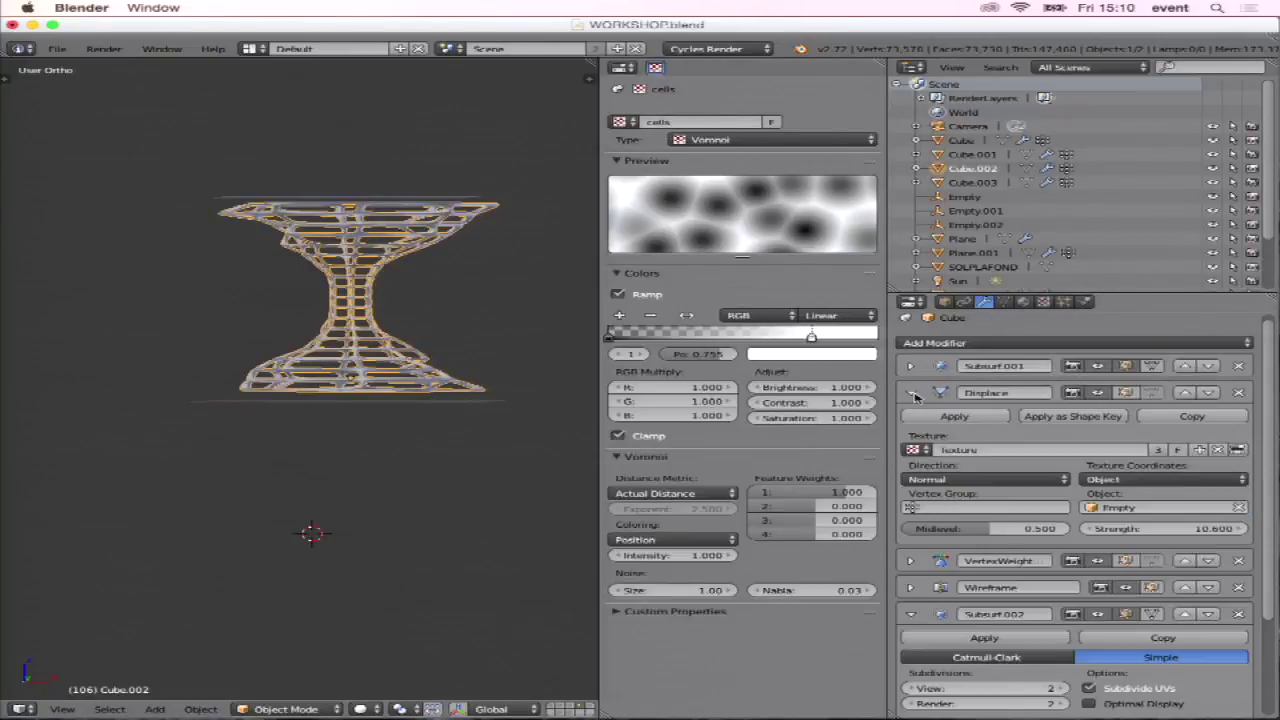
scroll(1066, 474, "up", 1)
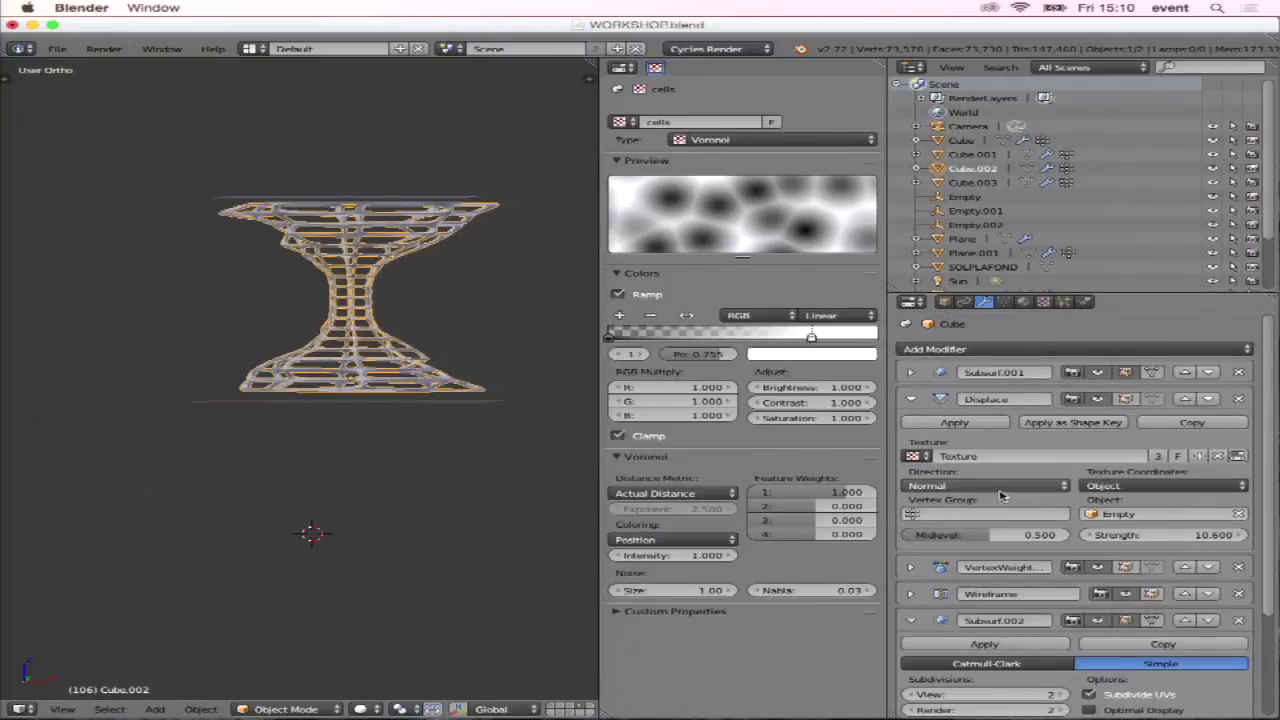
left_click(911, 399)
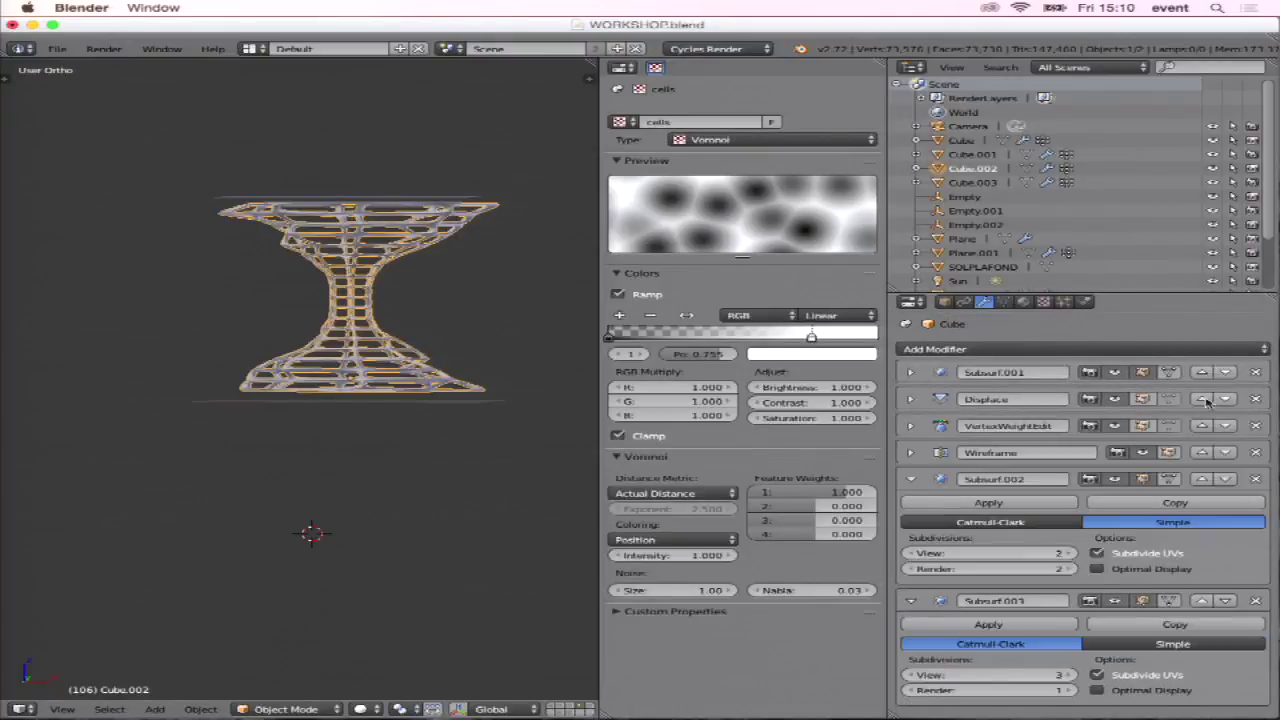
left_click(1123, 400)
Unpin the modifier panel to show the tower's own stack and enter Edit Mode on its column.
left_click(906, 326)
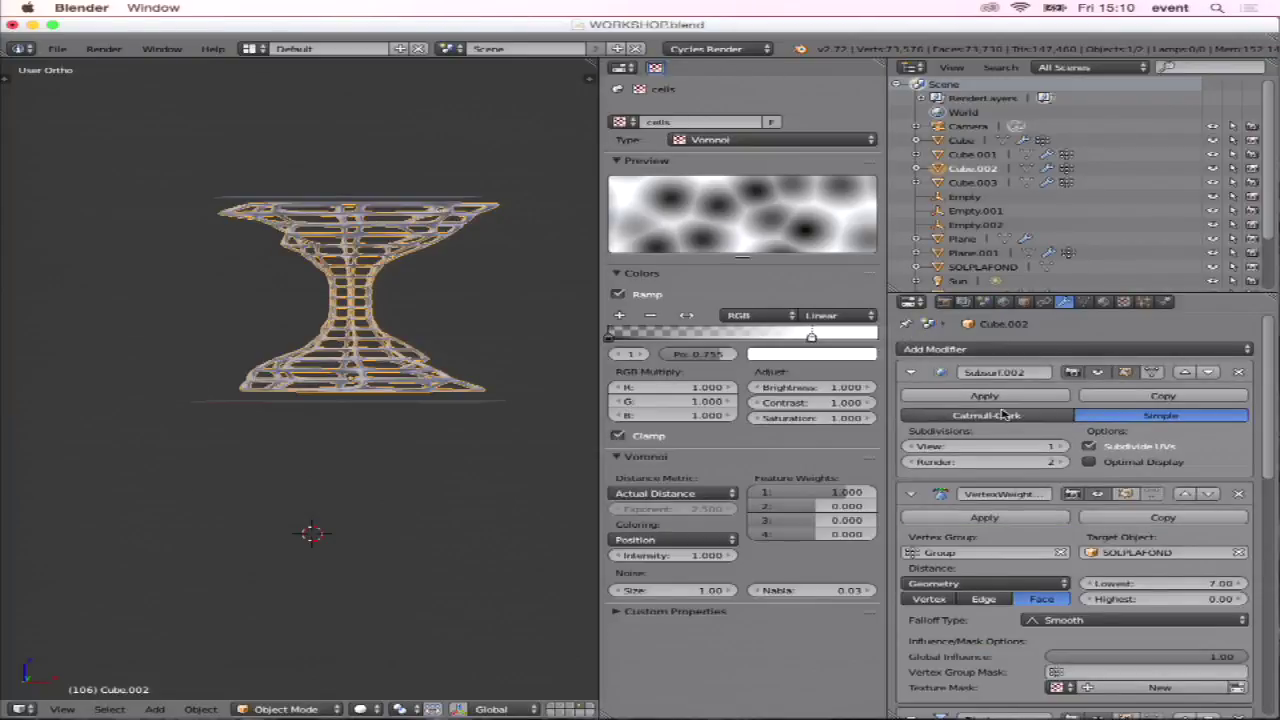
scroll(1000, 412, "down", 2)
scroll(995, 410, "down", 1)
scroll(985, 408, "down", 2)
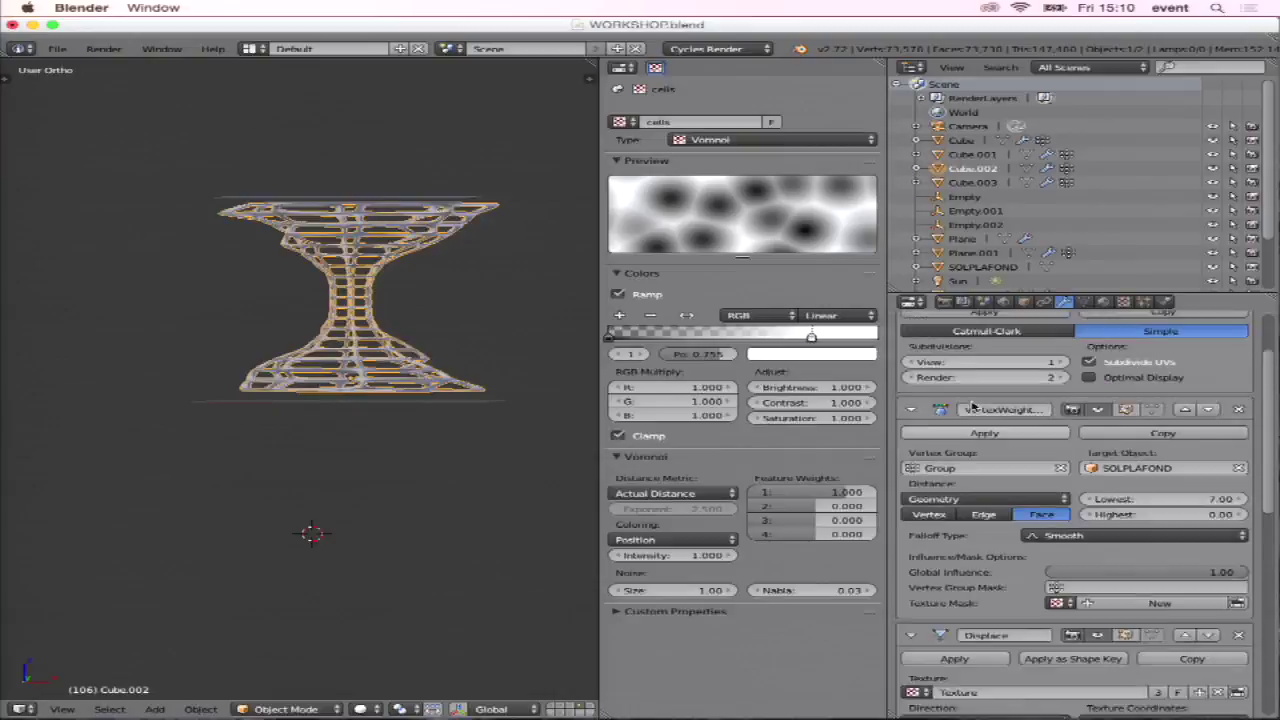
scroll(971, 405, "up", 5)
key("Tab")
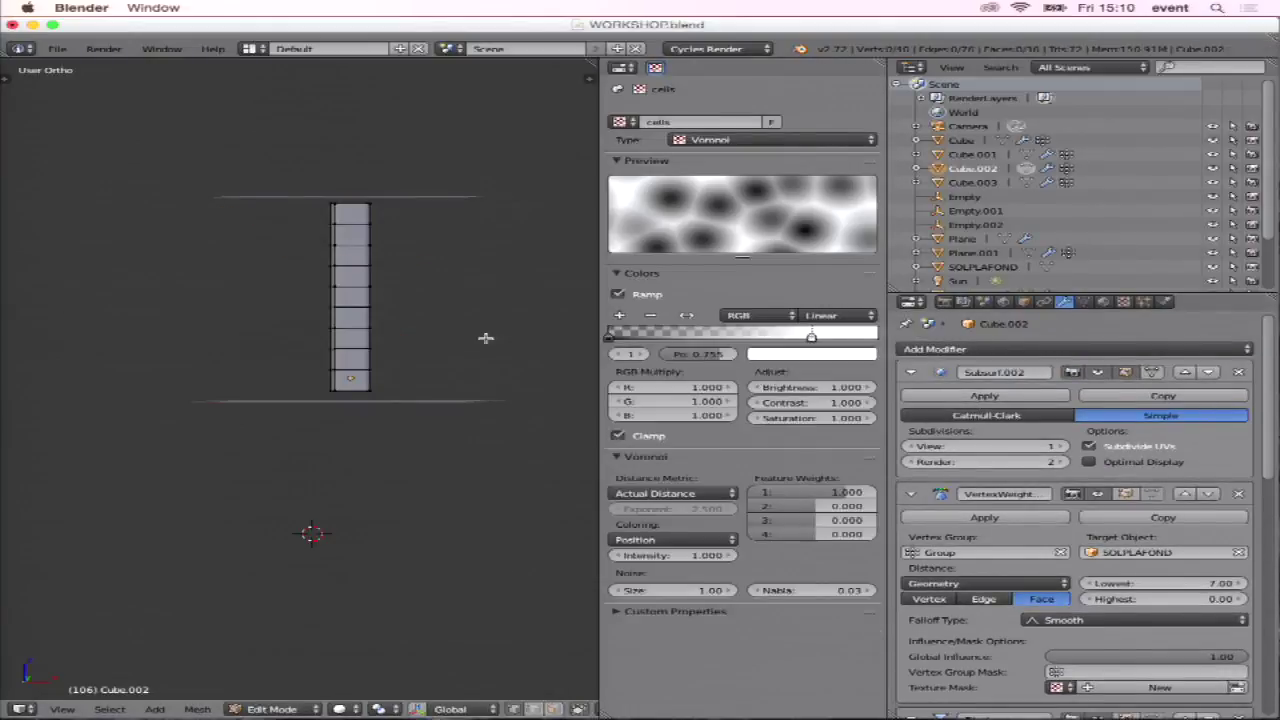
Orbit around the column mesh and open the Add Modifier list, closing it without adding anything.
middle_click_drag(485, 338, 496, 323)
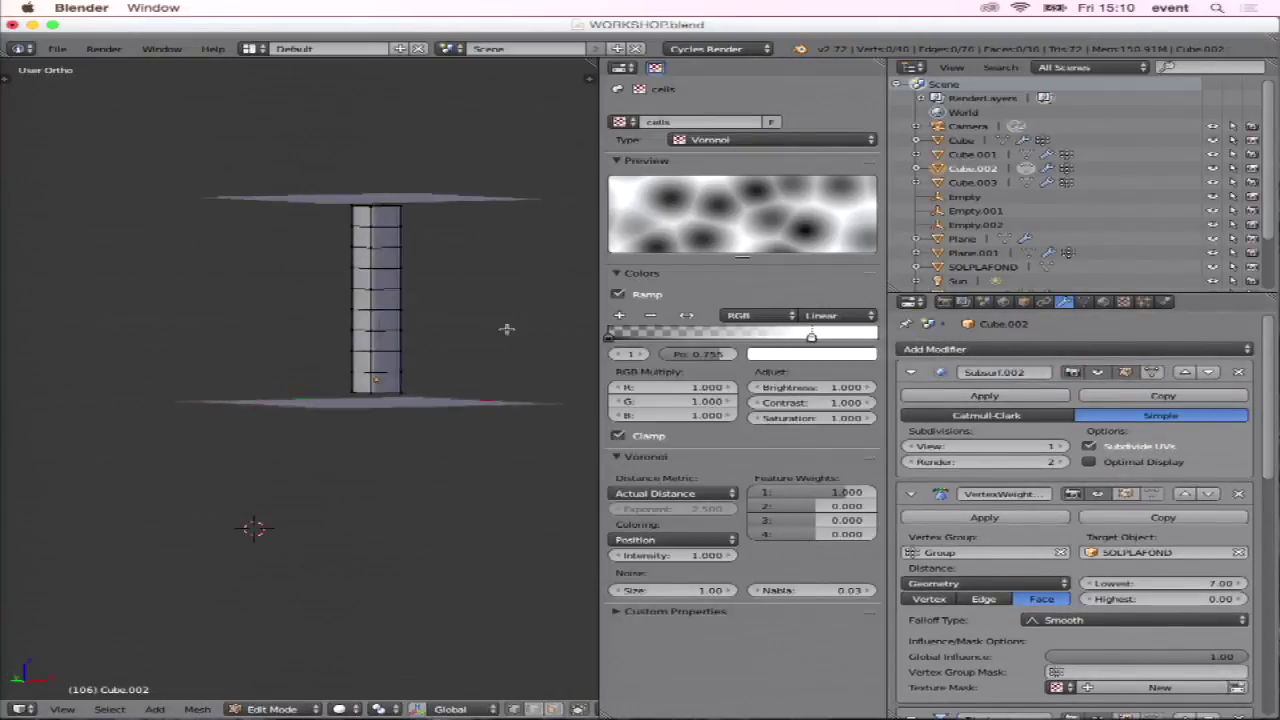
scroll(496, 323, "up", 4)
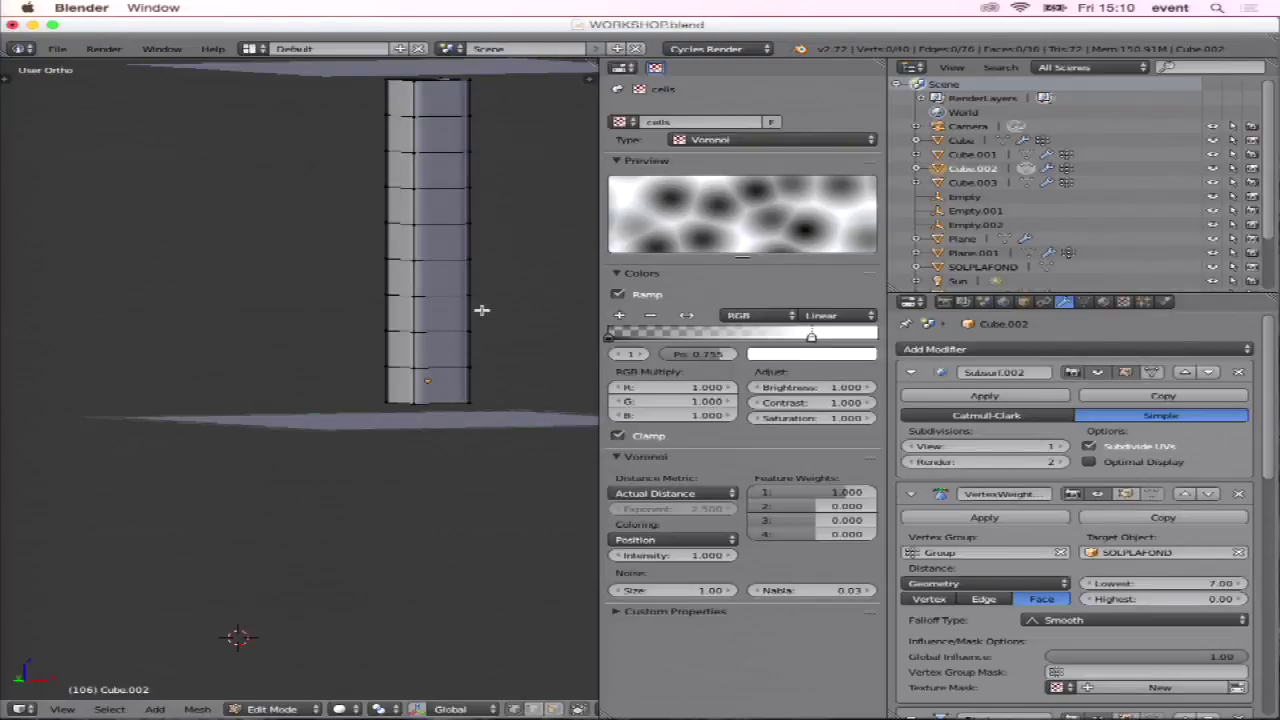
mouse_move(423, 287)
middle_mouse_down()
mouse_move(431, 257)
mouse_move(392, 258)
middle_mouse_up()
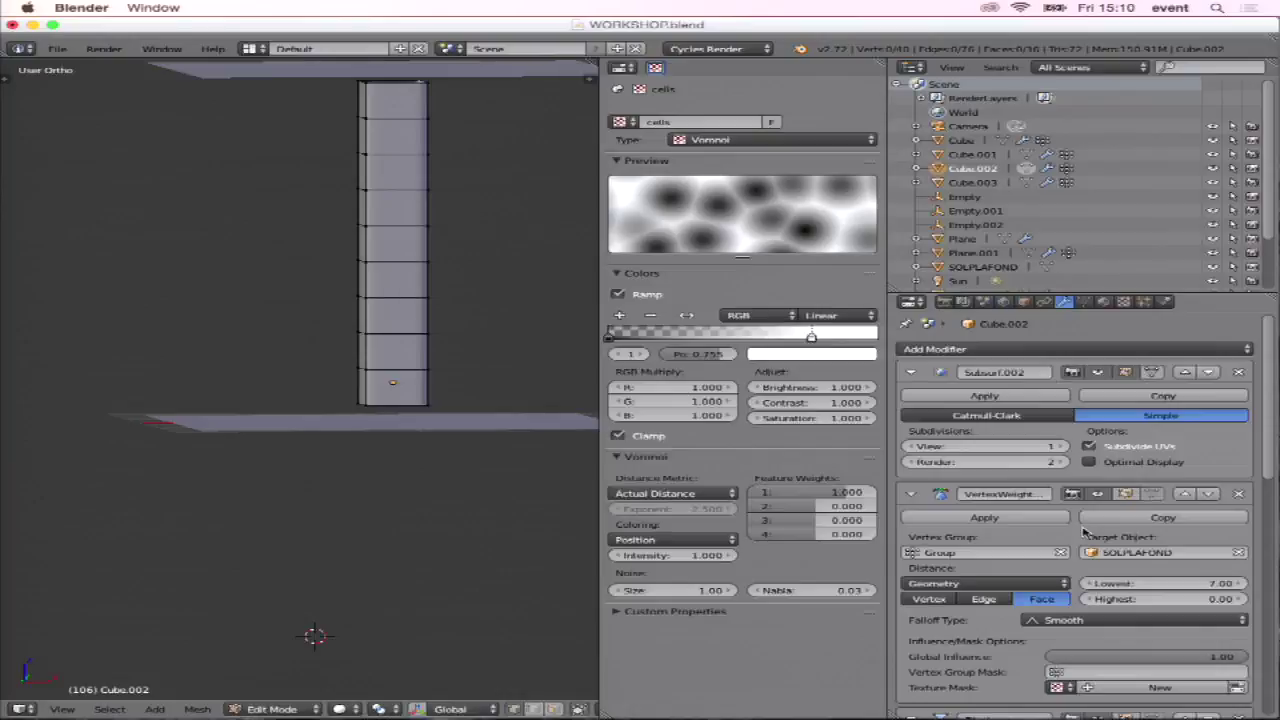
left_click(1010, 358)
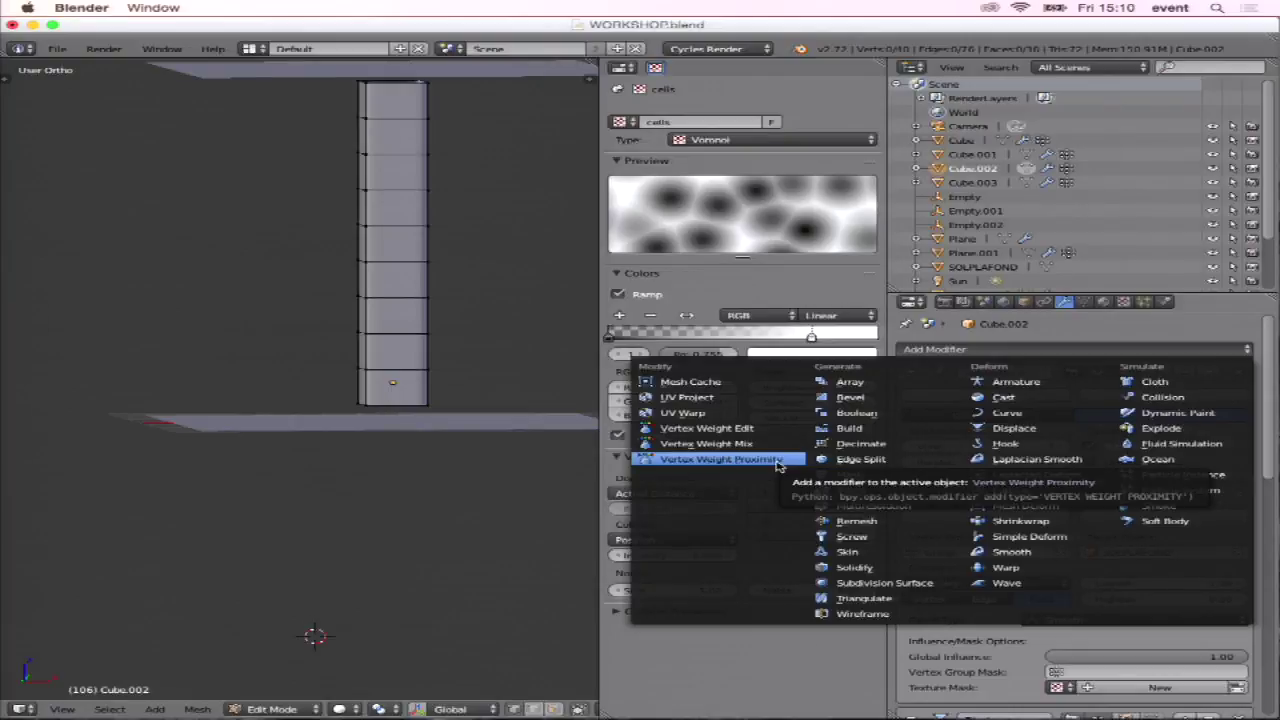
left_click(1068, 650)
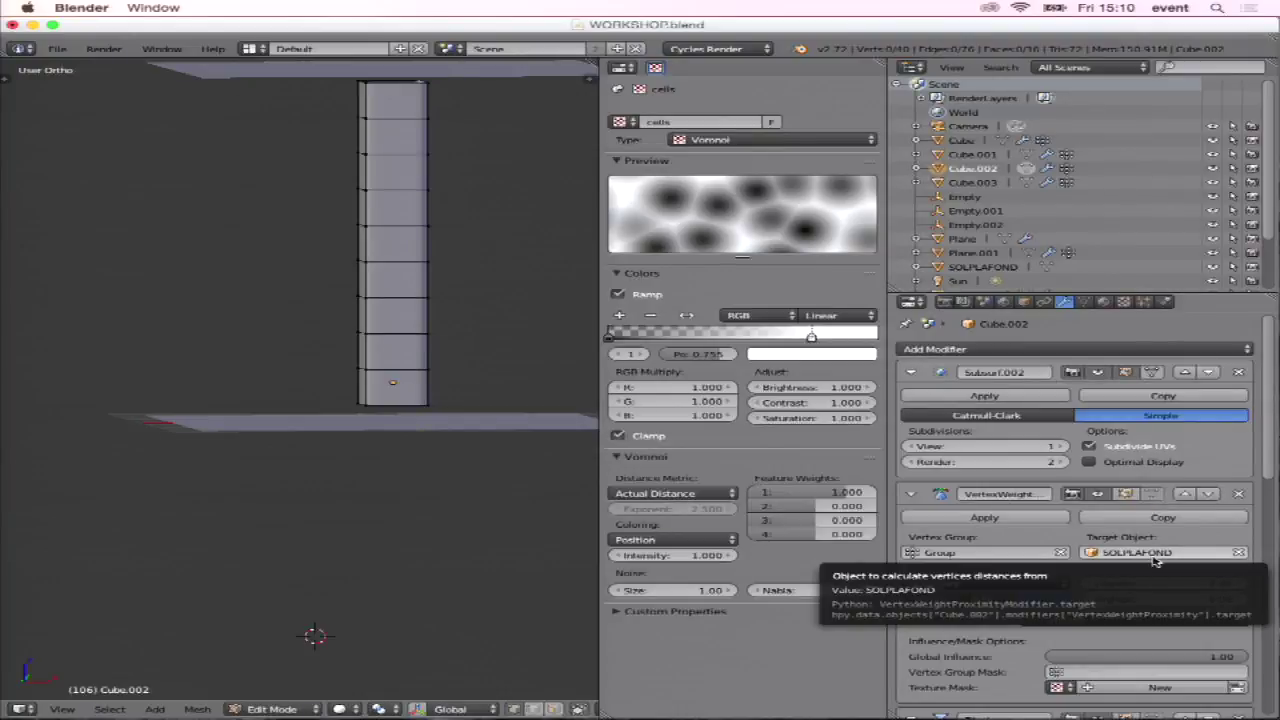
Return to Object Mode and select the SOLPLAFOND floor plane.
right_click(412, 418)
key("Tab")
right_click(372, 420)
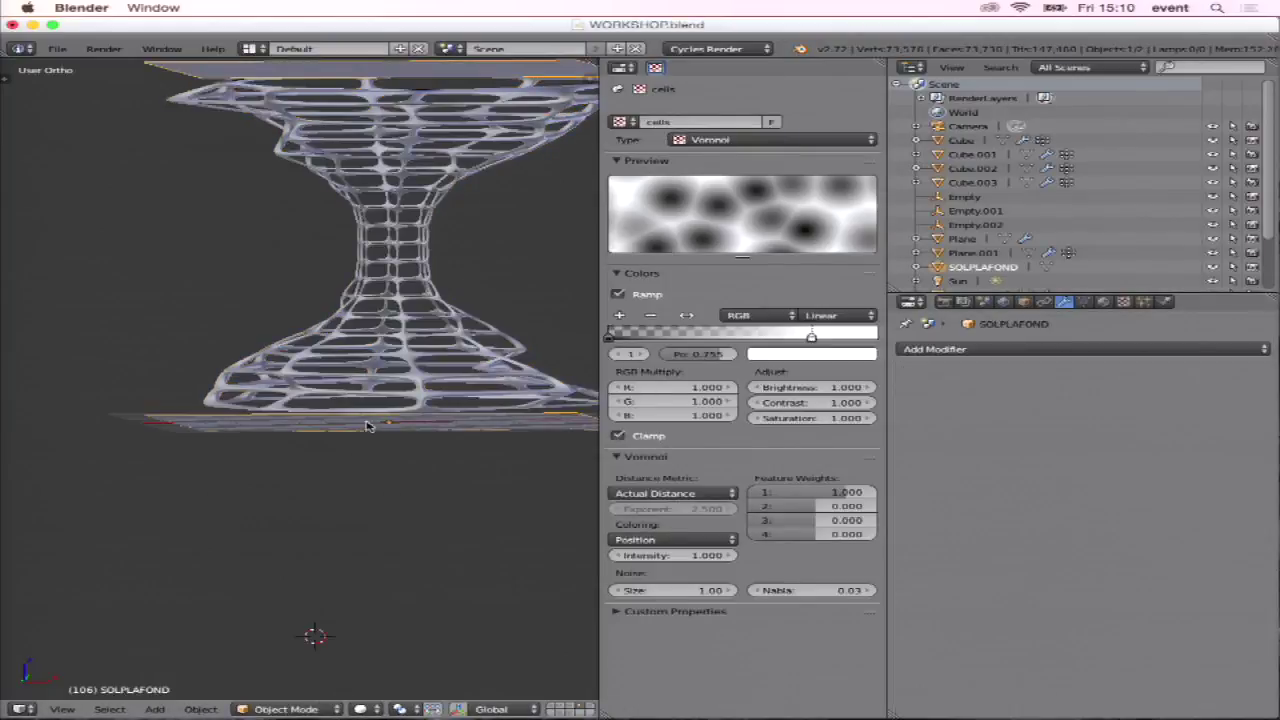
scroll(372, 420, "down", 3)
middle_click_drag(371, 417, 397, 431)
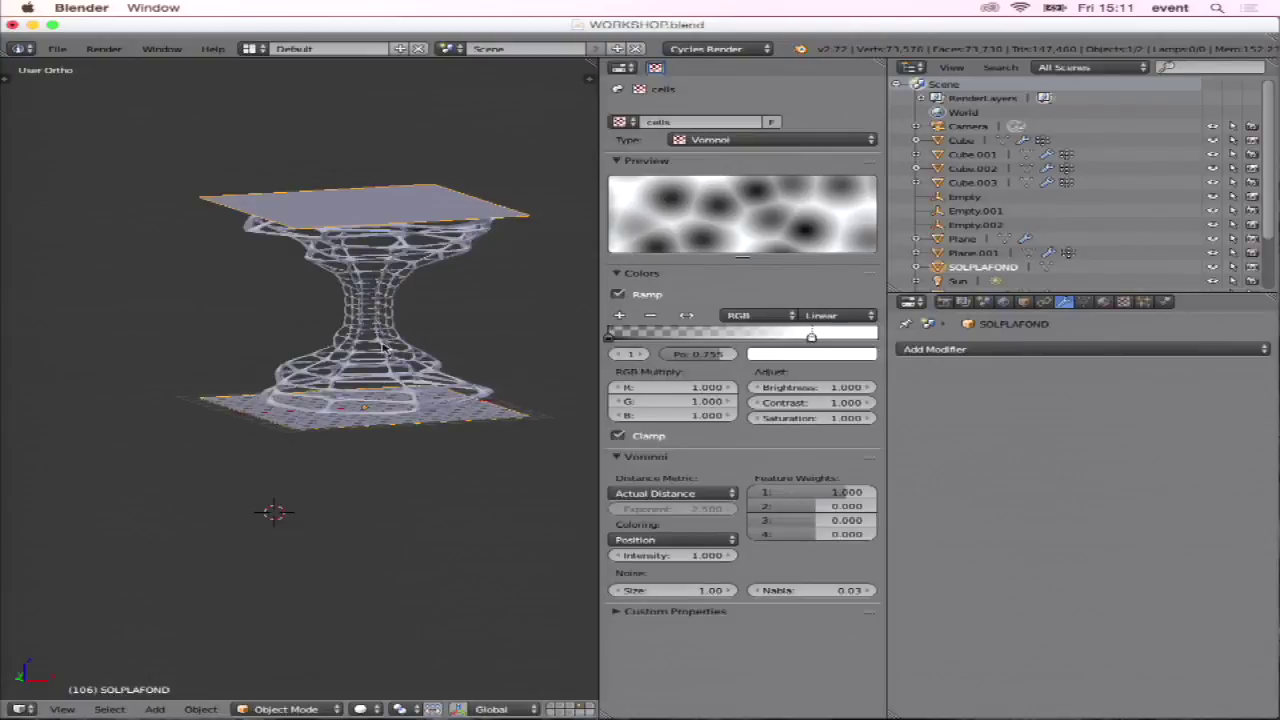
Reselect the tower Cube.002 and put it in Weight Paint mode to view its proximity weights.
scroll(384, 366, "up", 2)
right_click(385, 366)
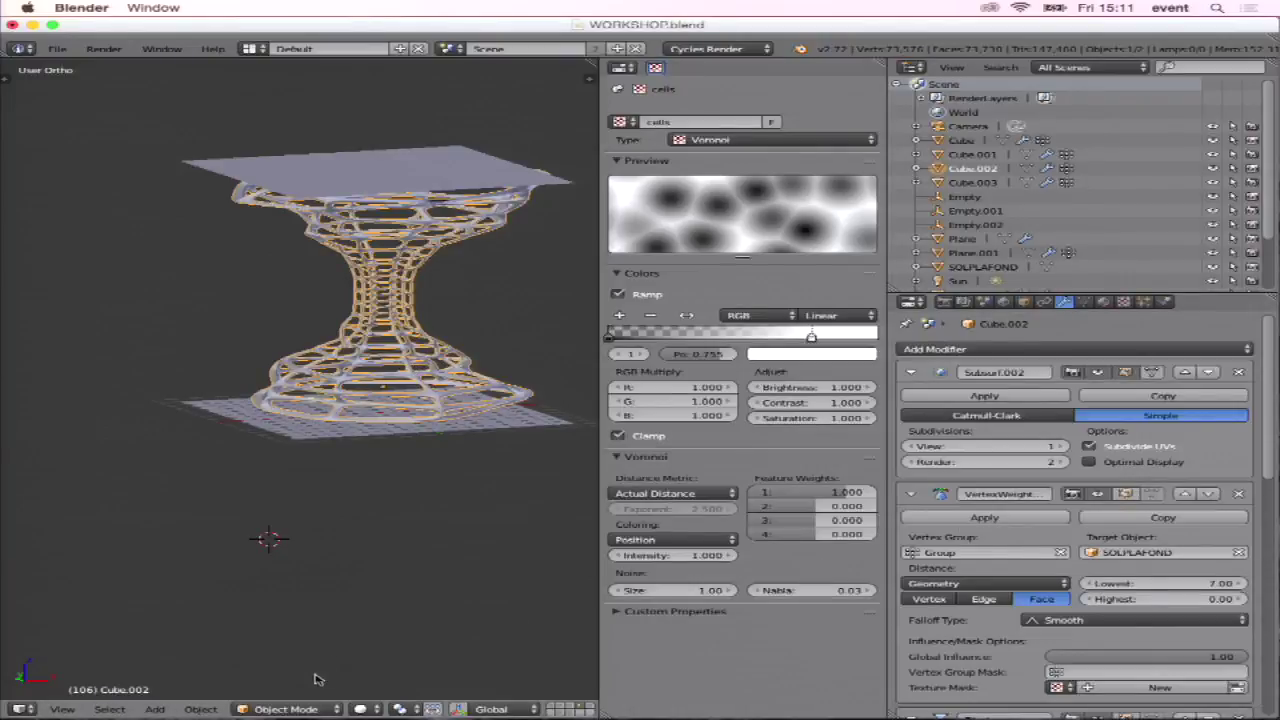
left_click(310, 706)
left_click(300, 631)
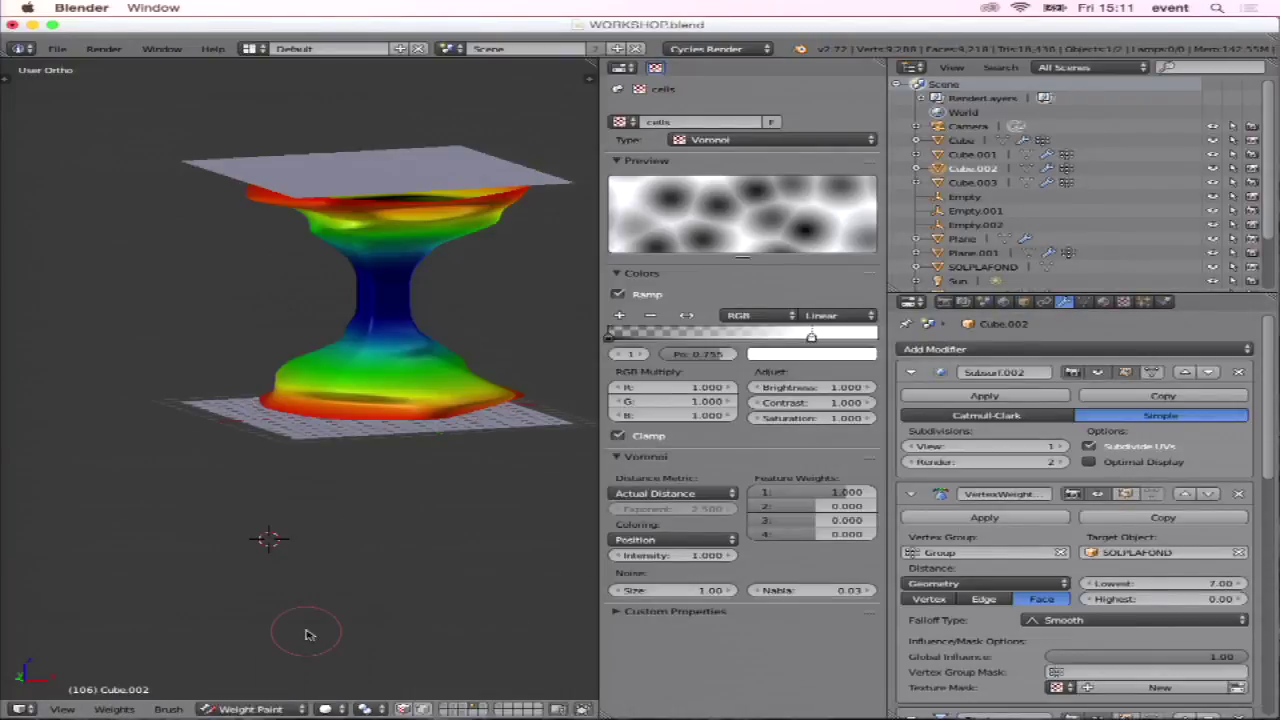
Turn off viewport display for both Subsurf modifiers and the Wireframe modifier.
mouse_move(349, 534)
middle_mouse_down()
mouse_move(365, 457)
mouse_move(343, 463)
middle_mouse_up()
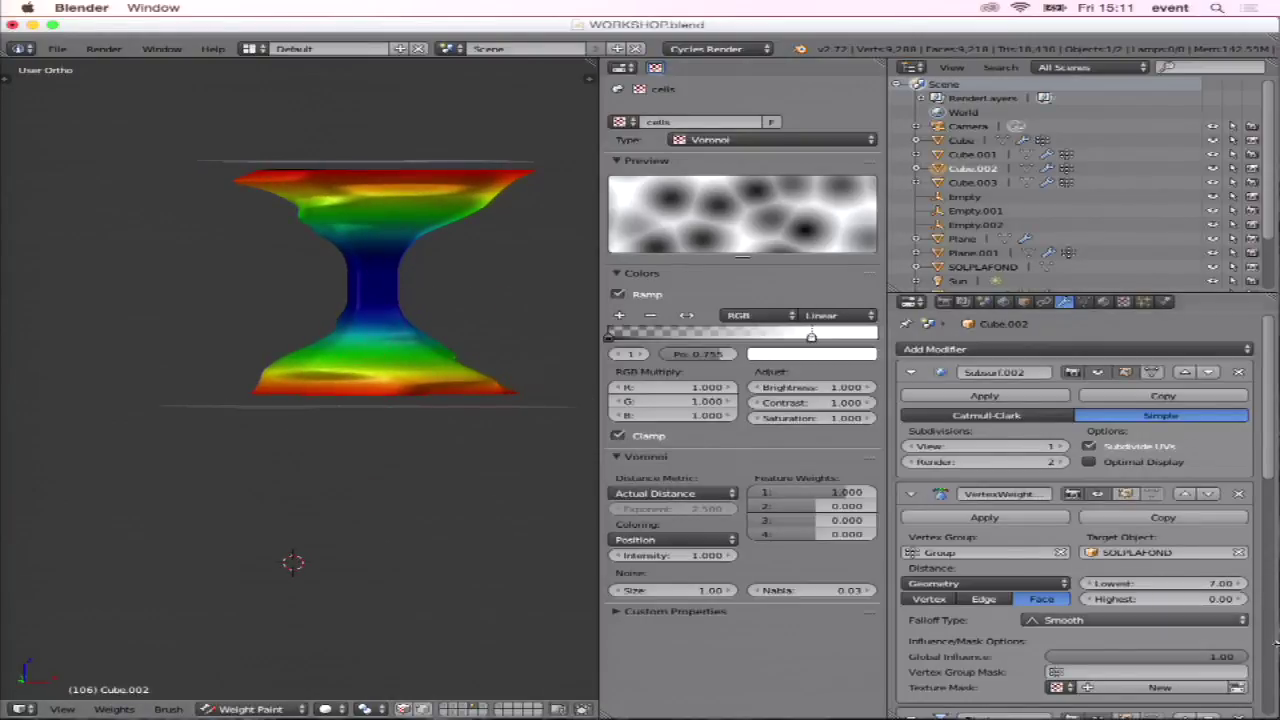
scroll(1120, 580, "down", 5)
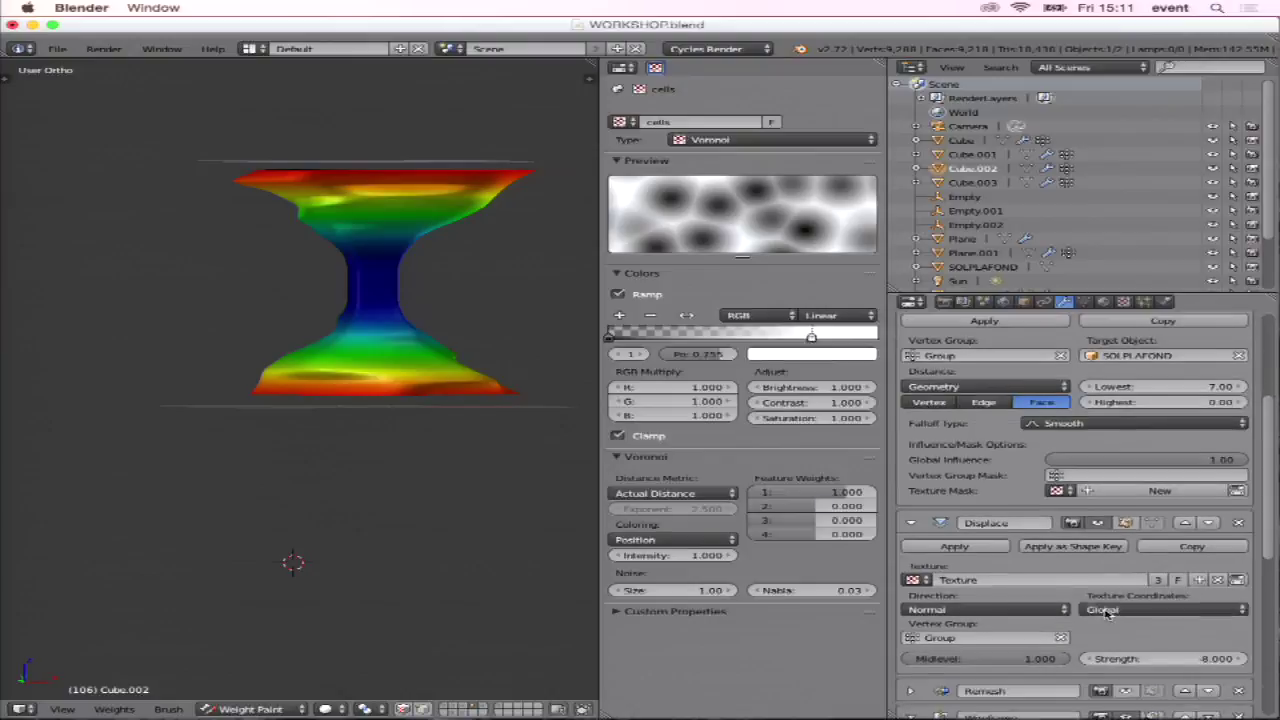
scroll(1112, 600, "down", 5)
scroll(1105, 613, "down", 5)
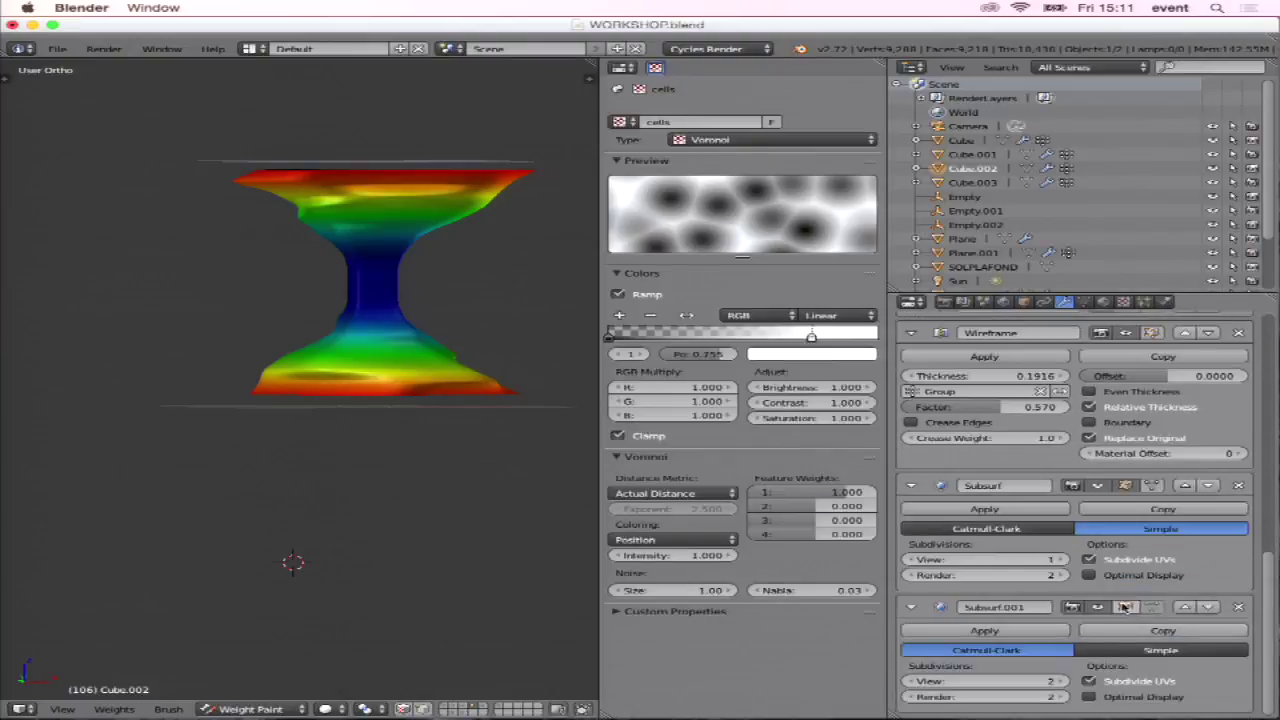
left_click(1098, 607)
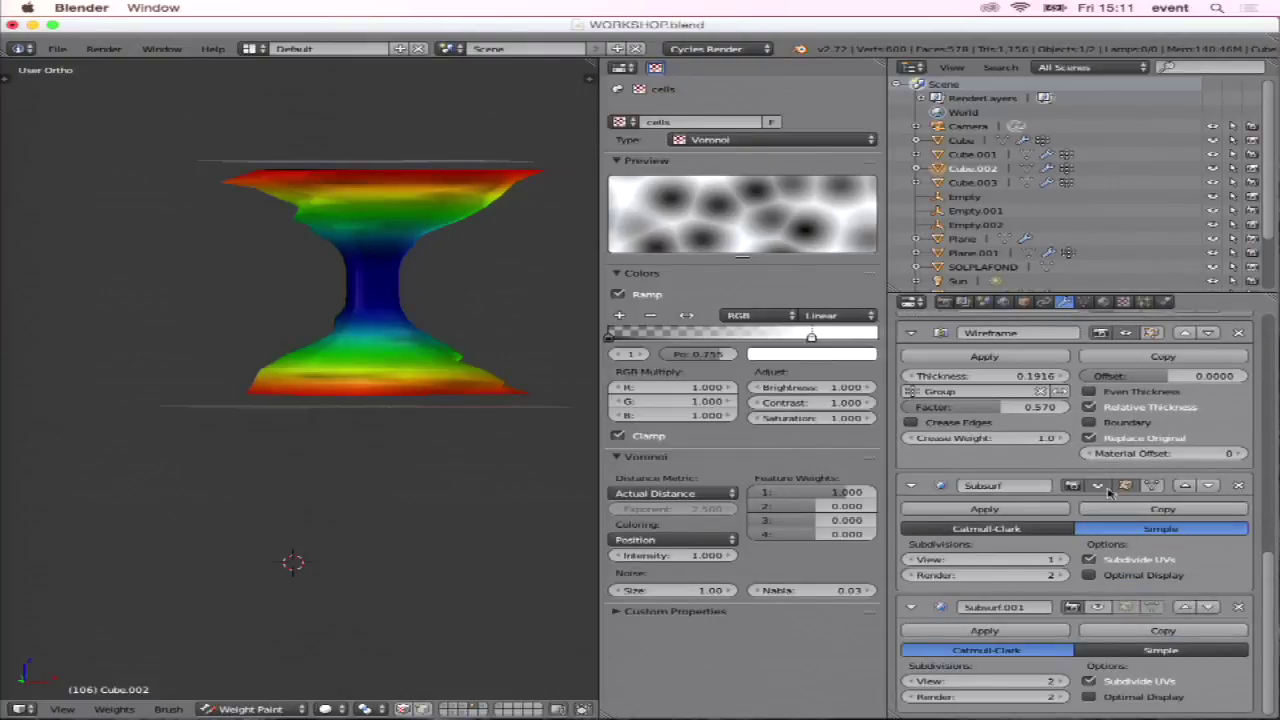
left_click(1098, 486)
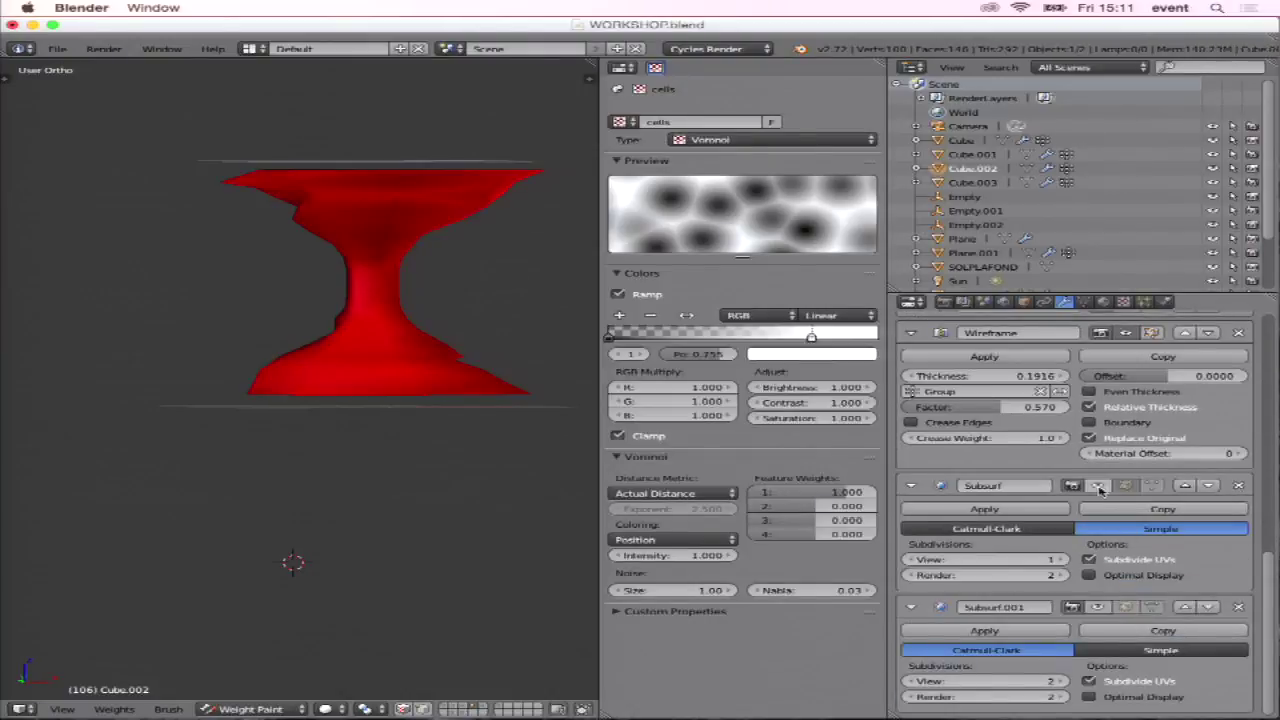
left_click(1125, 334)
Hide the Displace modifier in the viewport, leaving a straight column with red ends and blue middle.
scroll(1118, 371, "up", 3)
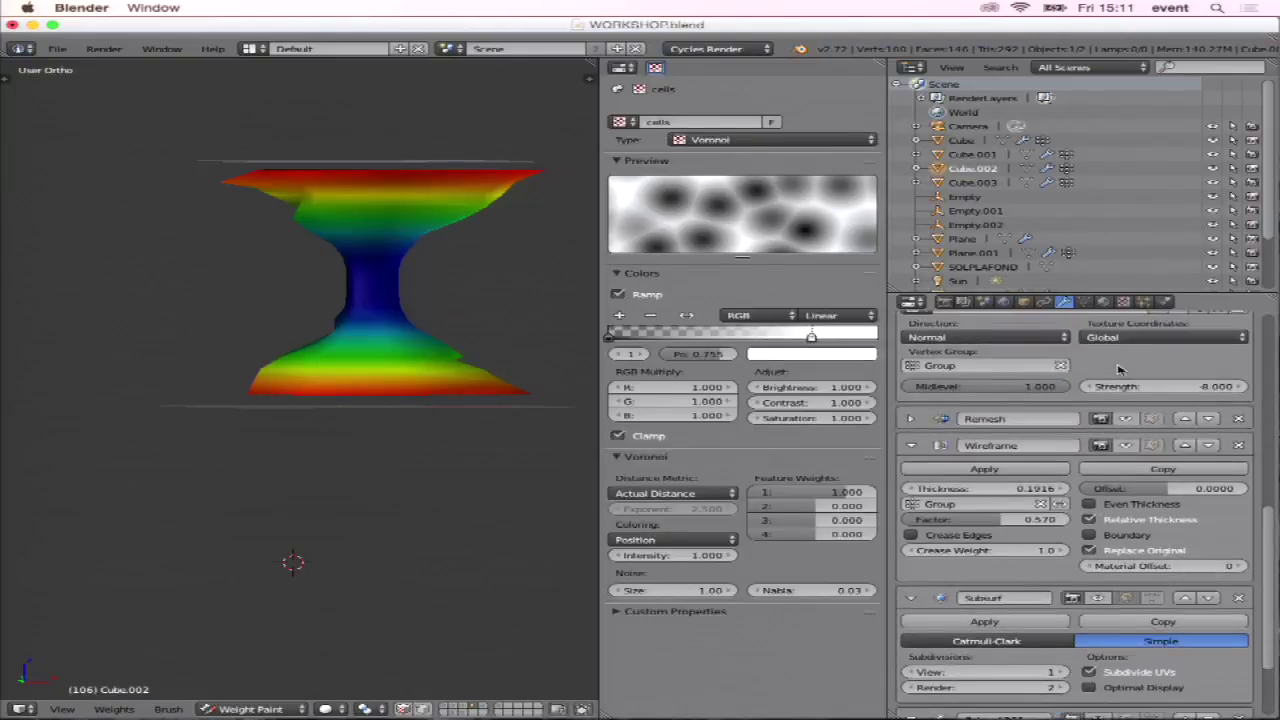
scroll(1060, 400, "up", 2)
scroll(1017, 424, "up", 2)
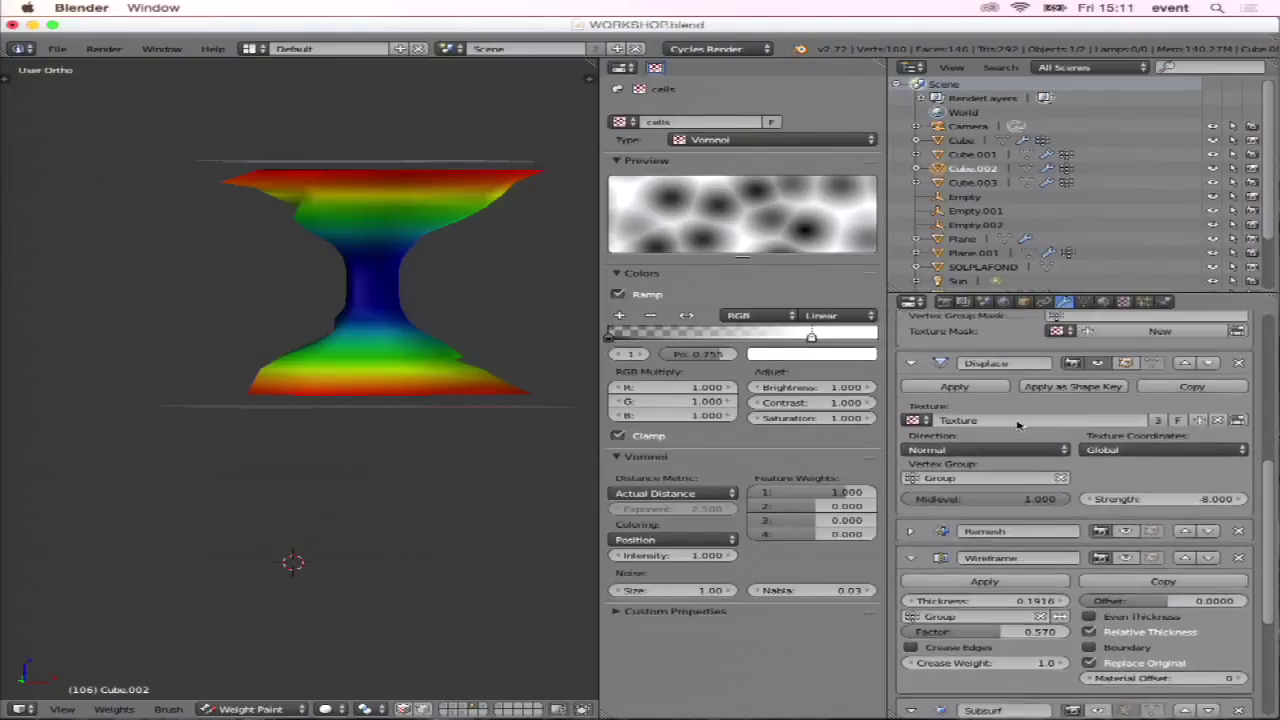
scroll(1017, 424, "up", 1)
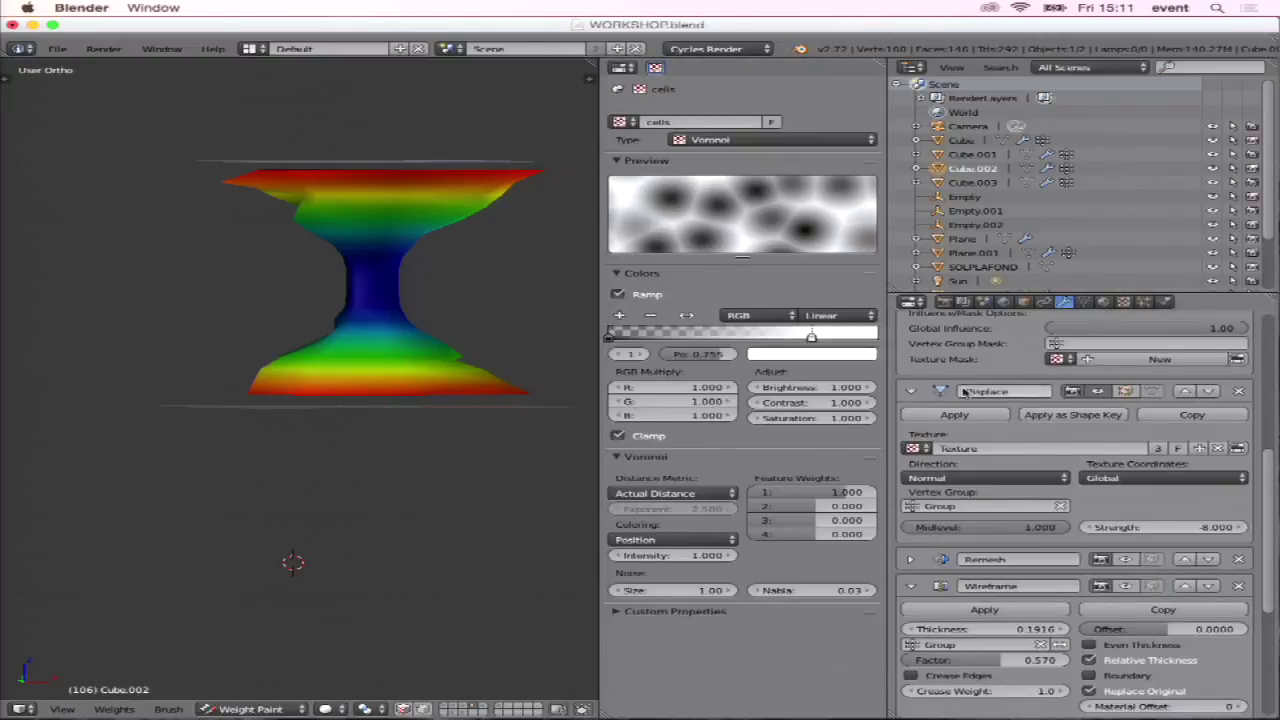
scroll(1000, 400, "up", 2)
scroll(995, 395, "up", 2)
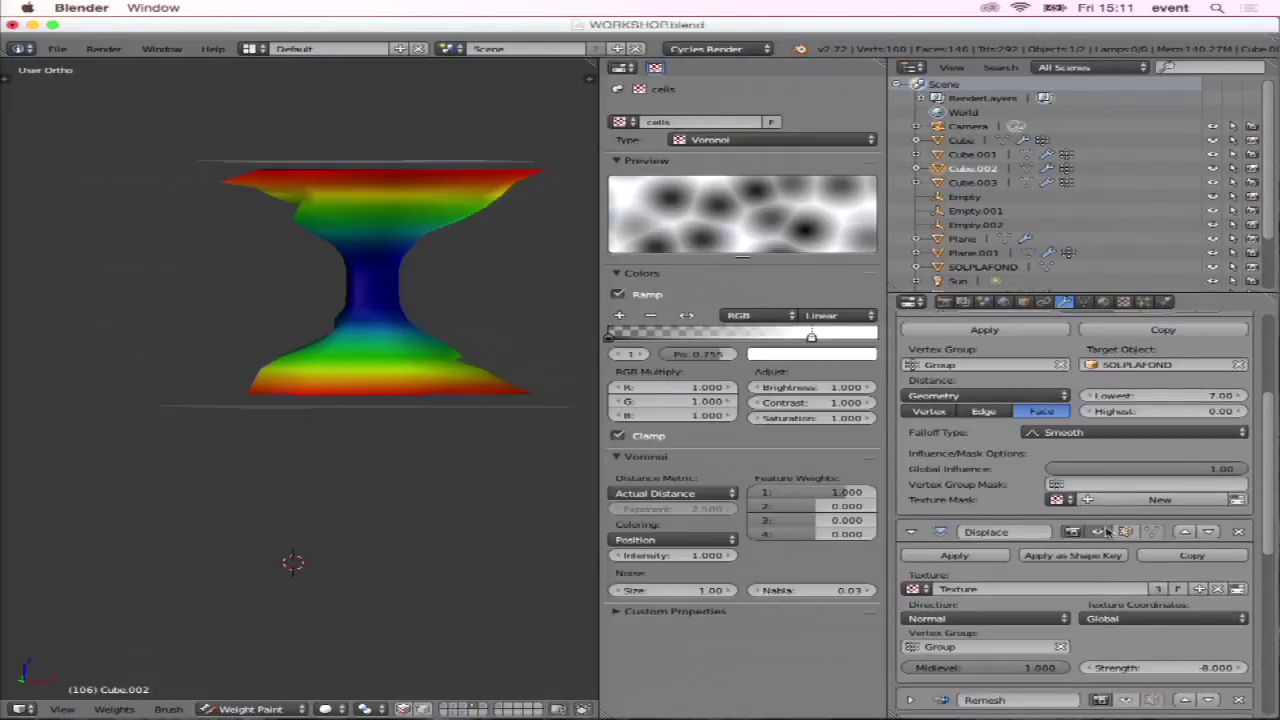
left_click(1098, 531)
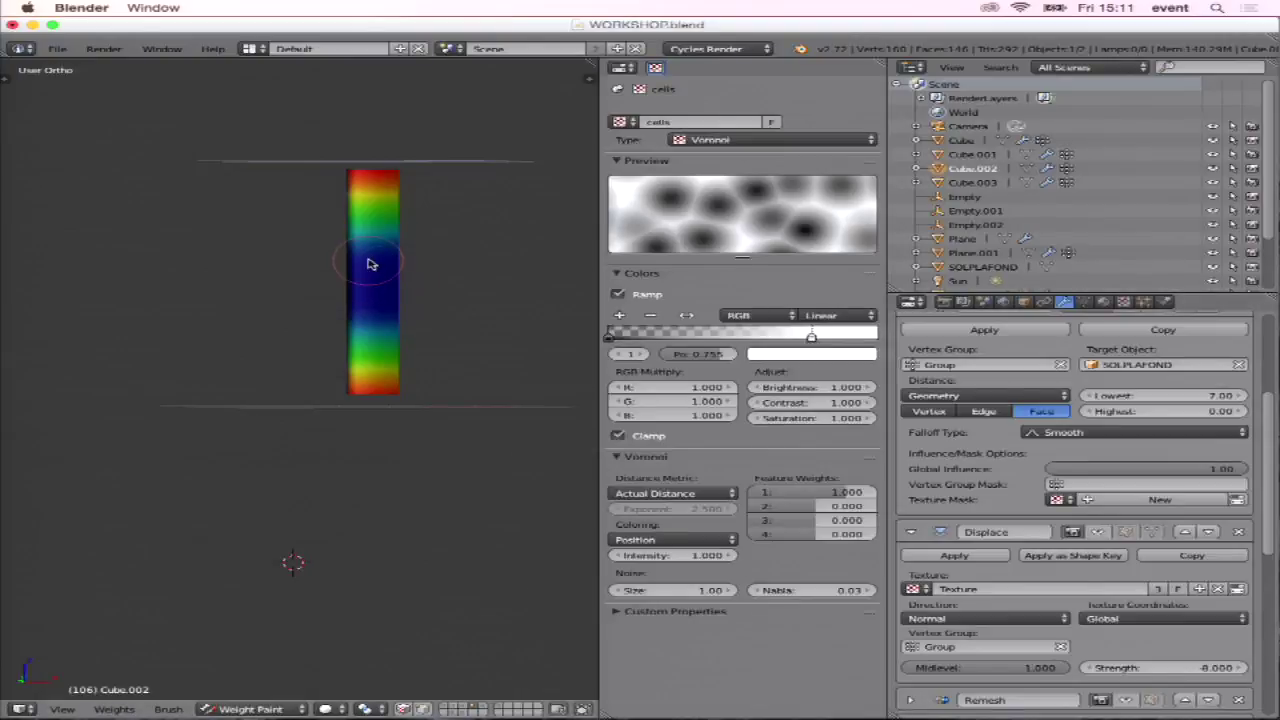
Paint weight onto the column's middle and keep proximity distance on Geometry.
left_click_drag(380, 234, 427, 252)
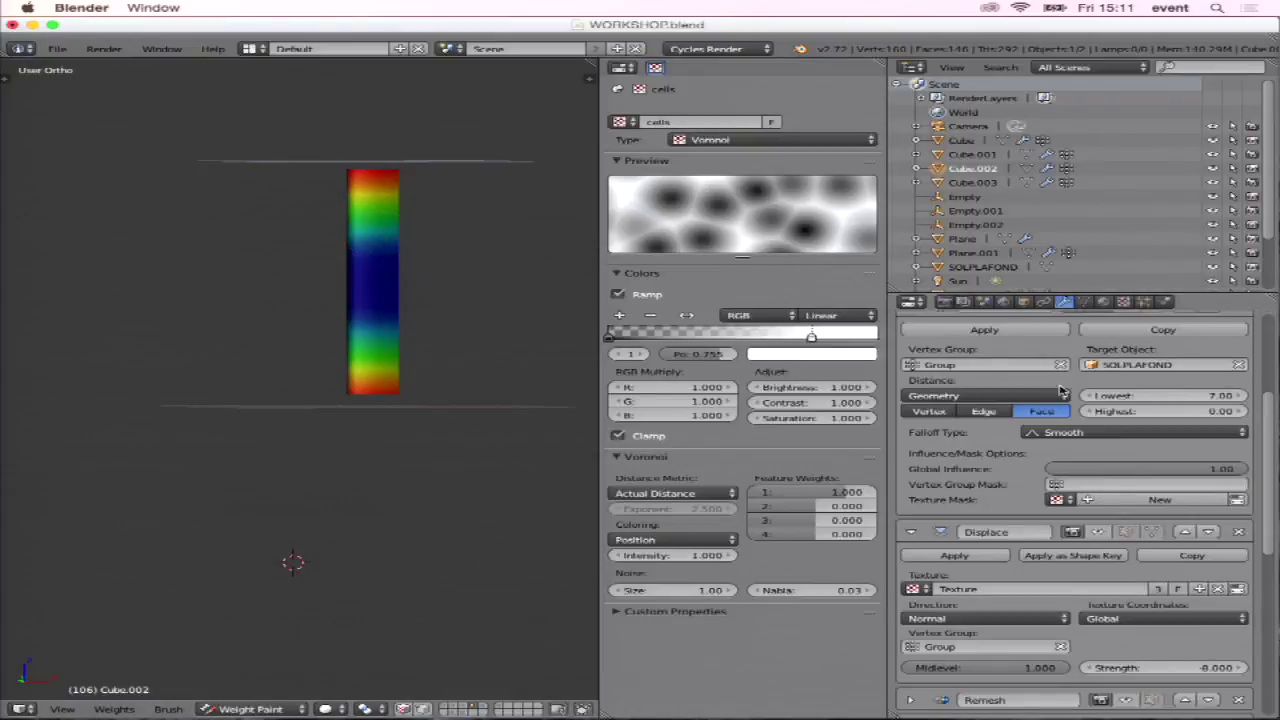
left_click(1013, 398)
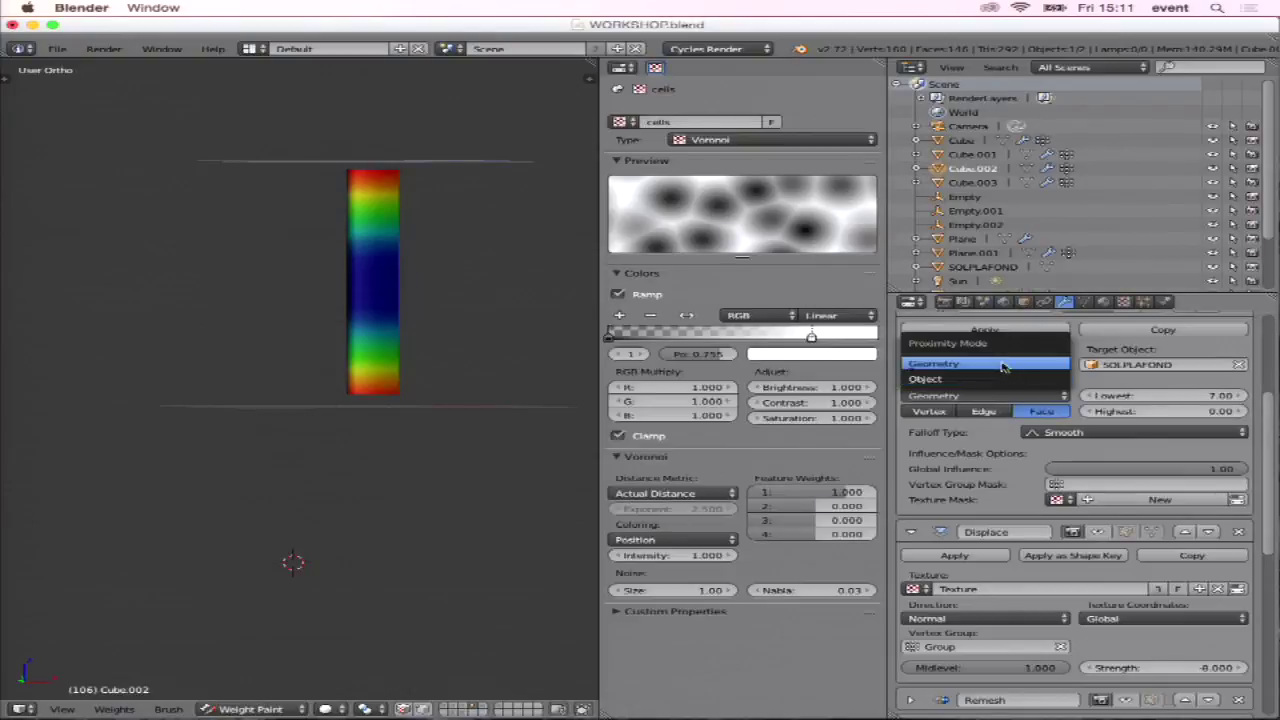
left_click(1003, 365)
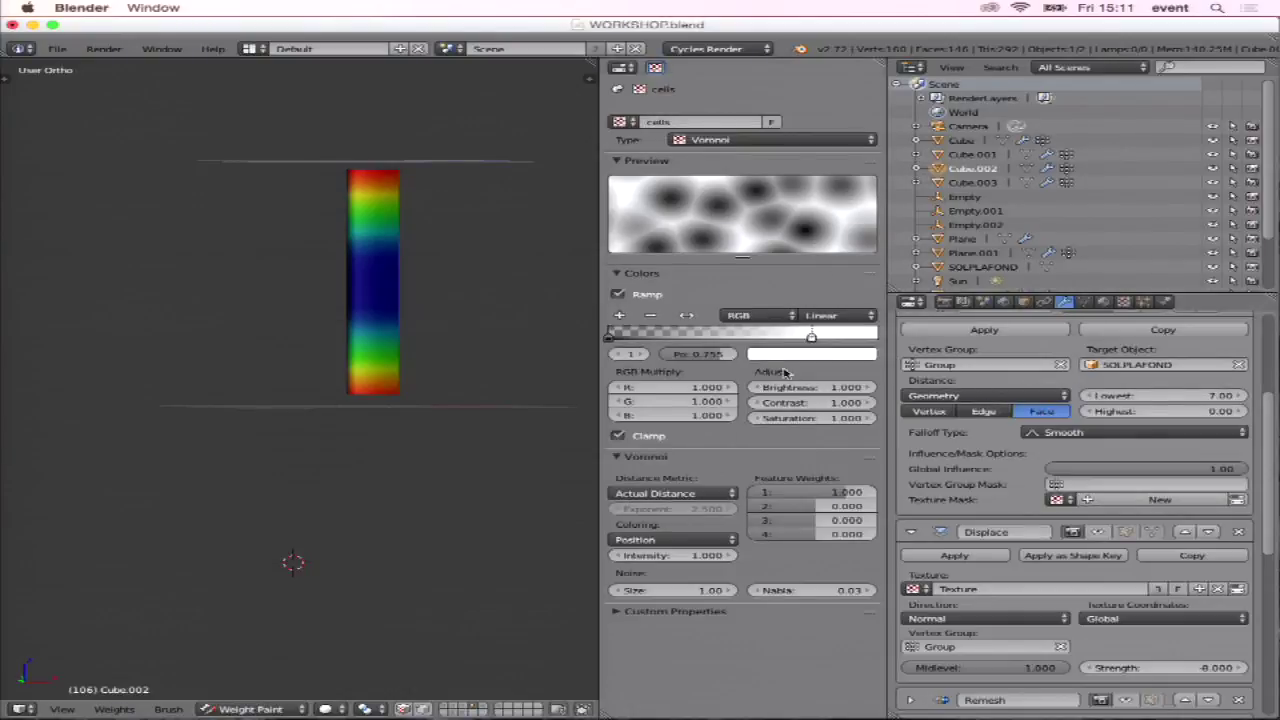
Orbit over the planes, then enter Edit Mode to see Cube.002's segmented column mesh.
left_click_drag(377, 230, 305, 174)
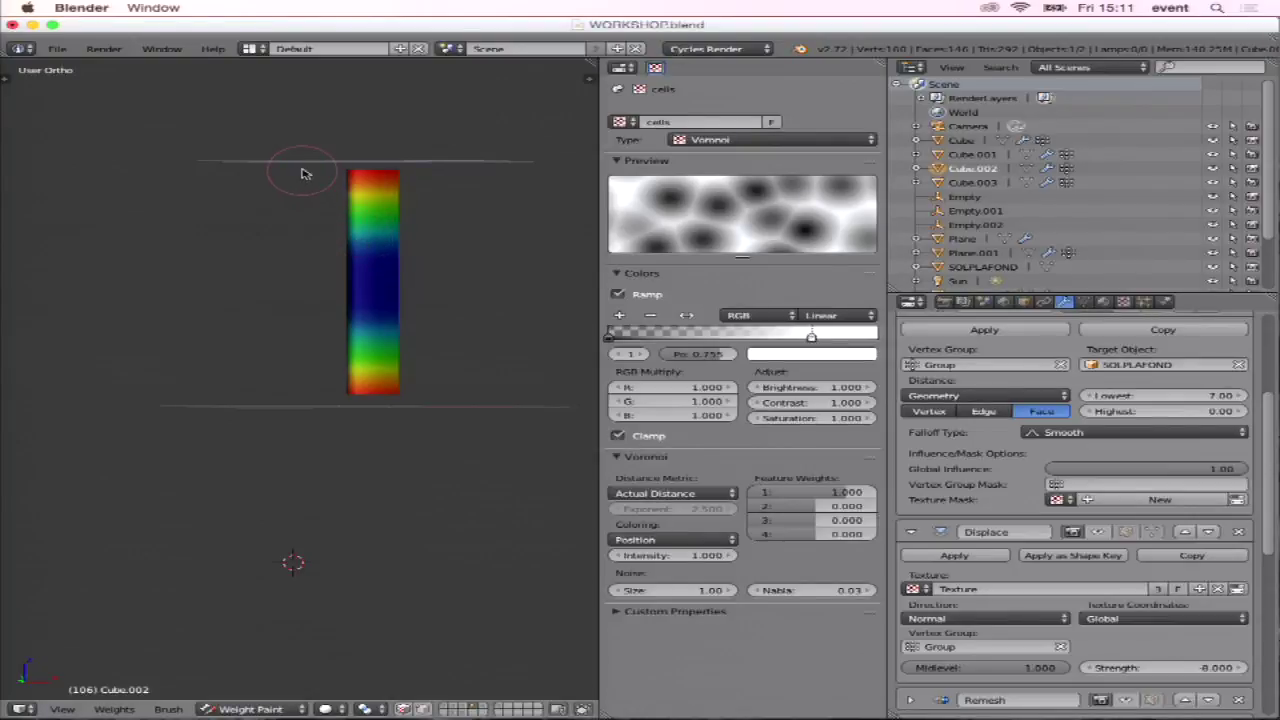
middle_click_drag(343, 160, 340, 178)
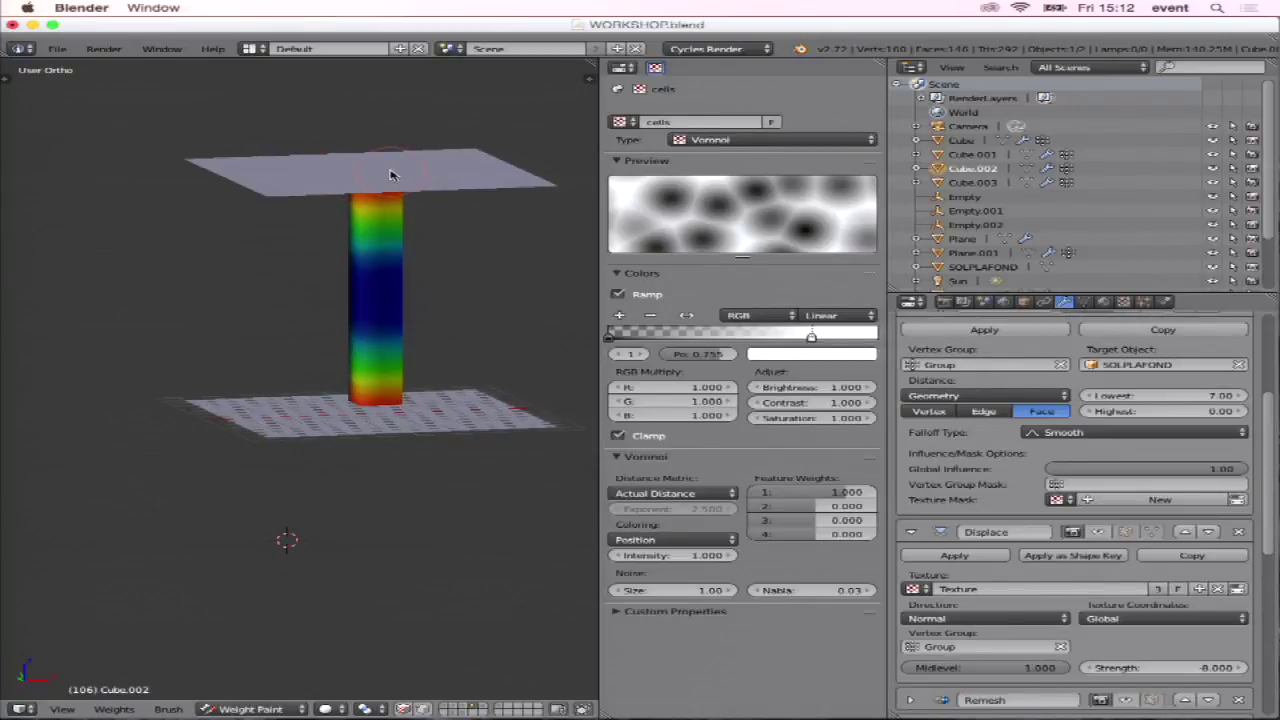
middle_click_drag(346, 214, 366, 200)
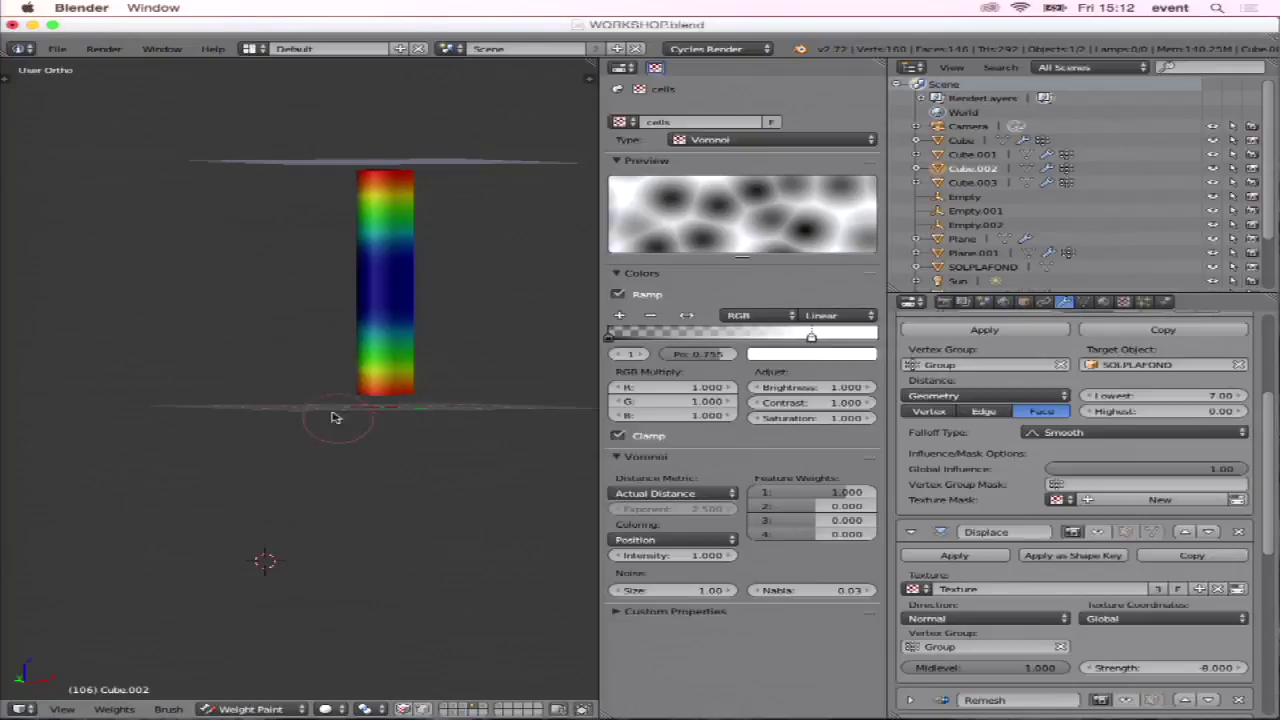
key("Tab")
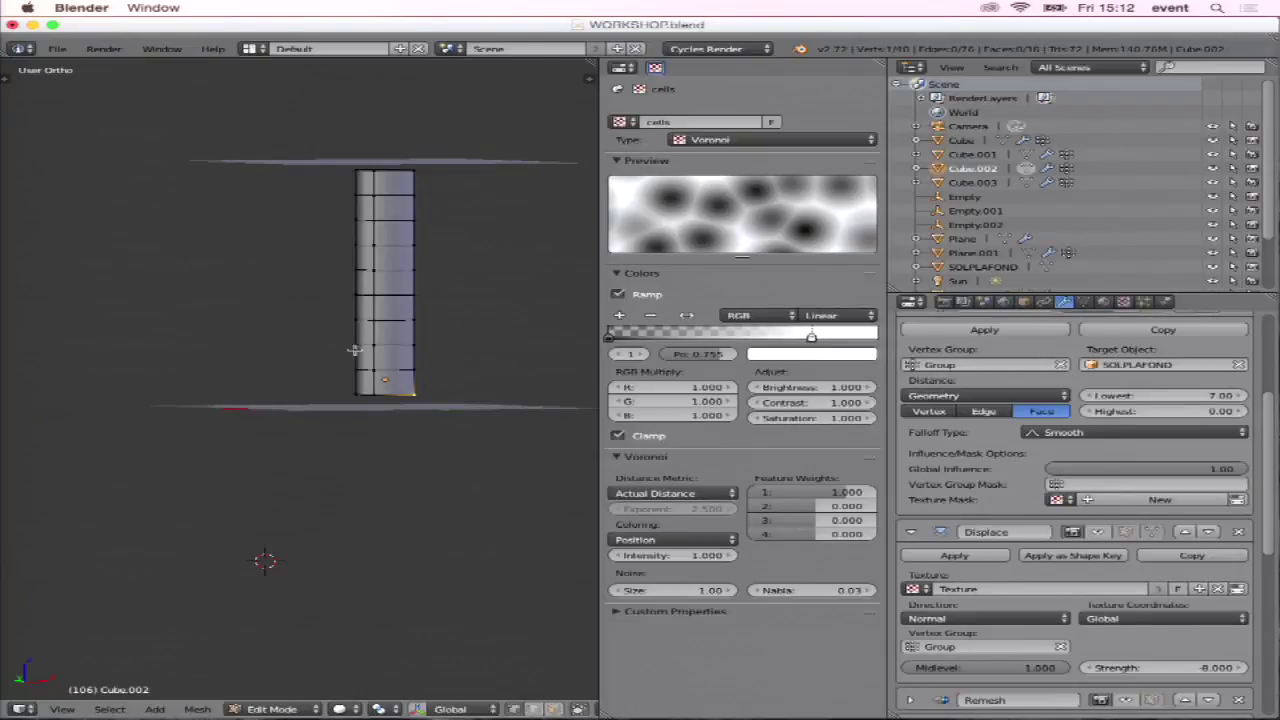
Switch Cube.002 from Edit Mode through Object Mode back to Weight Paint mode.
key("Tab")
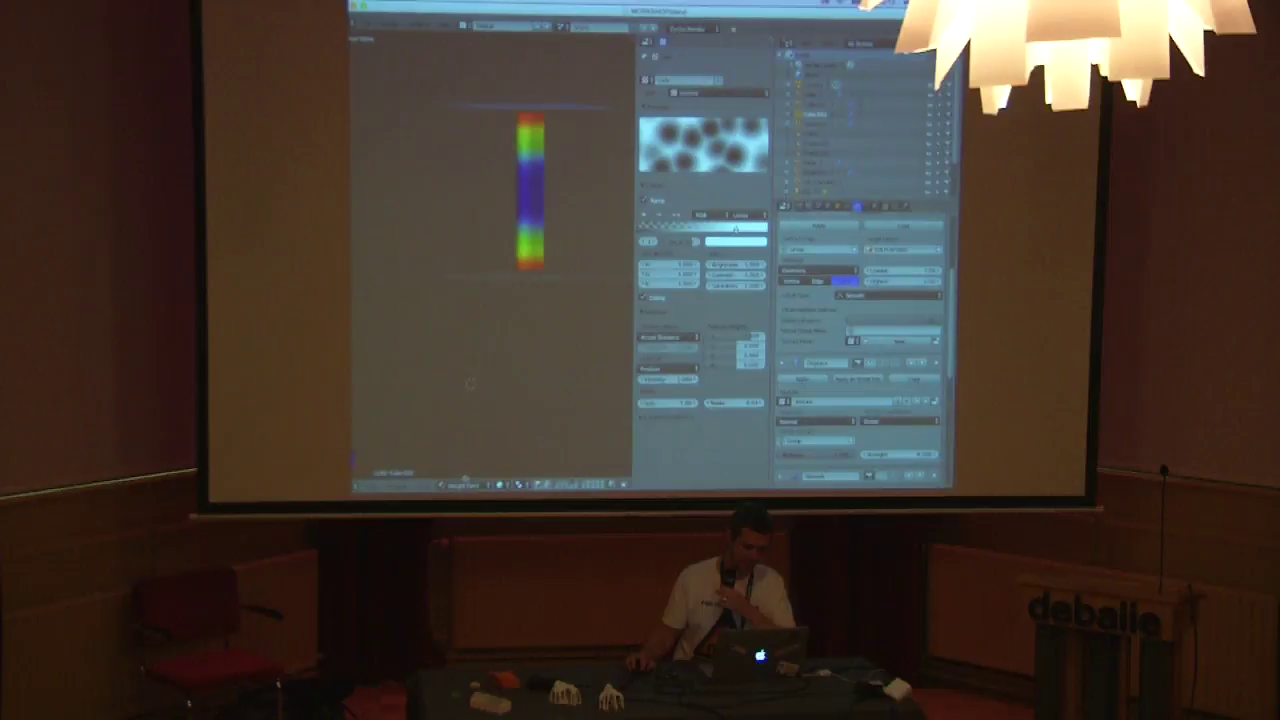
left_click(463, 484)
left_click(465, 466)
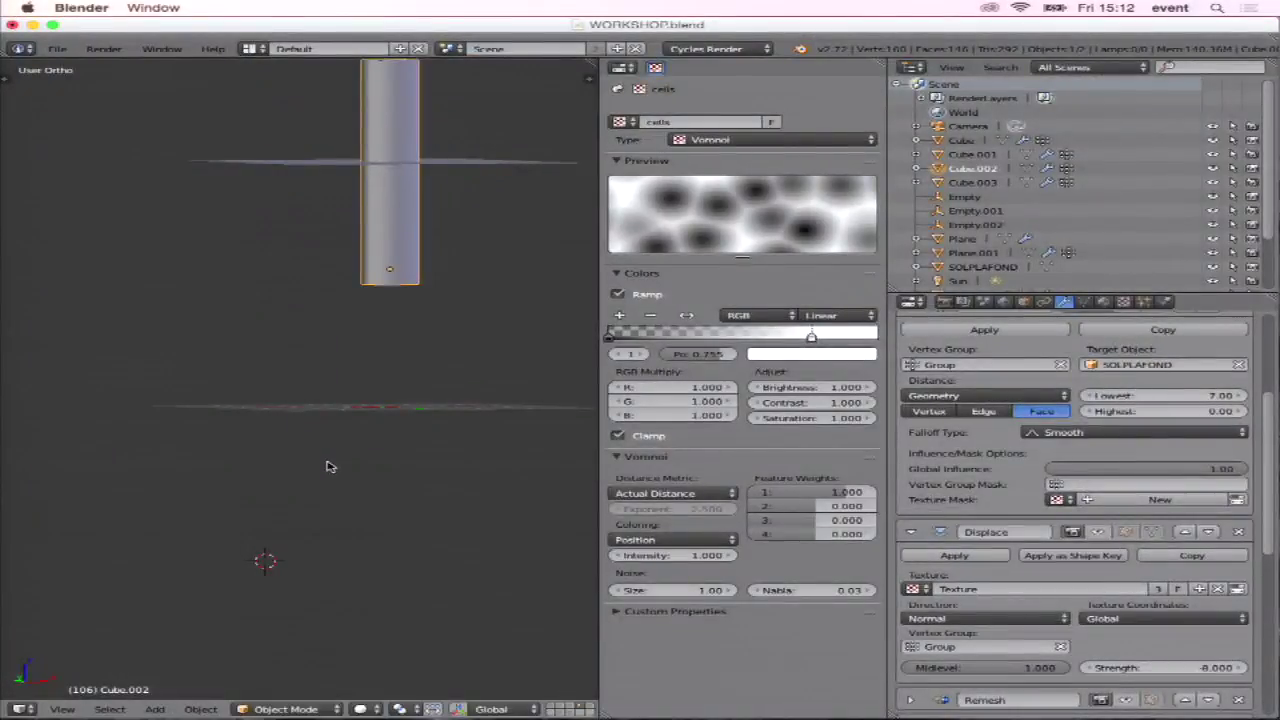
left_click(312, 709)
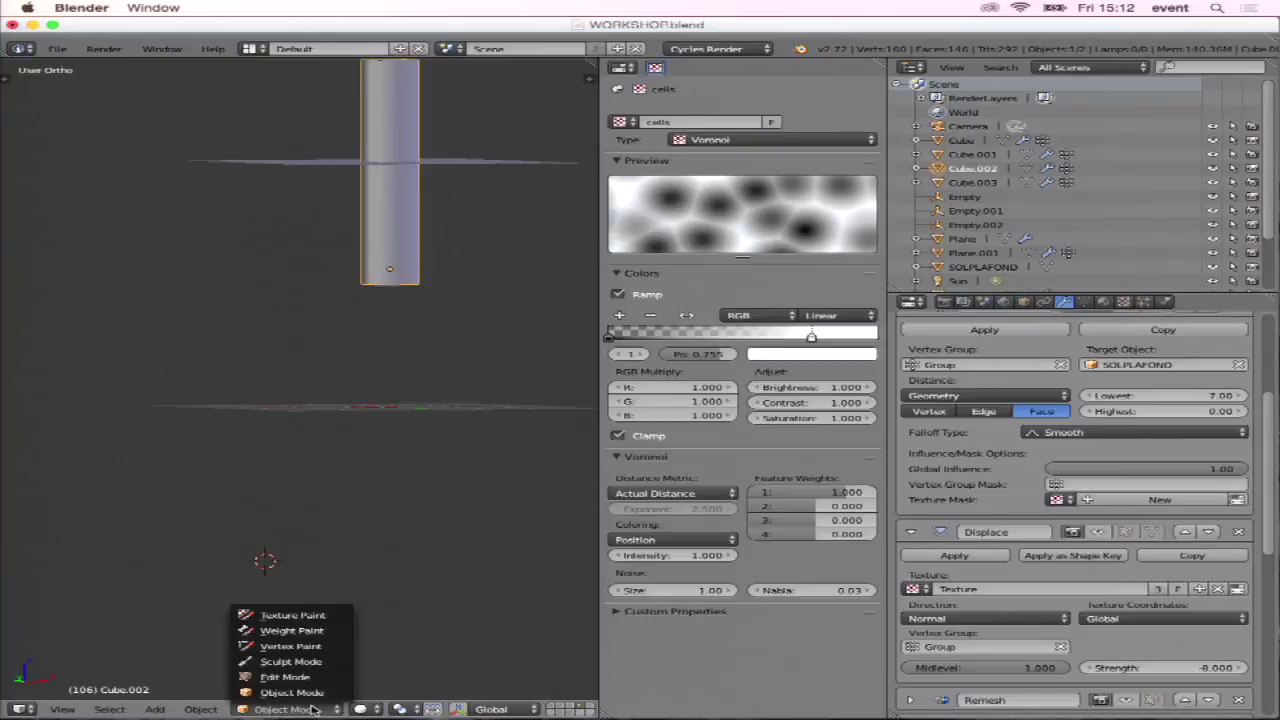
left_click(302, 631)
scroll(357, 414, "up", 2)
scroll(360, 409, "down", 5)
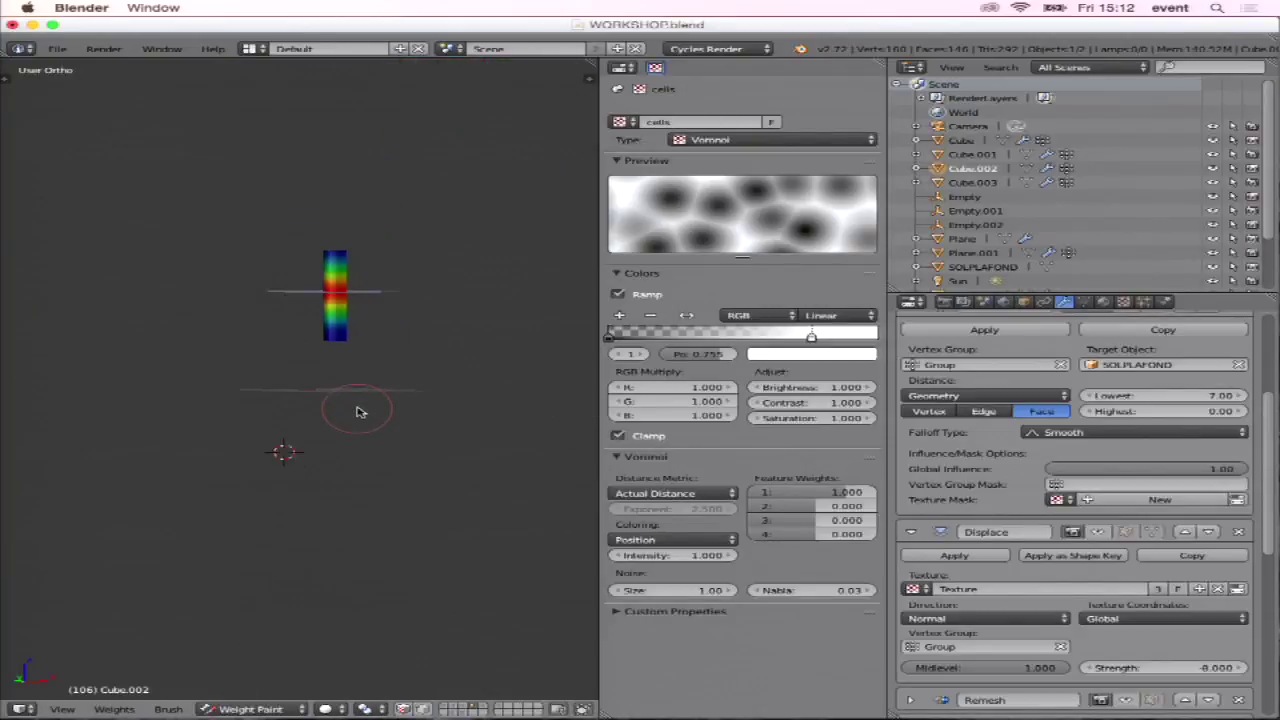
Save over the file, return to Object Mode and re-enable the Displace modifier's viewport display.
key("ctrl+s")
left_click(350, 327)
key("ctrl+Tab")
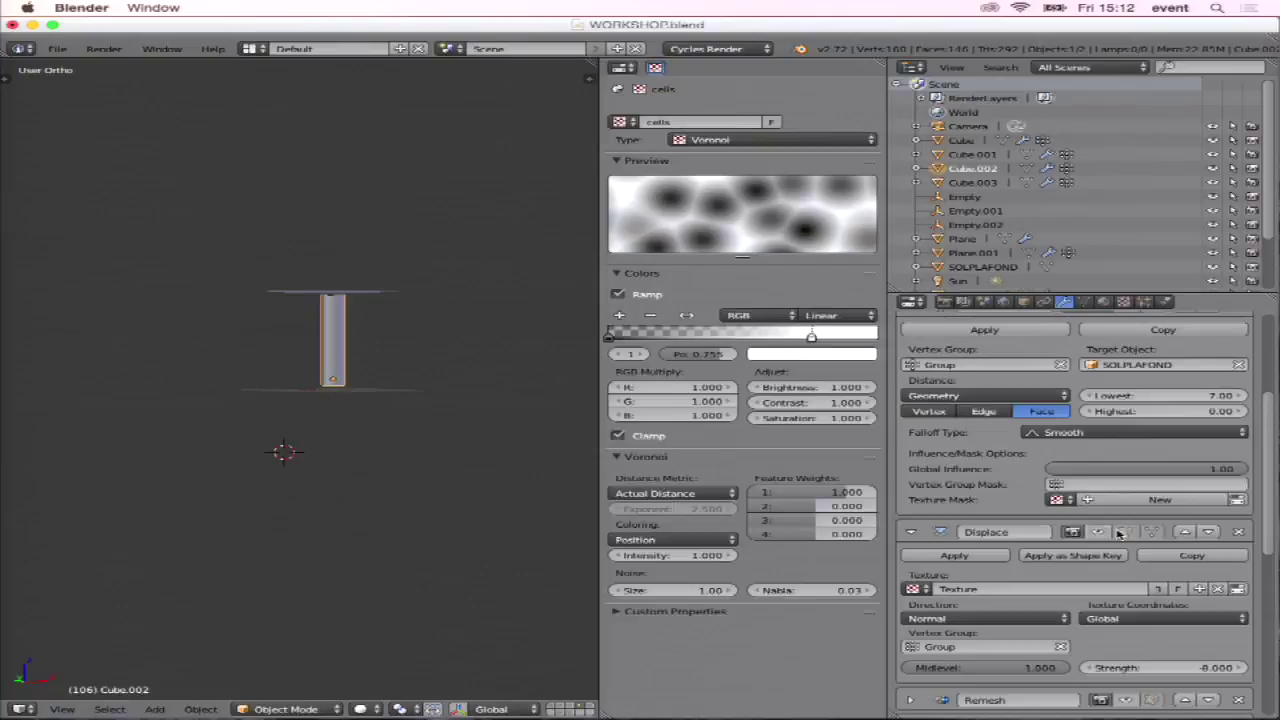
left_click(1100, 533)
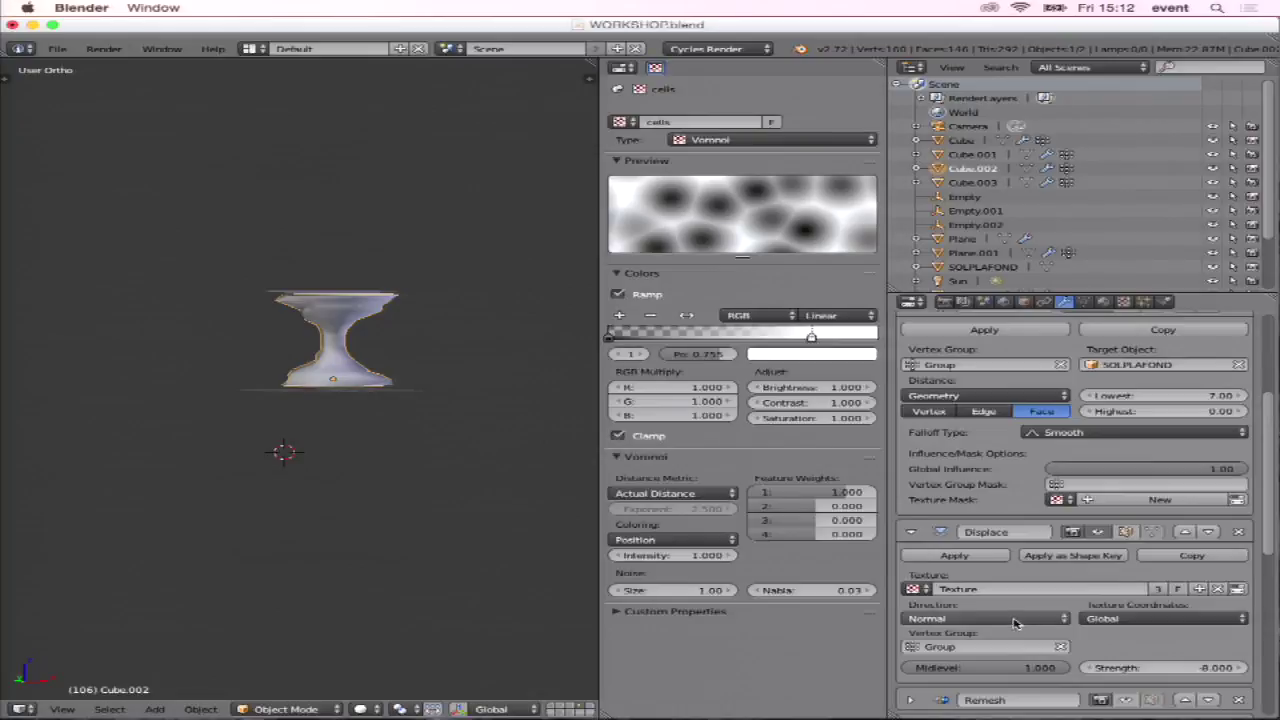
scroll(440, 372, "down", 3)
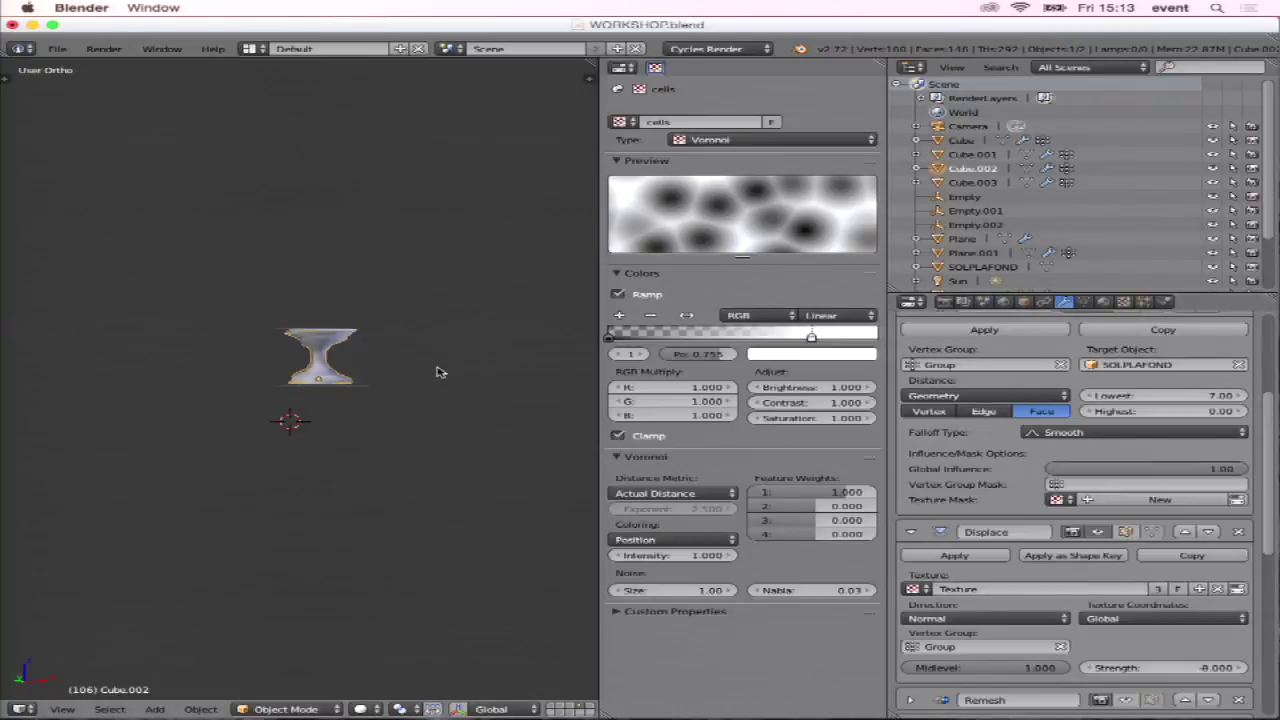
scroll(437, 372, "up", 5)
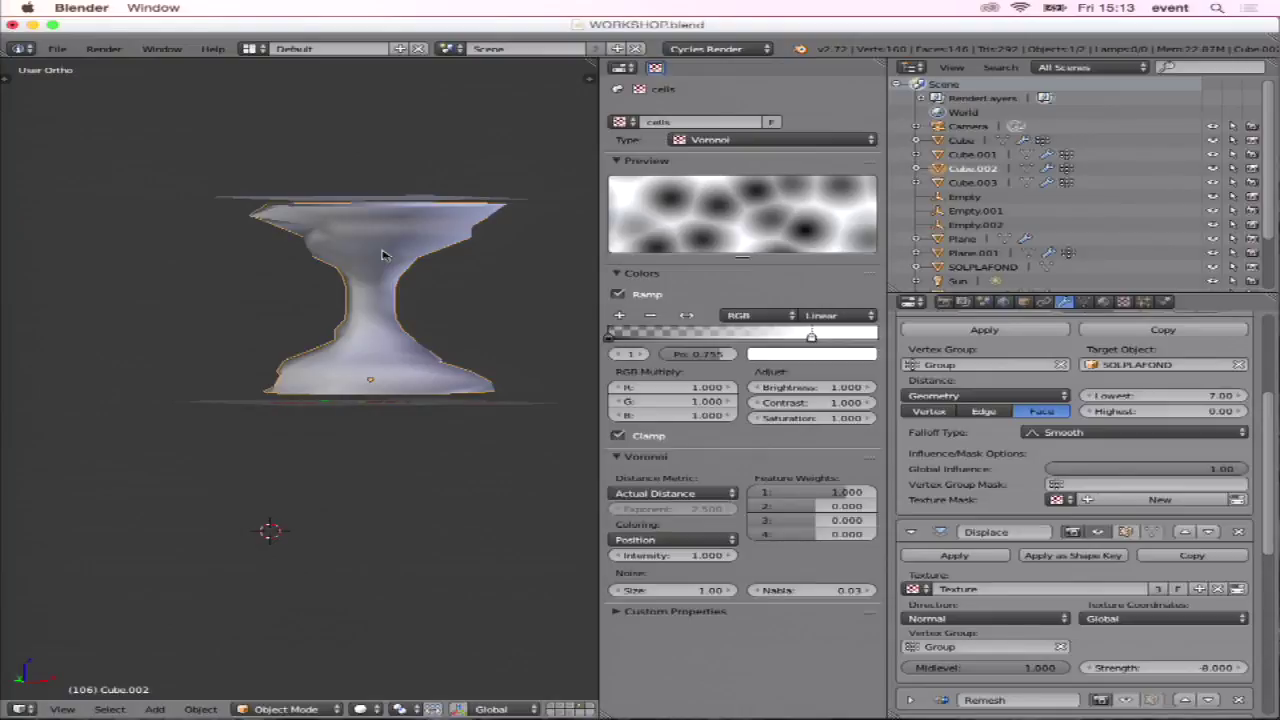
key("g")
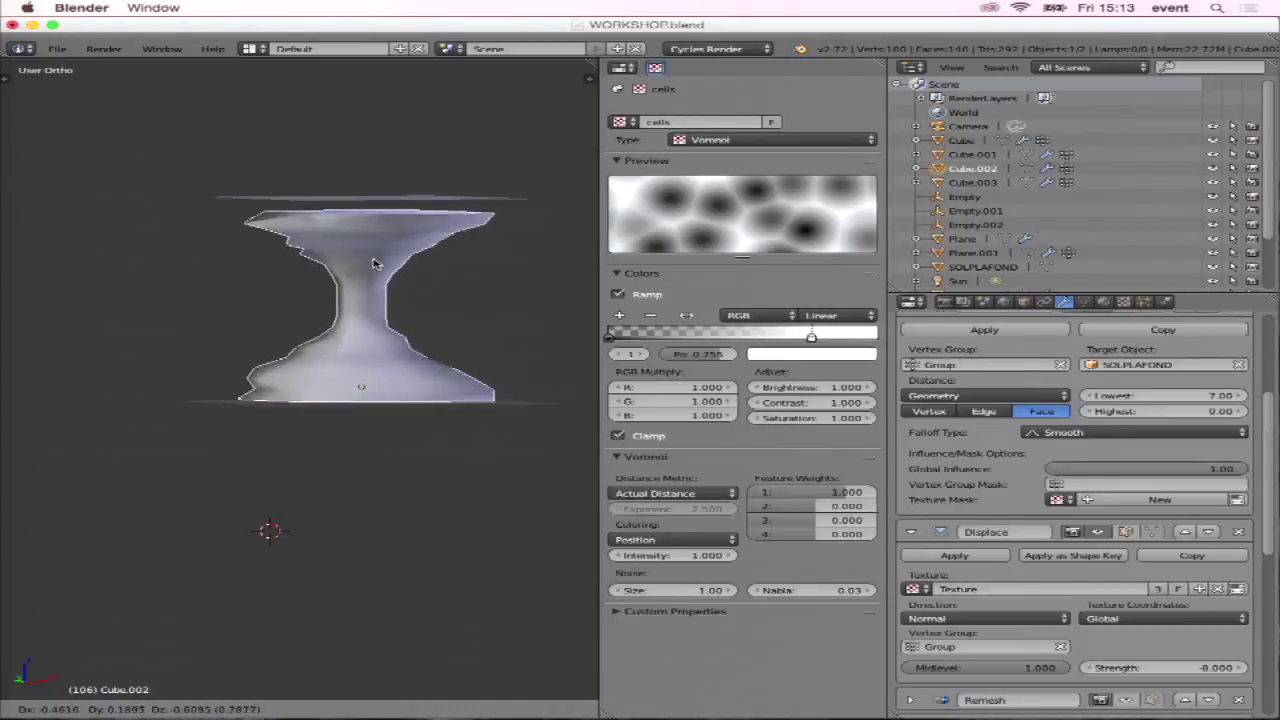
right_click(378, 246)
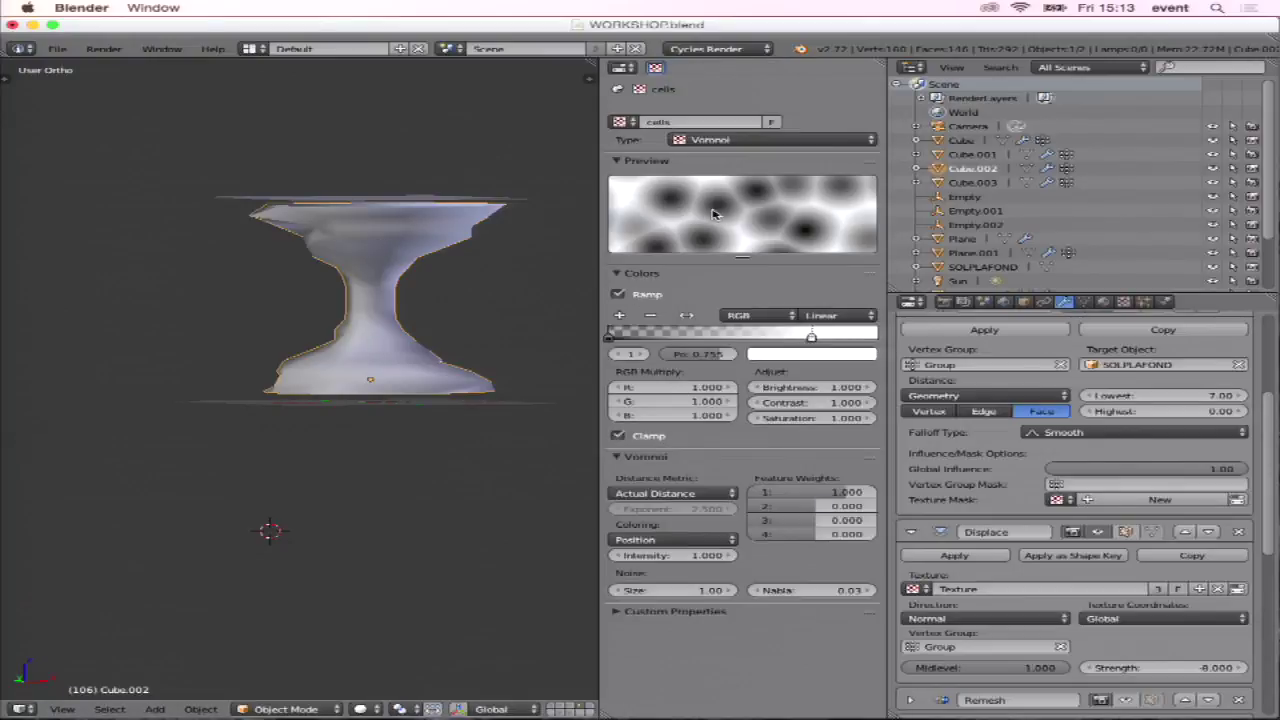
key("g")
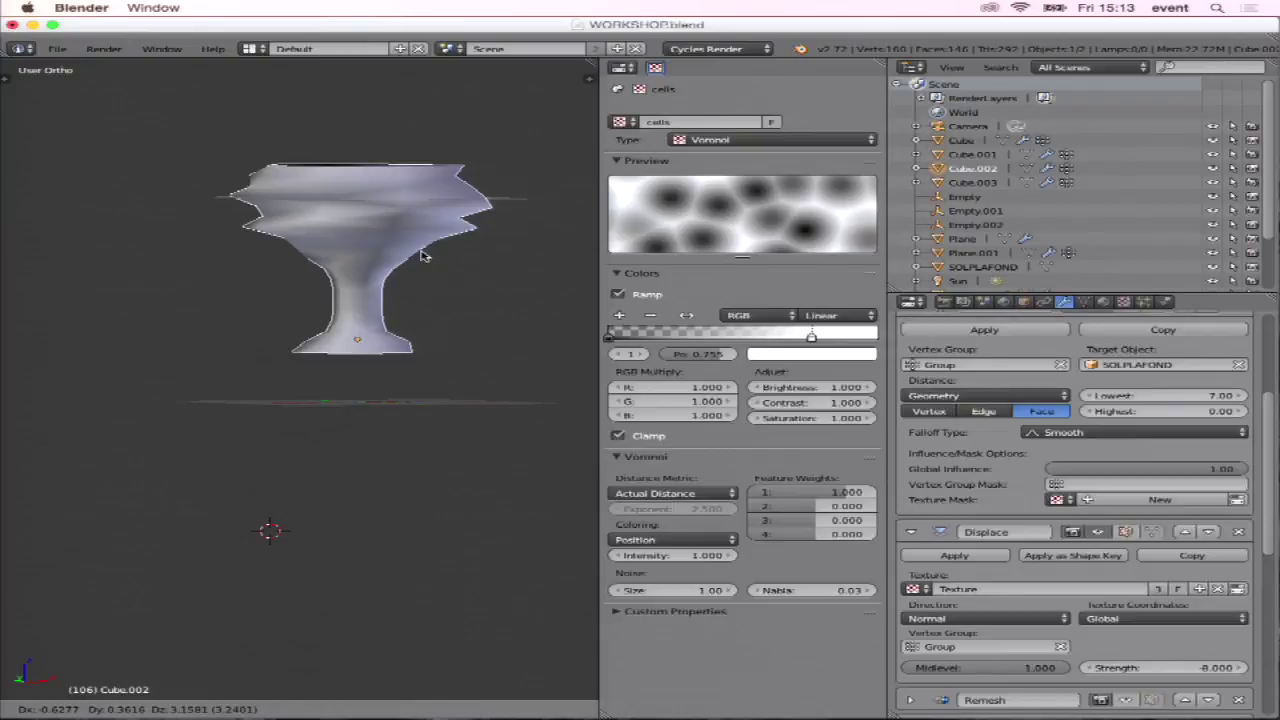
right_click(421, 256)
scroll(1062, 519, "up", 2)
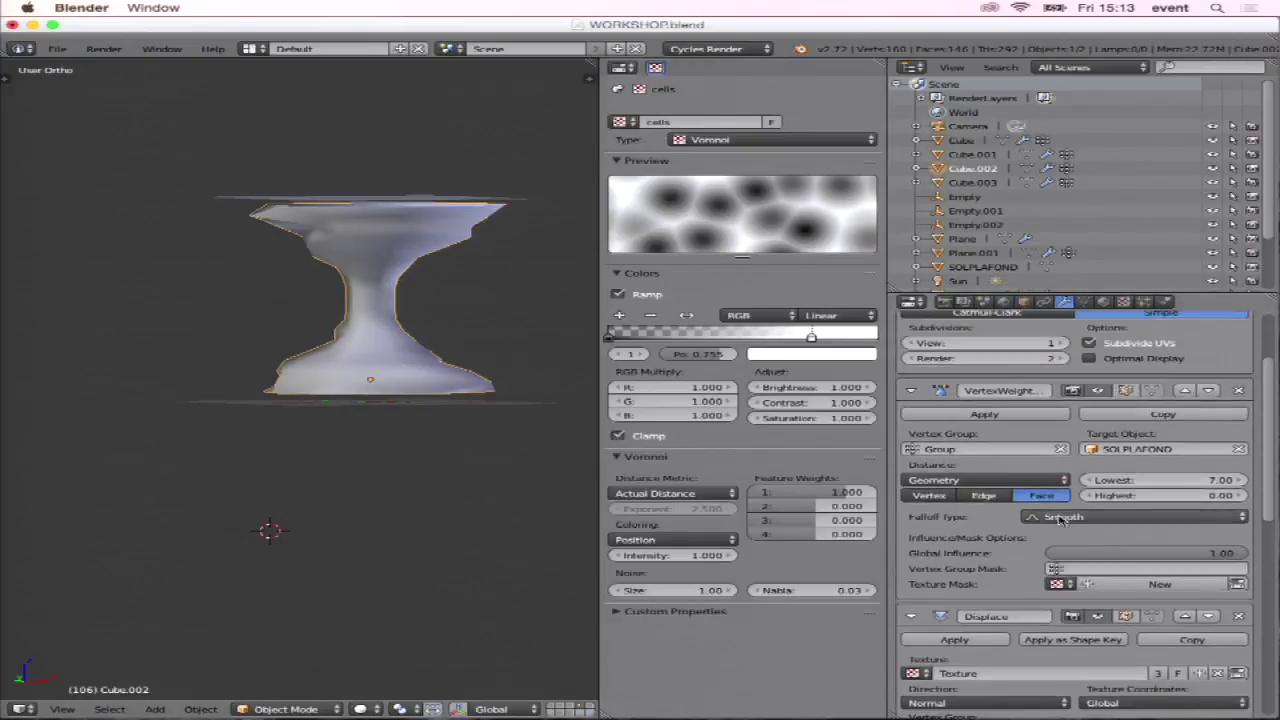
Re-enable the Remesh and Wireframe modifiers in the viewport and start moving Cube.002 upward.
scroll(1060, 515, "down", 6)
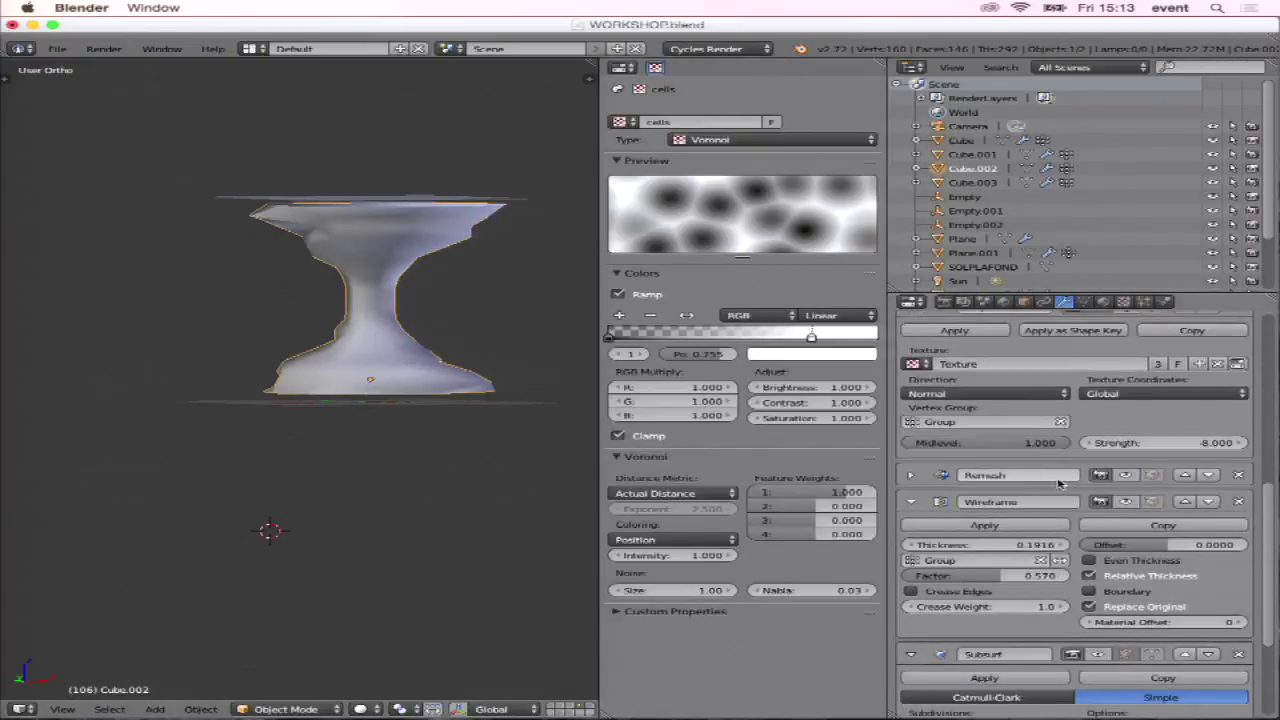
left_click(1126, 476)
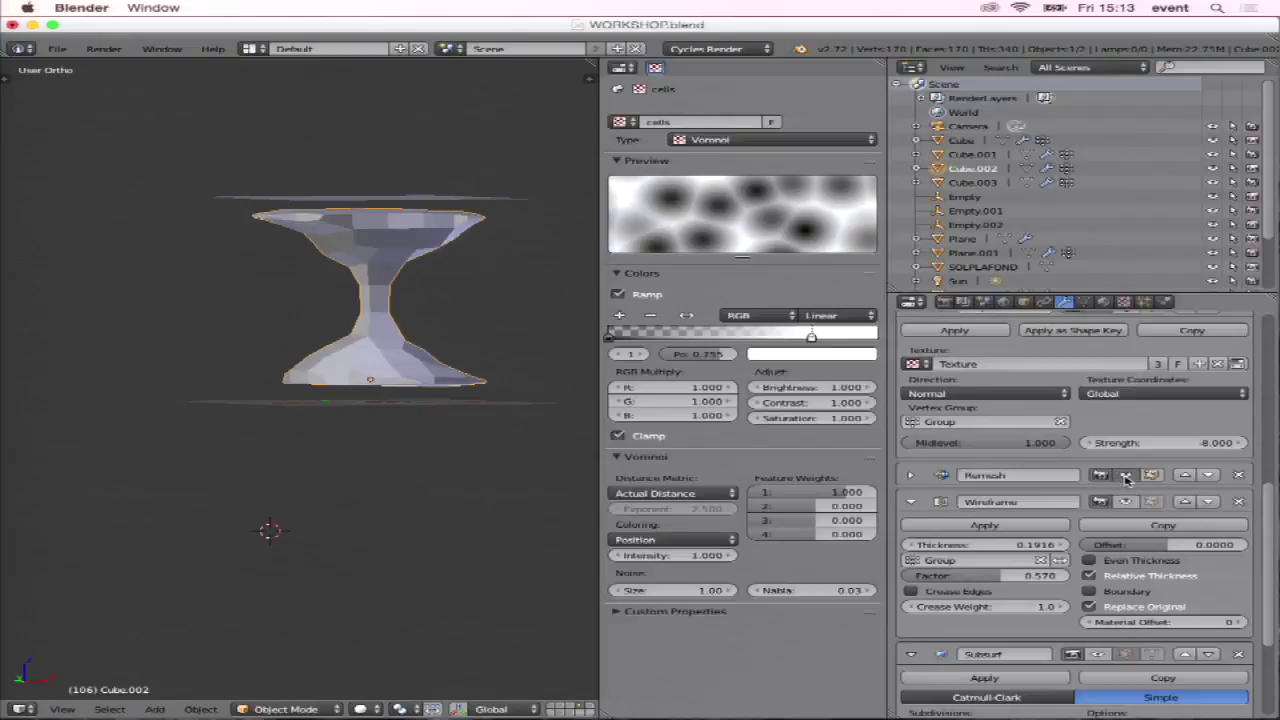
left_click(1126, 501)
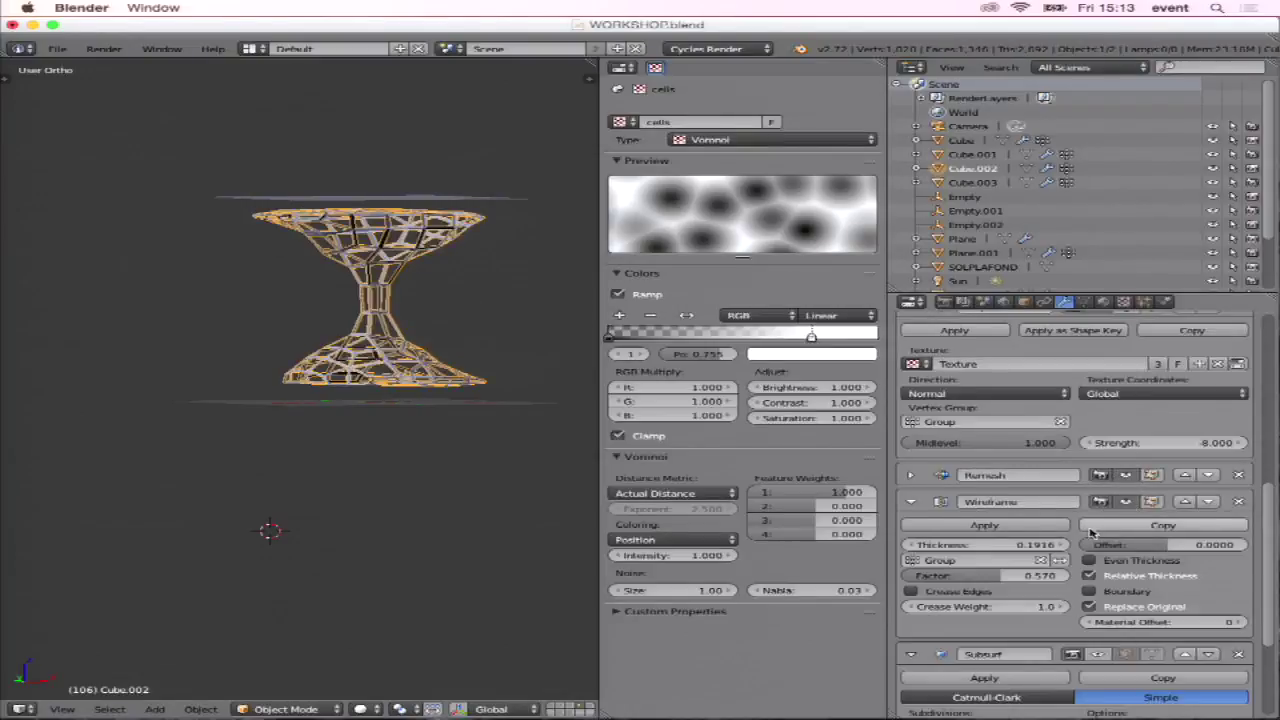
scroll(1092, 533, "up", 1)
key("g")
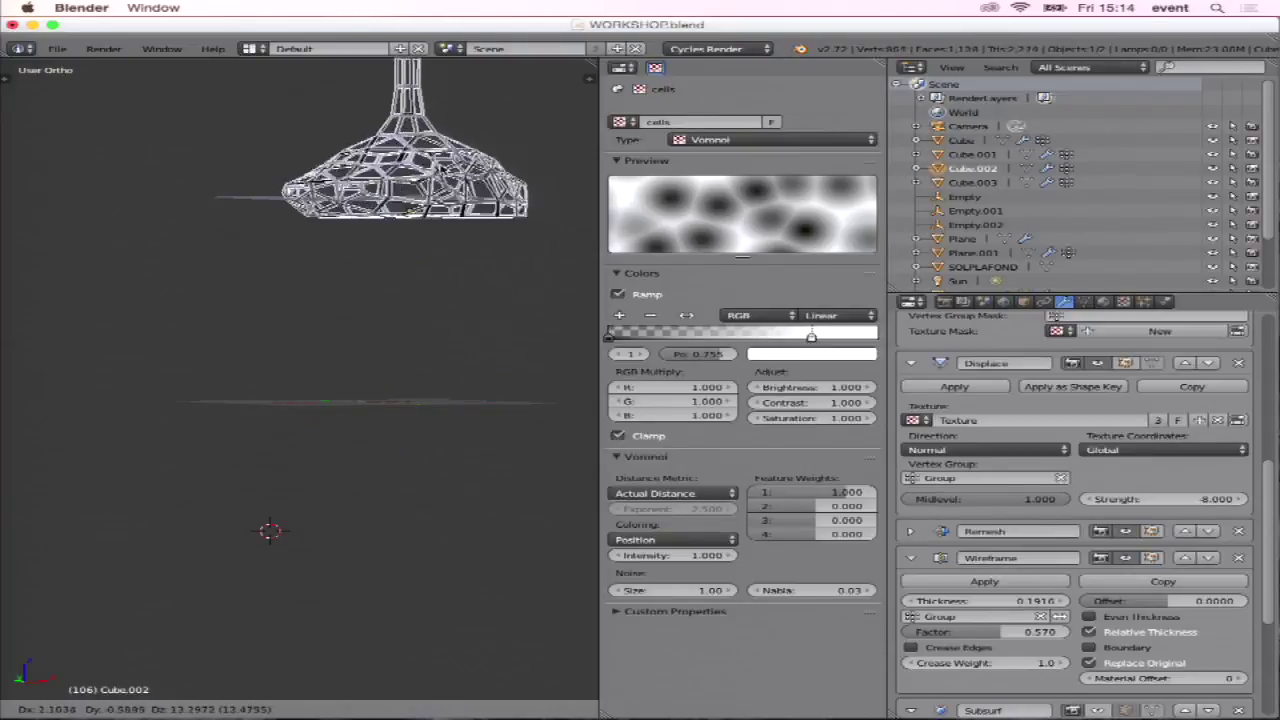
Confirm the lattice's raised position and orbit to look down at the planes.
left_click(440, 168)
middle_click_drag(428, 198, 450, 260)
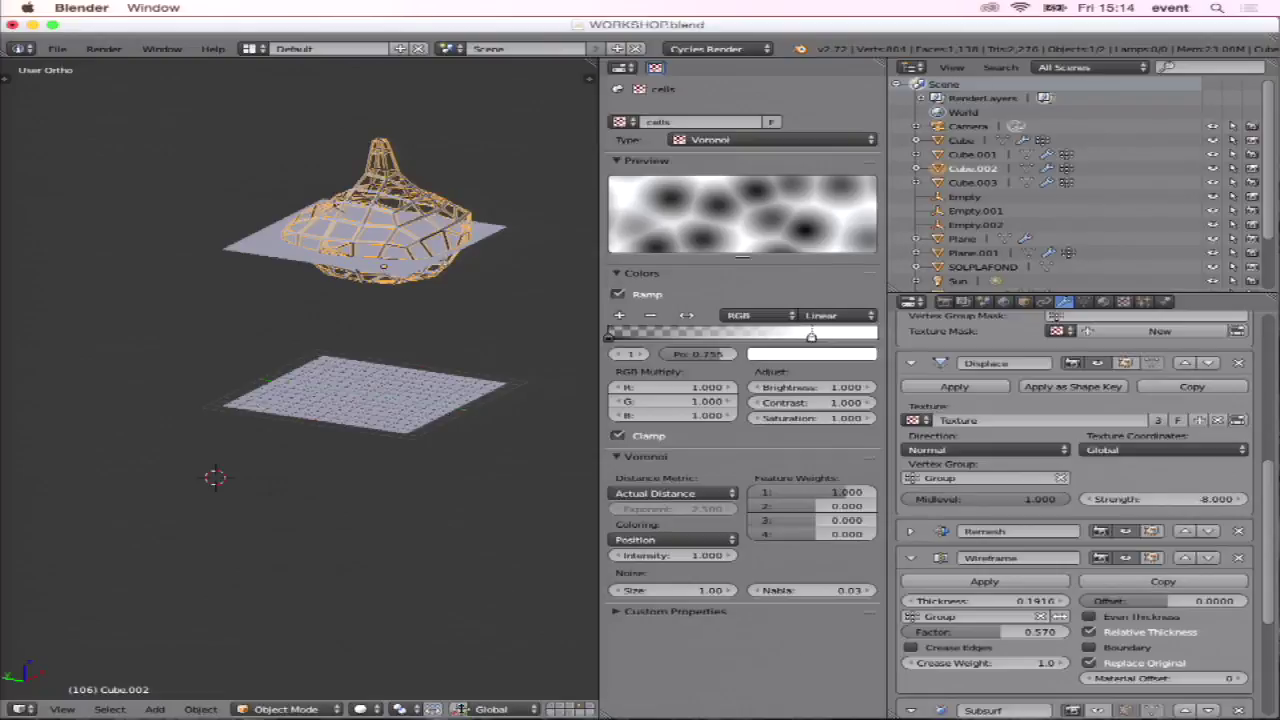
scroll(470, 706, "down", 2)
scroll(440, 708, "down", 3)
scroll(420, 710, "down", 2)
Check other scene layers, including the sculpted figure's, then return to the planes and lattice layer.
left_click(398, 711)
left_click(404, 711)
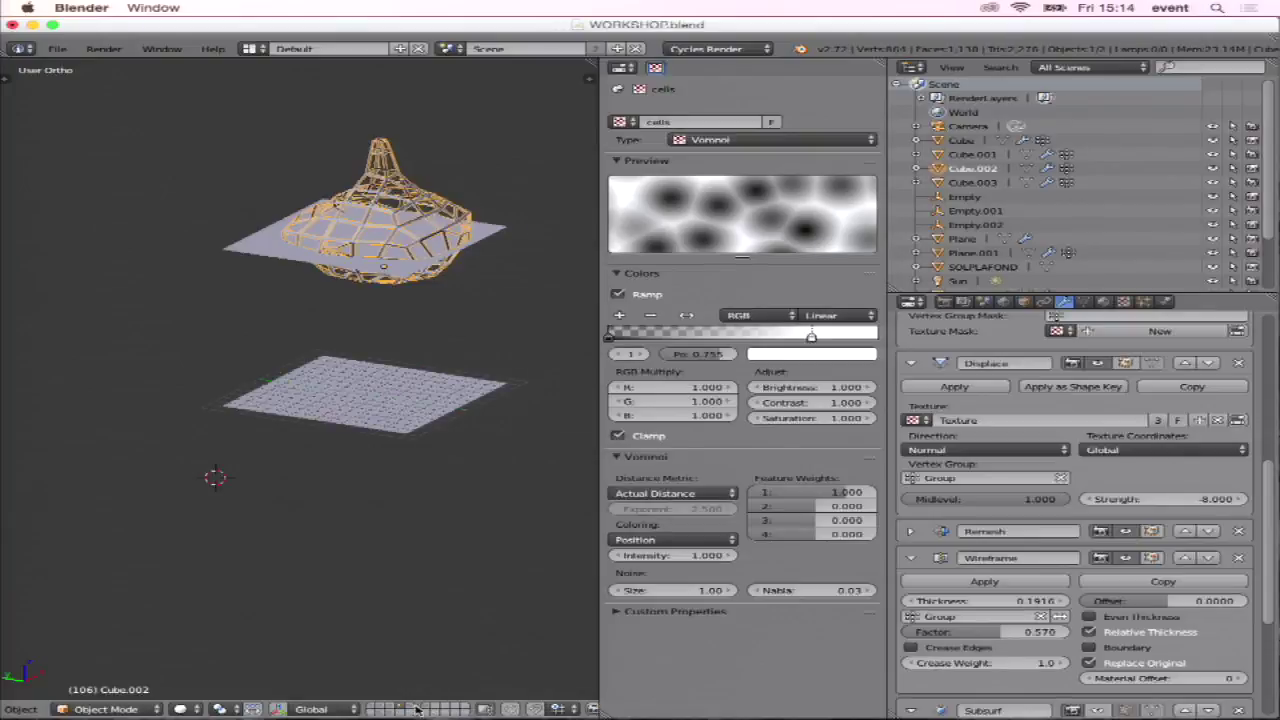
left_click(391, 709)
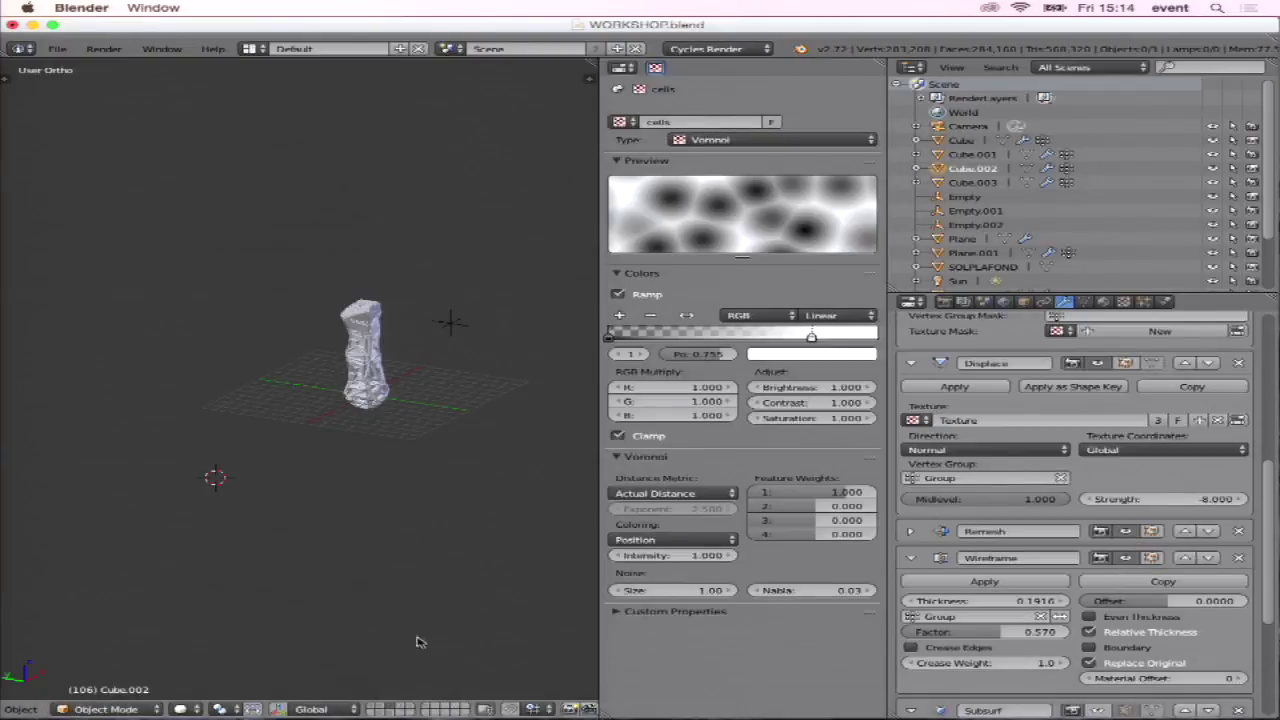
left_click(403, 710)
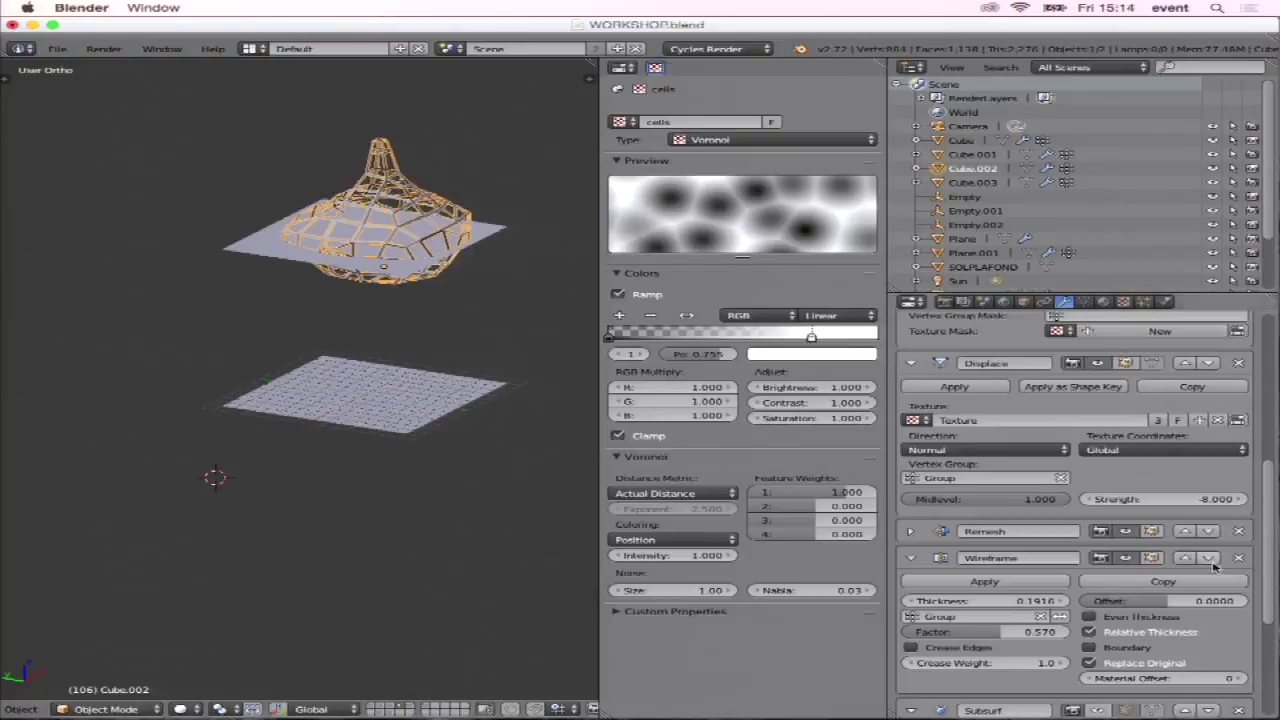
scroll(1088, 465, "down", 2)
scroll(1088, 465, "down", 2)
scroll(1088, 465, "up", 3)
scroll(1088, 465, "up", 3)
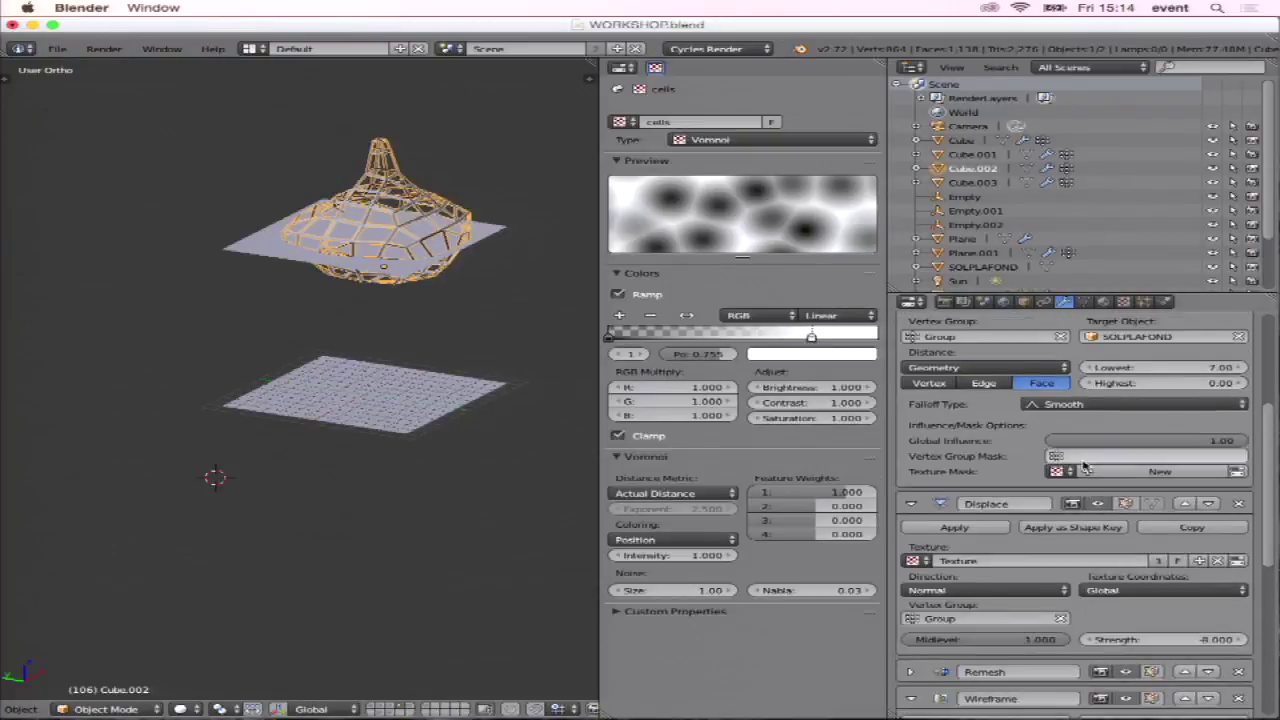
scroll(1088, 465, "up", 3)
scroll(1088, 465, "up", 3)
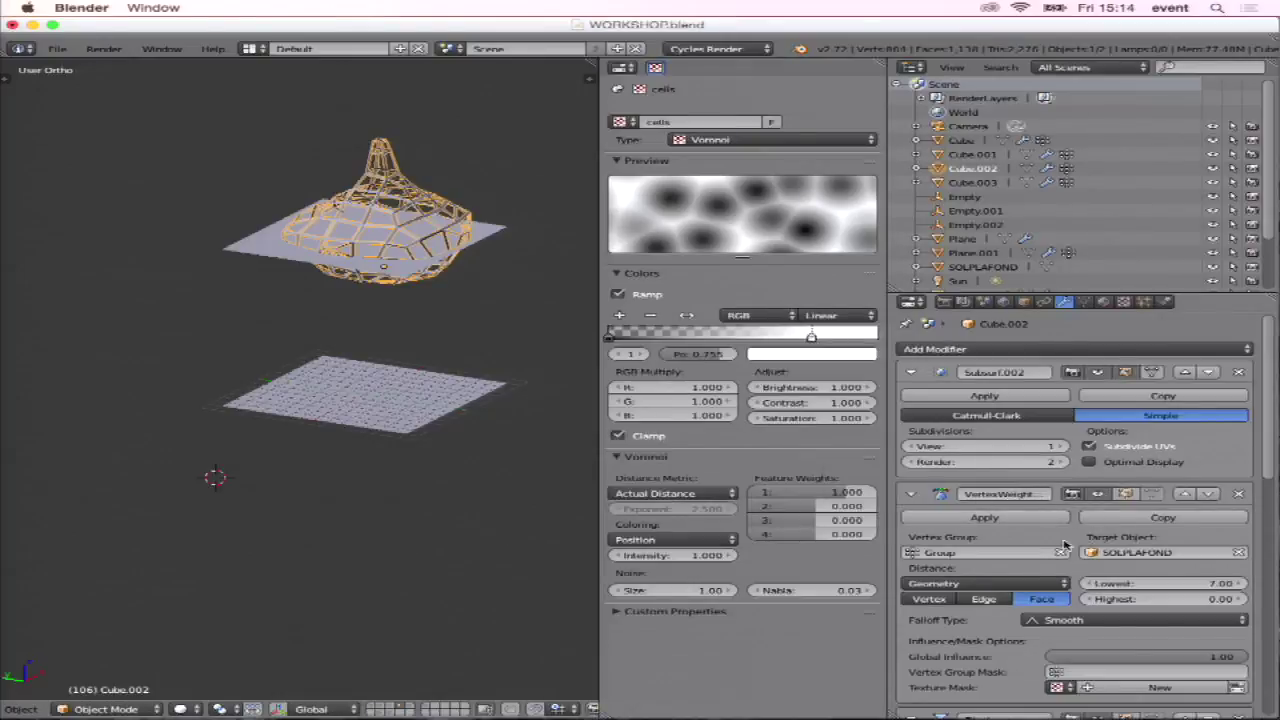
Compare Geometry, Edge and Face proximity distances, settling on Face, and begin lowering Cube.002.
scroll(1065, 545, "down", 2)
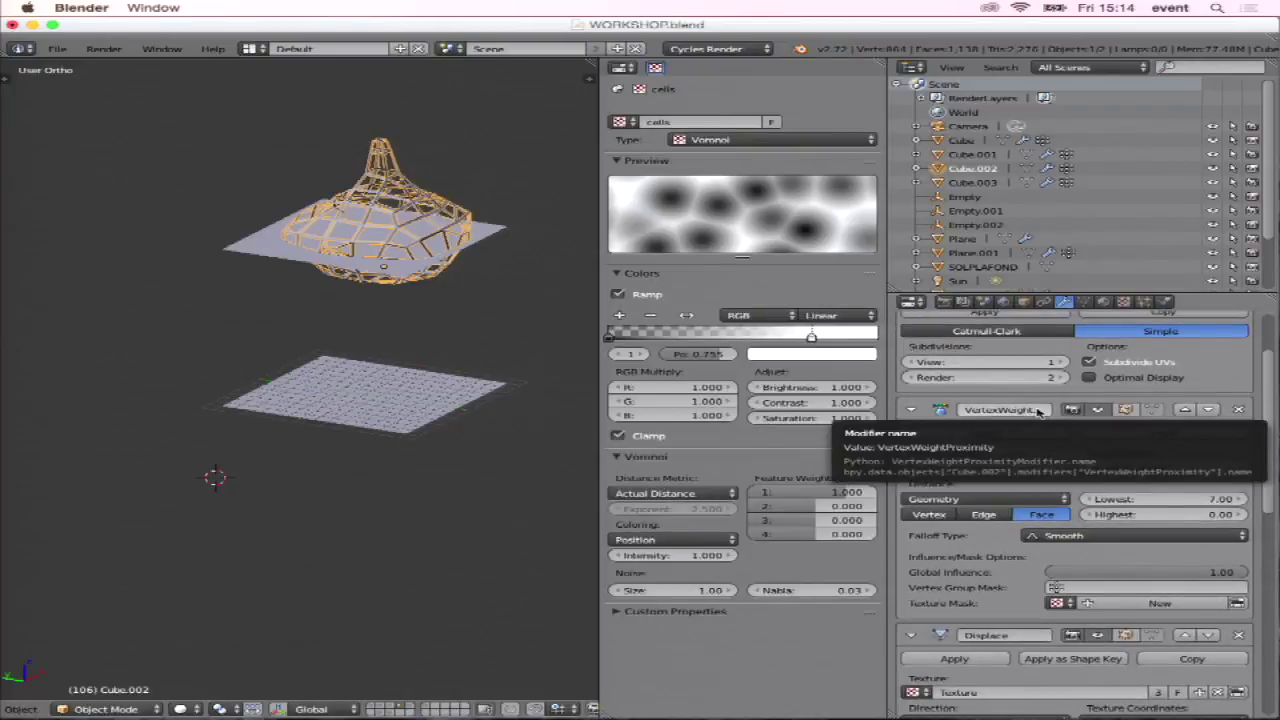
left_click(990, 499)
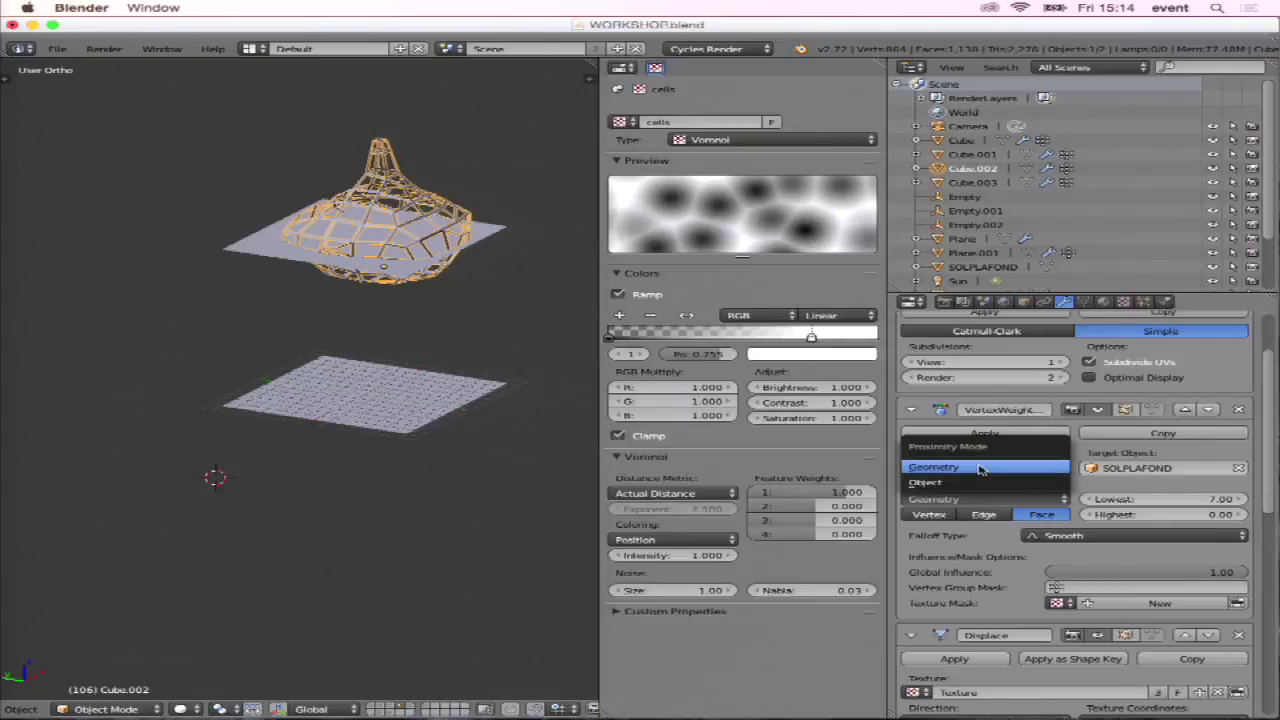
left_click(980, 469)
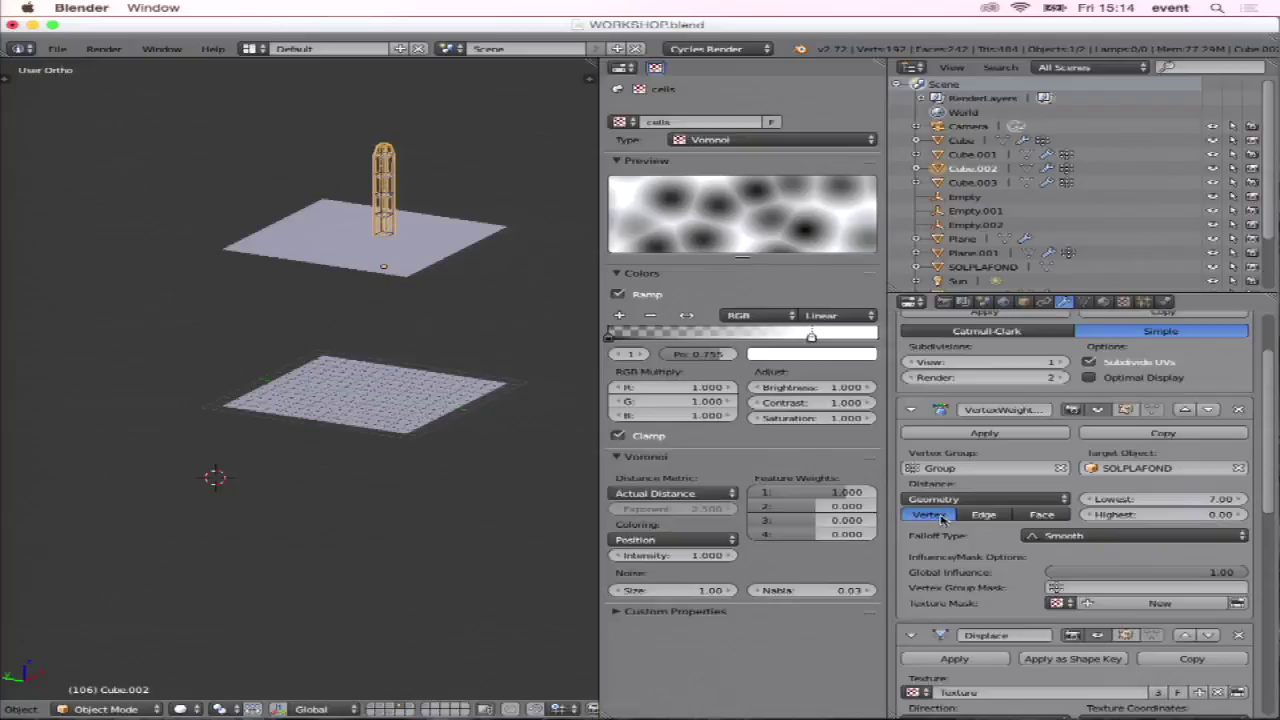
left_click(970, 518)
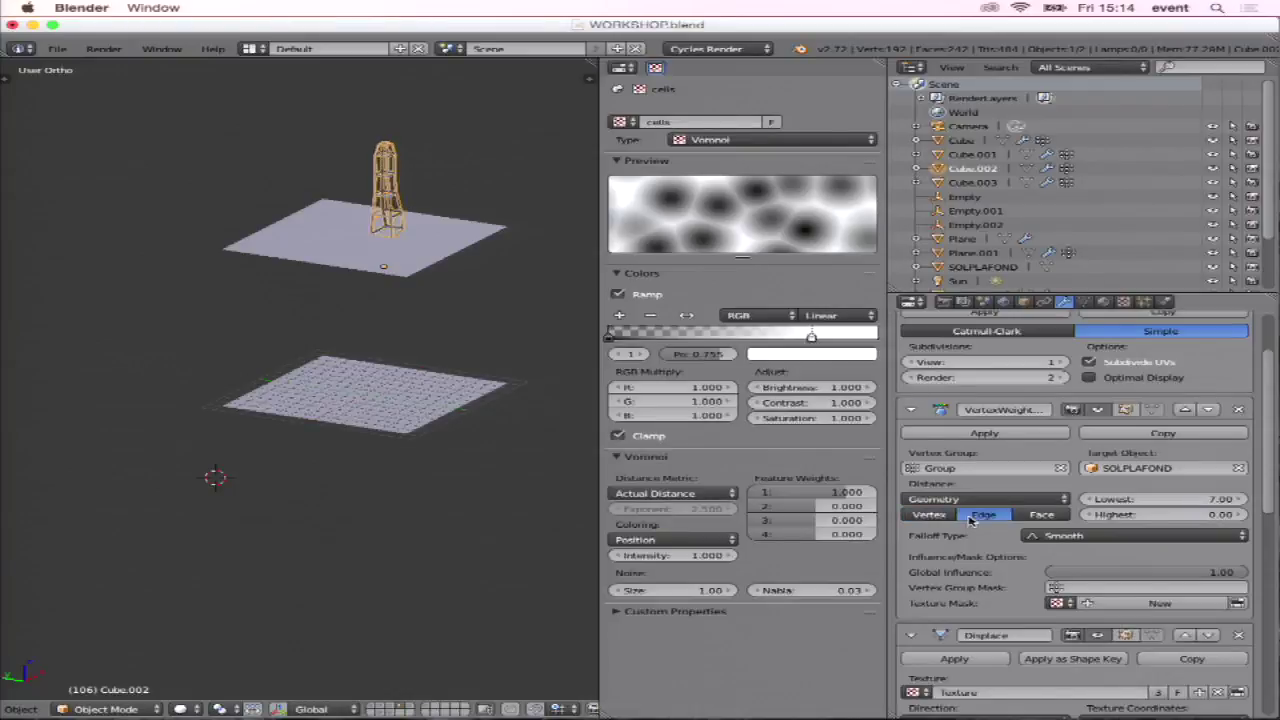
left_click(1033, 516)
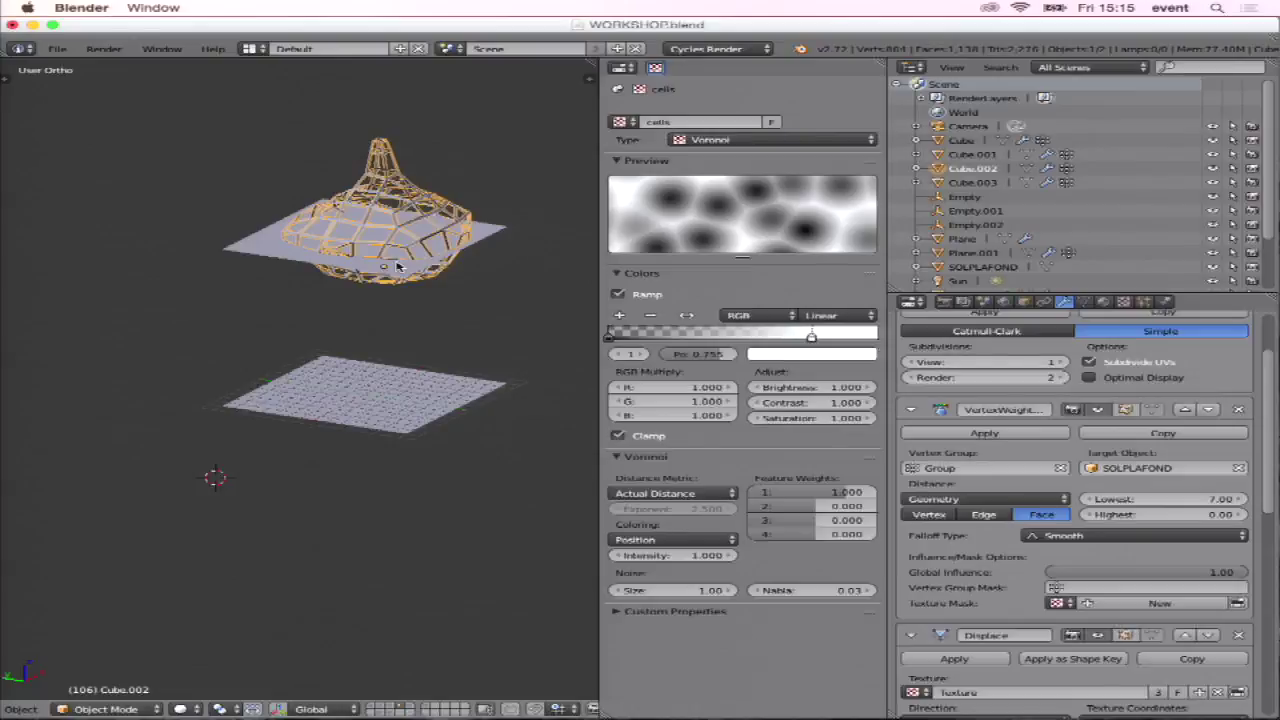
key("g")
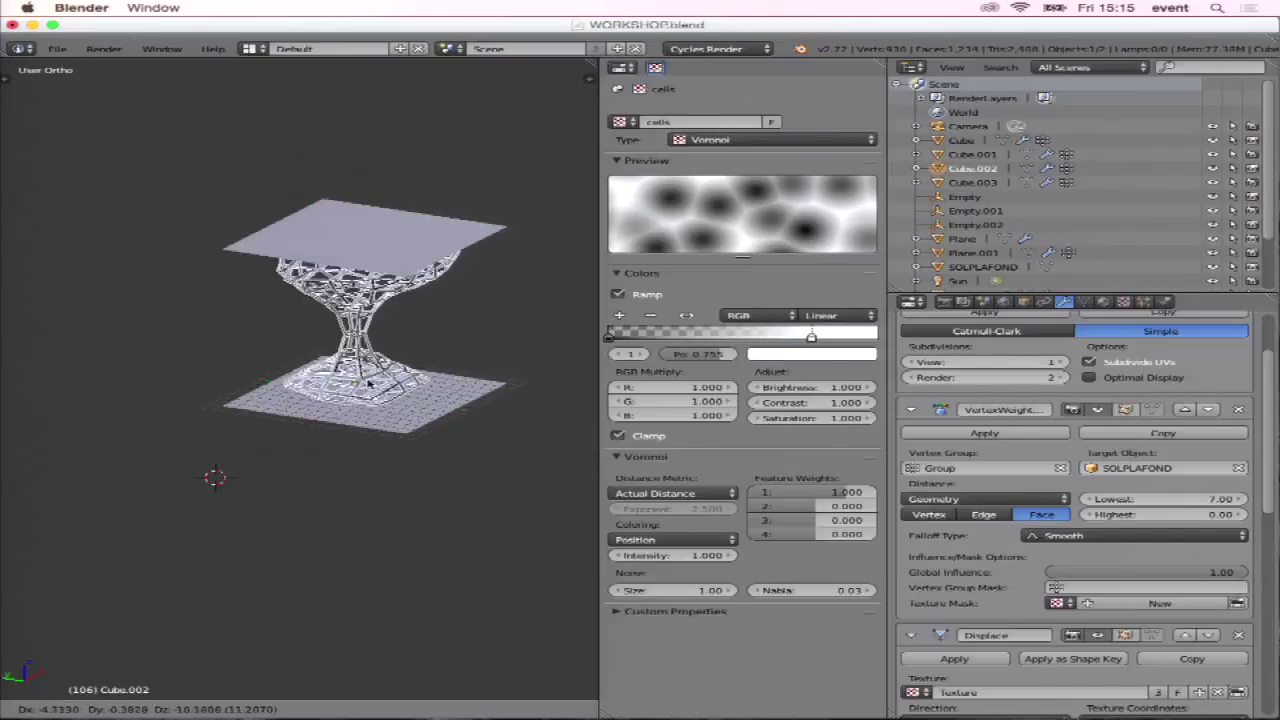
Set Cube.002 down as a goblet lattice between the planes, inspect it, then switch to an empty layer.
left_click(370, 382)
mouse_move(362, 360)
middle_mouse_down()
mouse_move(317, 309)
mouse_move(393, 300)
middle_mouse_up()
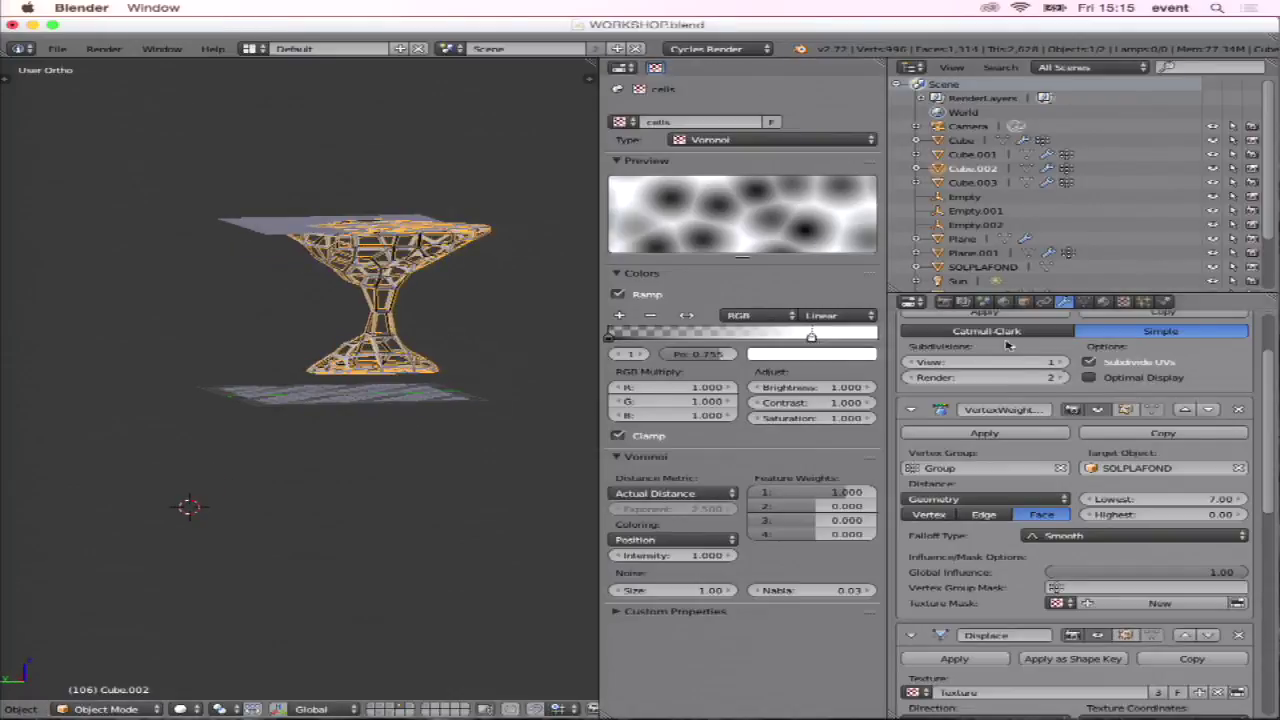
scroll(1048, 392, "down", 2)
scroll(1048, 392, "down", 3)
scroll(1048, 392, "down", 2)
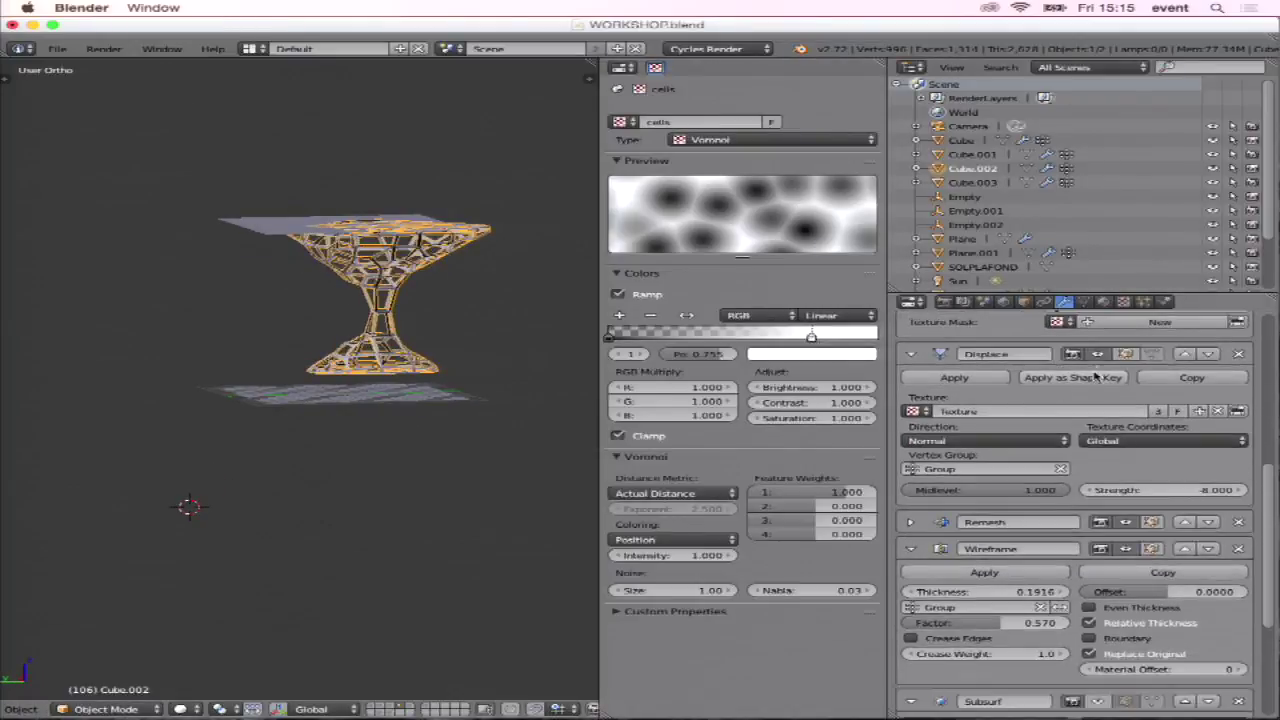
scroll(1095, 376, "down", 2)
scroll(1075, 397, "down", 3)
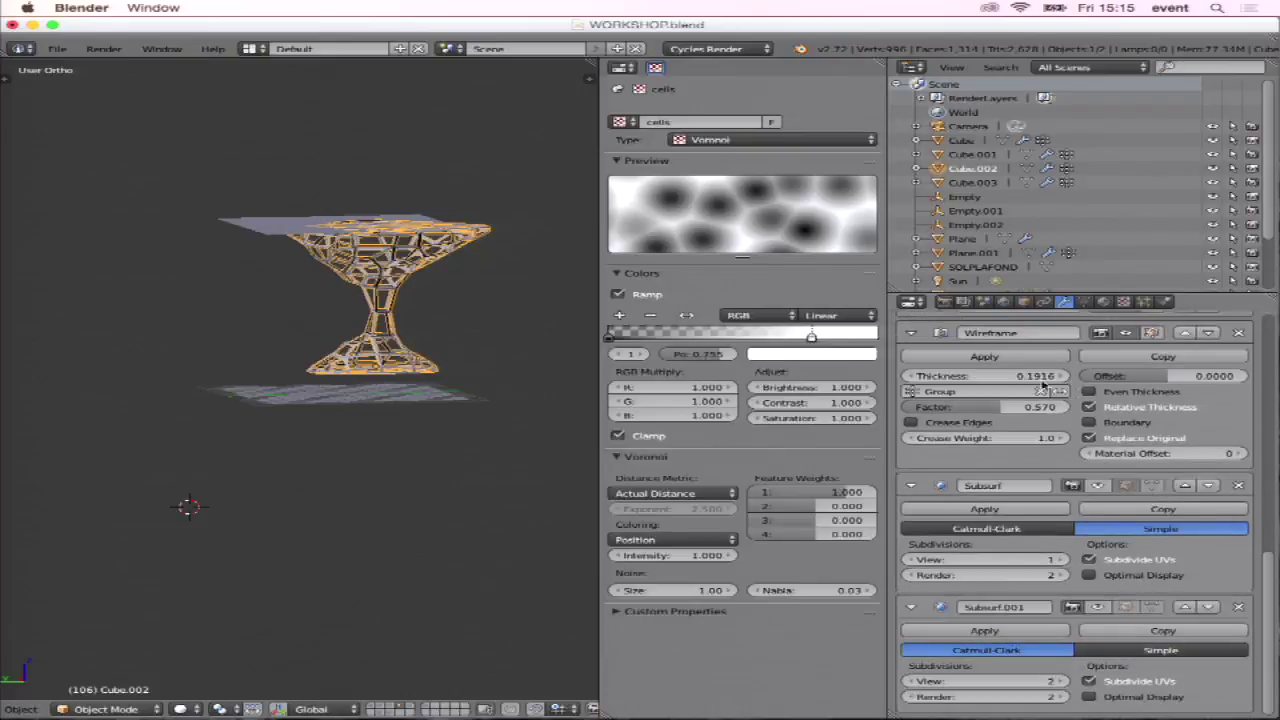
middle_click_drag(491, 319, 455, 321)
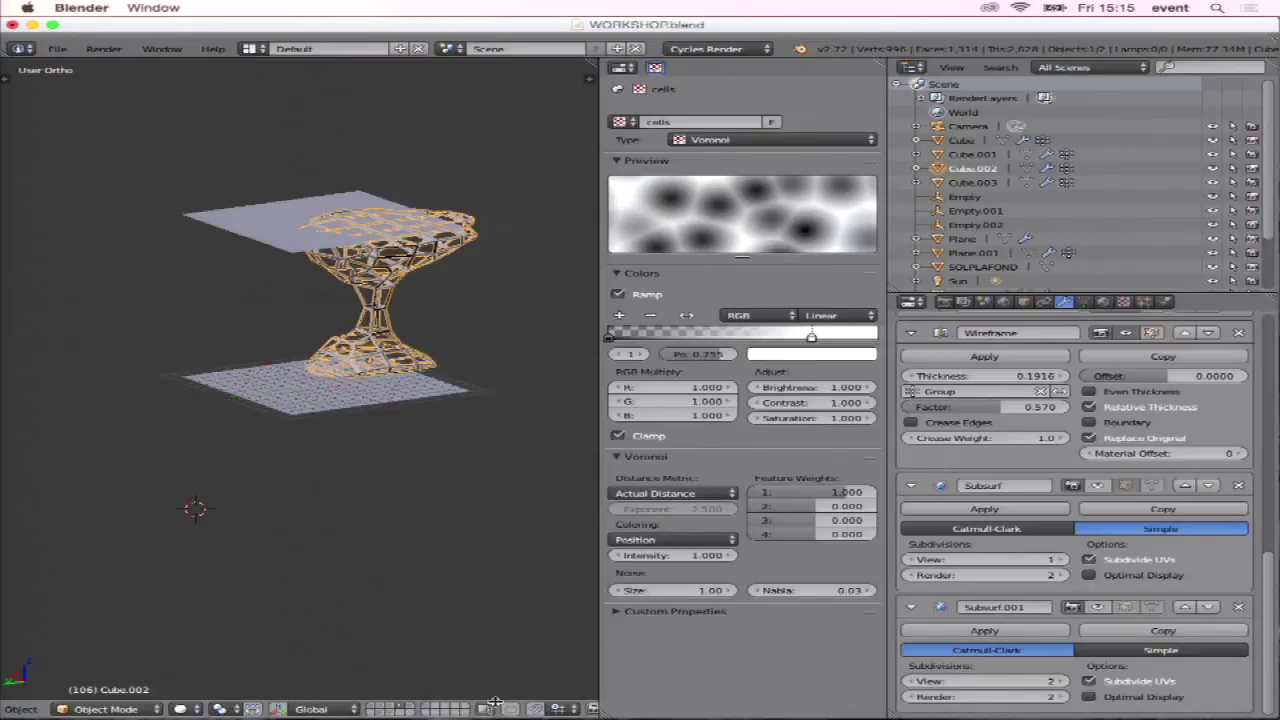
left_click(441, 712)
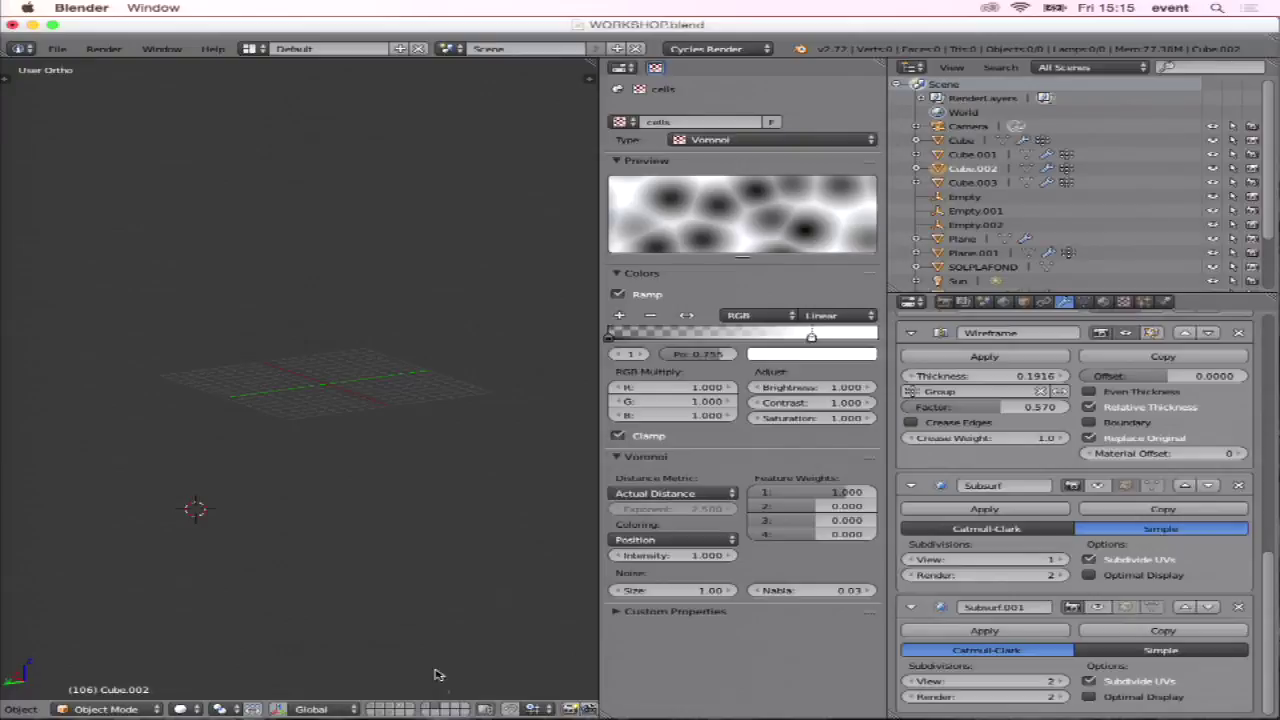
Place the 3D cursor at the world origin of the empty layer's grid.
middle_click_drag(338, 418, 363, 430)
mouse_move(397, 346)
middle_mouse_down()
mouse_move(357, 380)
mouse_move(317, 385)
middle_mouse_up()
scroll(317, 384, "up", 3)
left_click(344, 364)
scroll(441, 368, "up", 1)
key("shift+a")
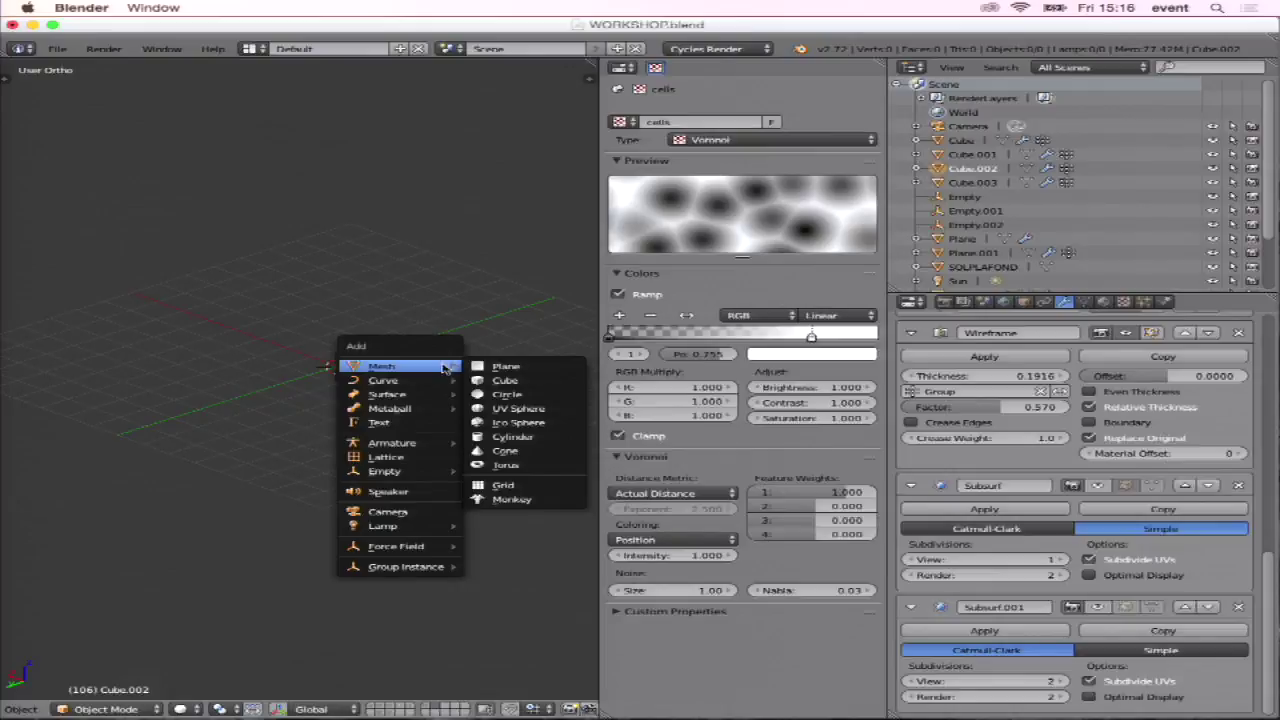
Add a plane at the origin and subdivide it once in Edit Mode.
left_click(490, 367)
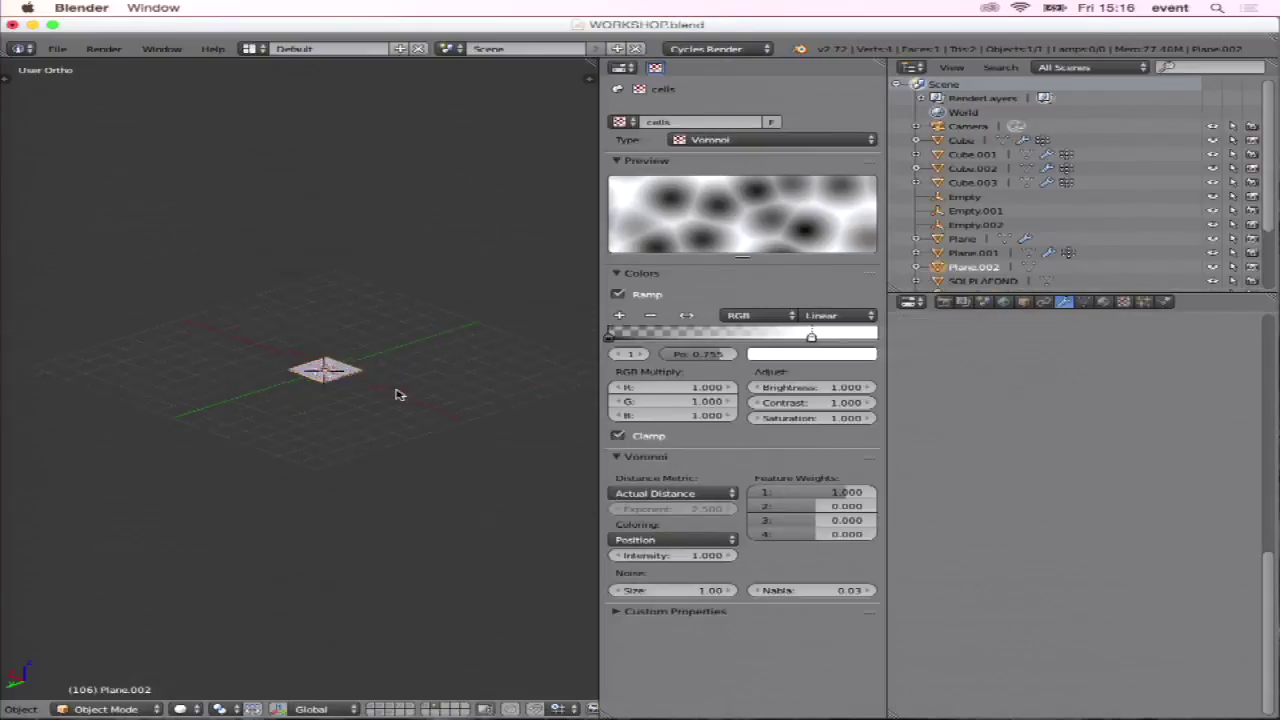
scroll(368, 388, "up", 5)
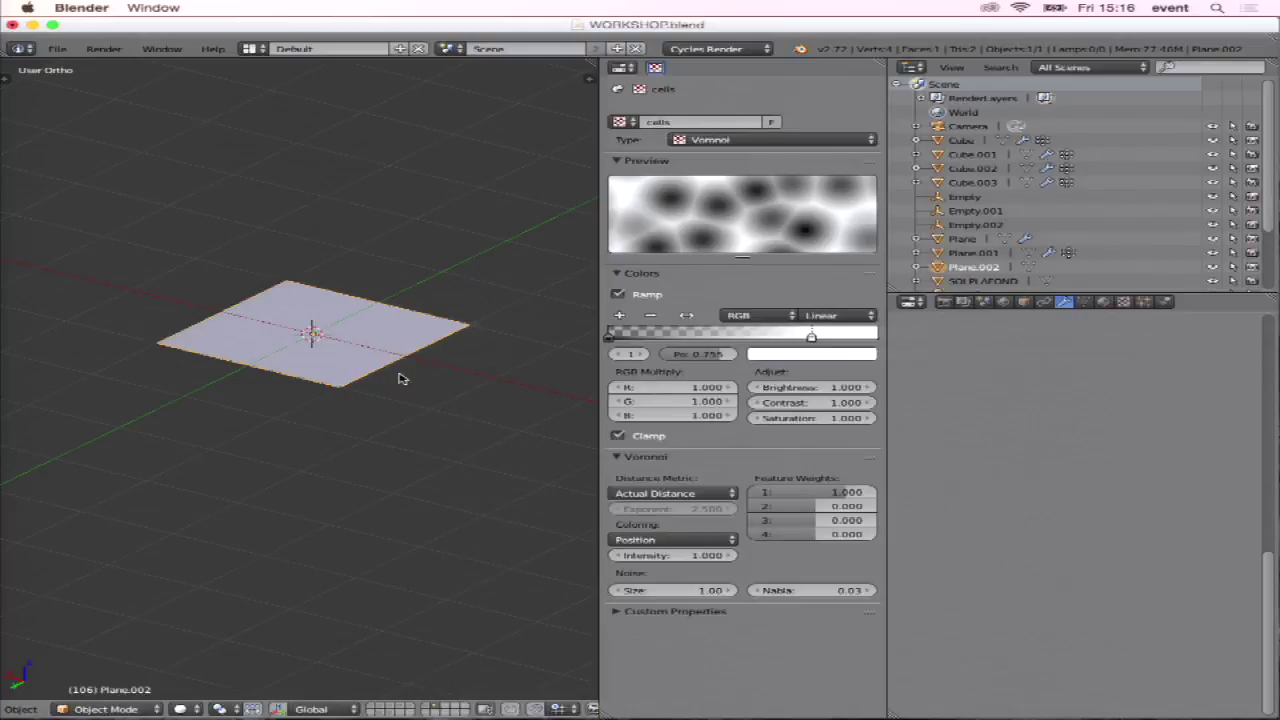
key("Tab")
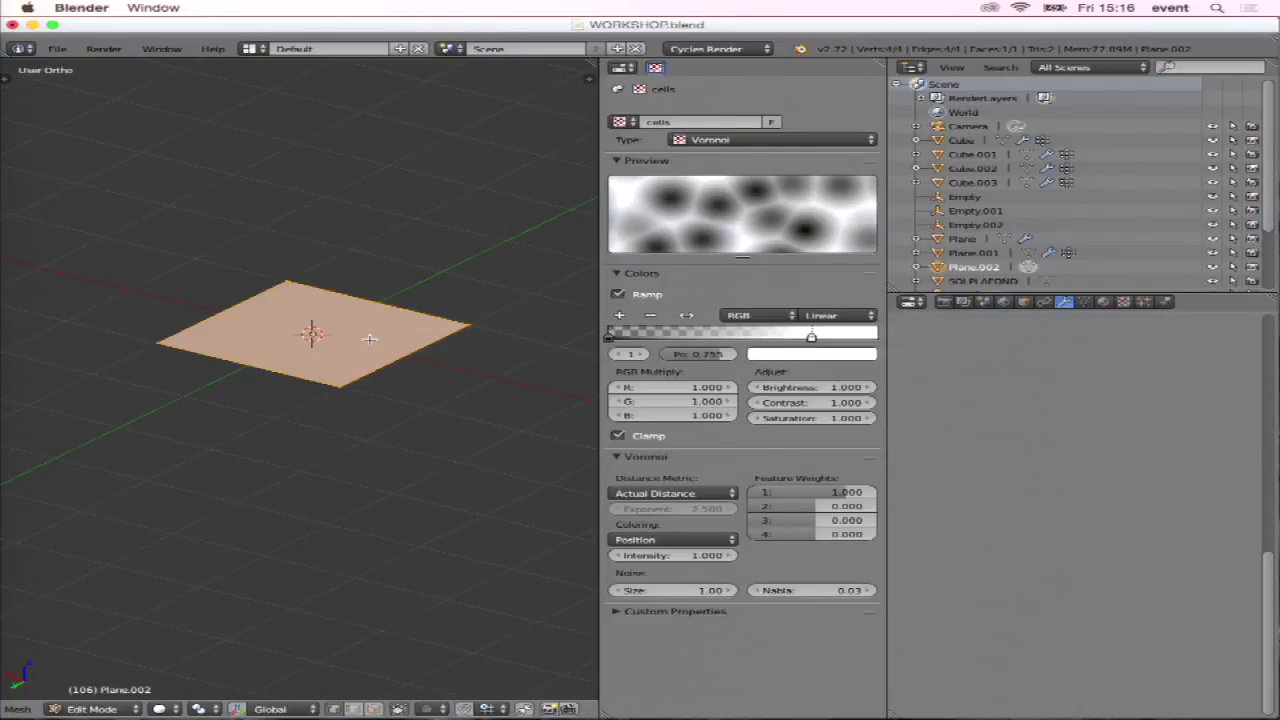
key("w")
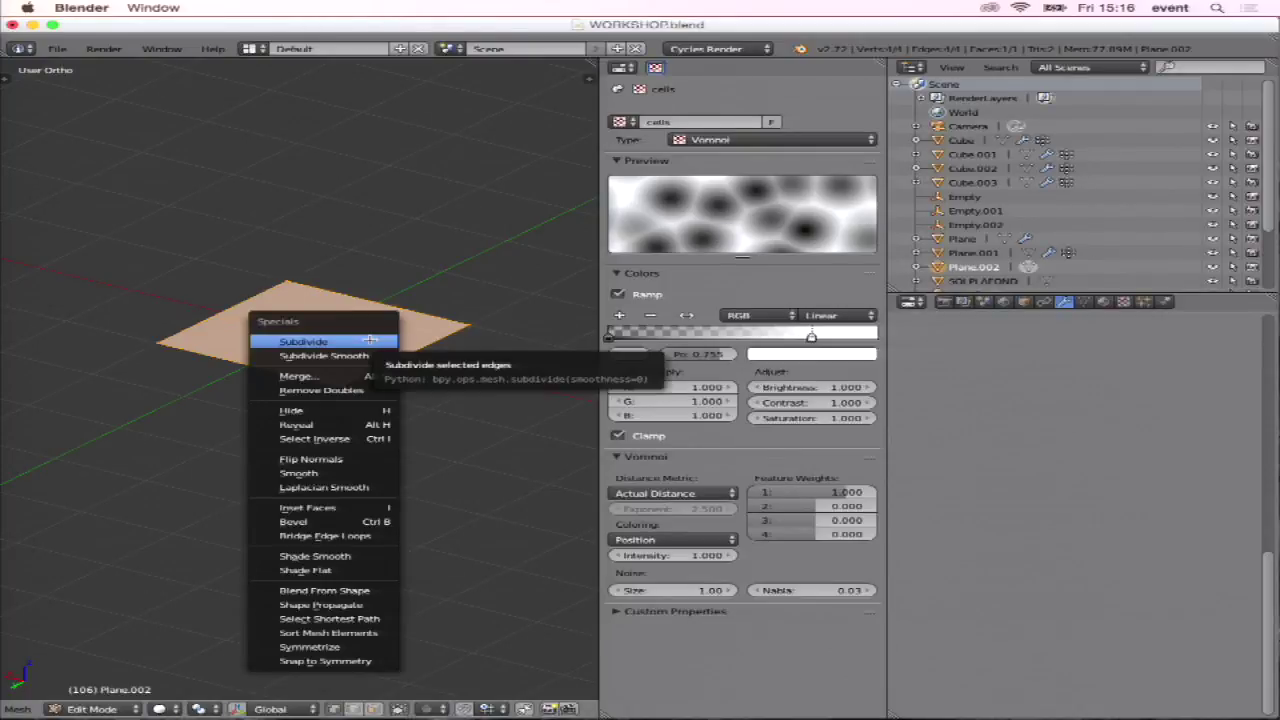
left_click(369, 340)
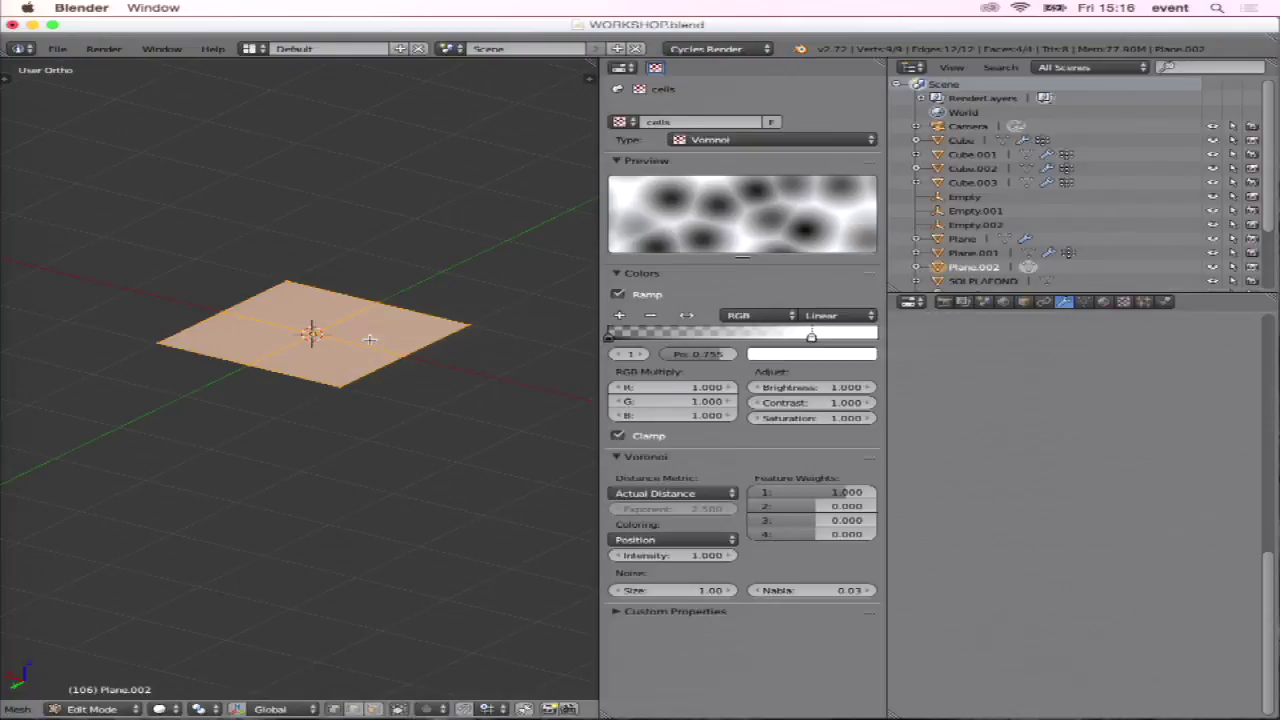
Raise the subdivision to 8 cuts, giving a grid of 100 vertices and 81 faces.
key("F6")
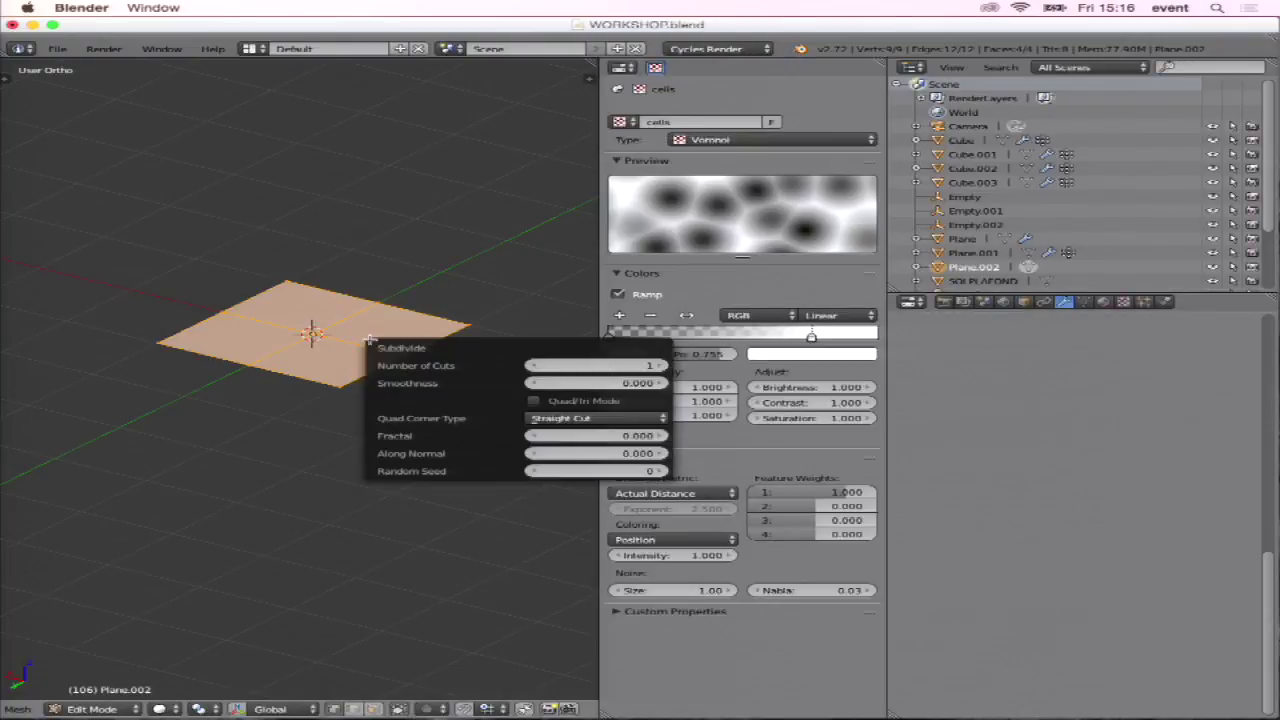
left_click(660, 365)
left_click(660, 365)
left_click(660, 365)
left_click(660, 365)
left_click(660, 365)
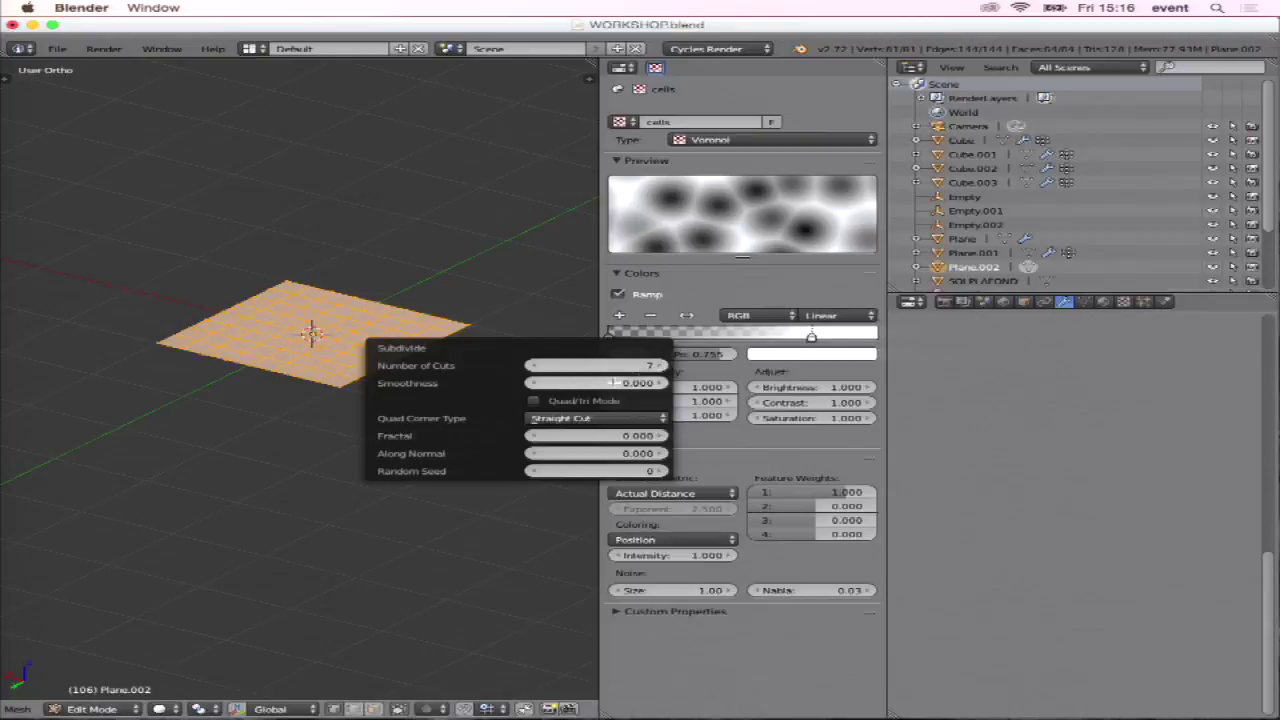
left_click(660, 365)
left_click(660, 365)
left_click(271, 456)
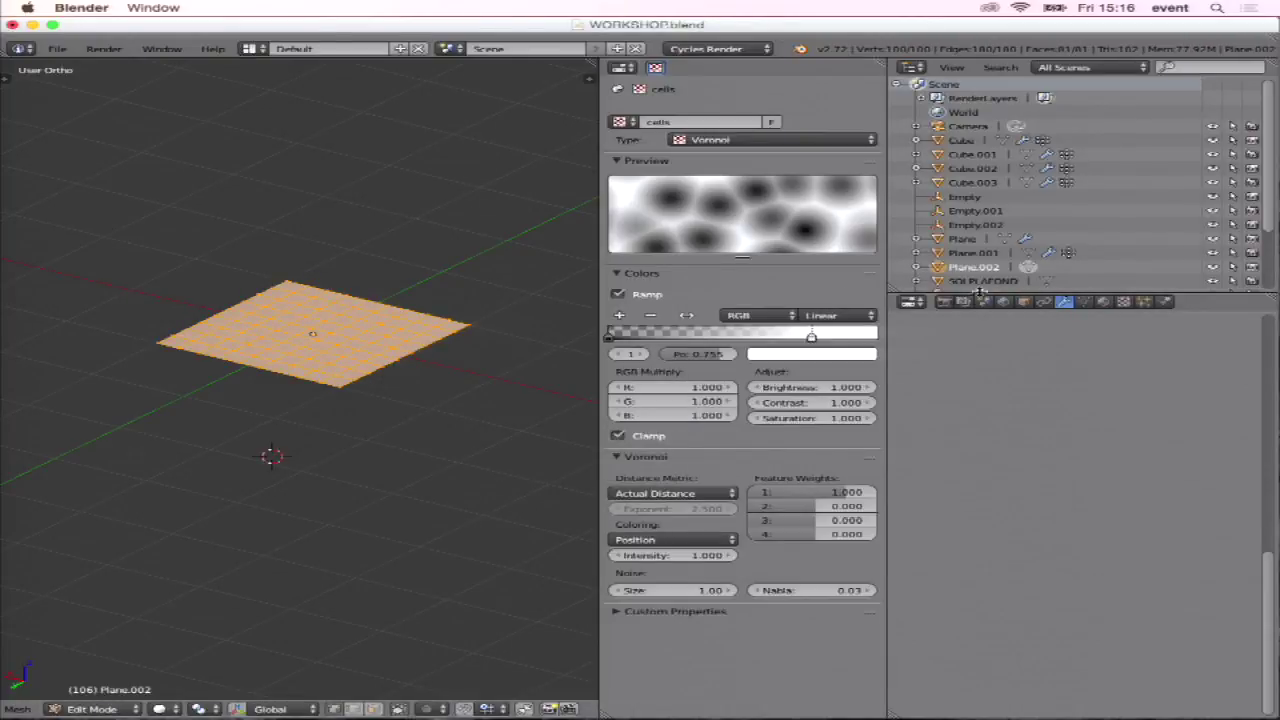
left_click(1083, 303)
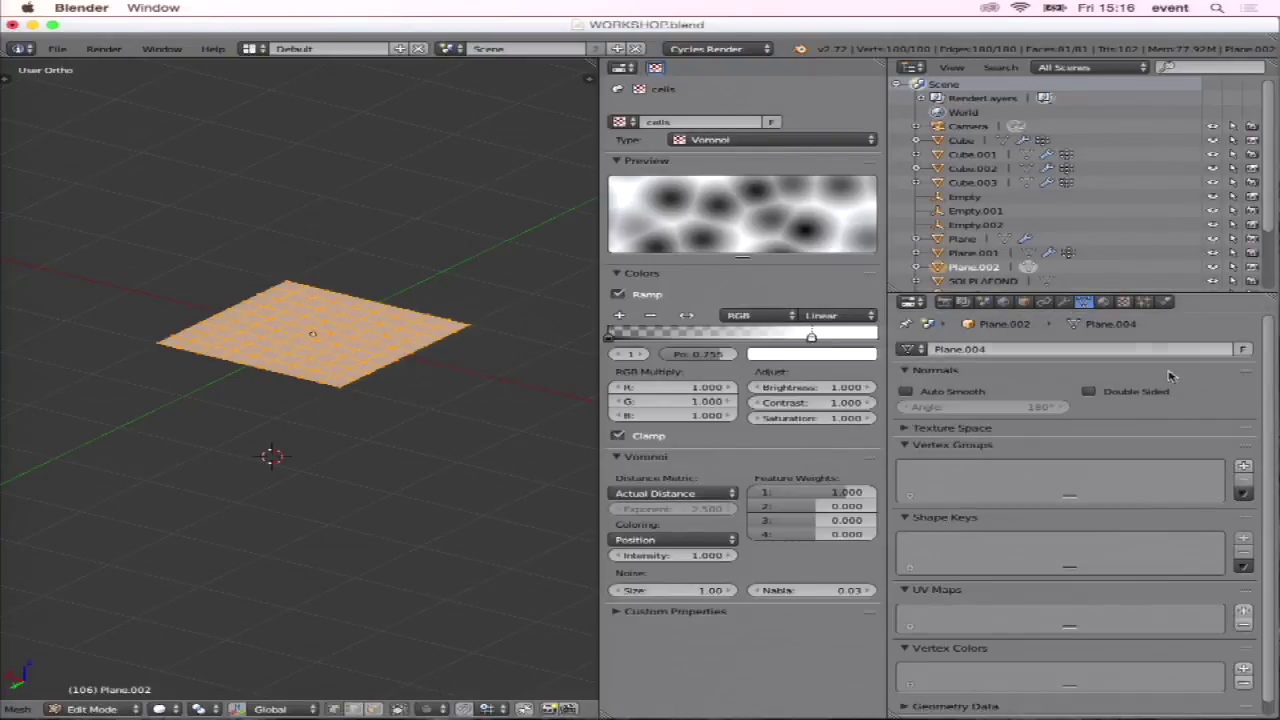
Add a vertex group to Plane.002 and clear its default name 'Group' to rename it.
left_click(1243, 466)
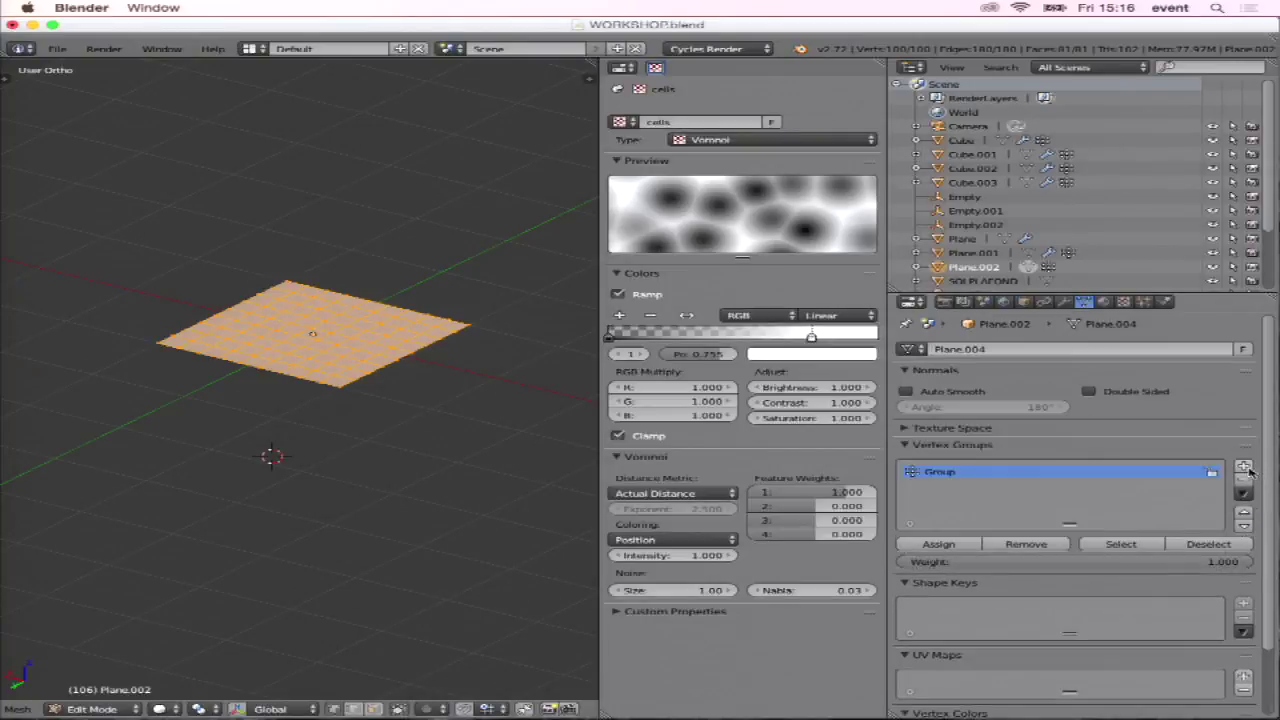
double_click(943, 477)
key("BackSpace")
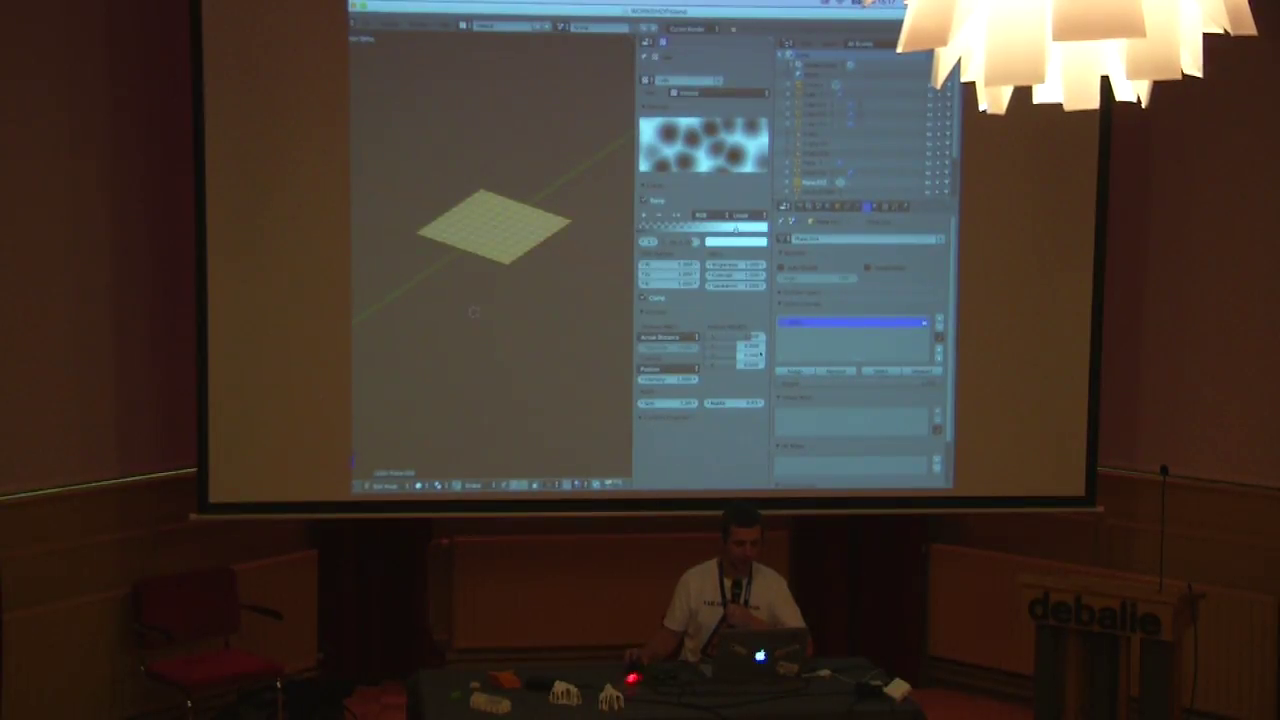
Switch Plane.002 to Weight Paint mode to inspect it, then back into Edit Mode.
left_click(420, 485)
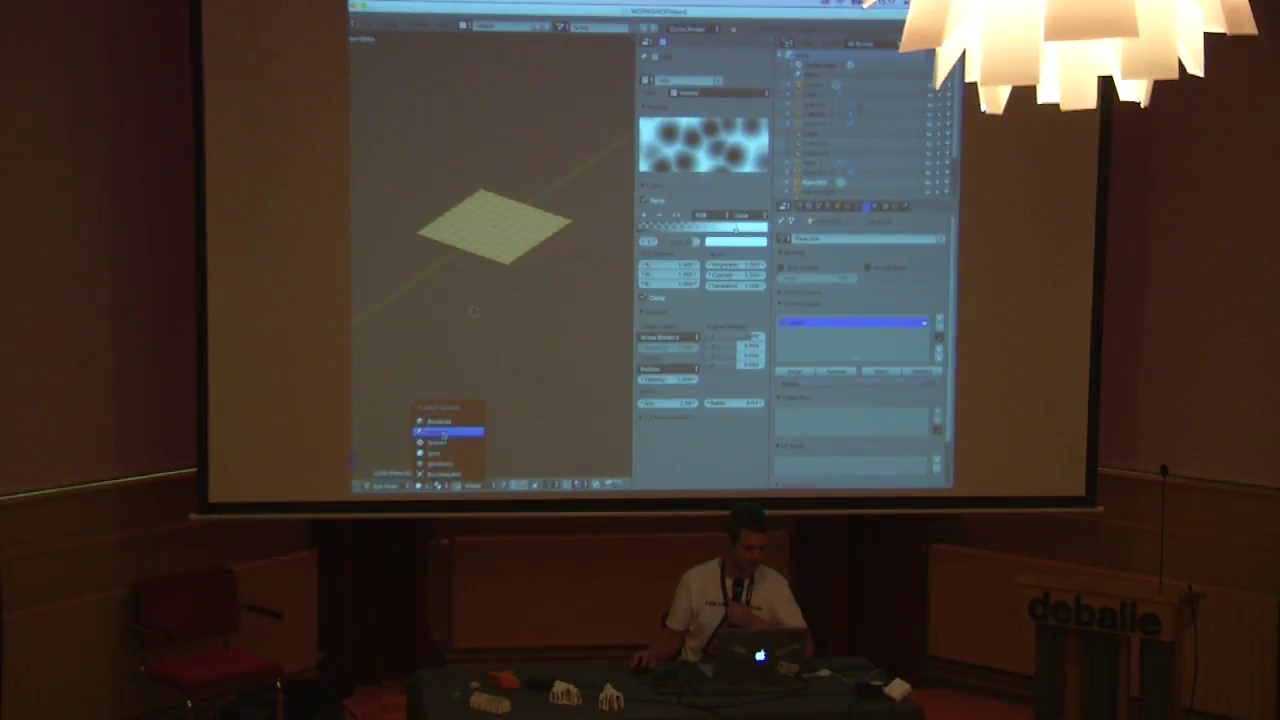
left_click(450, 473)
left_click(385, 485)
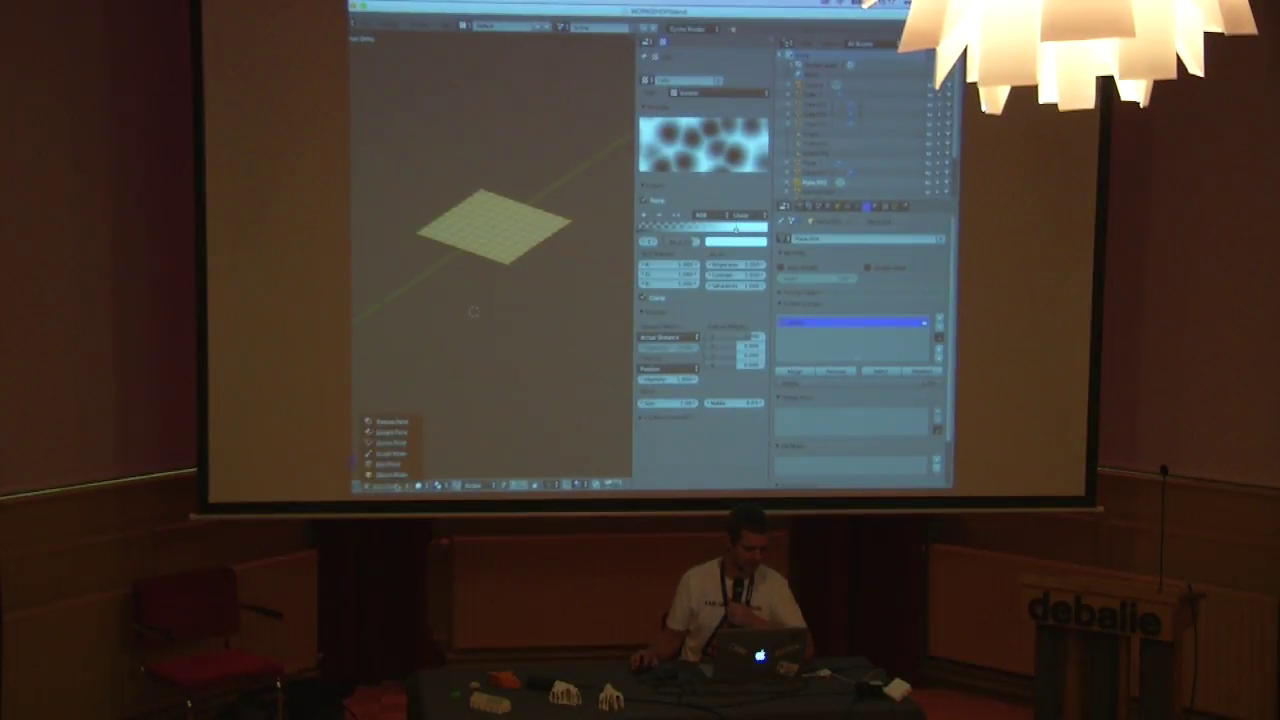
left_click(392, 431)
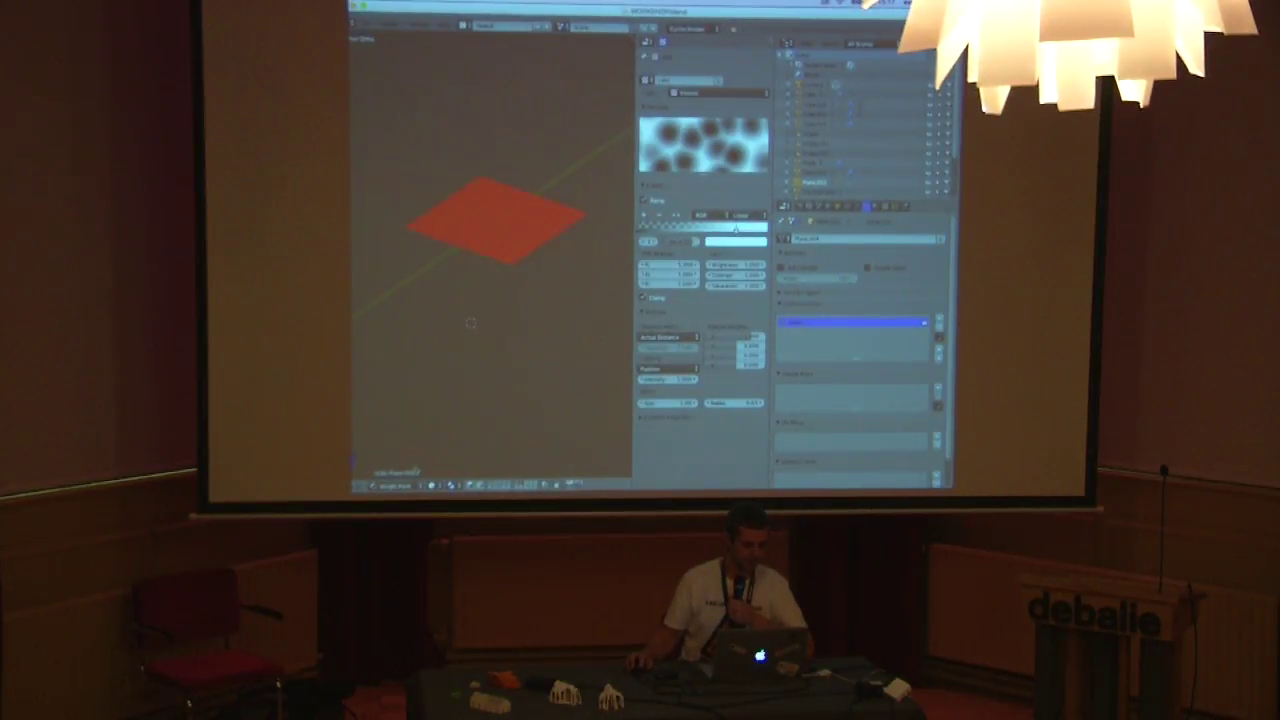
left_click(395, 486)
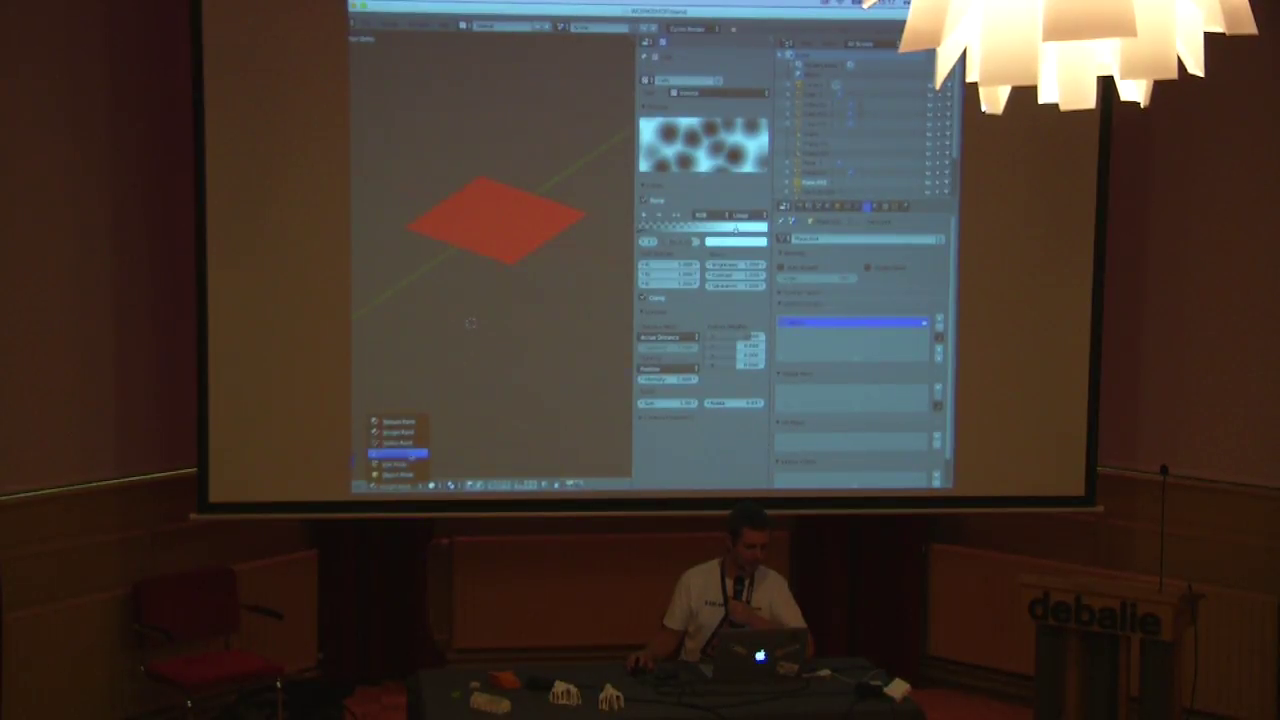
left_click(412, 464)
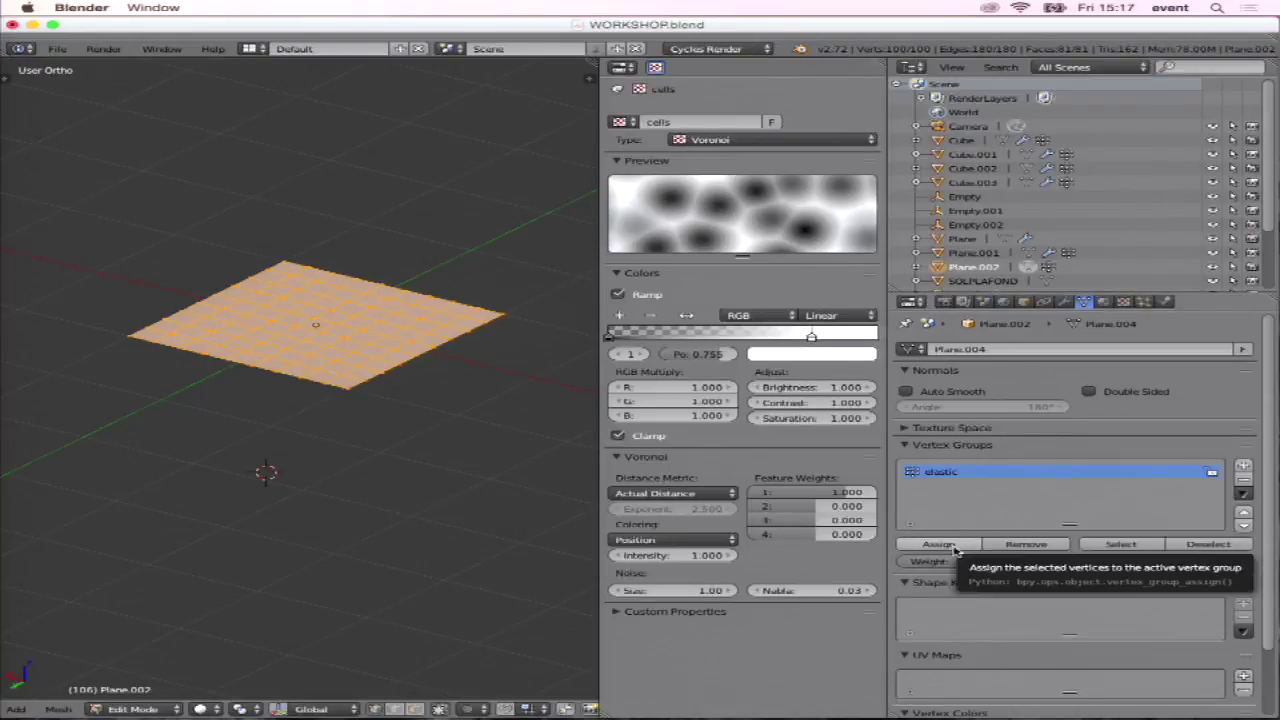
Assign all vertices to 'elastic' at weight 1, then box-select the interior vertices from top view.
left_click(955, 546)
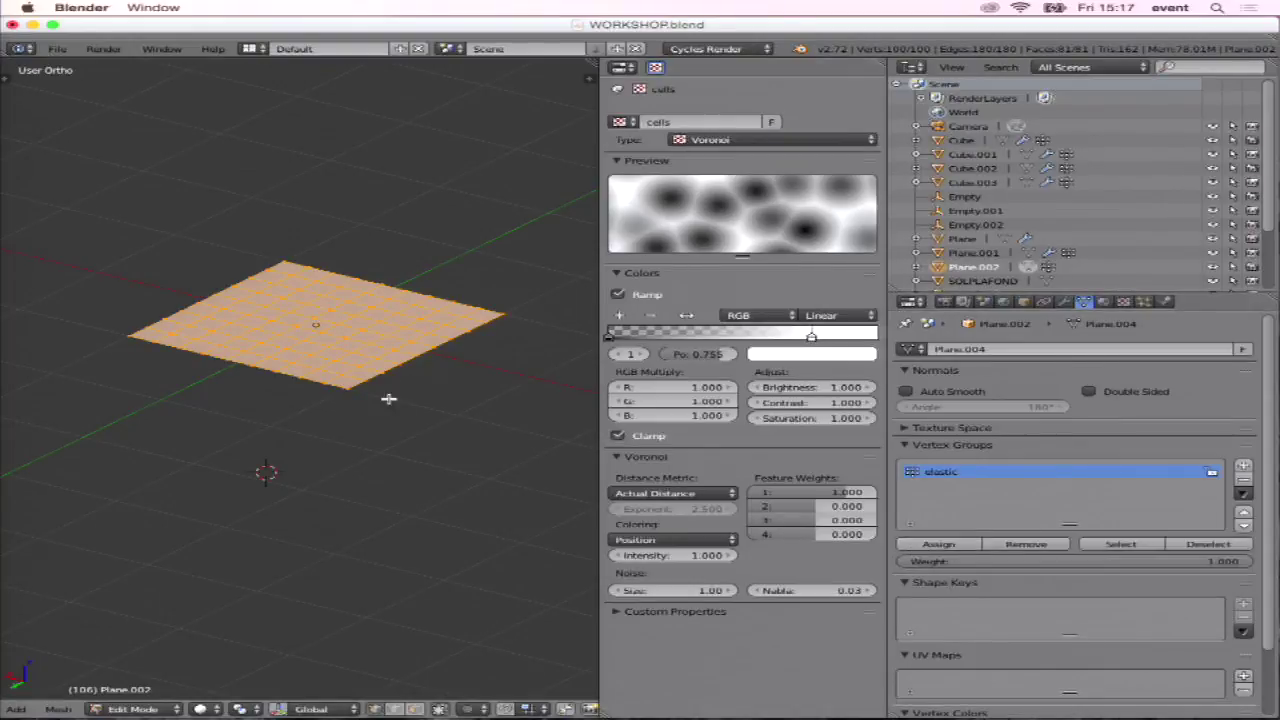
key("KP_7")
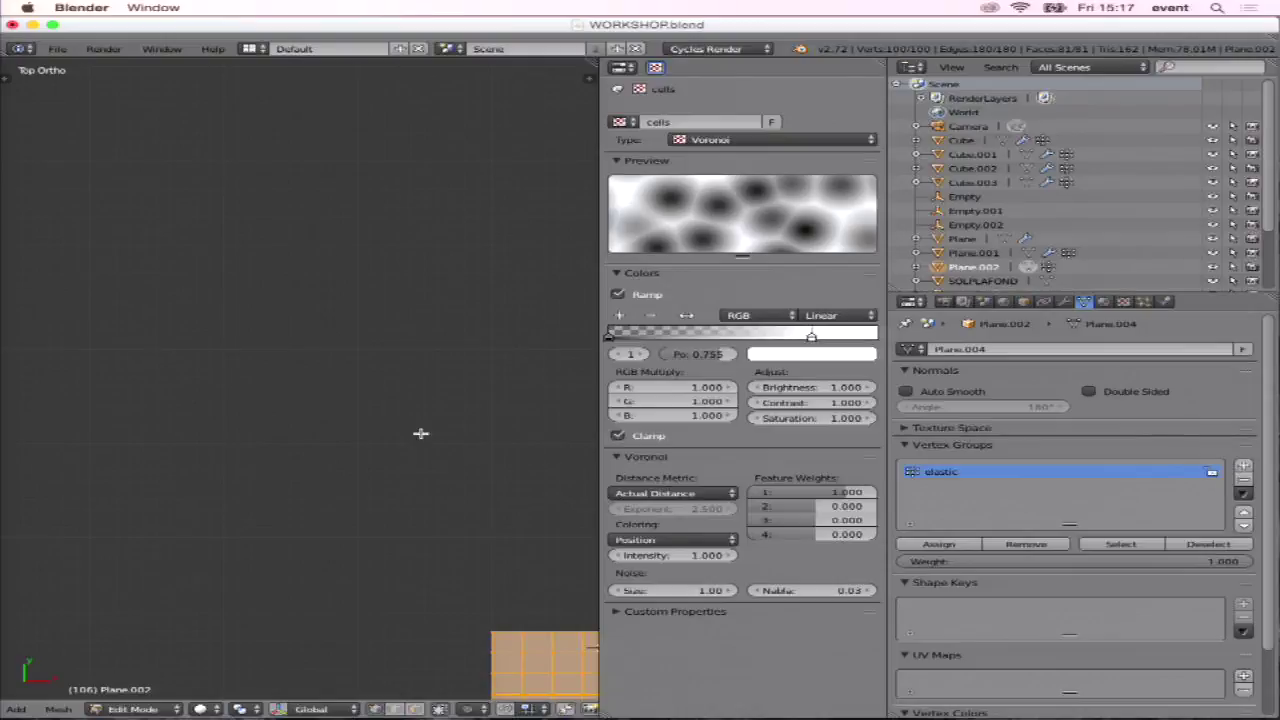
key("KP_Decimal")
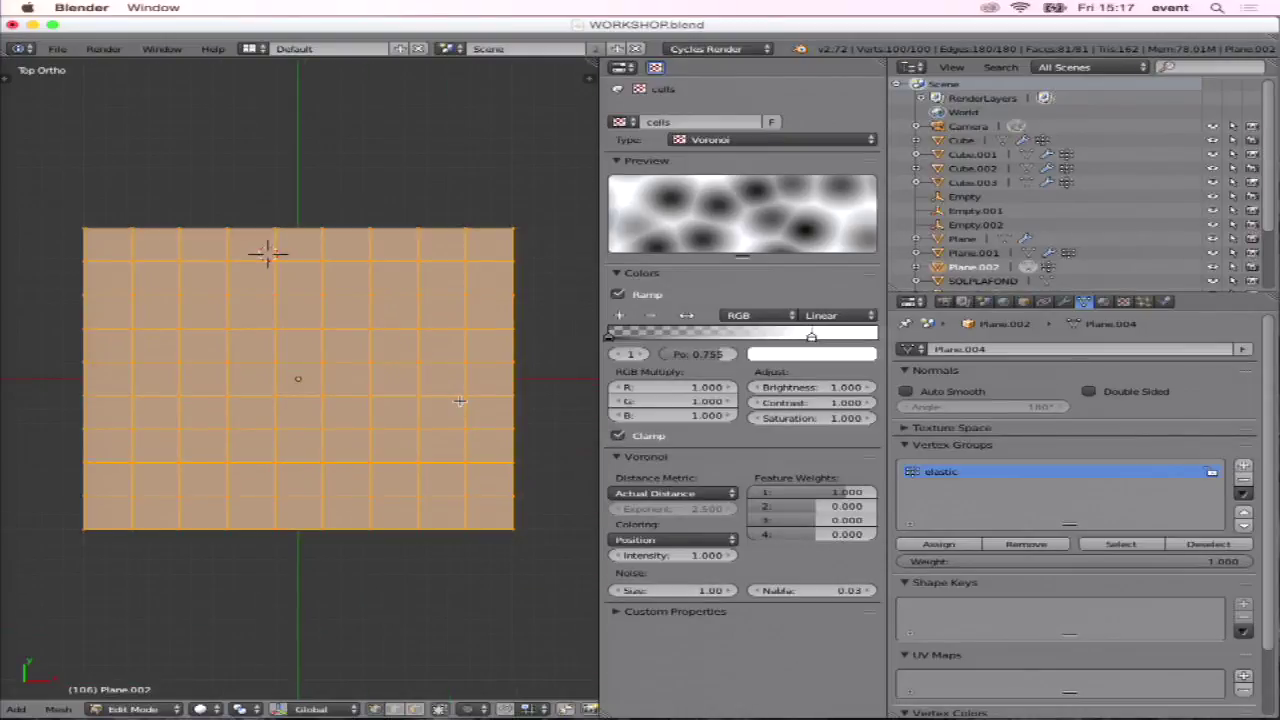
key("a")
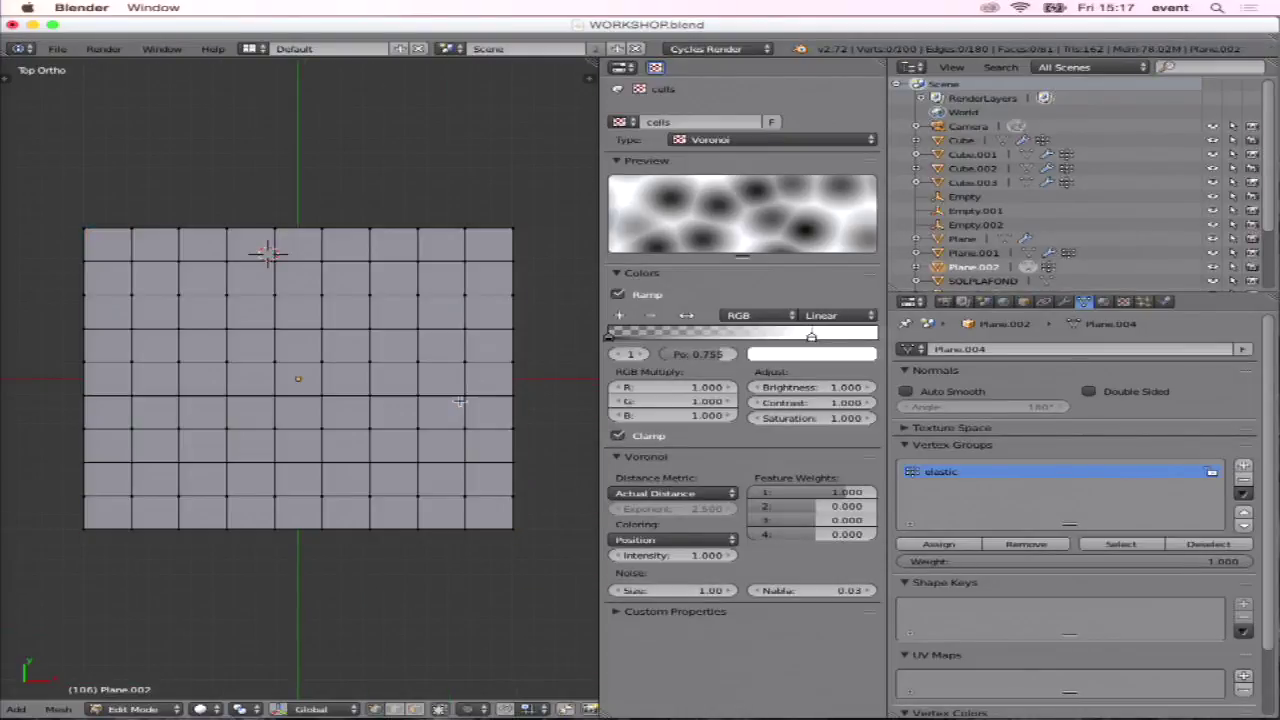
key("b")
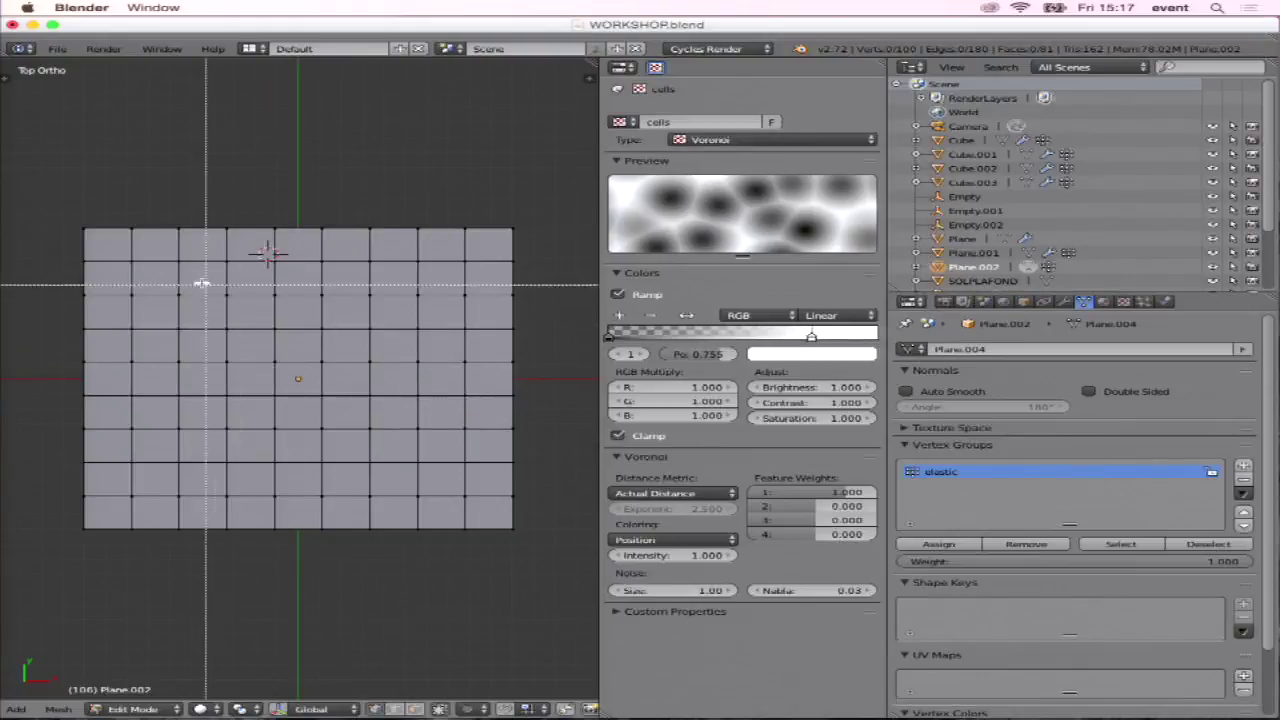
left_click_drag(115, 252, 481, 503)
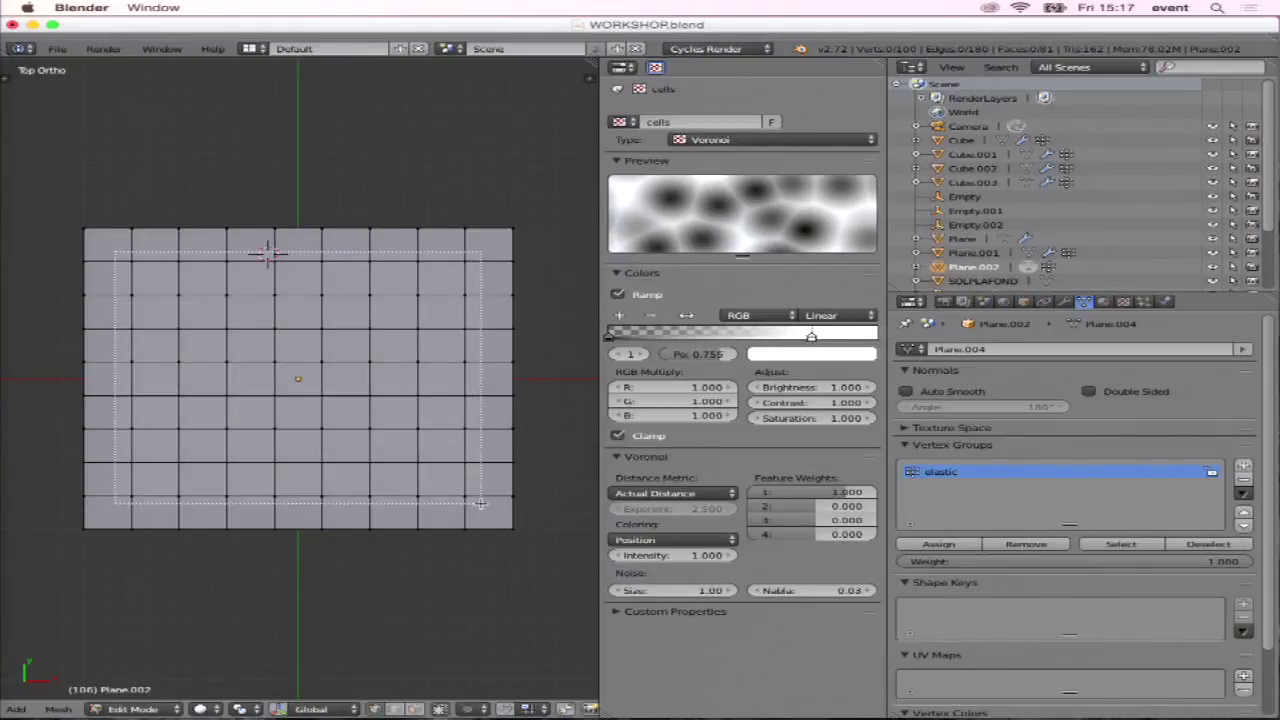
Assign the interior vertices weight 0 and view the red-border, blue-interior result in Weight Paint.
left_click_drag(1208, 563, 906, 562)
left_click(944, 546)
left_click(160, 710)
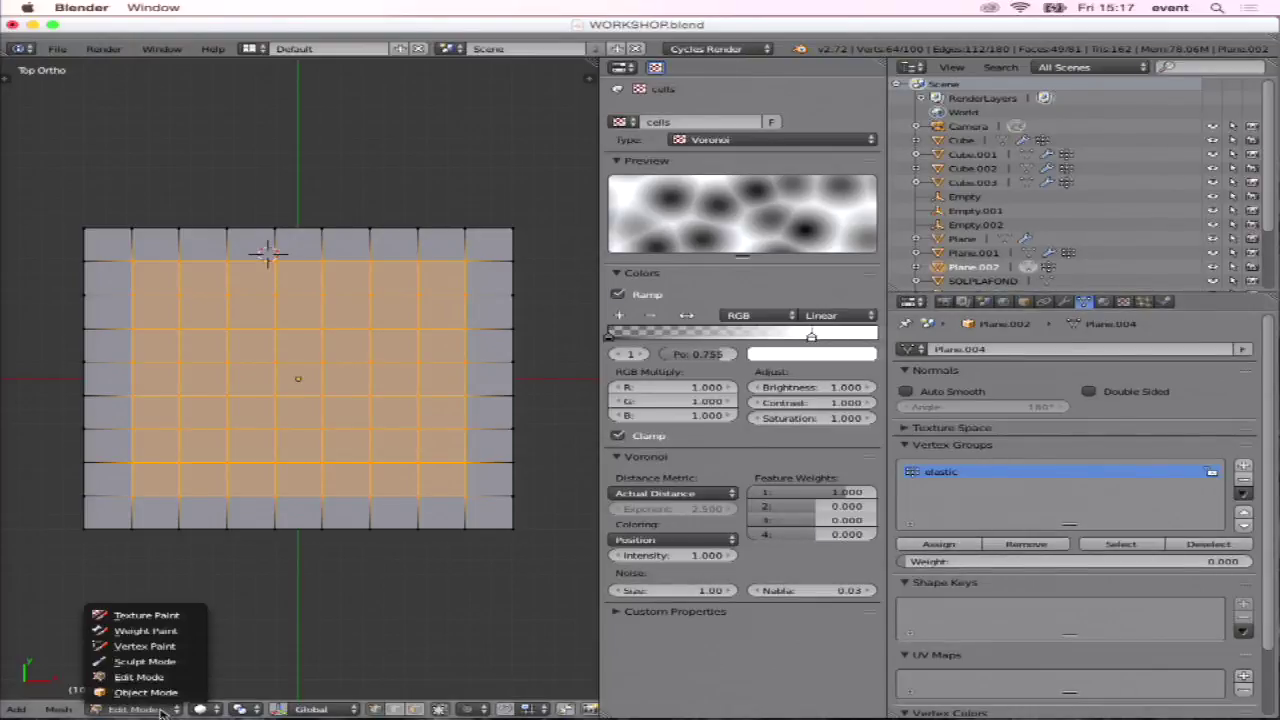
left_click(150, 631)
mouse_move(177, 634)
middle_mouse_down()
mouse_move(206, 586)
mouse_move(296, 519)
mouse_move(243, 463)
middle_mouse_up()
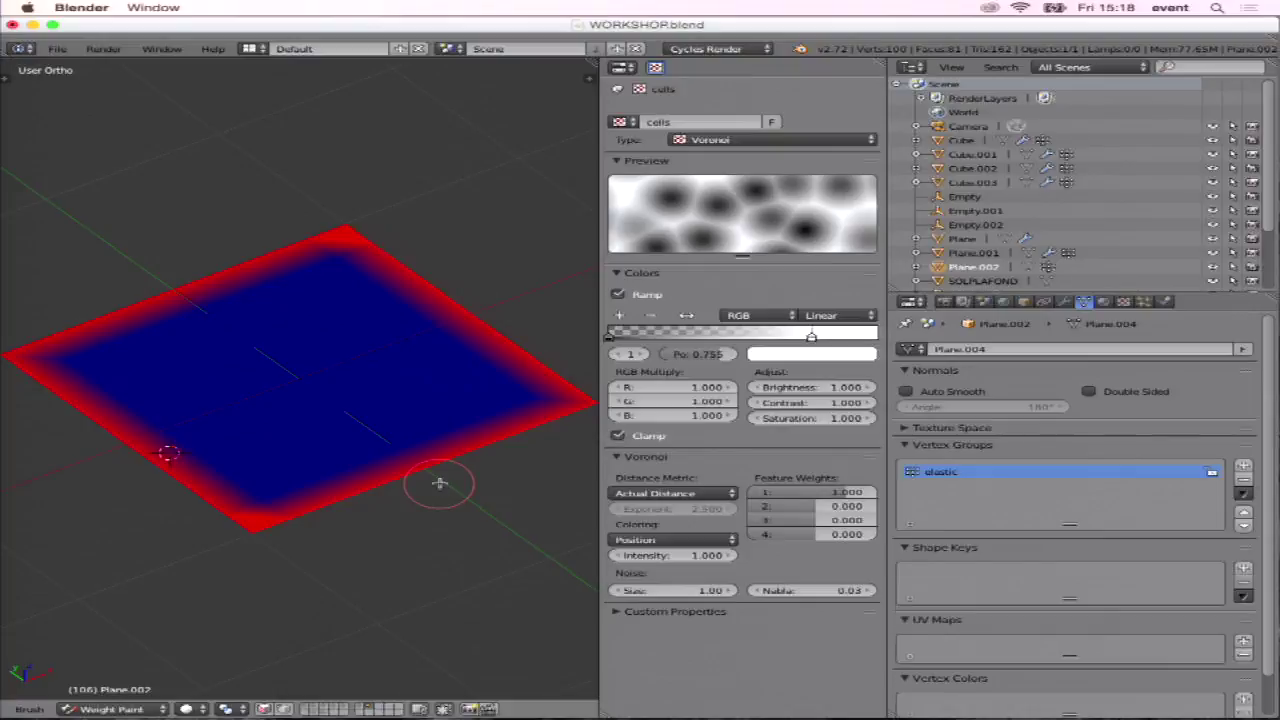
key("Tab")
right_click(336, 502)
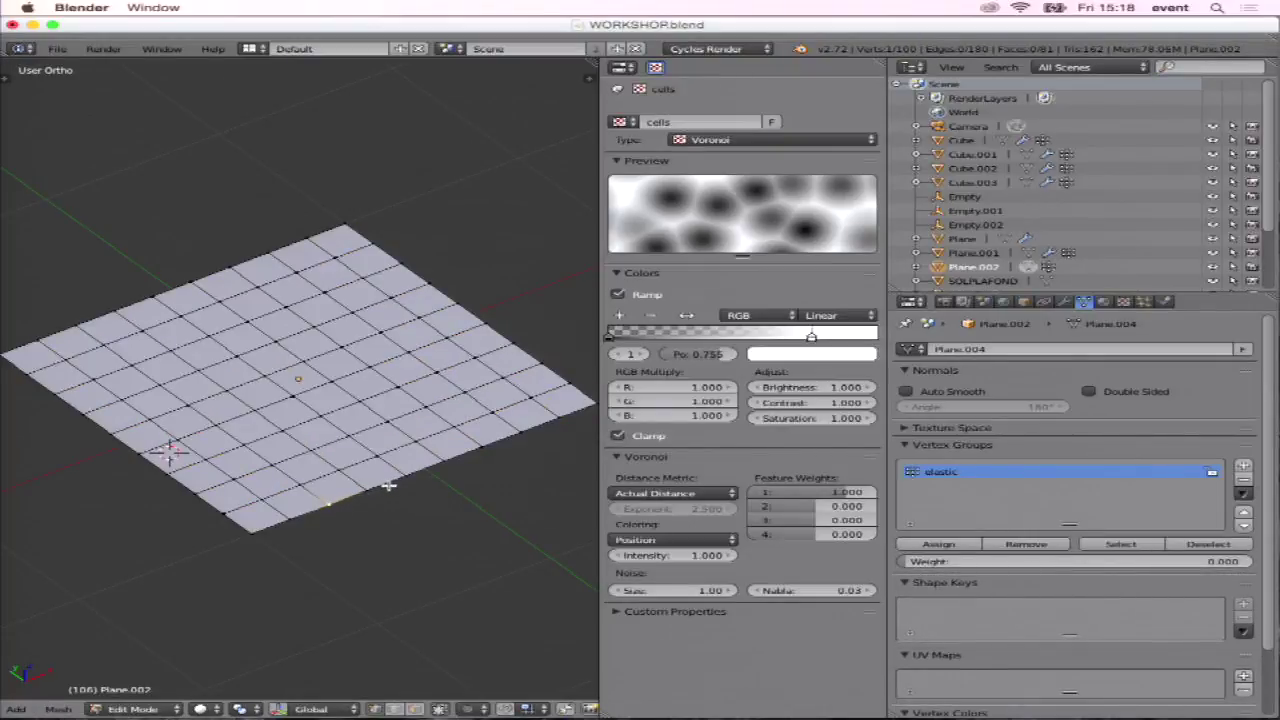
key("KP_7")
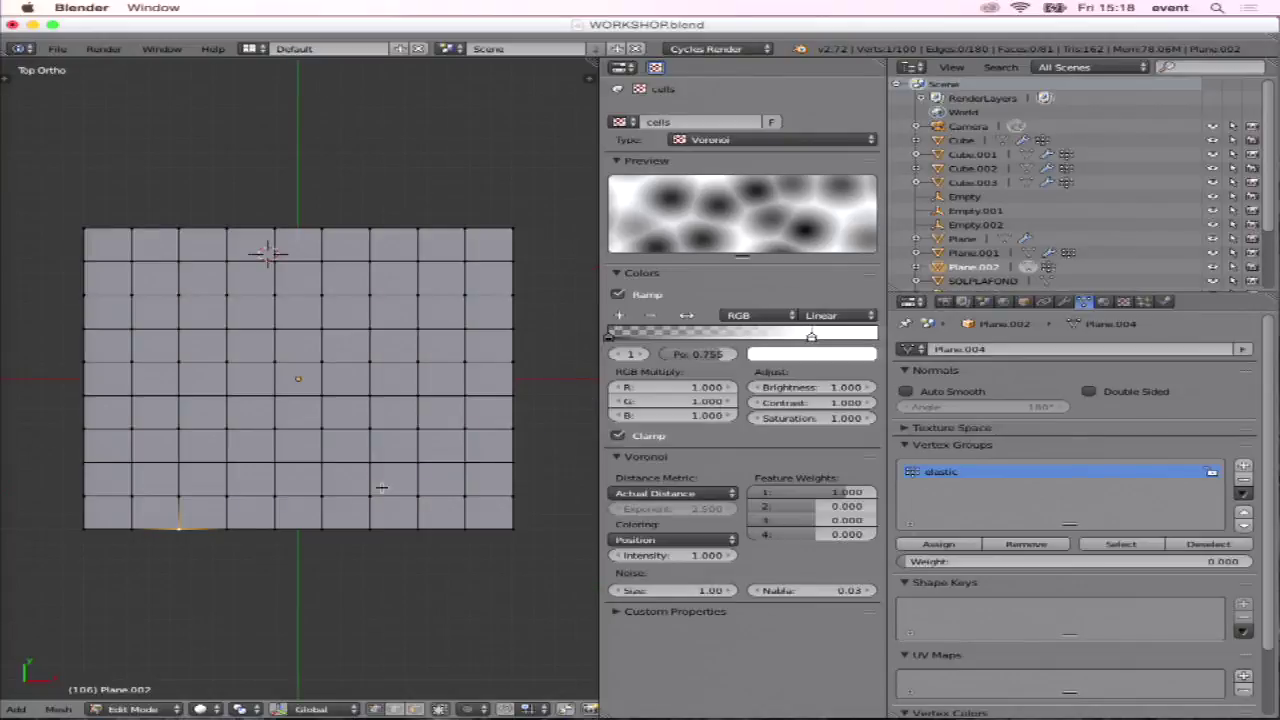
key("b")
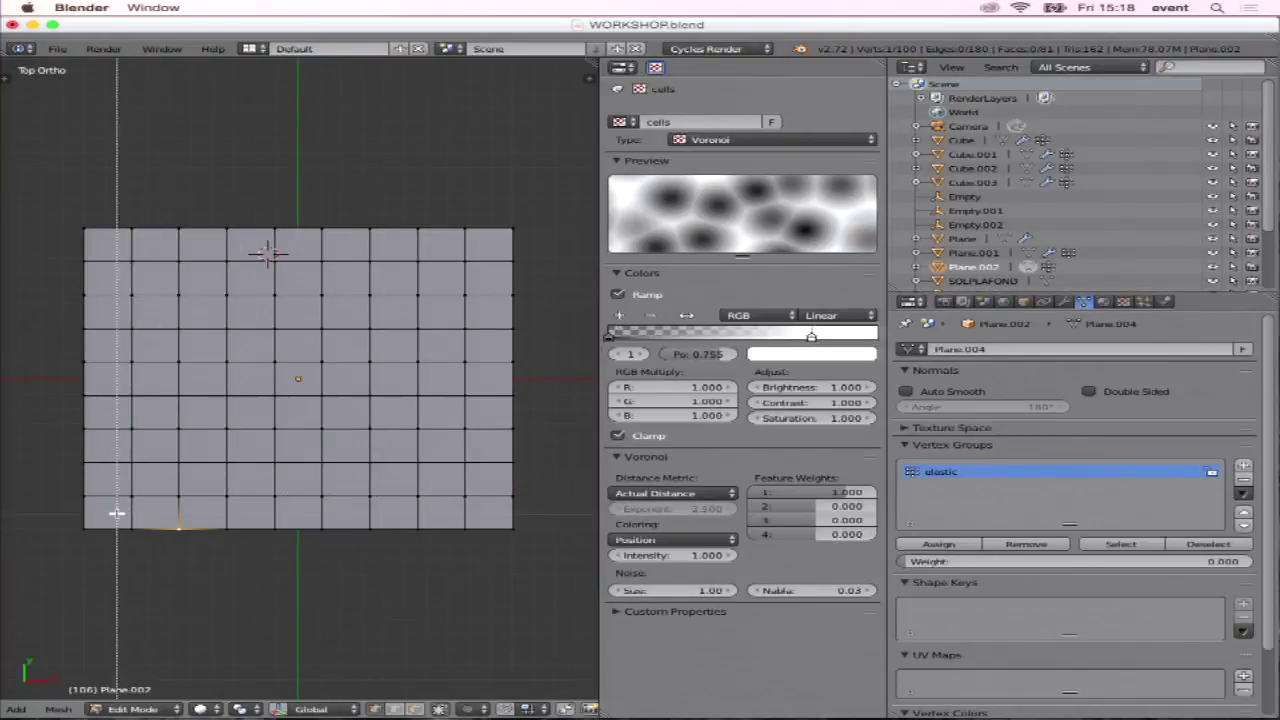
left_click_drag(117, 513, 498, 582)
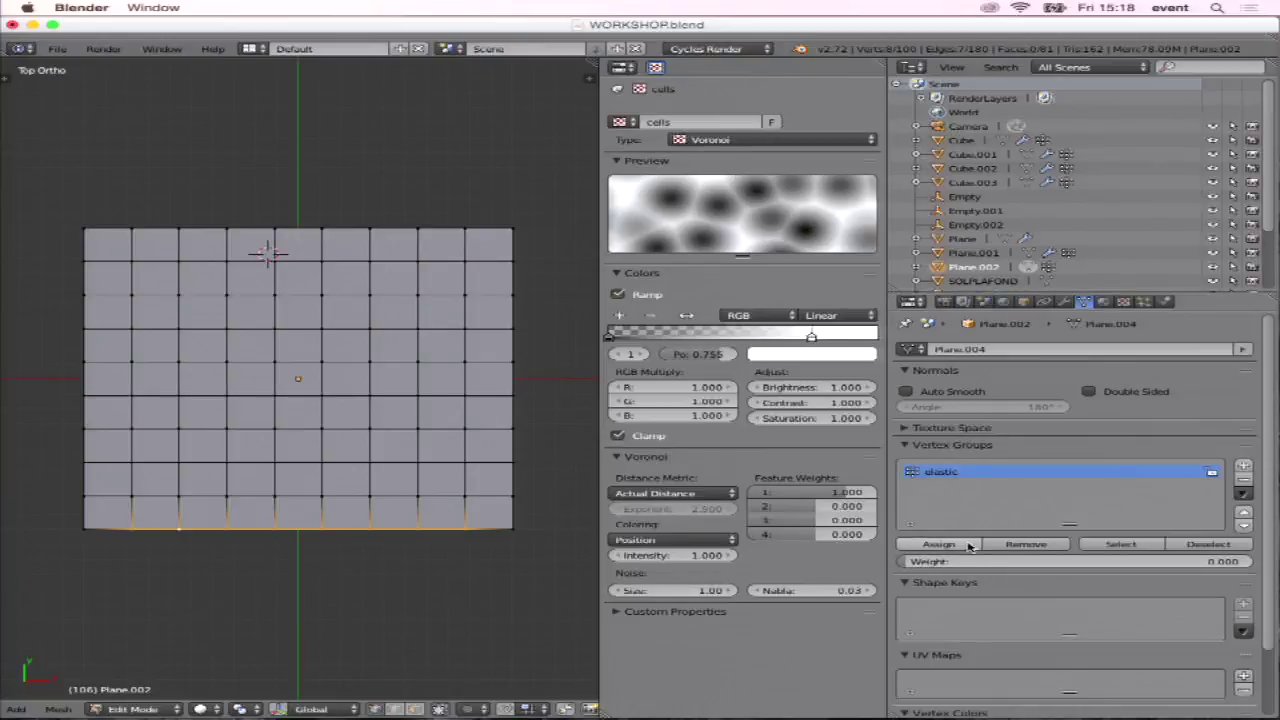
mouse_move(348, 570)
middle_mouse_down()
mouse_move(414, 531)
mouse_move(310, 562)
middle_mouse_up()
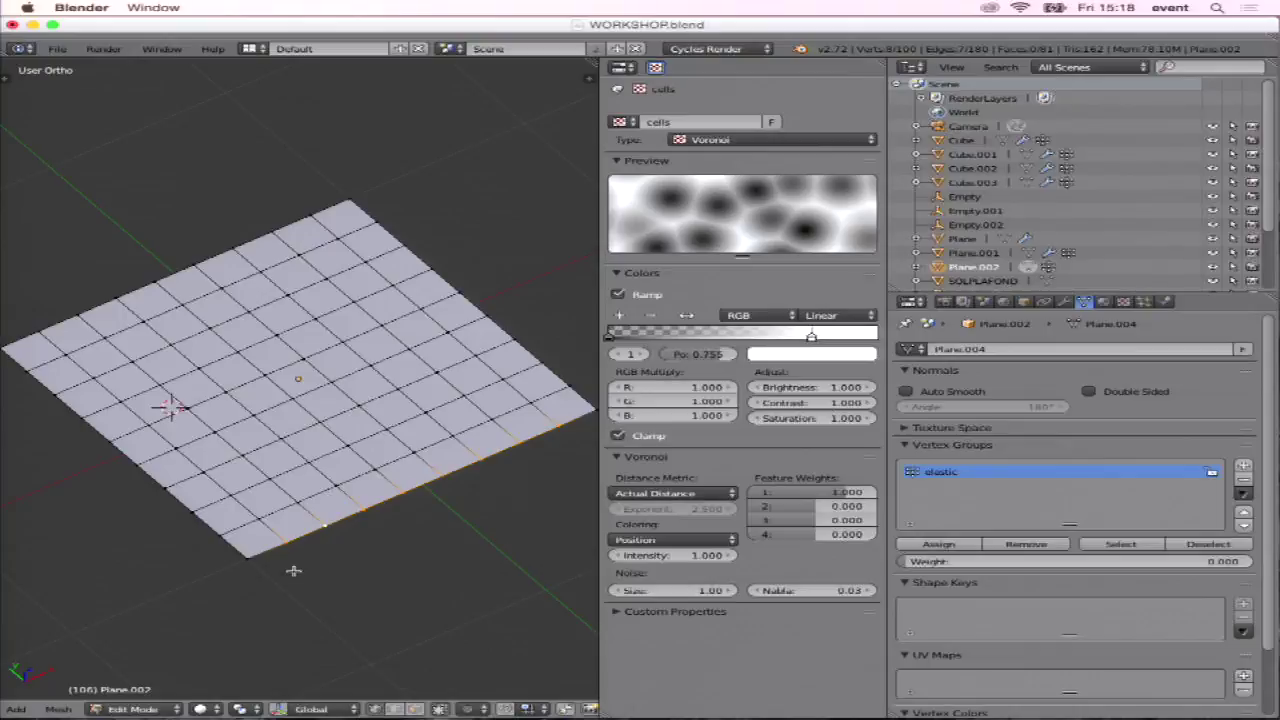
key("ctrl+Tab")
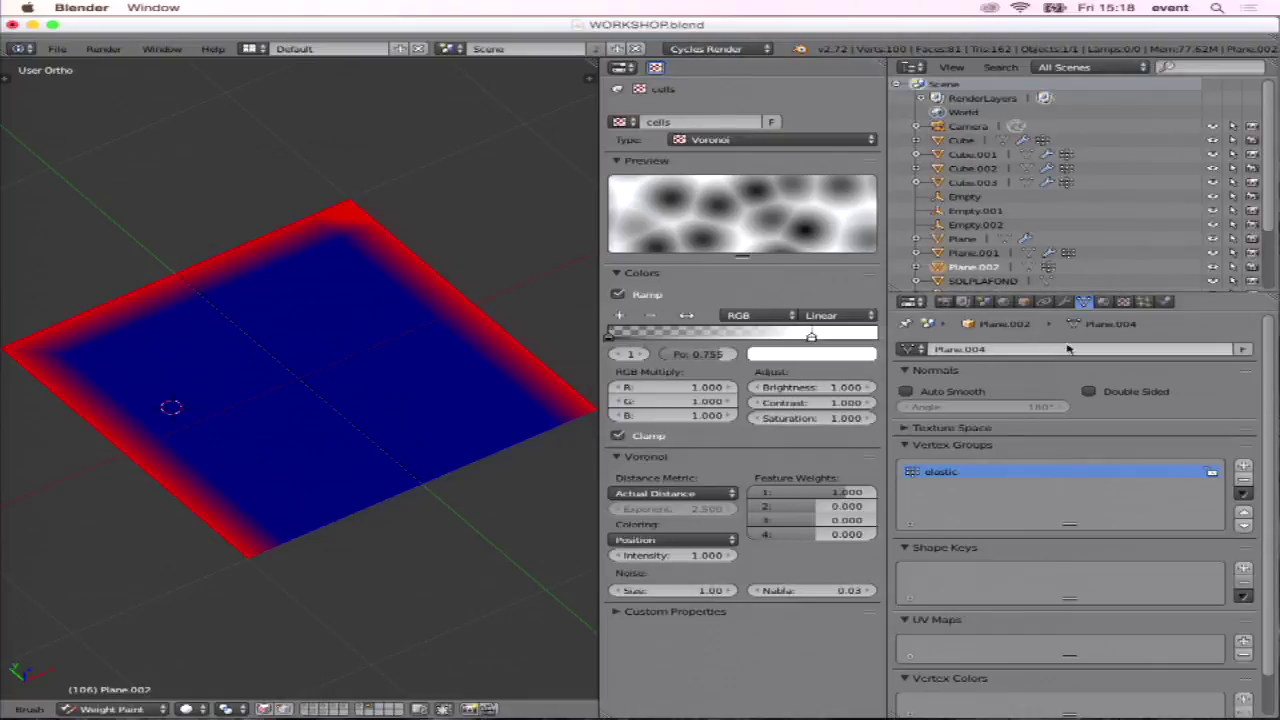
left_click(1166, 303)
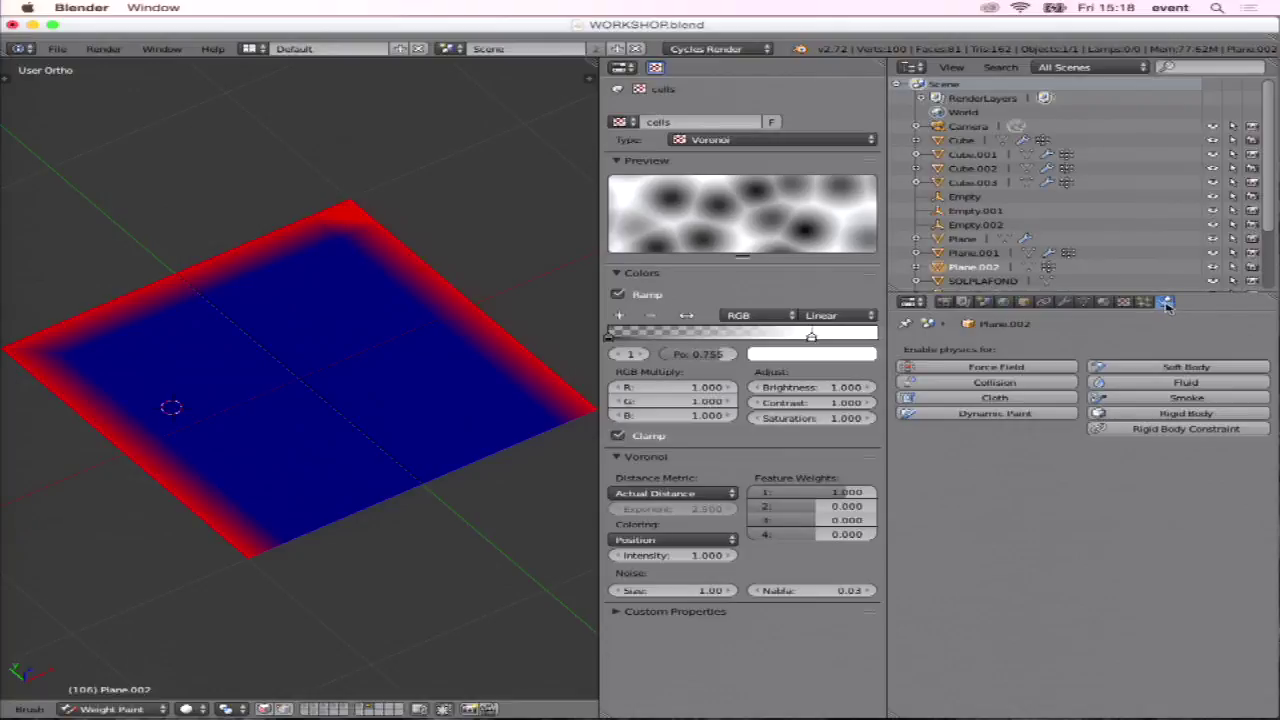
Add Soft Body physics to the plane and confirm the Softbody modifier appears in the stack.
left_click(1180, 369)
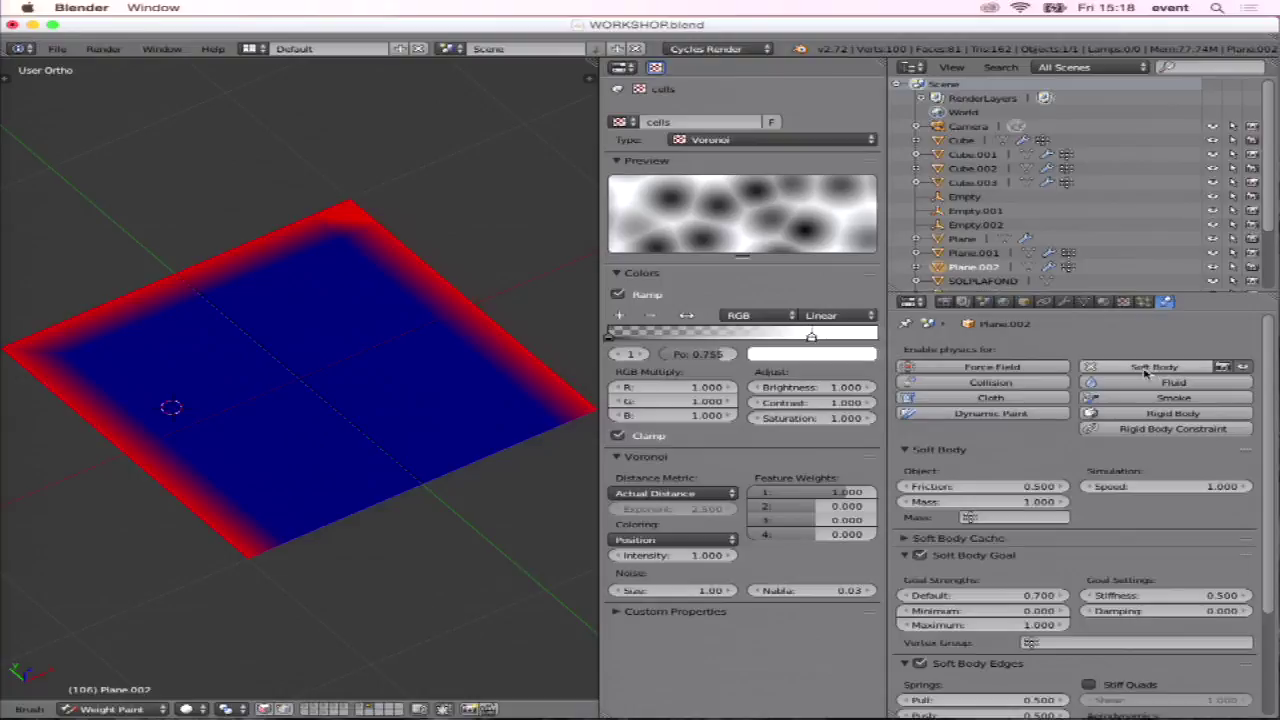
left_click(1066, 303)
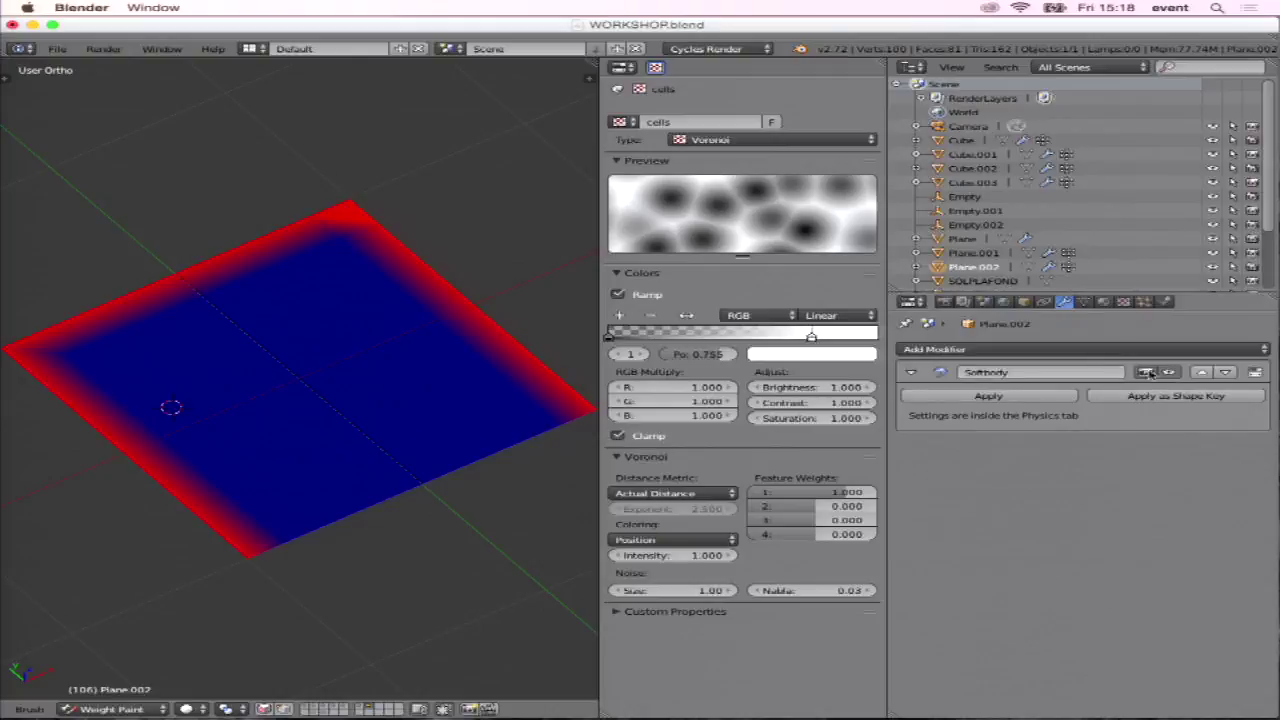
left_click(1166, 302)
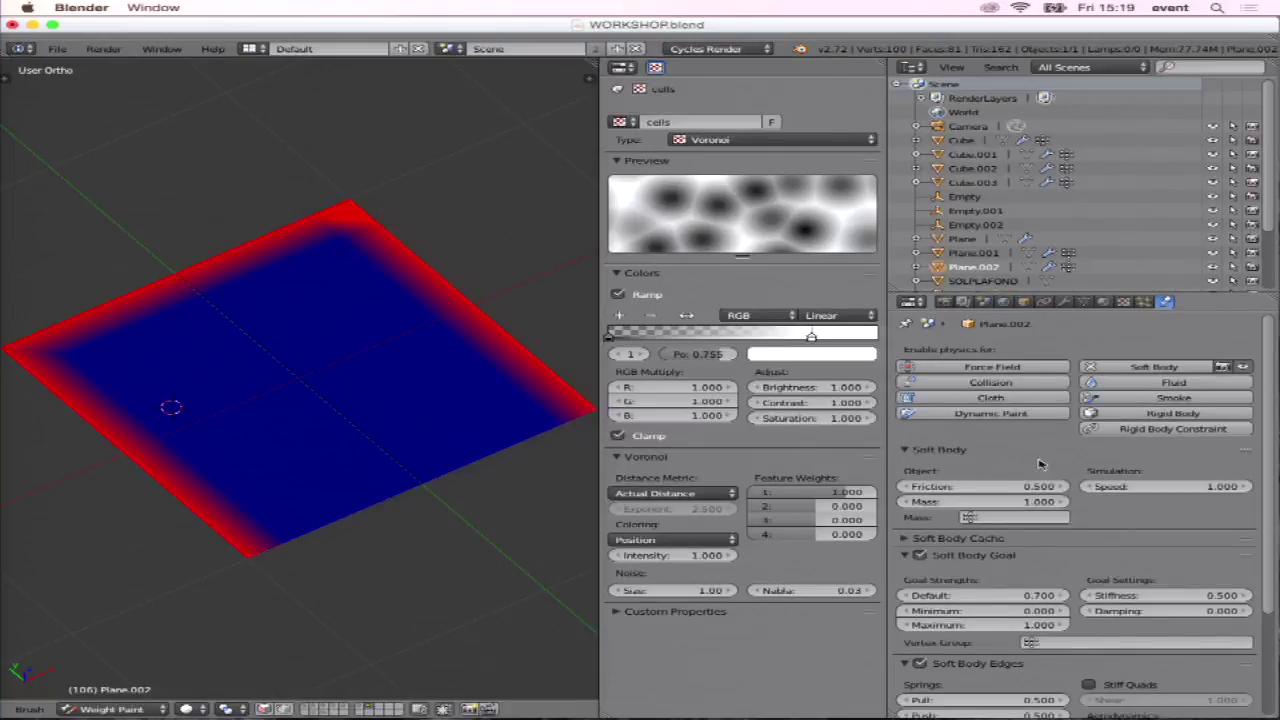
Set the Soft Body Goal vertex group to 'elastic'.
scroll(940, 518, "down", 2)
scroll(940, 518, "down", 3)
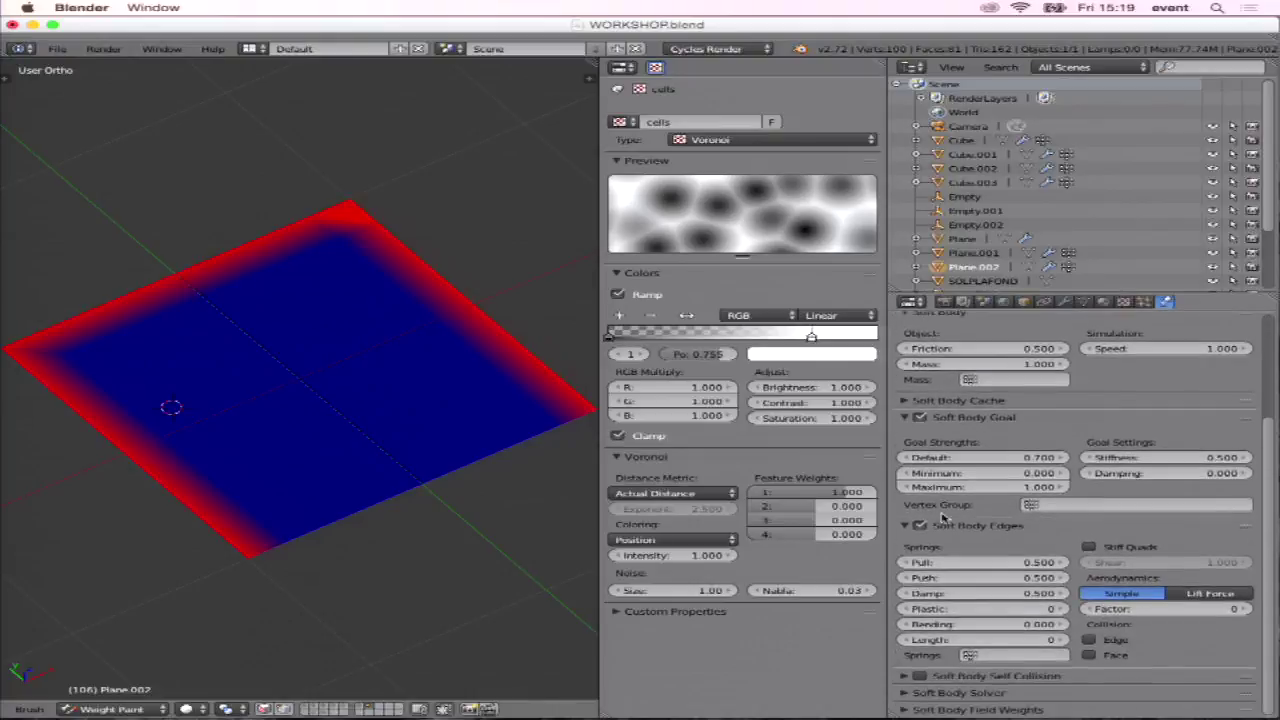
left_click(906, 401)
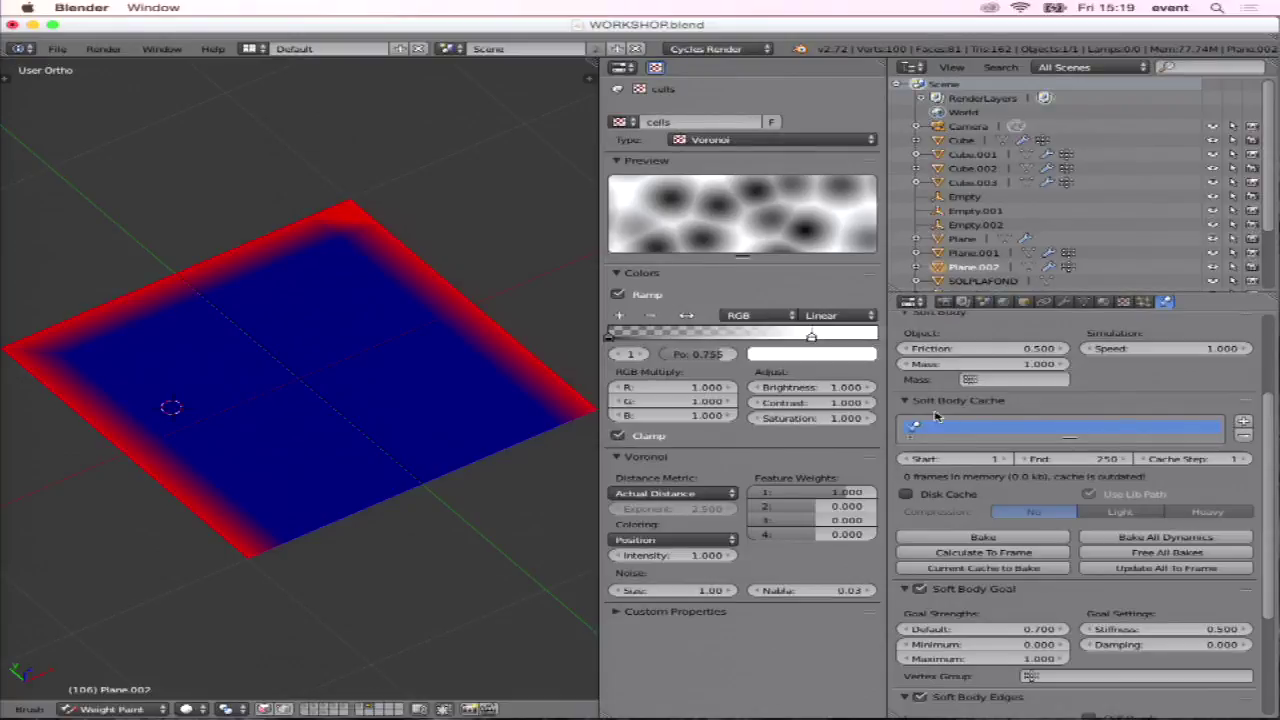
left_click(907, 401)
scroll(995, 440, "up", 1)
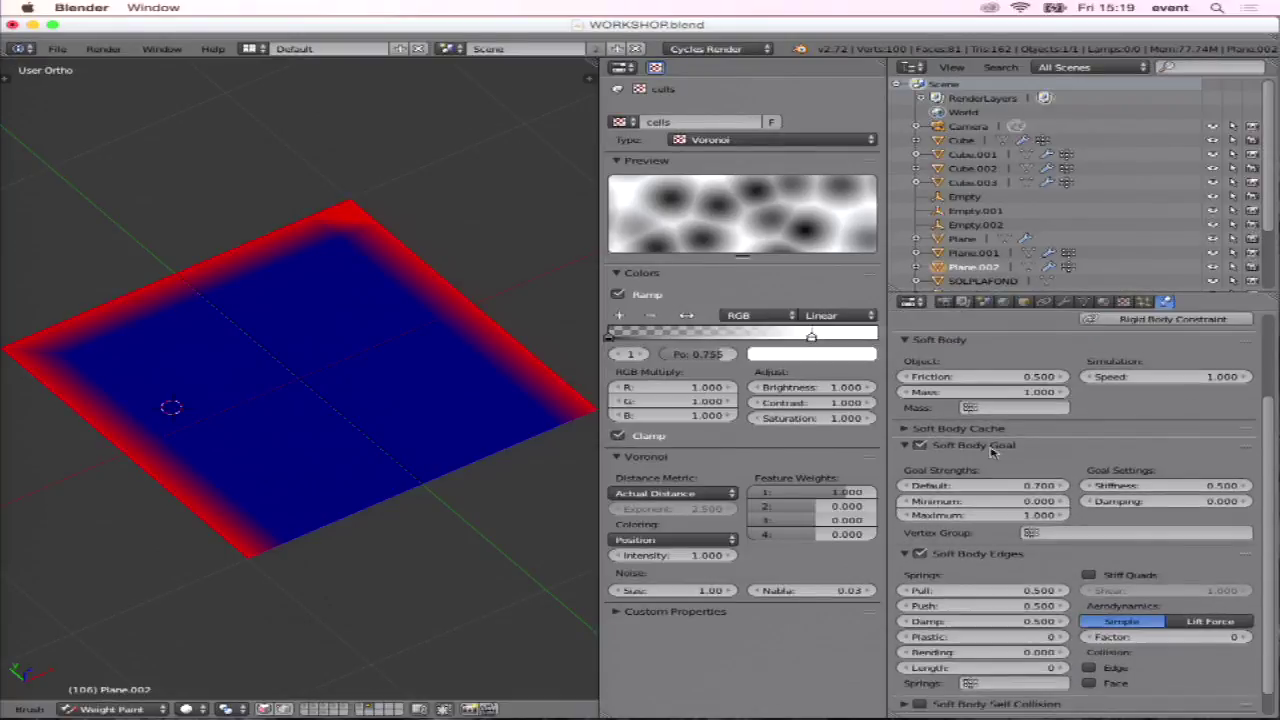
scroll(995, 452, "down", 1)
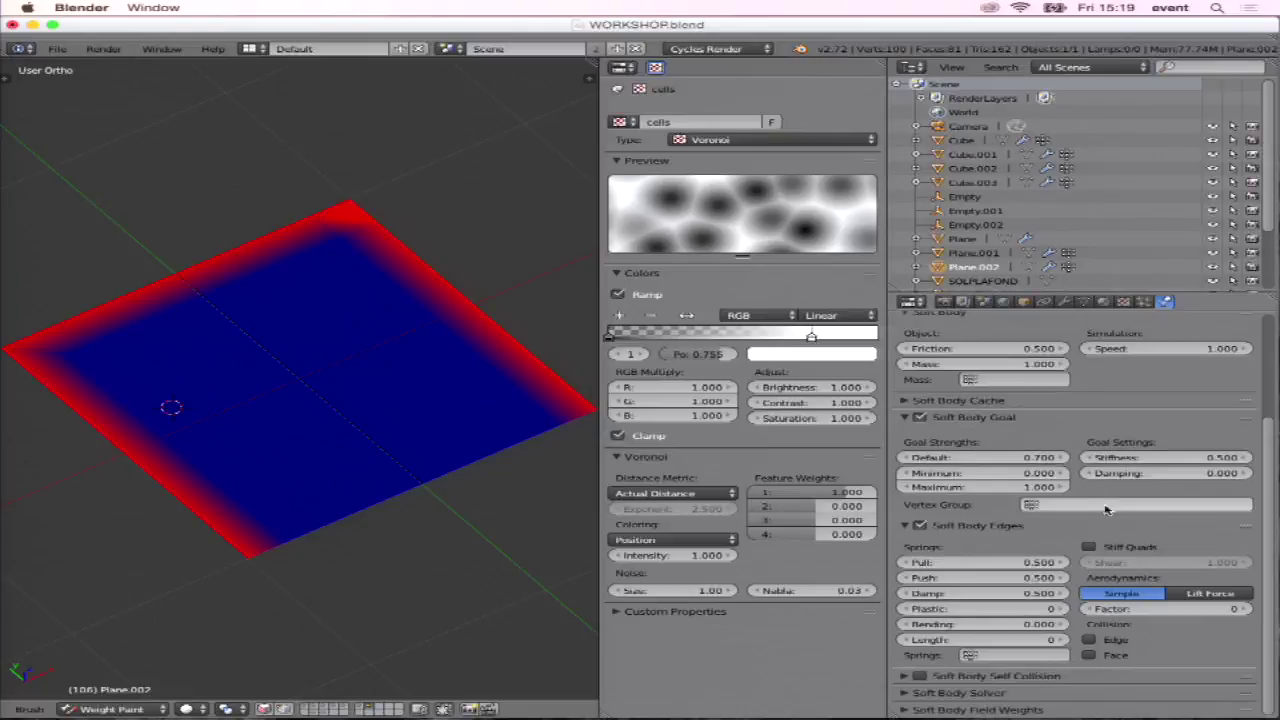
left_click(1088, 507)
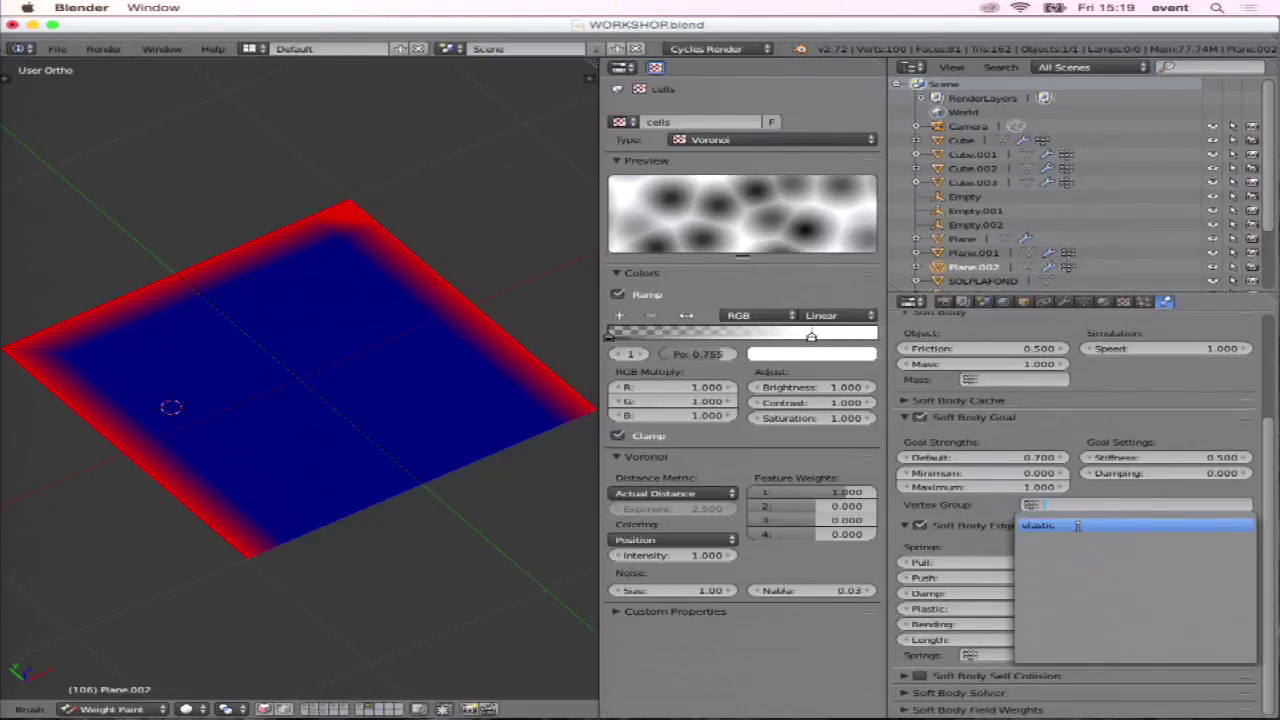
left_click(1078, 526)
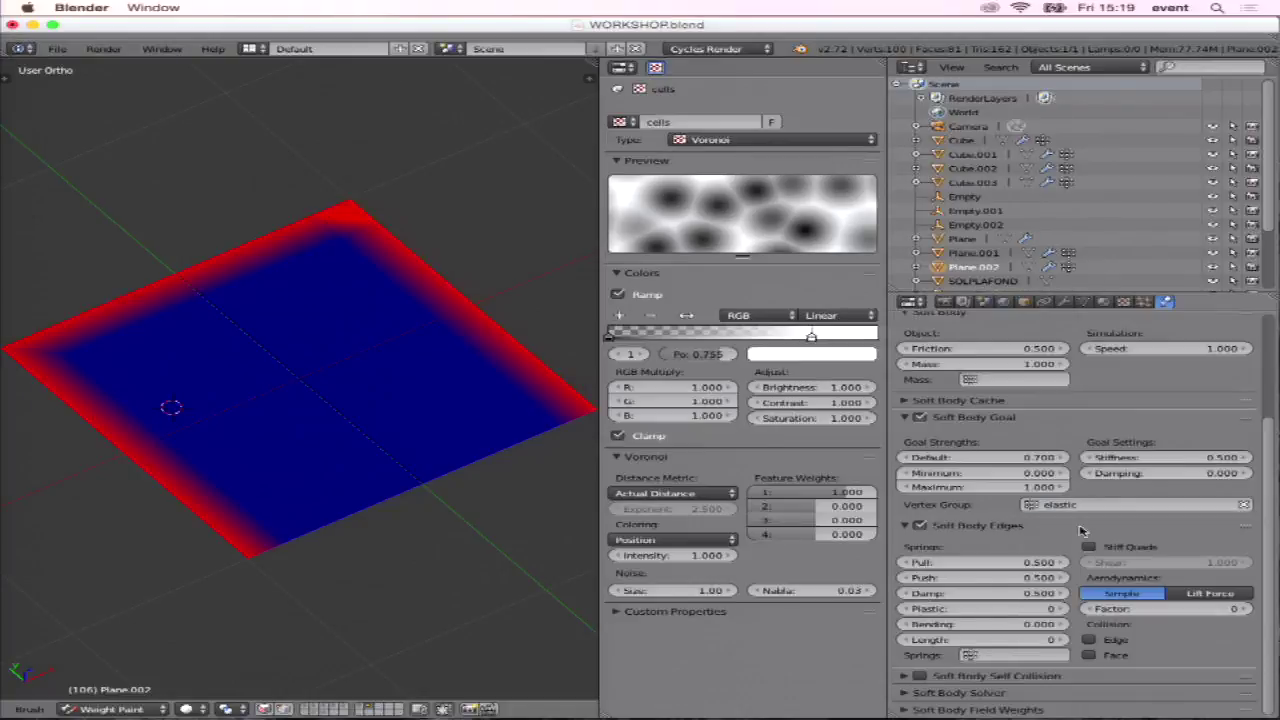
Replay the simulation from frame 1, orbiting to watch the plane arch, then check scene gravity.
scroll(1080, 505, "up", 1)
scroll(1085, 492, "down", 1)
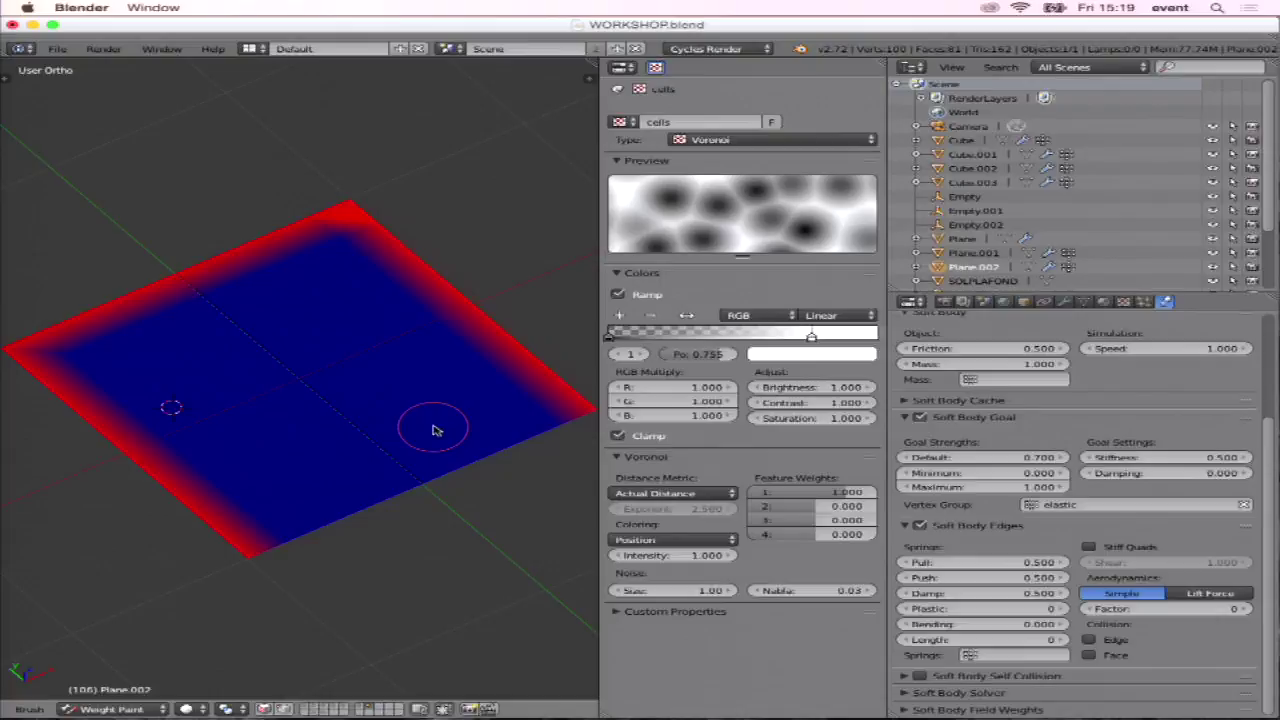
key("alt+a")
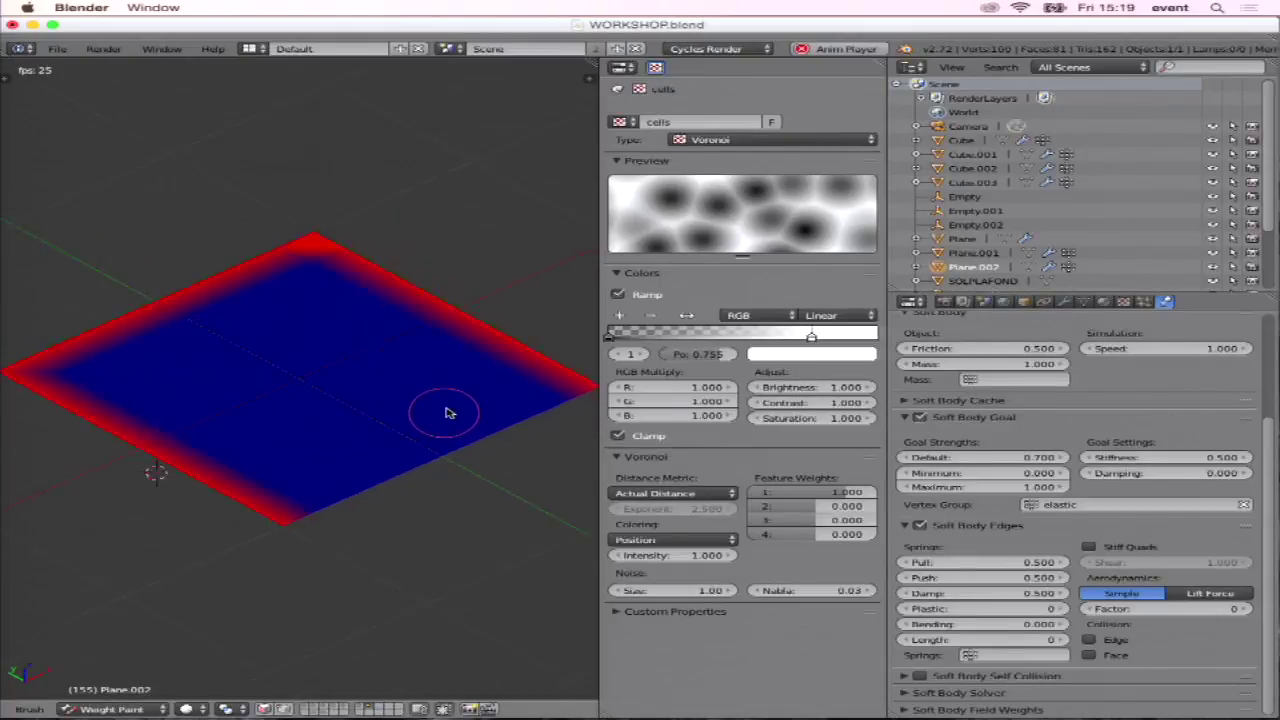
key("Escape")
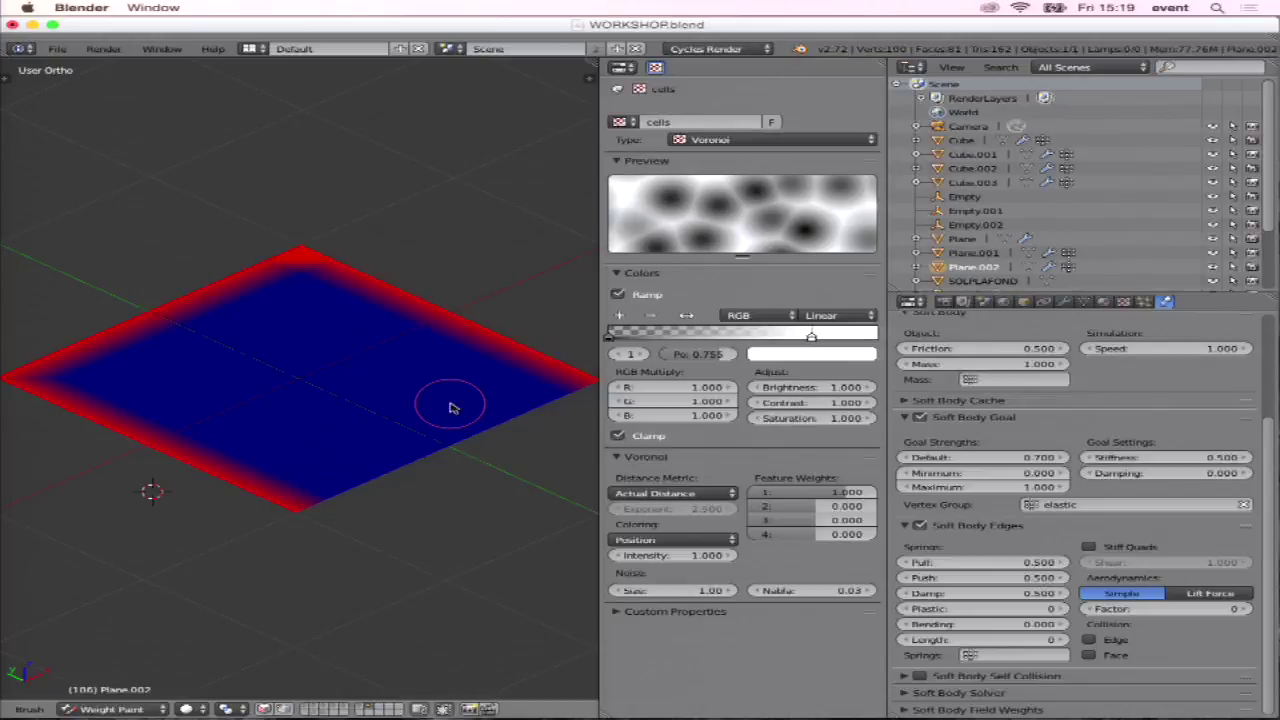
key("shift+Left")
key("alt+a")
mouse_move(451, 420)
middle_mouse_down()
mouse_move(432, 400)
mouse_move(463, 394)
mouse_move(363, 420)
mouse_move(457, 414)
mouse_move(352, 418)
mouse_move(457, 429)
mouse_move(443, 449)
mouse_move(277, 443)
mouse_move(392, 414)
mouse_move(471, 429)
mouse_move(386, 429)
mouse_move(434, 423)
mouse_move(388, 407)
middle_mouse_up()
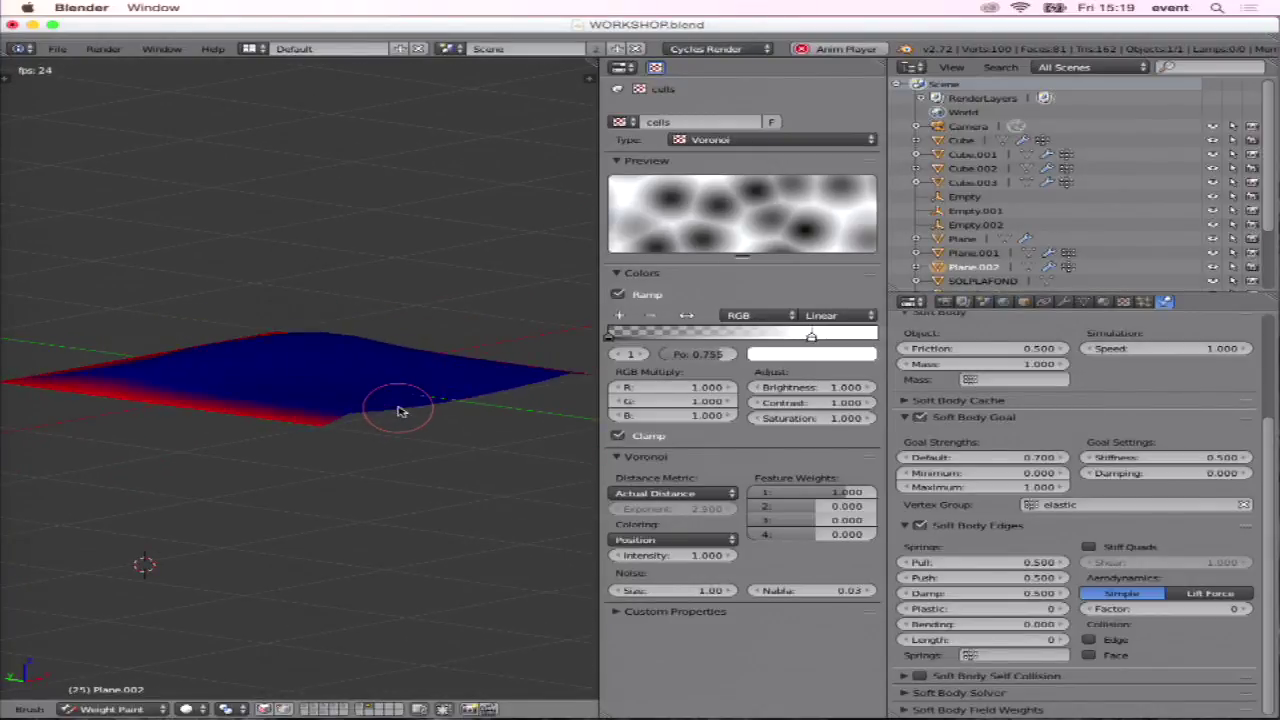
middle_click_drag(392, 404, 371, 429)
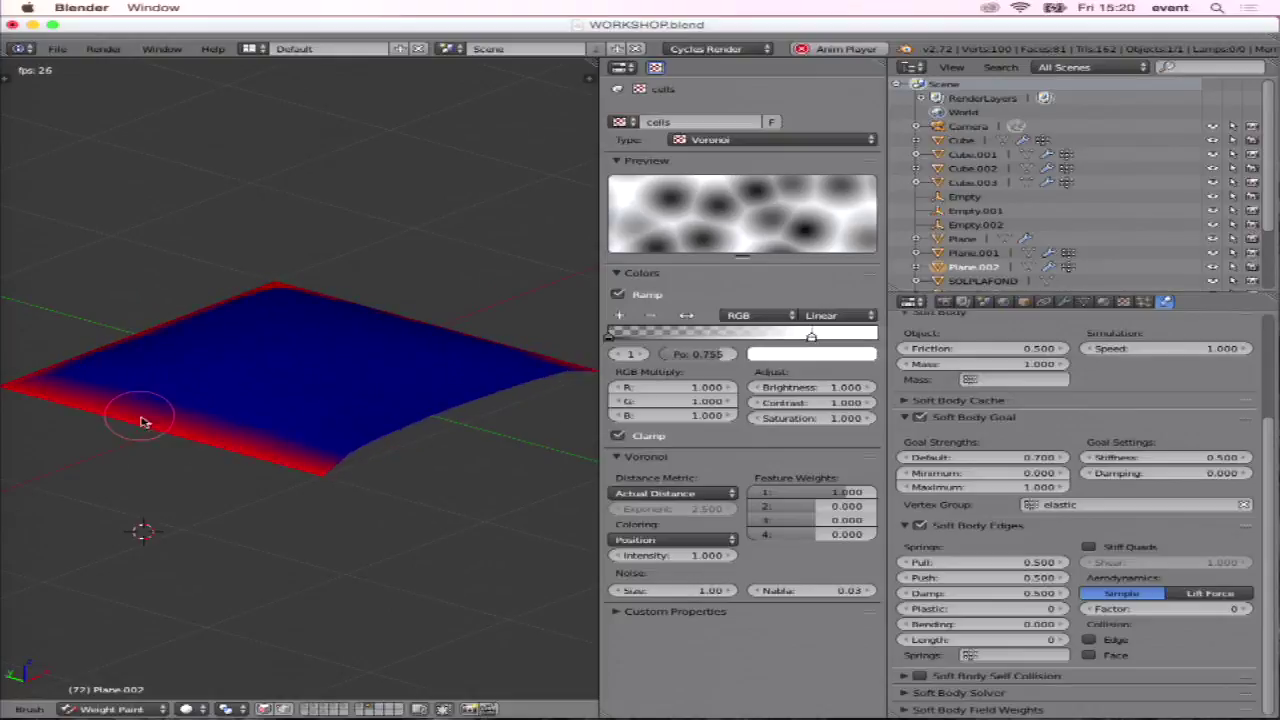
mouse_move(194, 371)
middle_mouse_down()
mouse_move(208, 397)
mouse_move(234, 360)
middle_mouse_up()
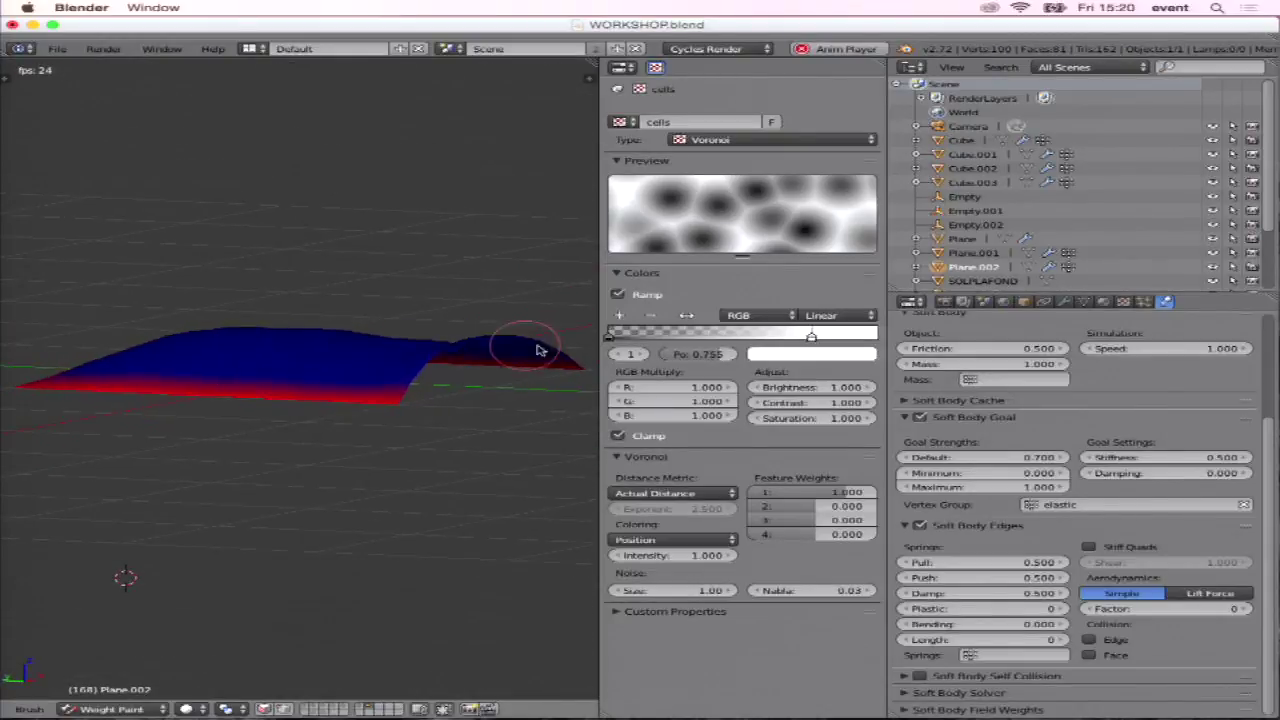
left_click(984, 303)
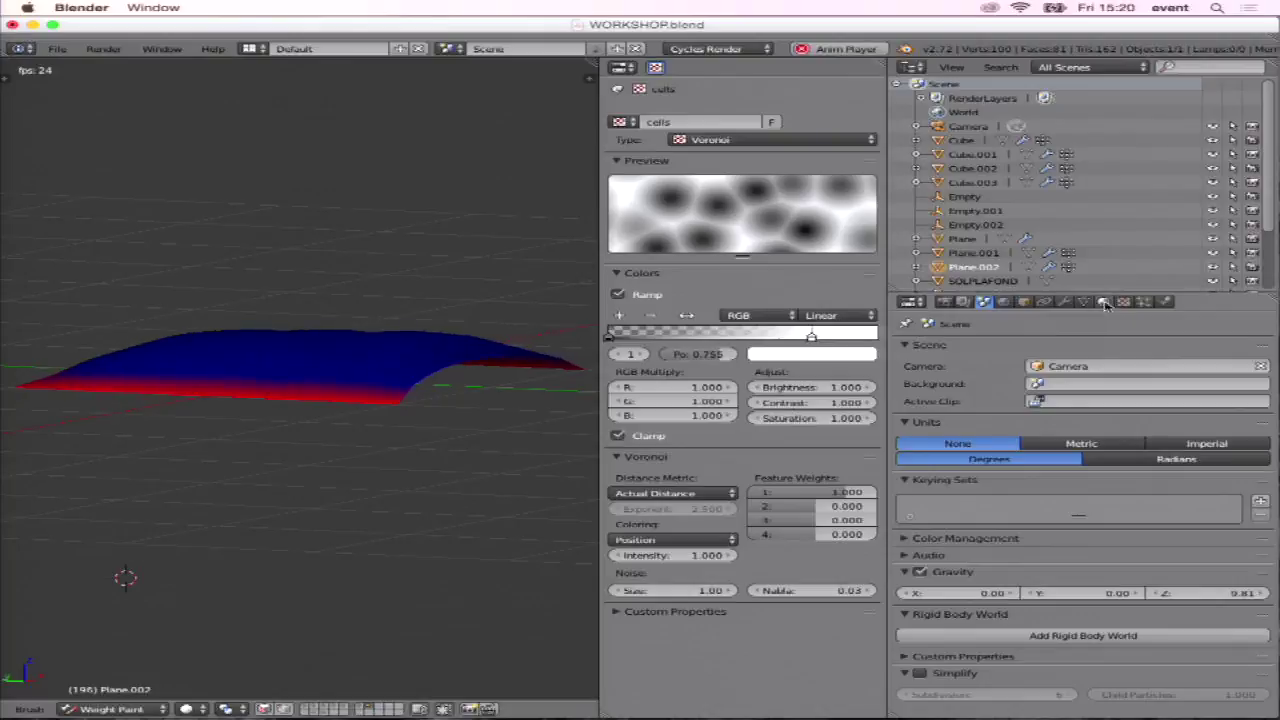
left_click(1165, 302)
scroll(1117, 467, "up", 1)
scroll(1117, 467, "down", 4)
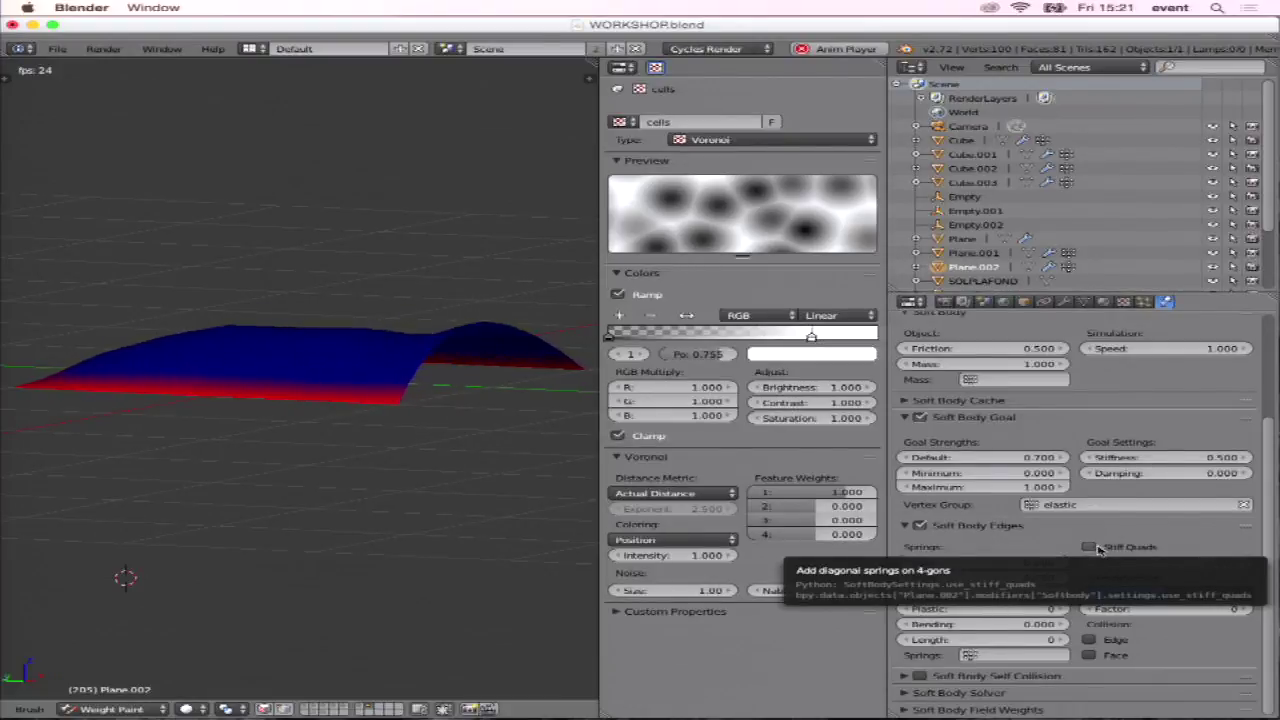
left_click(1089, 547)
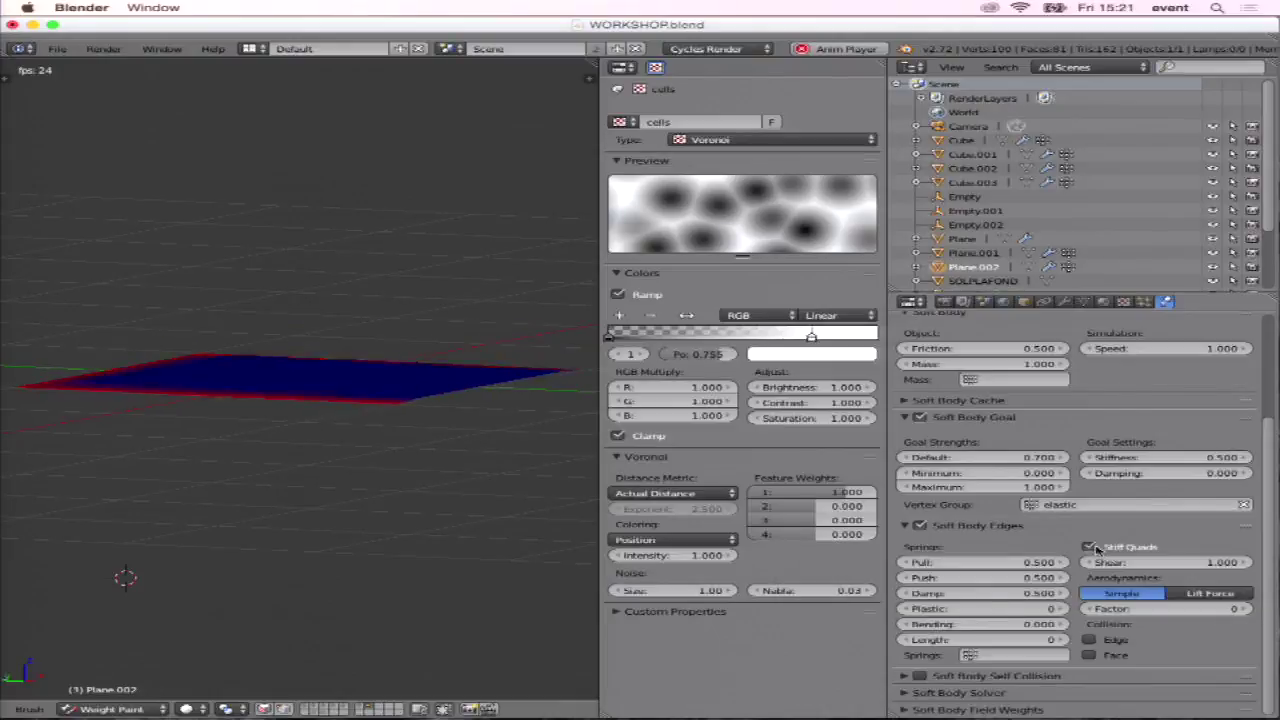
Set the soft-body edge Pull and Push springs to 0.010.
left_click(1012, 563)
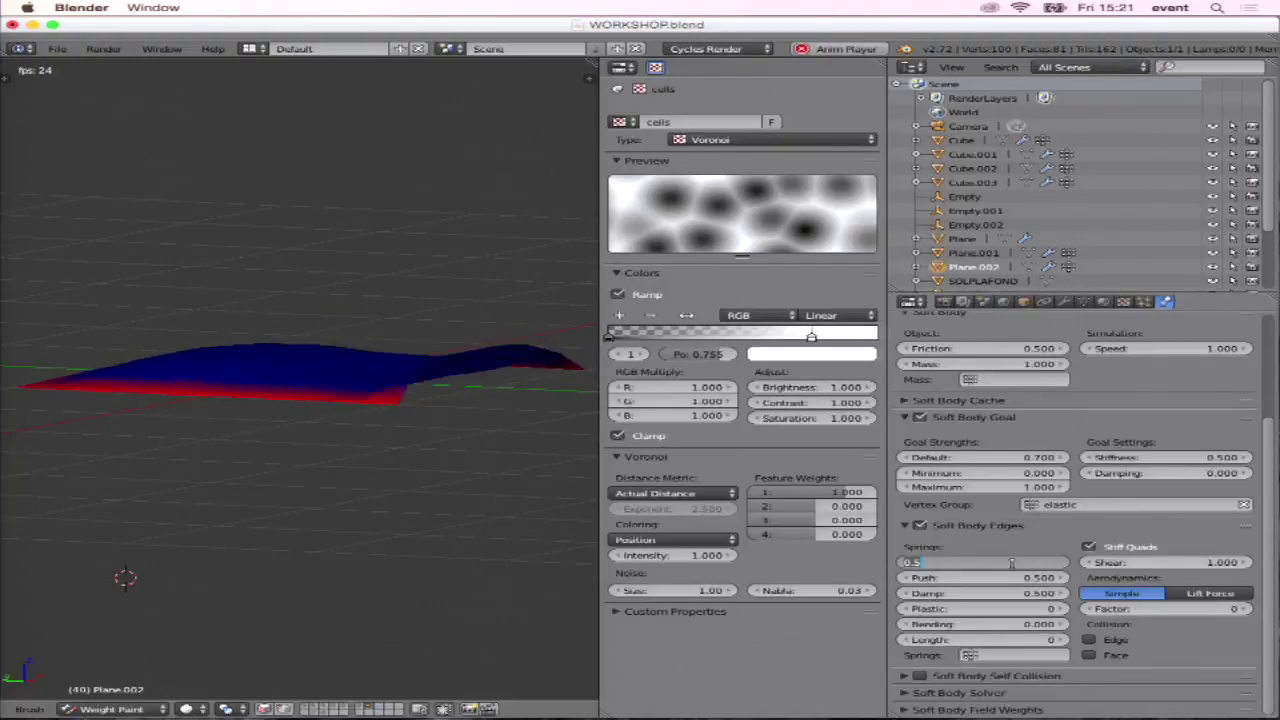
type("0.100")
key("Return")
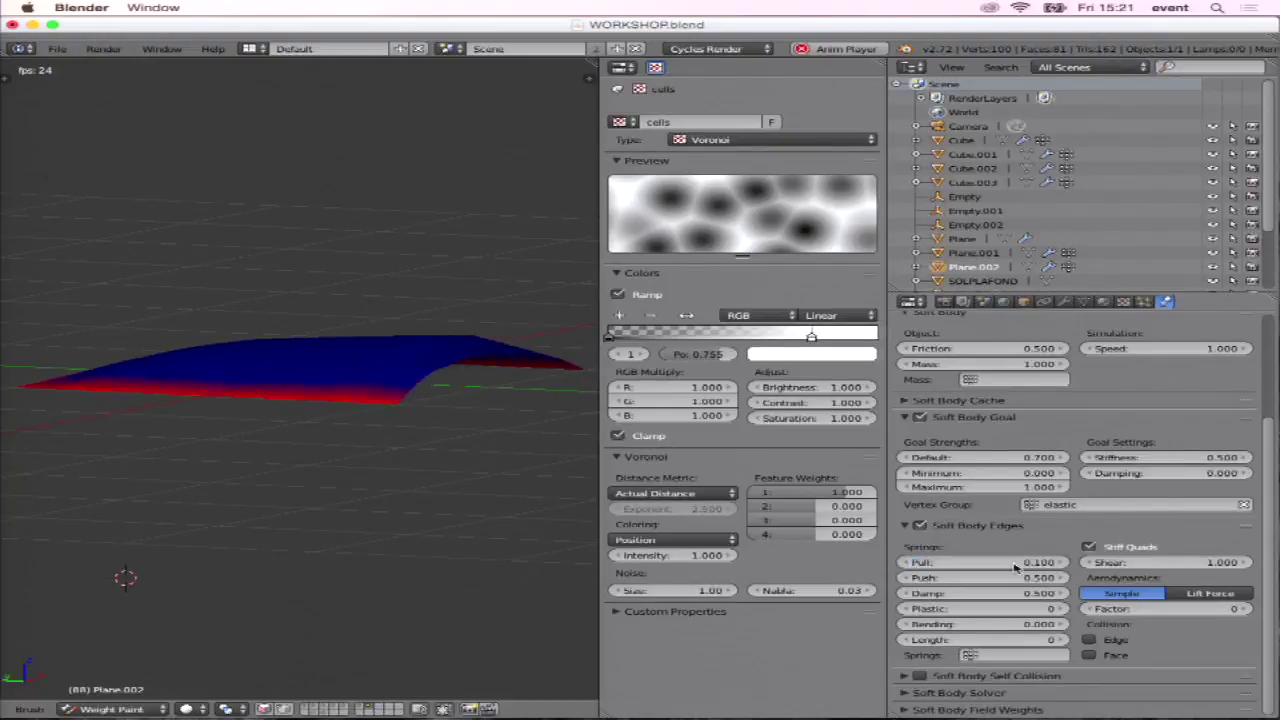
left_click(1014, 578)
key("BackSpace")
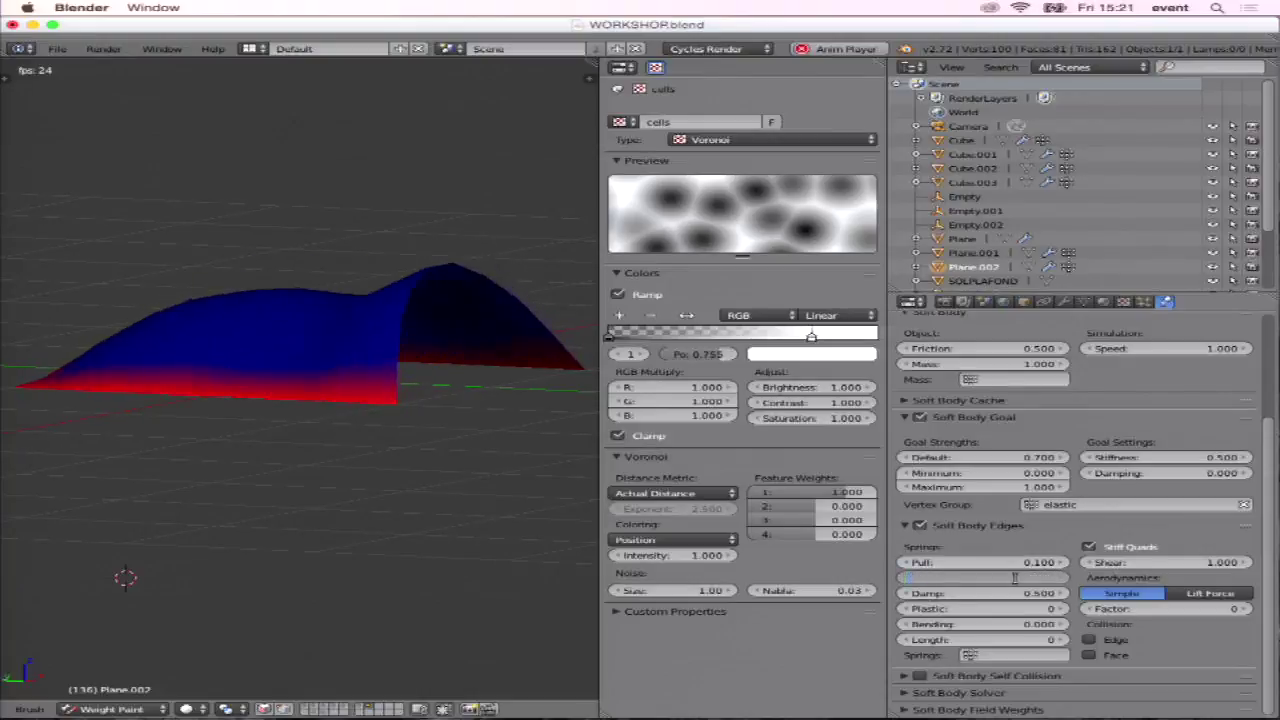
type("0.1")
key("Return")
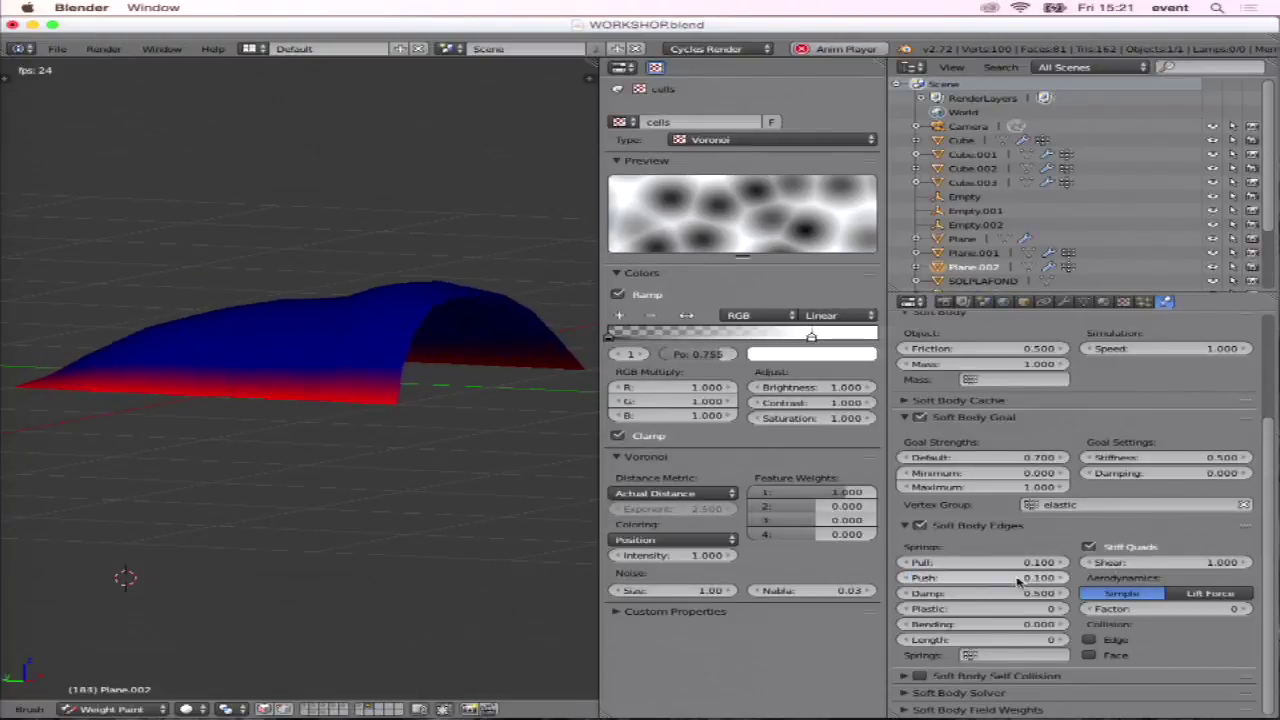
left_click(1017, 563)
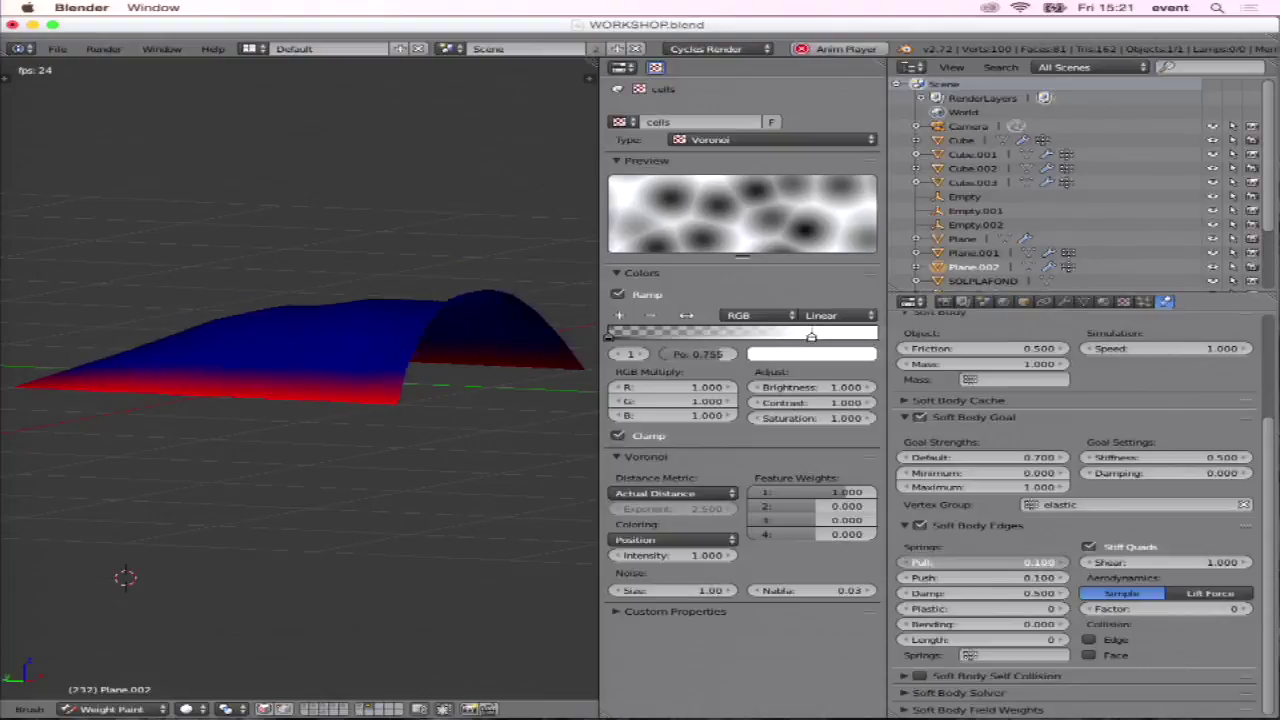
type(".01")
key("Return")
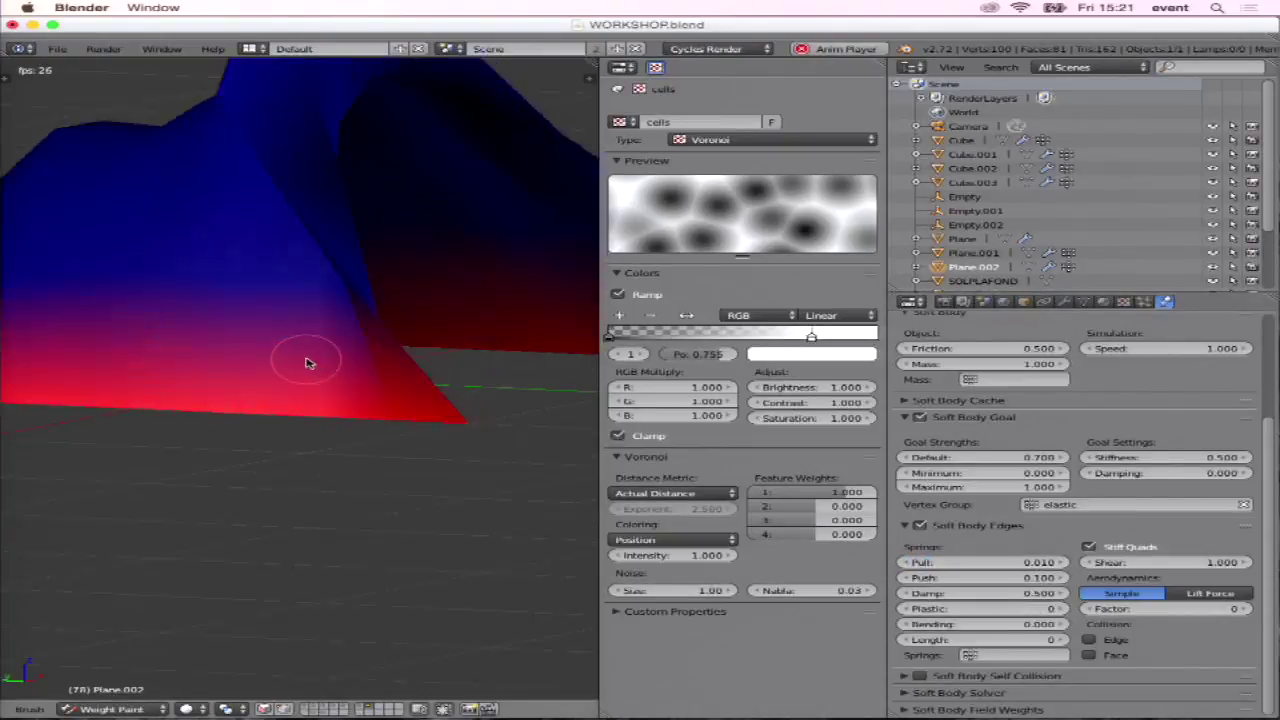
scroll(309, 360, "down", 3)
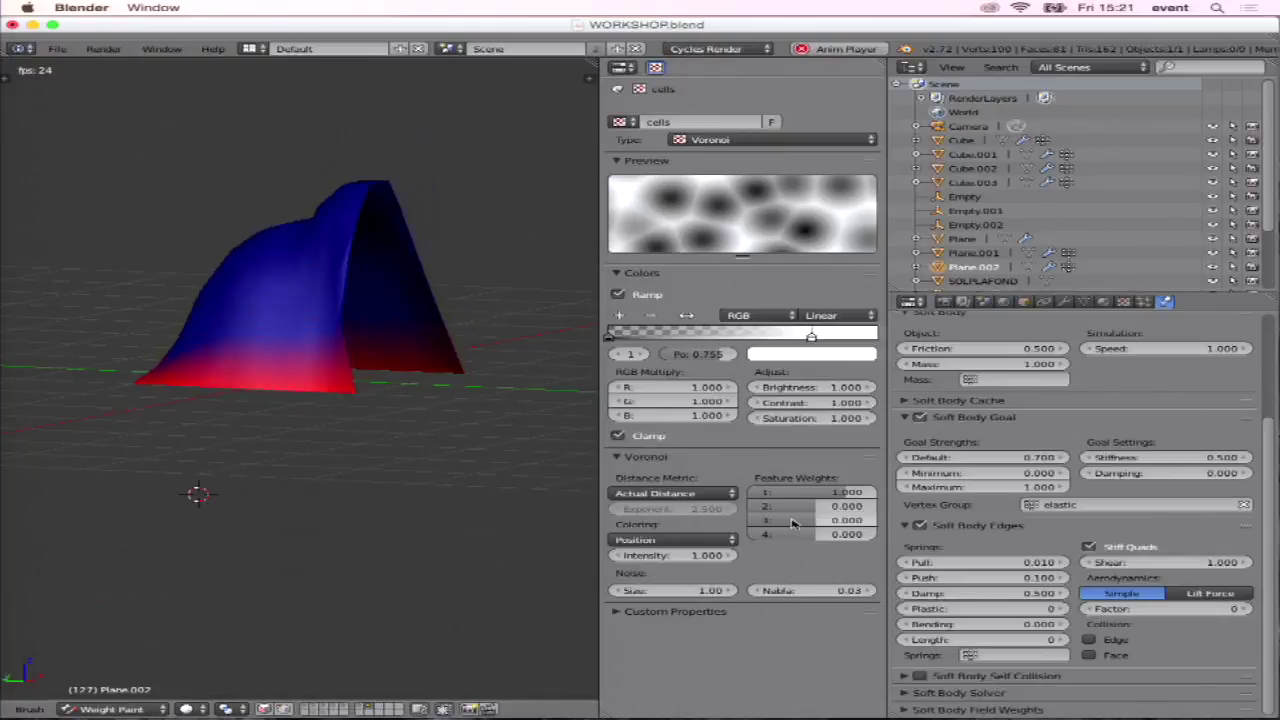
left_click(1027, 578)
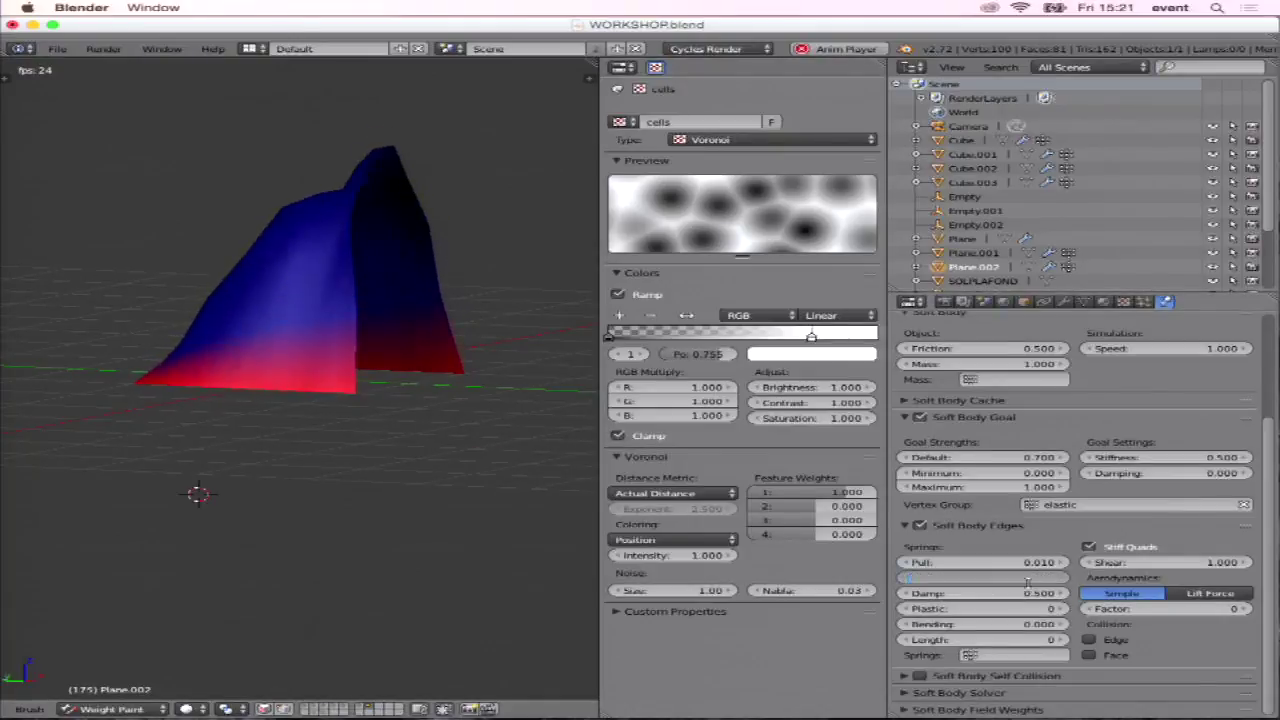
type("0.01")
key("Return")
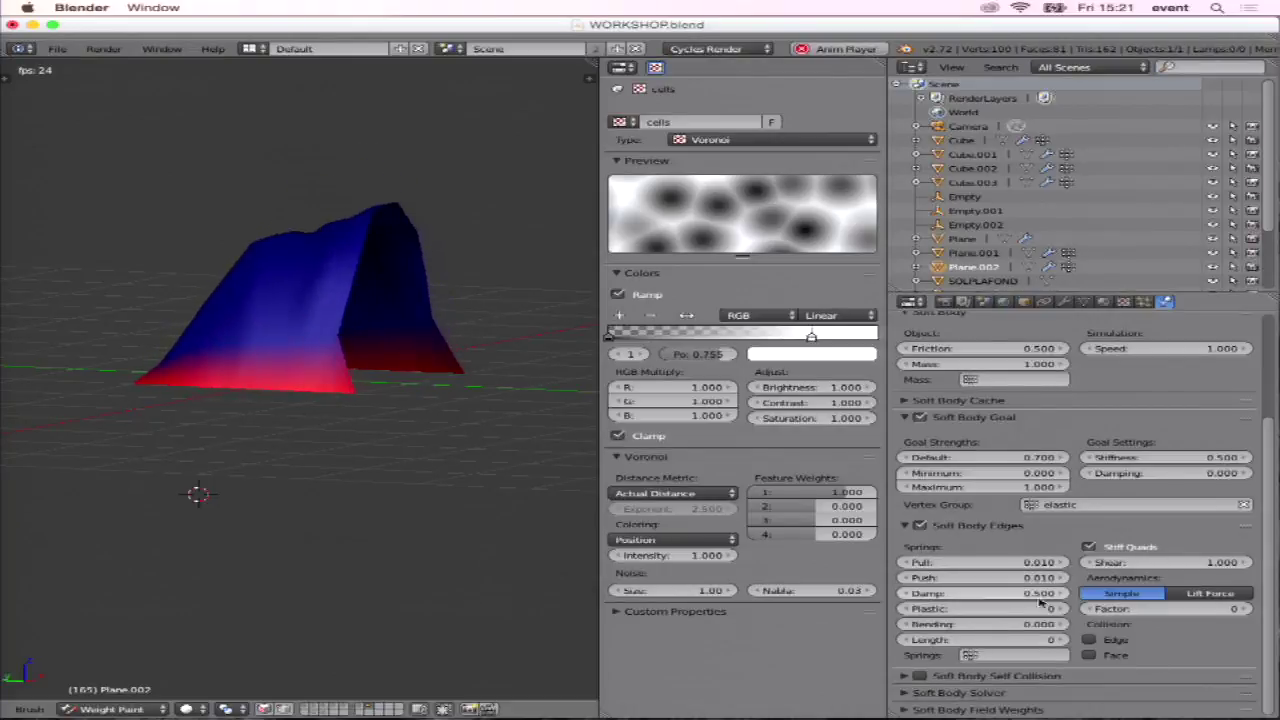
Raise the soft-body edge Plastic value from 0 to 1.
left_click(1064, 609)
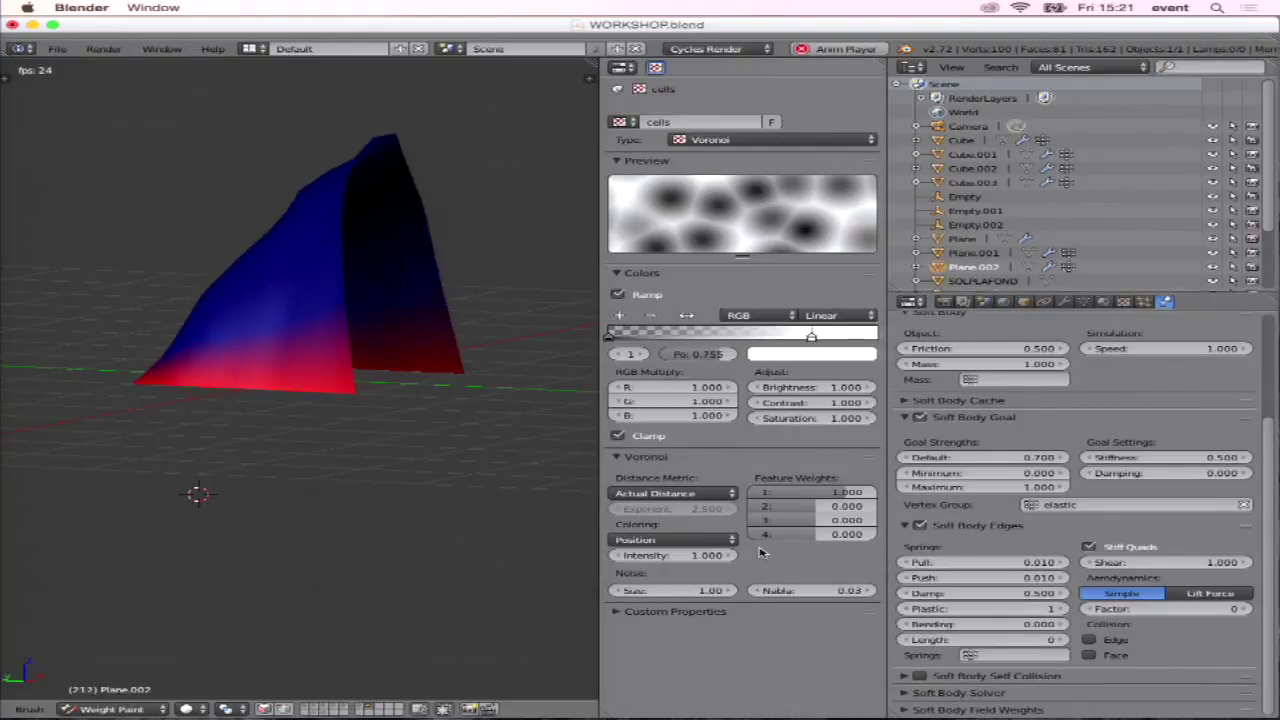
scroll(447, 457, "up", 2)
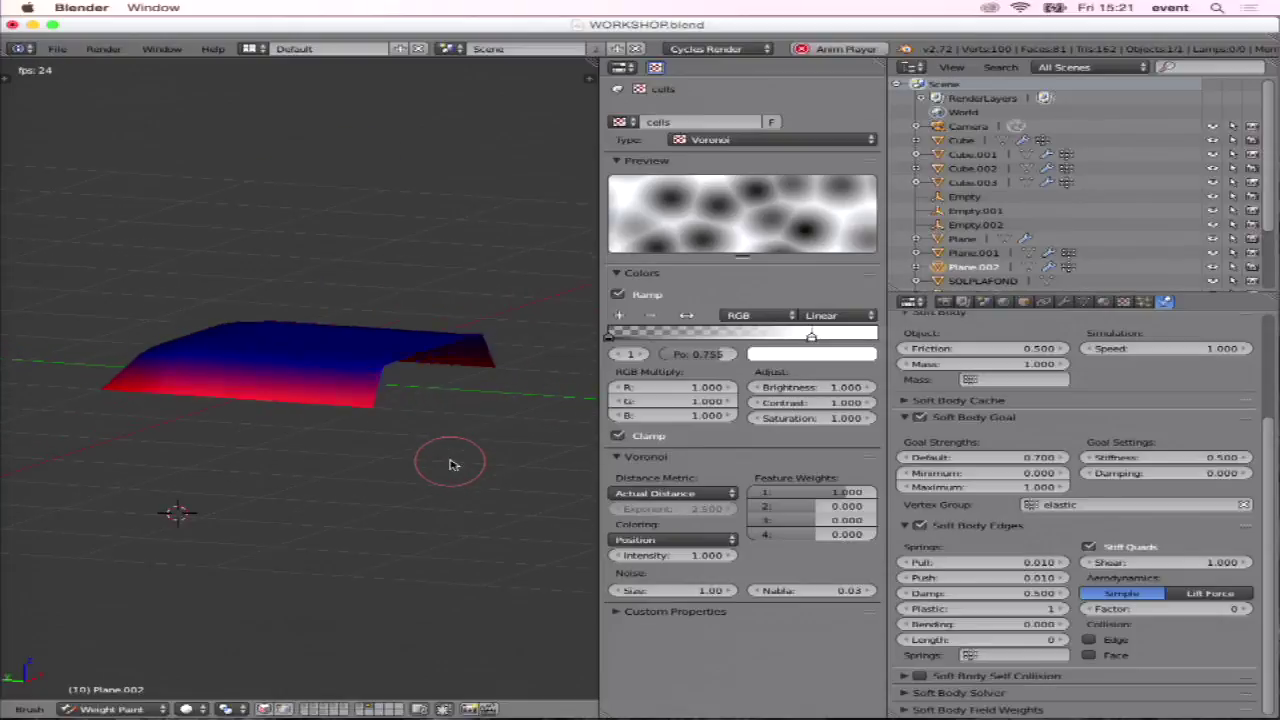
scroll(450, 460, "up", 2)
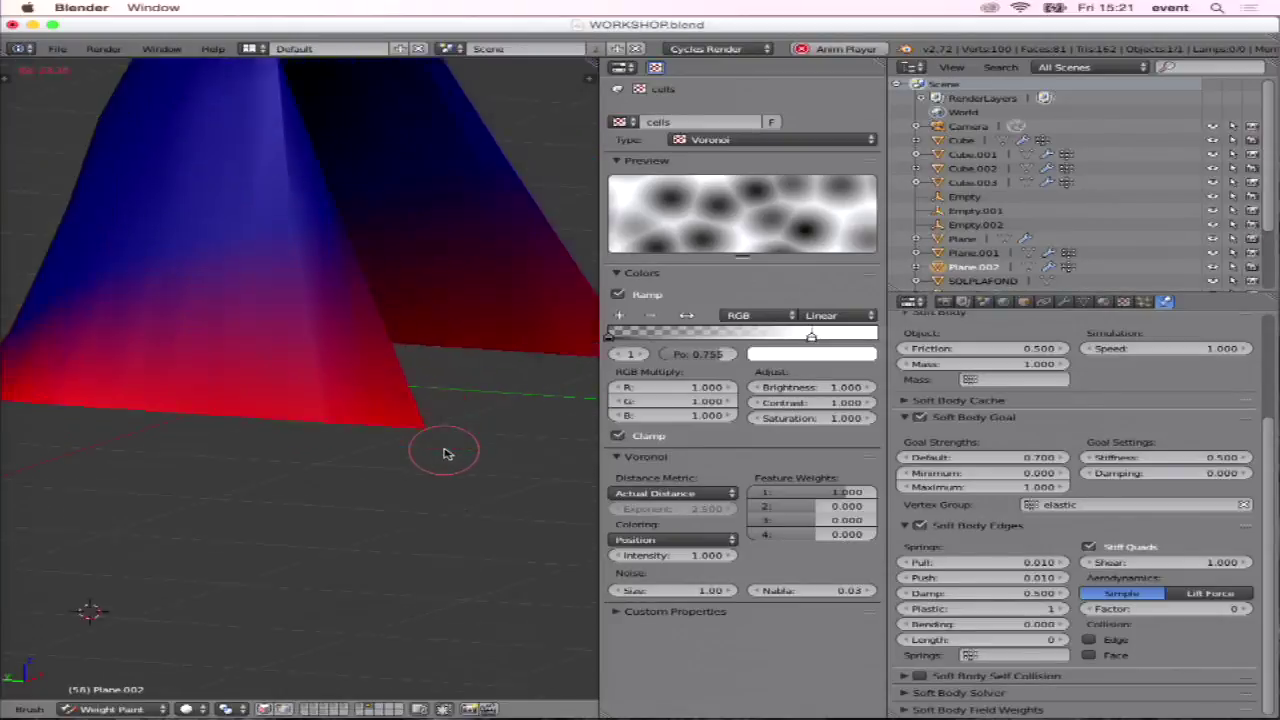
scroll(447, 452, "down", 5)
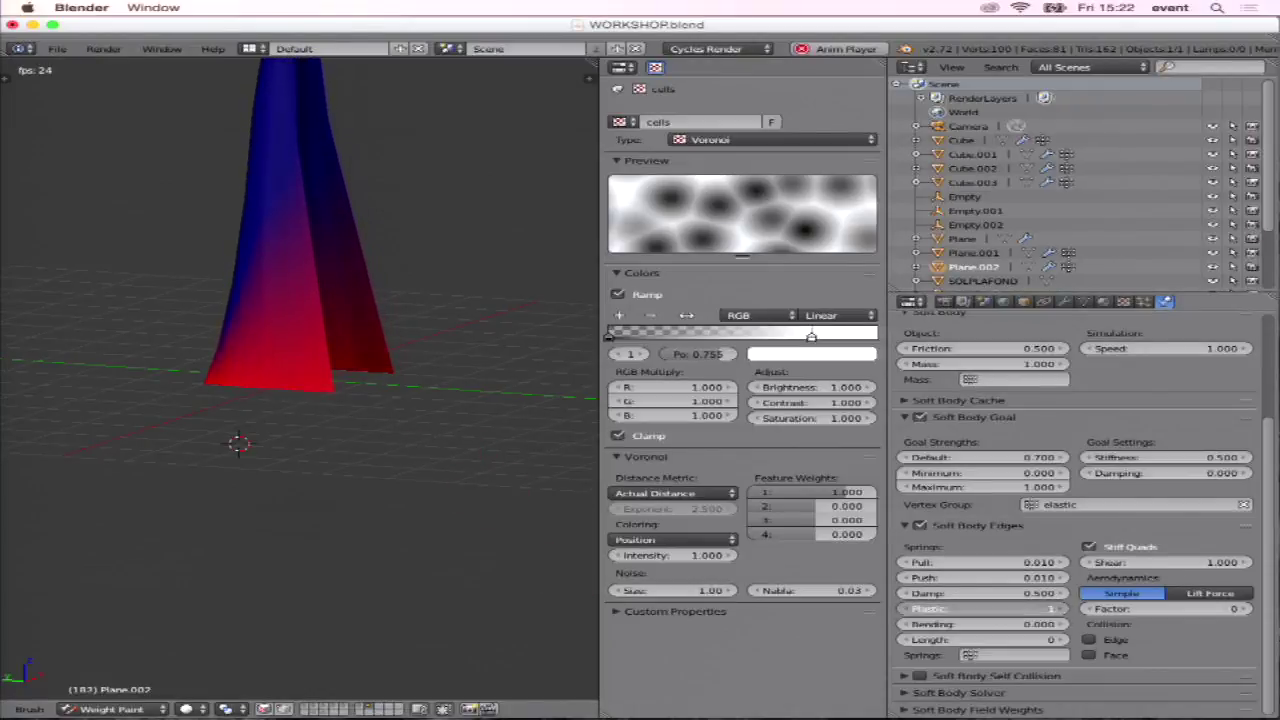
middle_click_drag(520, 460, 396, 427)
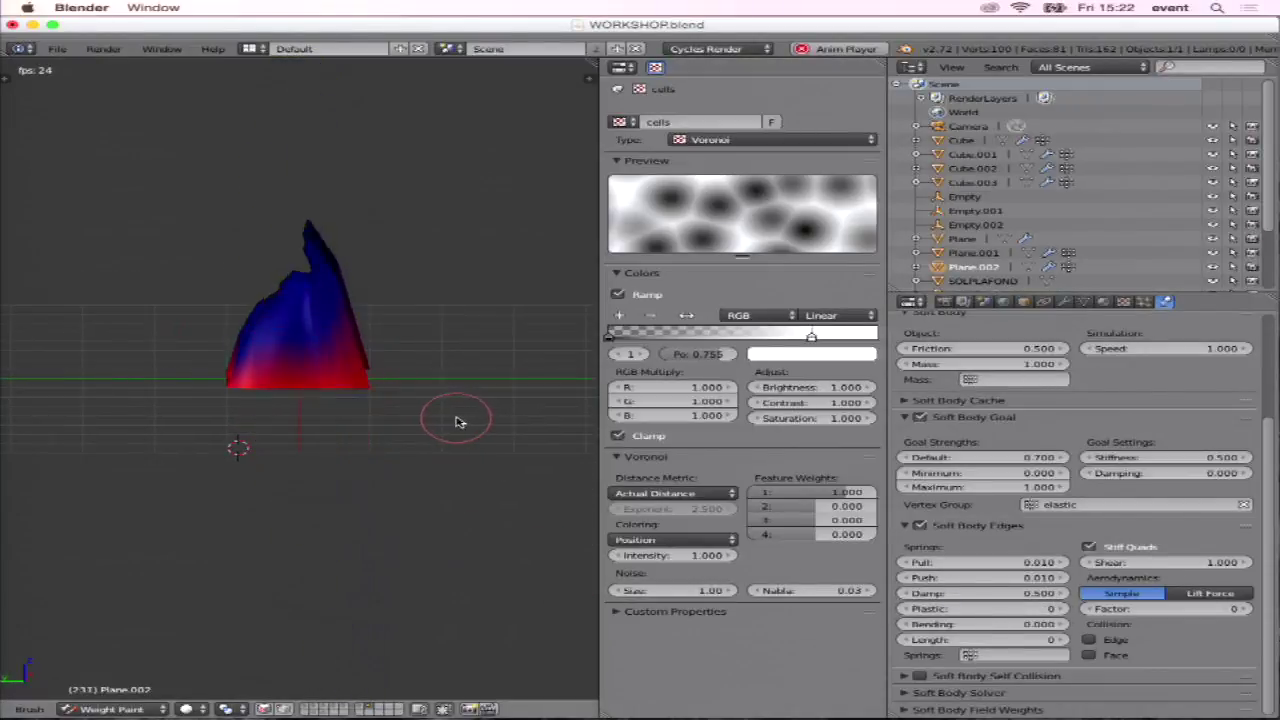
mouse_move(523, 449)
middle_mouse_down()
mouse_move(406, 374)
mouse_move(200, 363)
mouse_move(303, 380)
mouse_move(301, 411)
middle_mouse_up()
scroll(406, 374, "up", 2)
key("Tab")
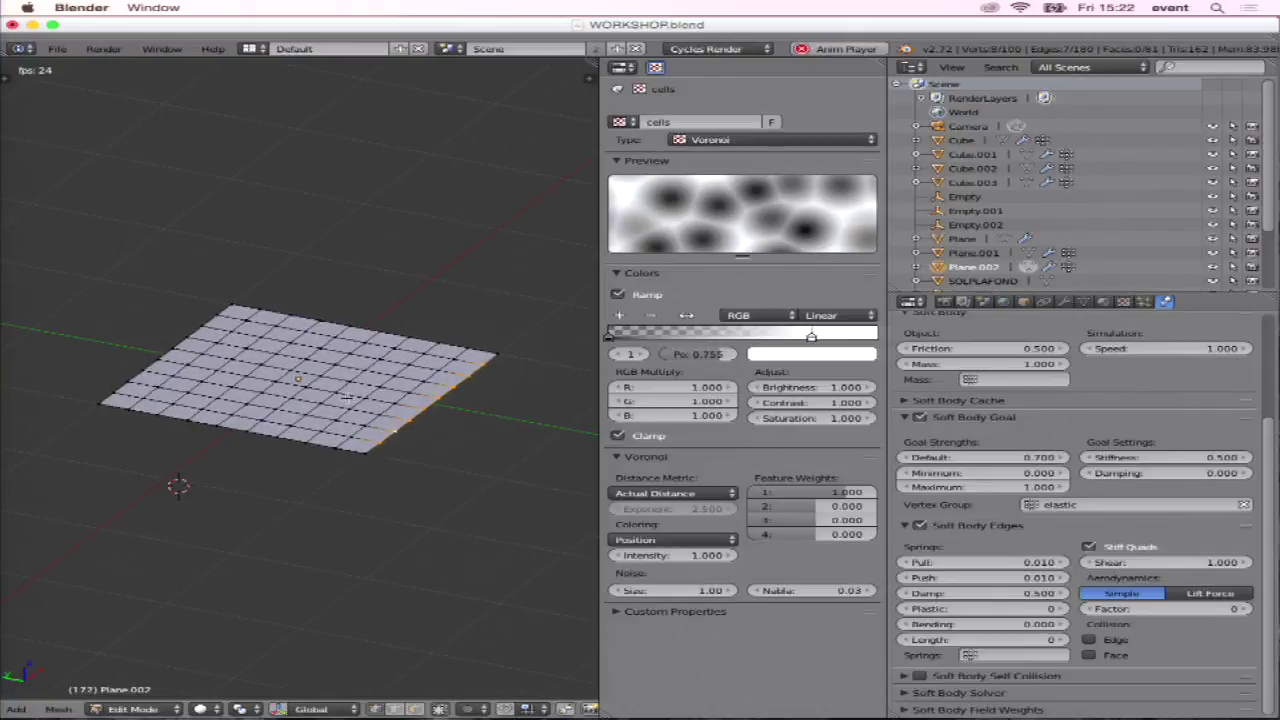
Select all vertices and Subdivide Smooth the plane to 361 vertices.
key("a")
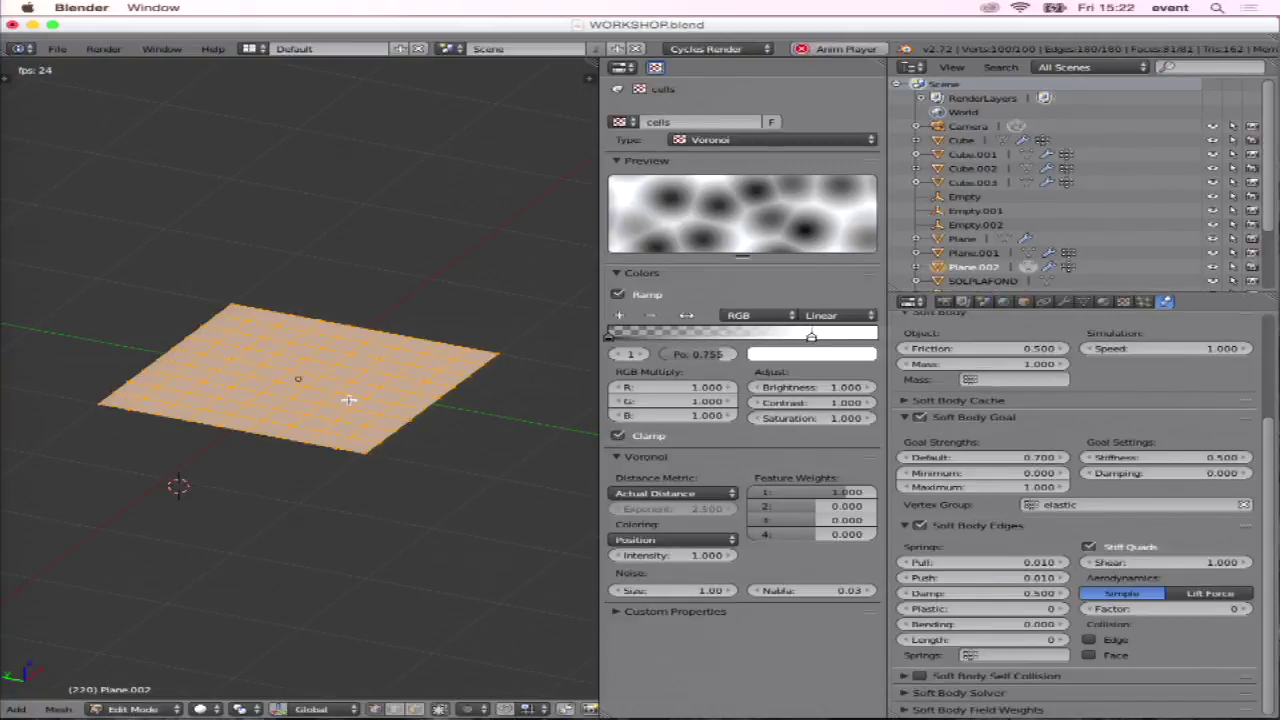
key("w")
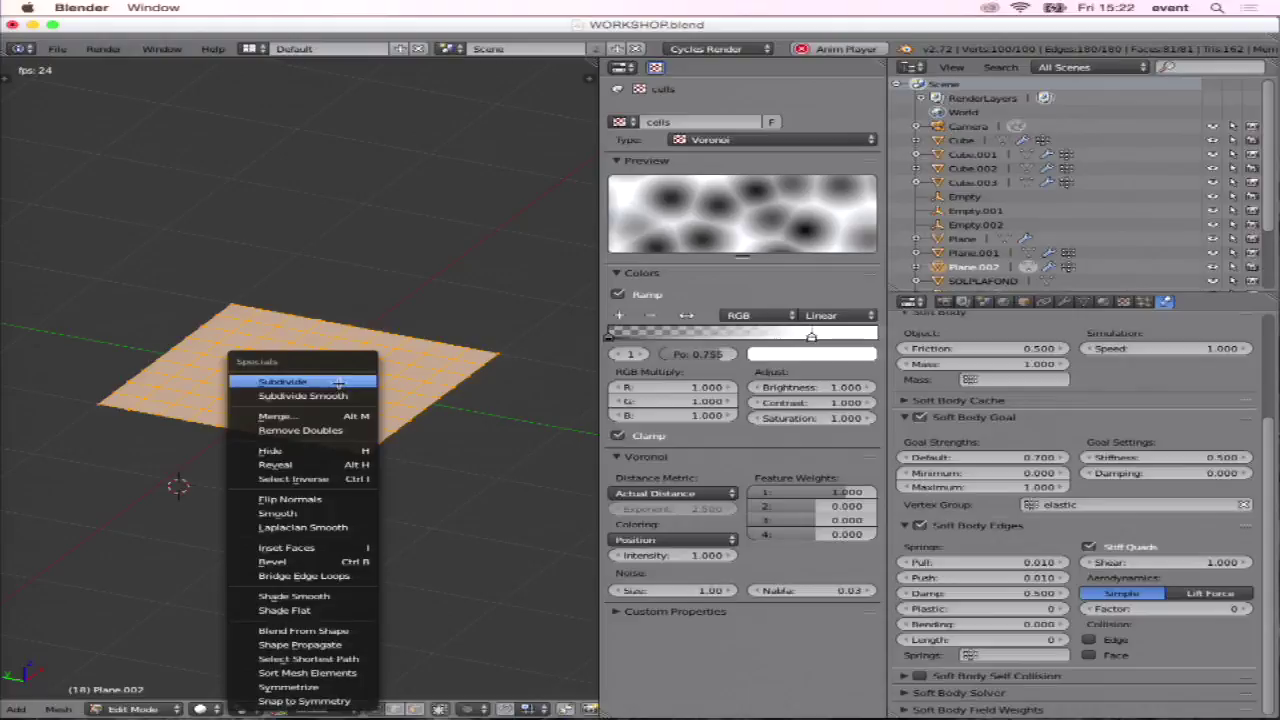
left_click(345, 393)
scroll(340, 400, "up", 1)
right_click(305, 382)
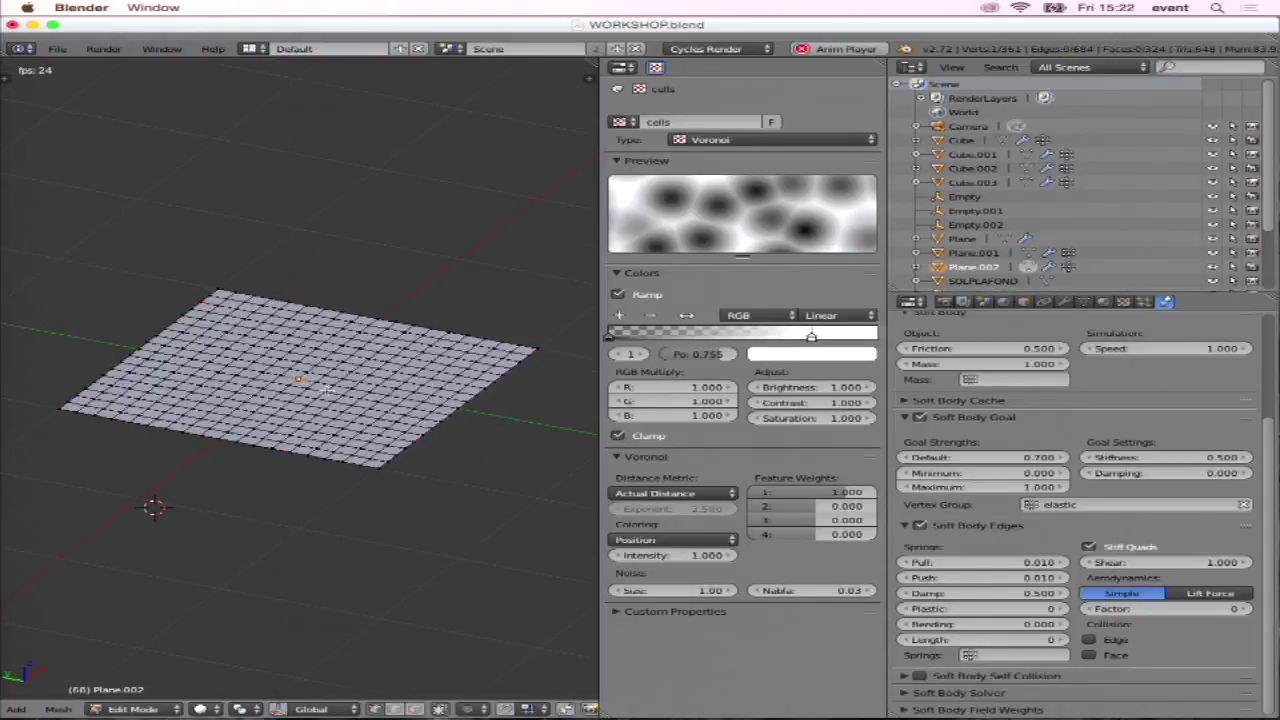
Set the vertex group assignment Weight to 1.000 in Object Data.
left_click(1085, 302)
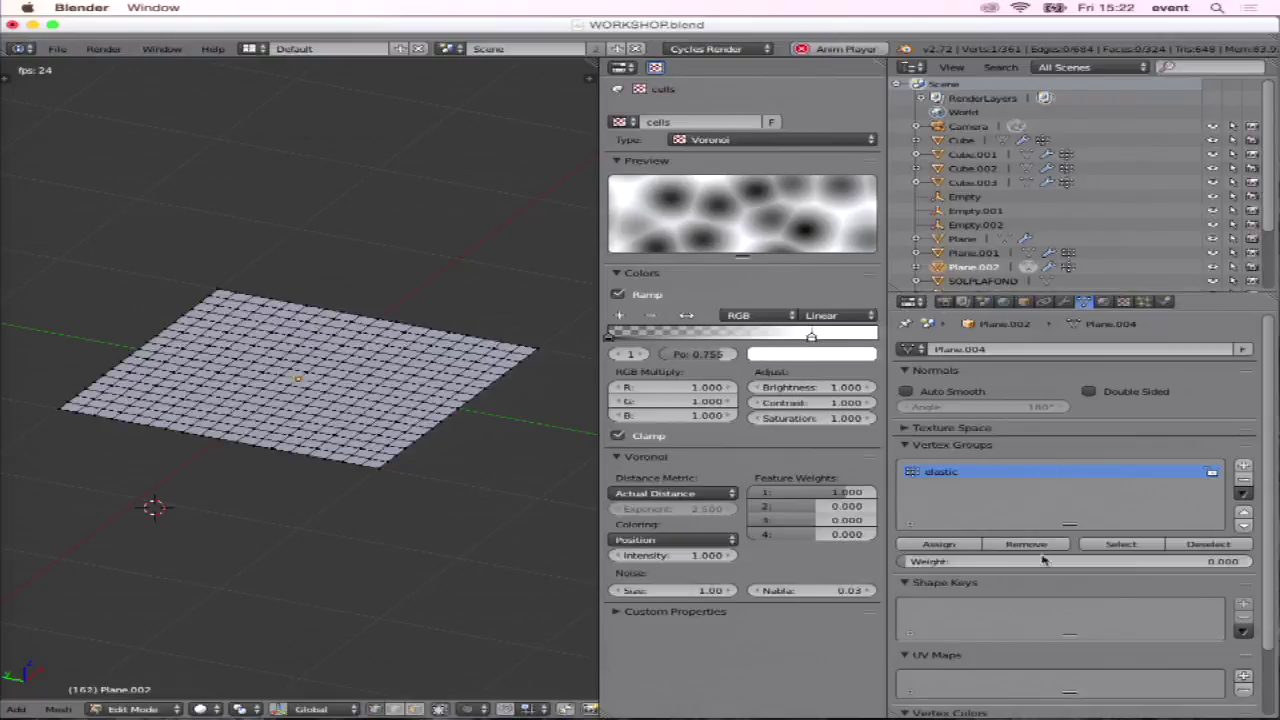
left_click(990, 562)
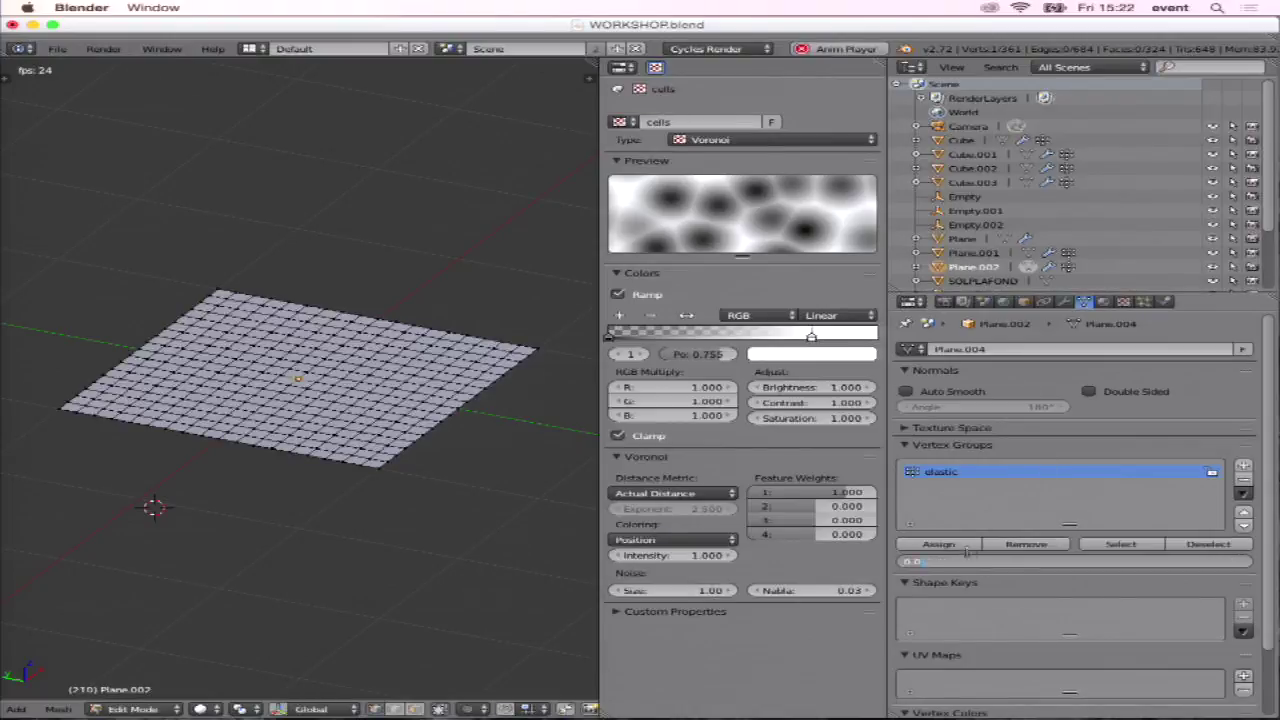
type("1")
key("Return")
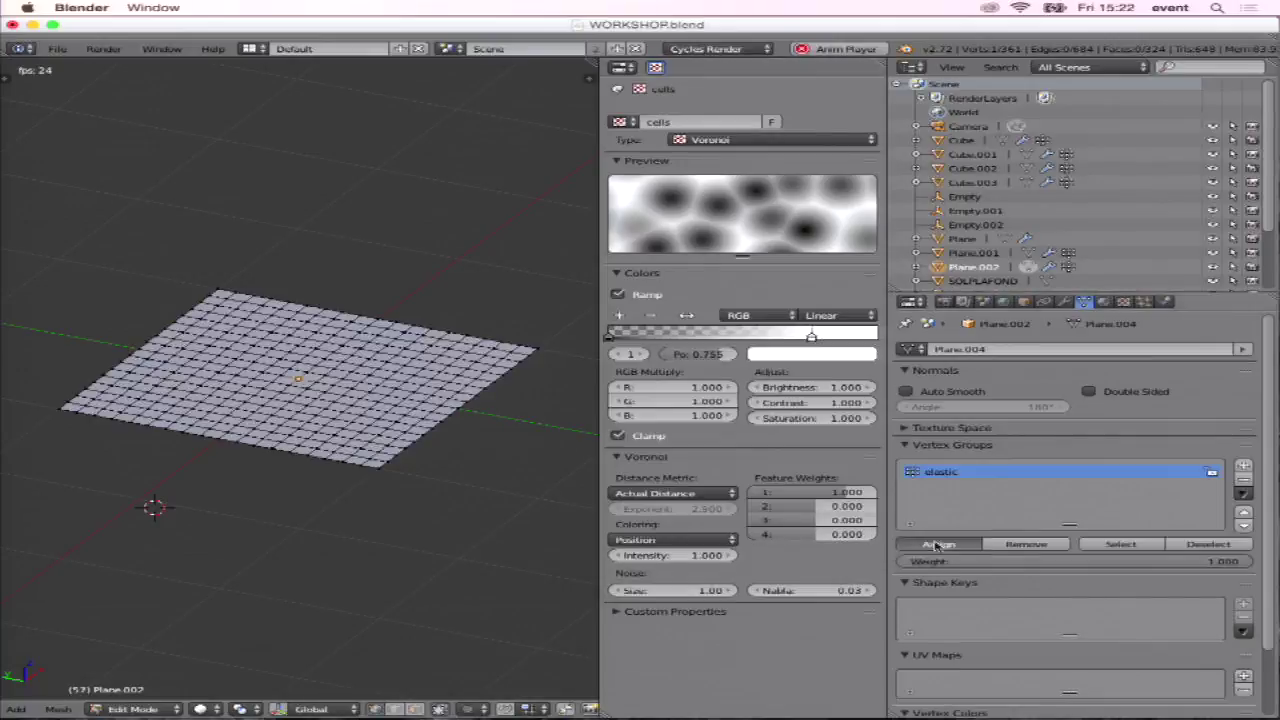
key("super+q")
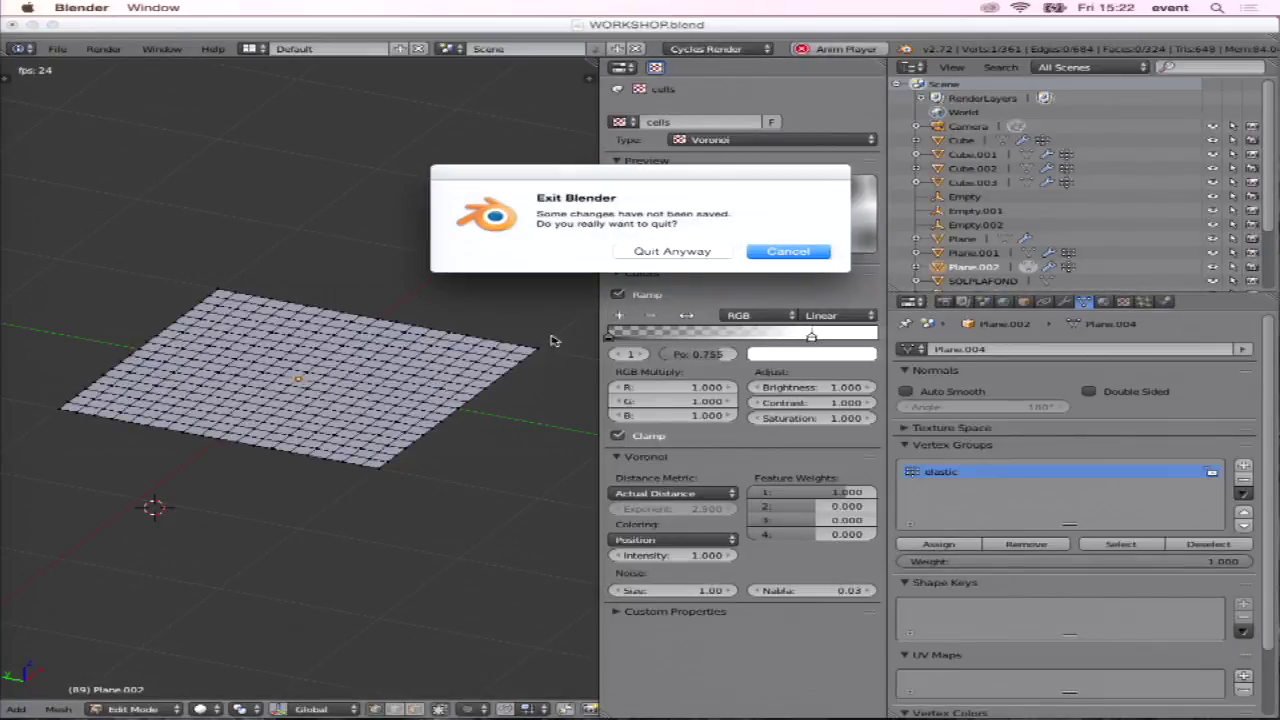
Cancel the quit prompt, return to Weight Paint, and restart the soft-body playback.
left_click(762, 253)
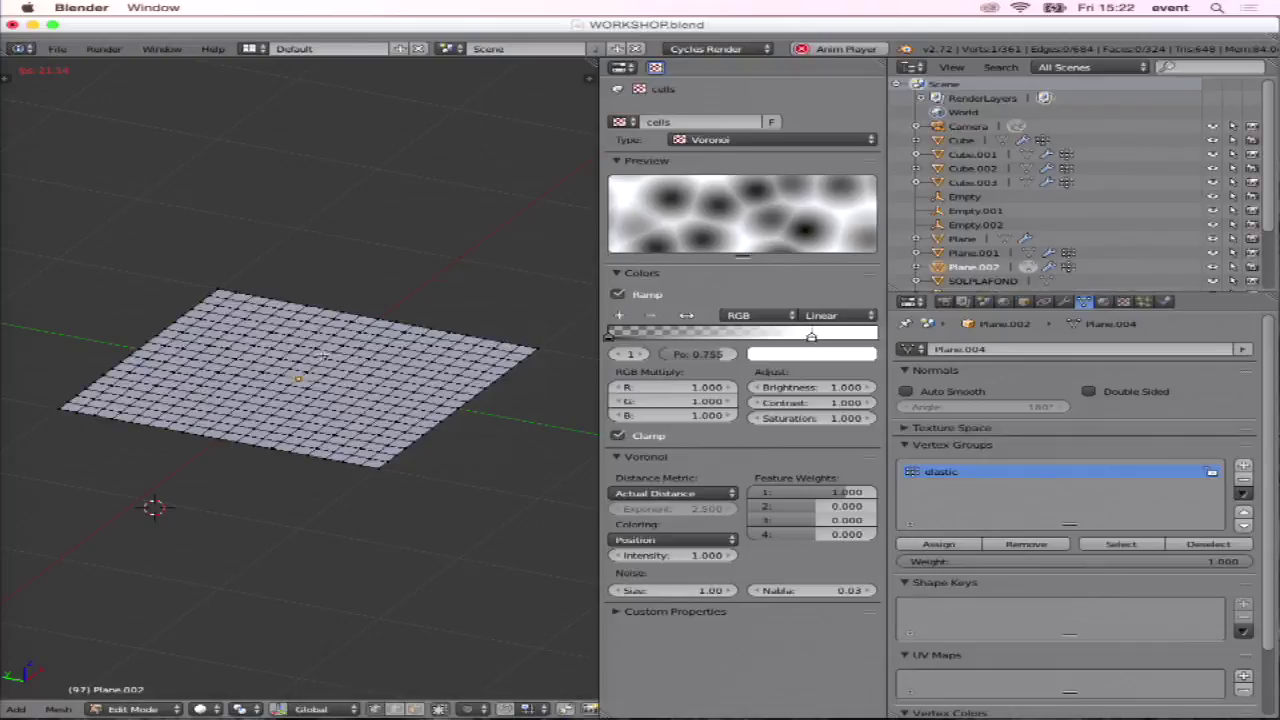
key("ctrl+Tab")
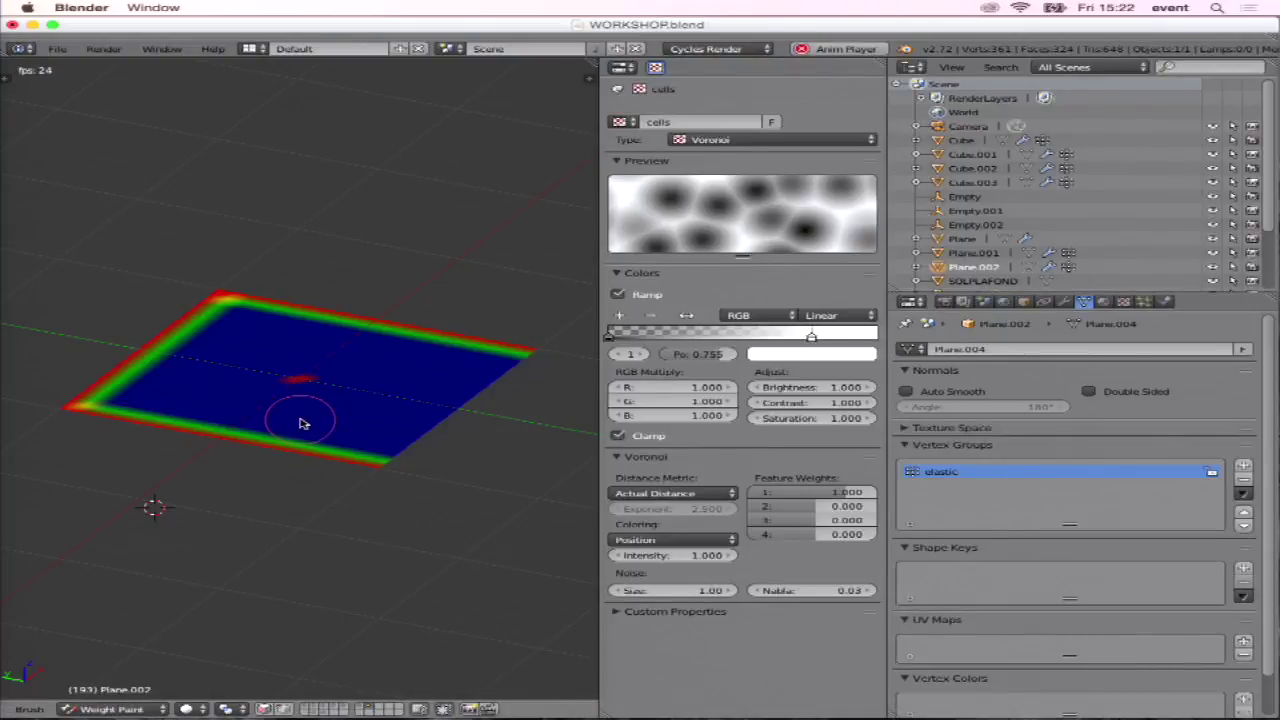
key("alt+a")
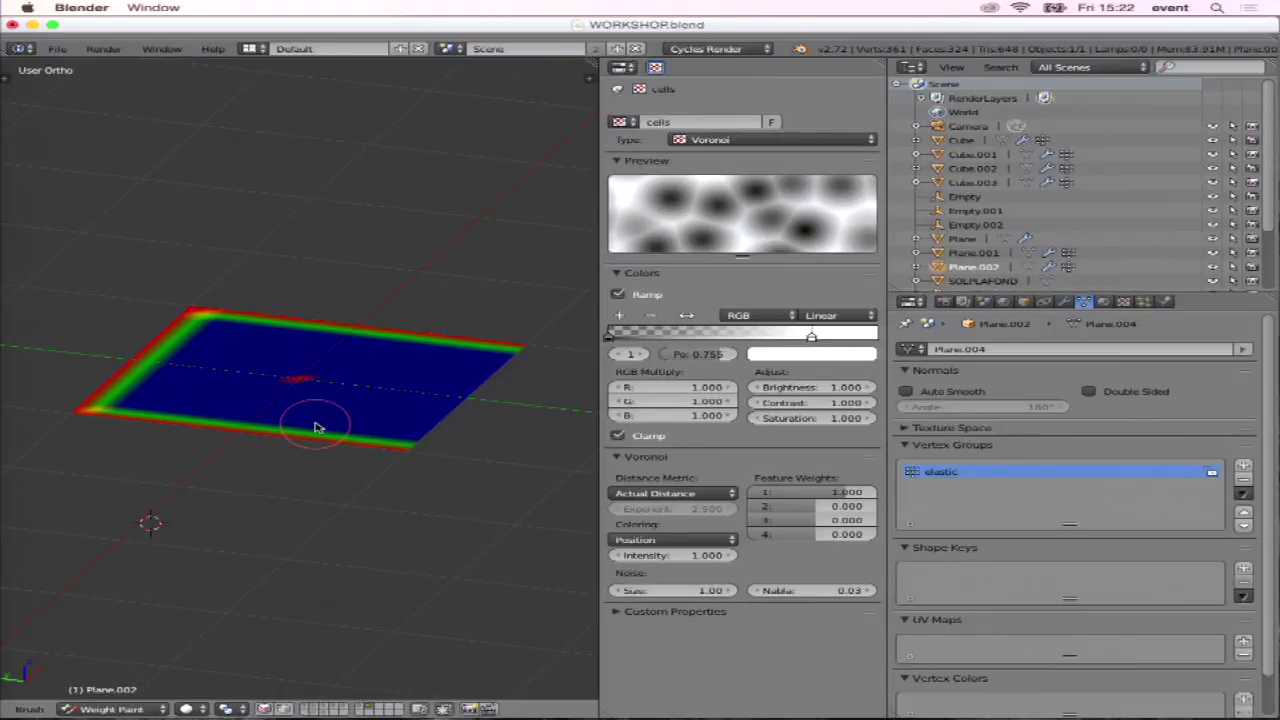
key("alt+a")
Orbit and zoom around the animating plane, then show its Soft Body physics settings.
middle_click_drag(277, 409, 296, 396)
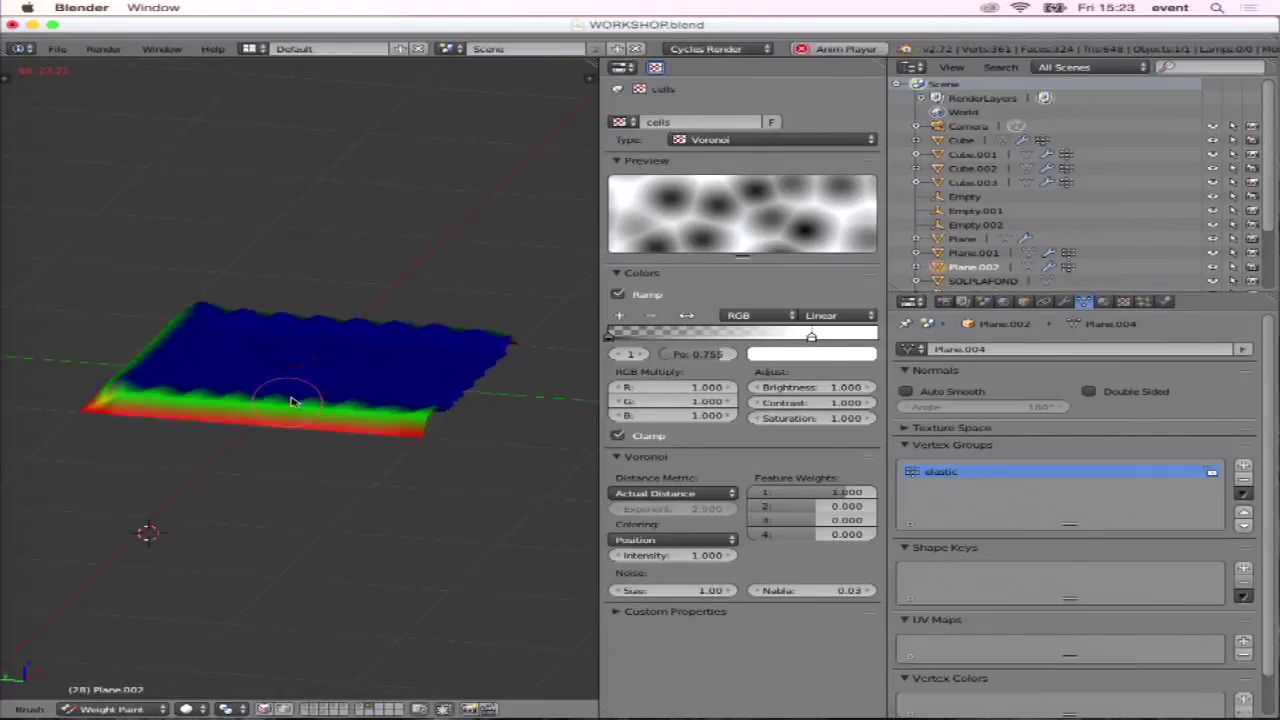
scroll(296, 398, "up", 3)
scroll(293, 402, "up", 4)
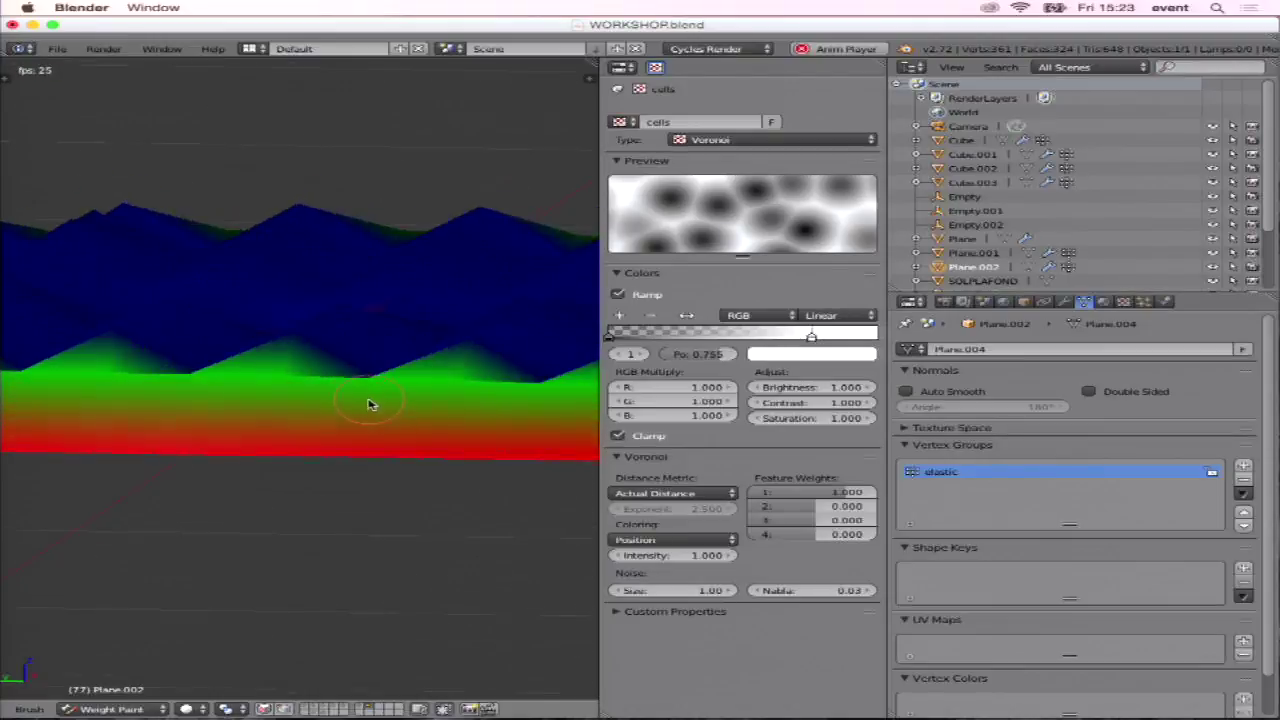
scroll(293, 405, "down", 4)
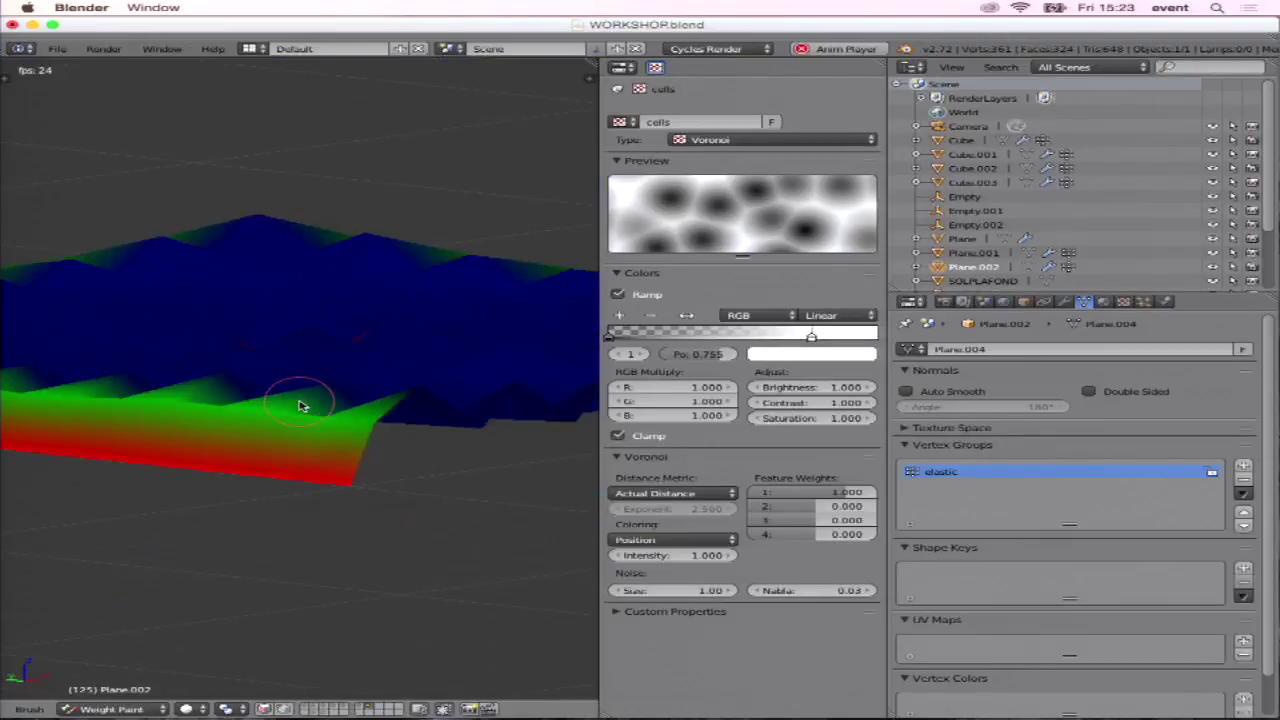
scroll(300, 406, "down", 2)
middle_click_drag(300, 406, 320, 466)
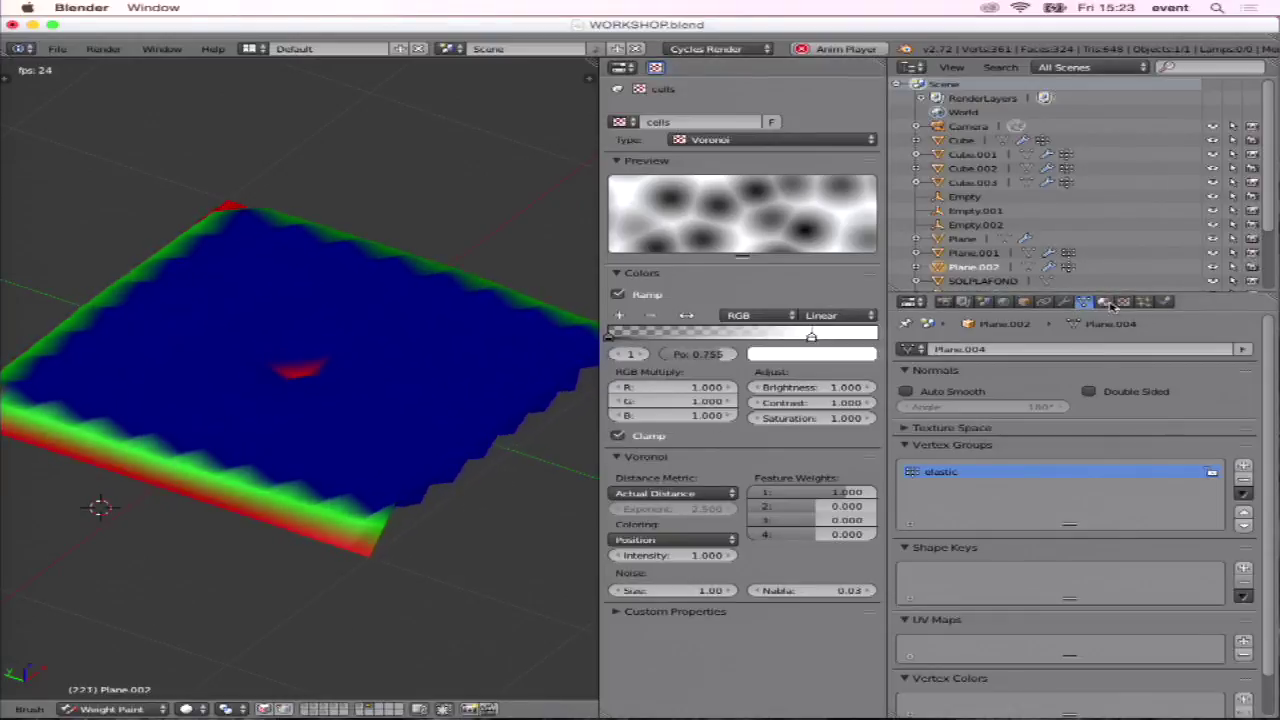
left_click(1166, 302)
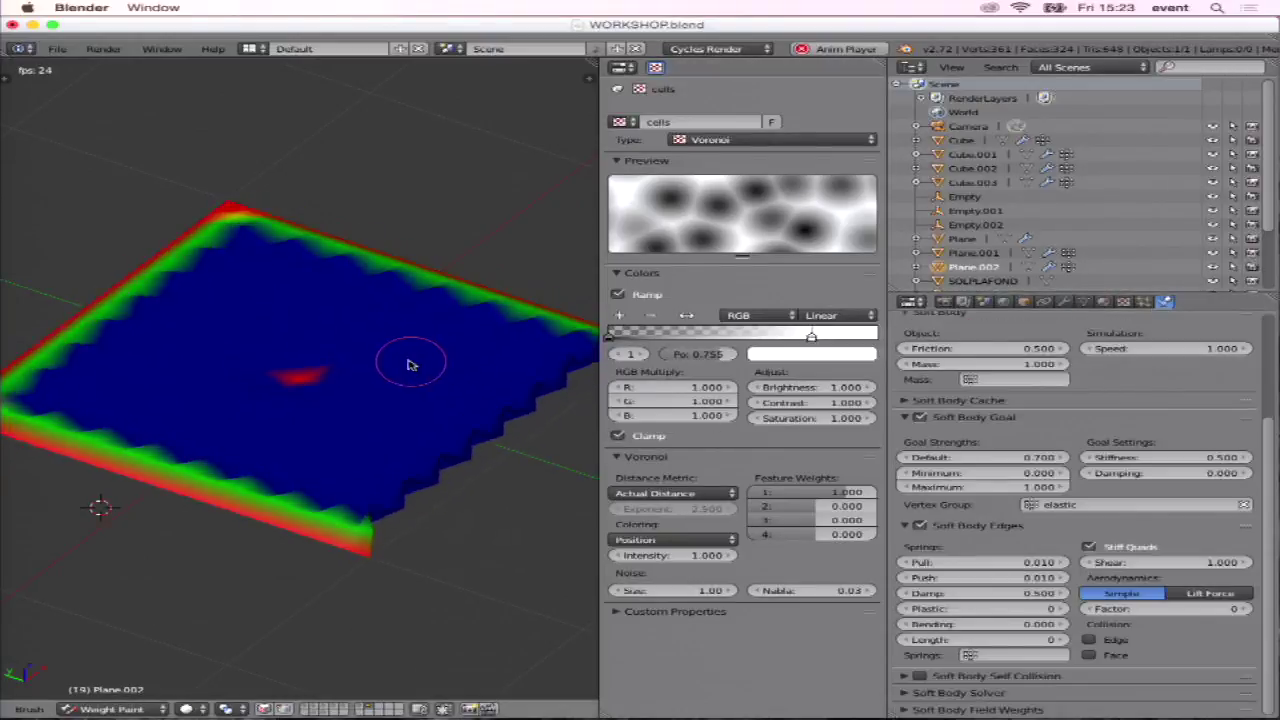
In Edit Mode, select every vertex and assign them weight 0 in the elastic group.
left_click(115, 709)
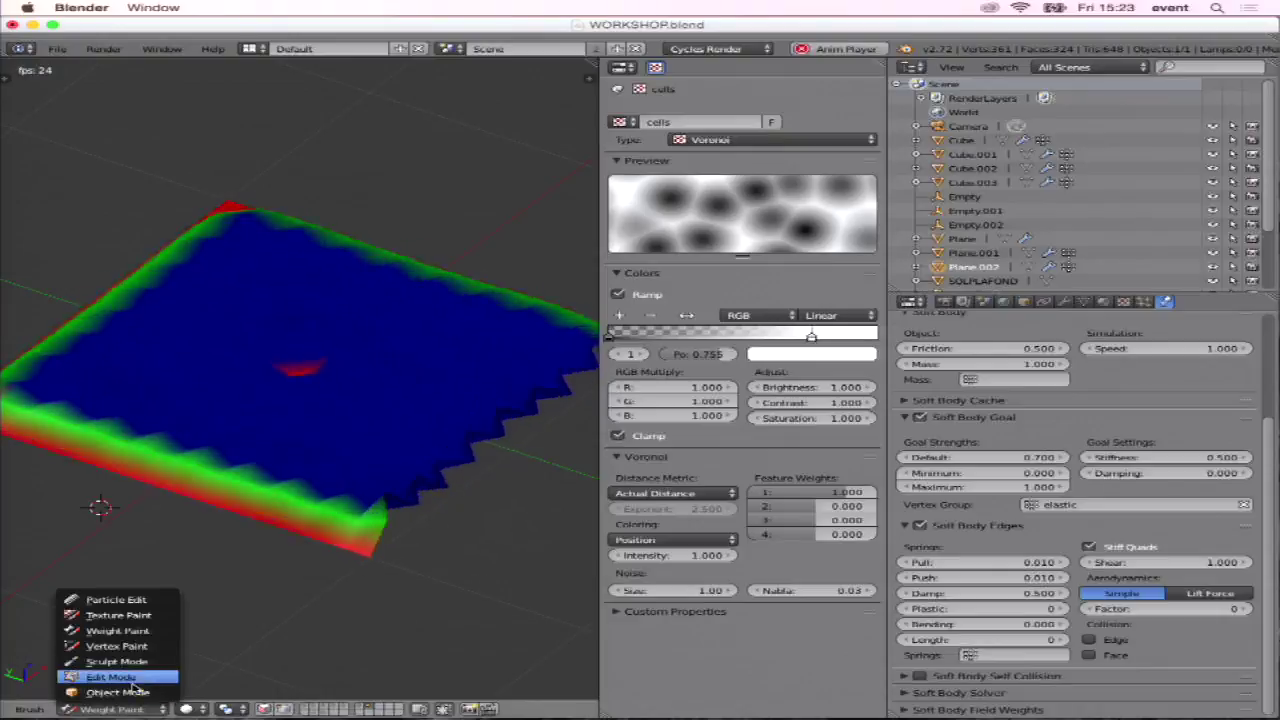
left_click(118, 692)
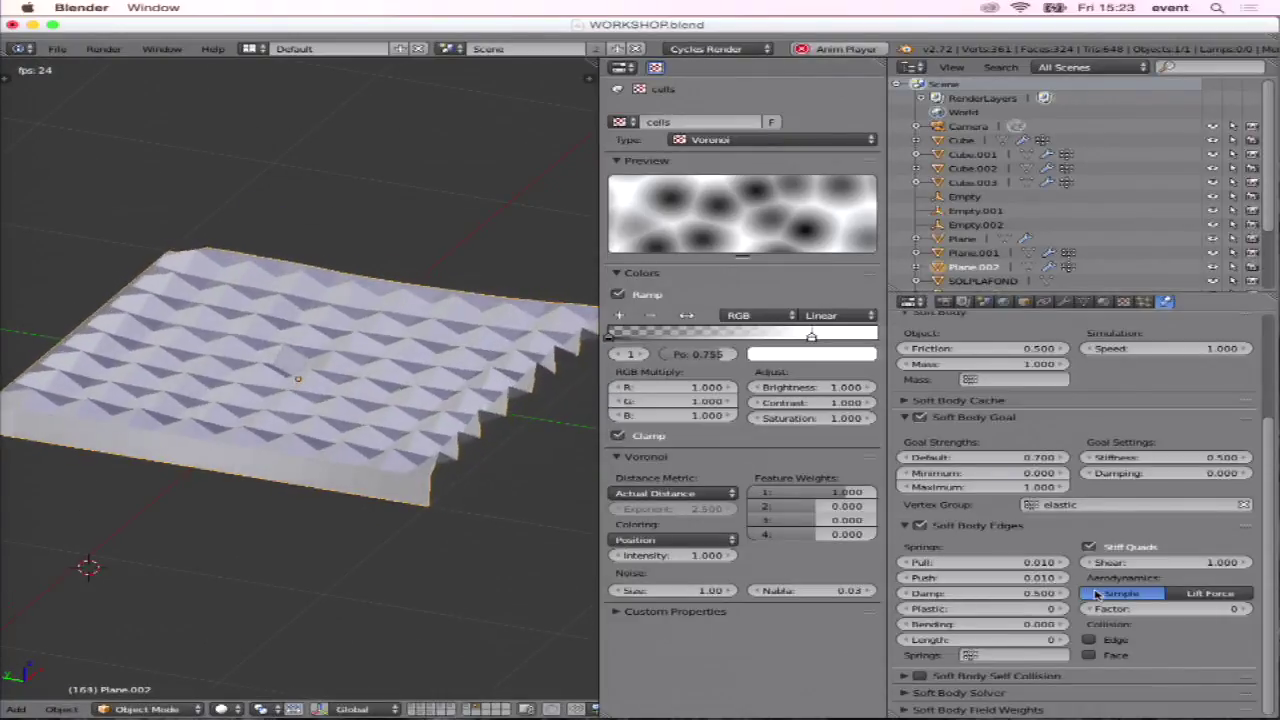
key("Tab")
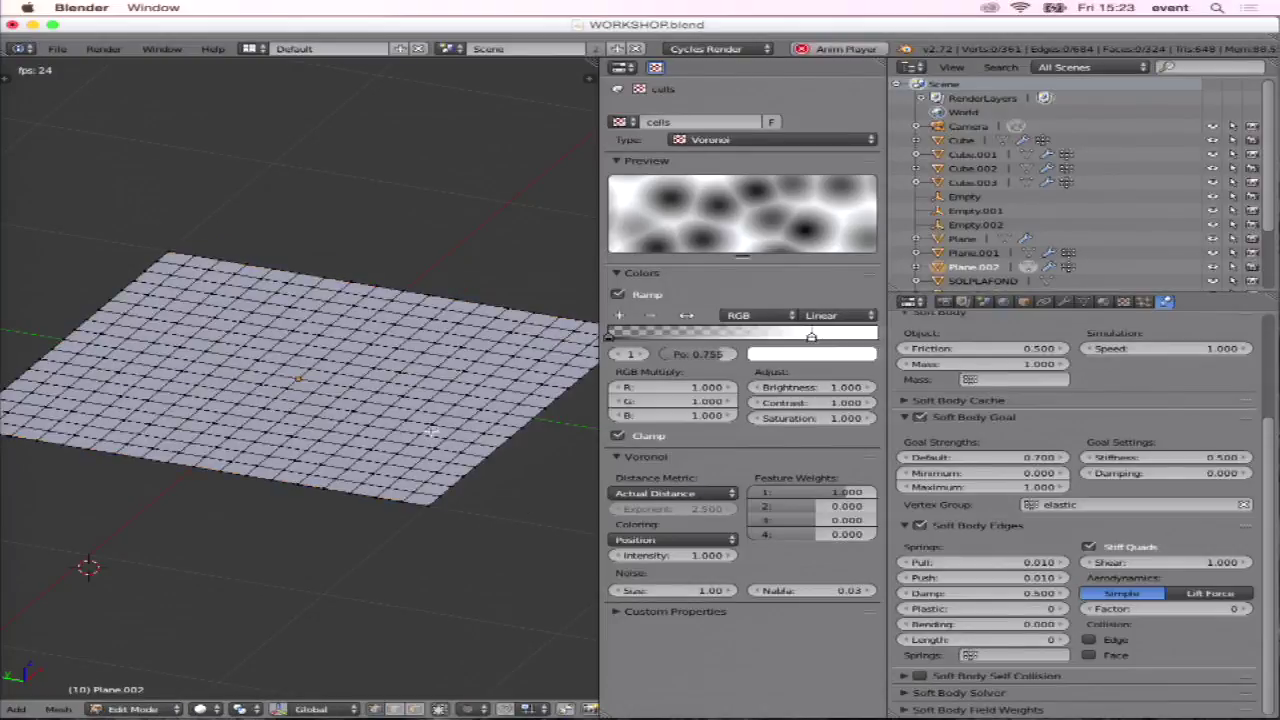
key("a")
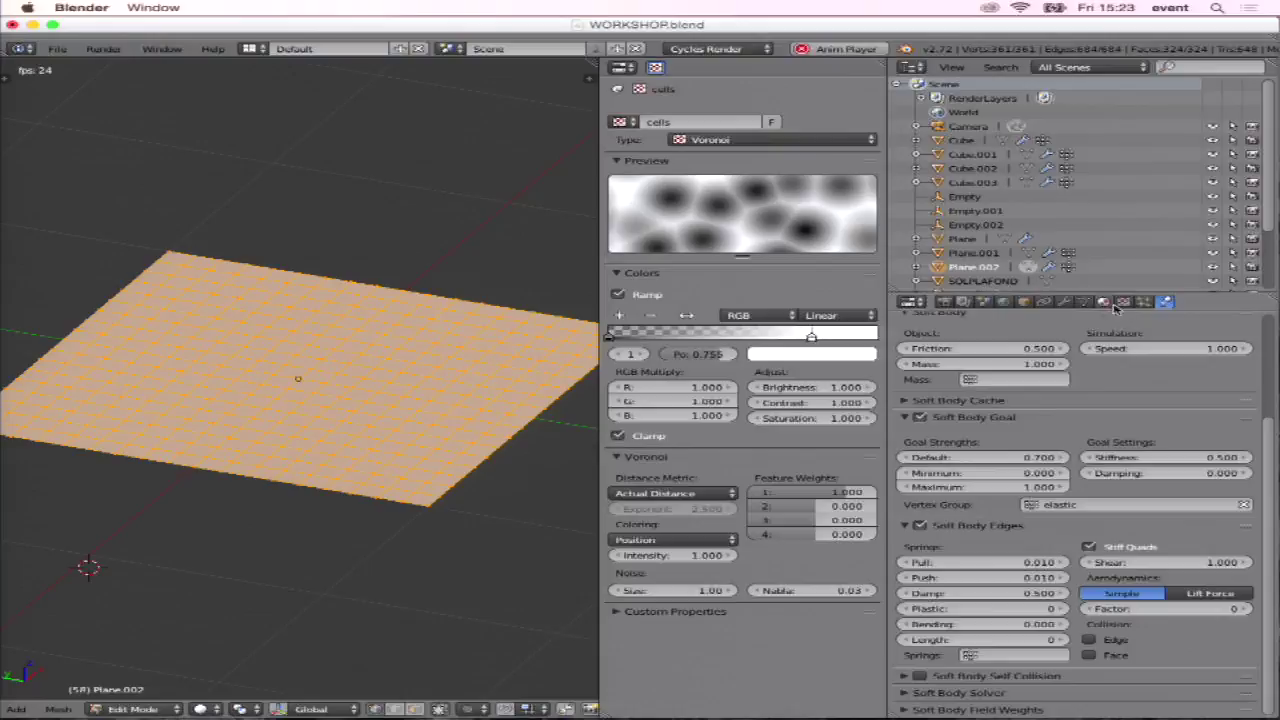
left_click(1085, 303)
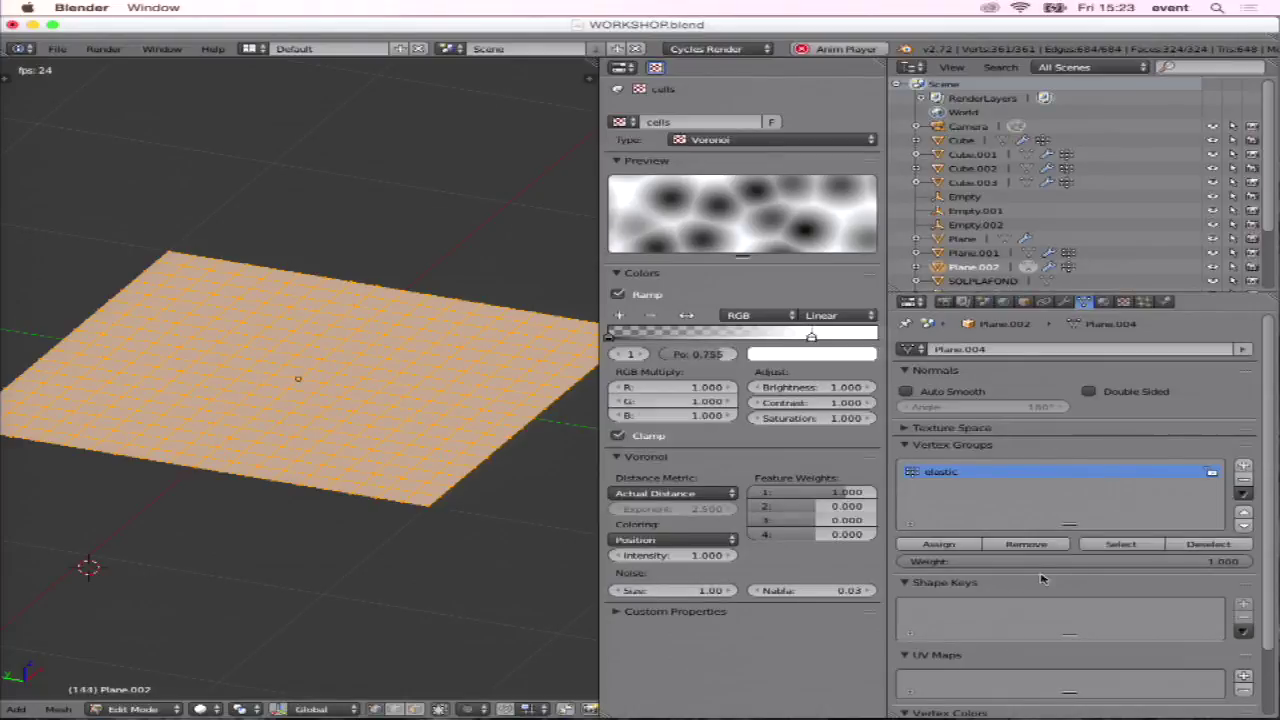
left_click_drag(1151, 566, 960, 566)
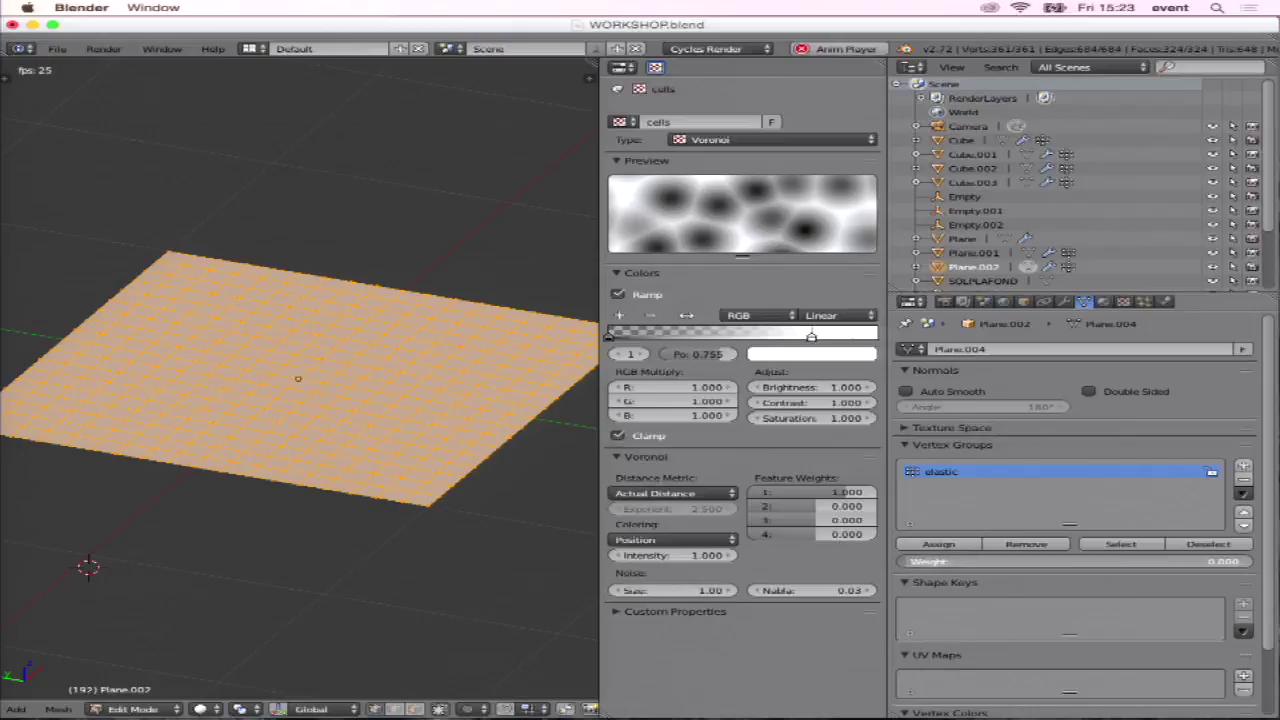
left_click(953, 546)
Deselect all, return to Object Mode, and stop playback at frame 1.
key("a")
scroll(420, 478, "up", 3)
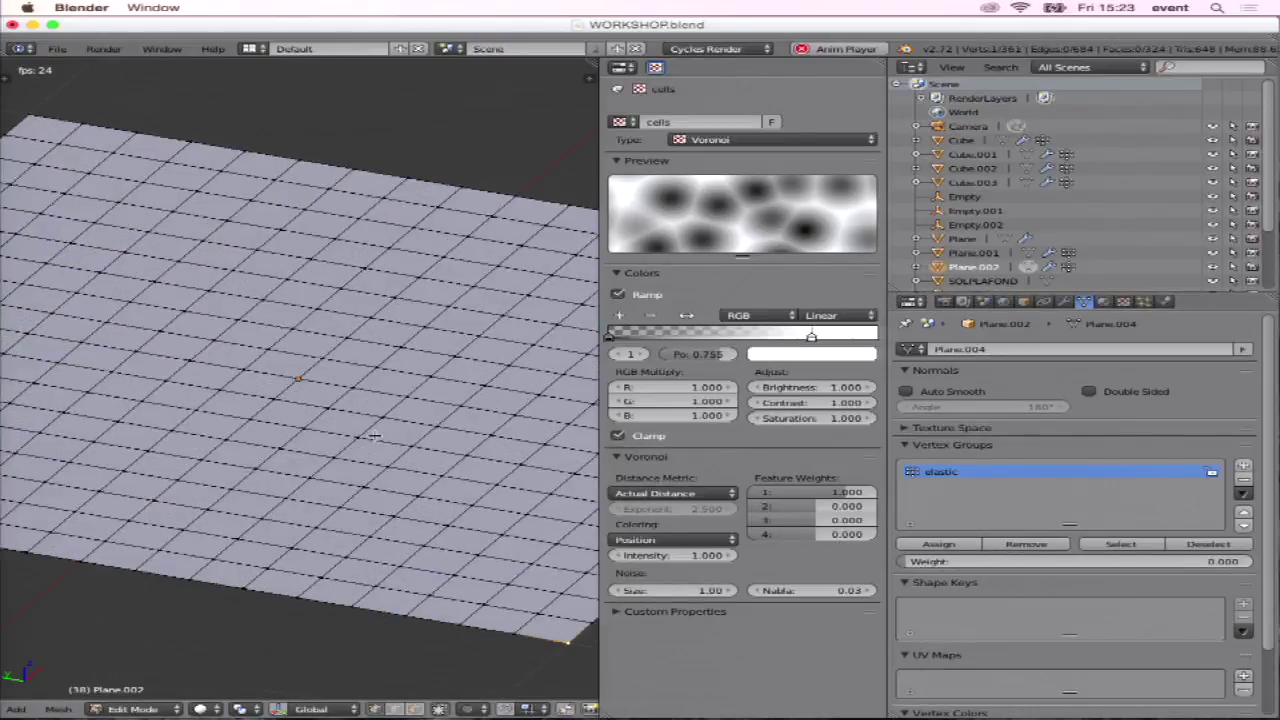
scroll(375, 436, "down", 4)
scroll(409, 428, "down", 2)
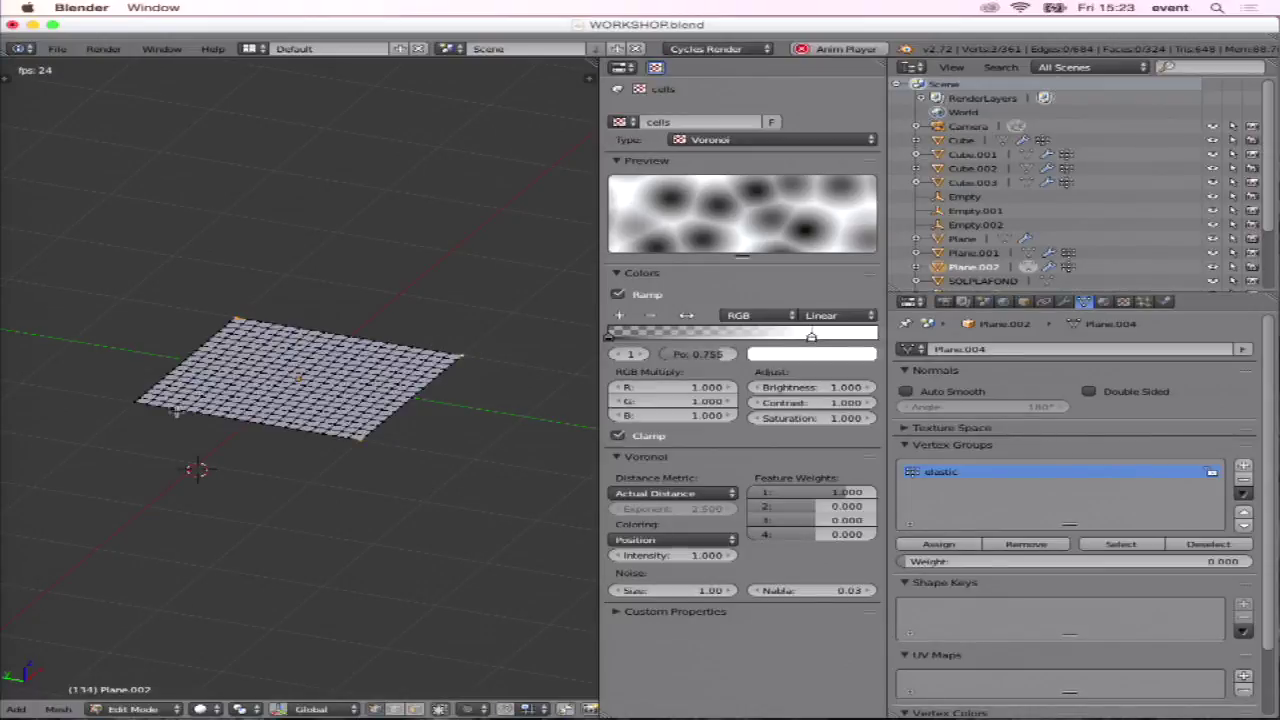
middle_click_drag(130, 406, 200, 430)
key("Tab")
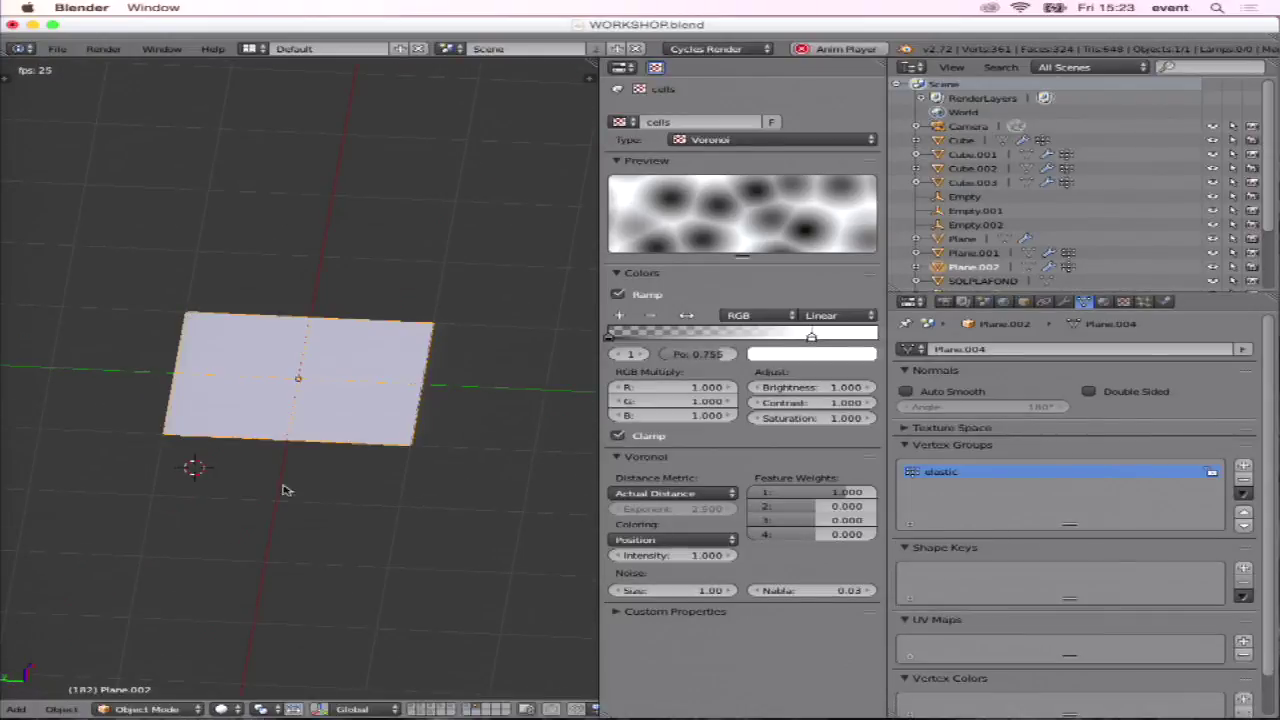
middle_click_drag(265, 462, 192, 697)
key("Escape")
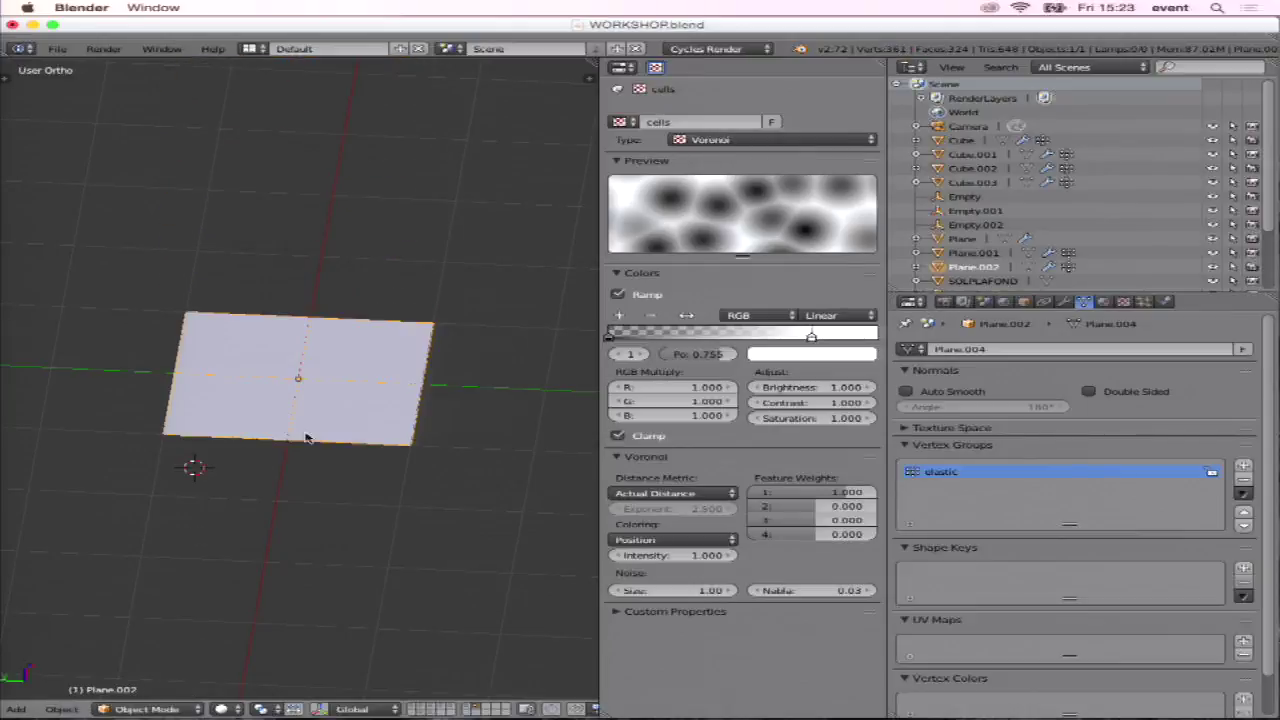
left_click(220, 710)
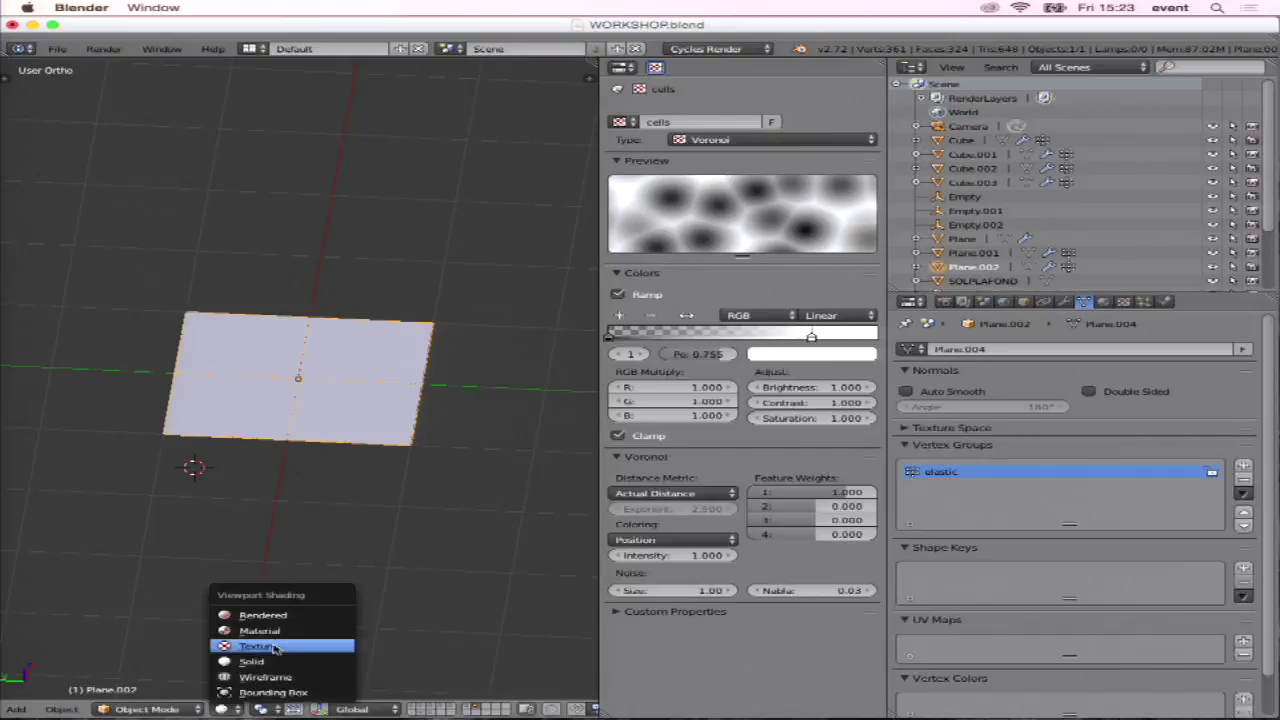
left_click(147, 709)
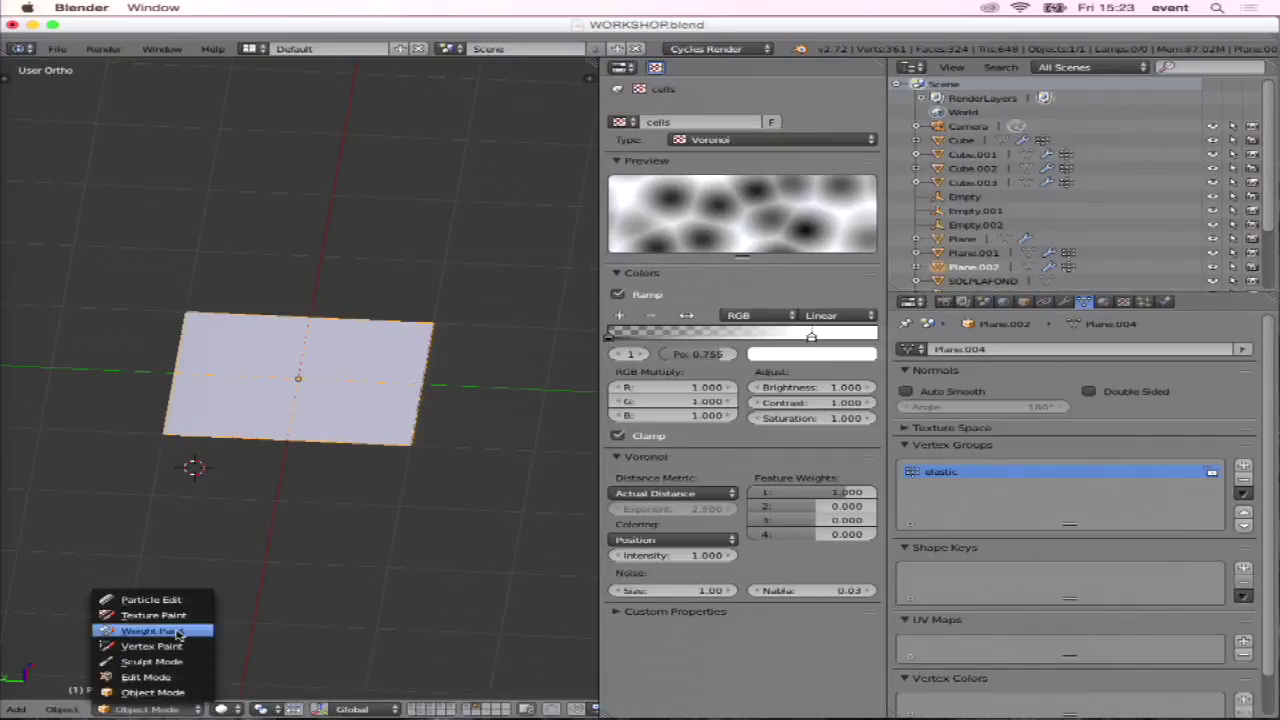
From top view, paint weight 1 on corners and edges, then add centre spots with a 5 px brush.
left_click(178, 633)
key("n")
key("n")
key("t")
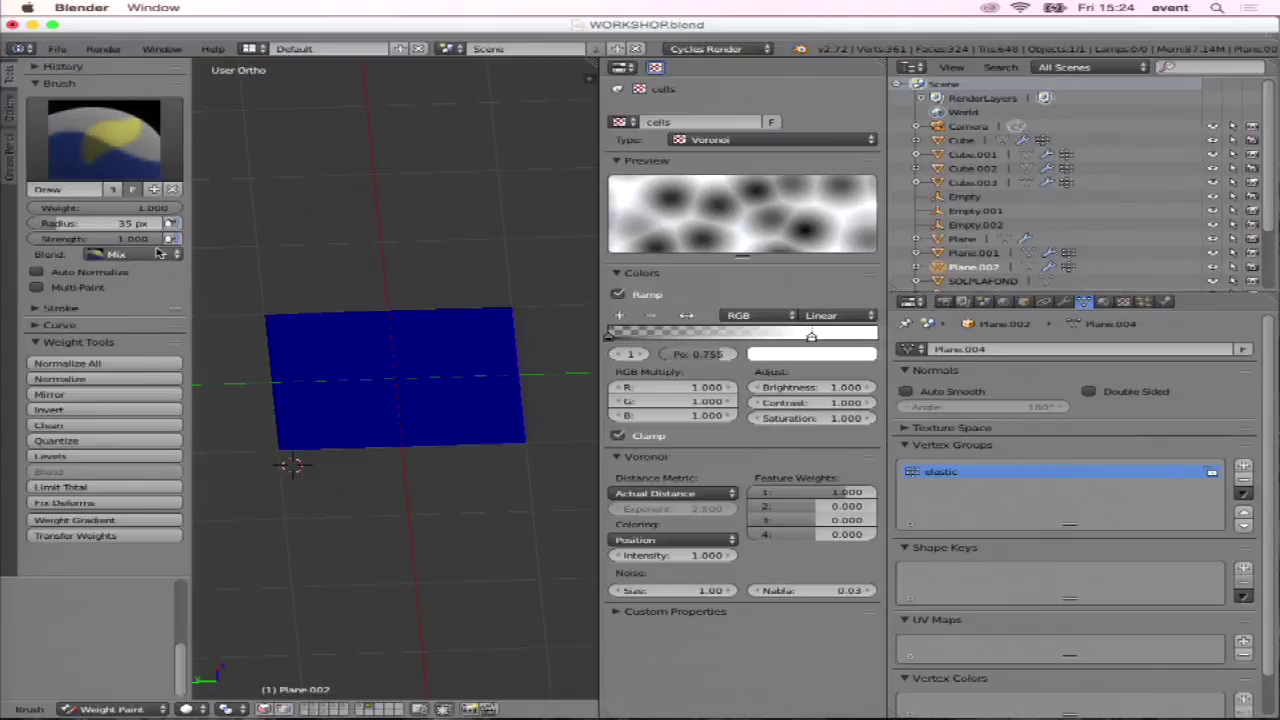
key("KP_7")
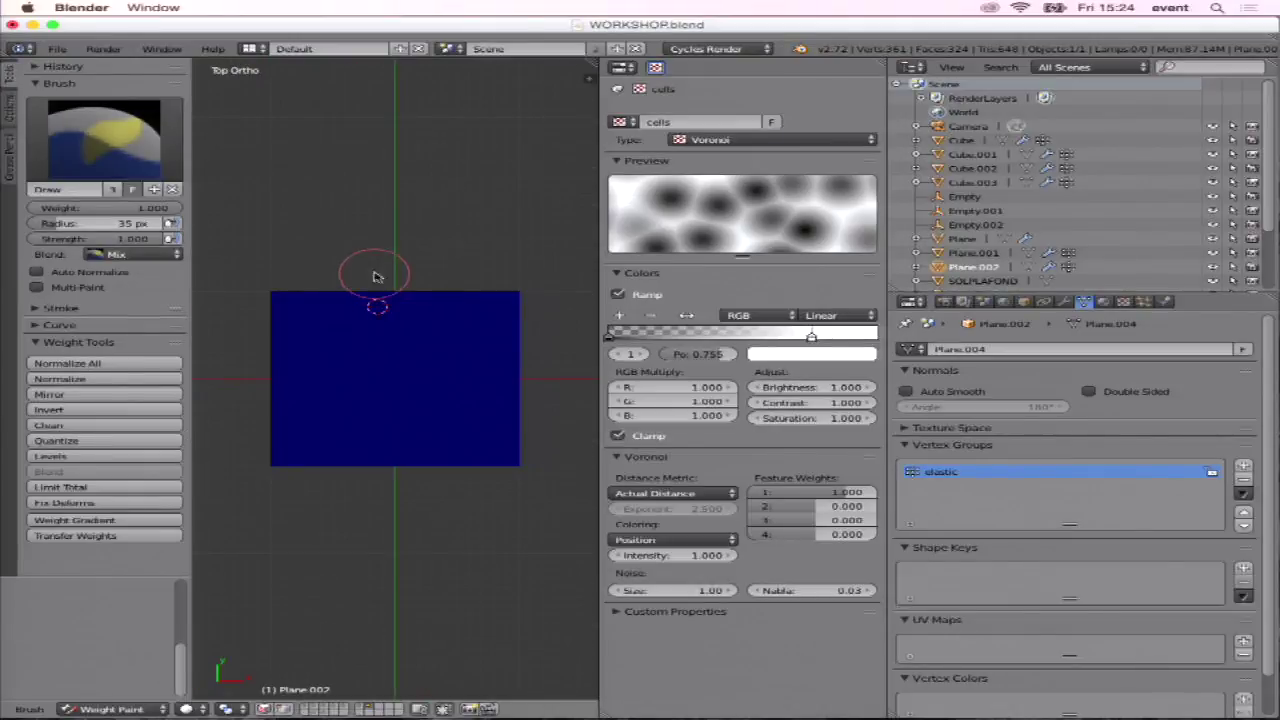
left_click_drag(335, 302, 275, 300)
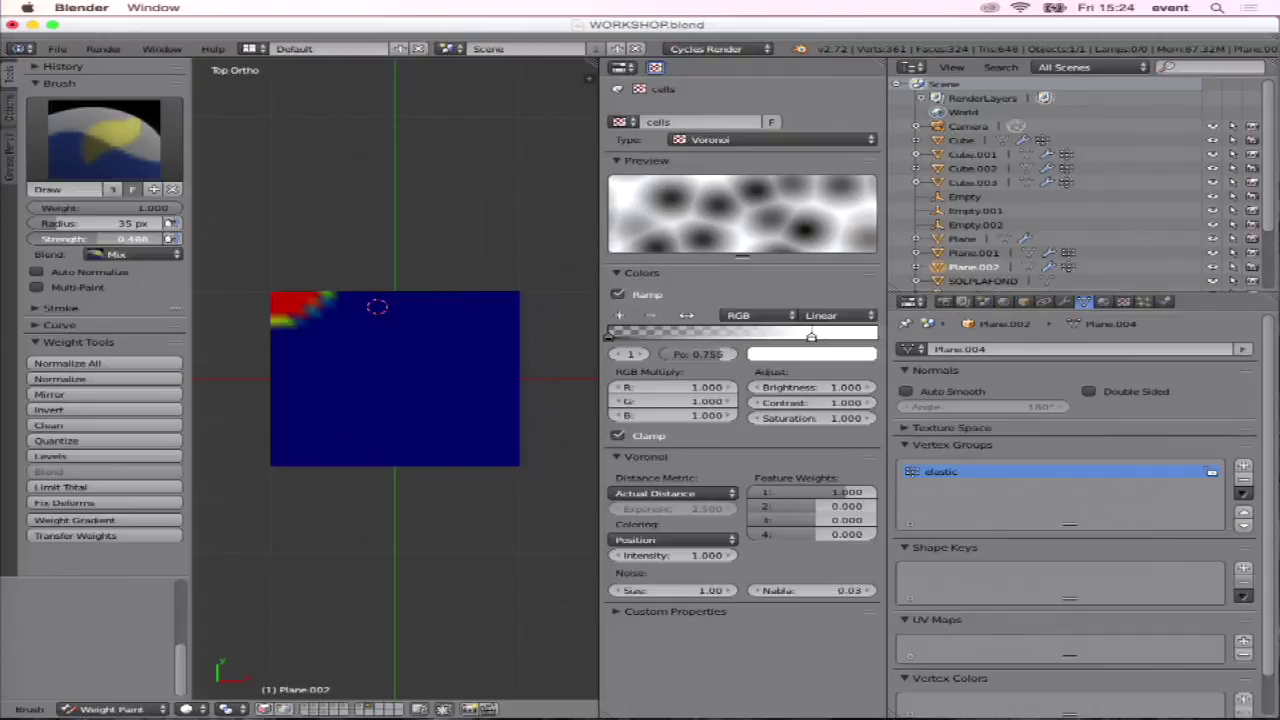
left_click_drag(116, 223, 90, 223)
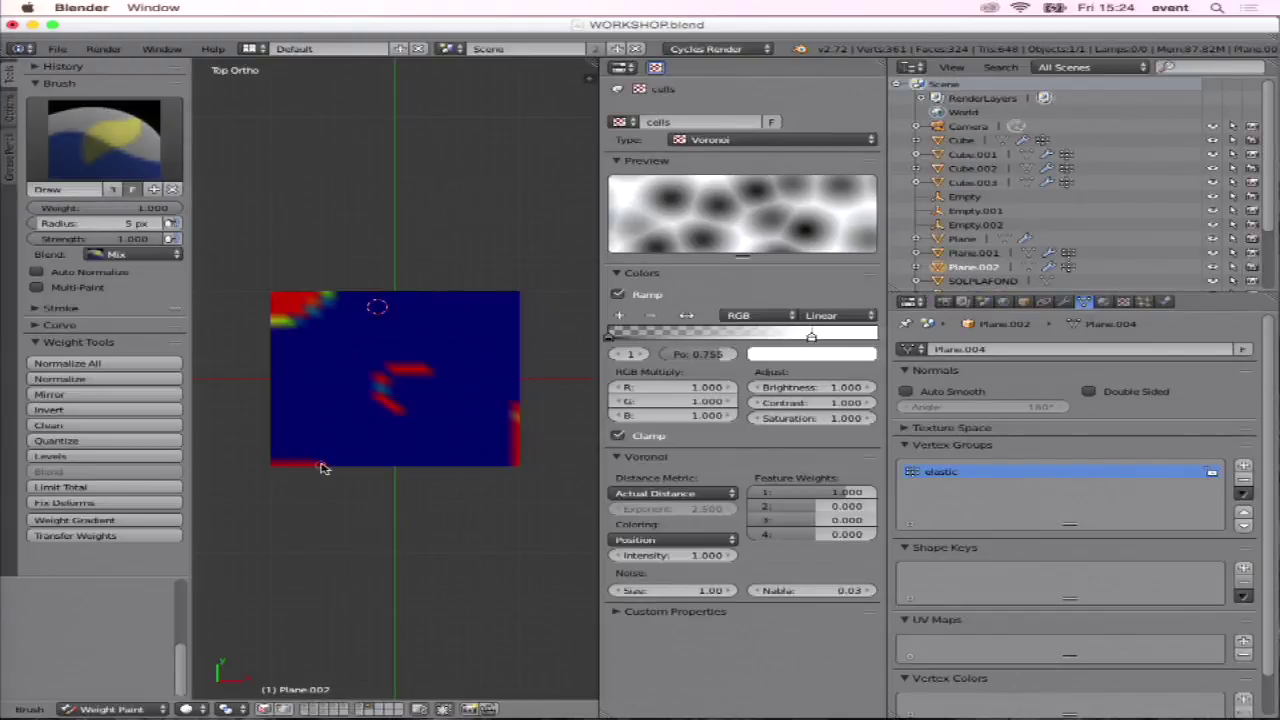
middle_click_drag(397, 519, 449, 474)
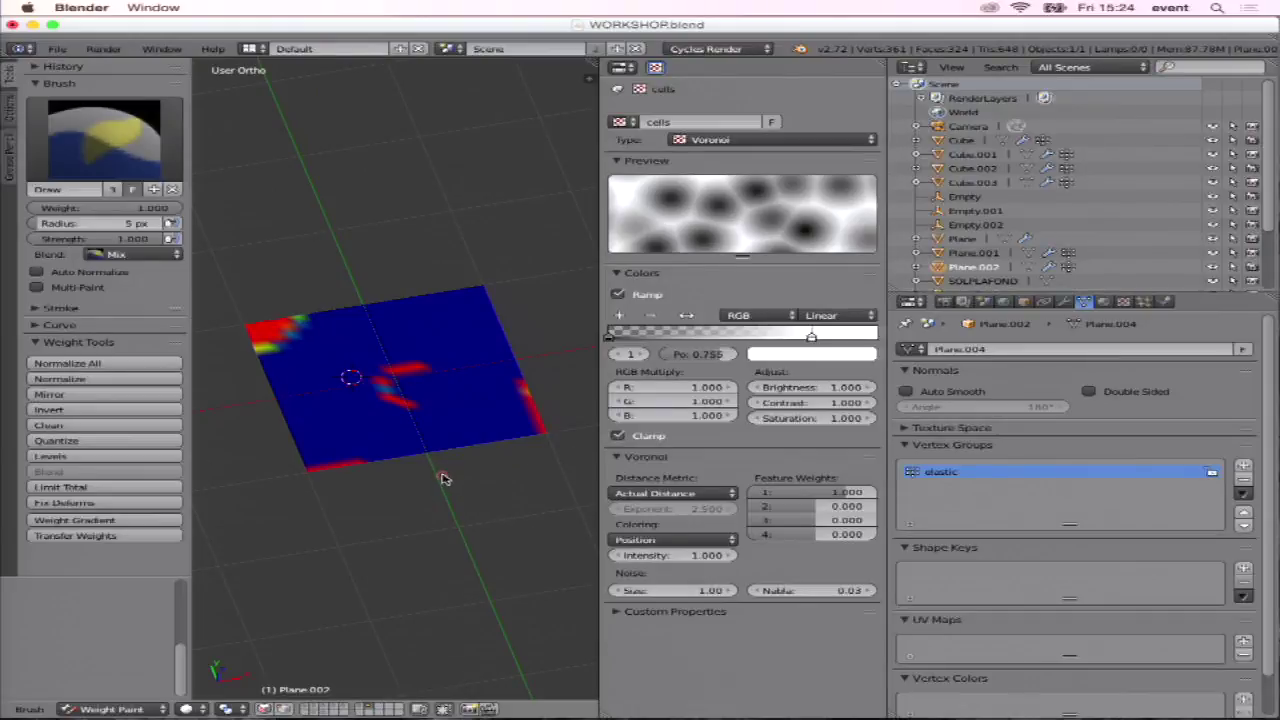
key("alt+a")
Replay the simulation in Object Mode, watching the plane drape into a tent, then view the Softbody modifier.
middle_click_drag(429, 400, 457, 537)
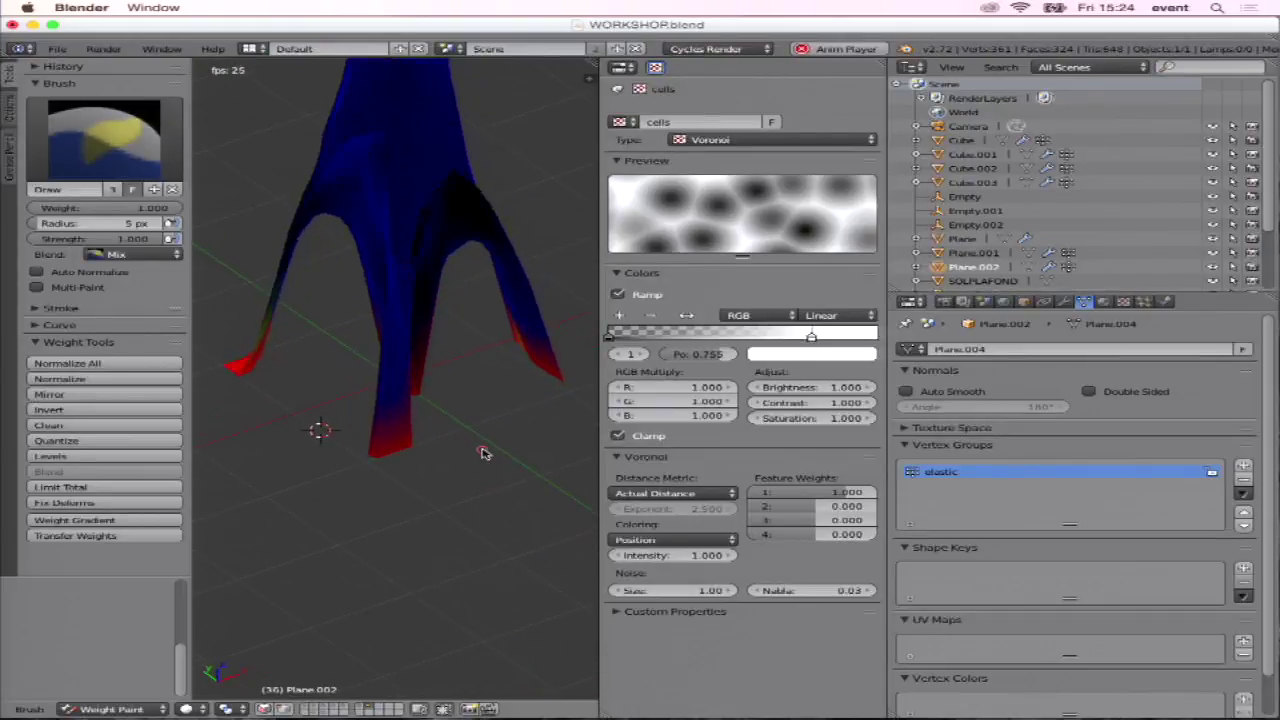
mouse_move(548, 472)
middle_mouse_down()
mouse_move(449, 440)
mouse_move(534, 449)
middle_mouse_up()
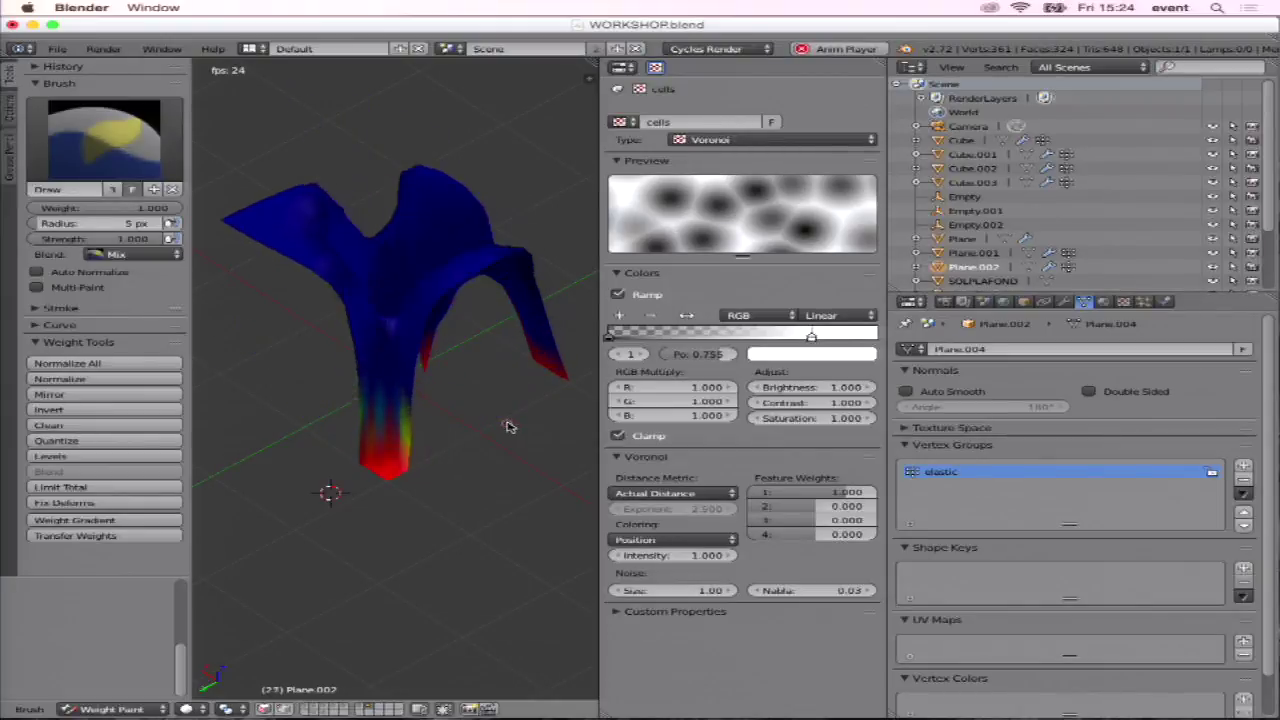
key("Escape")
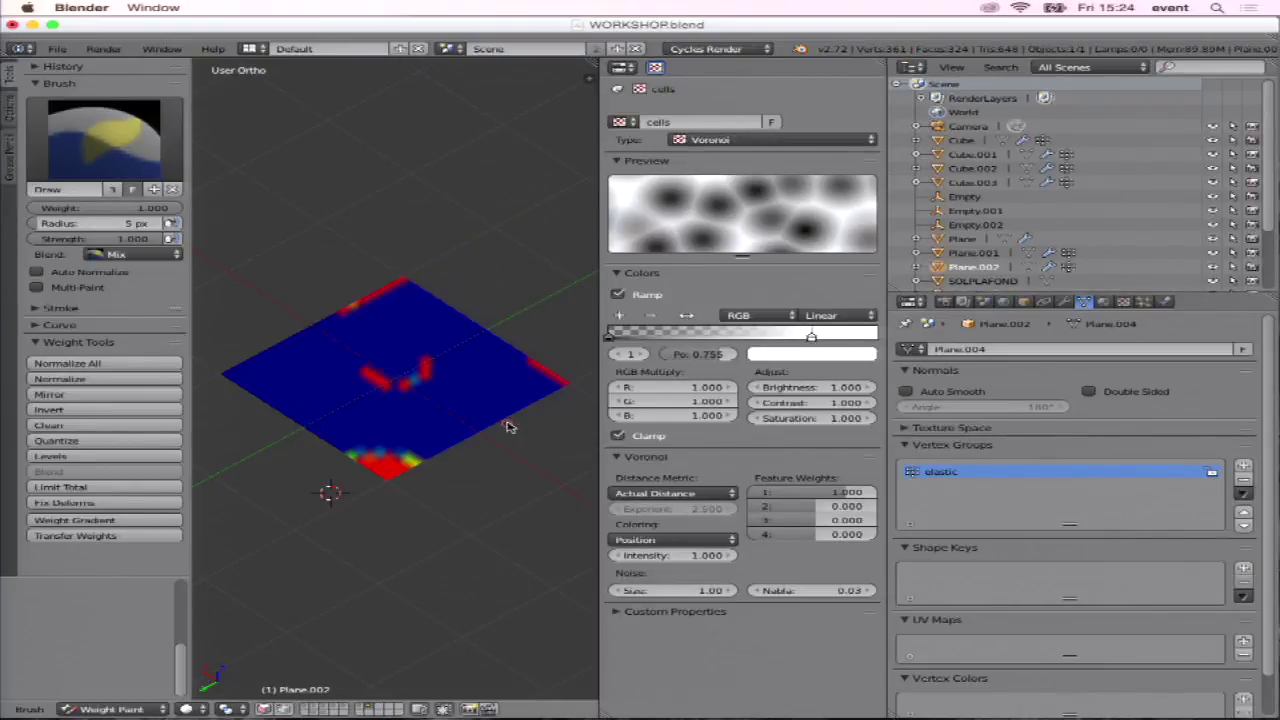
key("Tab")
key("Tab")
left_click(165, 709)
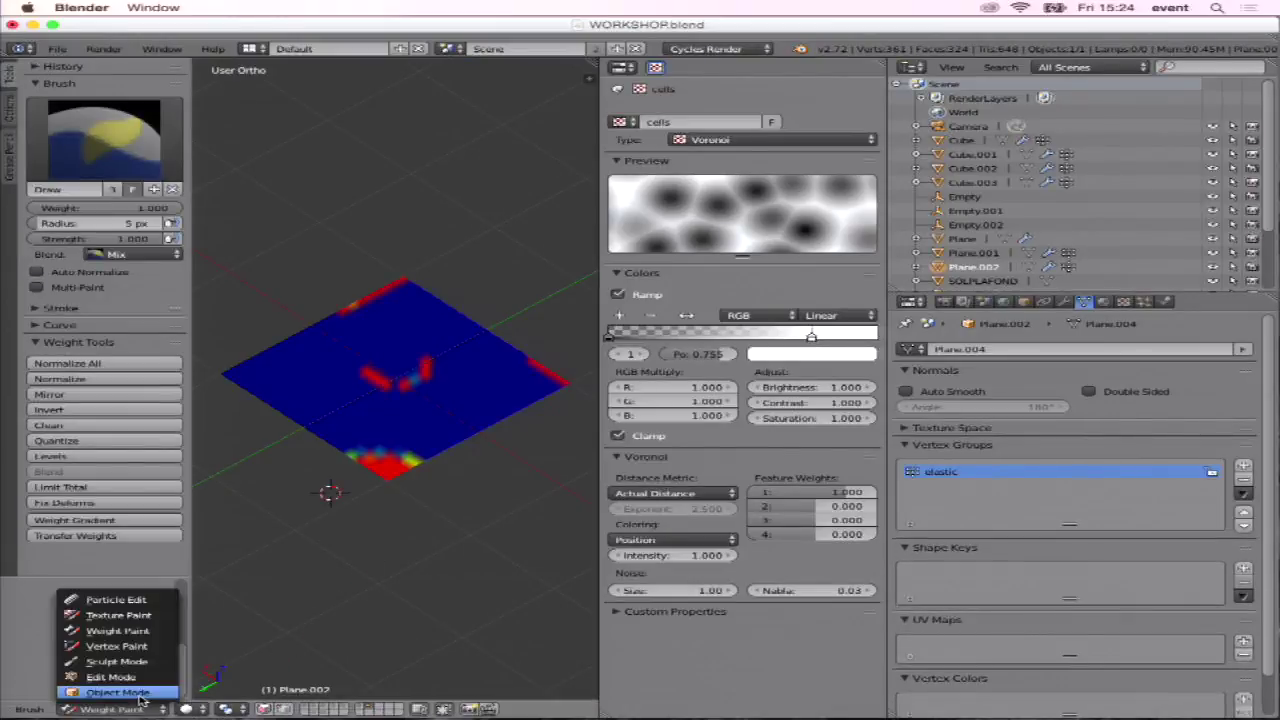
left_click(140, 693)
key("alt+a")
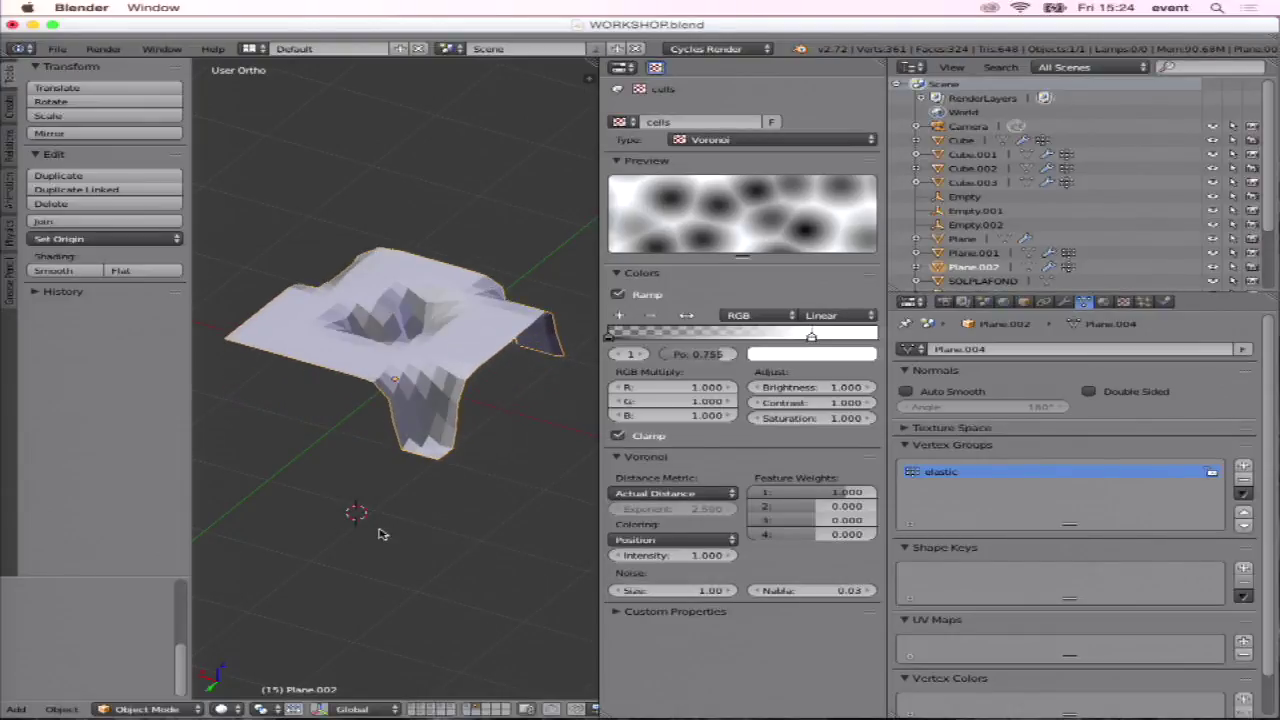
middle_click_drag(360, 500, 578, 463)
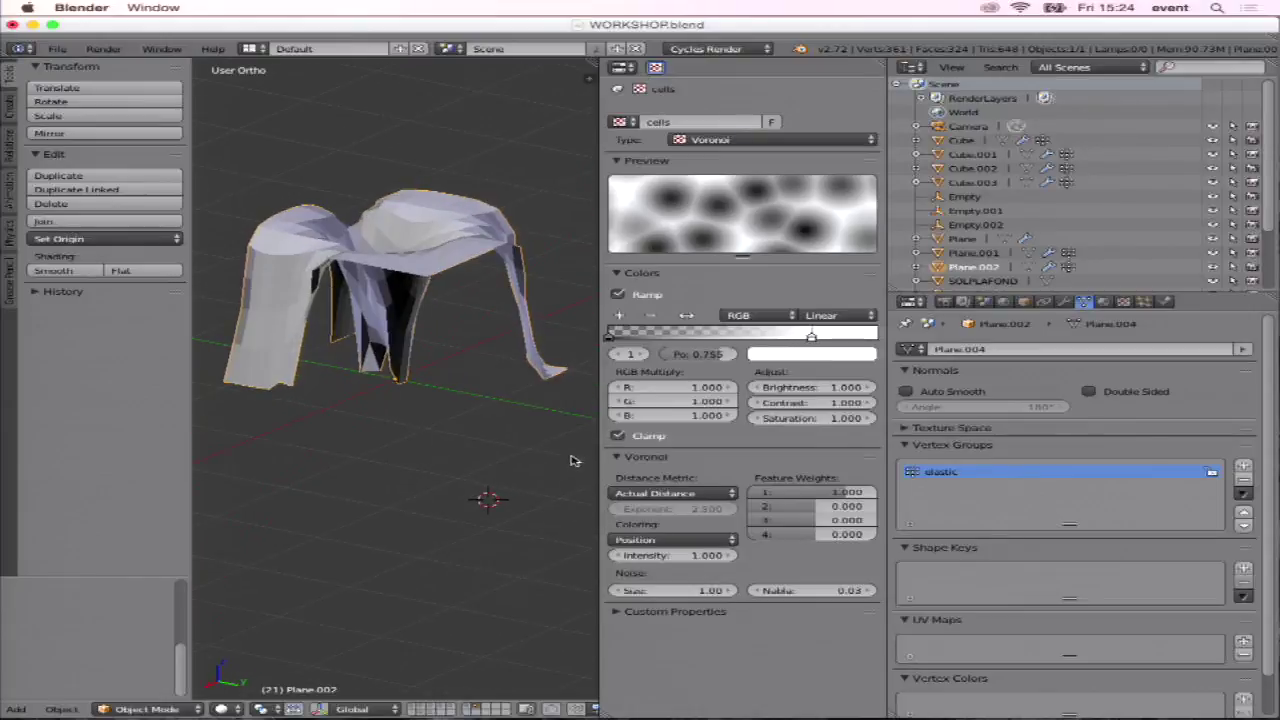
left_click(1063, 303)
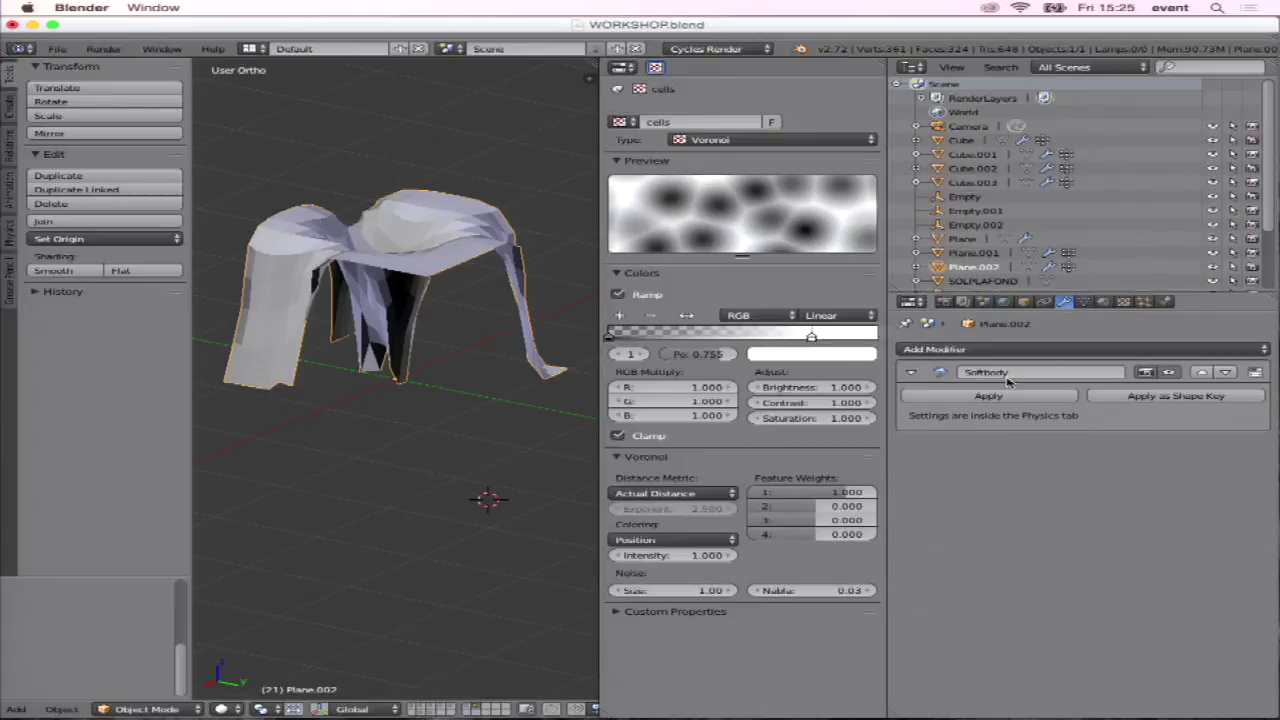
Add a Solidify modifier to the deformed plane with thickness 0.0860.
left_click(1076, 349)
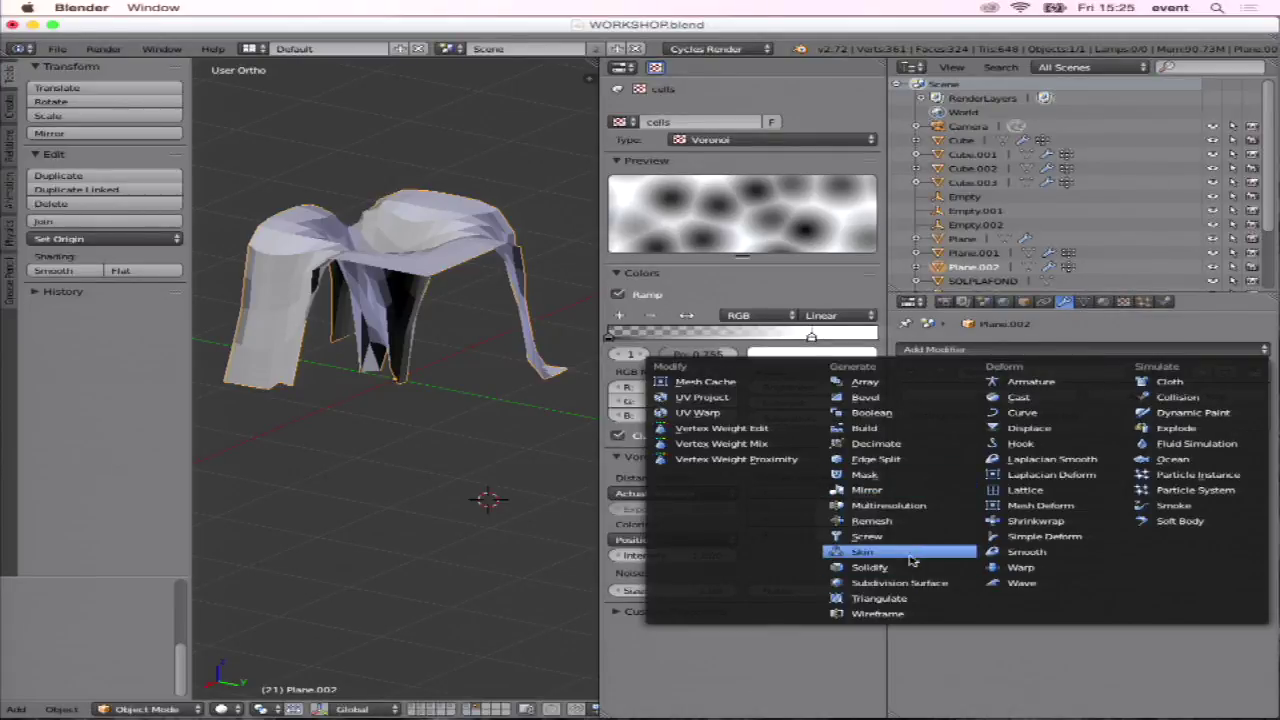
left_click(880, 567)
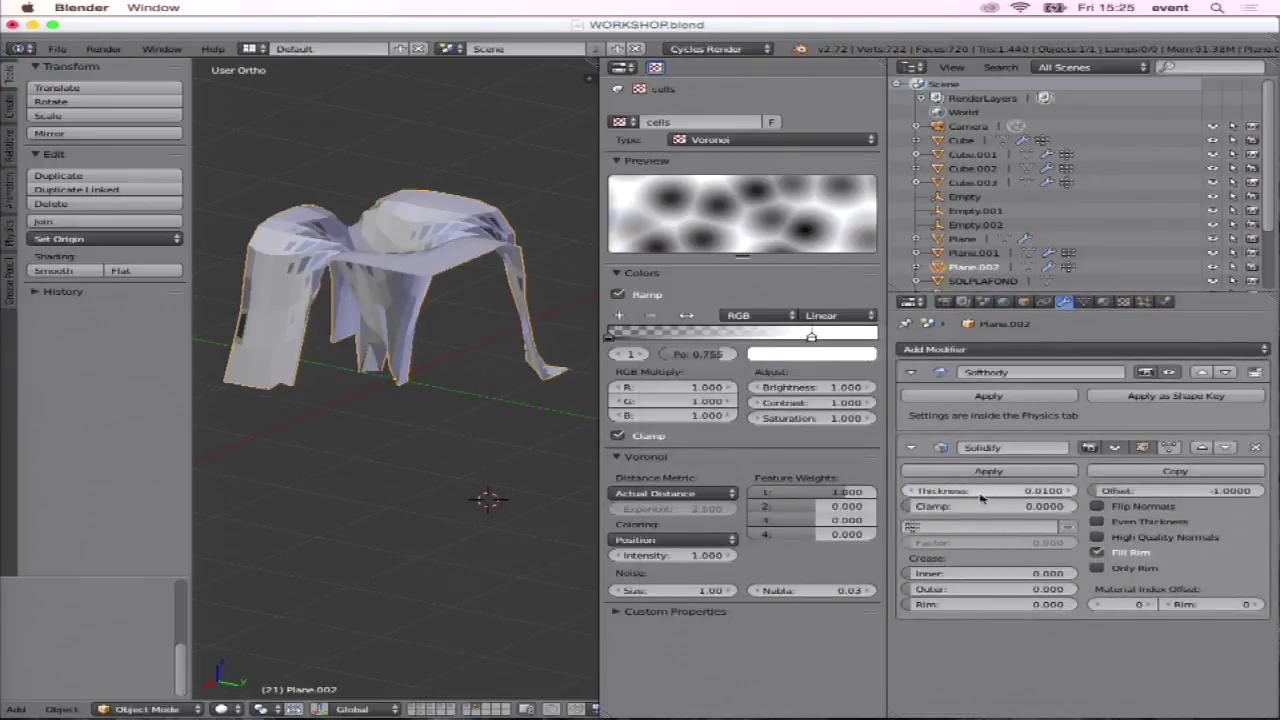
left_click_drag(990, 491, 1040, 491)
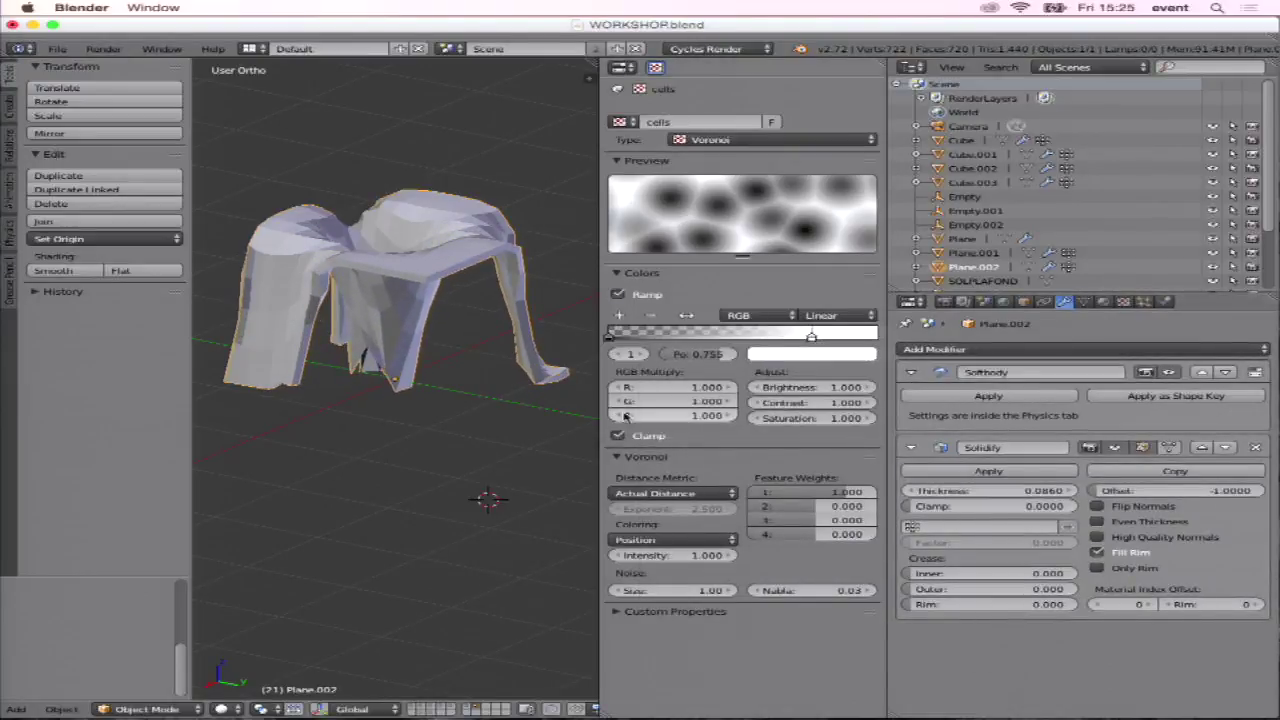
Inspect the thickened sheet across animation frames, then delete the Solidify modifier.
middle_click_drag(412, 380, 402, 321)
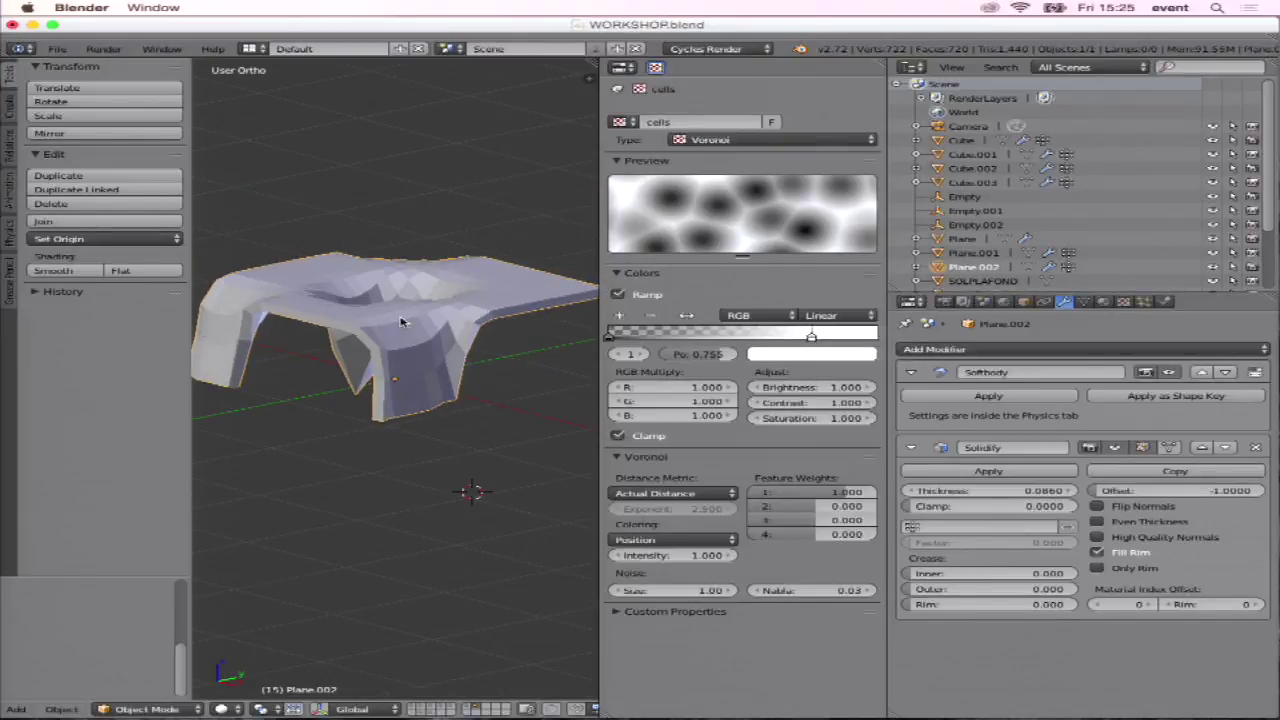
key("Up")
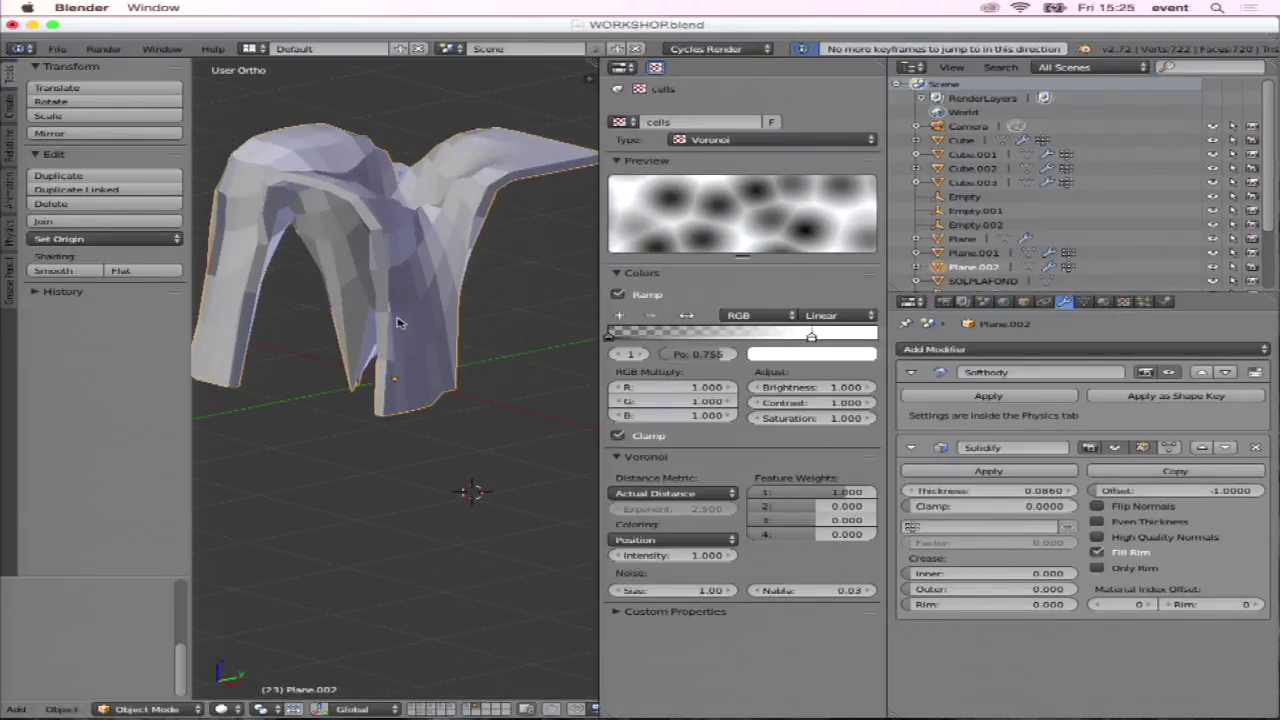
middle_click_drag(395, 323, 440, 340)
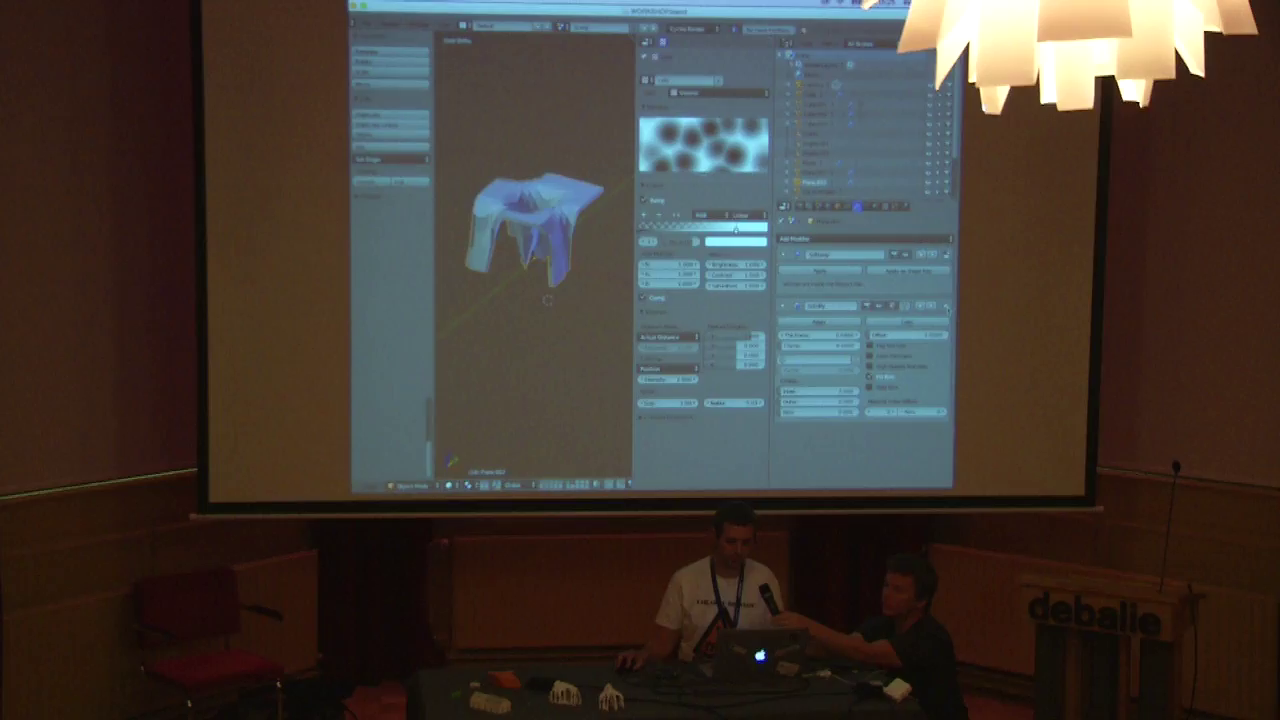
left_click(1256, 447)
left_click(844, 240)
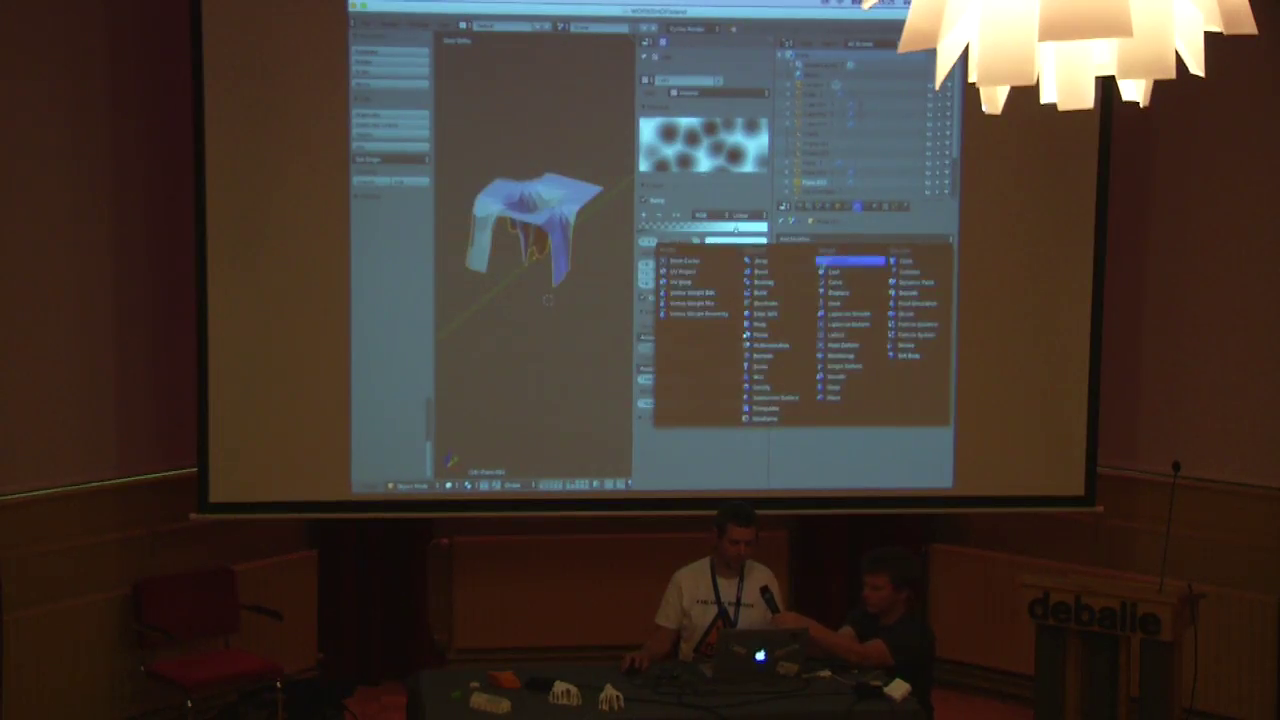
Add a Wireframe modifier at 0.0200 thickness and inspect the resulting lattice canopy from several angles.
left_click(787, 415)
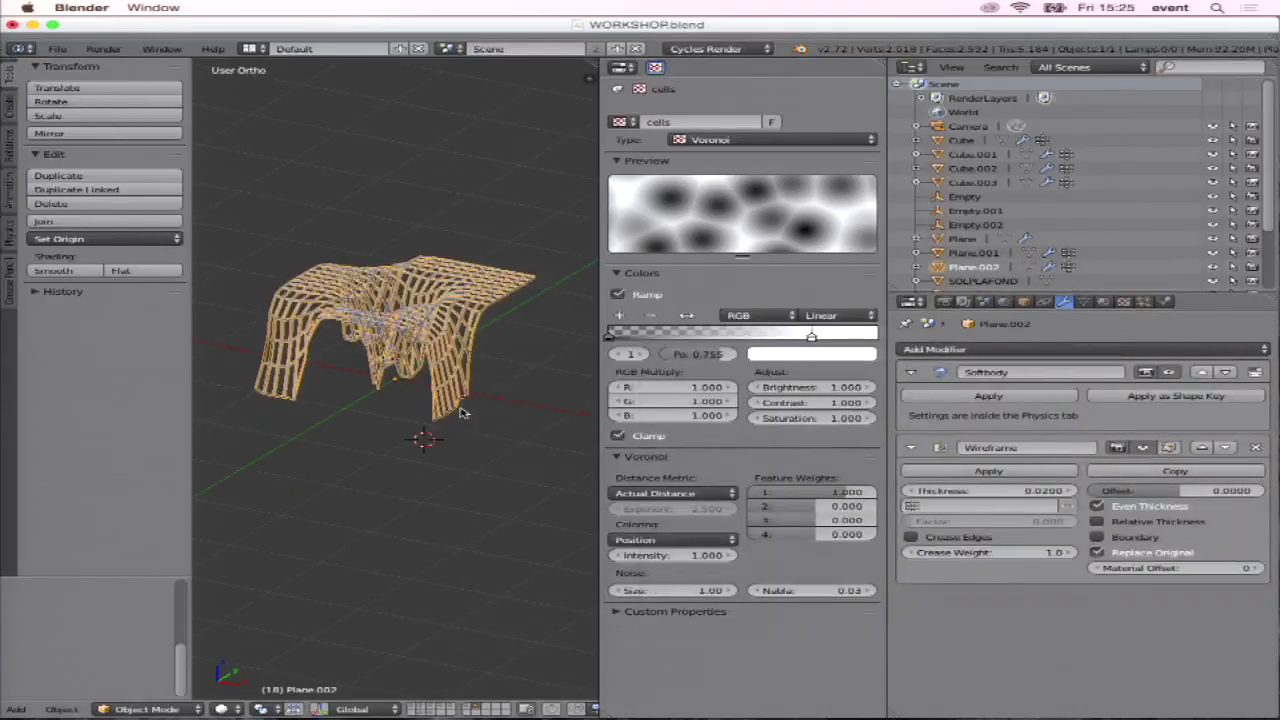
scroll(463, 411, "up", 2)
scroll(465, 407, "up", 1)
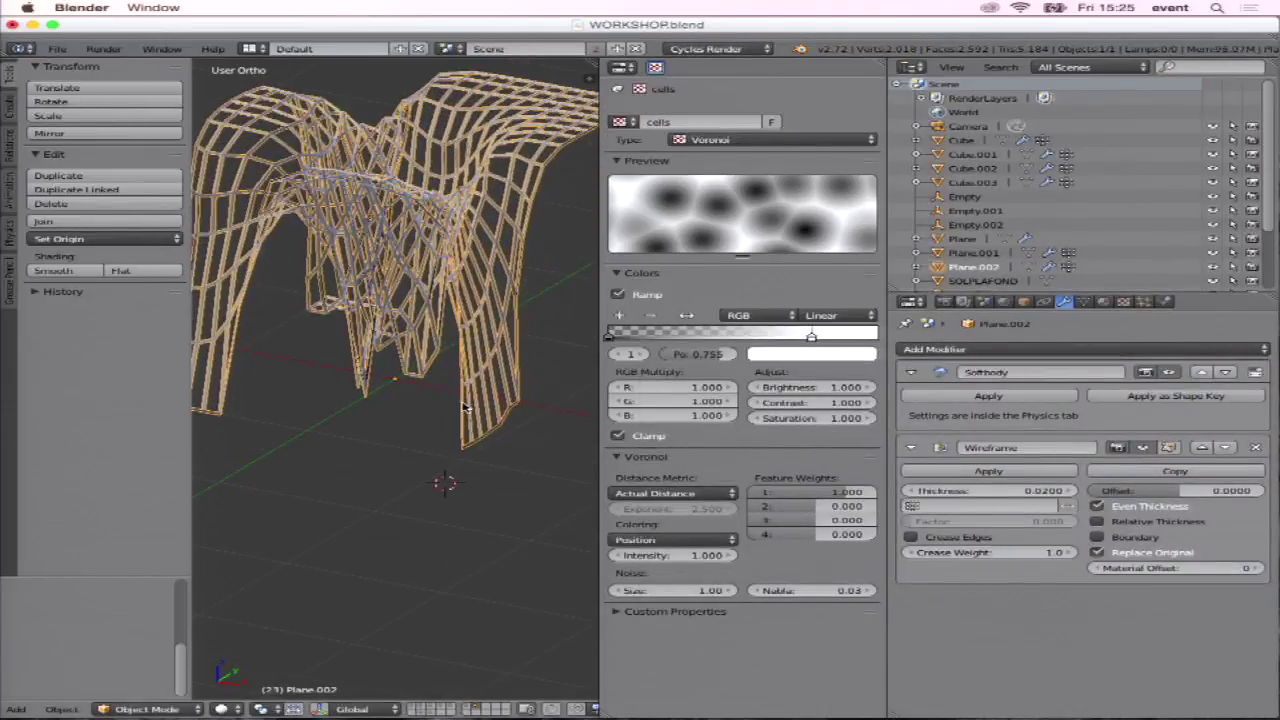
middle_click_drag(463, 407, 510, 393)
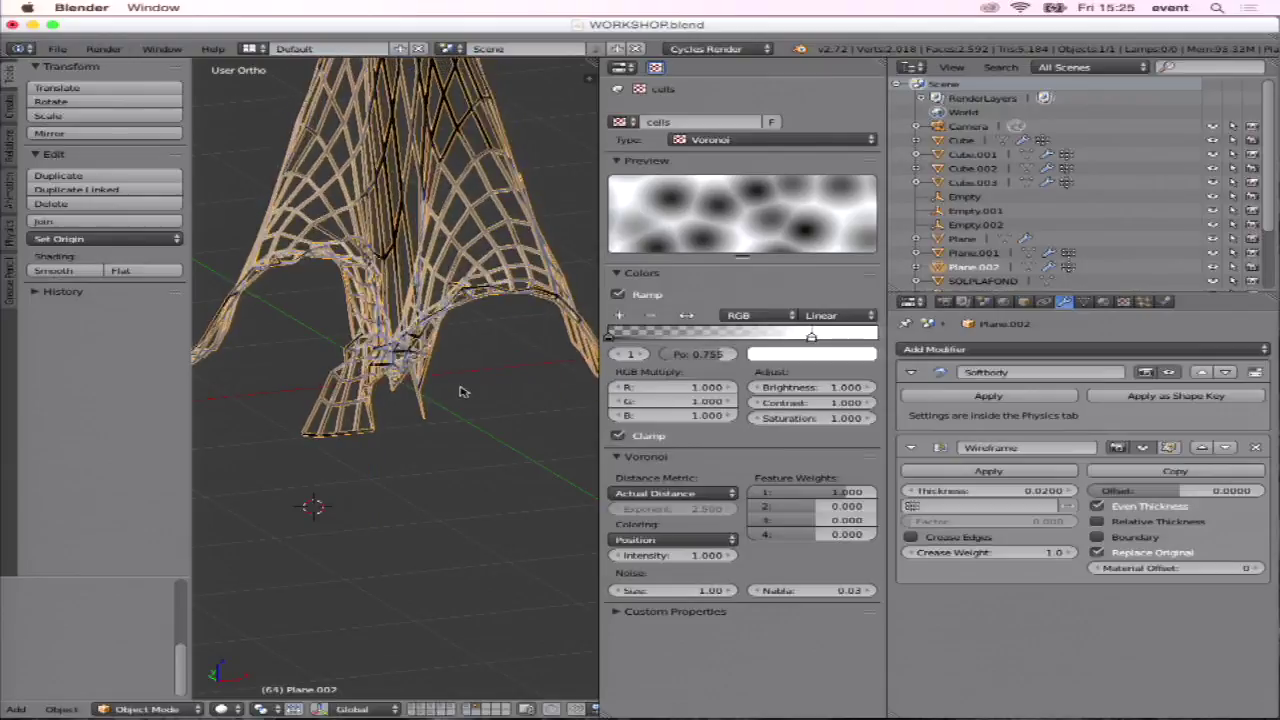
mouse_move(458, 390)
middle_mouse_down()
mouse_move(475, 333)
mouse_move(114, 329)
mouse_move(330, 333)
middle_mouse_up()
scroll(331, 333, "down", 3)
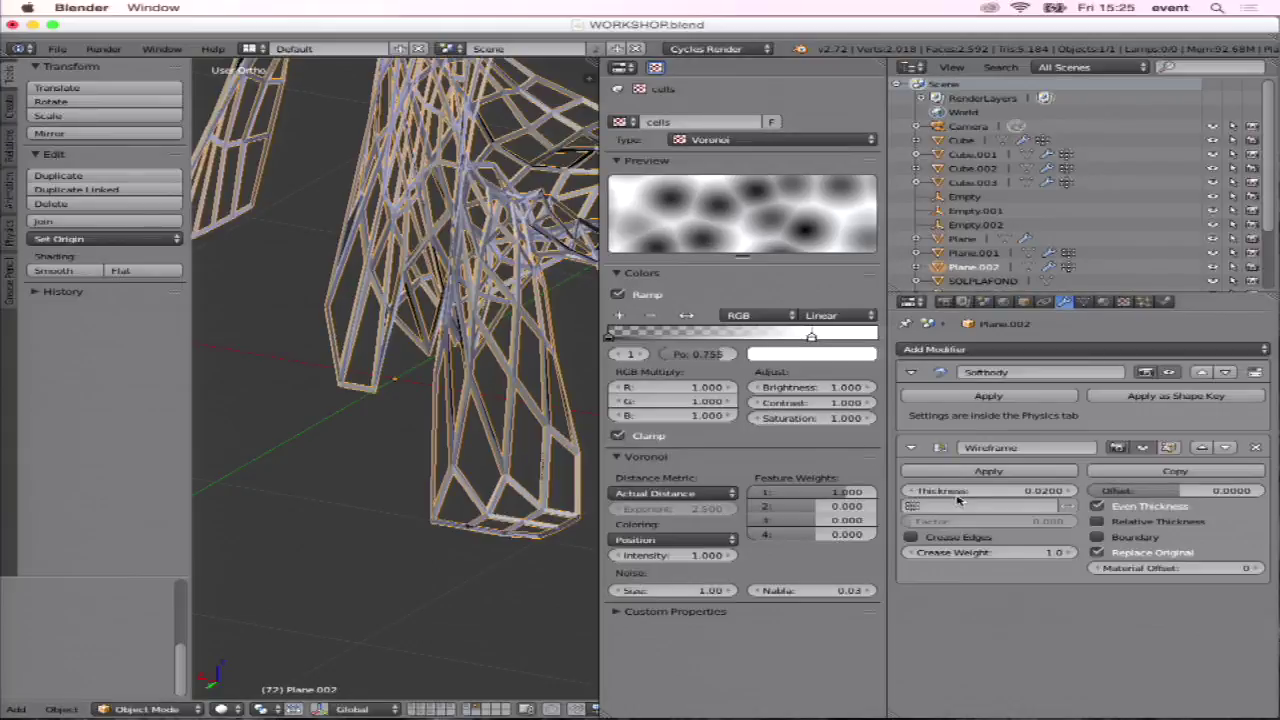
mouse_move(440, 400)
middle_mouse_down()
mouse_move(503, 407)
mouse_move(434, 371)
mouse_move(443, 394)
mouse_move(423, 371)
mouse_move(359, 372)
middle_mouse_up()
scroll(503, 407, "down", 2)
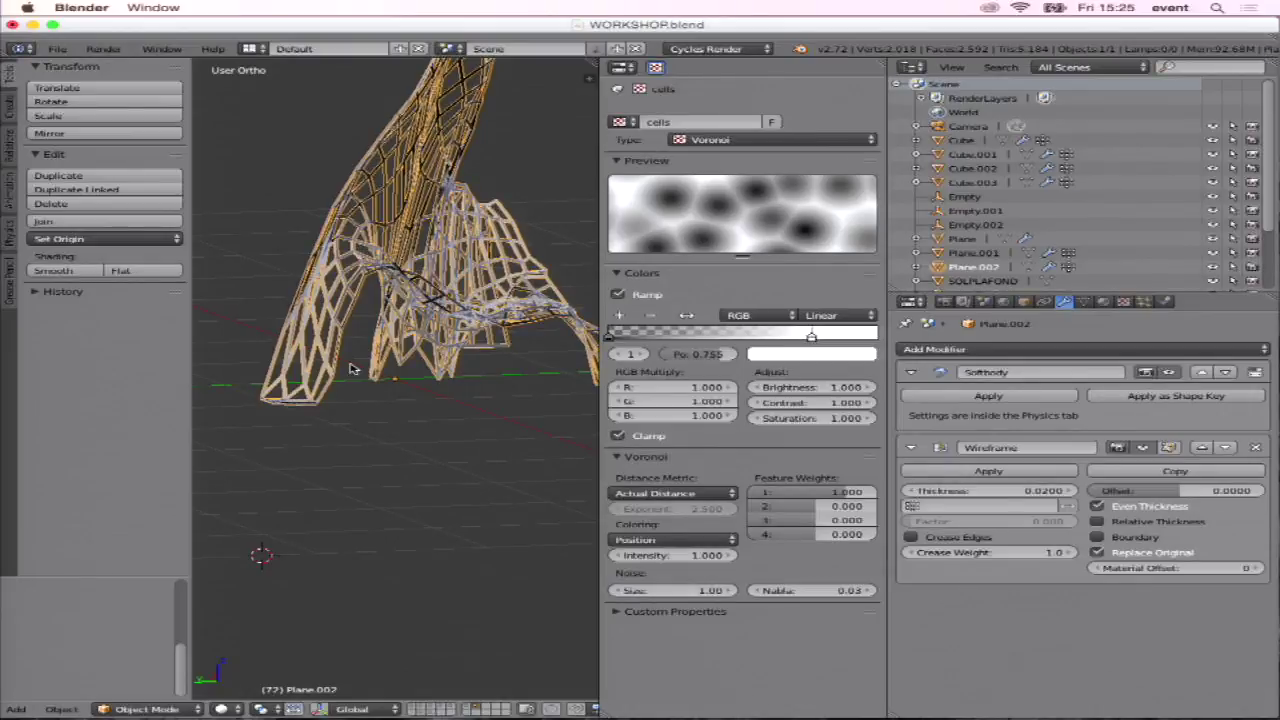
key("super+Tab")
key("super+Tab")
Browse the rendered AVIs and try opening filmdisplacelent0001-3200.avi in QuickTime, dismissing its error.
left_click(663, 352)
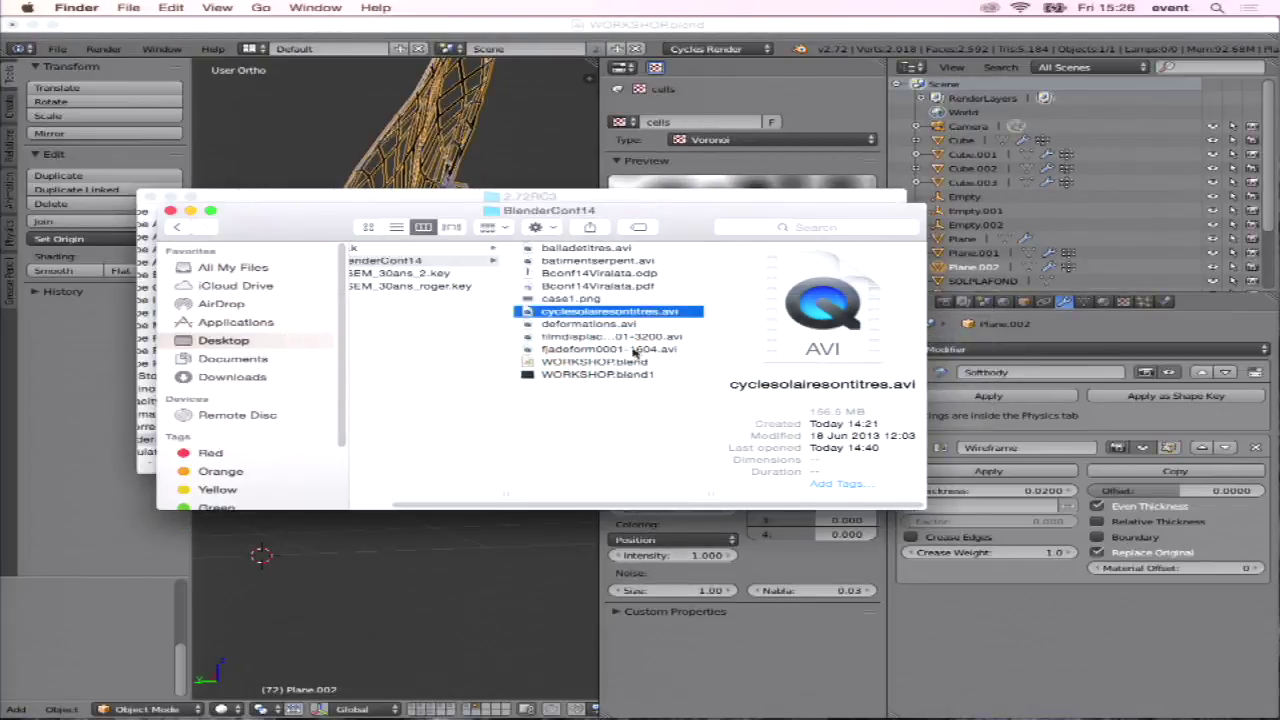
left_click(611, 327)
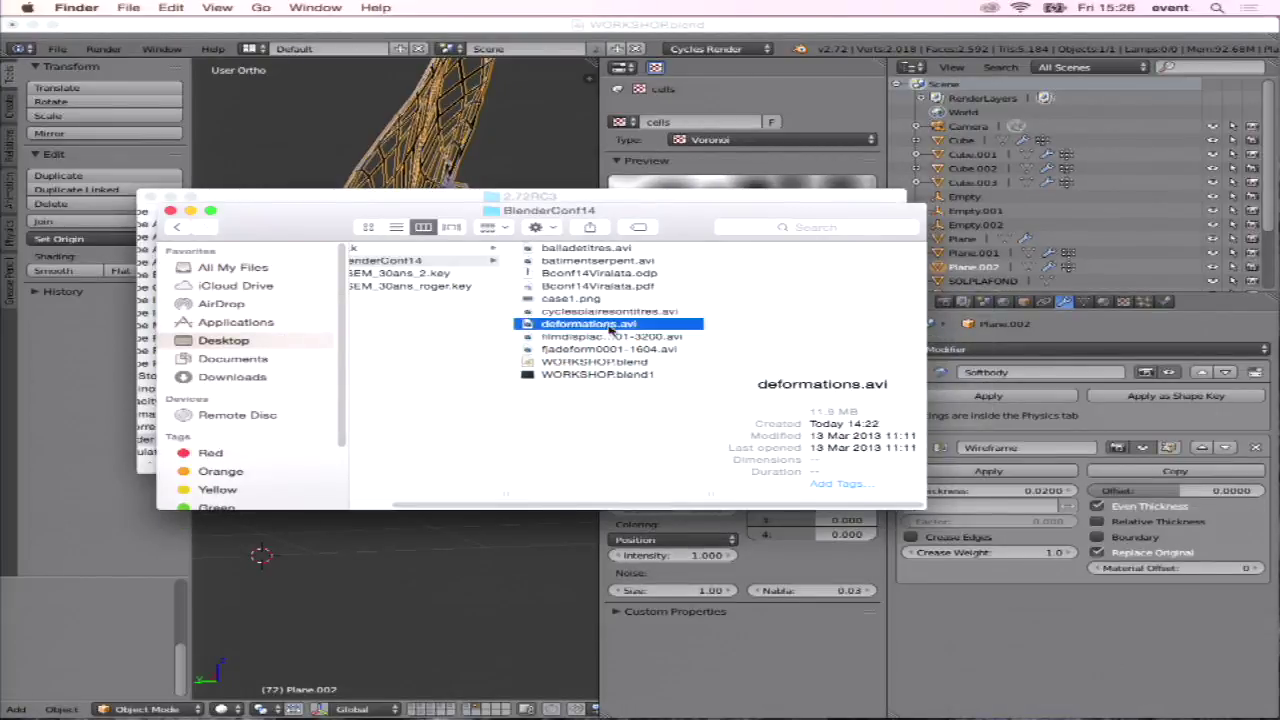
left_click(614, 351)
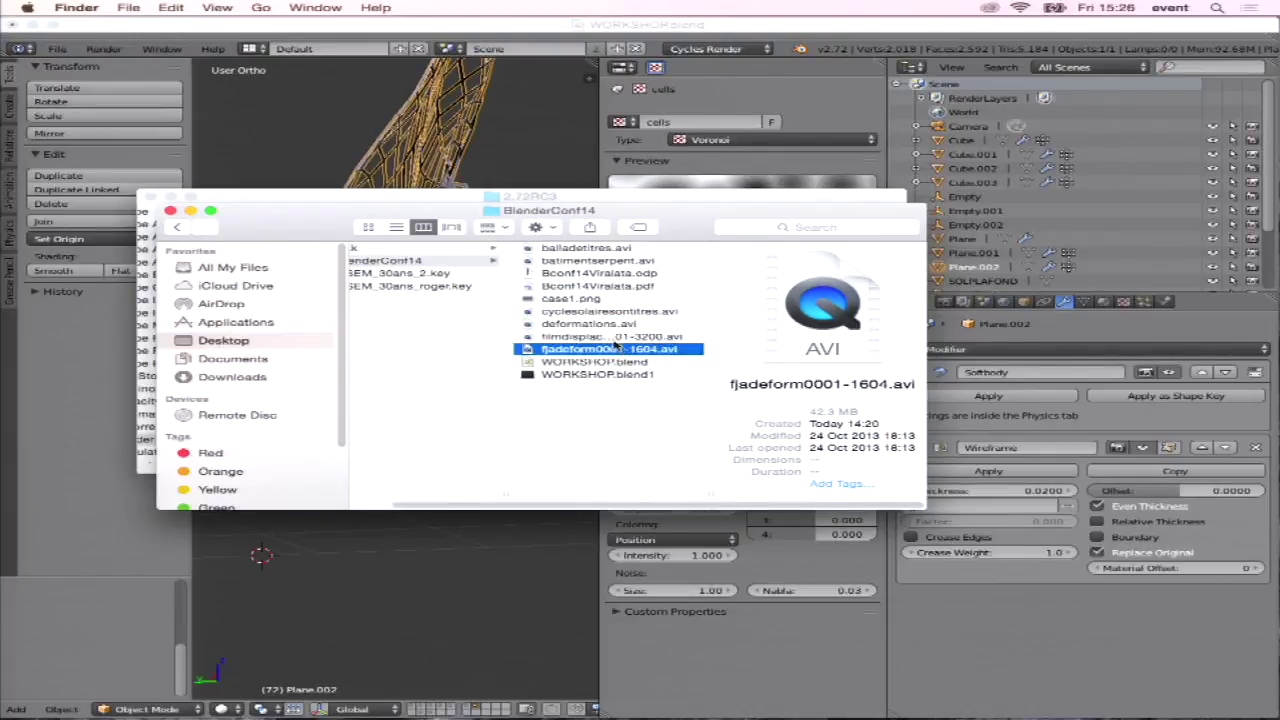
double_click(612, 337)
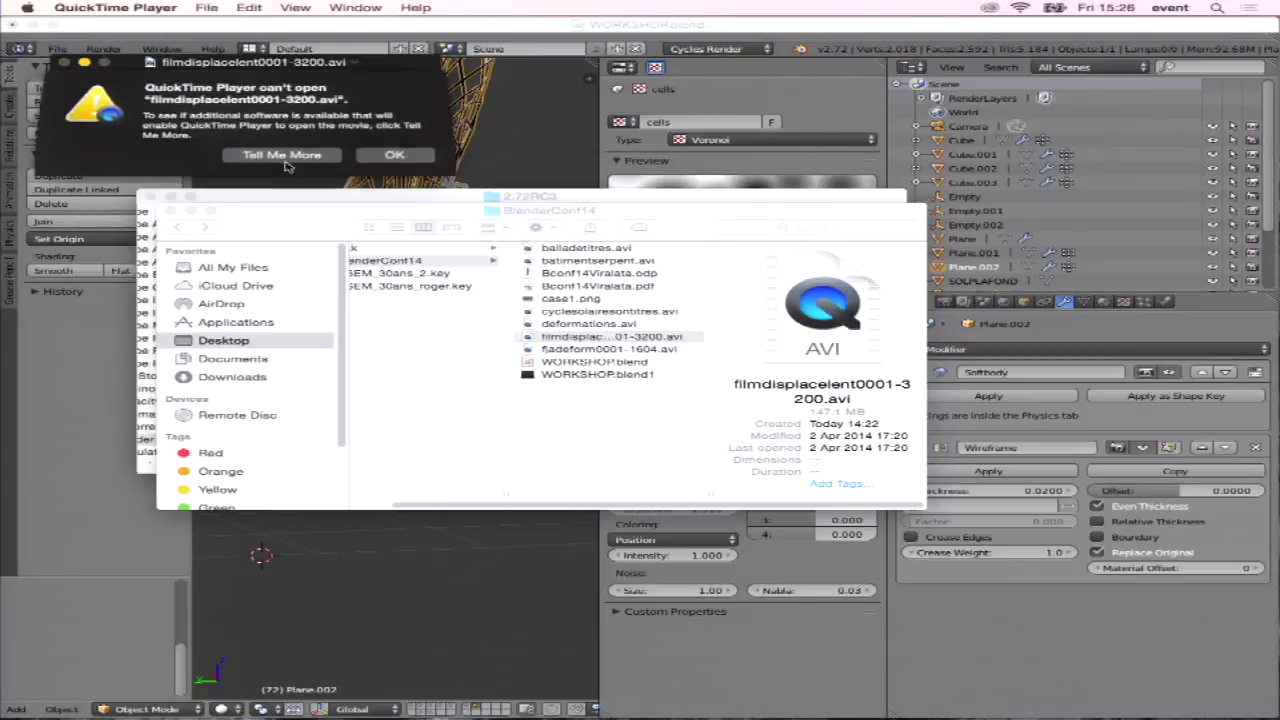
left_click(372, 157)
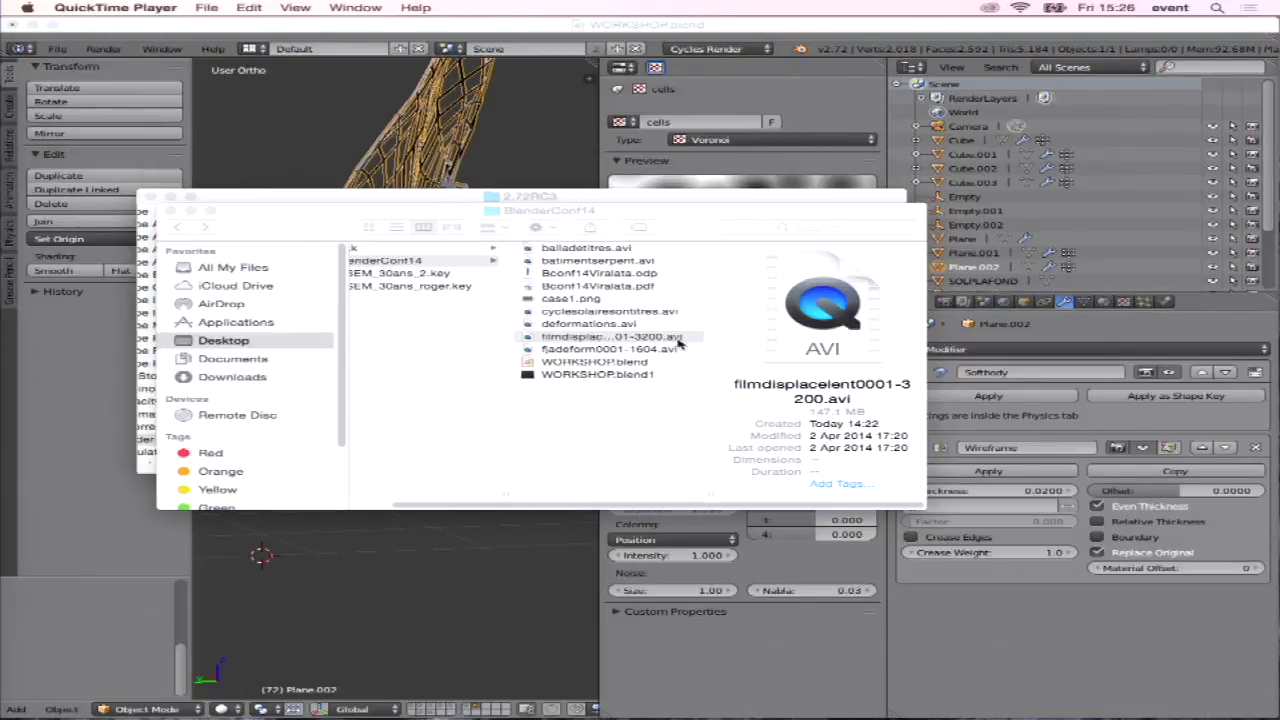
After QuickTime fails again, open filmdisplacelent0001-3200.avi with VLC instead.
right_click(616, 337)
mouse_move(672, 353)
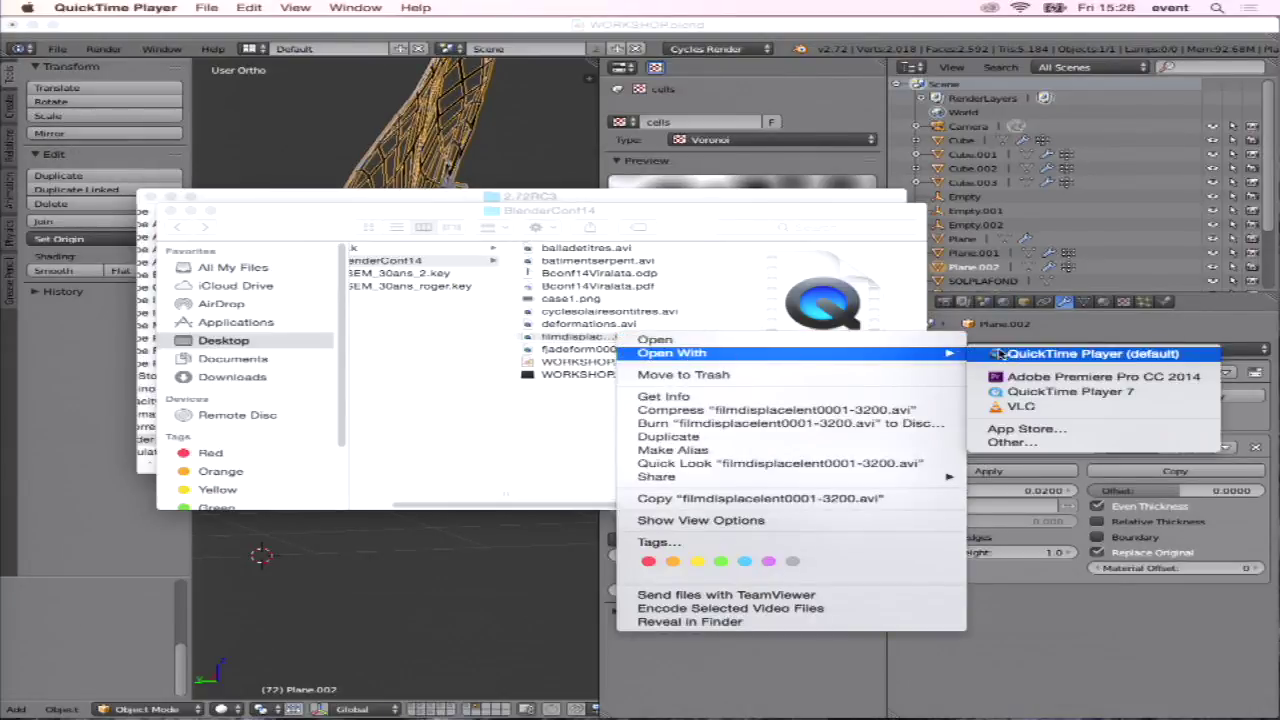
left_click(985, 354)
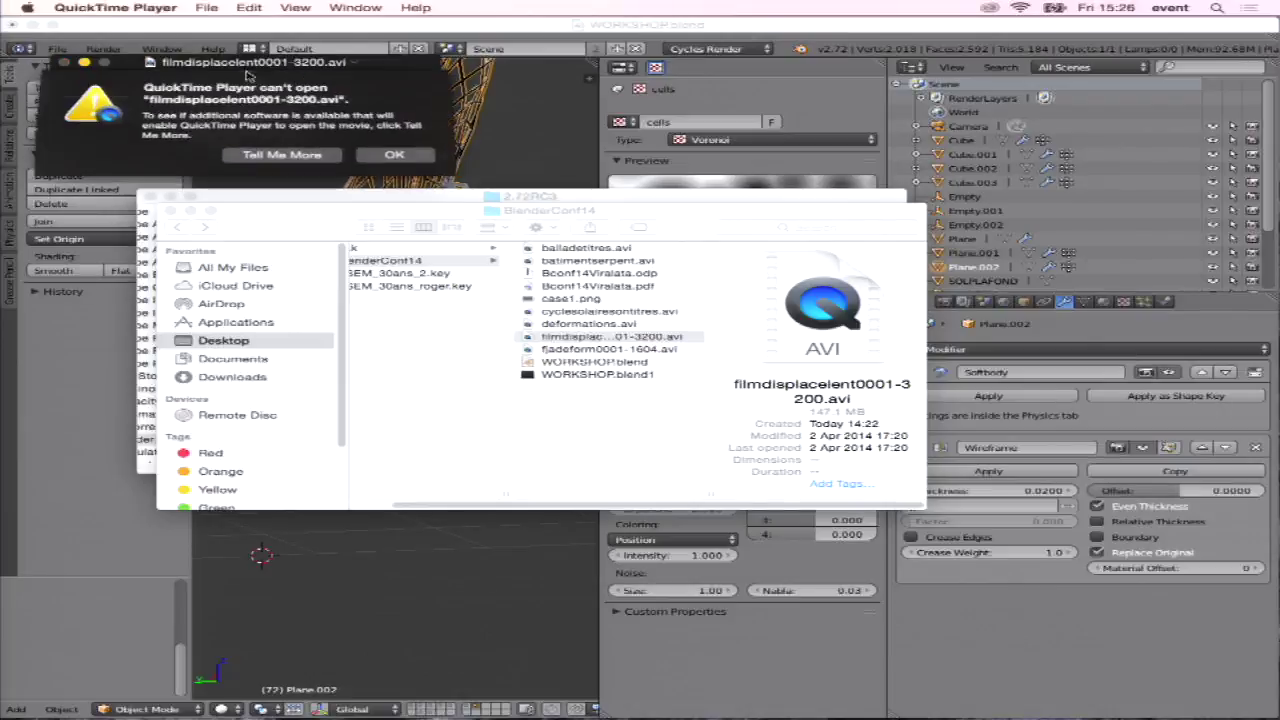
left_click(394, 157)
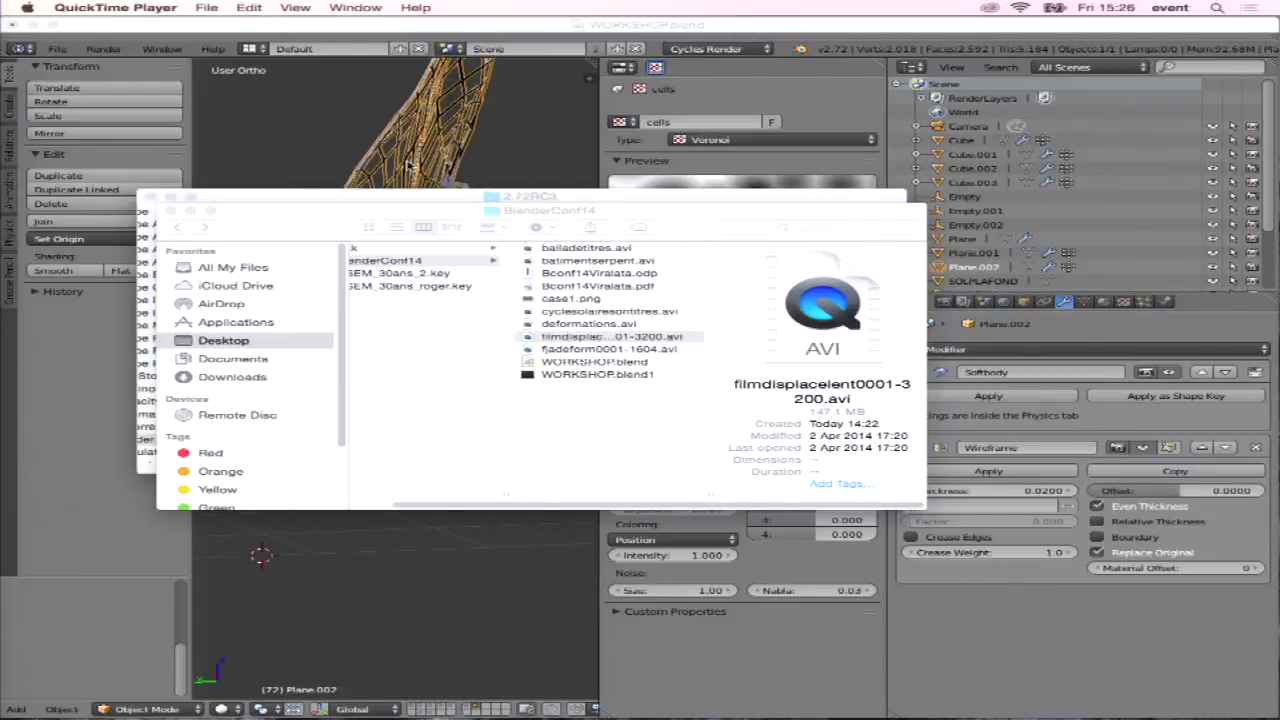
right_click(624, 338)
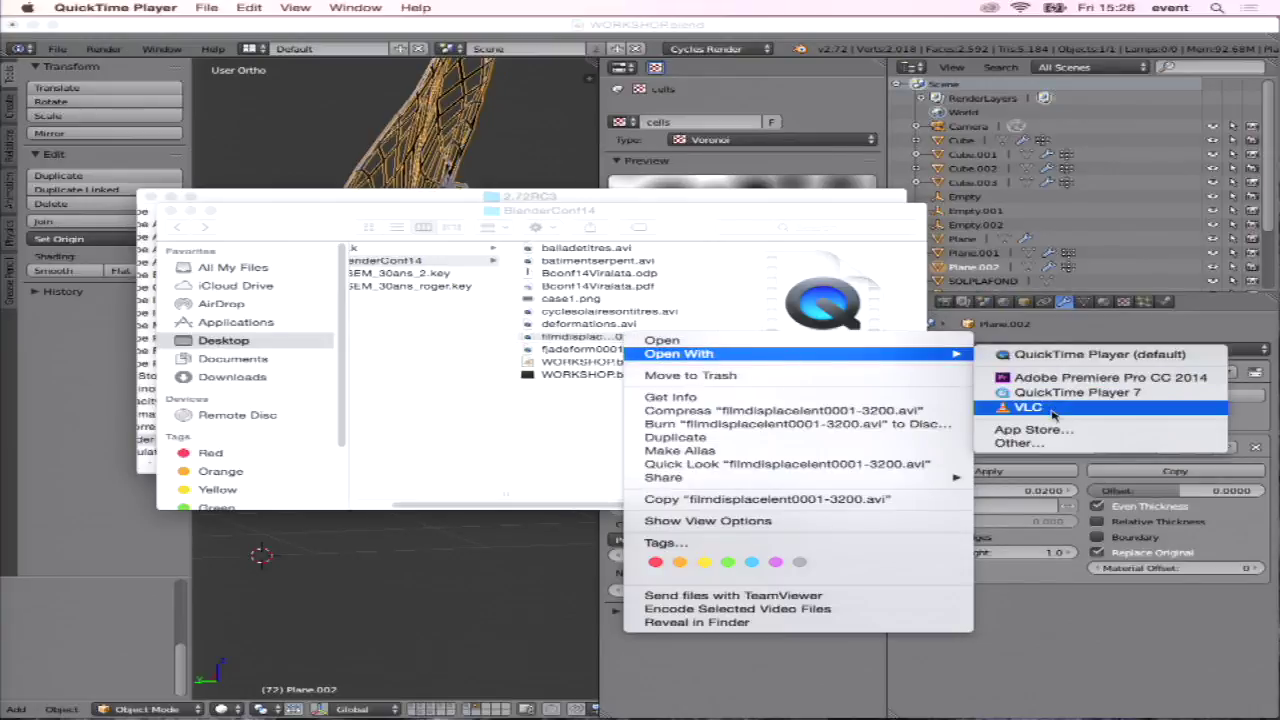
left_click(1052, 414)
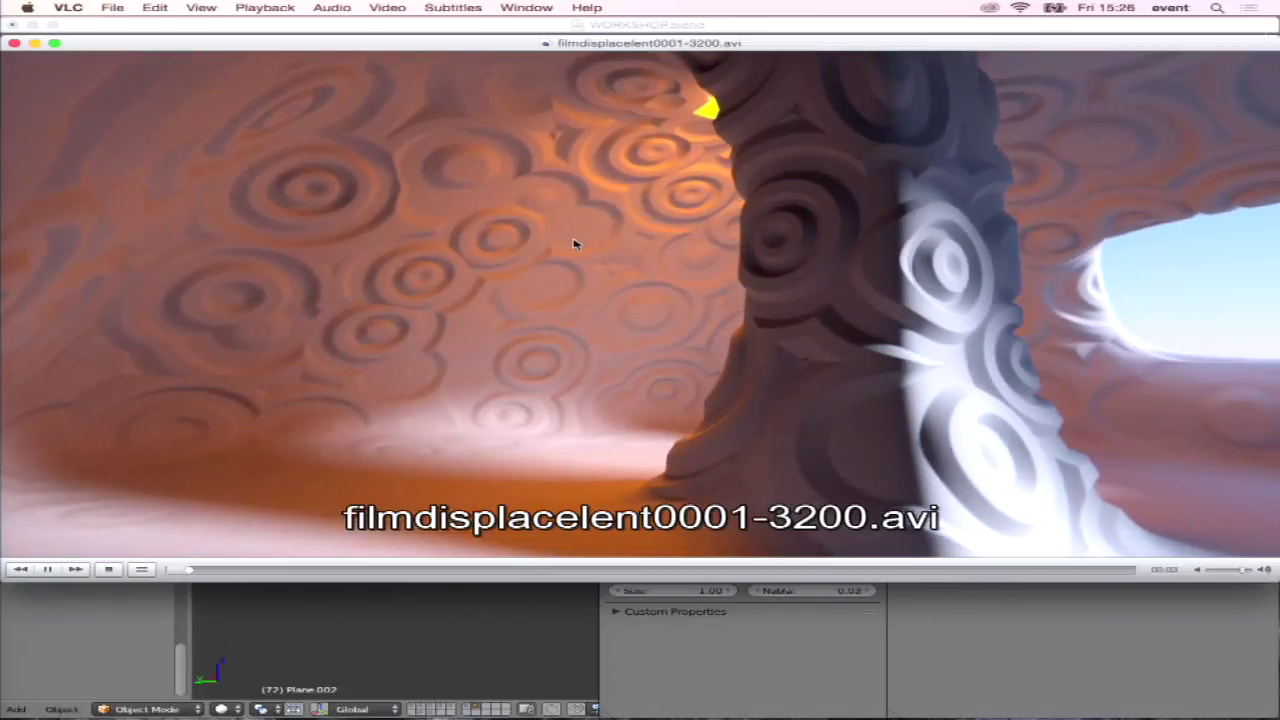
Watch the filmdisplacelent0001-3200.avi render fullscreen in VLC, then exit fullscreen.
key("super+f")
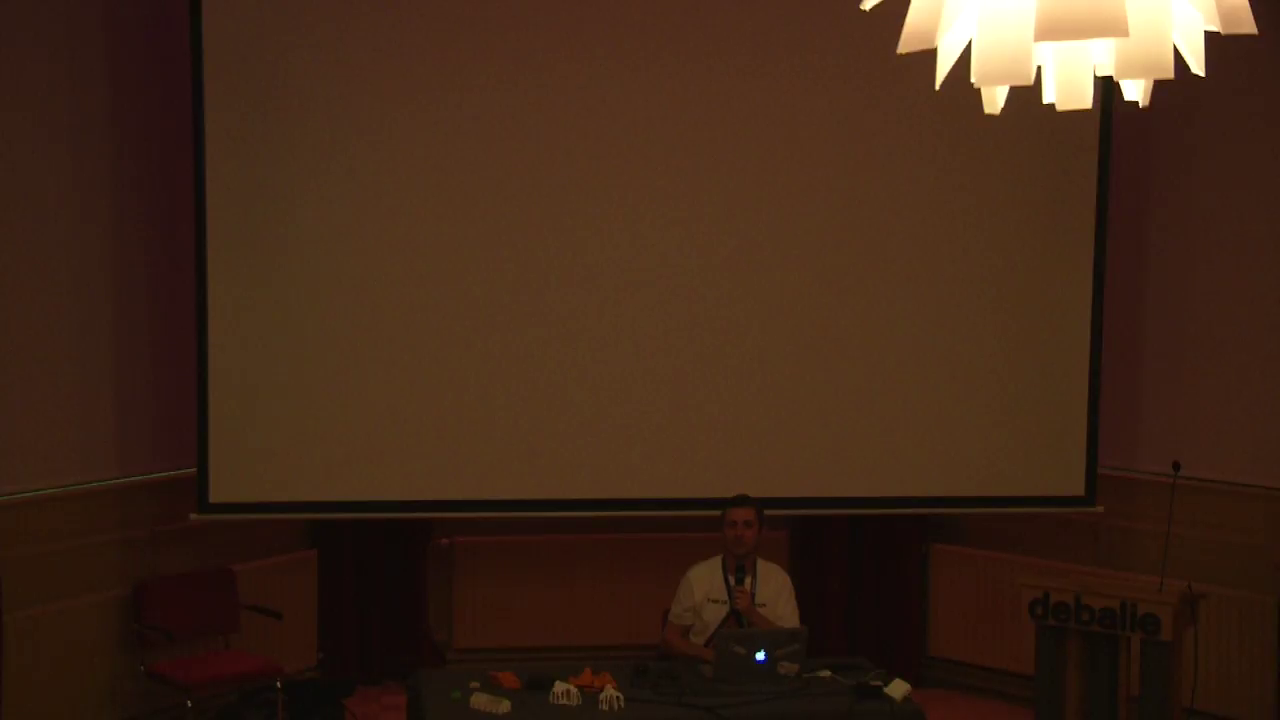
key("Escape")
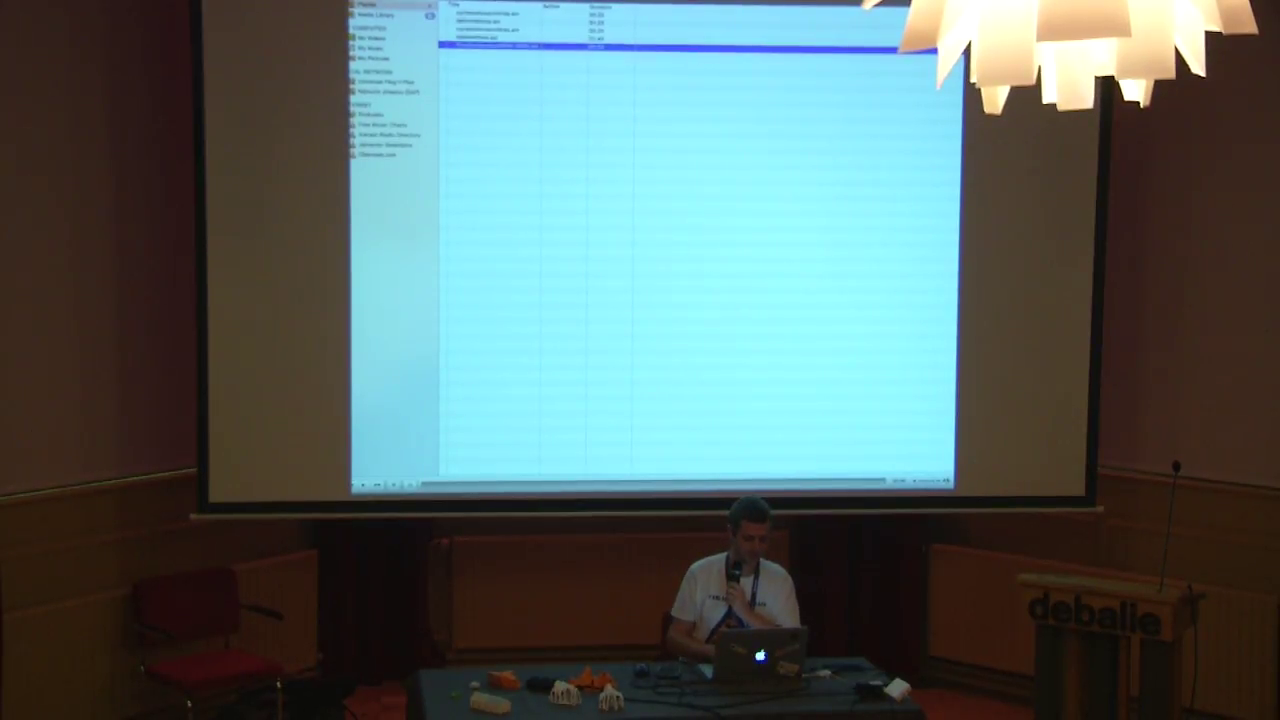
Replay filmdisplacelent0001-3200.avi fullscreen from the VLC playlist.
key("Return")
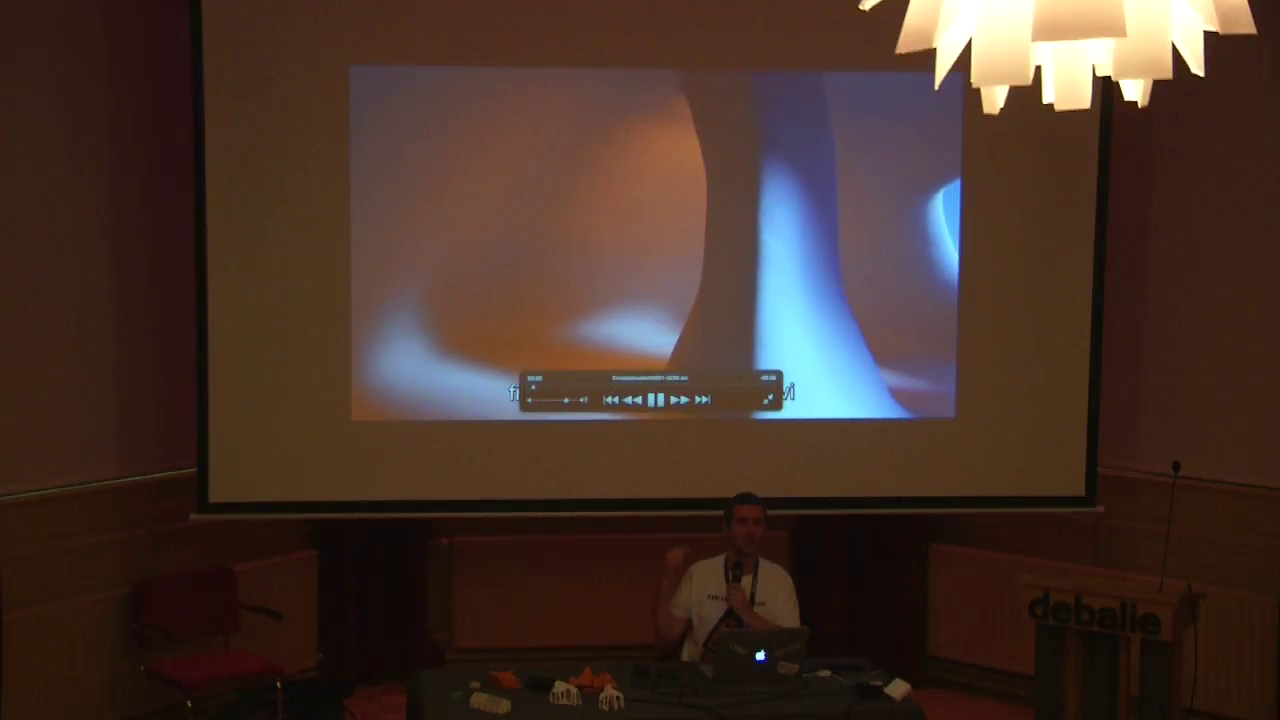